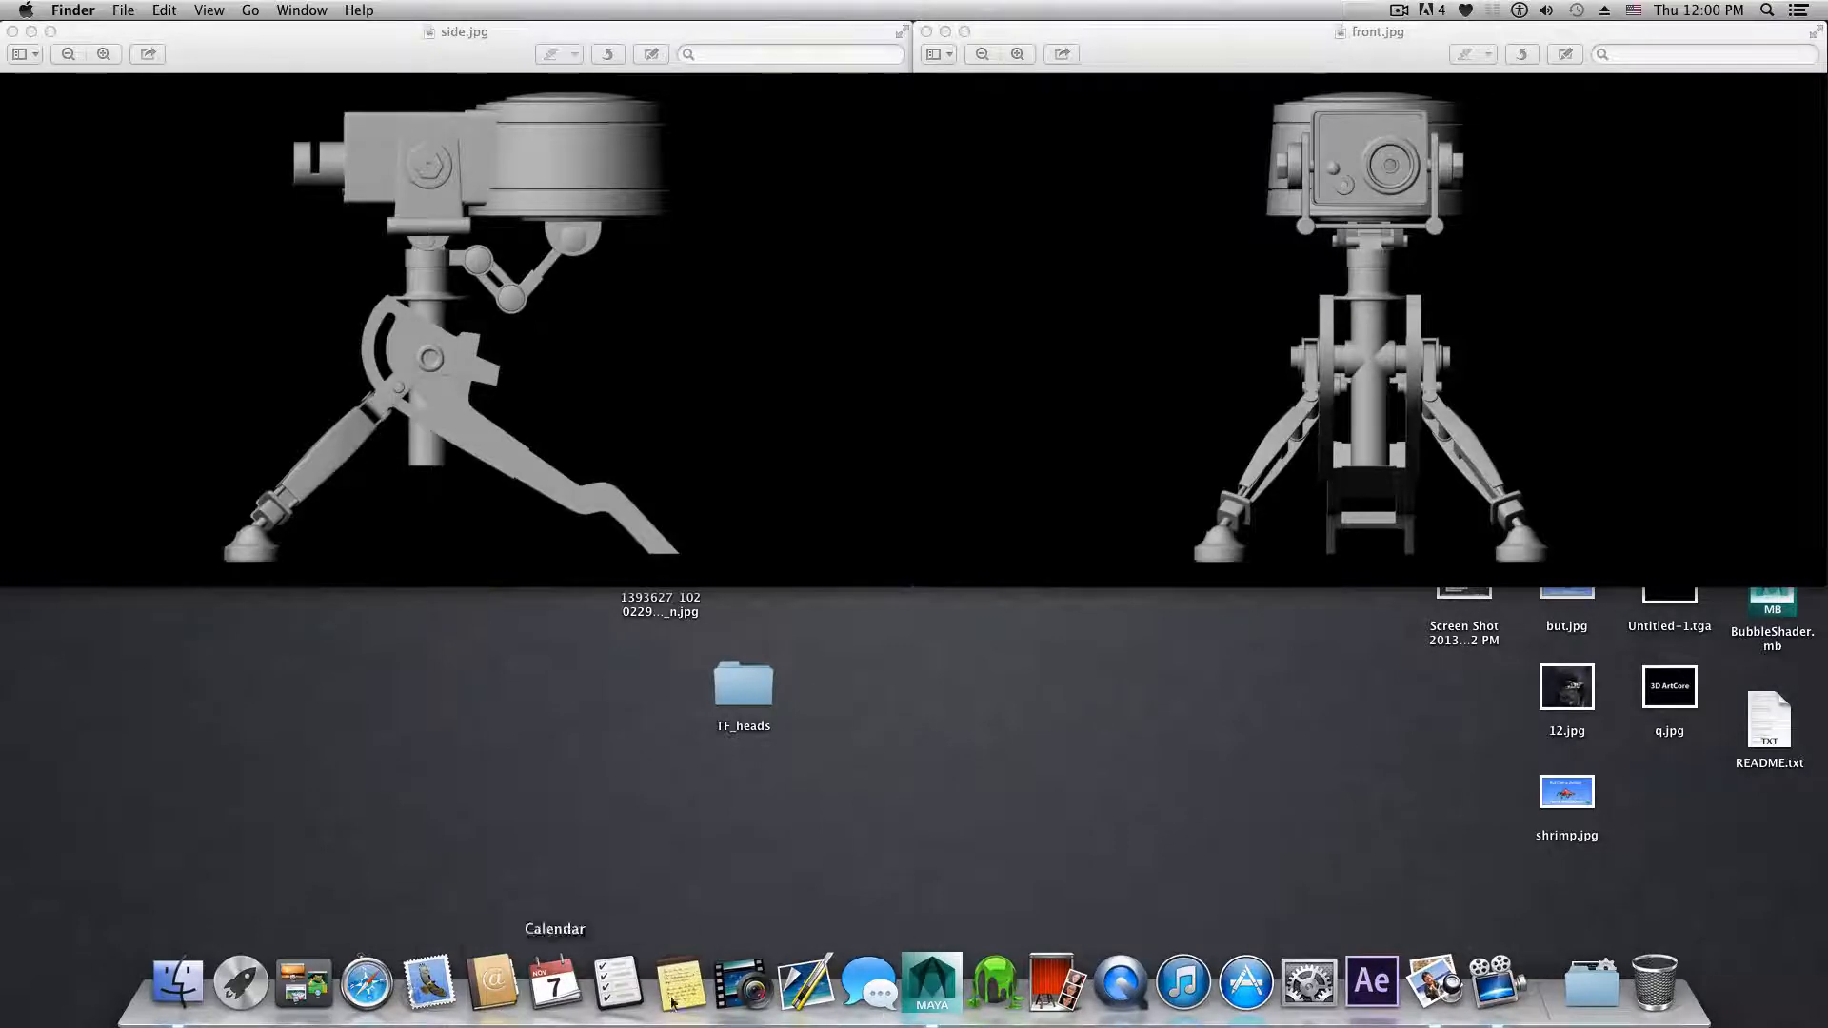
Step: Switch to Maya, start a new empty scene and close the Attribute Editor
{"action": "left_click", "coordinate": [937, 999]}
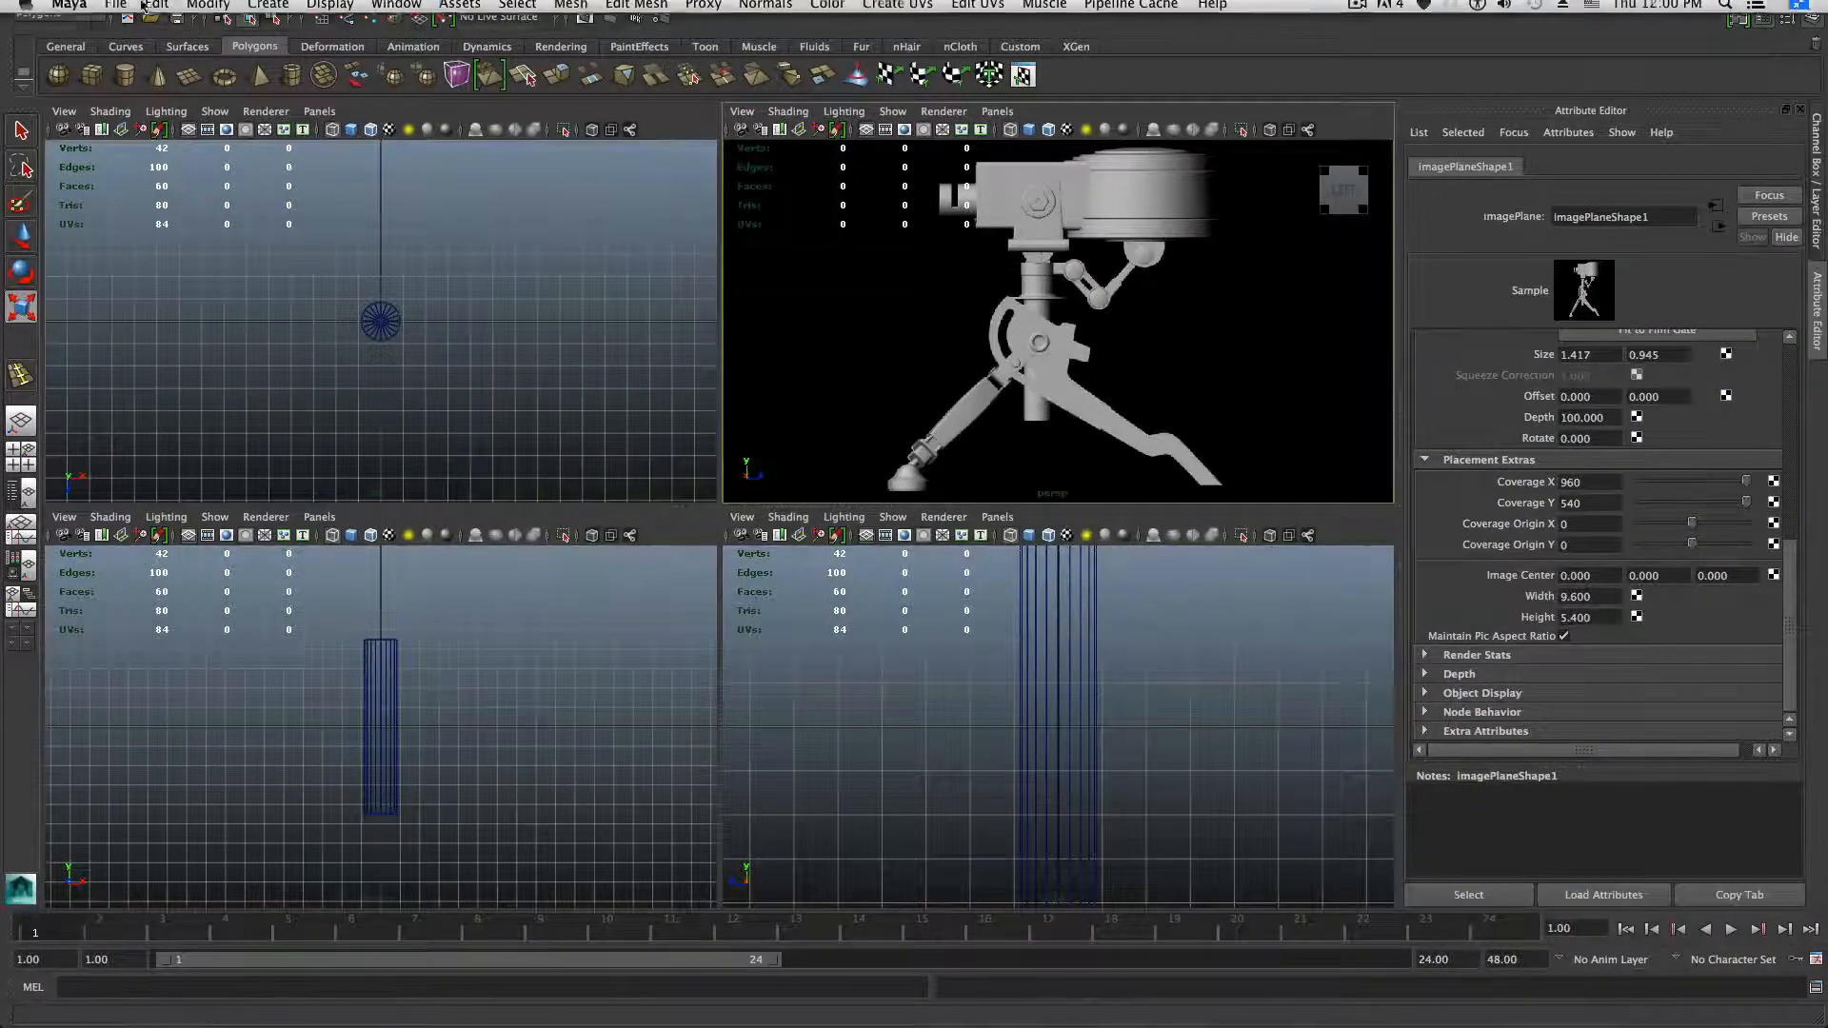
{"action": "left_click", "coordinate": [114, 10]}
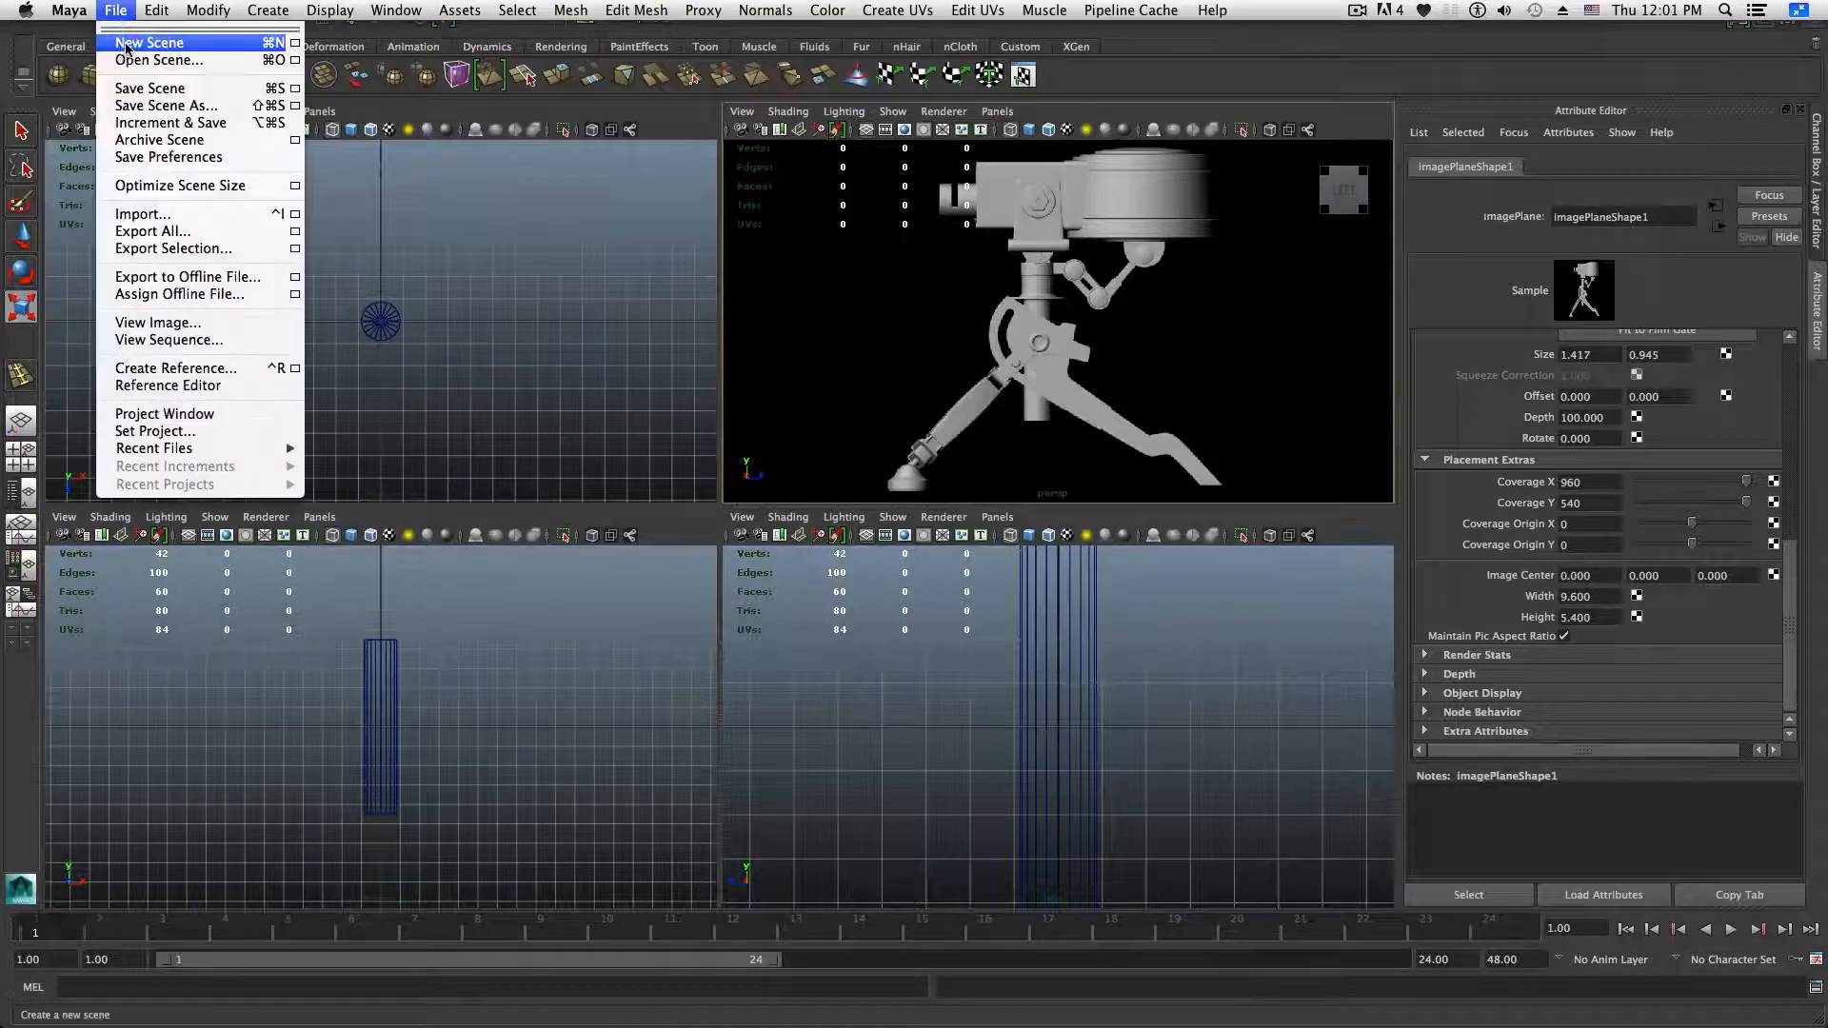
{"action": "left_click", "coordinate": [123, 44]}
{"action": "left_click", "coordinate": [906, 493]}
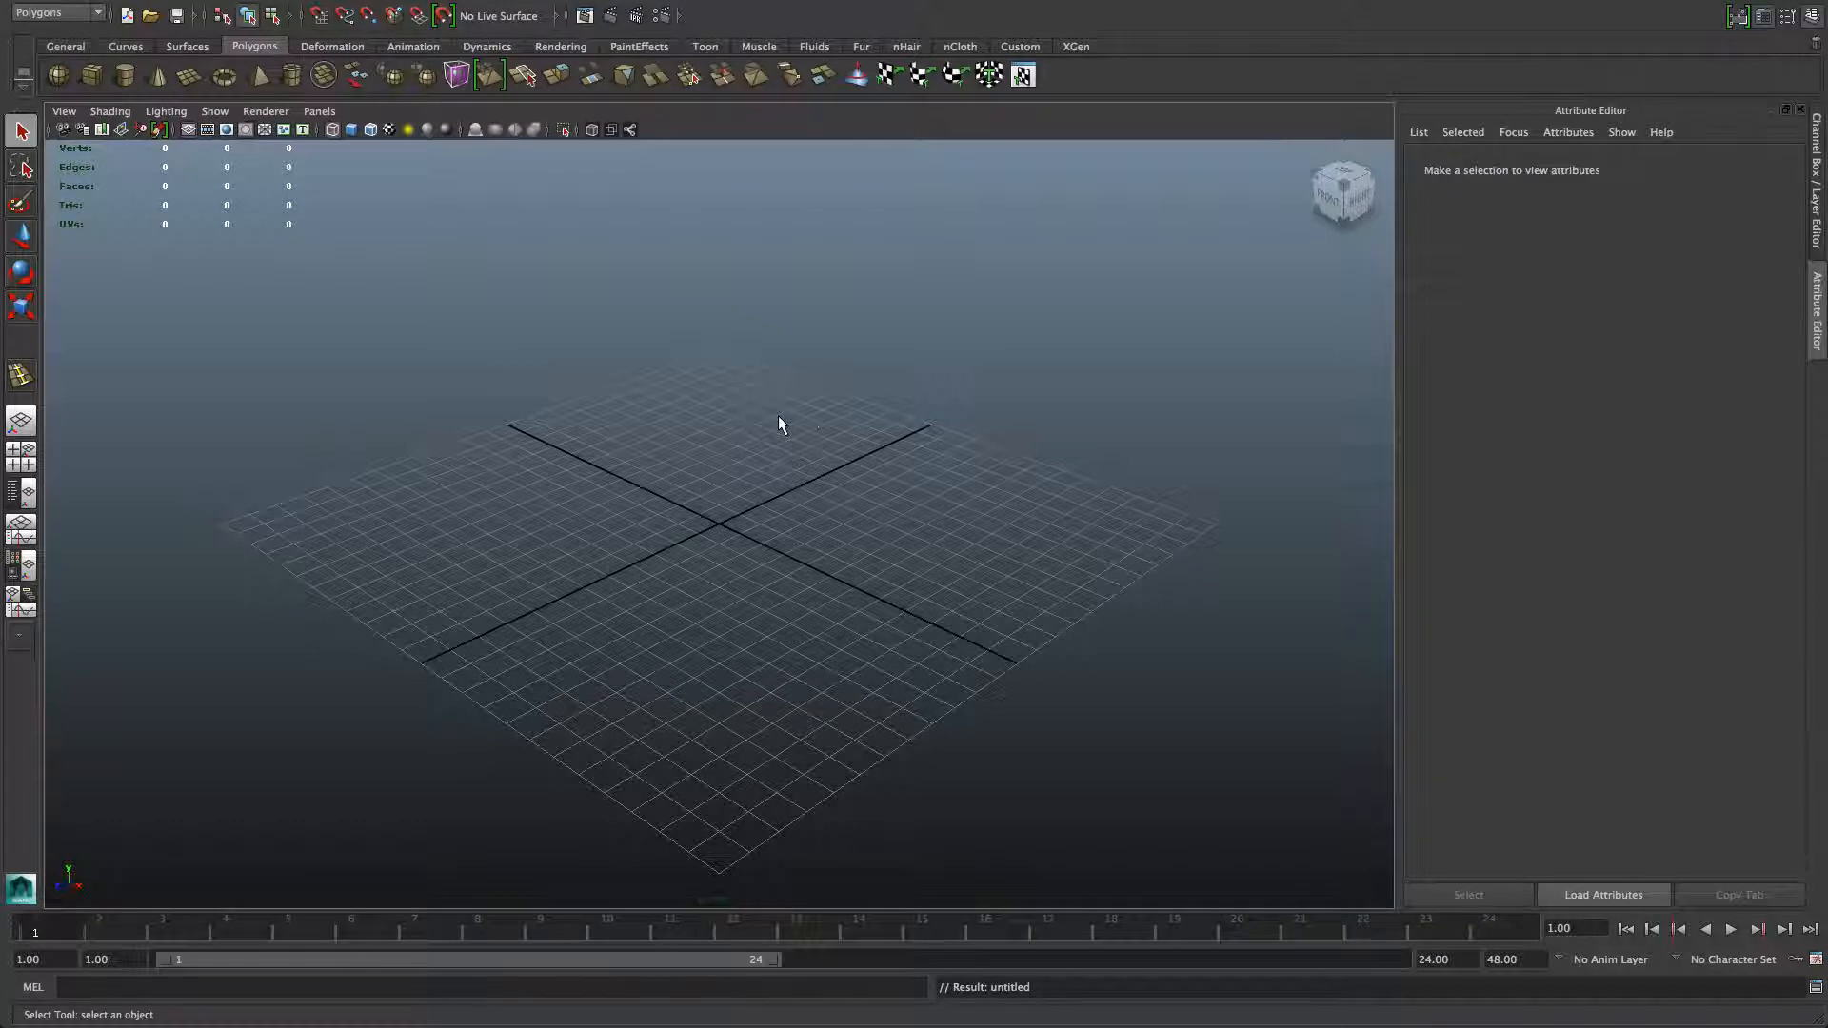
{"action": "left_click", "coordinate": [1800, 111]}
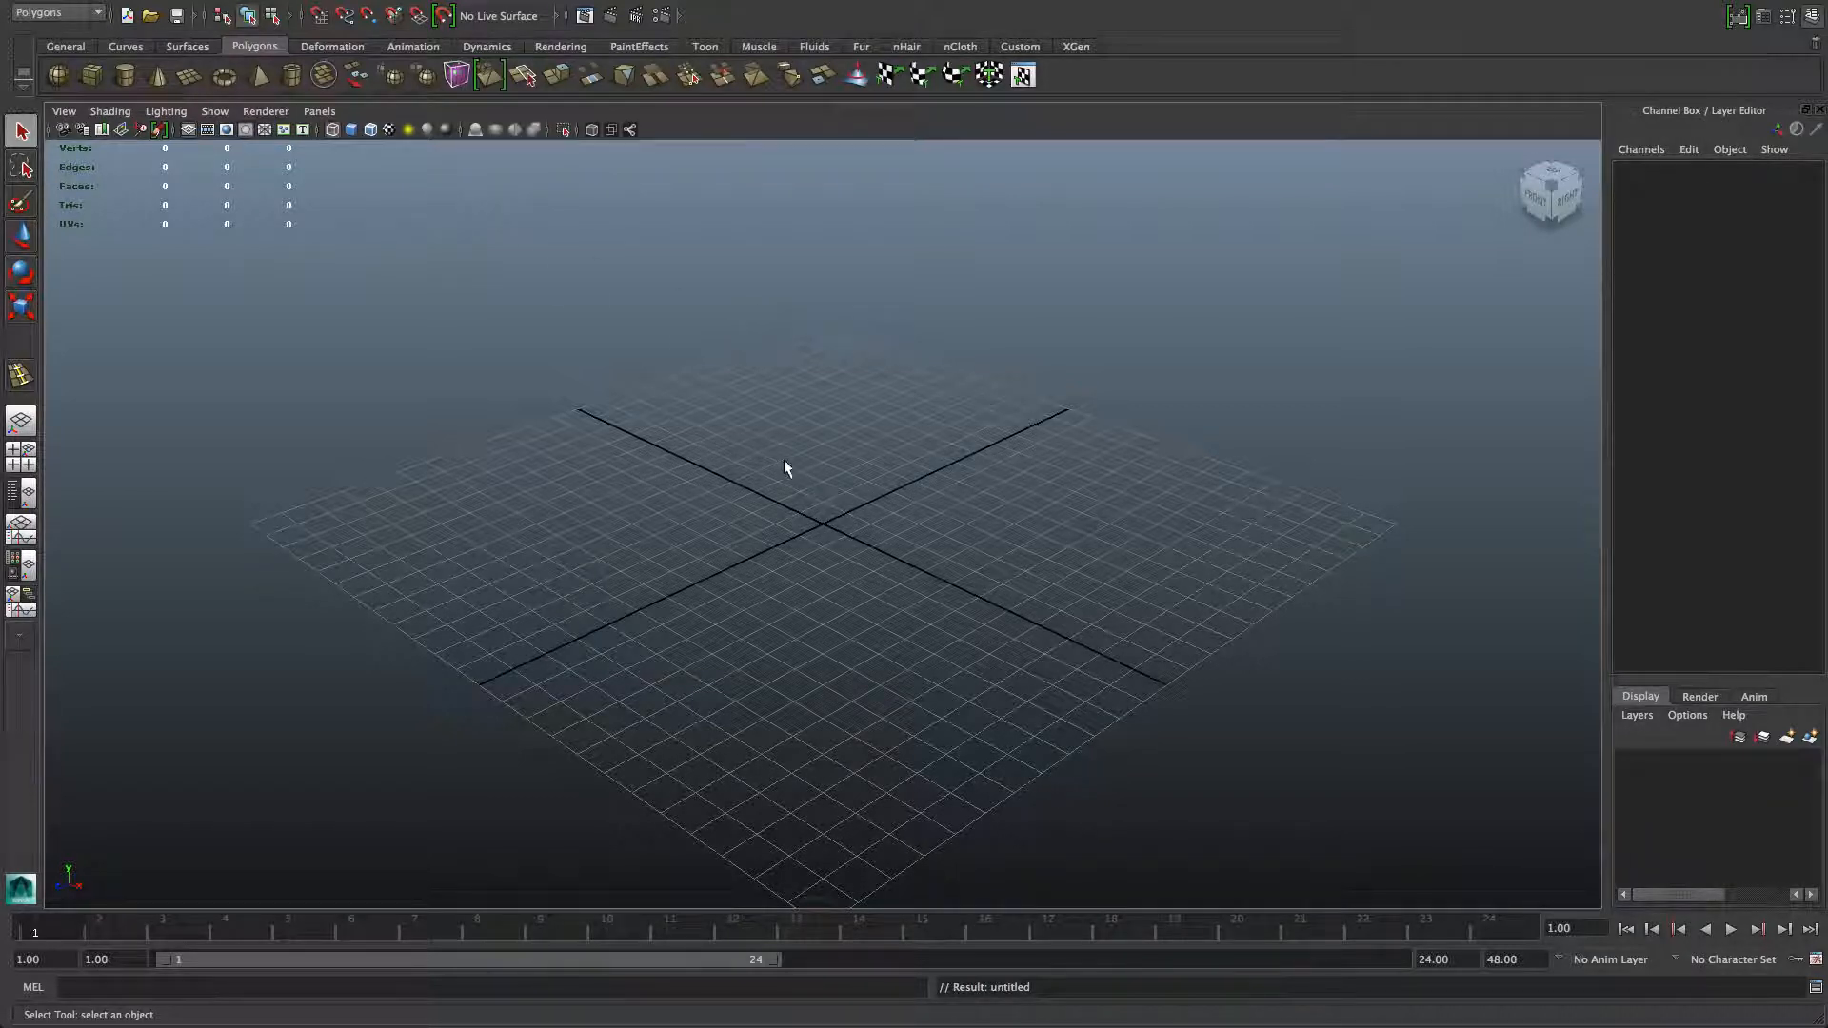
Step: Examine the empty perspective grid from different angles and distances by orbiting, panning and zooming
{"action": "left_click_drag", "start_coordinate": [784, 460], "coordinate": [836, 444], "text": "alt"}
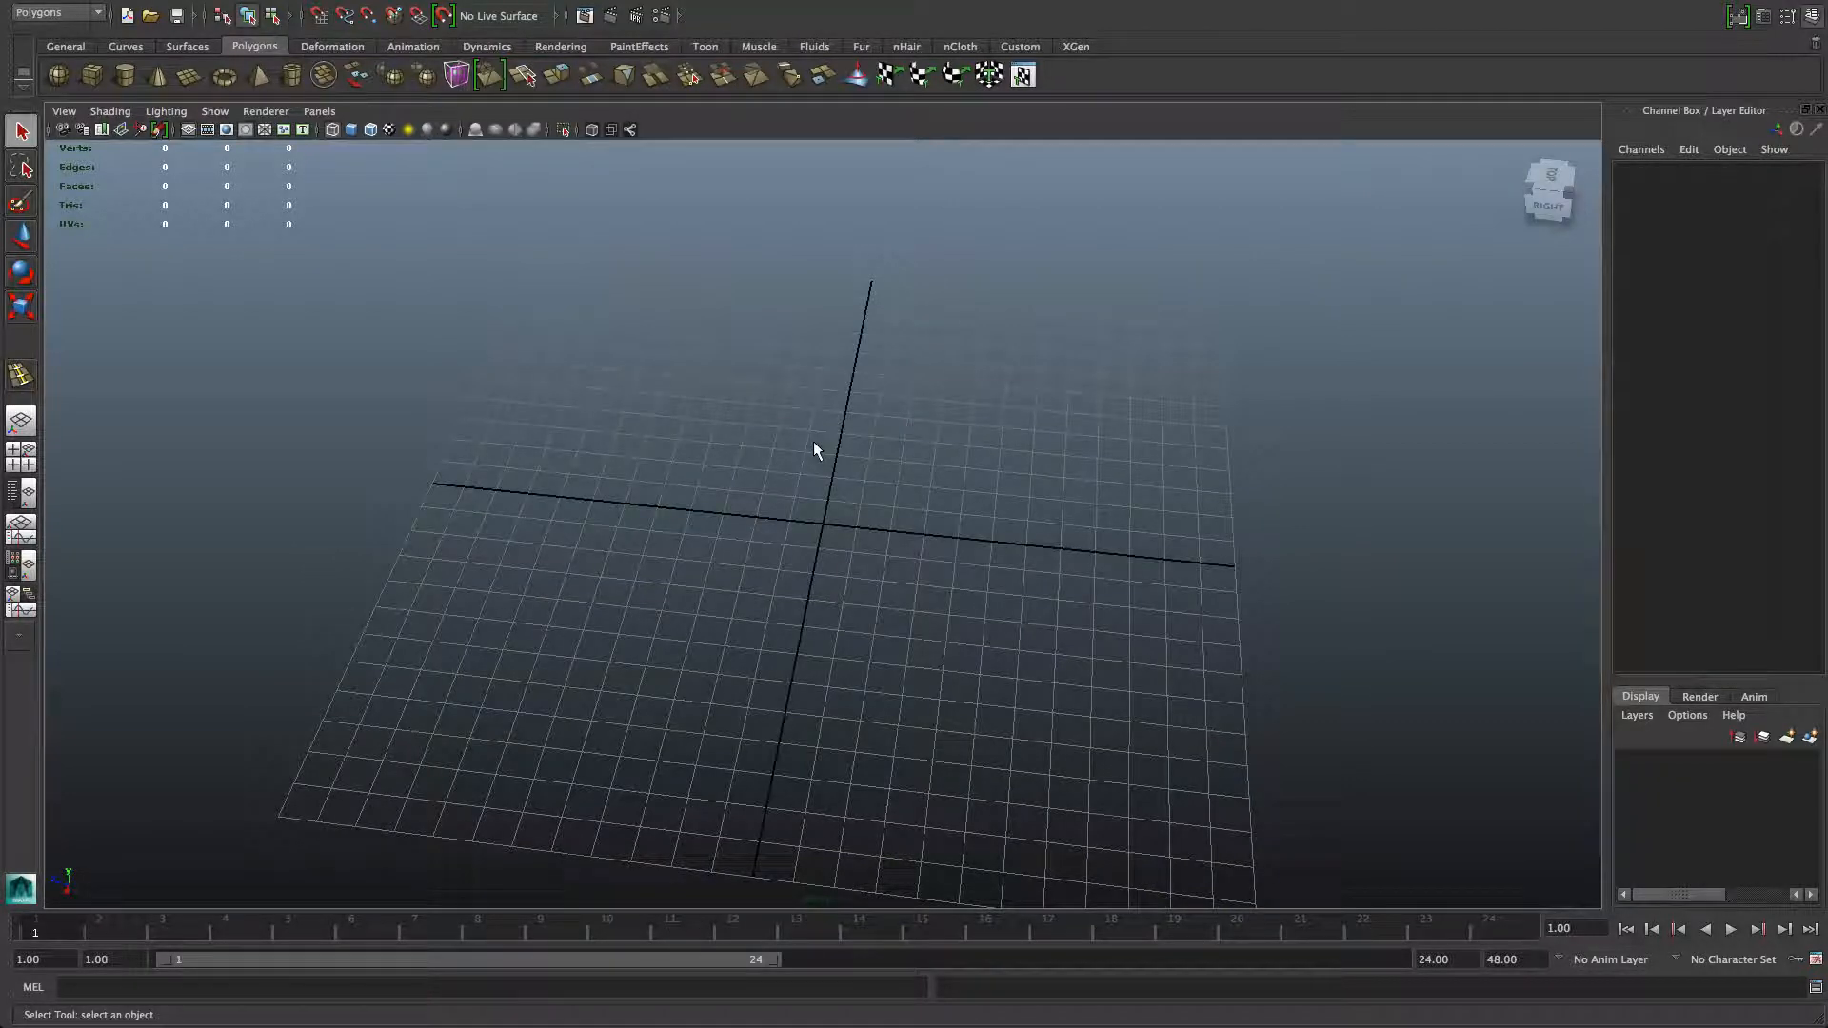
{"action": "middle_click_drag", "start_coordinate": [804, 448], "coordinate": [733, 486], "text": "alt"}
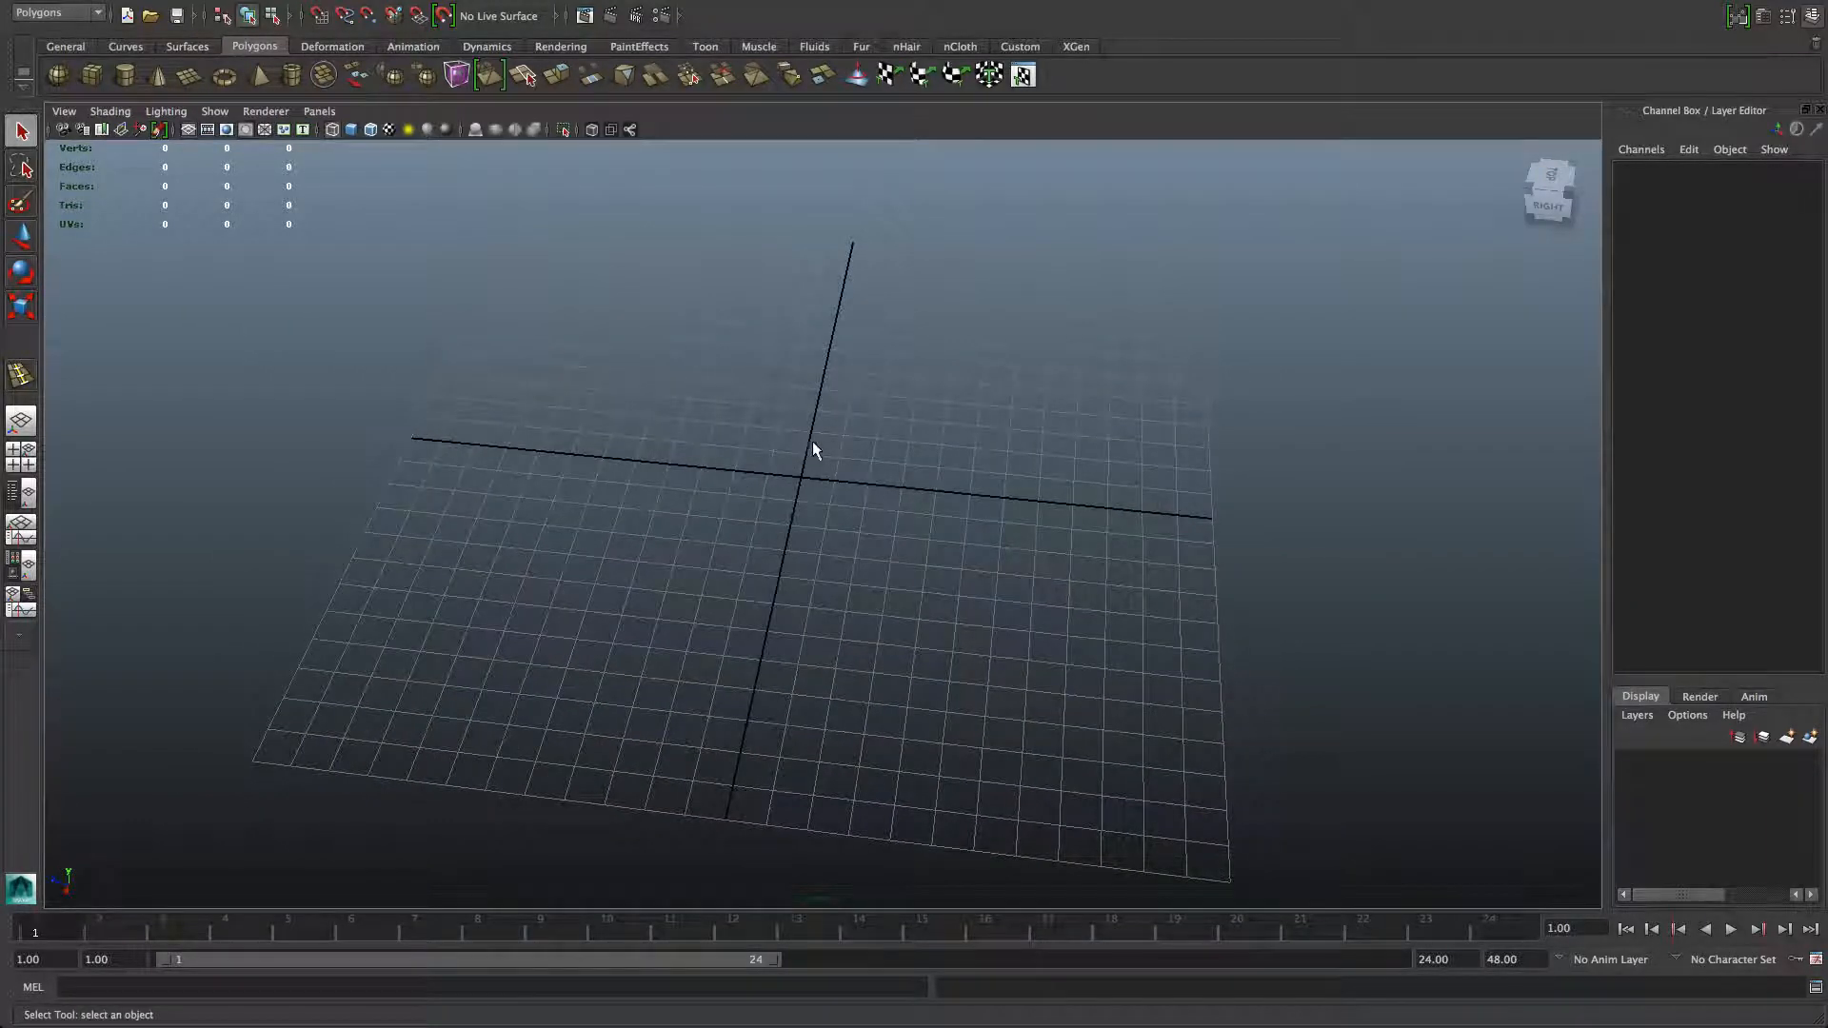
{"action": "right_click_drag", "start_coordinate": [891, 431], "coordinate": [863, 473], "text": "alt"}
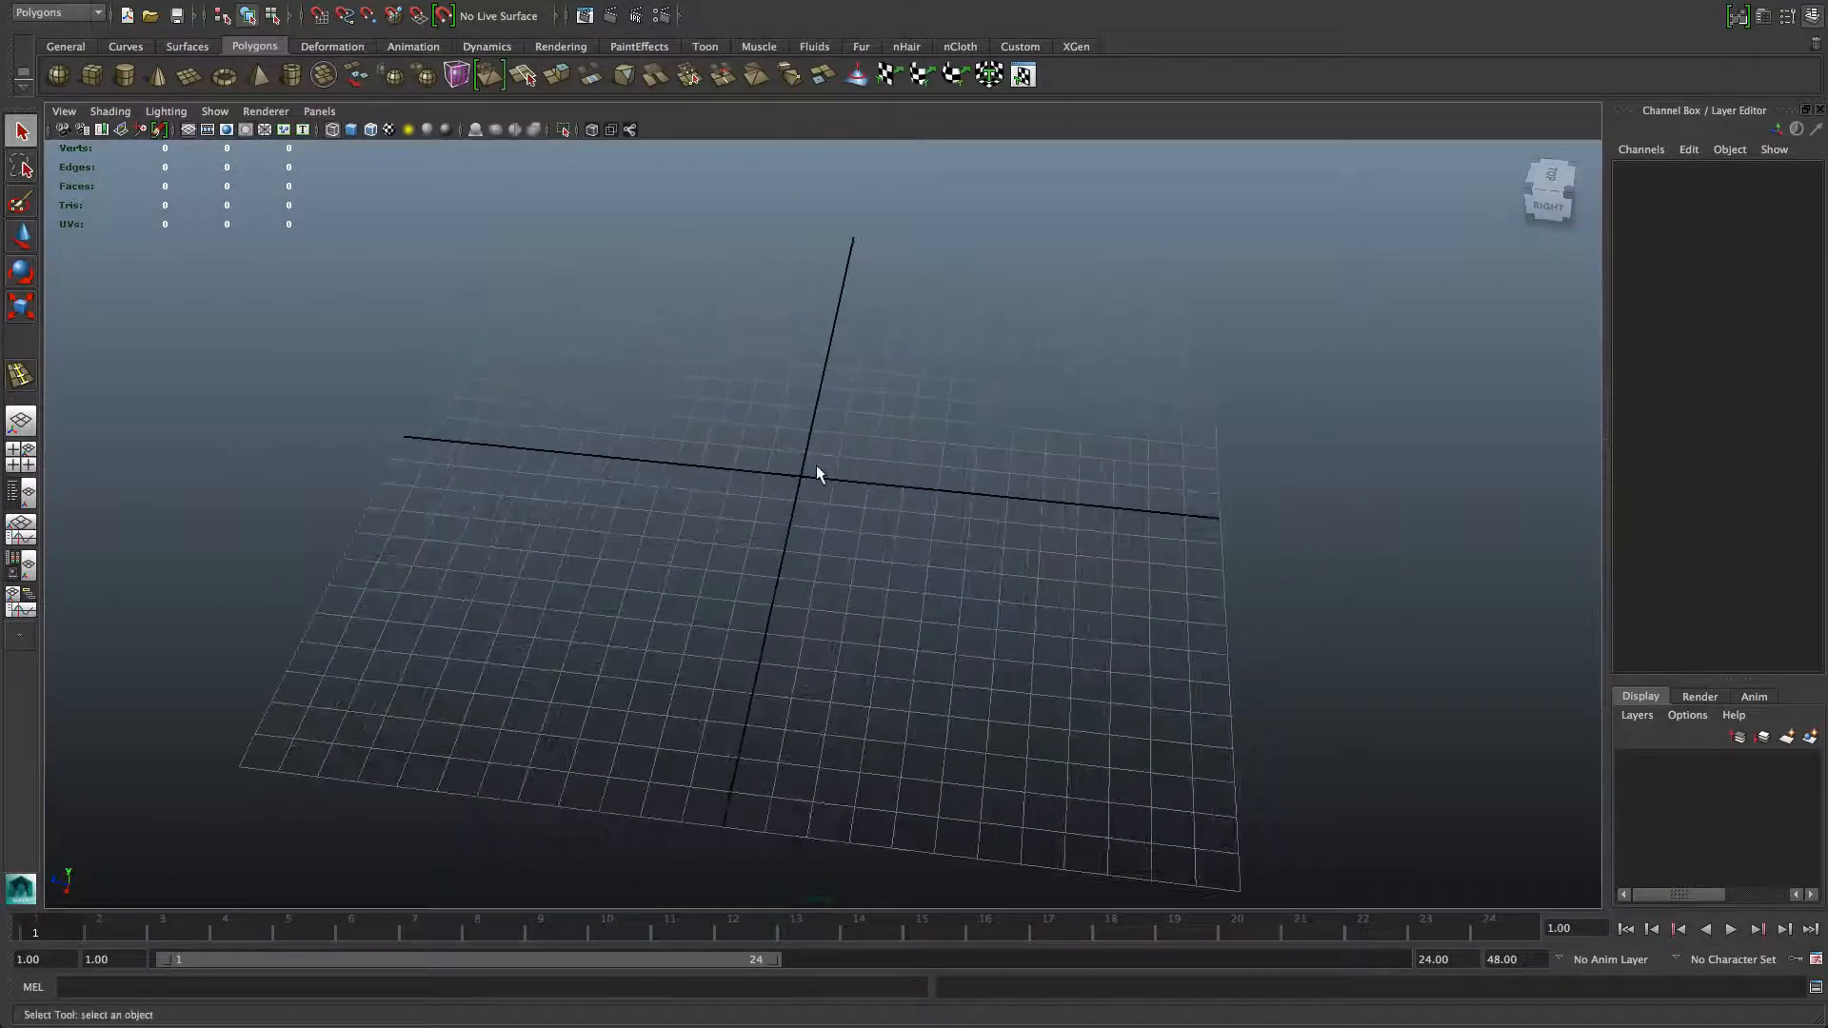
{"action": "scroll", "coordinate": [790, 462], "scroll_direction": "down", "scroll_amount": 3}
{"action": "scroll", "coordinate": [790, 461], "scroll_direction": "up", "scroll_amount": 3}
{"action": "scroll", "coordinate": [790, 461], "scroll_direction": "down", "scroll_amount": 4}
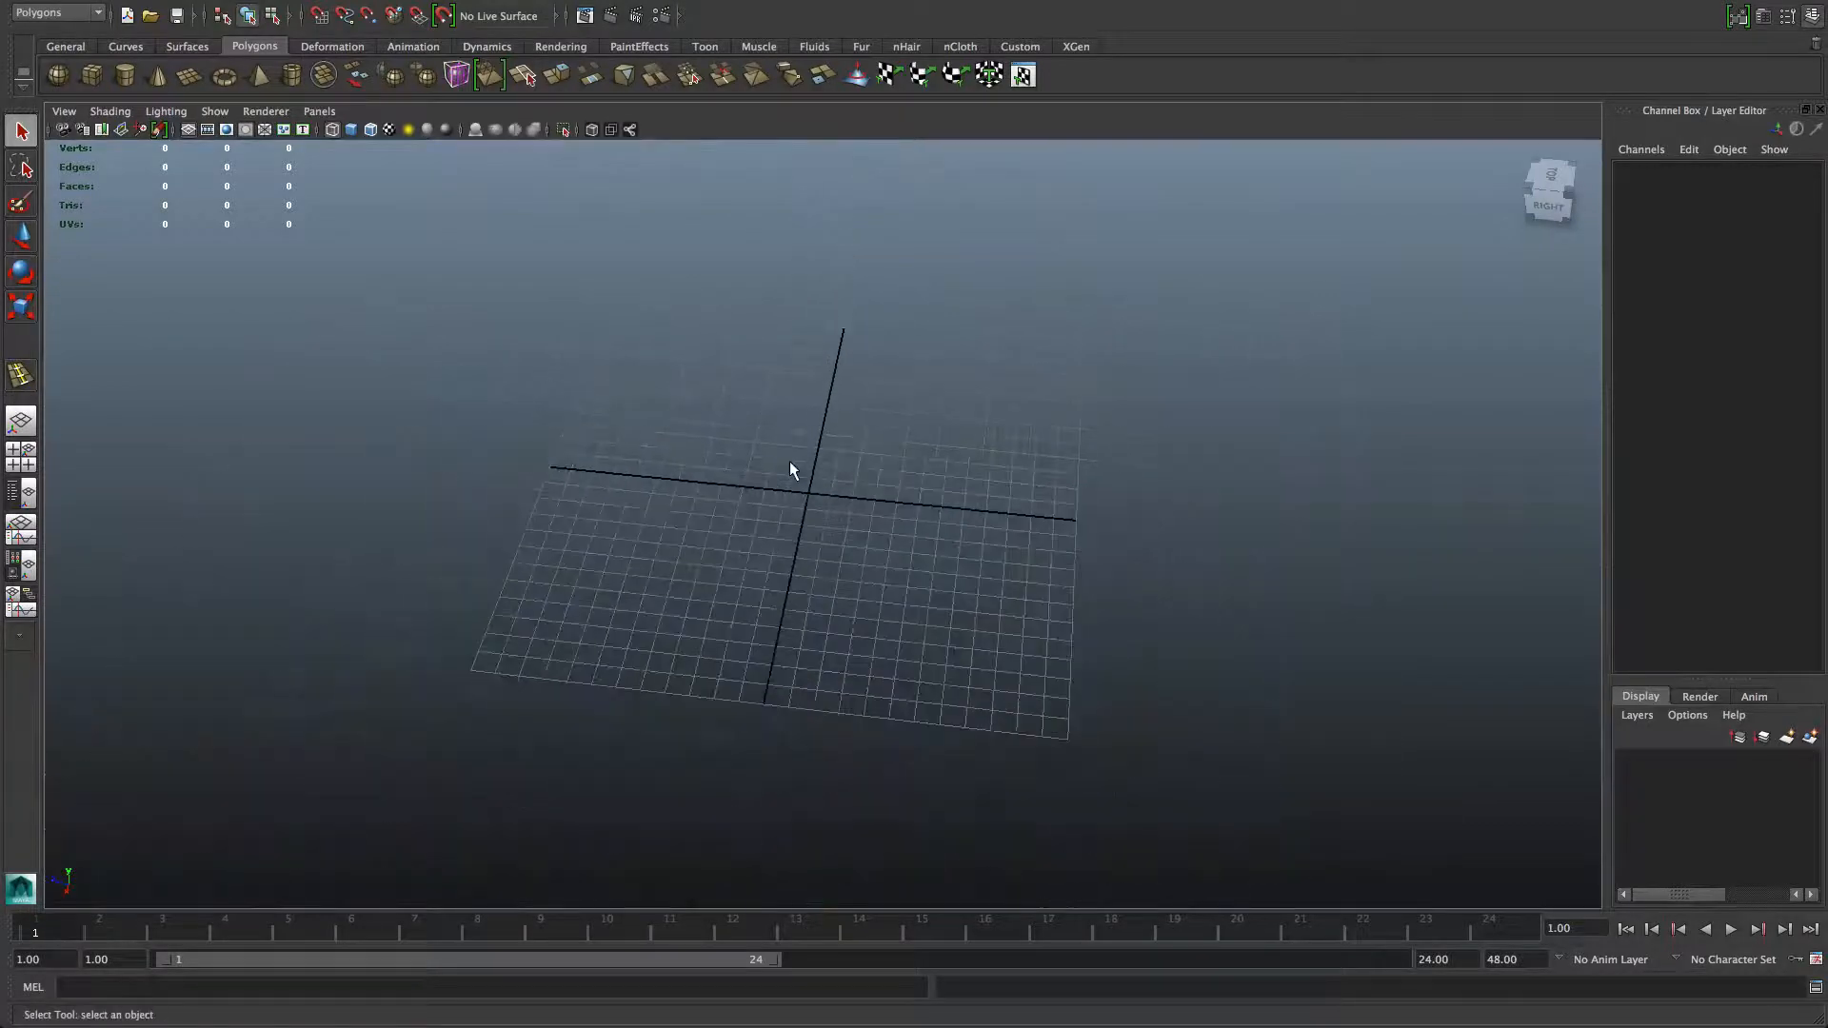
{"action": "scroll", "coordinate": [790, 460], "scroll_direction": "up", "scroll_amount": 4}
{"action": "scroll", "coordinate": [778, 465], "scroll_direction": "down", "scroll_amount": 3}
{"action": "left_click_drag", "start_coordinate": [778, 465], "coordinate": [793, 438], "text": "alt"}
{"action": "middle_click_drag", "start_coordinate": [793, 455], "coordinate": [785, 552], "text": "alt"}
{"action": "left_click_drag", "start_coordinate": [785, 552], "coordinate": [787, 577], "text": "alt"}
{"action": "middle_click_drag", "start_coordinate": [785, 575], "coordinate": [744, 498], "text": "alt"}
{"action": "mouse_move", "coordinate": [743, 498]}
{"action": "left_mouse_down", "text": "alt"}
{"action": "mouse_move", "coordinate": [747, 514]}
{"action": "mouse_move", "coordinate": [742, 497]}
{"action": "left_mouse_up", "text": "alt"}
{"action": "middle_click_drag", "start_coordinate": [742, 497], "coordinate": [781, 554], "text": "alt"}
{"action": "mouse_move", "coordinate": [781, 561]}
{"action": "left_mouse_down", "text": "alt"}
{"action": "mouse_move", "coordinate": [783, 523]}
{"action": "mouse_move", "coordinate": [938, 518]}
{"action": "mouse_move", "coordinate": [767, 534]}
{"action": "mouse_move", "coordinate": [787, 534]}
{"action": "mouse_move", "coordinate": [771, 575]}
{"action": "left_mouse_up", "text": "alt"}
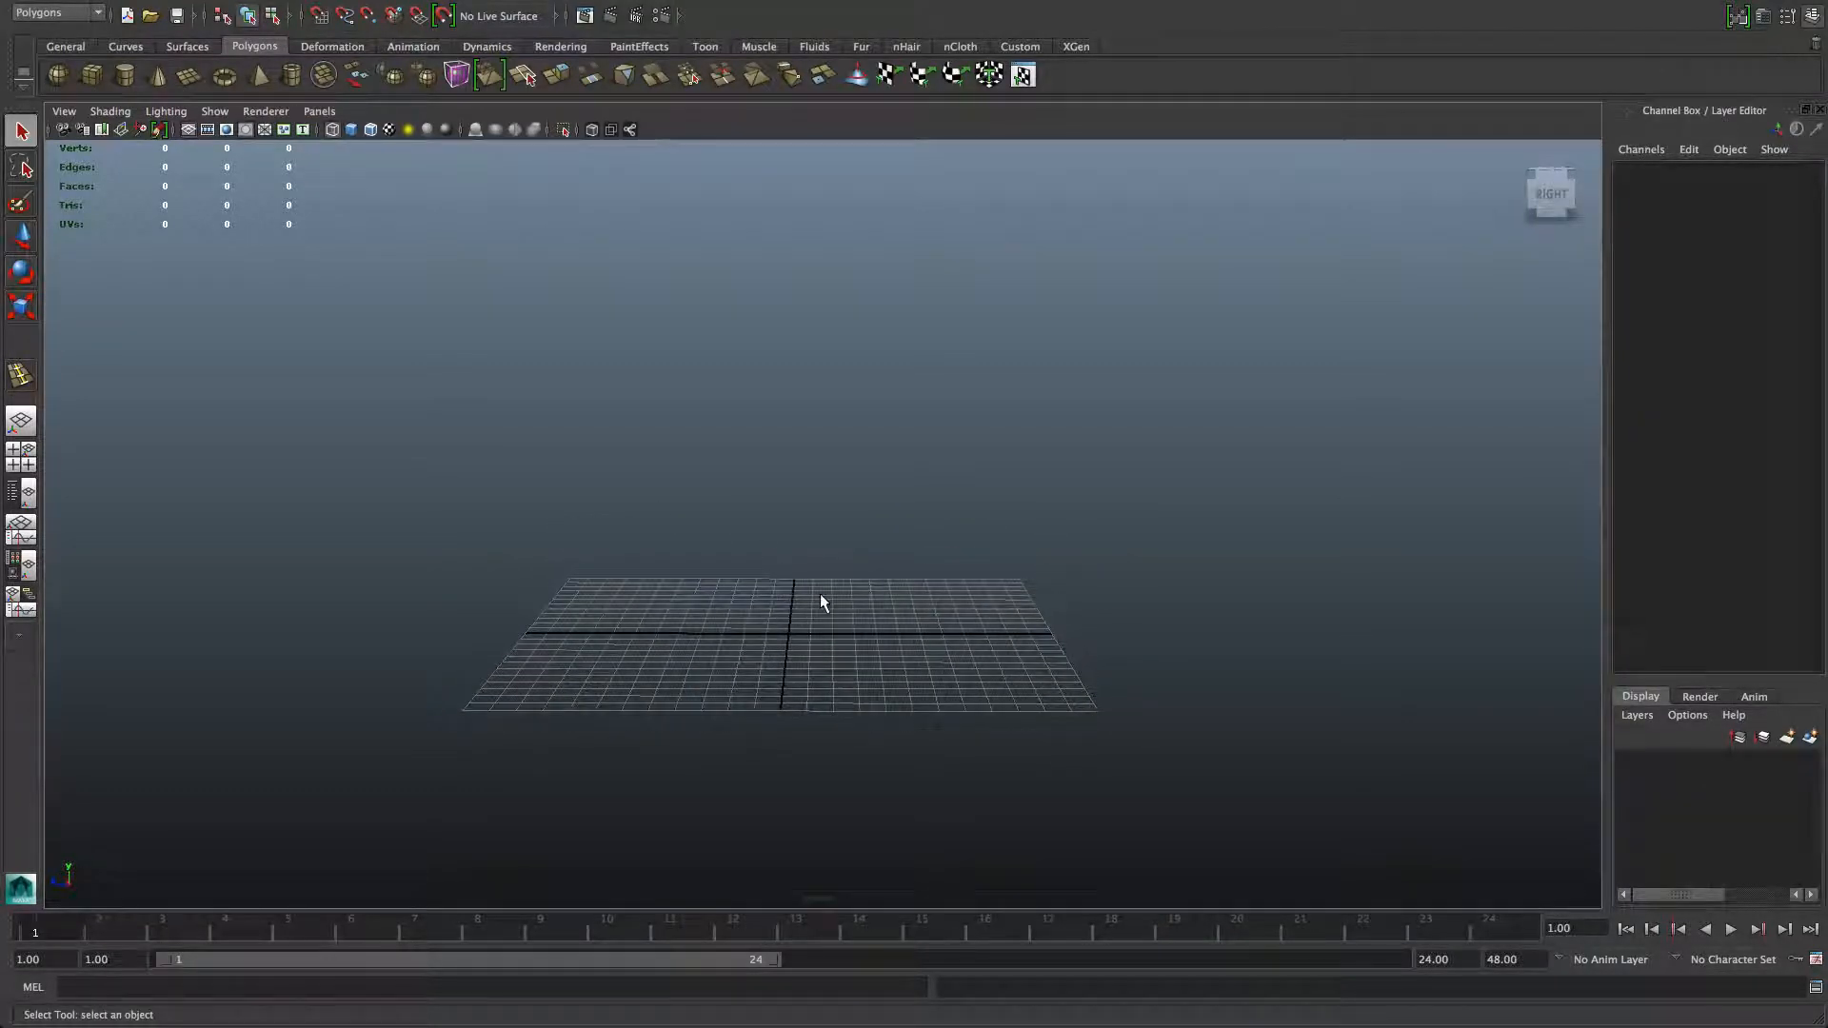
{"action": "scroll", "coordinate": [779, 695], "scroll_direction": "up", "scroll_amount": 5}
{"action": "scroll", "coordinate": [778, 694], "scroll_direction": "down", "scroll_amount": 3}
{"action": "mouse_move", "coordinate": [779, 695]}
{"action": "middle_mouse_down", "text": "alt"}
{"action": "mouse_move", "coordinate": [776, 630]}
{"action": "mouse_move", "coordinate": [791, 680]}
{"action": "middle_mouse_up", "text": "alt"}
{"action": "right_click_drag", "start_coordinate": [732, 664], "coordinate": [893, 681], "text": "alt"}
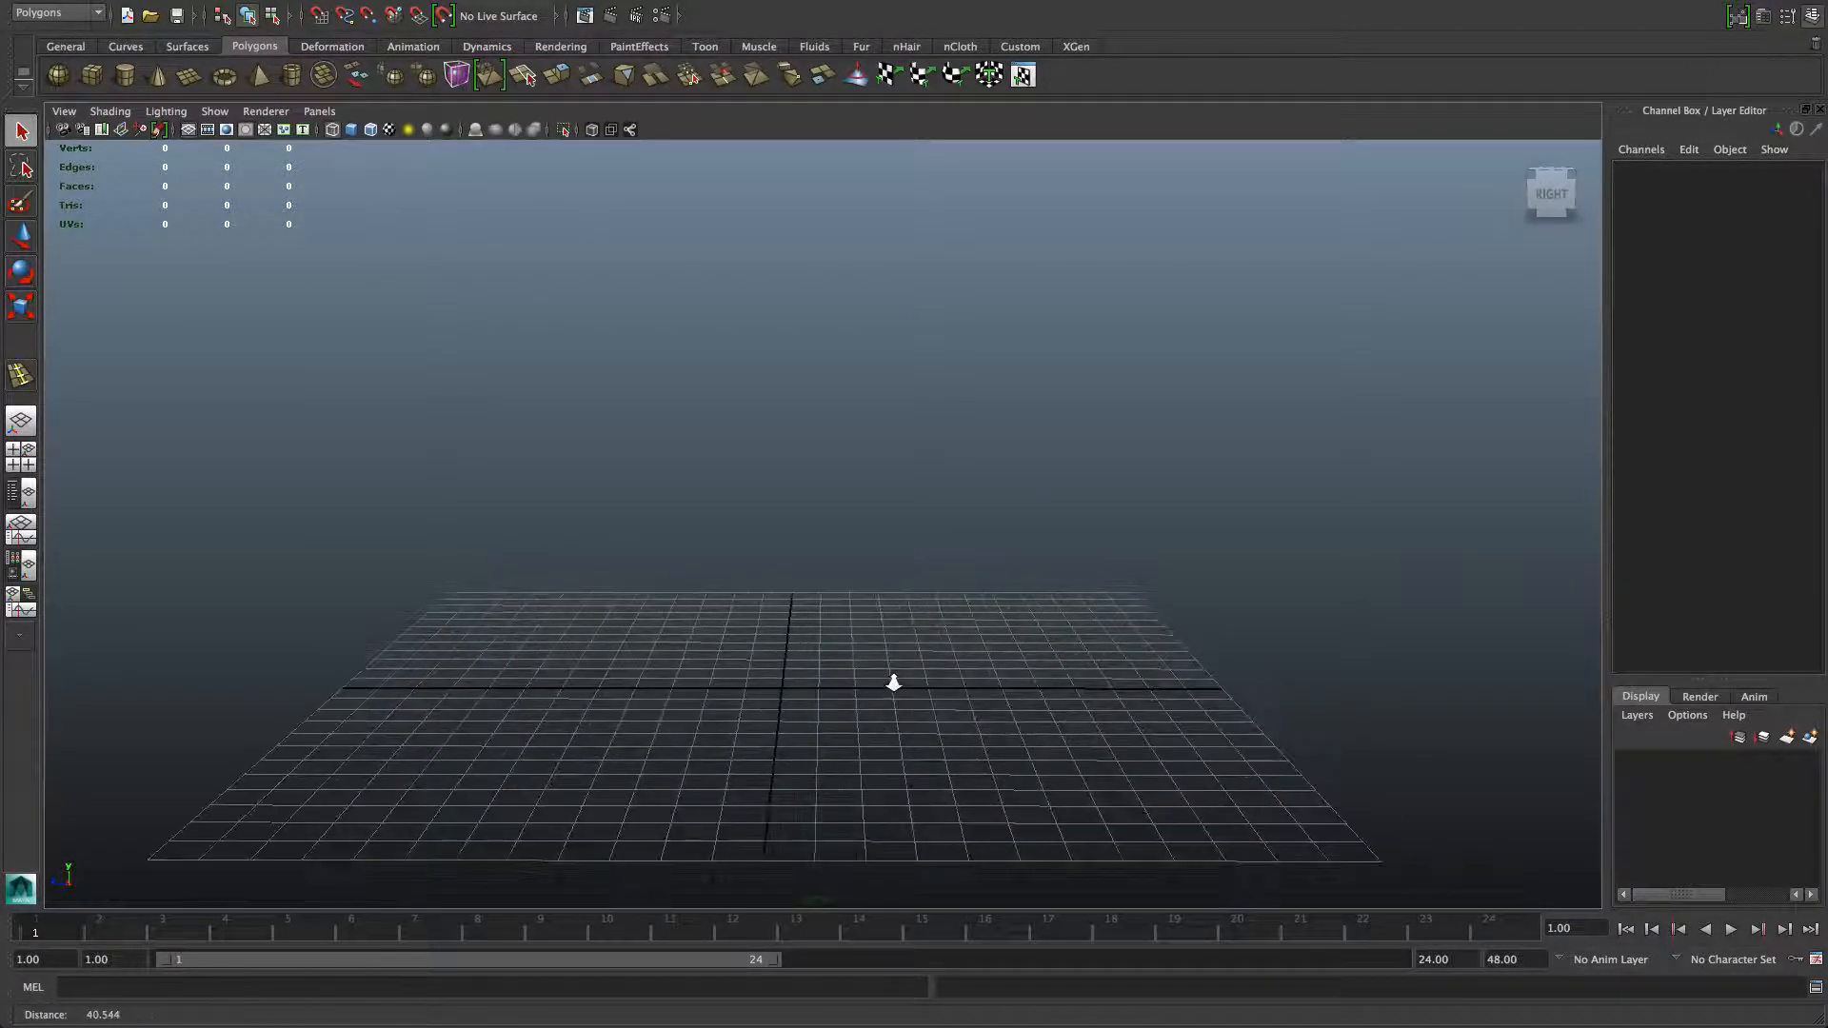
{"action": "middle_click_drag", "start_coordinate": [878, 680], "coordinate": [894, 668], "text": "alt"}
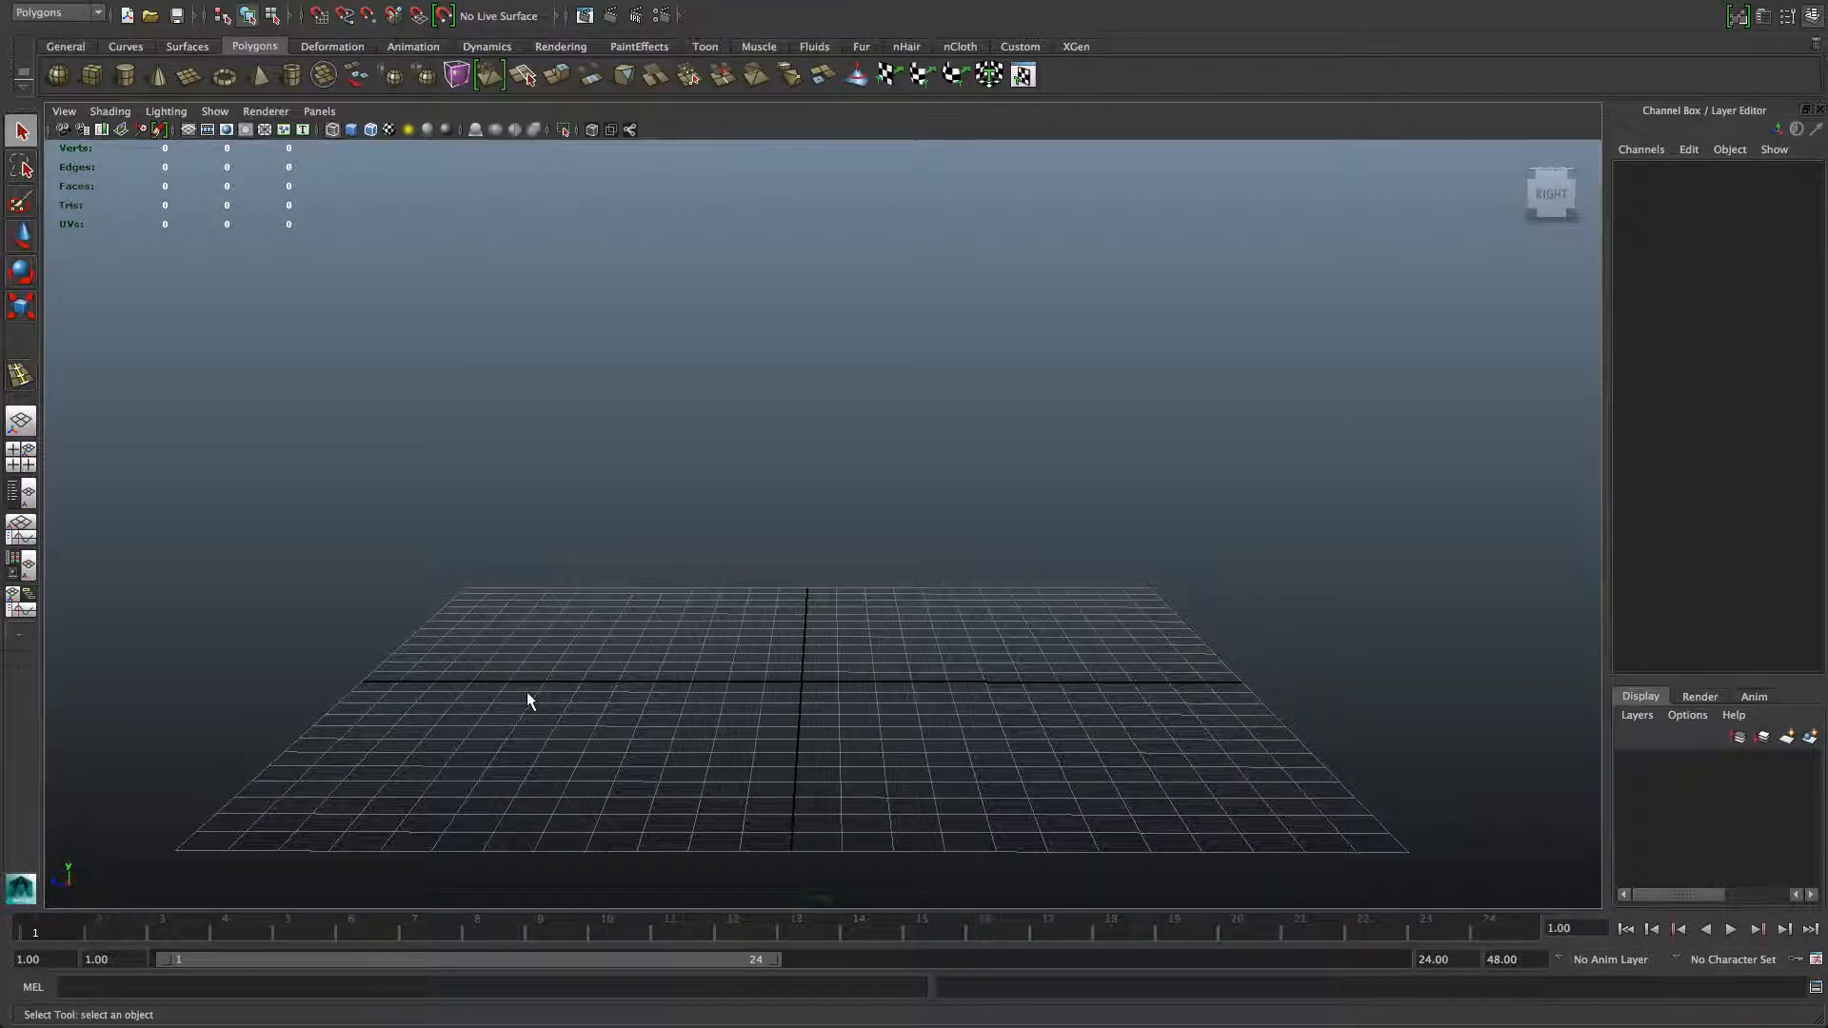
{"action": "left_click_drag", "start_coordinate": [527, 695], "coordinate": [523, 669], "text": "alt"}
{"action": "middle_click_drag", "start_coordinate": [523, 670], "coordinate": [571, 717], "text": "alt"}
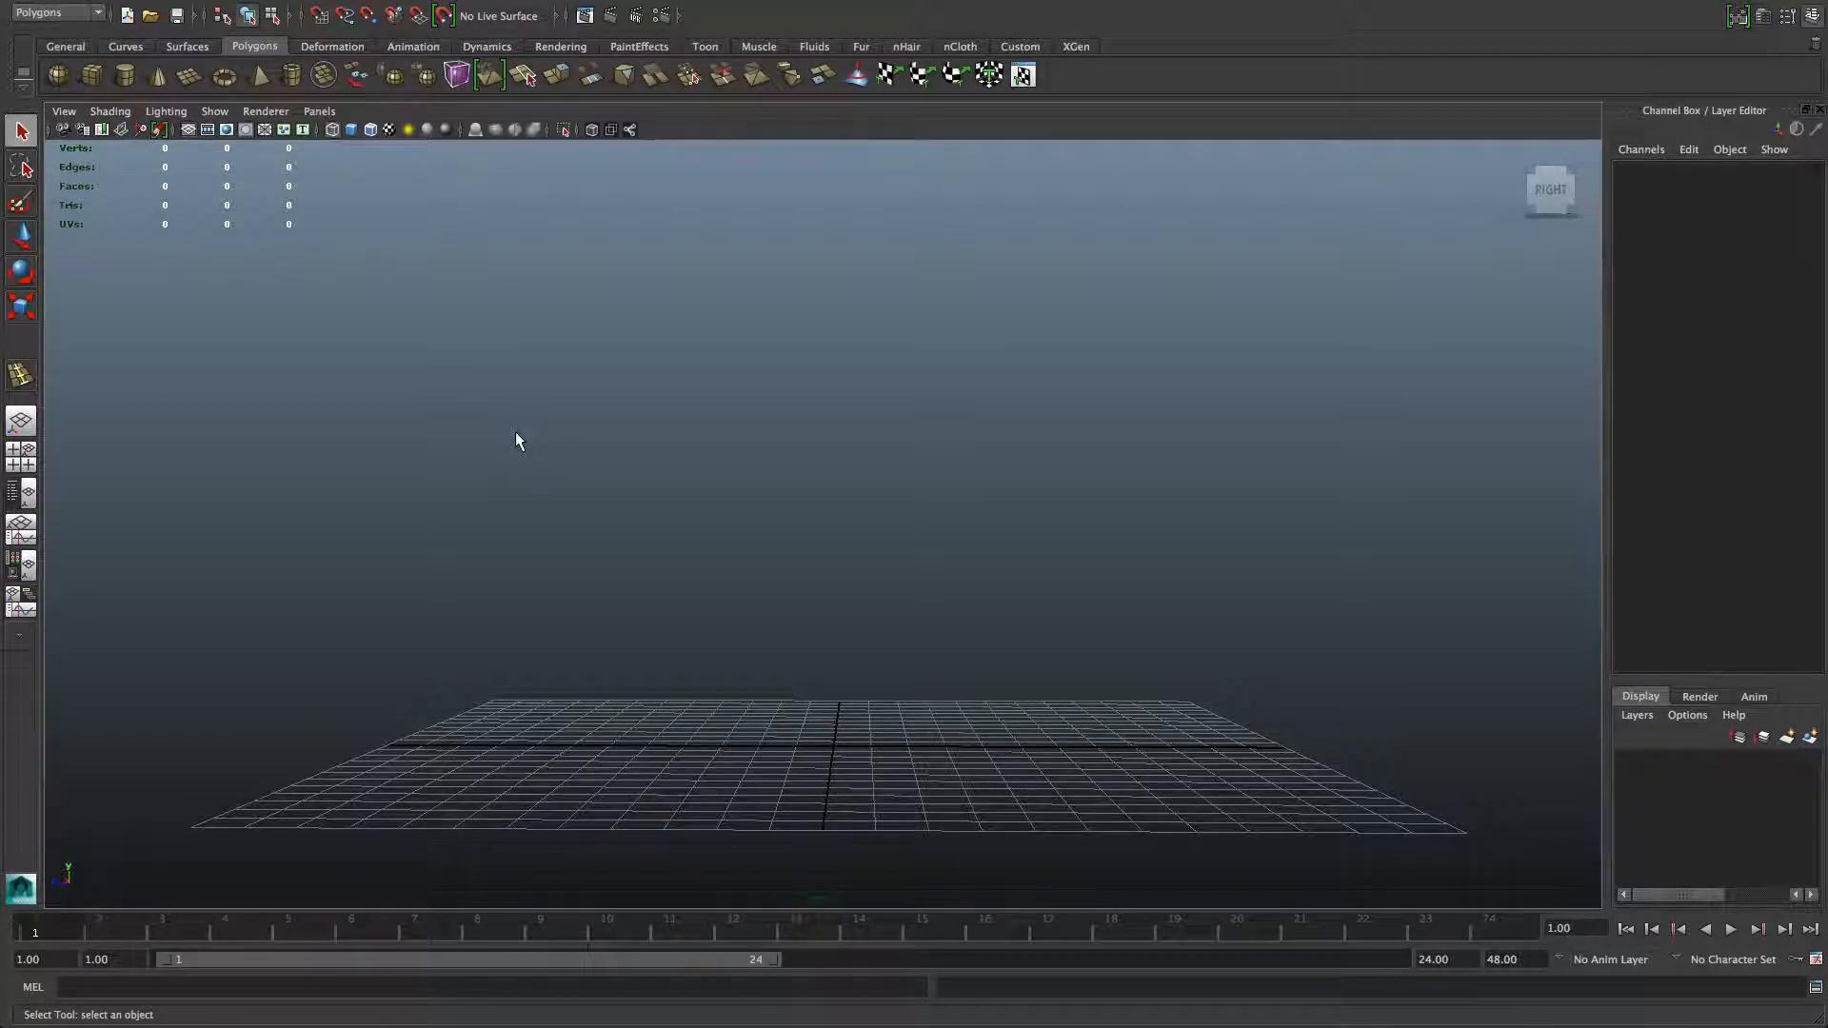
{"action": "mouse_move", "coordinate": [583, 3]}
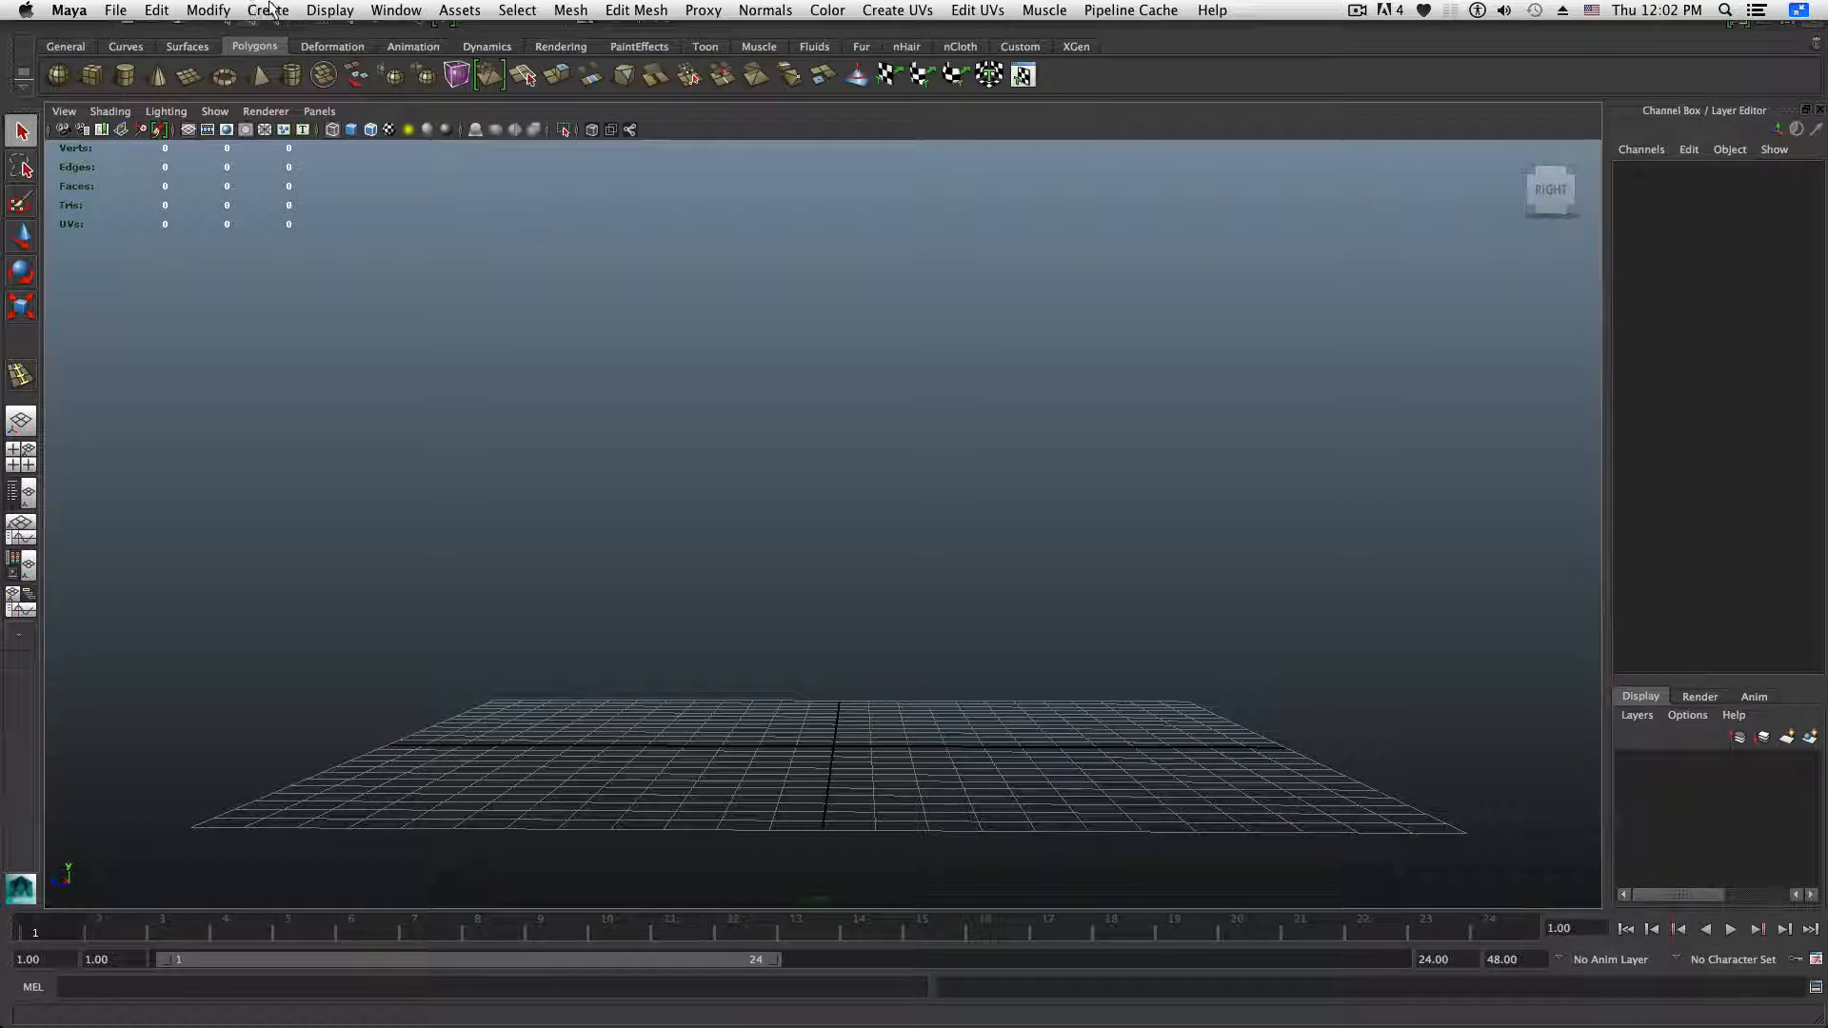
{"action": "left_click", "coordinate": [105, 111]}
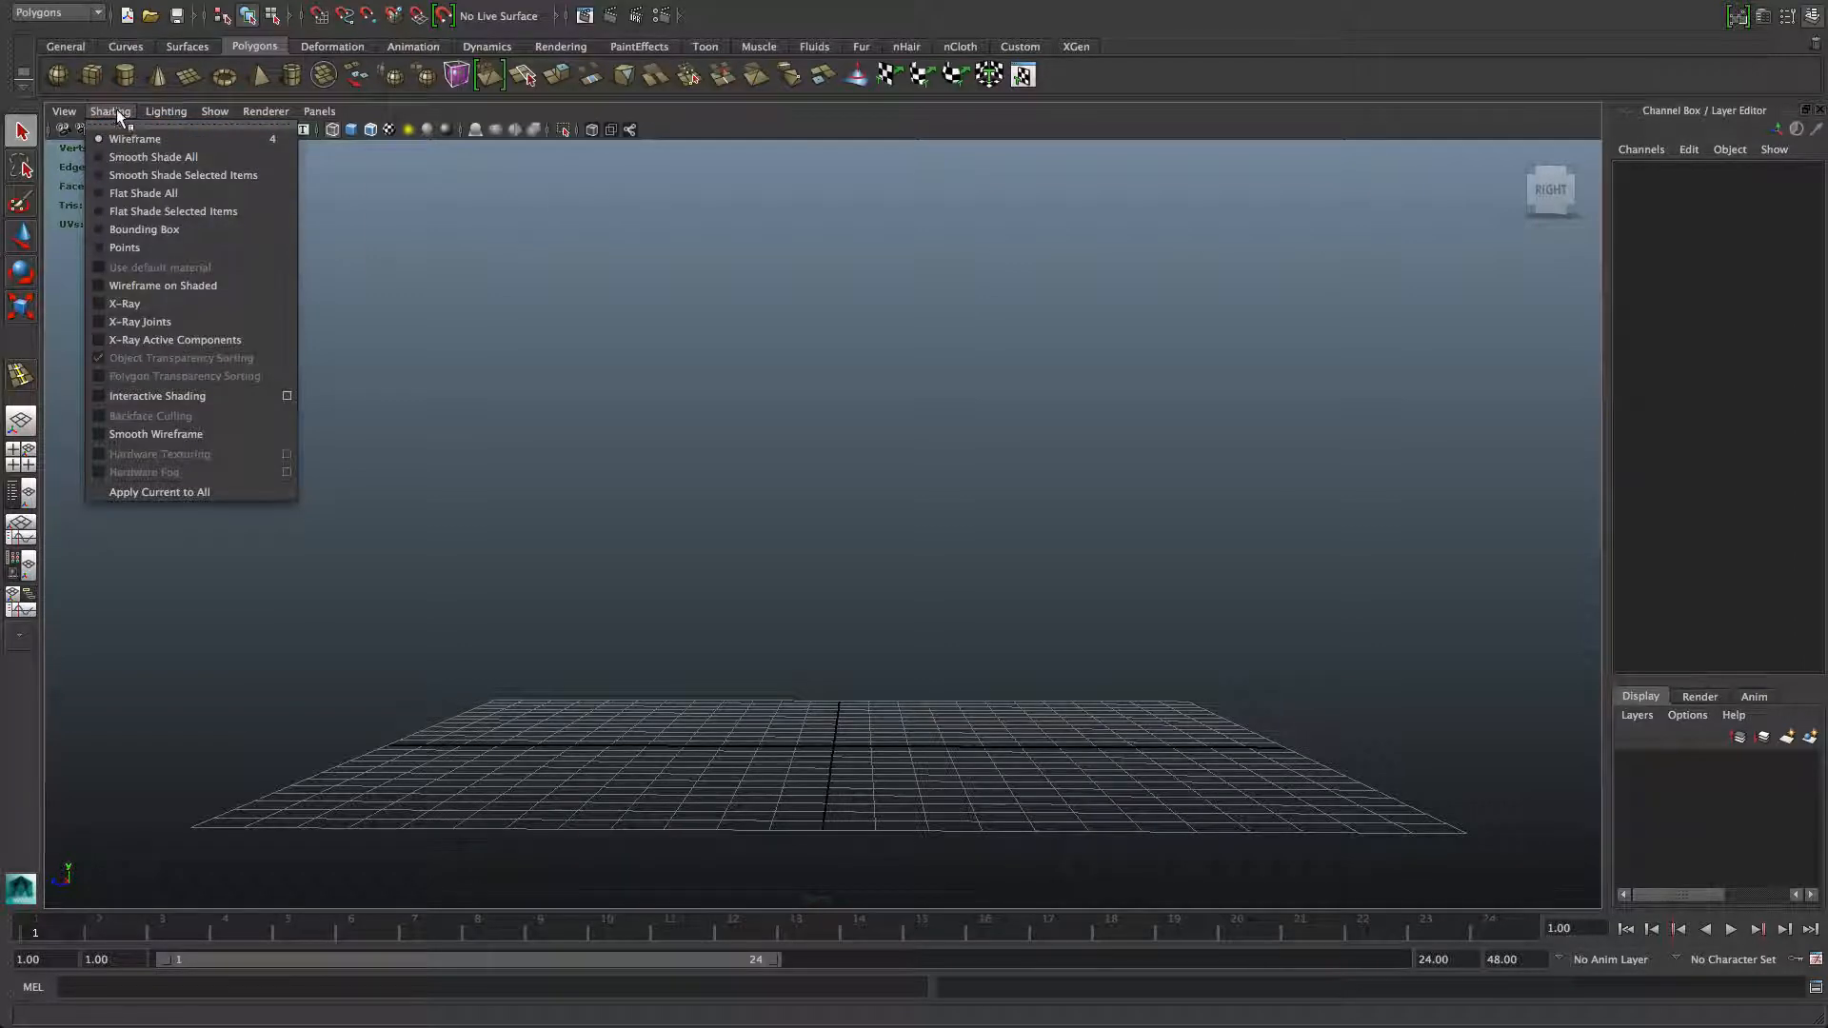
{"action": "left_click", "coordinate": [103, 438]}
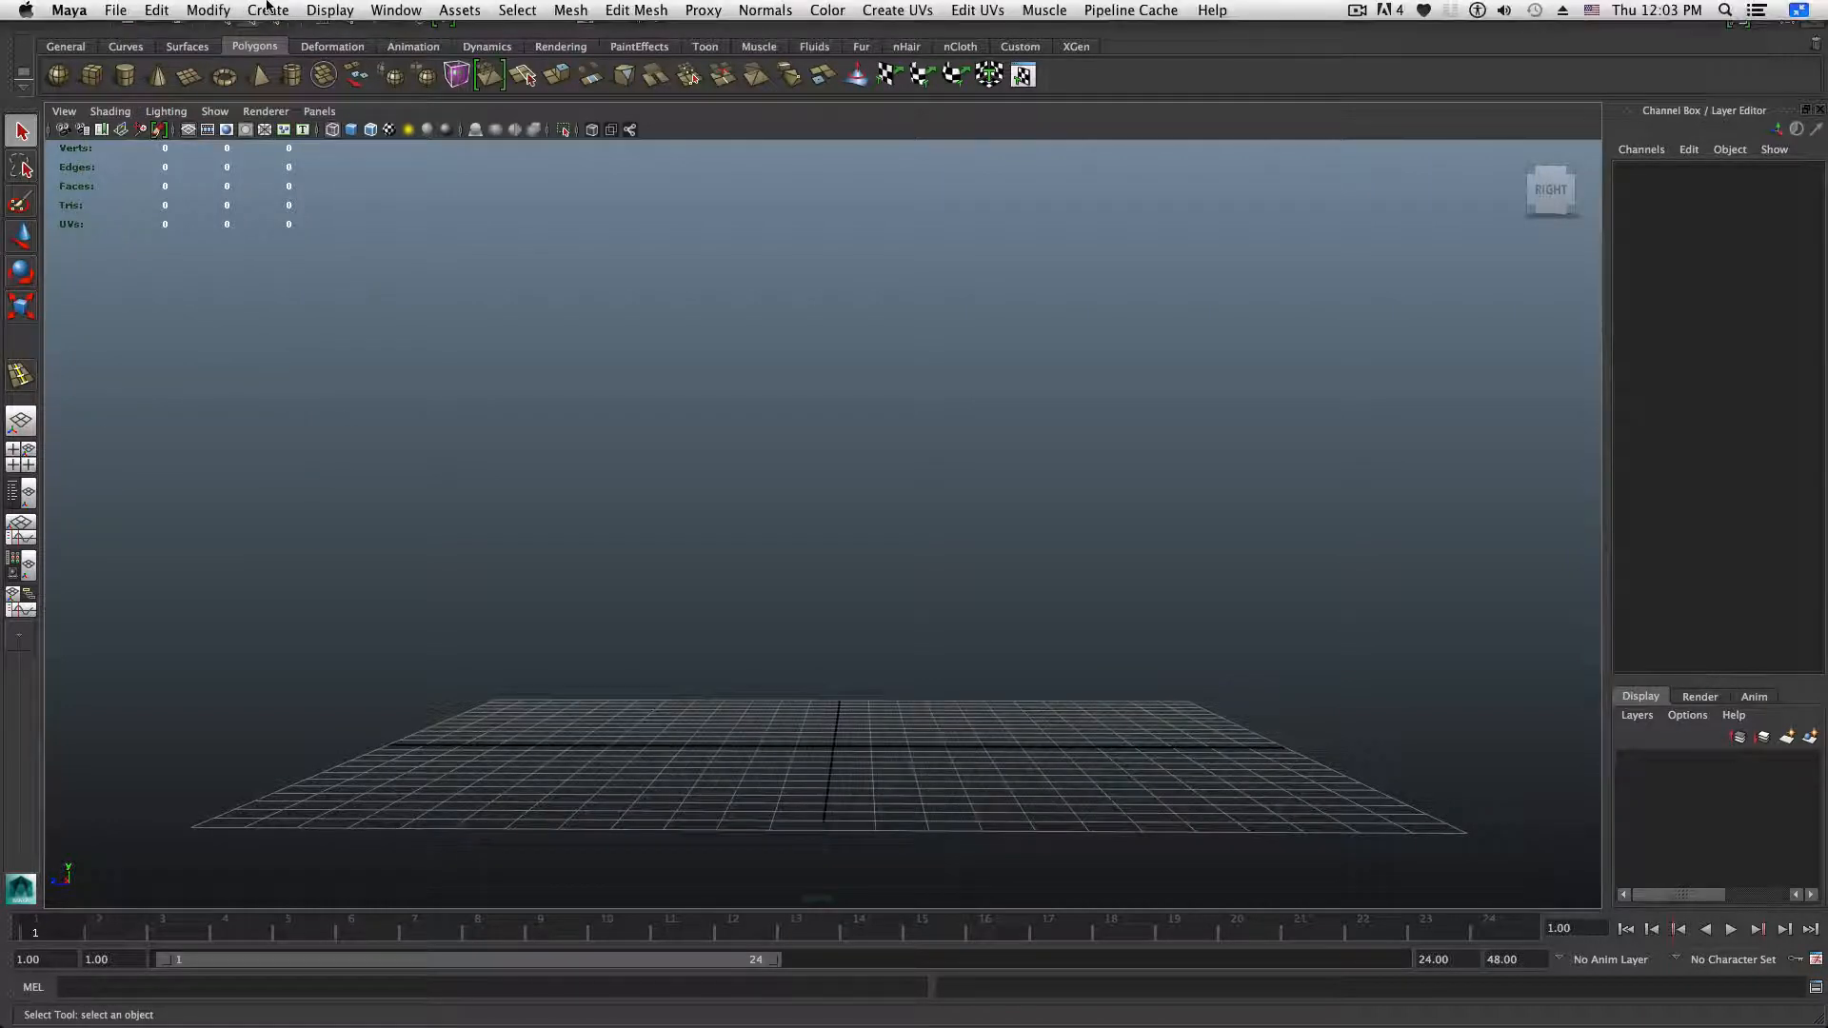
{"action": "left_click", "coordinate": [268, 9]}
{"action": "mouse_move", "coordinate": [289, 65]}
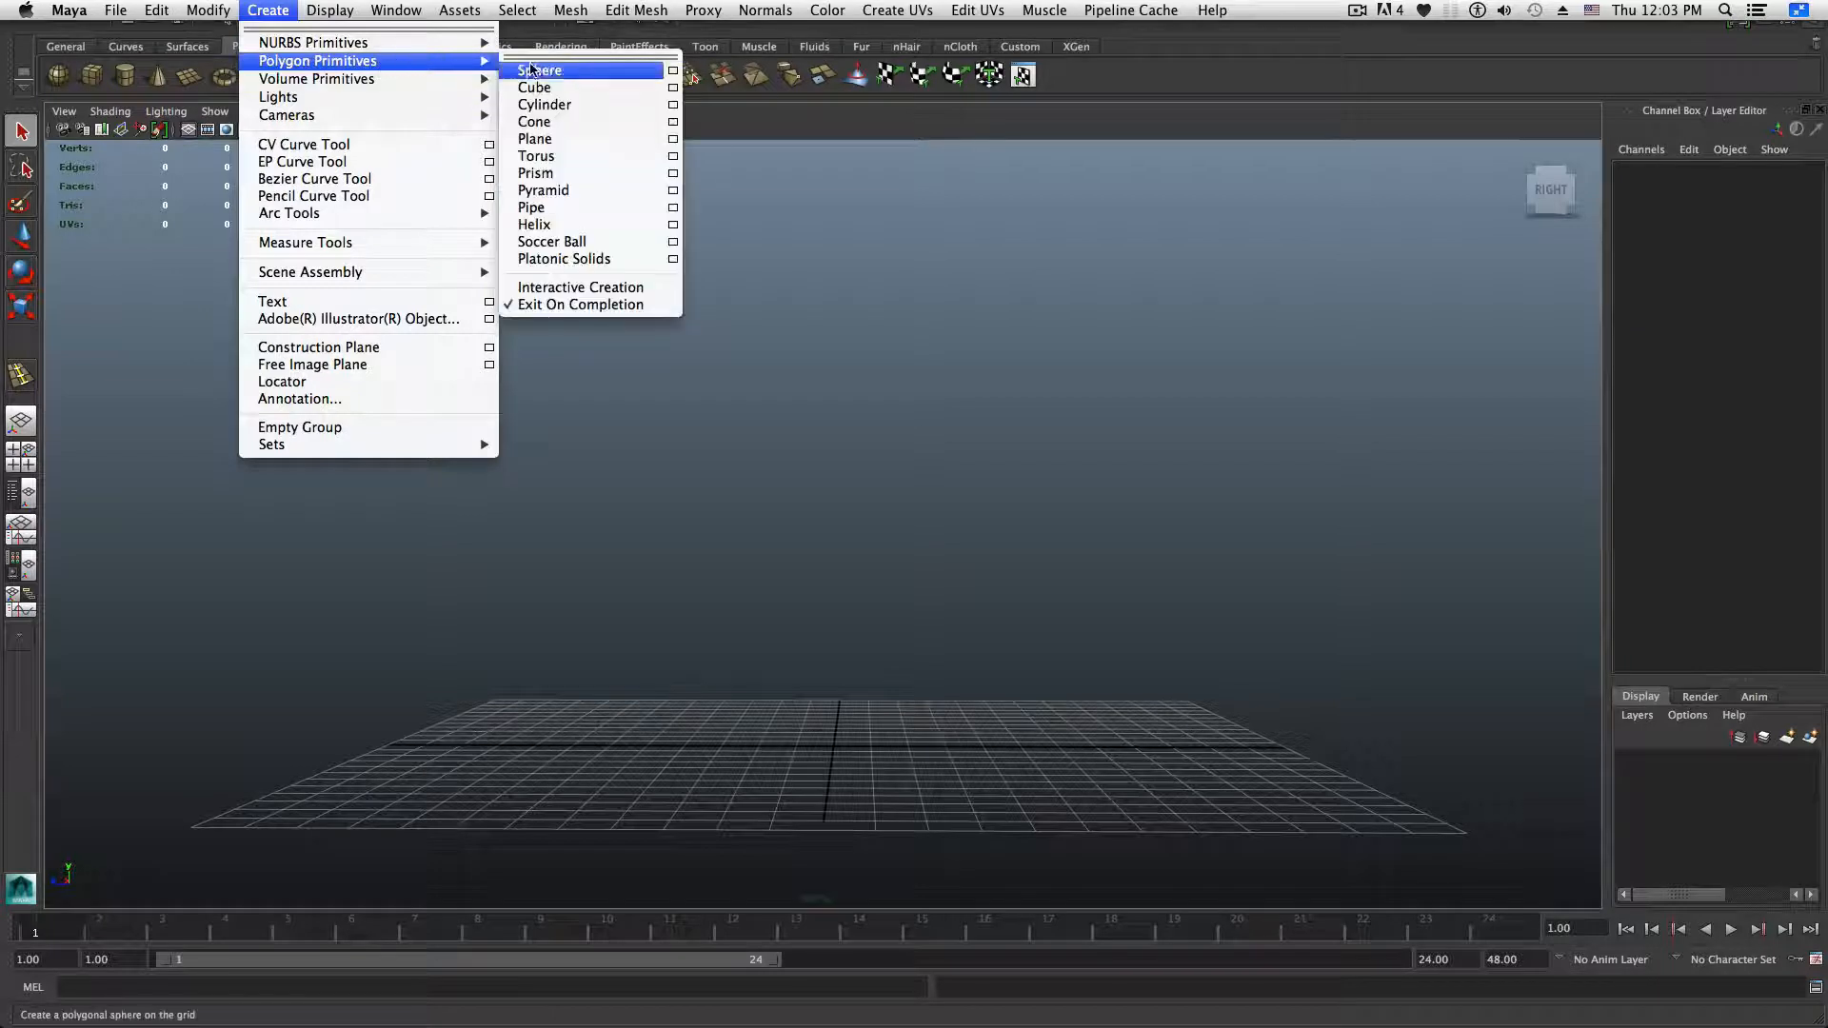
{"action": "left_click", "coordinate": [525, 289]}
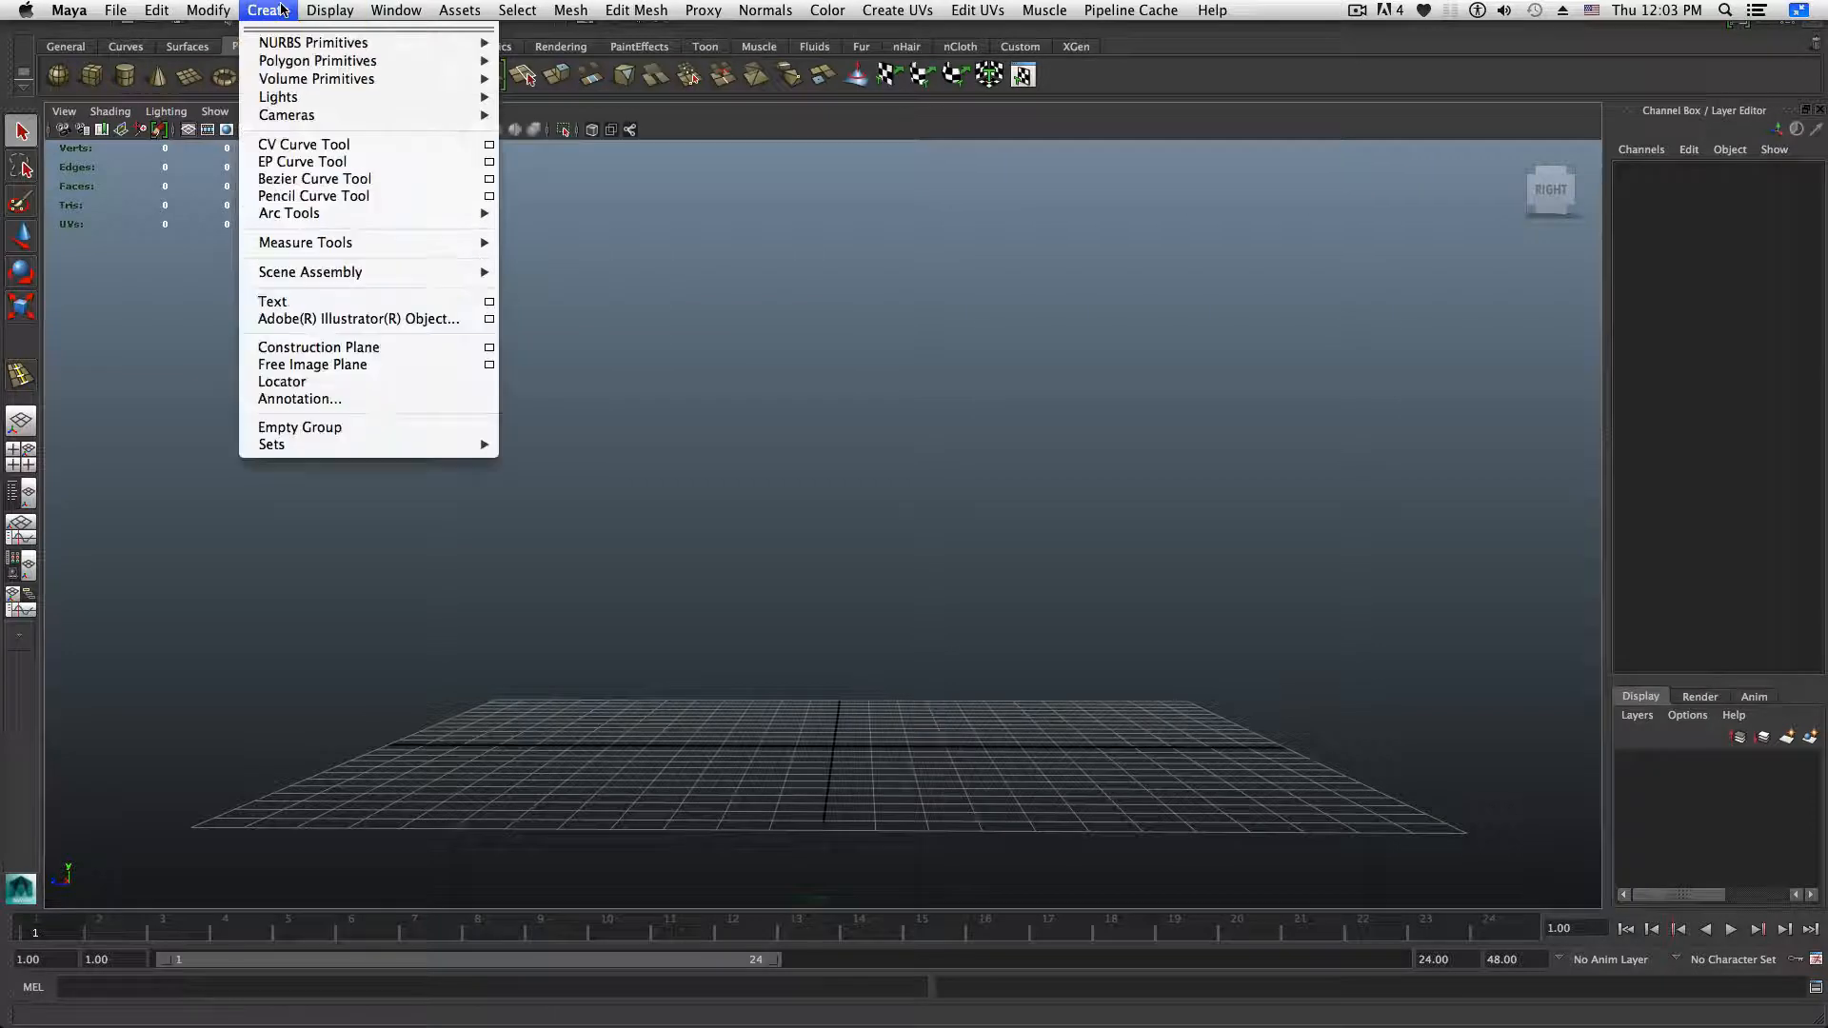
{"action": "left_click", "coordinate": [857, 223]}
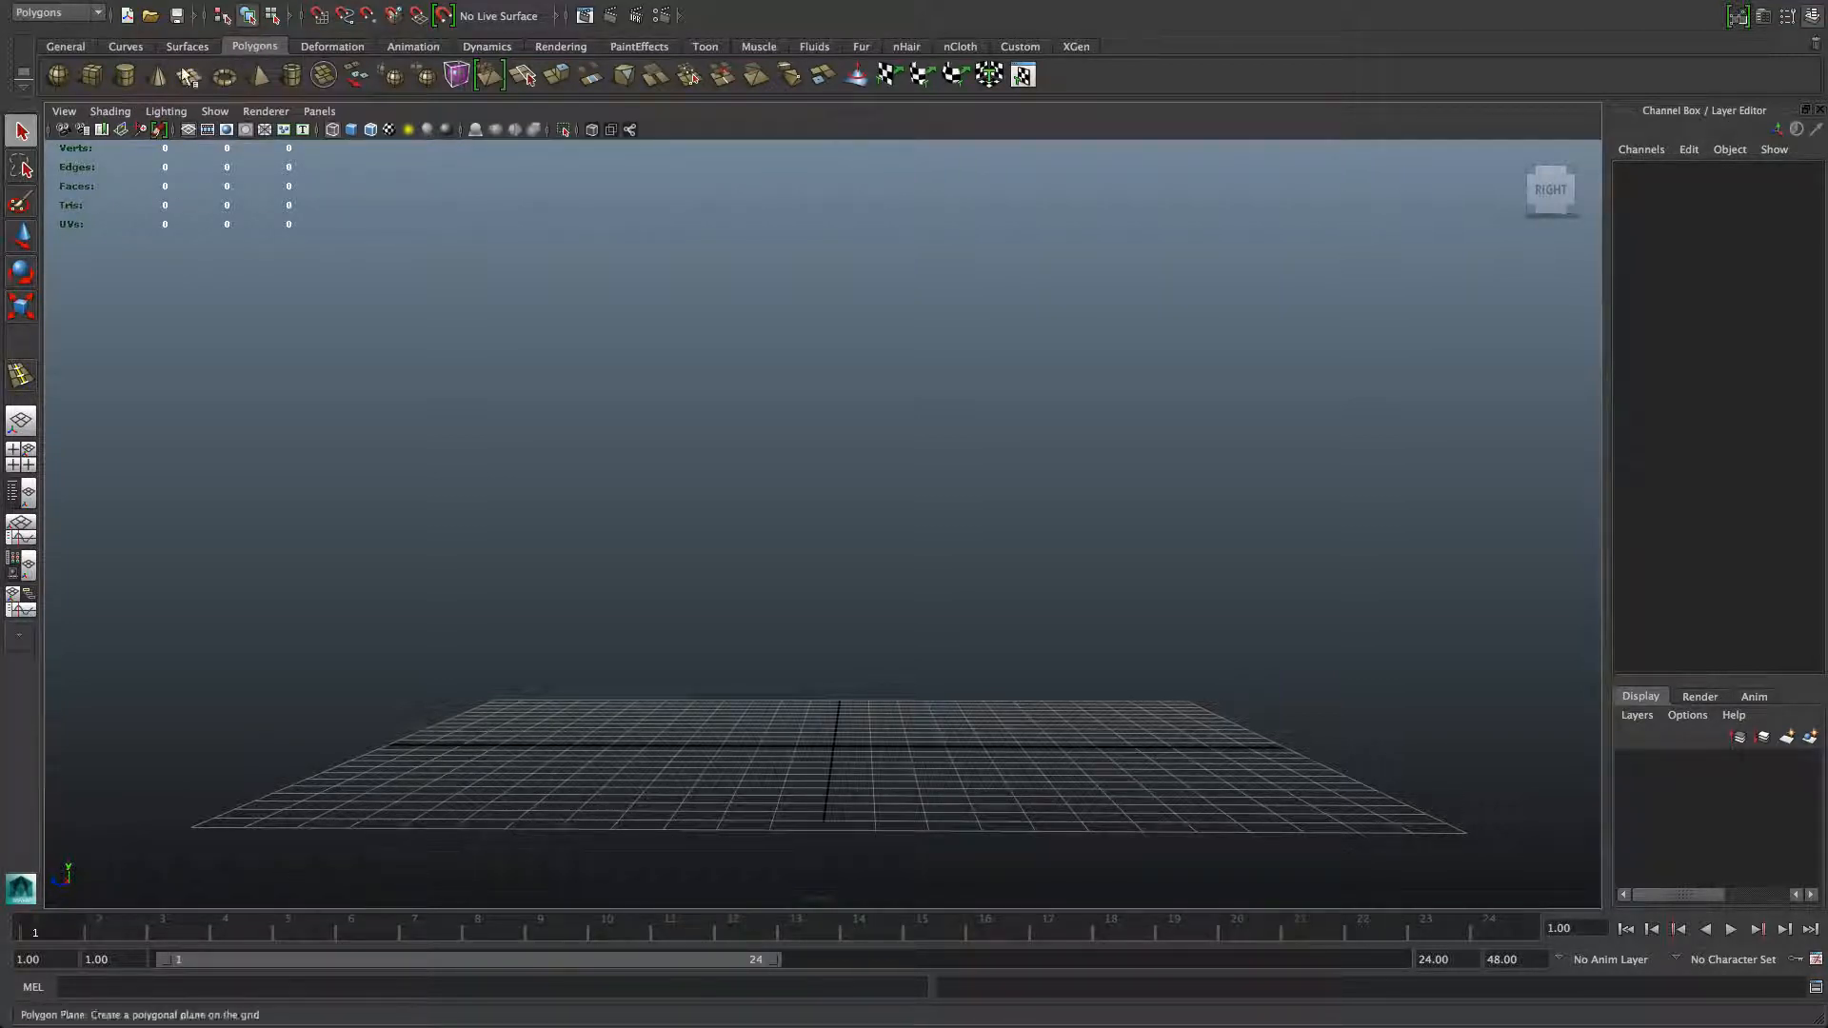
Step: Create a default polygon cylinder at the grid's origin and display it smooth shaded
{"action": "left_click", "coordinate": [128, 80]}
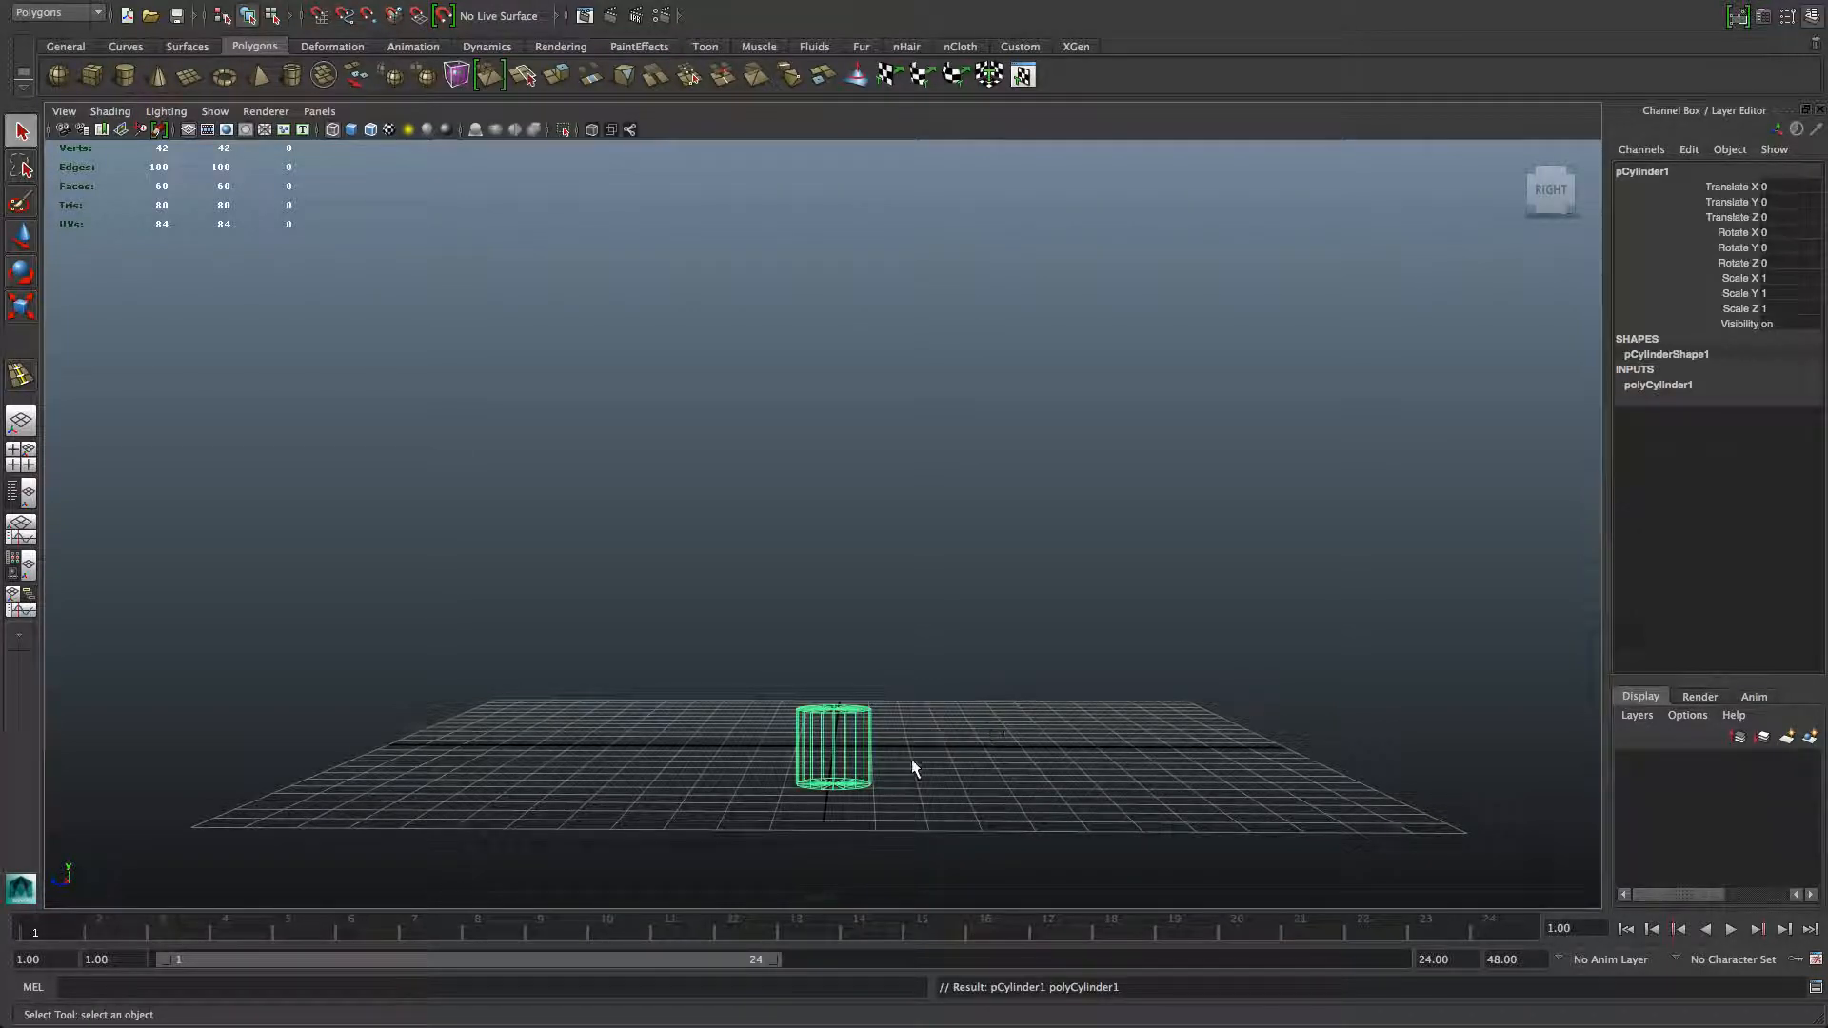
{"action": "mouse_move", "coordinate": [901, 742]}
{"action": "left_mouse_down", "text": "alt"}
{"action": "mouse_move", "coordinate": [1028, 741]}
{"action": "mouse_move", "coordinate": [894, 803]}
{"action": "mouse_move", "coordinate": [884, 709]}
{"action": "mouse_move", "coordinate": [801, 719]}
{"action": "mouse_move", "coordinate": [812, 744]}
{"action": "left_mouse_up", "text": "alt"}
{"action": "key", "text": "5"}
{"action": "middle_click_drag", "start_coordinate": [811, 745], "coordinate": [824, 702], "text": "alt"}
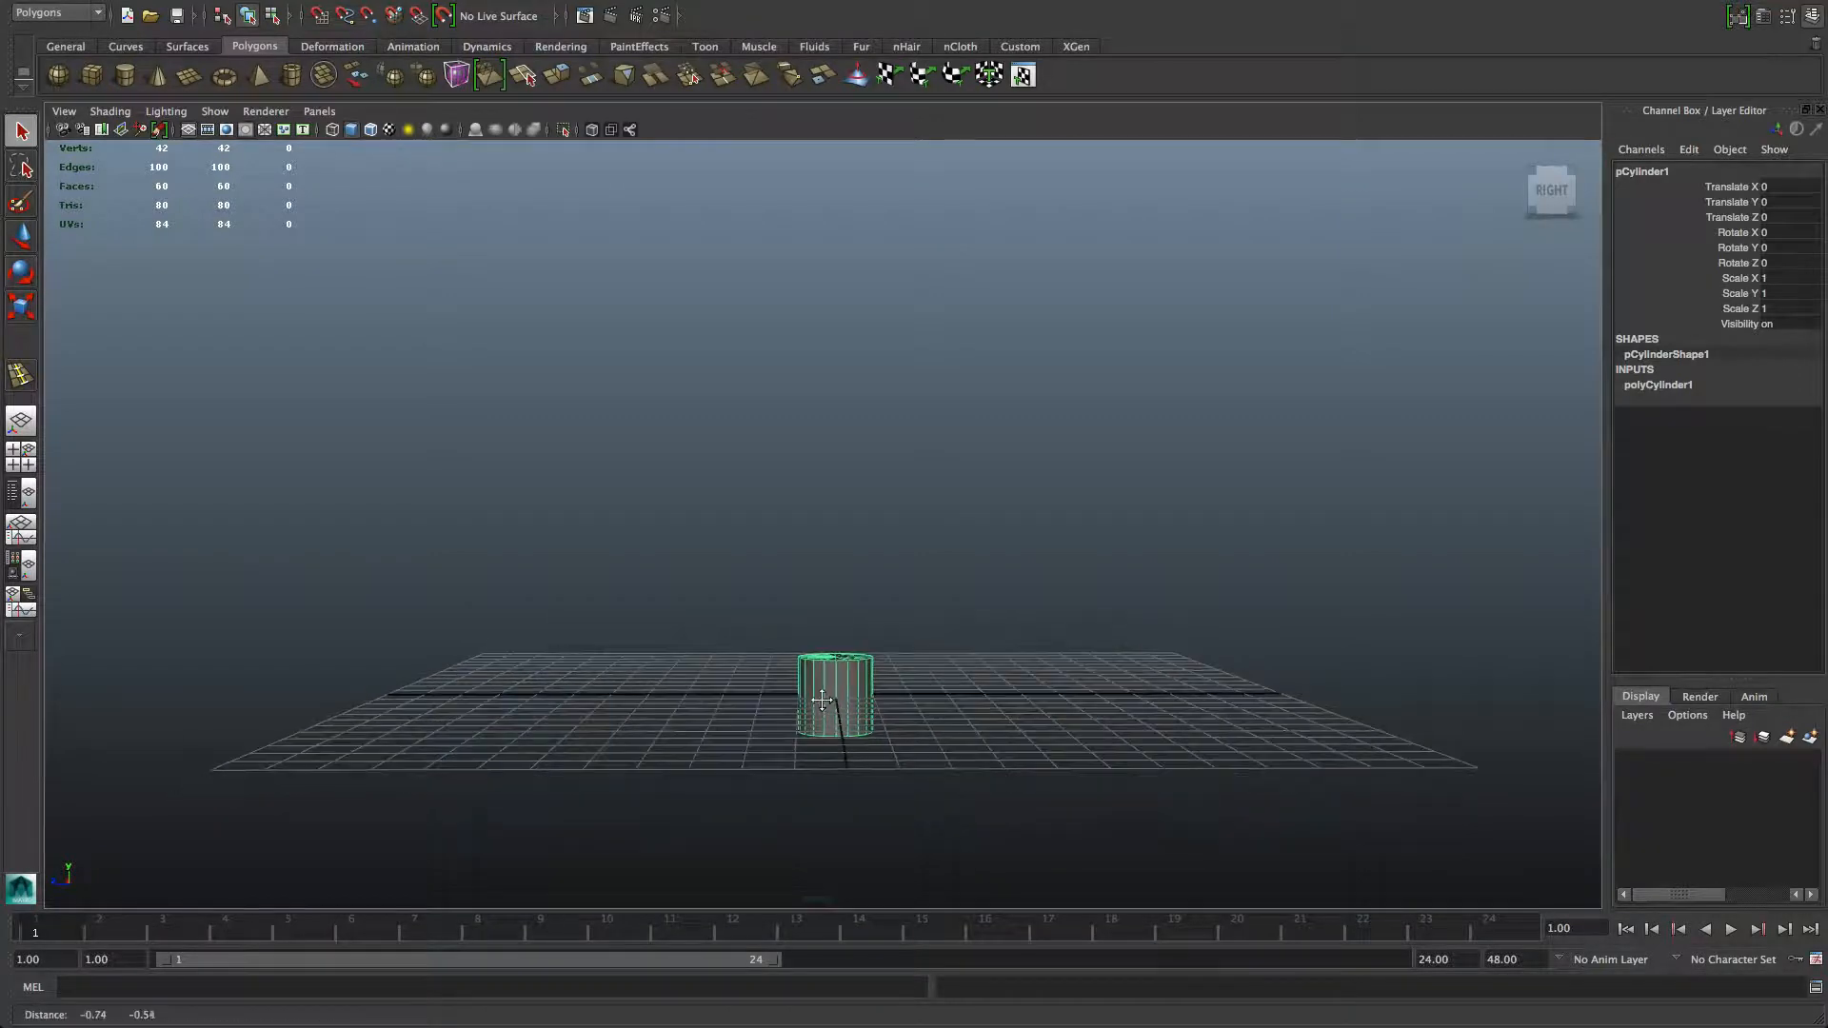
{"action": "right_click_drag", "start_coordinate": [776, 723], "coordinate": [942, 732], "text": "alt"}
{"action": "middle_click_drag", "start_coordinate": [942, 732], "coordinate": [898, 664], "text": "alt"}
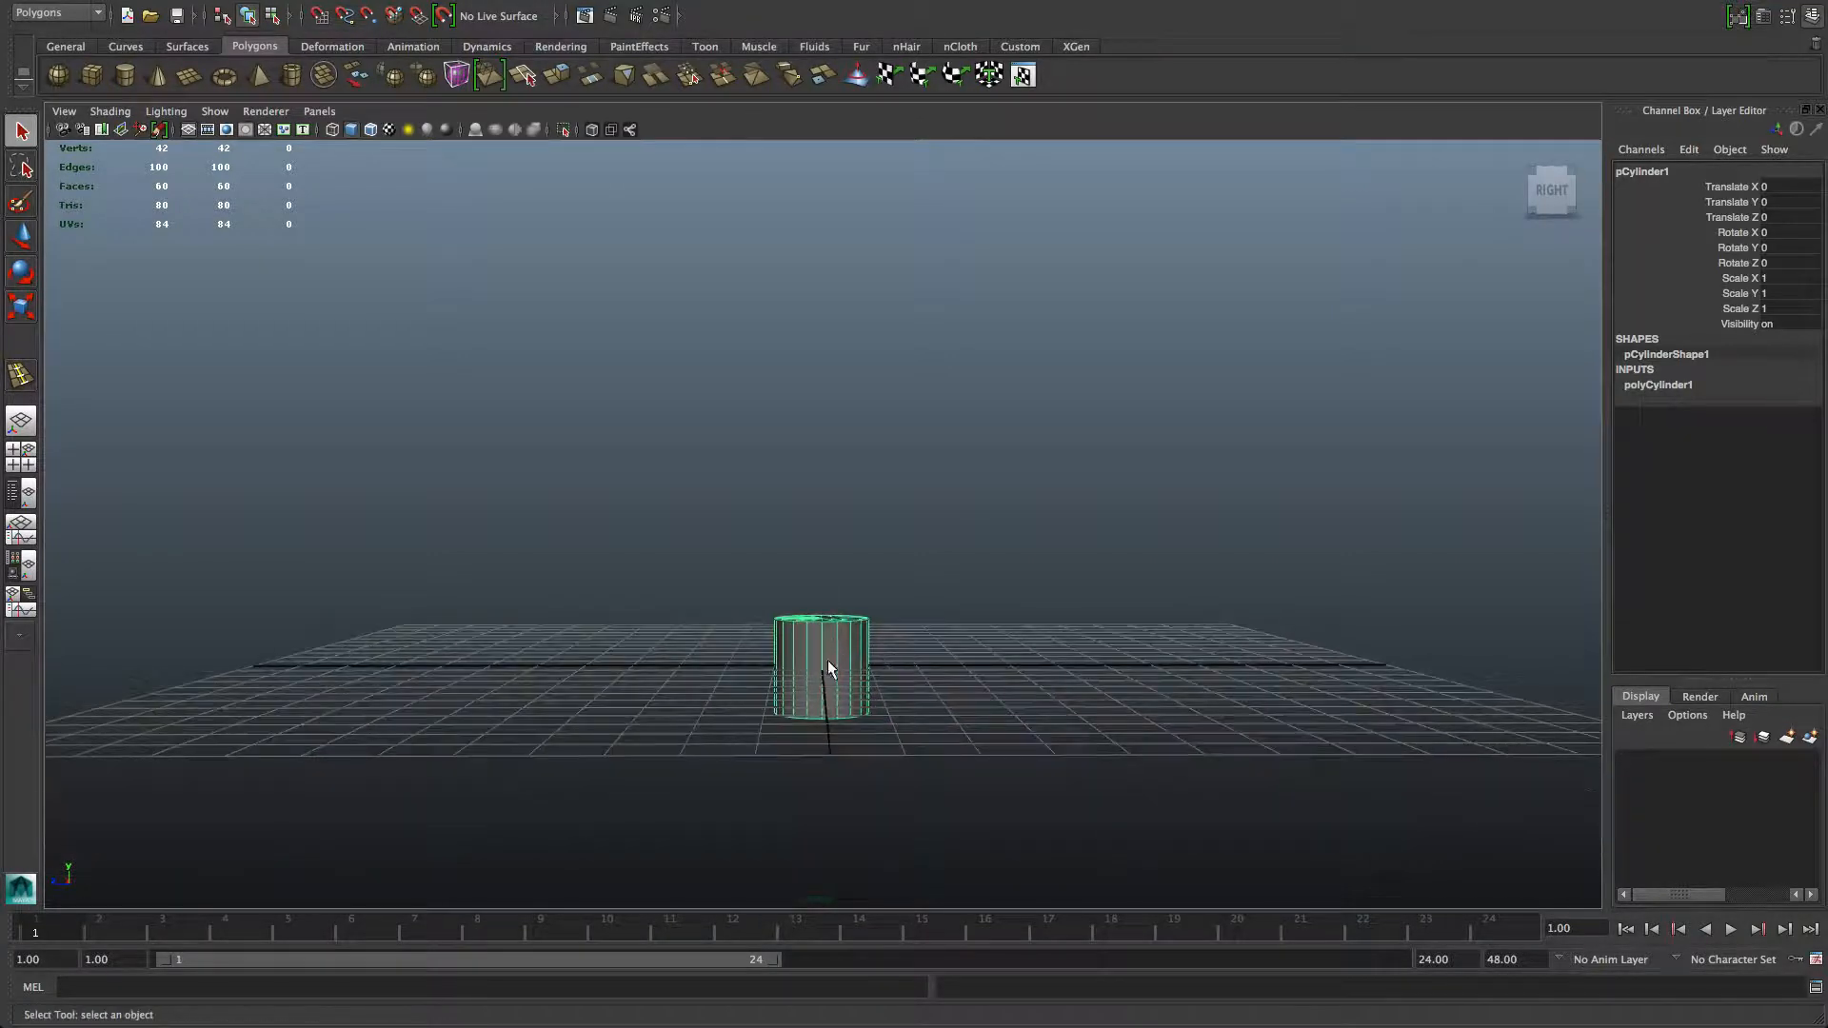
{"action": "mouse_move", "coordinate": [824, 663]}
{"action": "left_mouse_down", "text": "alt"}
{"action": "mouse_move", "coordinate": [1052, 684]}
{"action": "mouse_move", "coordinate": [834, 678]}
{"action": "mouse_move", "coordinate": [885, 694]}
{"action": "mouse_move", "coordinate": [857, 734]}
{"action": "mouse_move", "coordinate": [844, 682]}
{"action": "left_mouse_up", "text": "alt"}
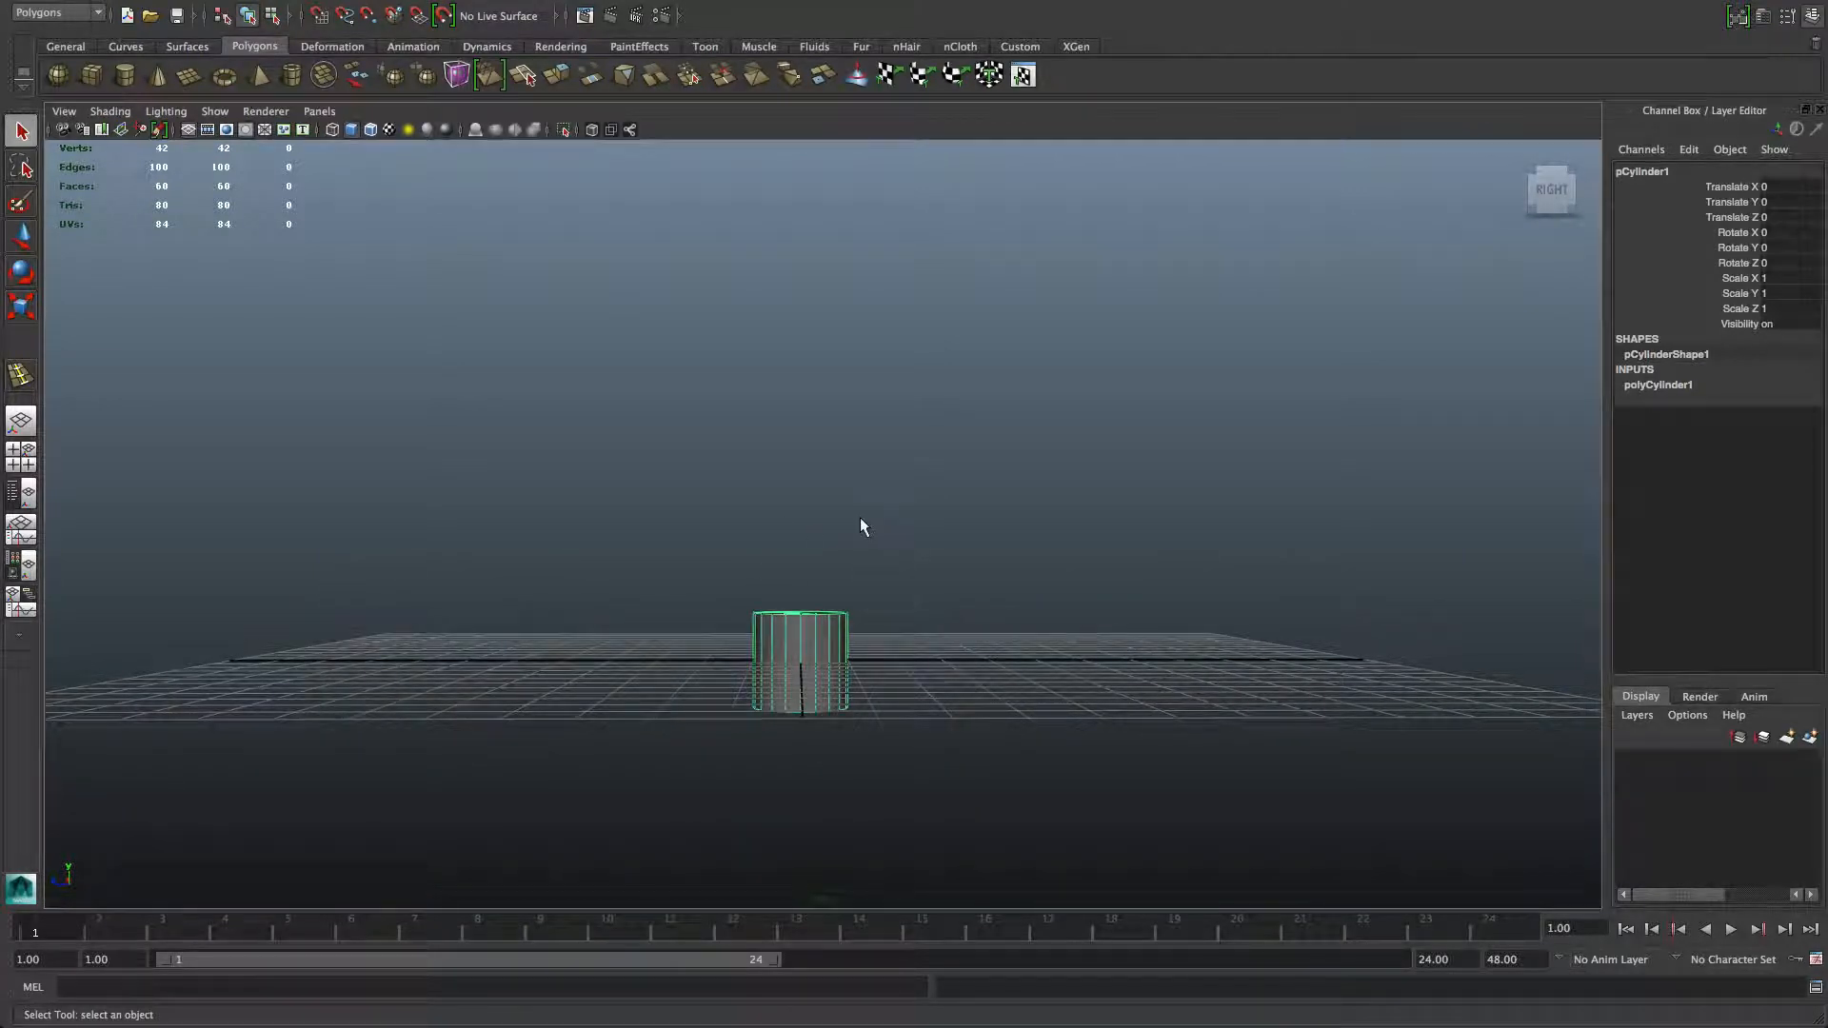
{"action": "left_click_drag", "start_coordinate": [808, 522], "coordinate": [828, 580], "text": "alt"}
{"action": "left_click_drag", "start_coordinate": [860, 649], "coordinate": [846, 606], "text": "alt"}
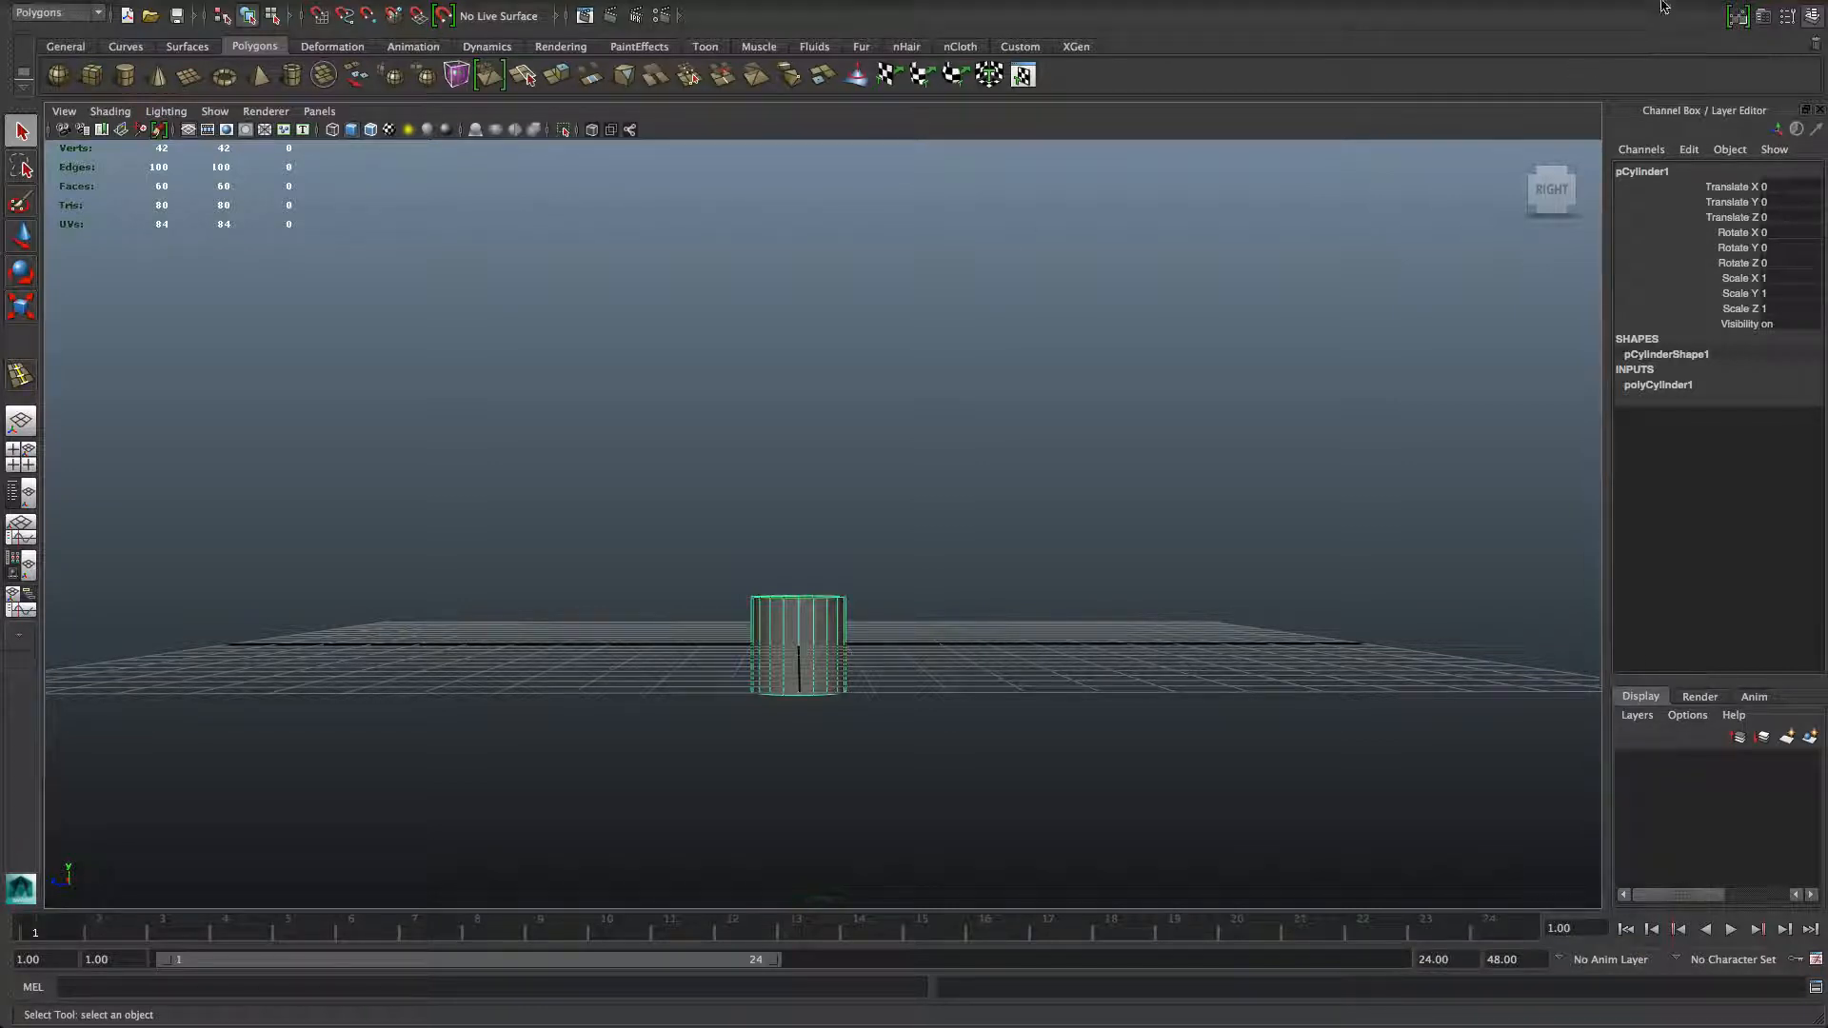
Step: Leave Maya's full-screen mode and examine the side.jpg and front.jpg turret reference images behind its window
{"action": "mouse_move", "coordinate": [1662, 6]}
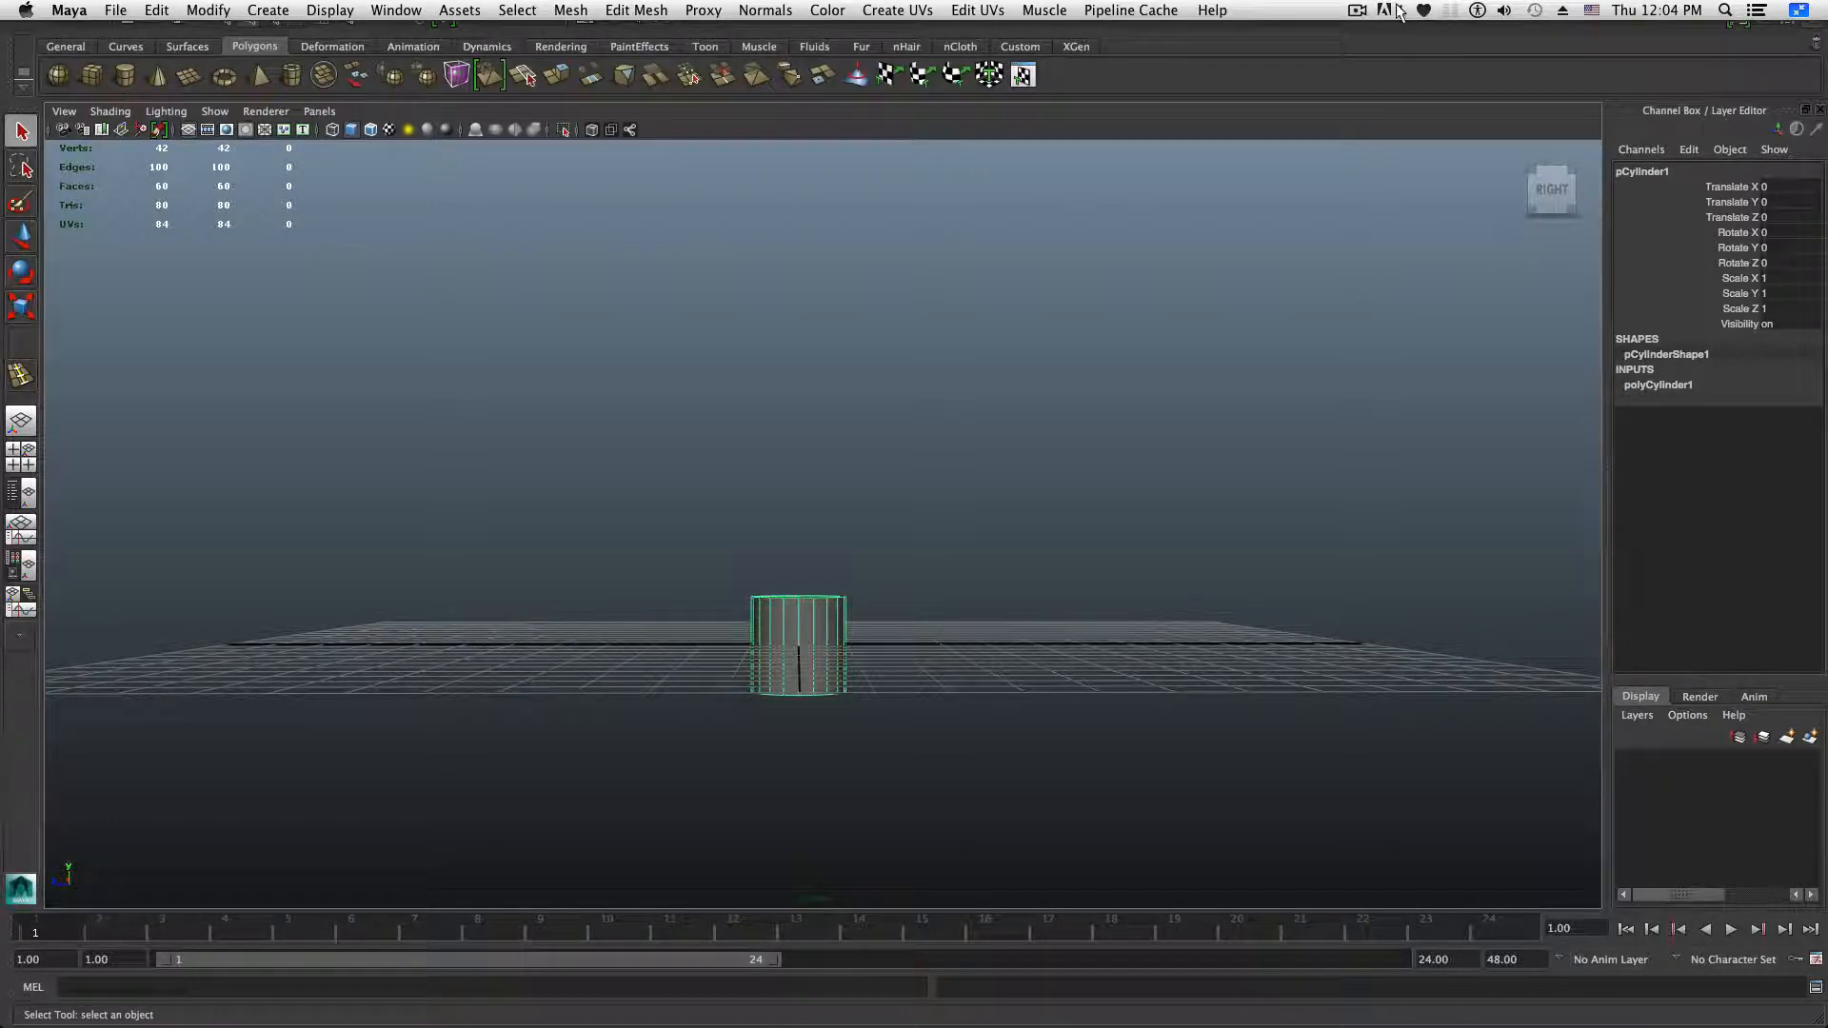
{"action": "left_click", "coordinate": [1796, 12]}
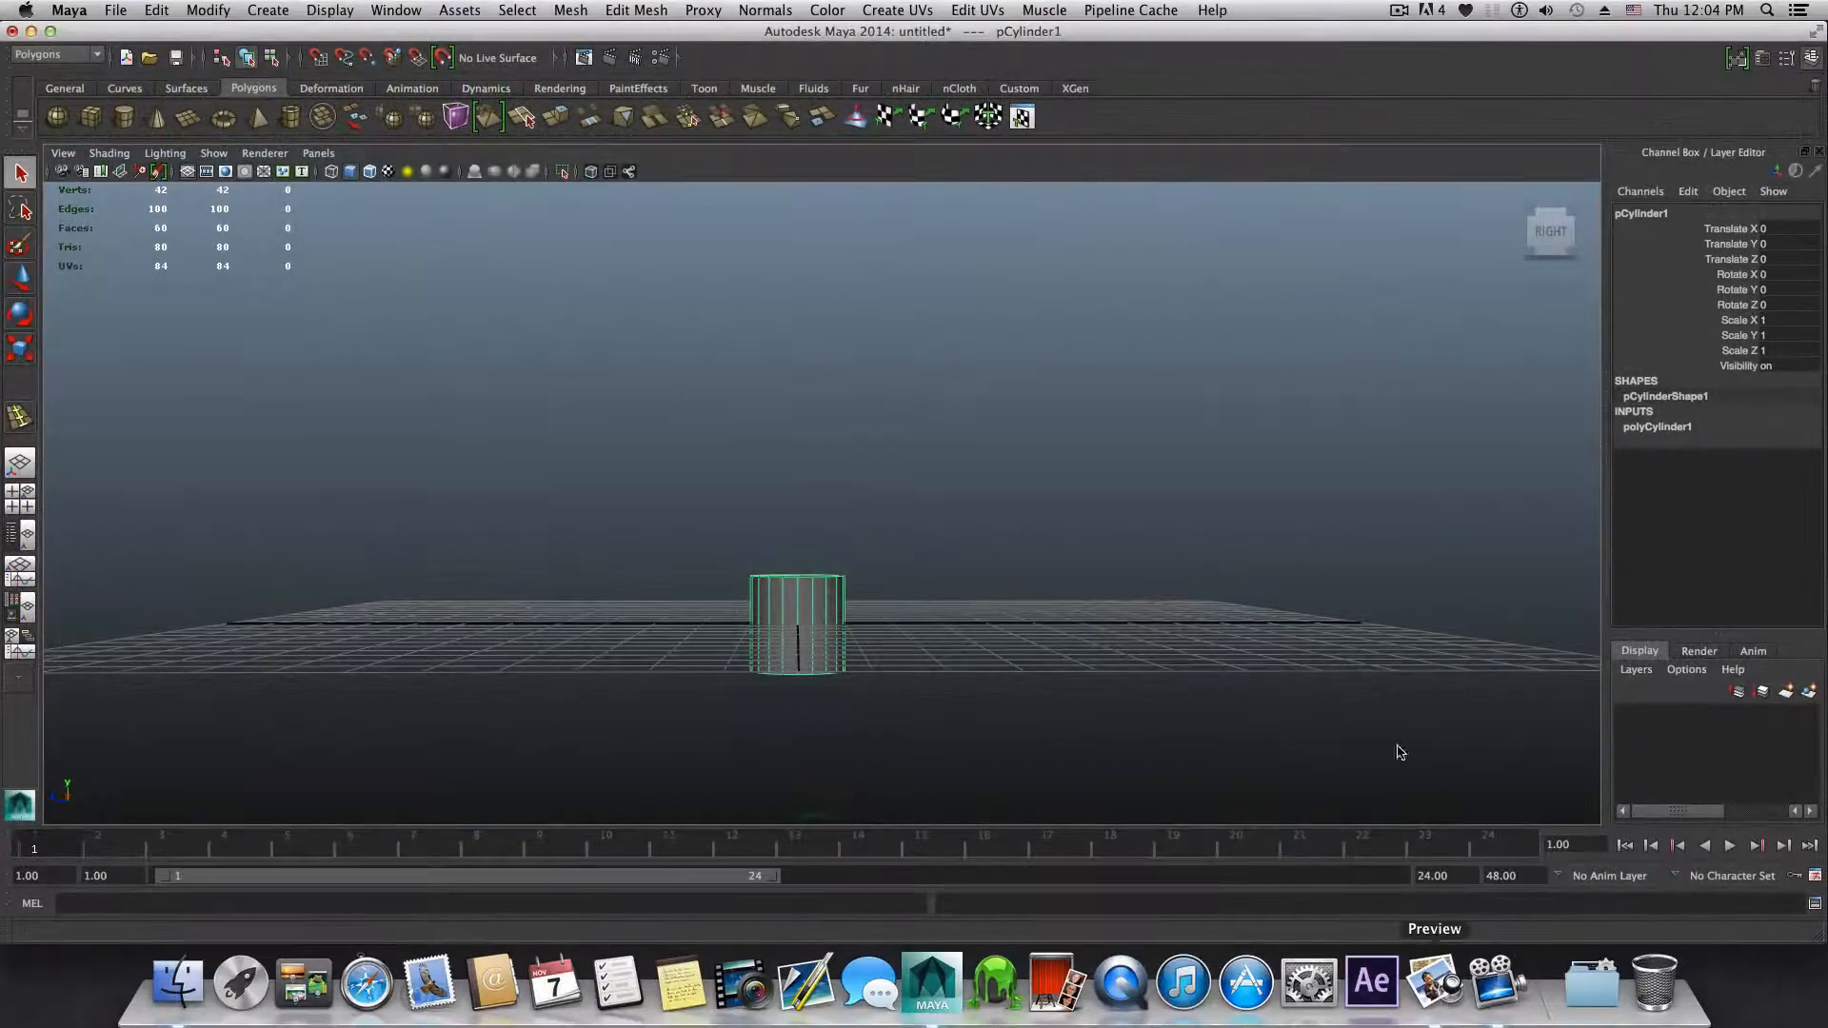
{"action": "left_click", "coordinate": [30, 30]}
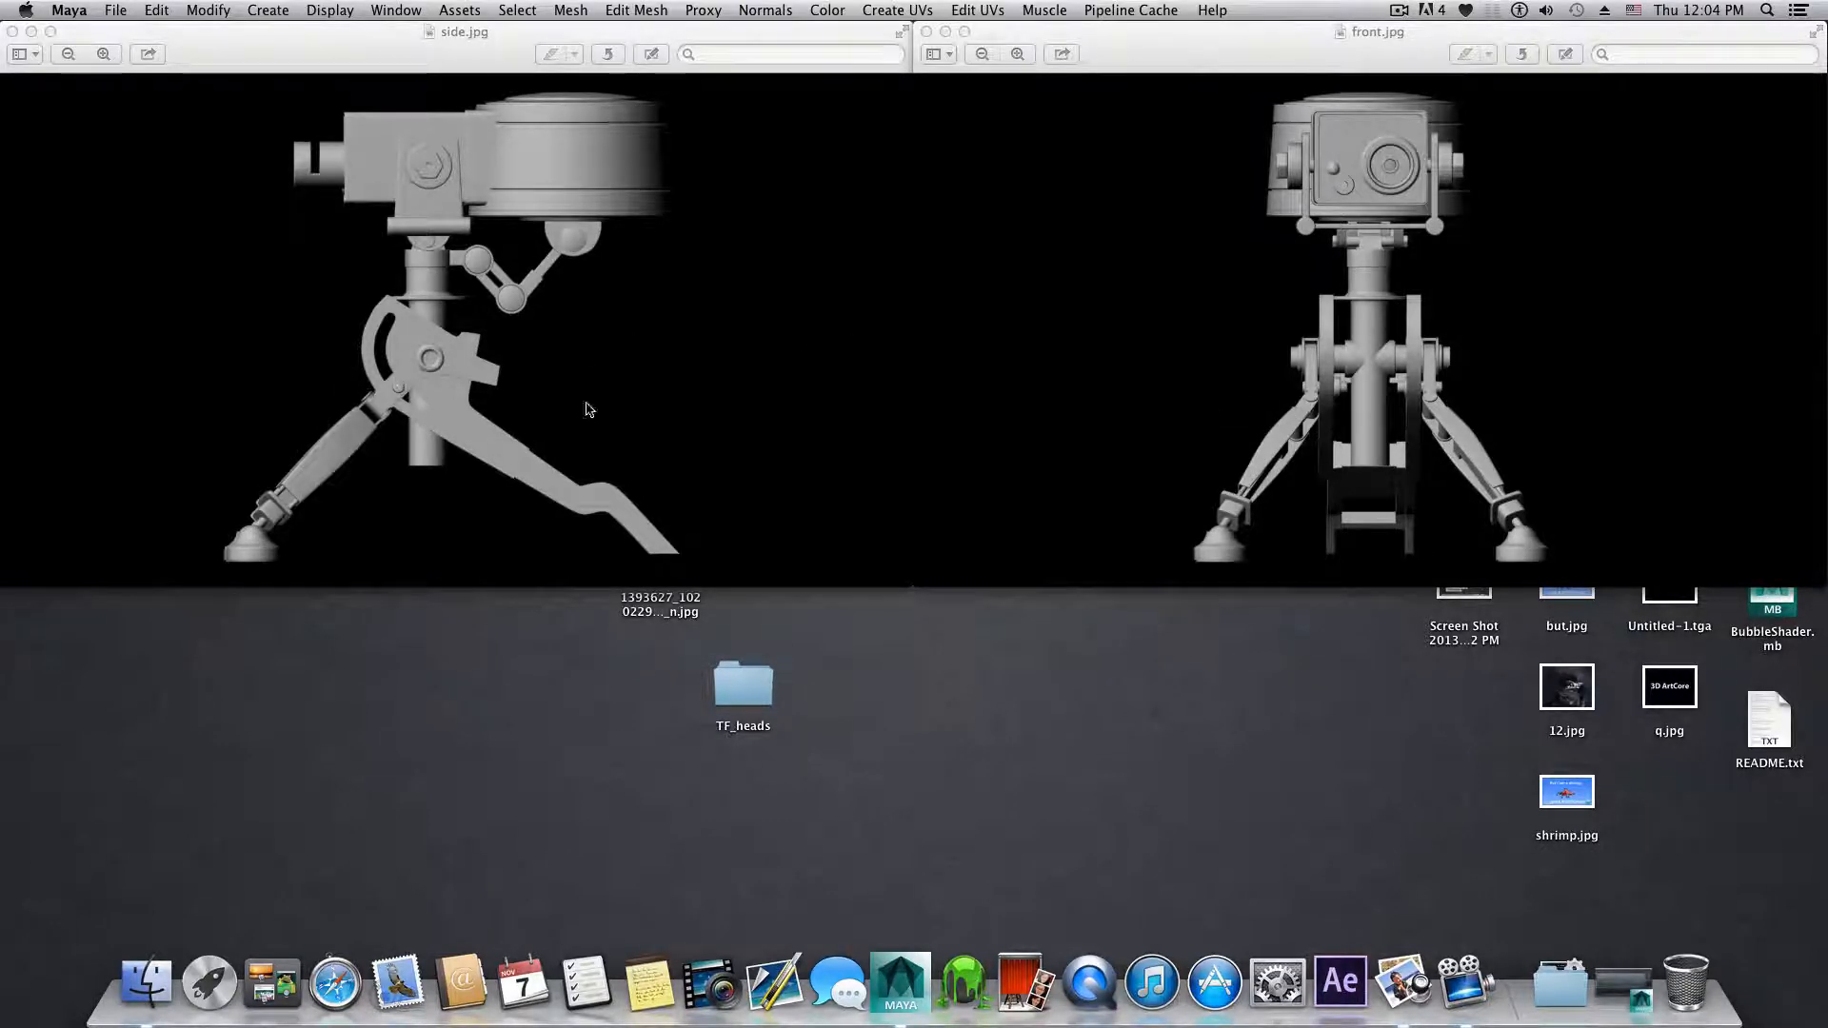
{"action": "left_click", "coordinate": [1616, 989]}
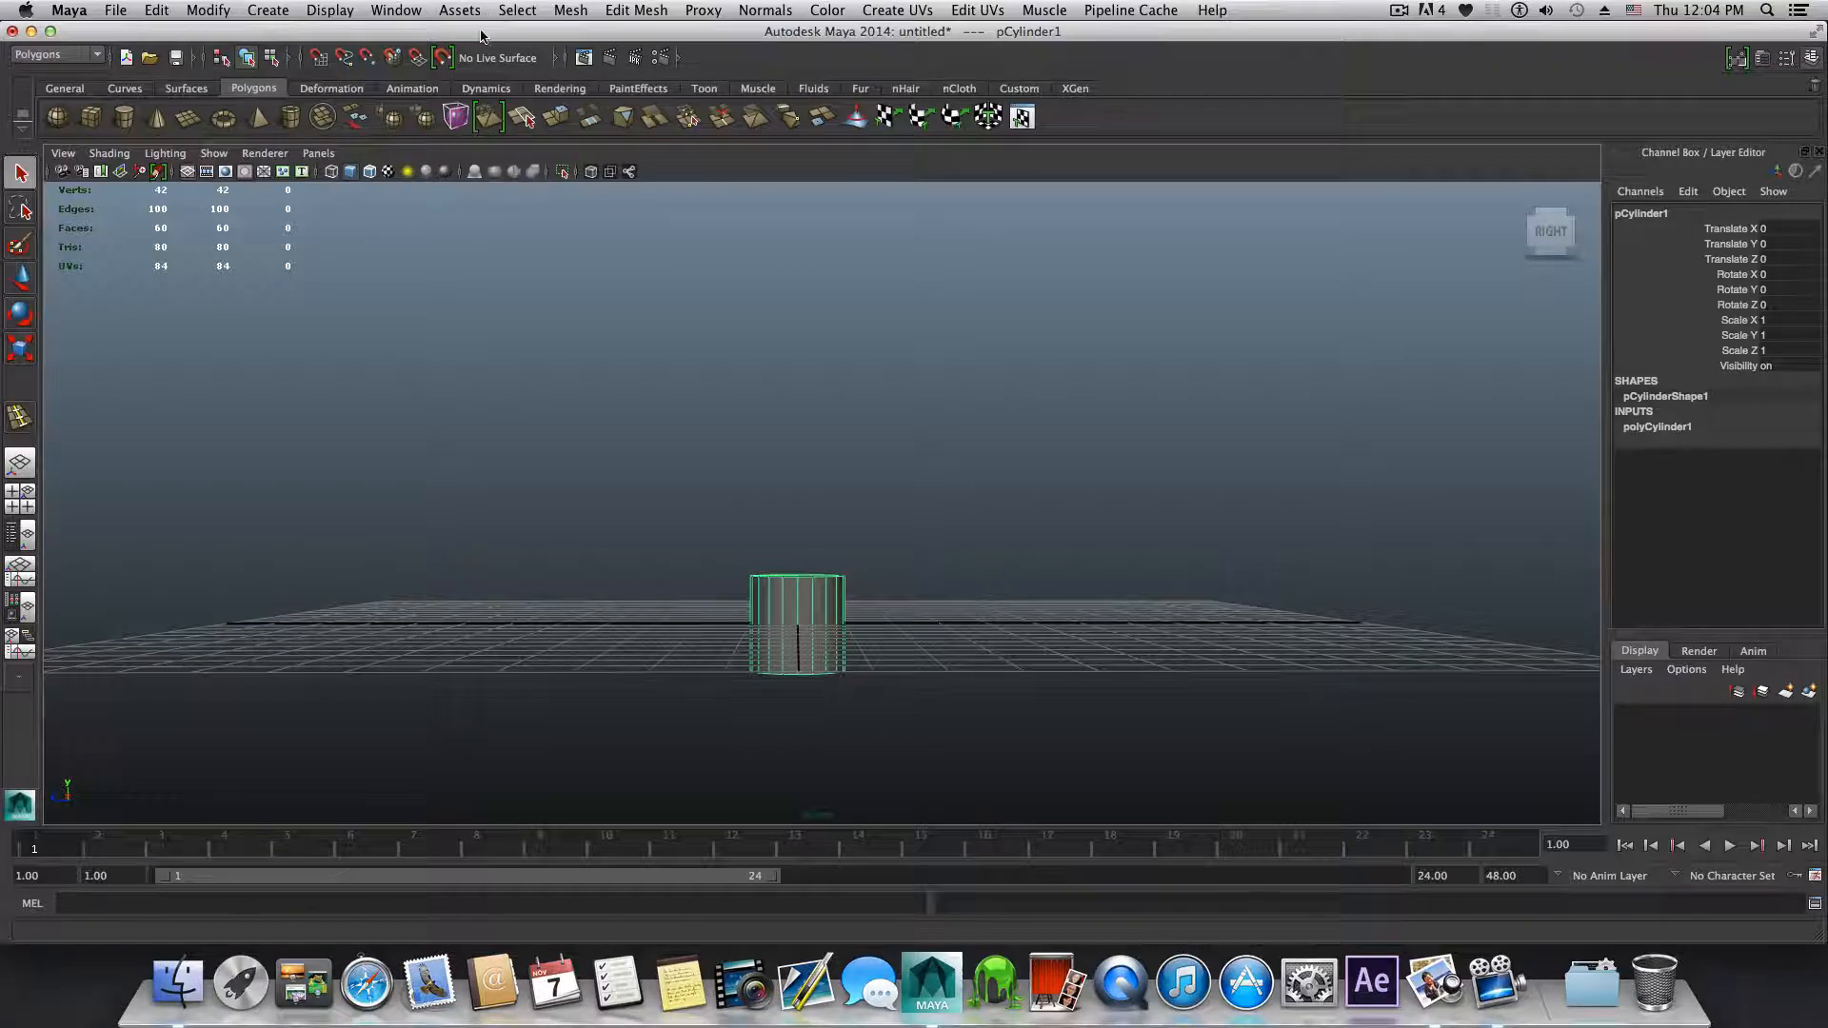
{"action": "left_click_drag", "start_coordinate": [491, 33], "coordinate": [492, 617]}
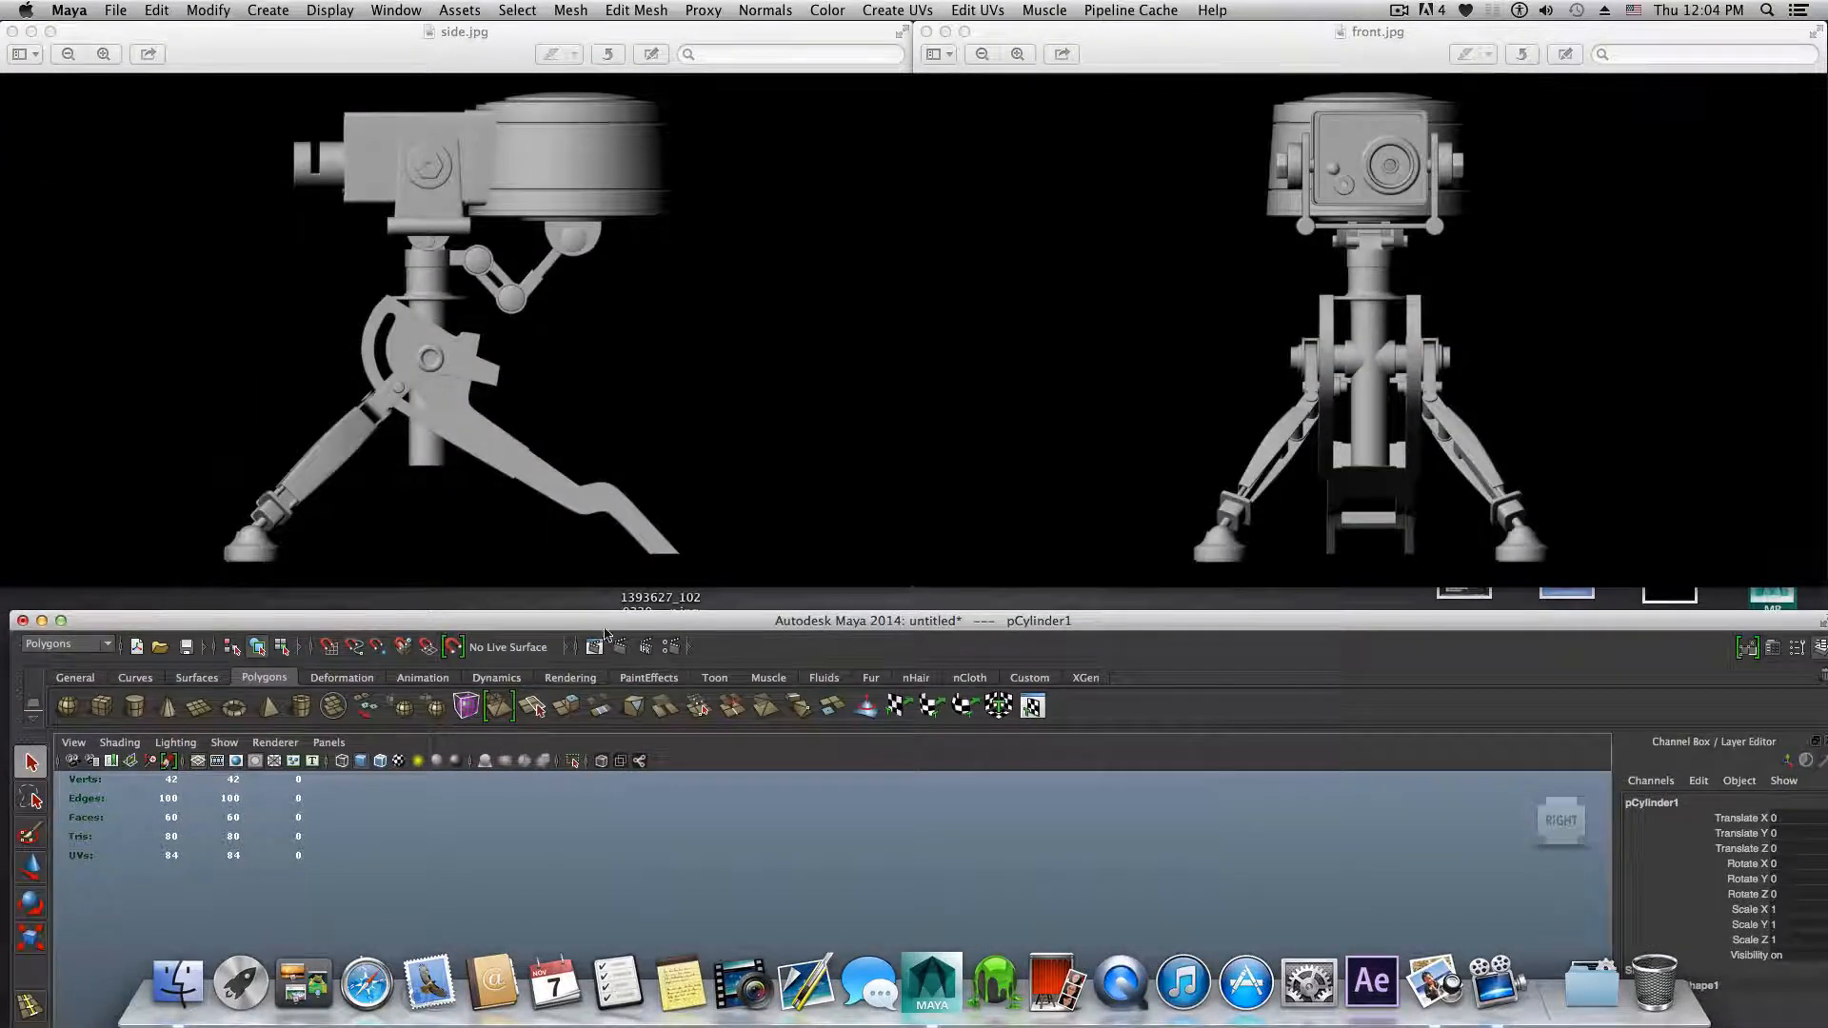
{"action": "left_click_drag", "start_coordinate": [603, 623], "coordinate": [619, 26]}
Step: Put the cylinder into vertex mode and select all vertices of its top cap with the Move tool active
{"action": "left_click_drag", "start_coordinate": [862, 631], "coordinate": [858, 626], "text": "alt"}
{"action": "right_click_drag", "start_coordinate": [830, 576], "coordinate": [756, 574]}
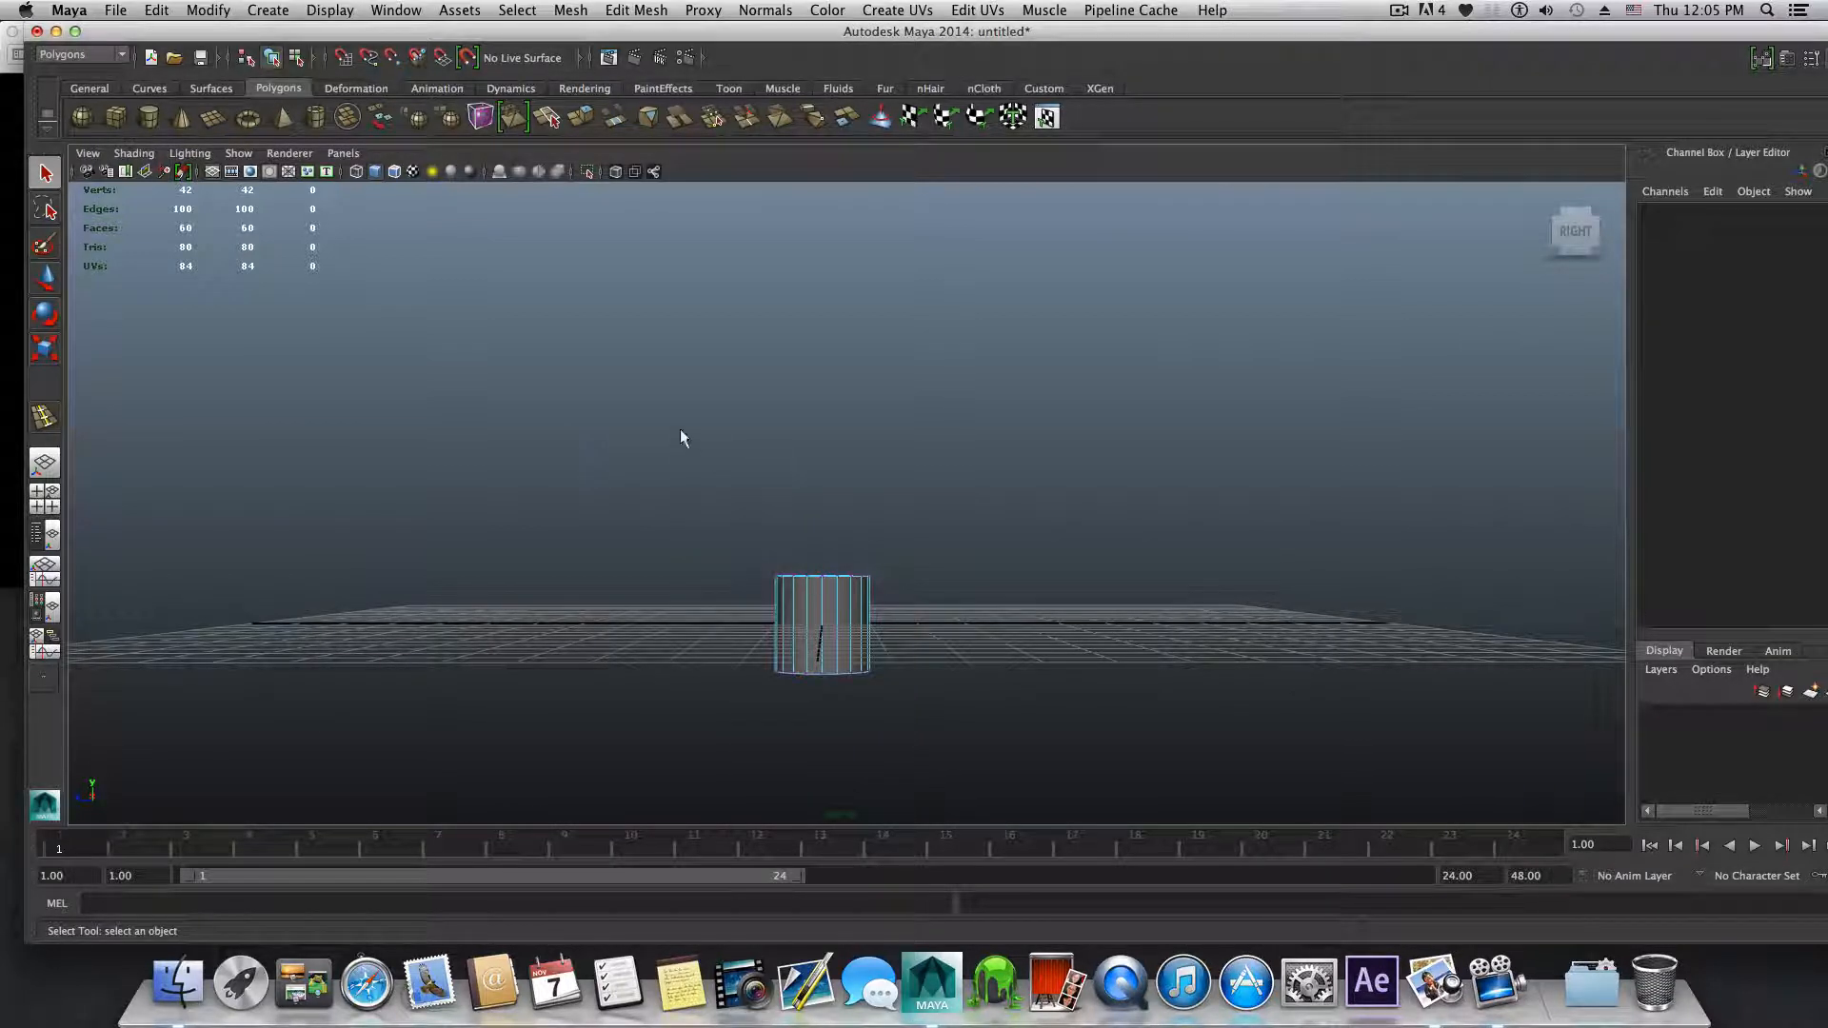
{"action": "left_click_drag", "start_coordinate": [996, 591], "coordinate": [998, 592]}
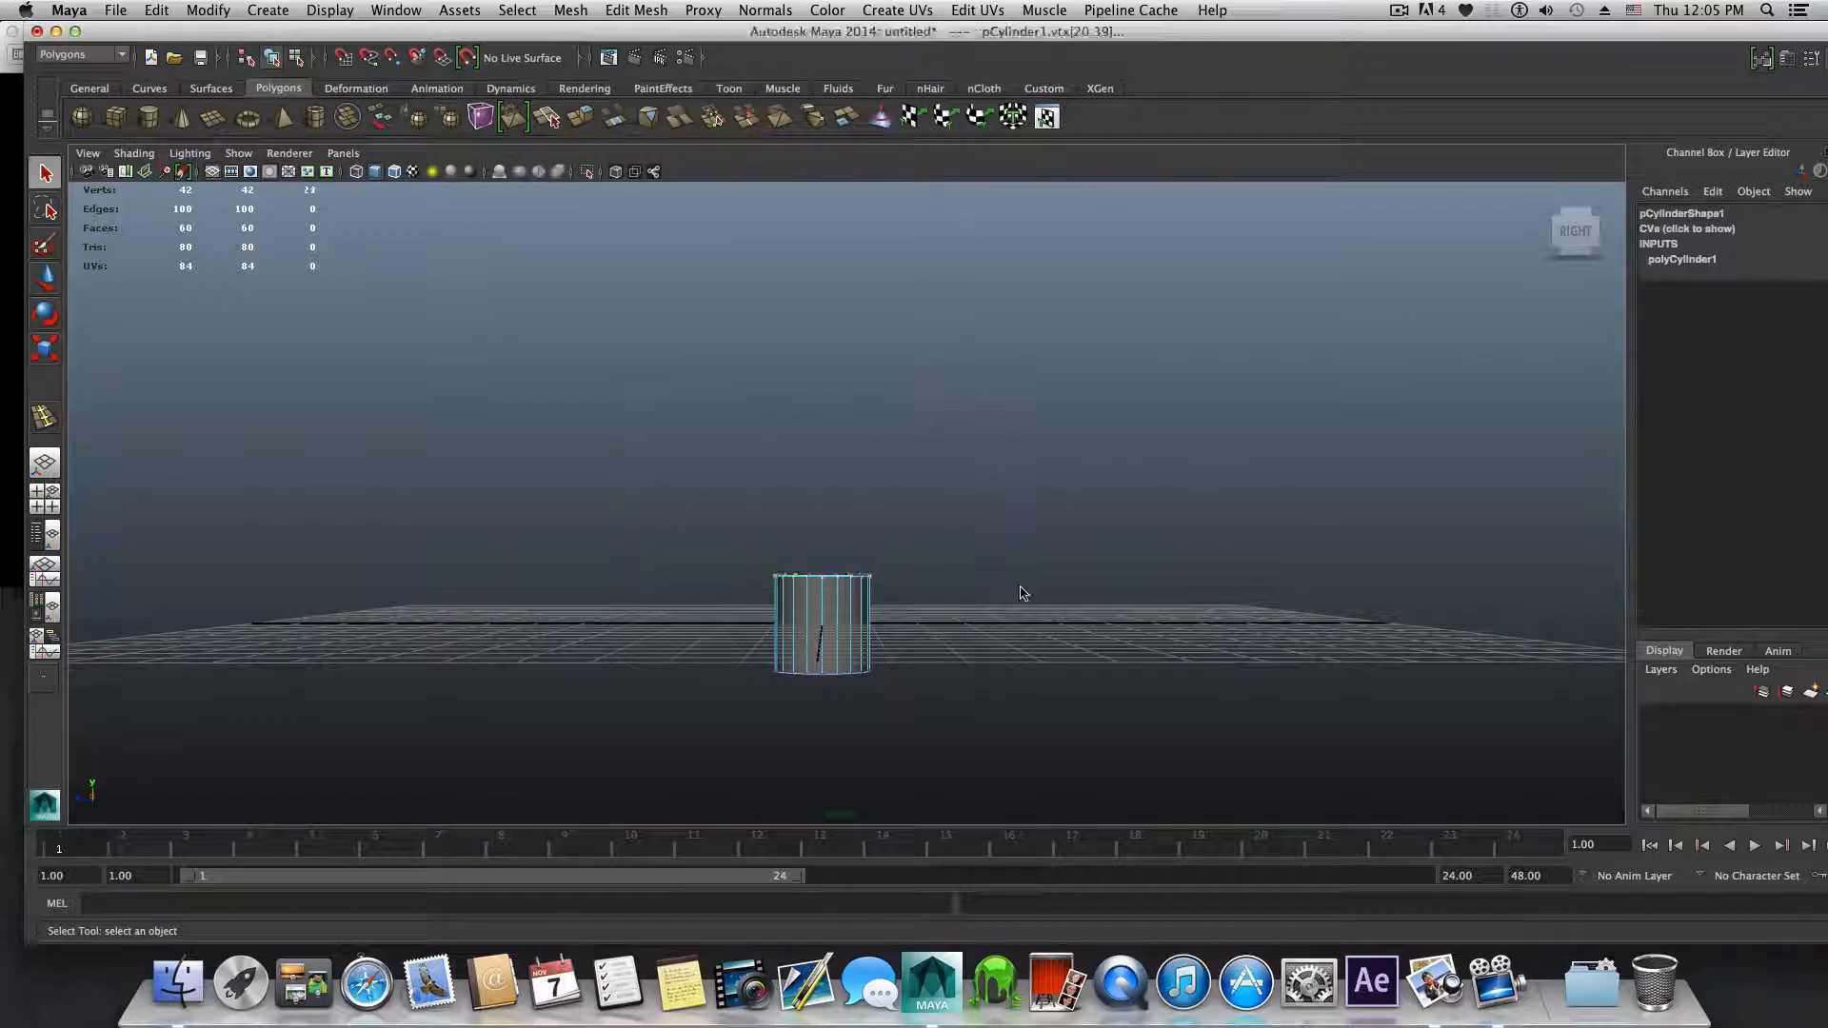
{"action": "key", "text": "w"}
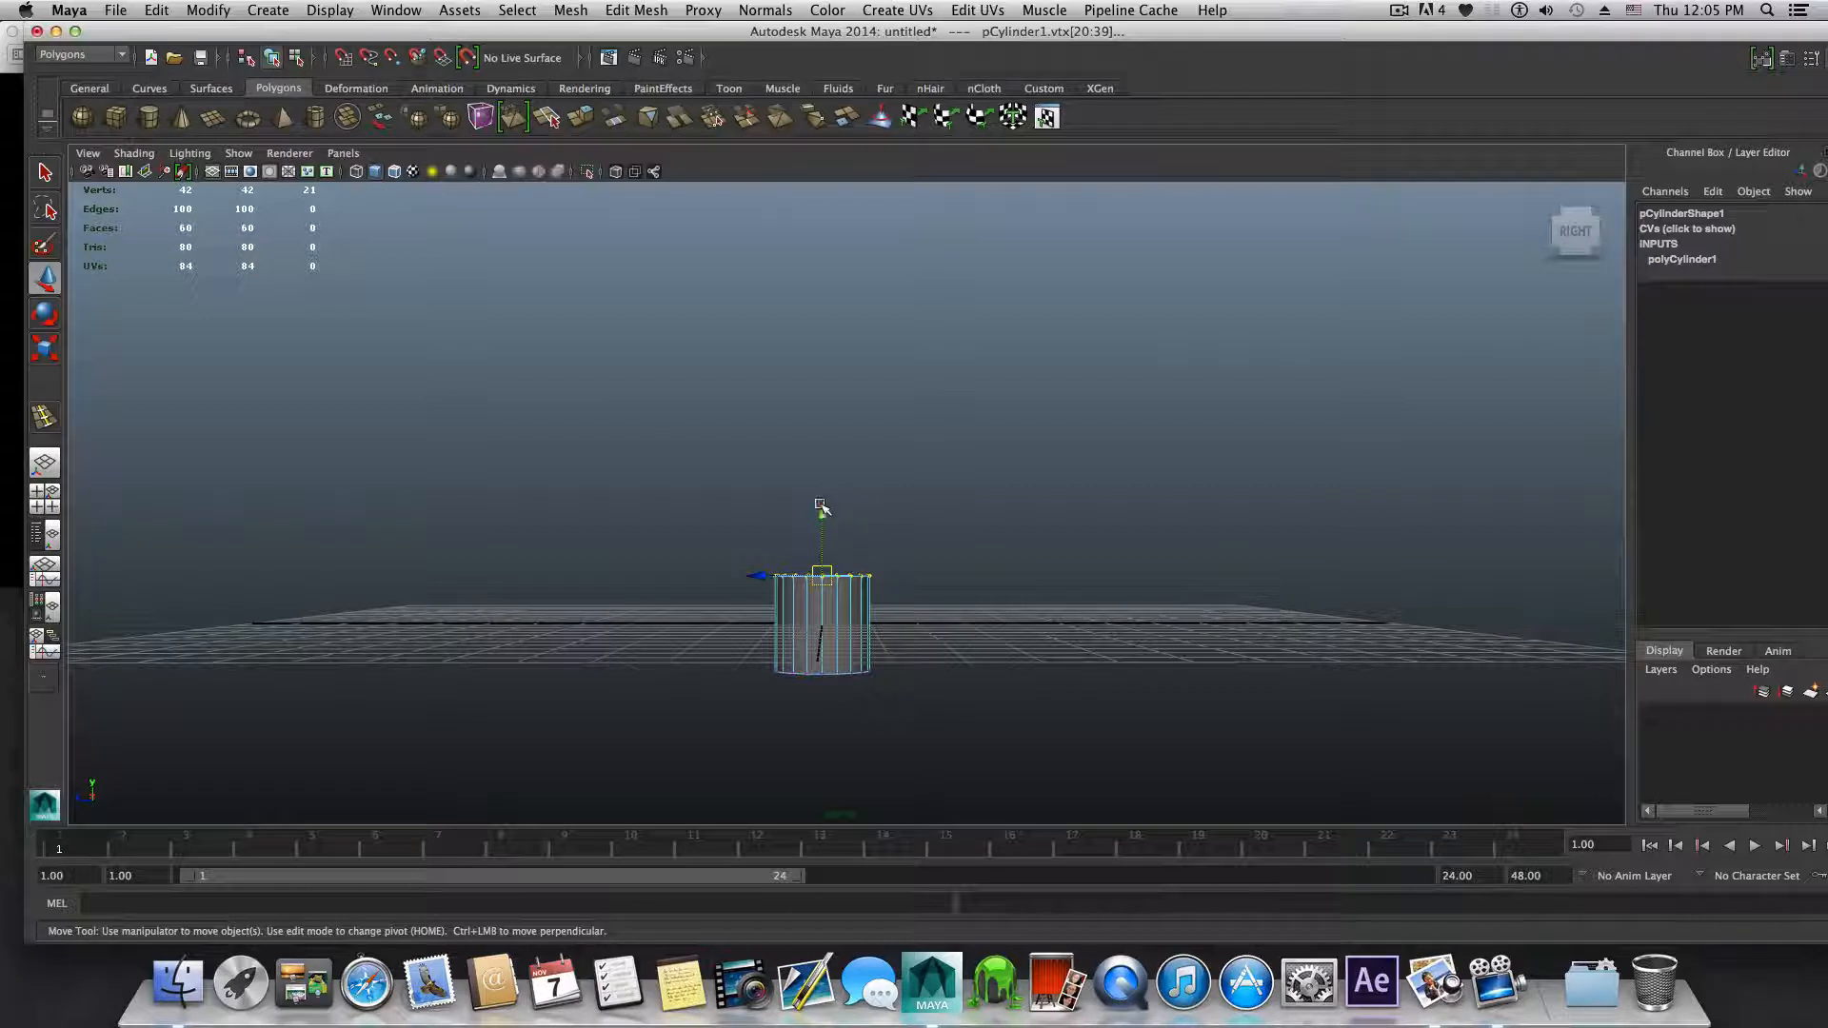
Step: Try the Rotate and Scale tools on the selected top cap vertices and return to the Move tool
{"action": "left_click", "coordinate": [45, 175]}
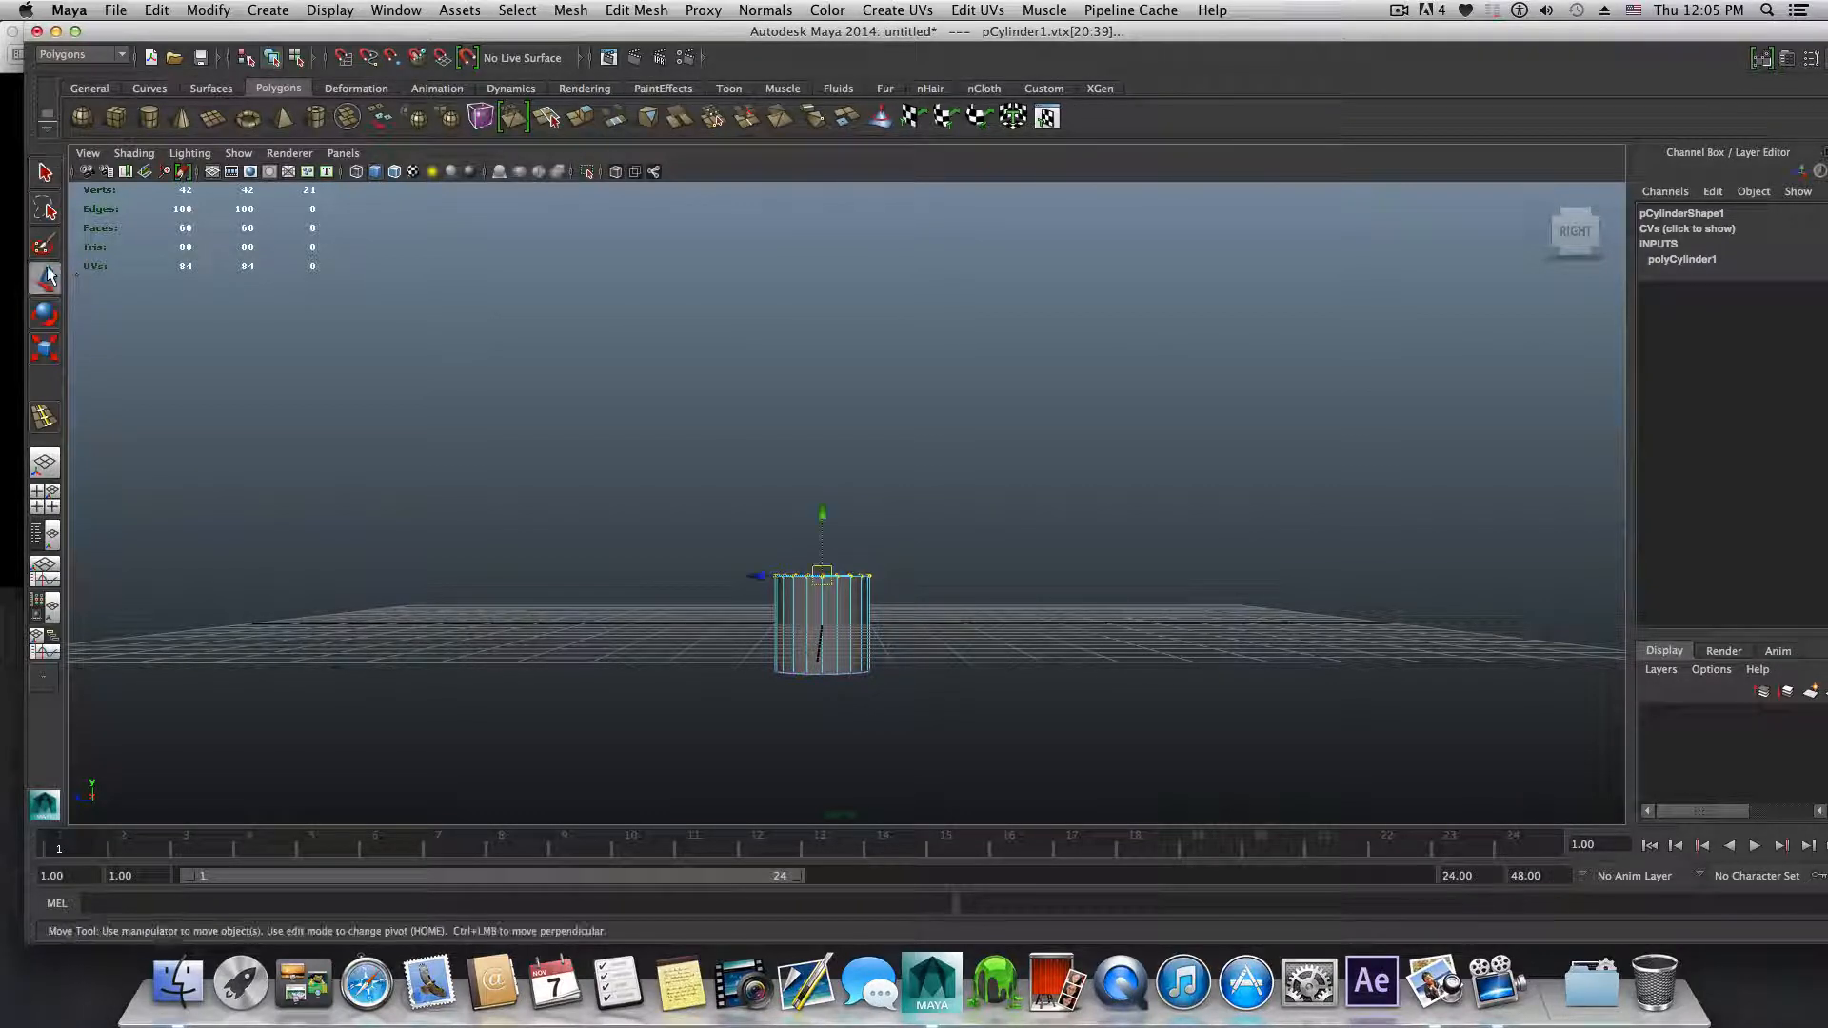
{"action": "left_click", "coordinate": [45, 314]}
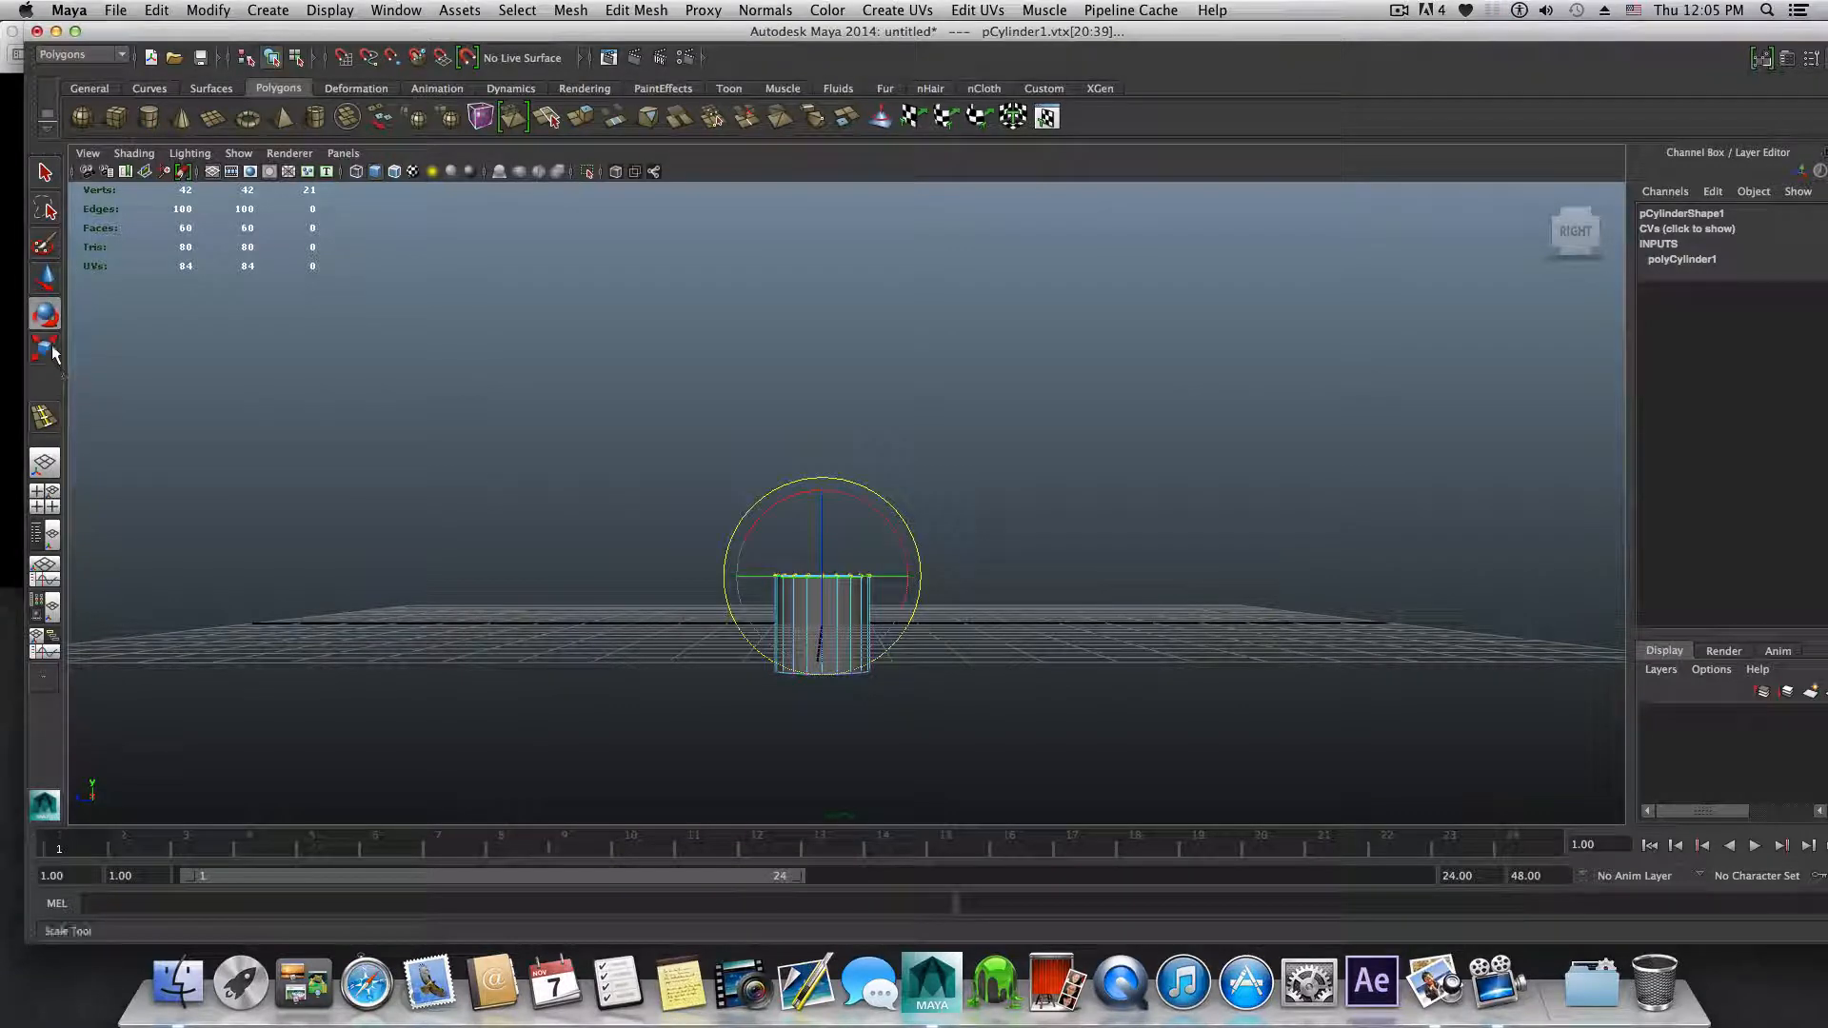
{"action": "left_click", "coordinate": [45, 350]}
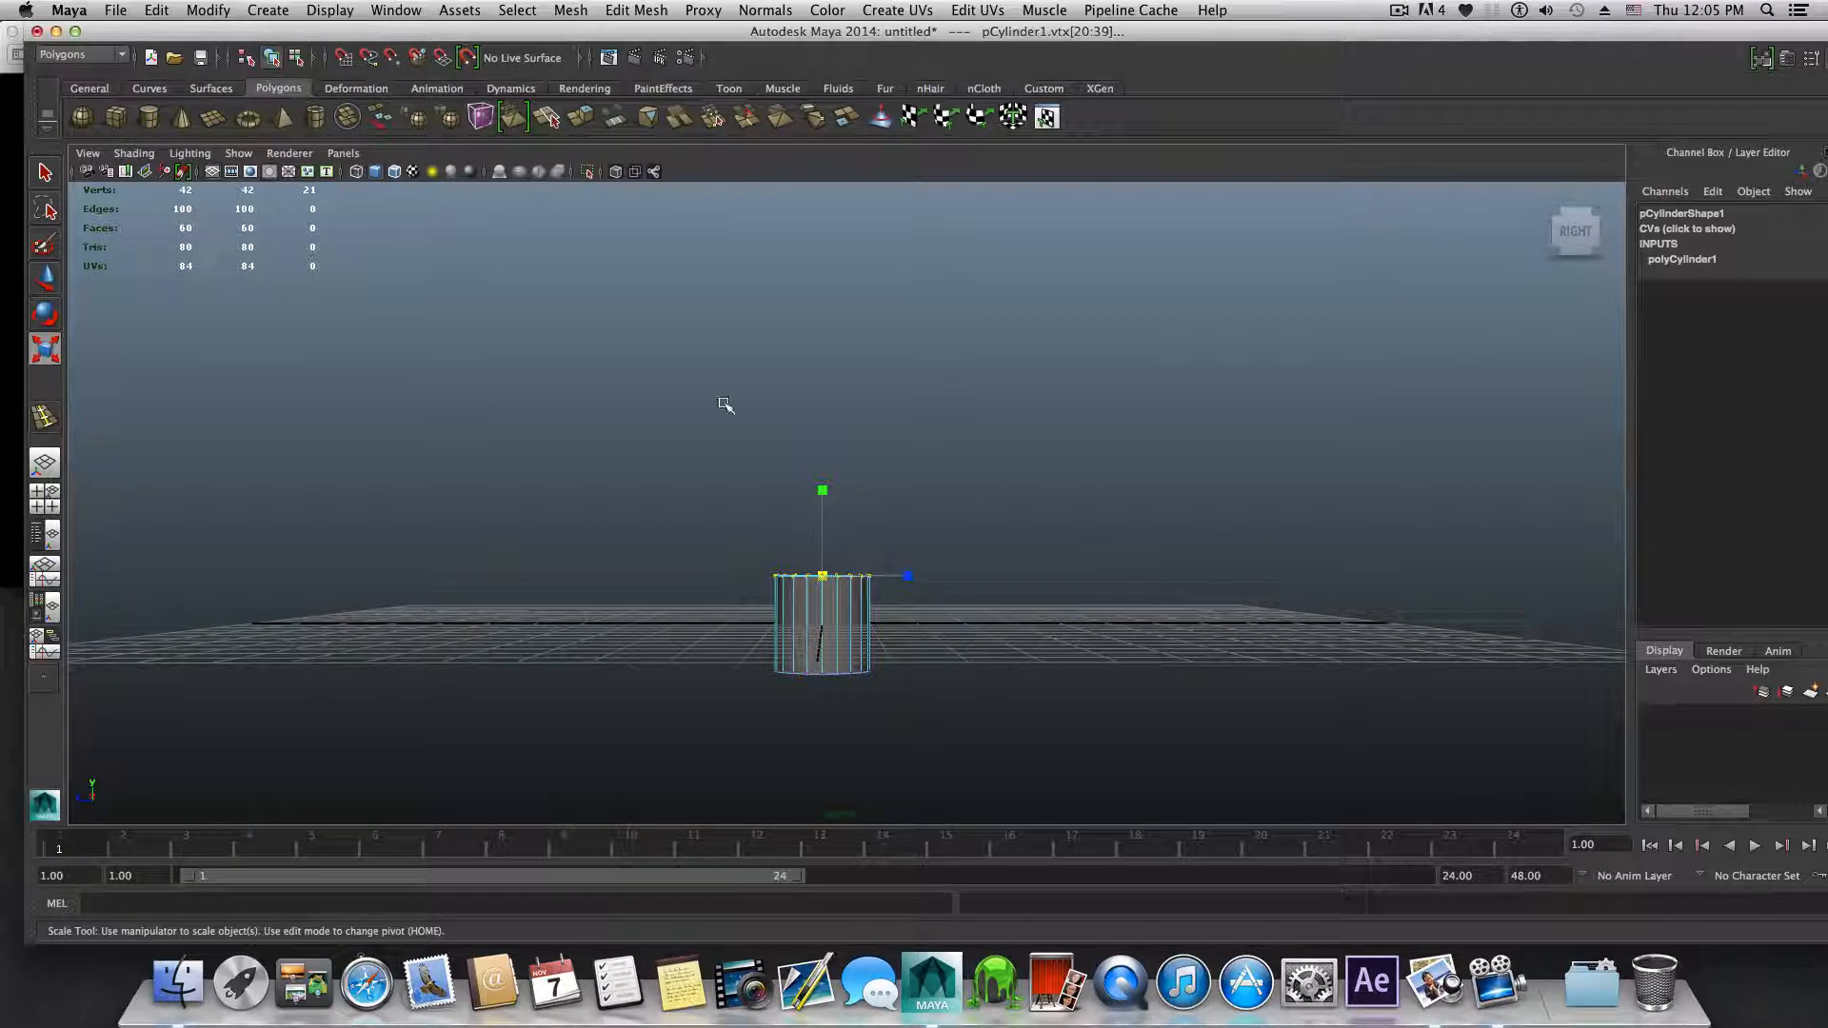
{"action": "key", "text": "e"}
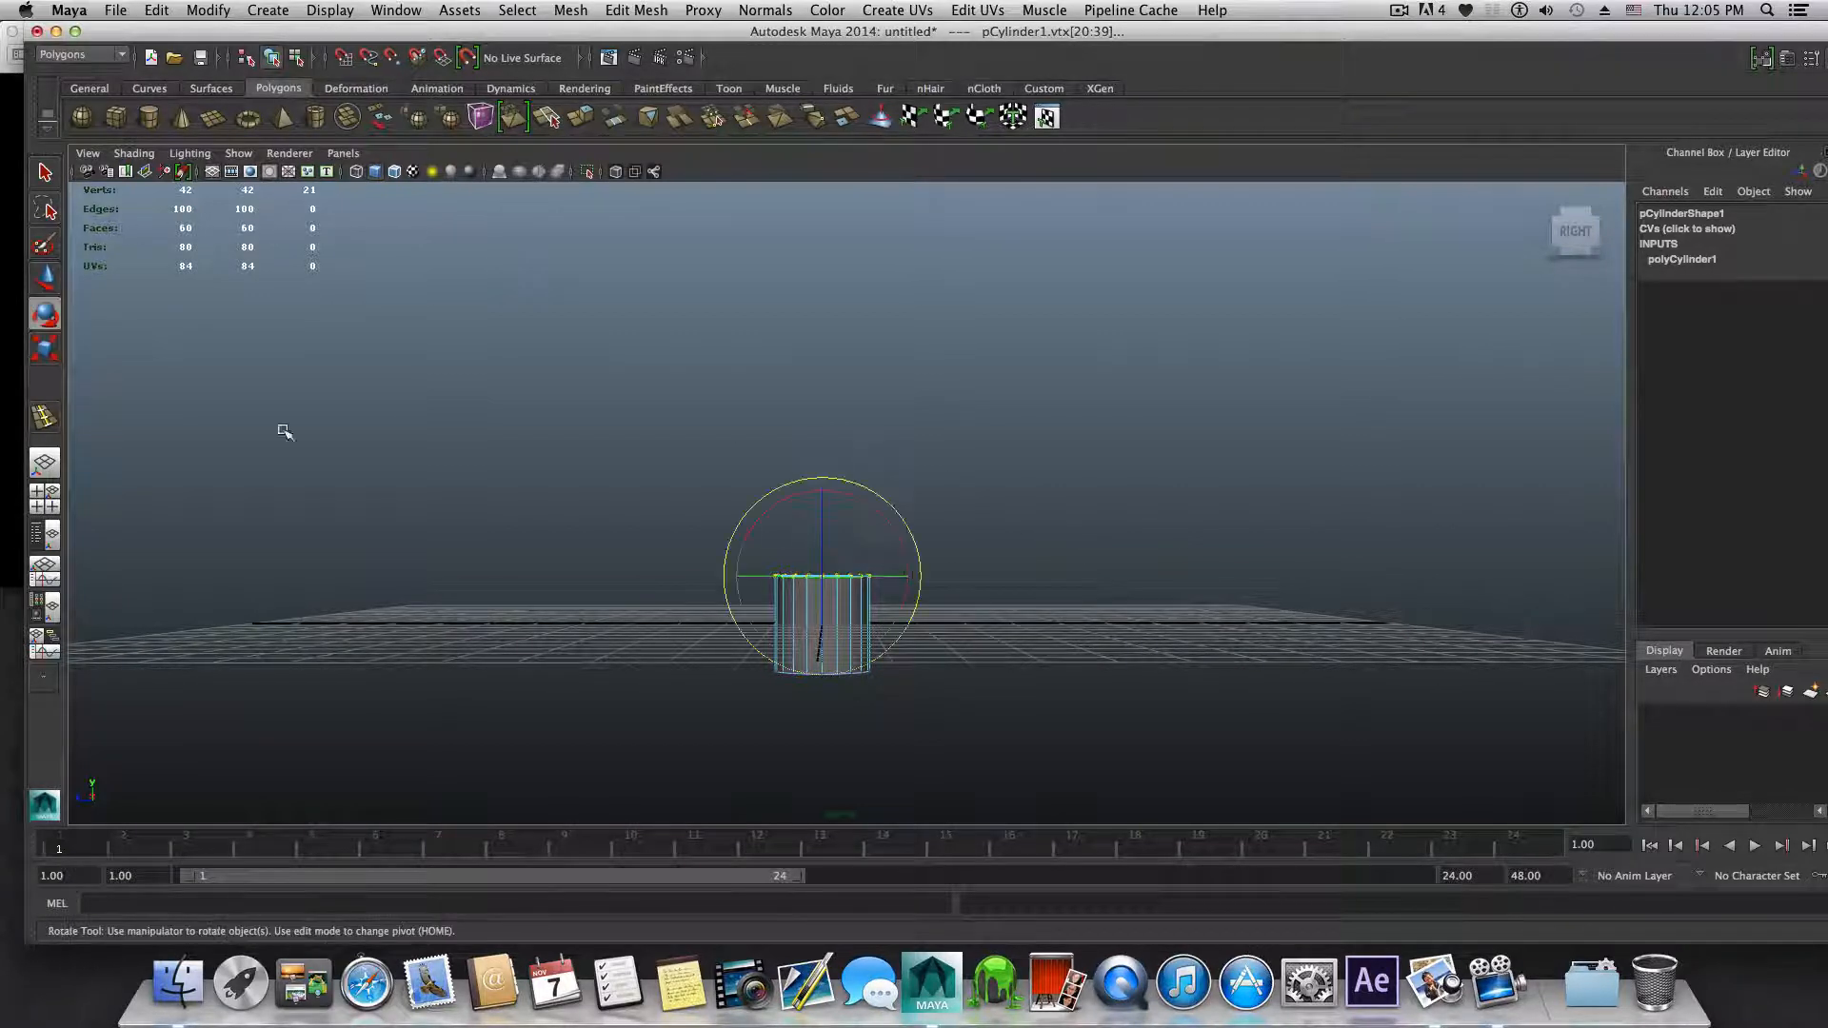
{"action": "left_click", "coordinate": [44, 284]}
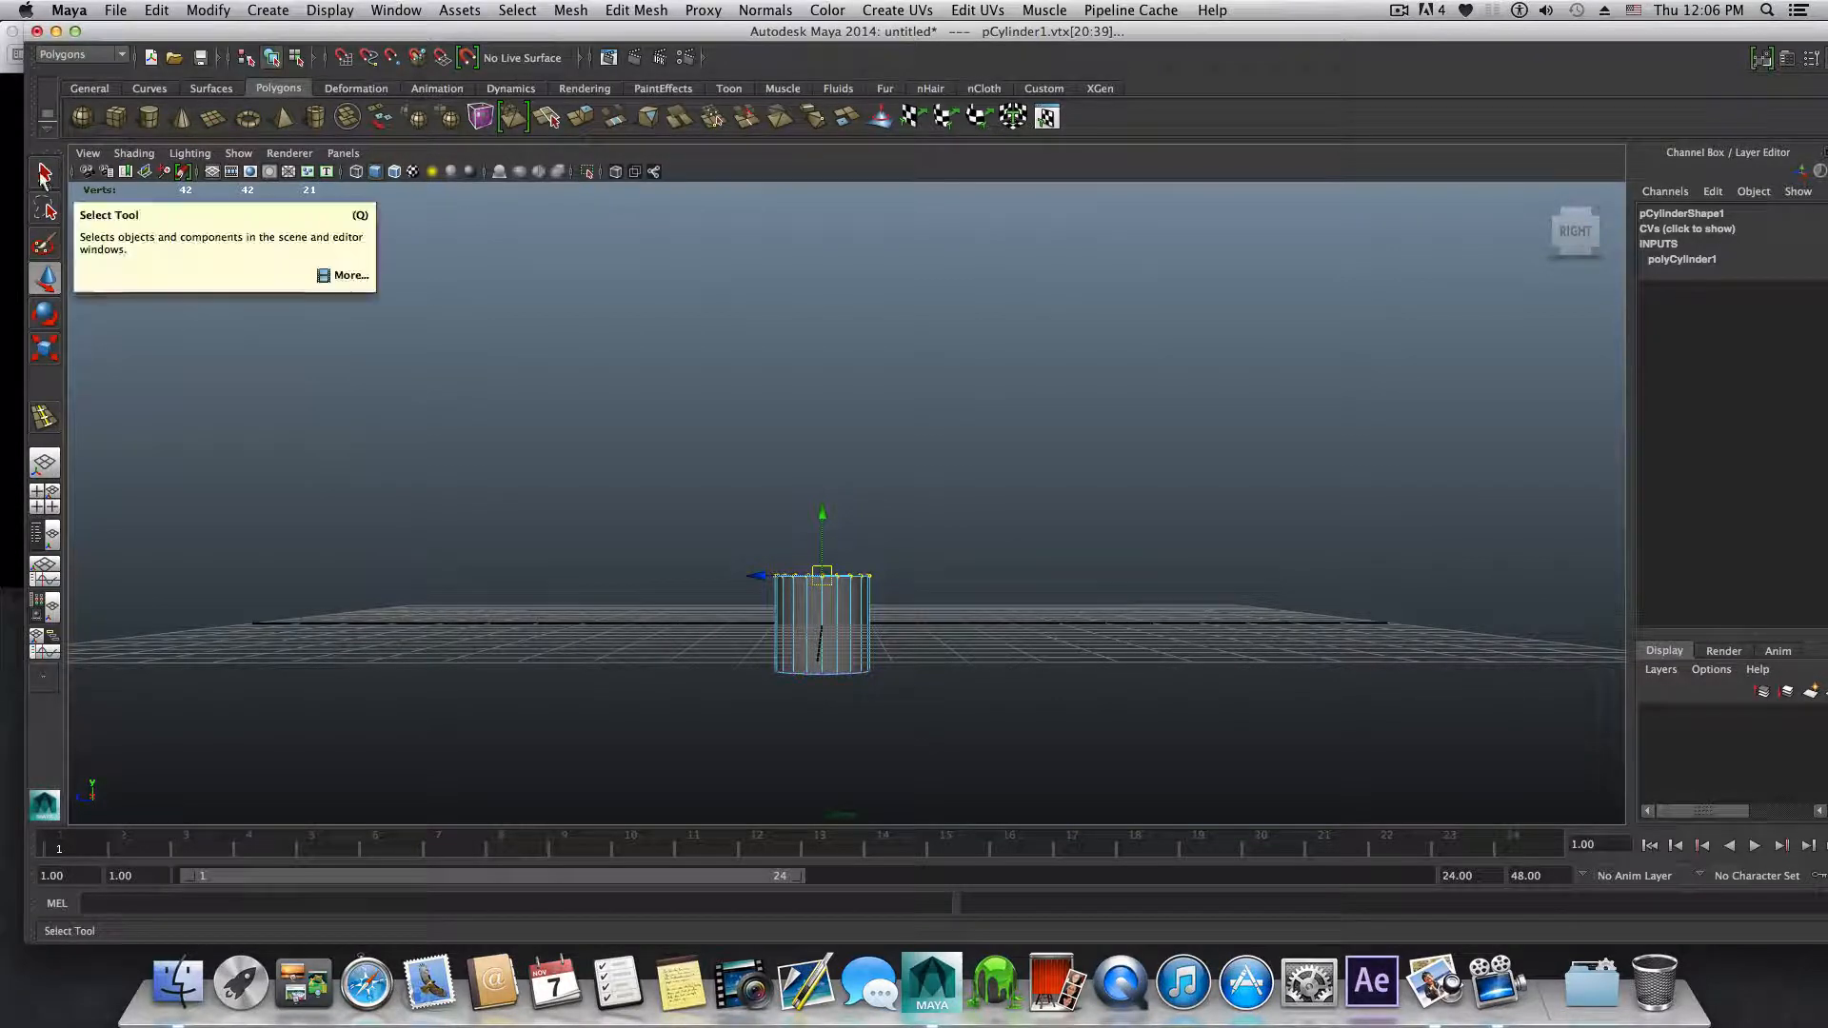
Step: Return to full-screen mode, raise the cylinder's top cap vertices to form a tall column, and clear the selection
{"action": "double_click", "coordinate": [217, 36]}
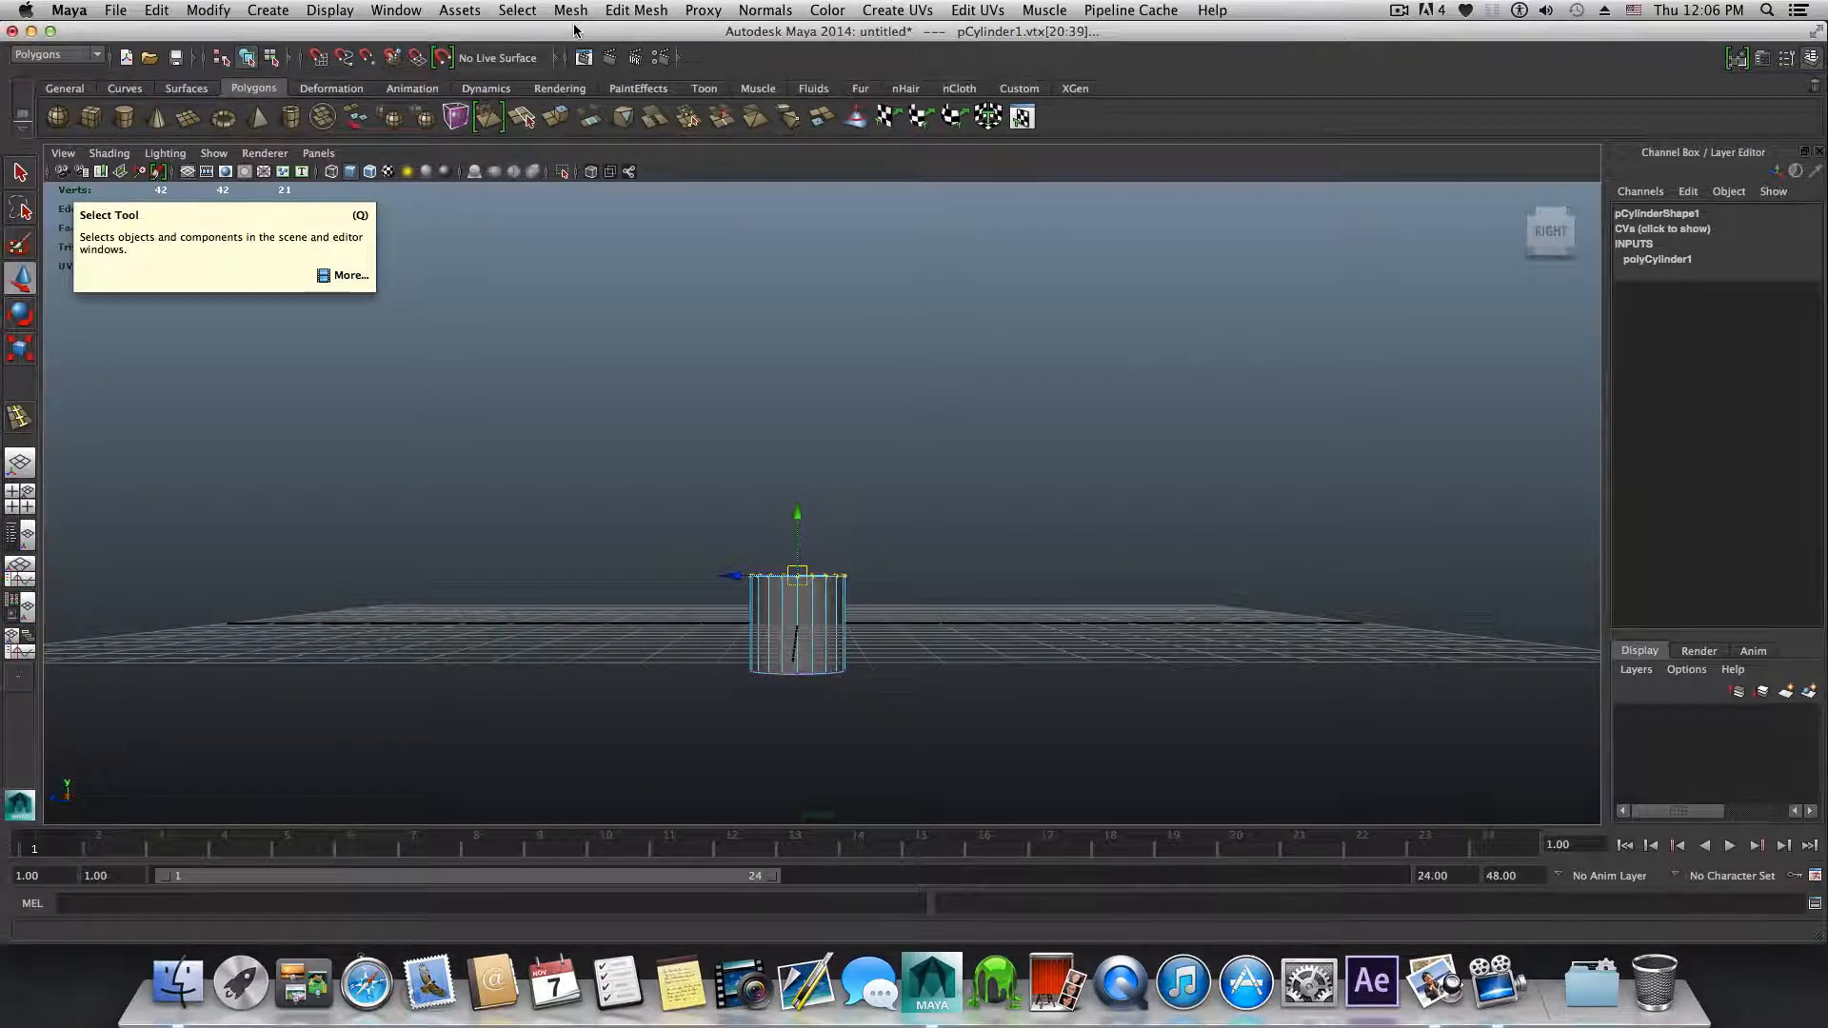
{"action": "left_click", "coordinate": [1816, 36]}
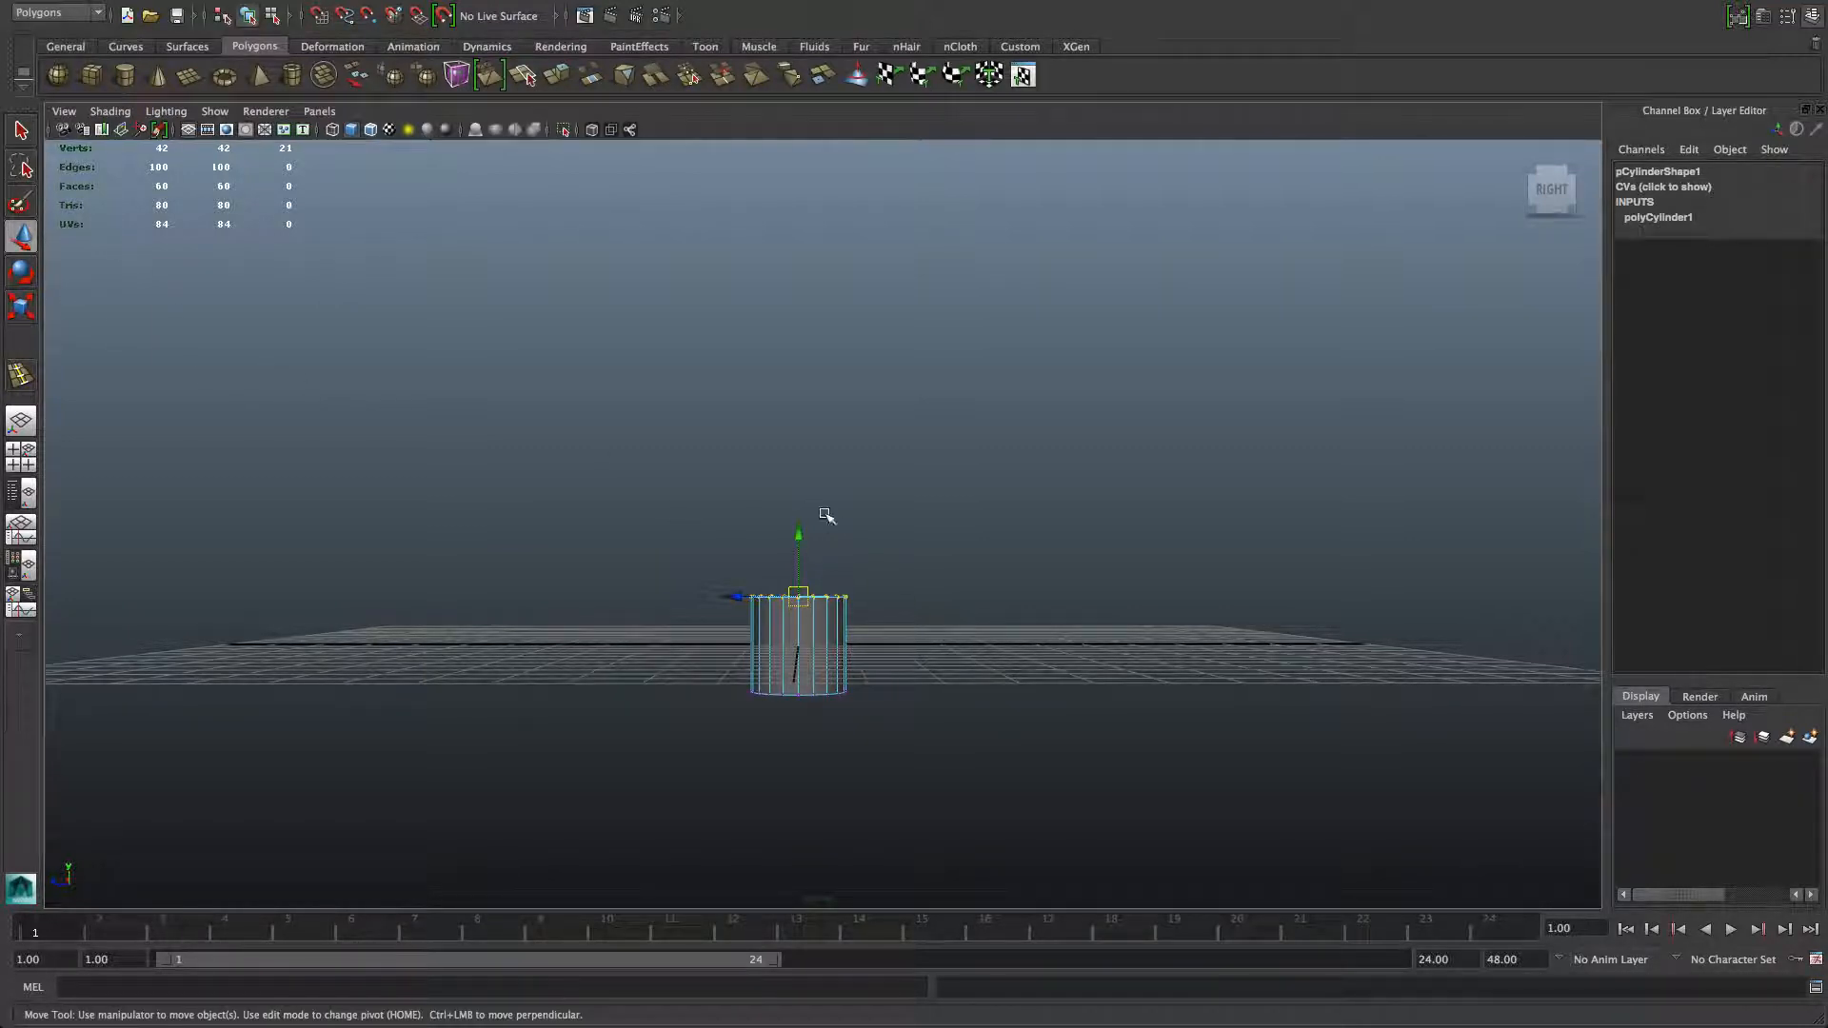
{"action": "left_click", "coordinate": [801, 535]}
{"action": "left_click_drag", "start_coordinate": [799, 535], "coordinate": [808, 116]}
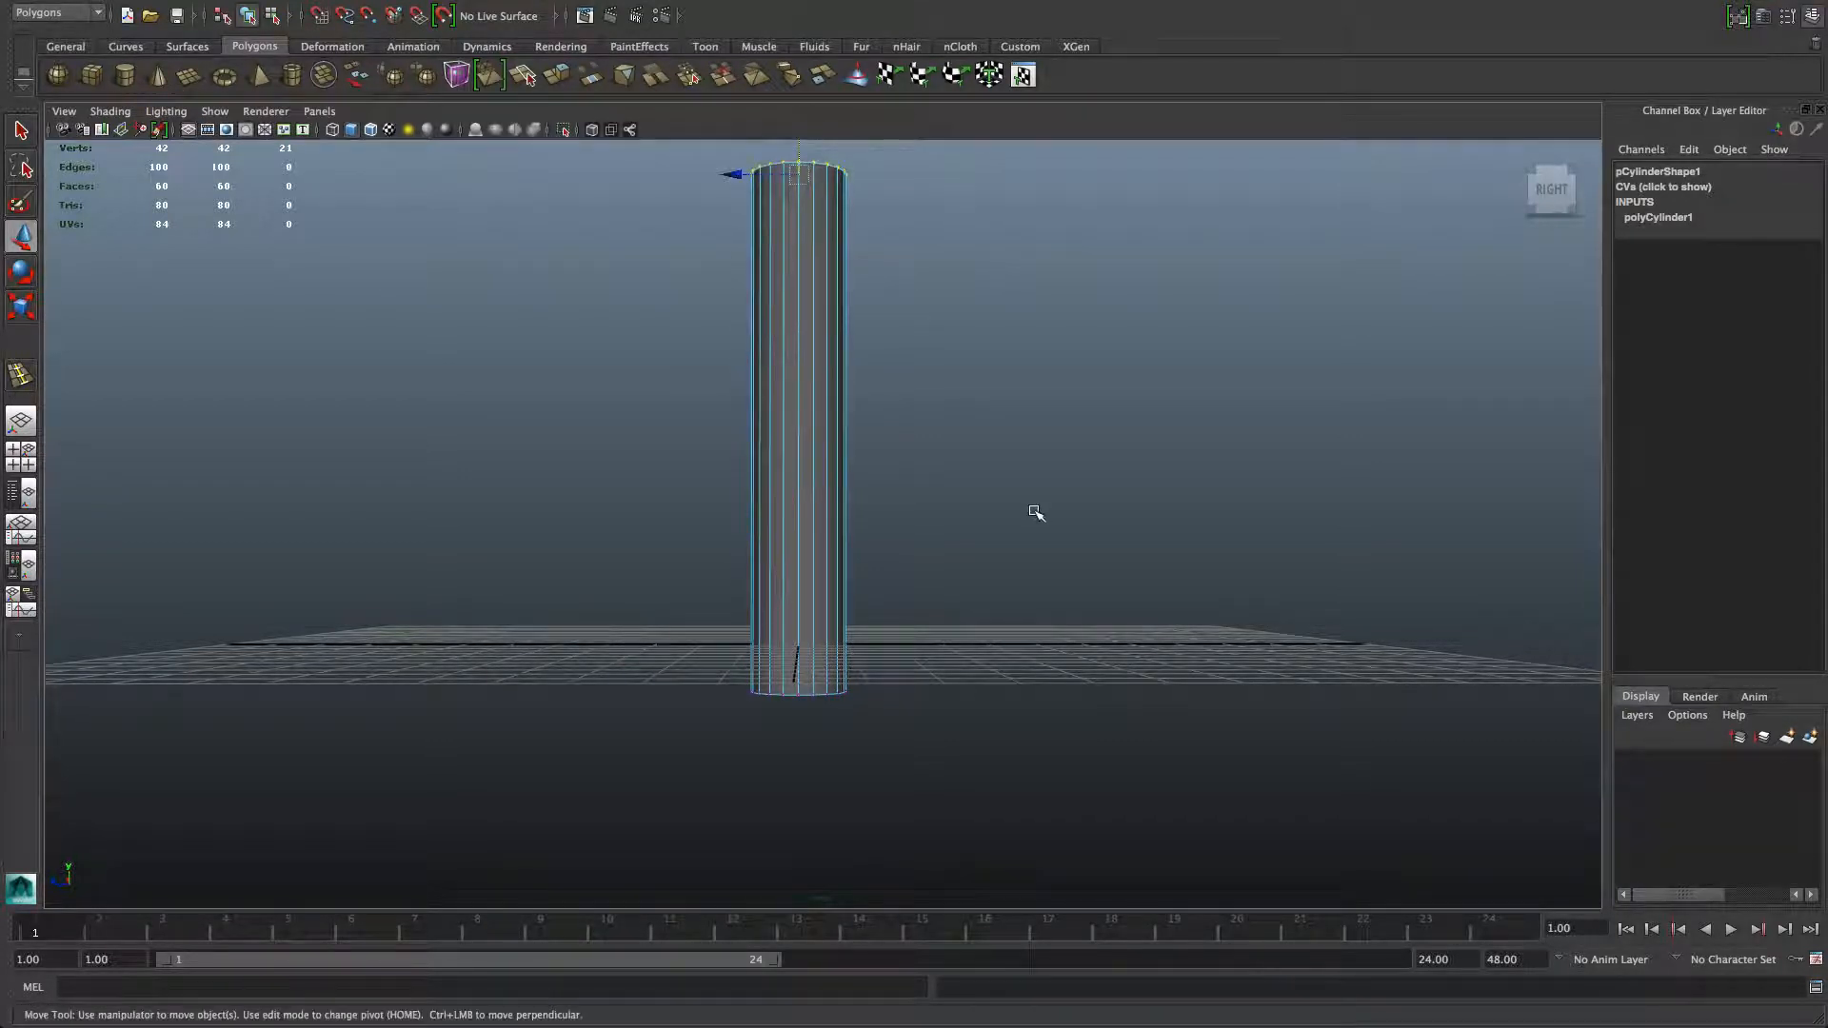
{"action": "mouse_move", "coordinate": [959, 588]}
{"action": "left_mouse_down", "text": "alt"}
{"action": "mouse_move", "coordinate": [958, 623]}
{"action": "mouse_move", "coordinate": [955, 600]}
{"action": "left_mouse_up", "text": "alt"}
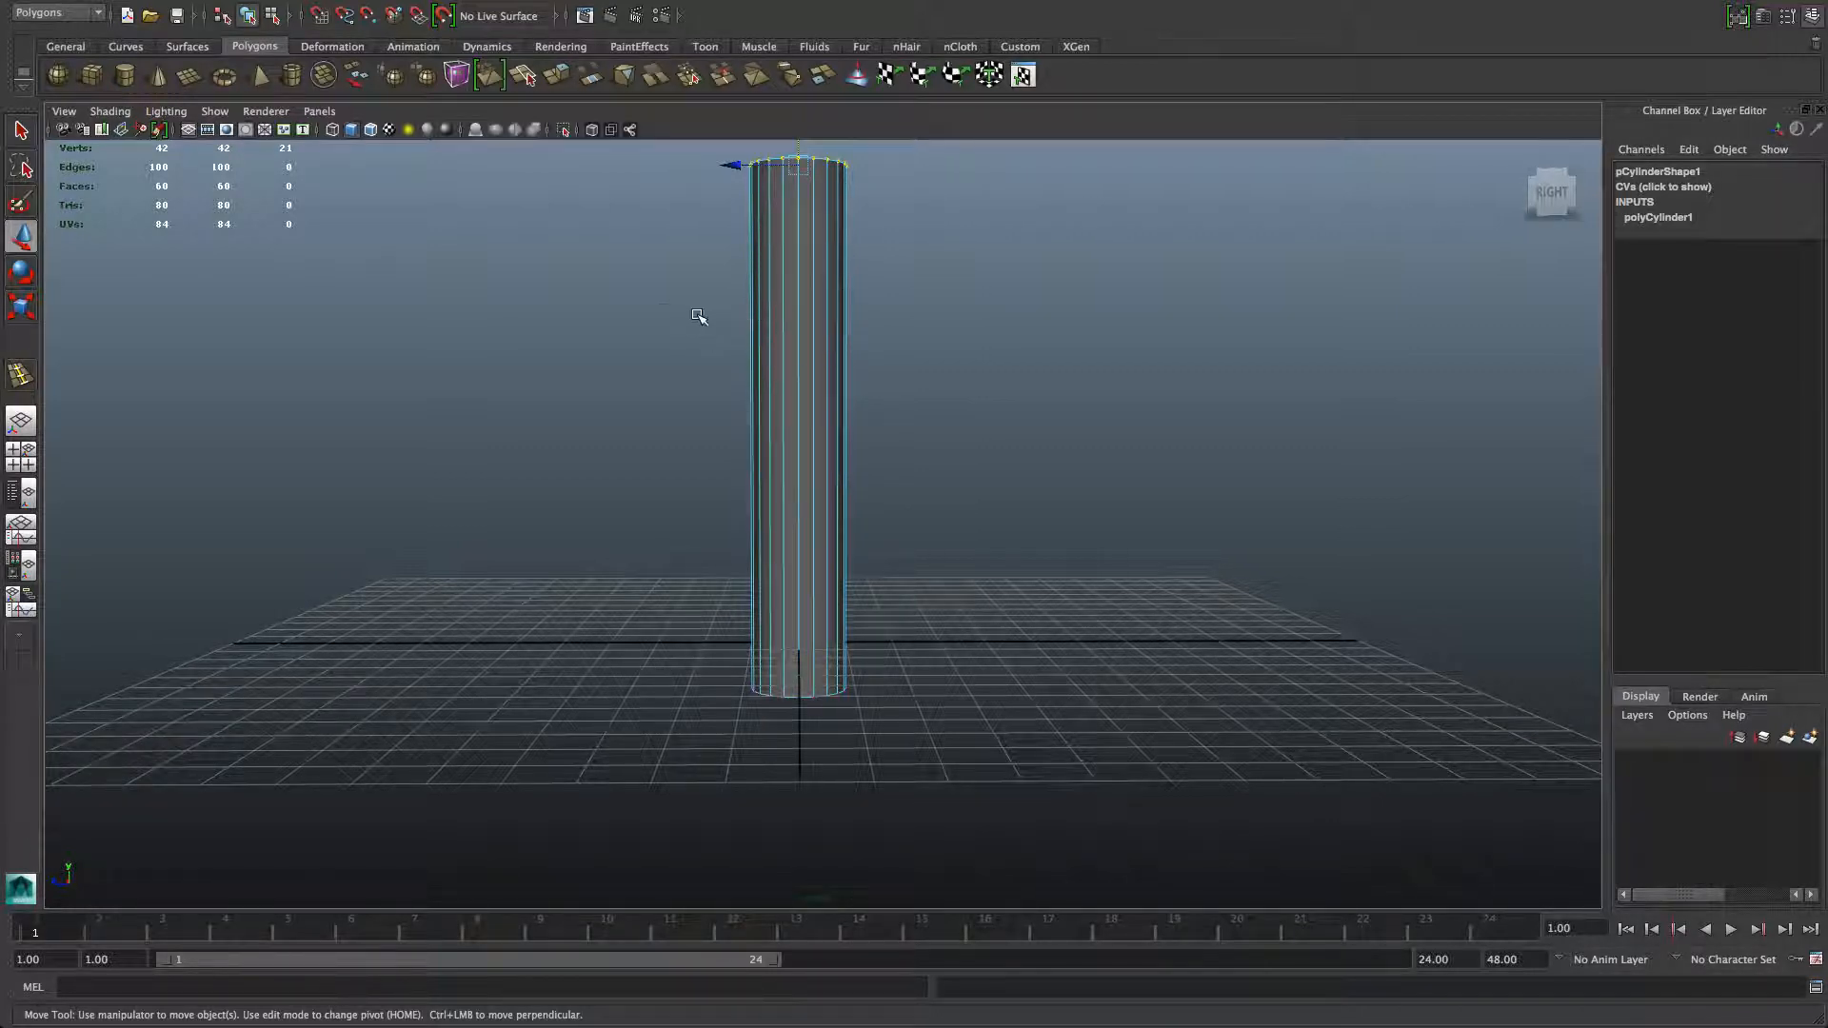
{"action": "left_click", "coordinate": [1277, 399]}
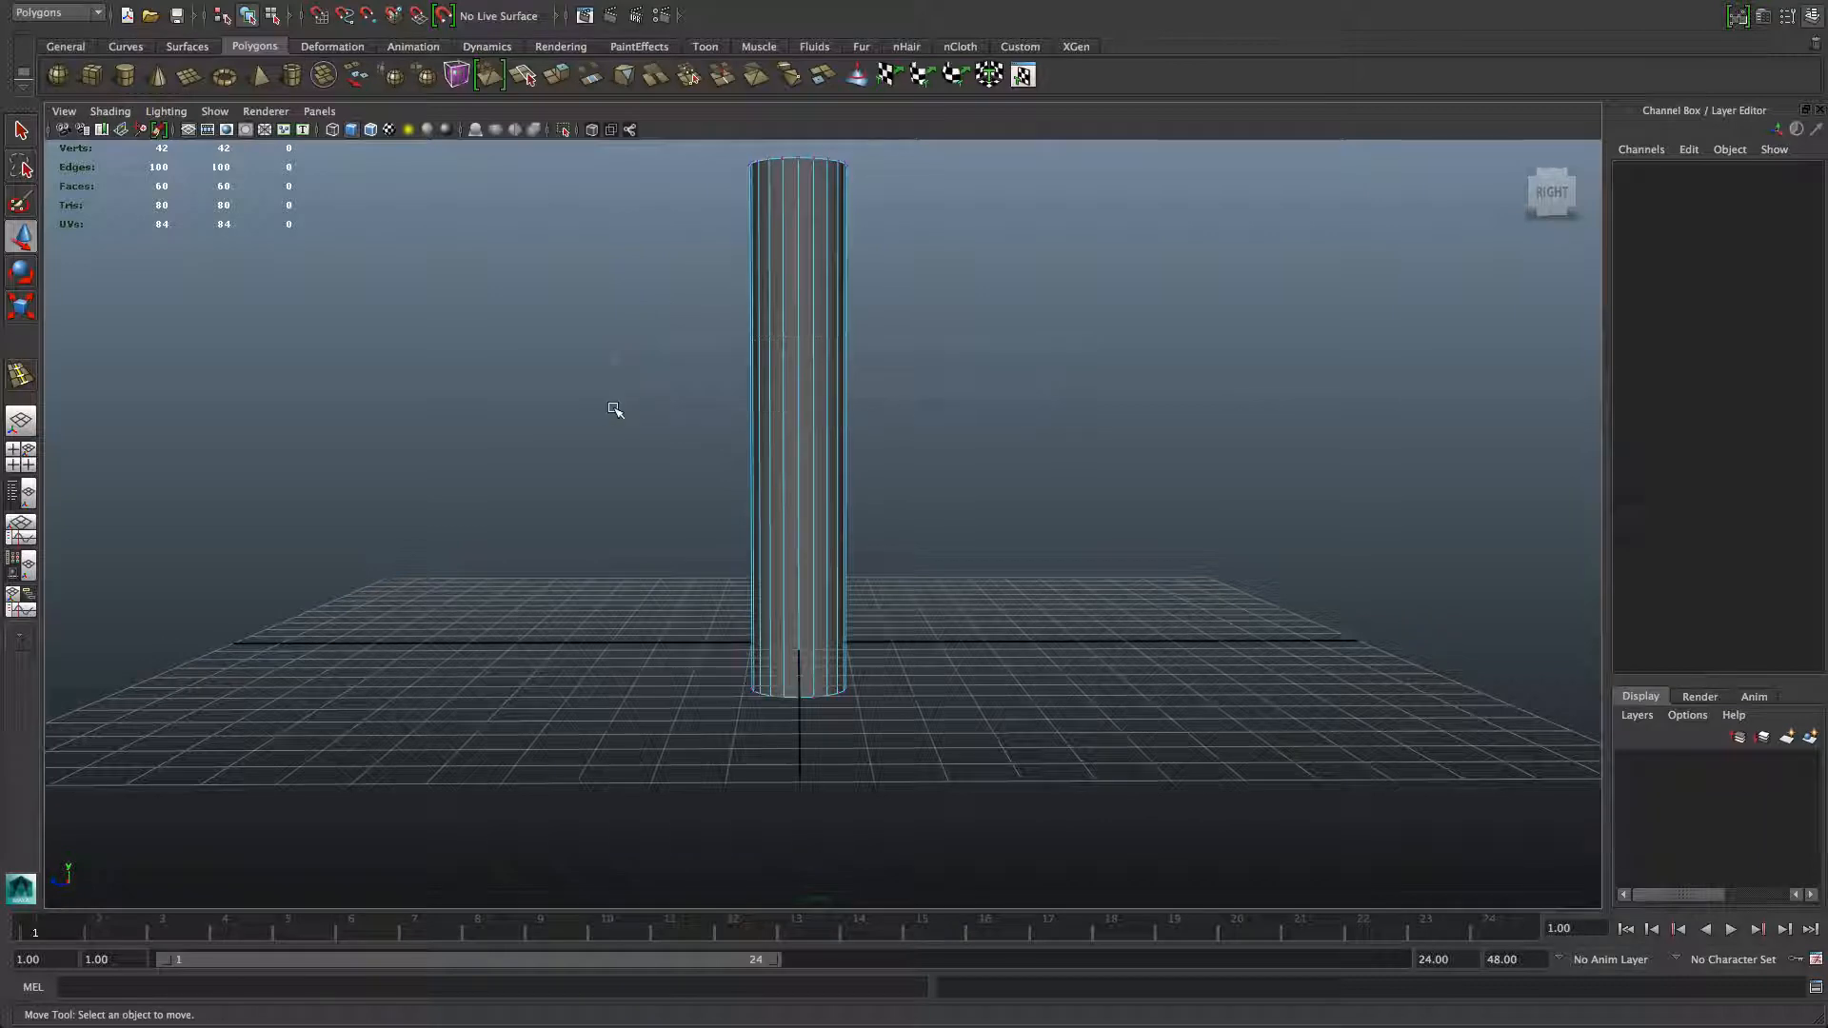
Step: Box-select across the column's middle to check for vertices, and put the cylinder back in object selection
{"action": "left_click_drag", "start_coordinate": [716, 367], "coordinate": [1017, 434]}
{"action": "left_click_drag", "start_coordinate": [732, 297], "coordinate": [953, 322]}
{"action": "key", "text": "F8"}
{"action": "key", "text": "F8"}
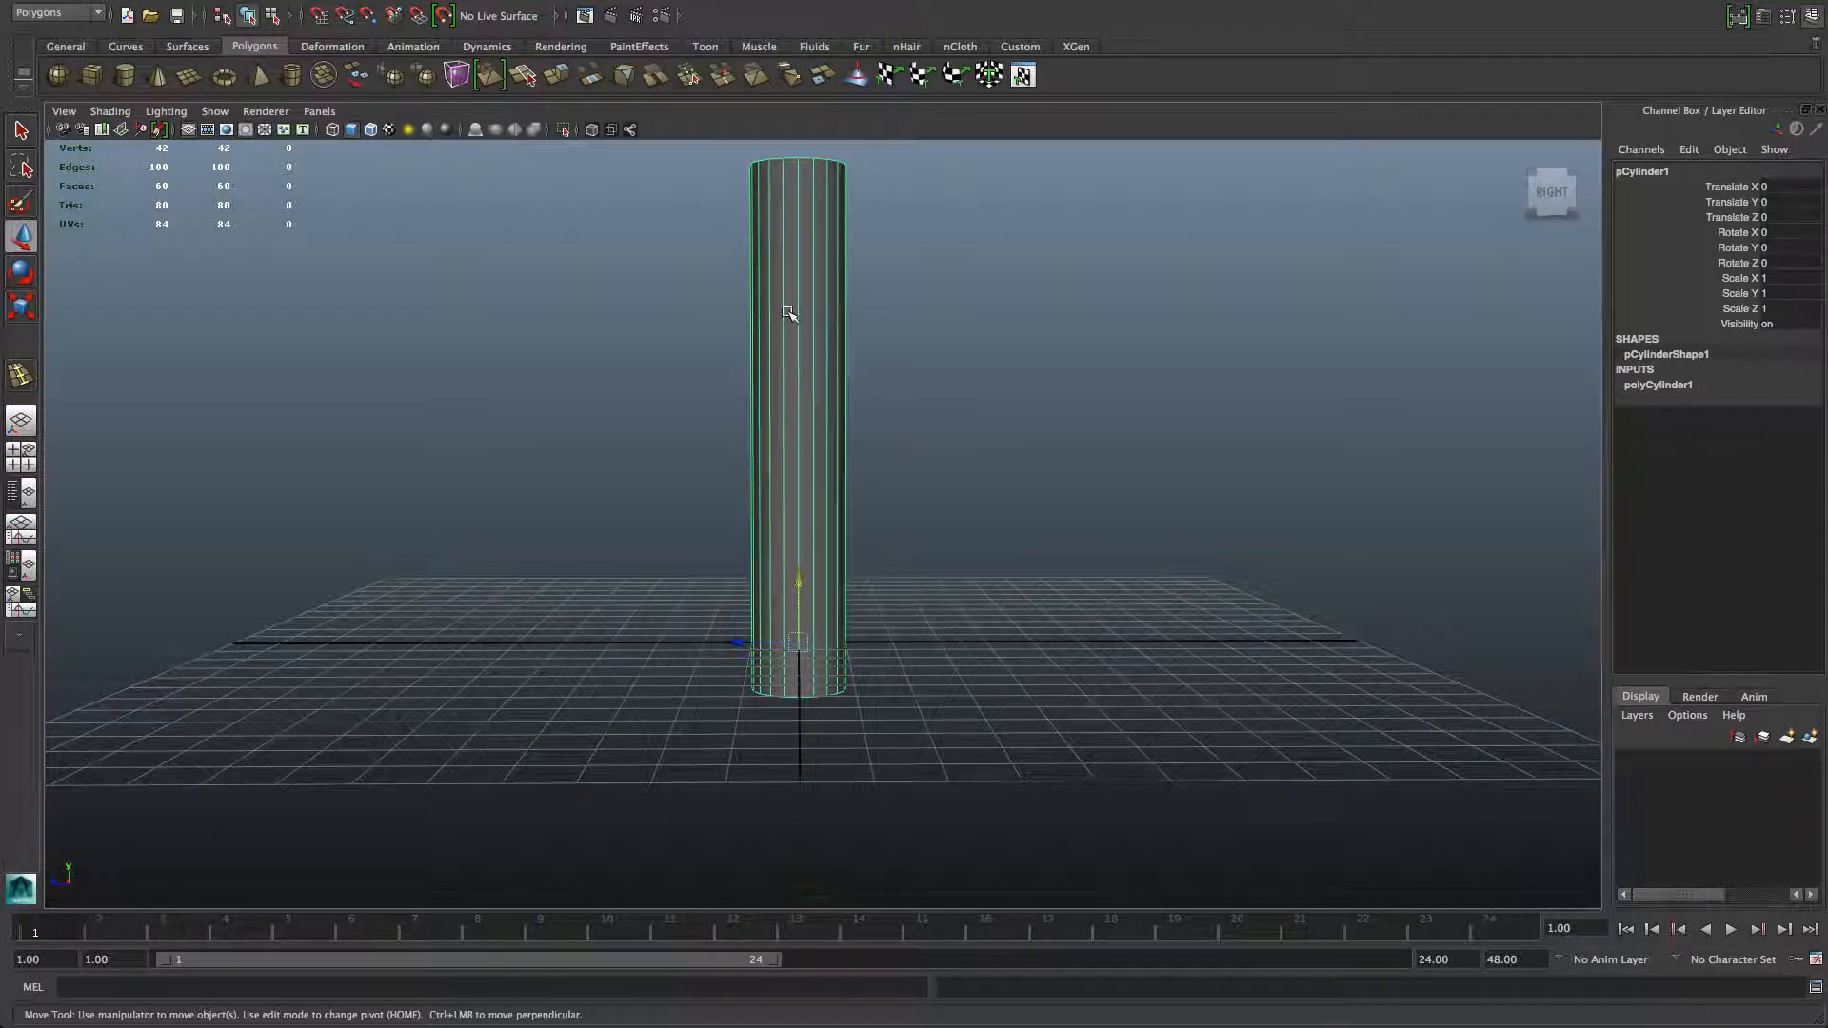
{"action": "middle_click_drag", "start_coordinate": [799, 353], "coordinate": [791, 456], "text": "alt"}
{"action": "right_click_drag", "start_coordinate": [836, 441], "coordinate": [787, 437], "text": "alt"}
{"action": "middle_click_drag", "start_coordinate": [787, 437], "coordinate": [792, 477], "text": "alt"}
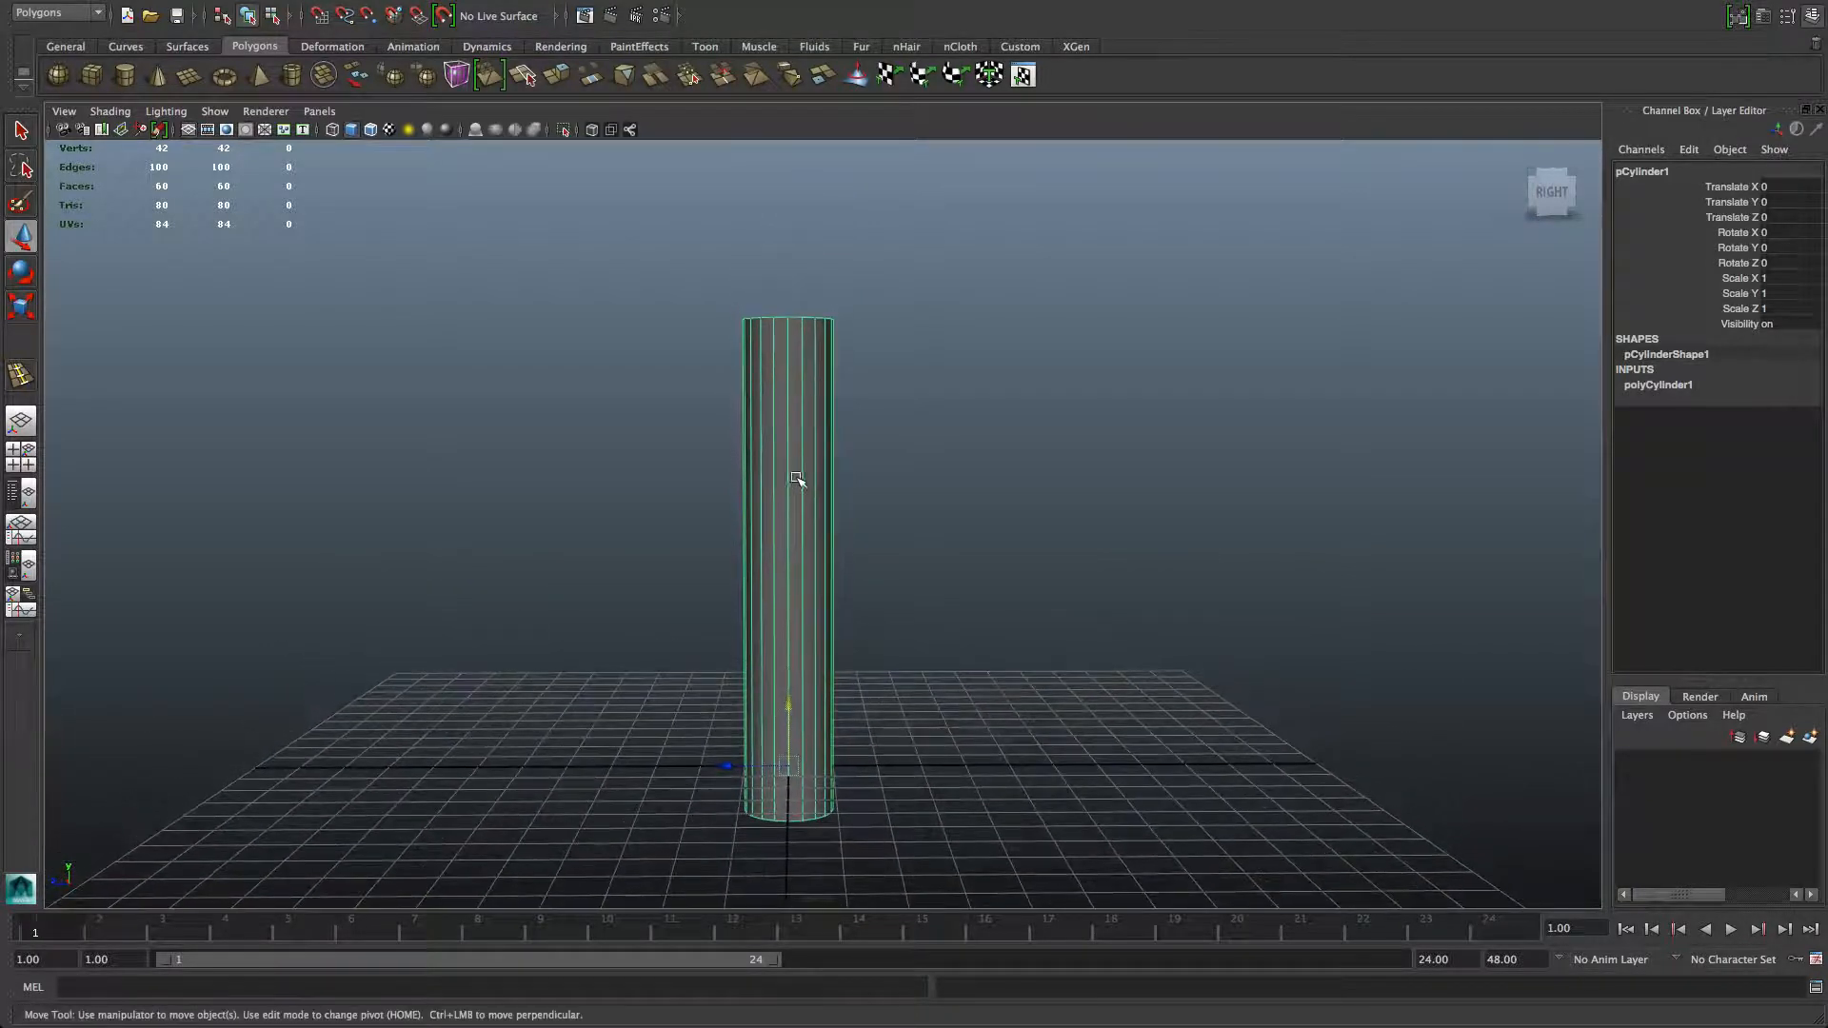
Step: Toggle the cylinder between component and object selection, ending in object selection
{"action": "right_click", "coordinate": [781, 371]}
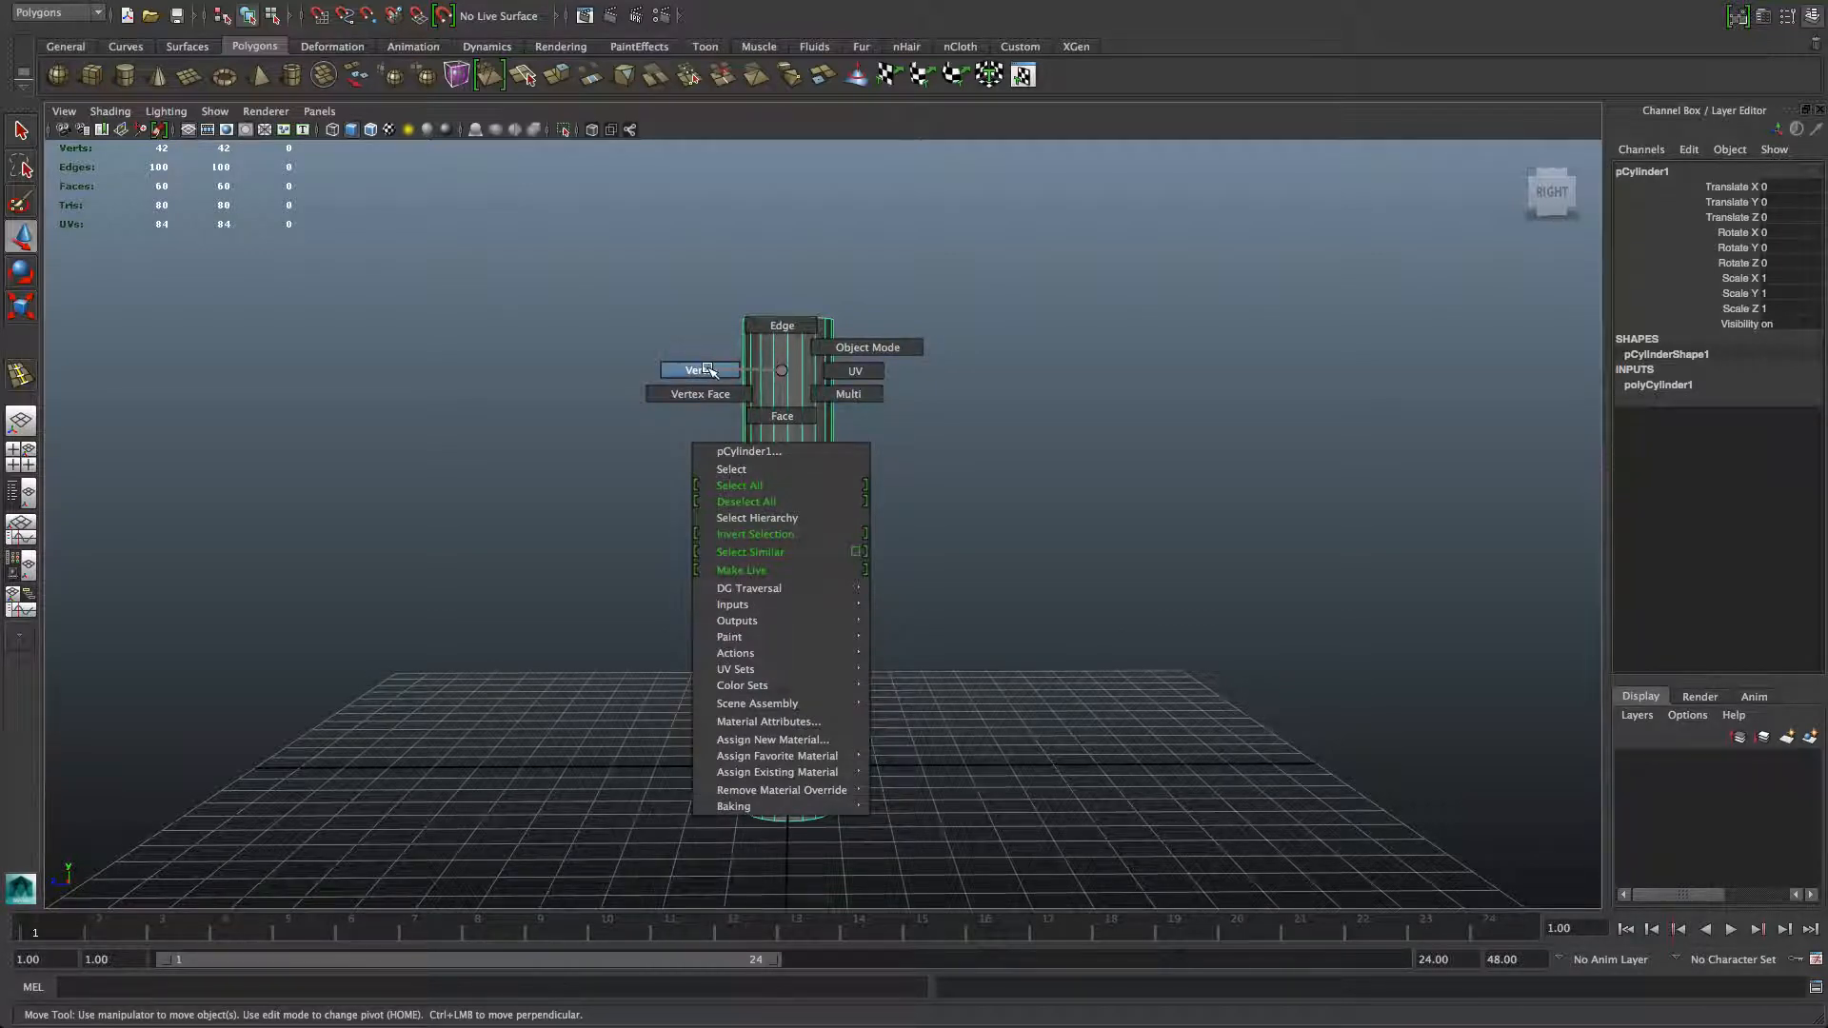
{"action": "right_click_drag", "start_coordinate": [710, 369], "coordinate": [781, 373]}
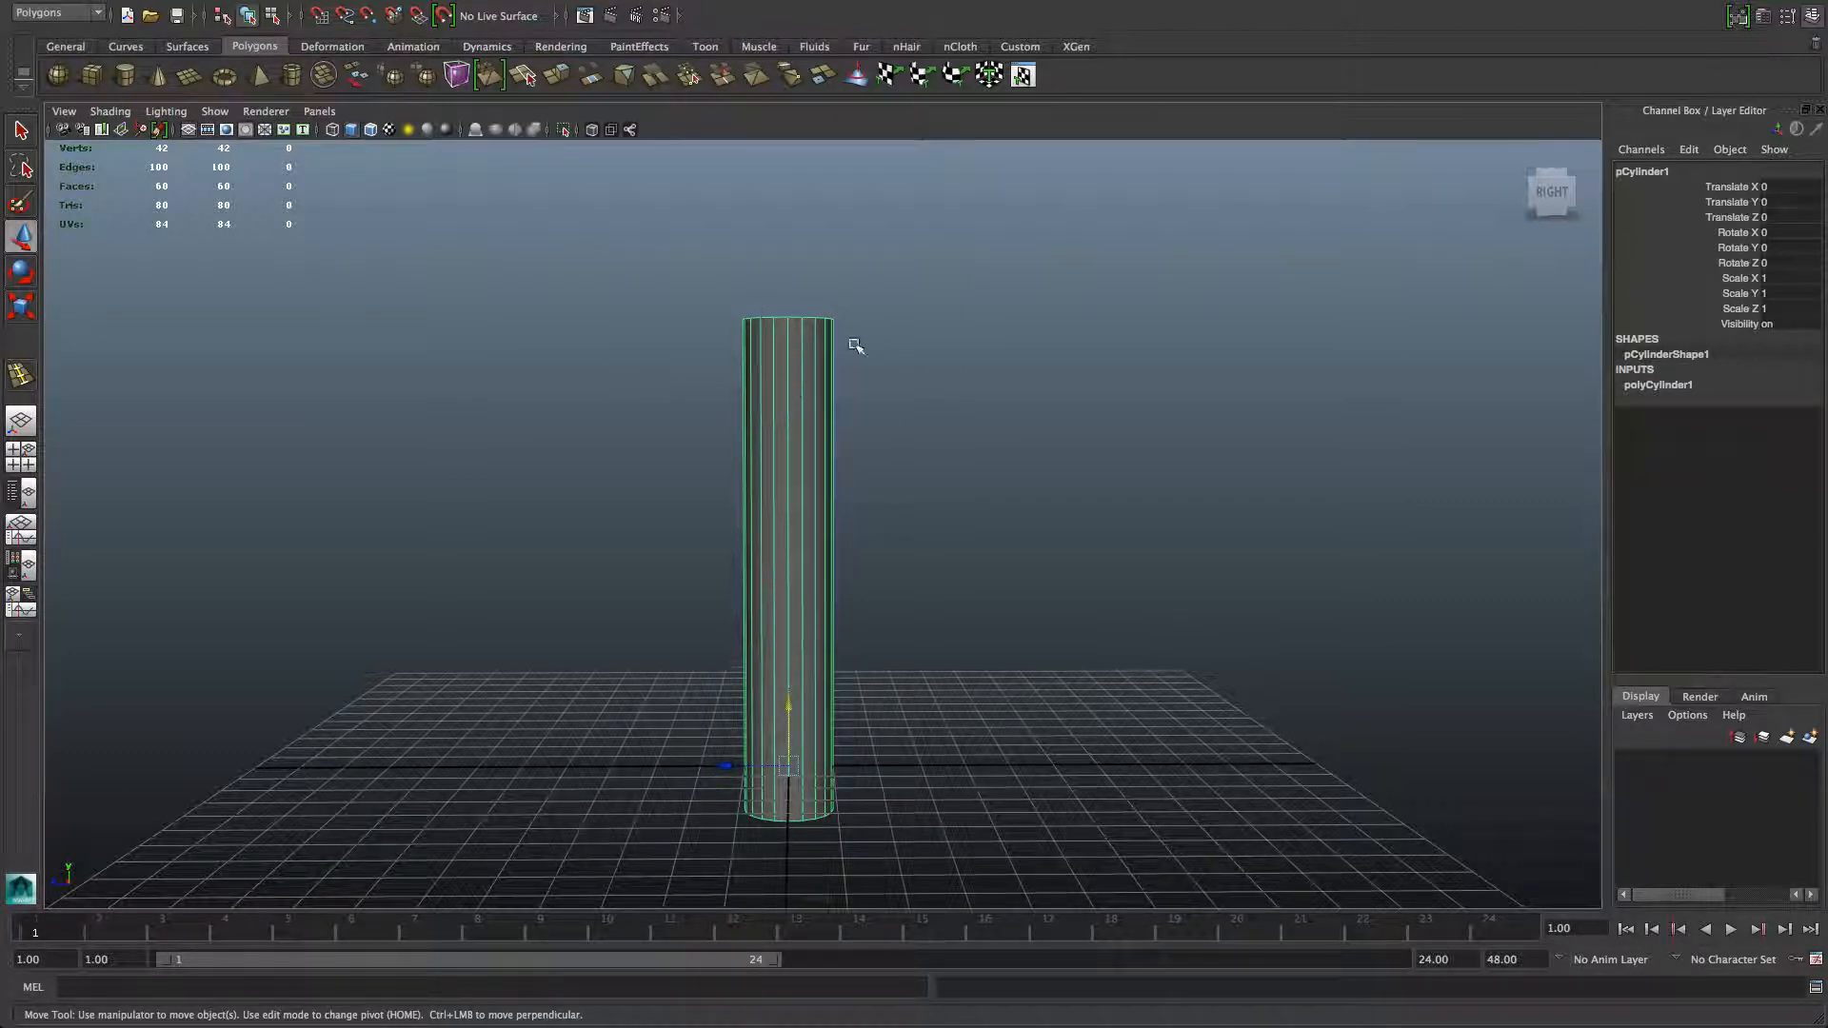
{"action": "key", "text": "F8"}
{"action": "key", "text": "F8"}
{"action": "key", "text": "F8"}
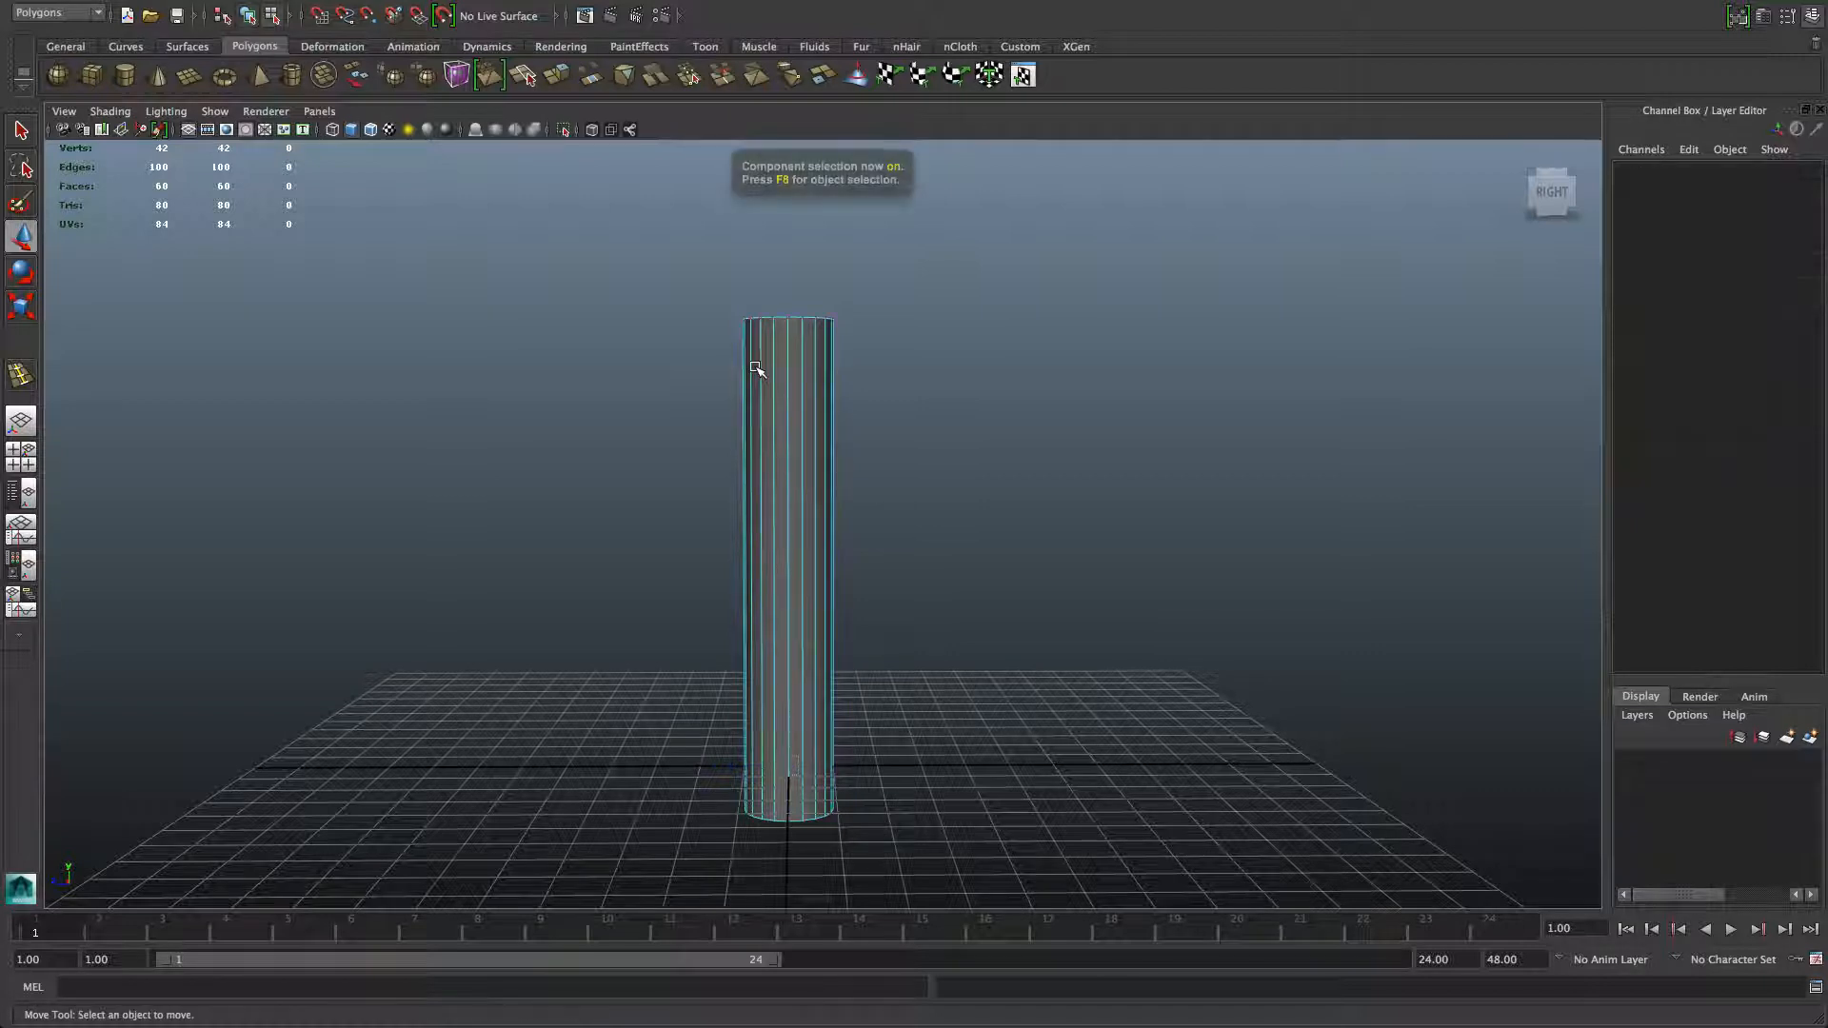
{"action": "key", "text": "F8"}
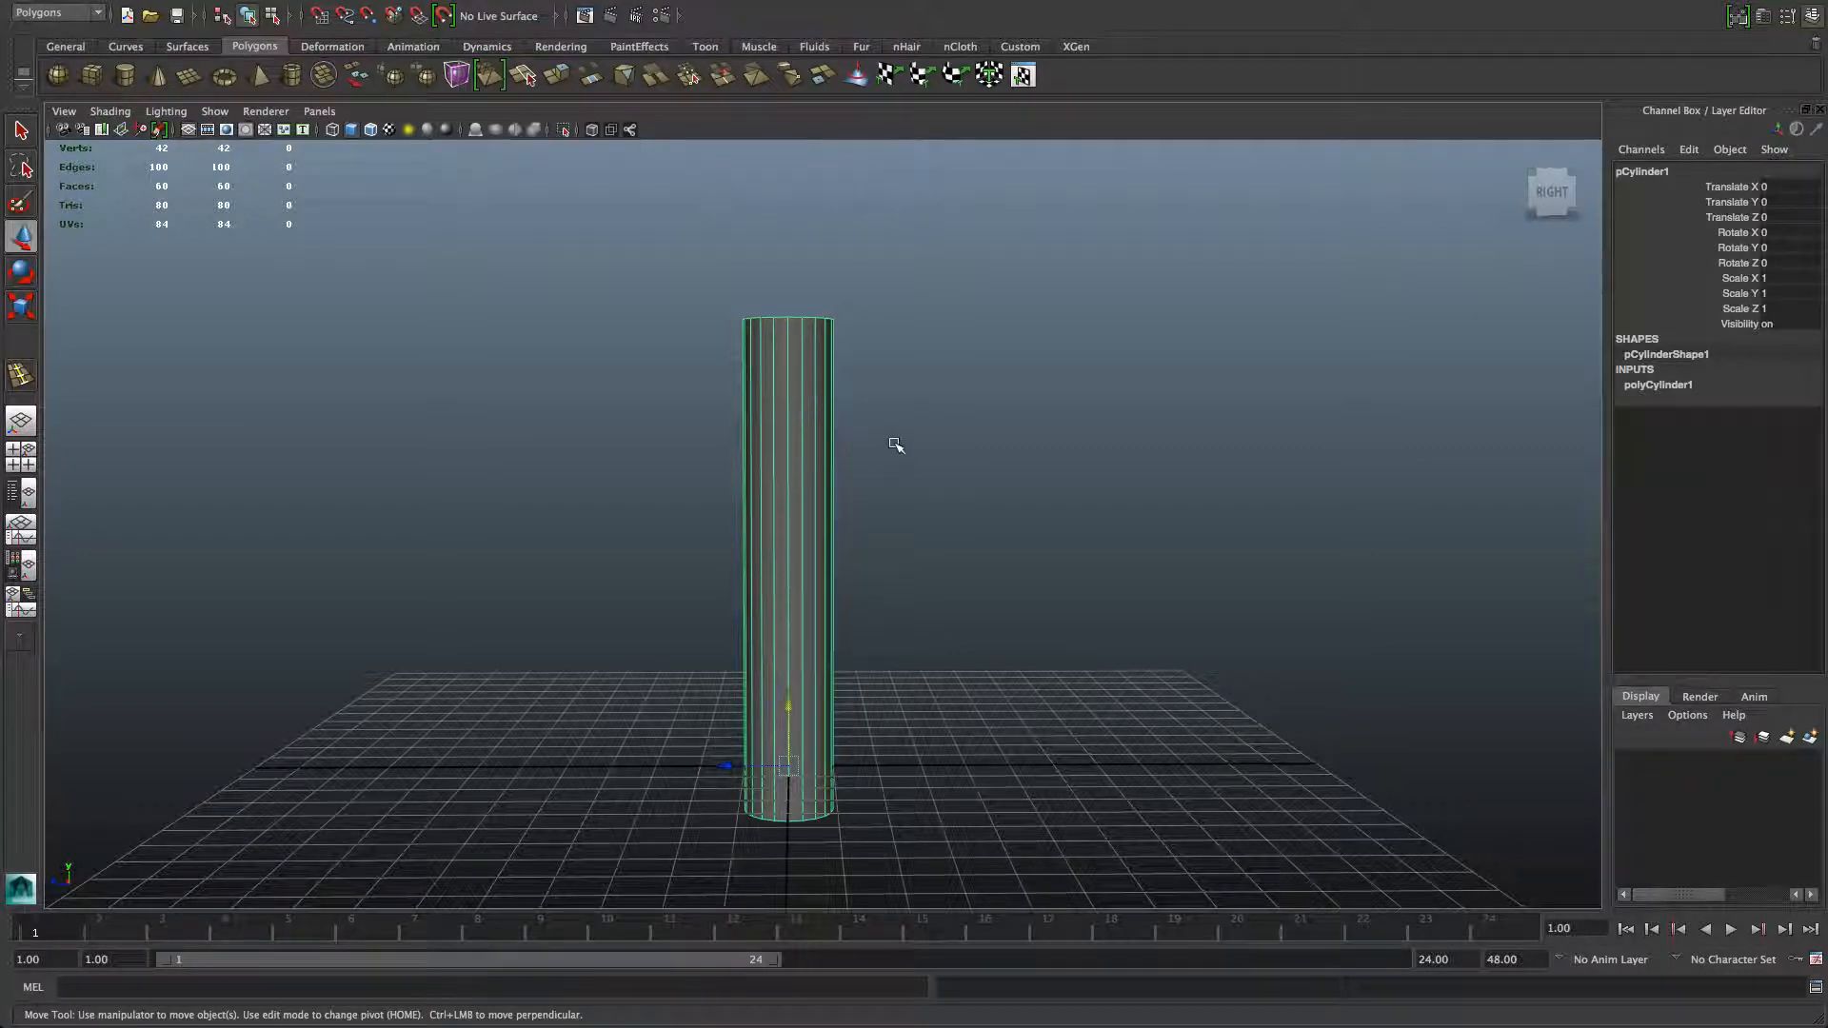
Step: Insert two closely spaced edge loops around the column's upper part, with a tight support loop beside each one
{"action": "right_click_drag", "start_coordinate": [803, 421], "coordinate": [741, 447], "text": "shift"}
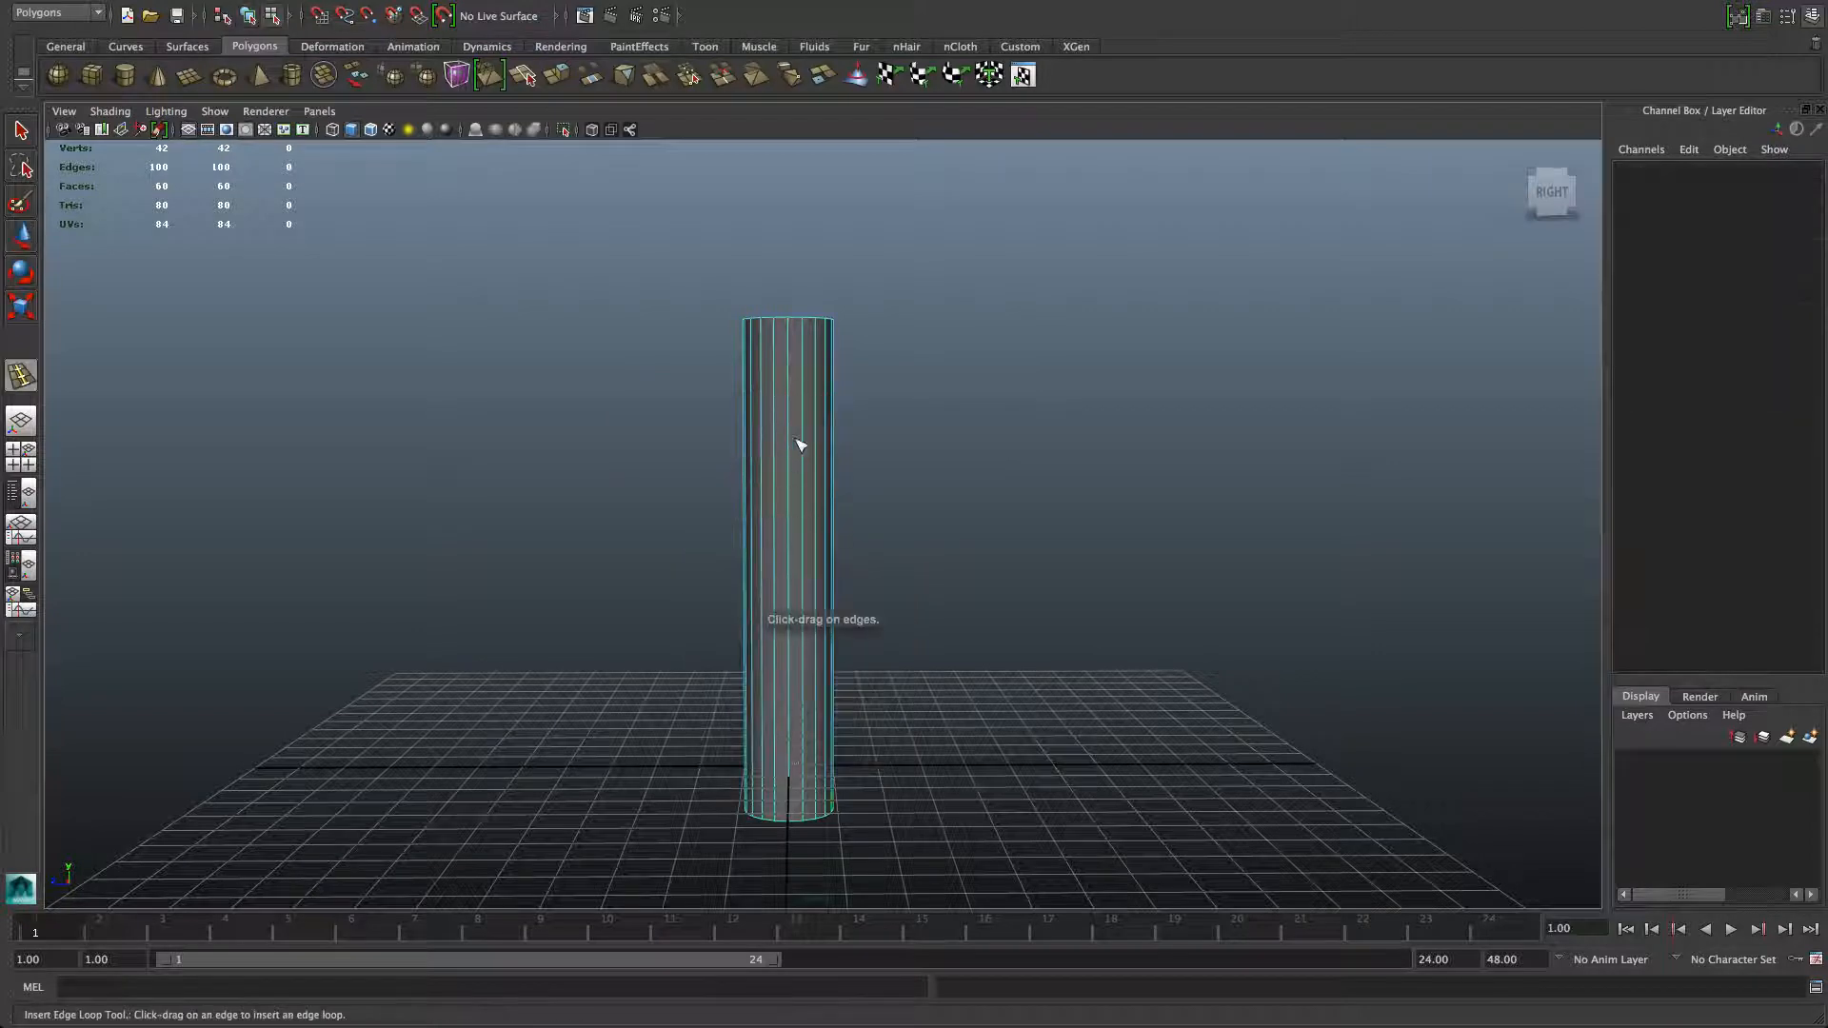
{"action": "left_click", "coordinate": [805, 431]}
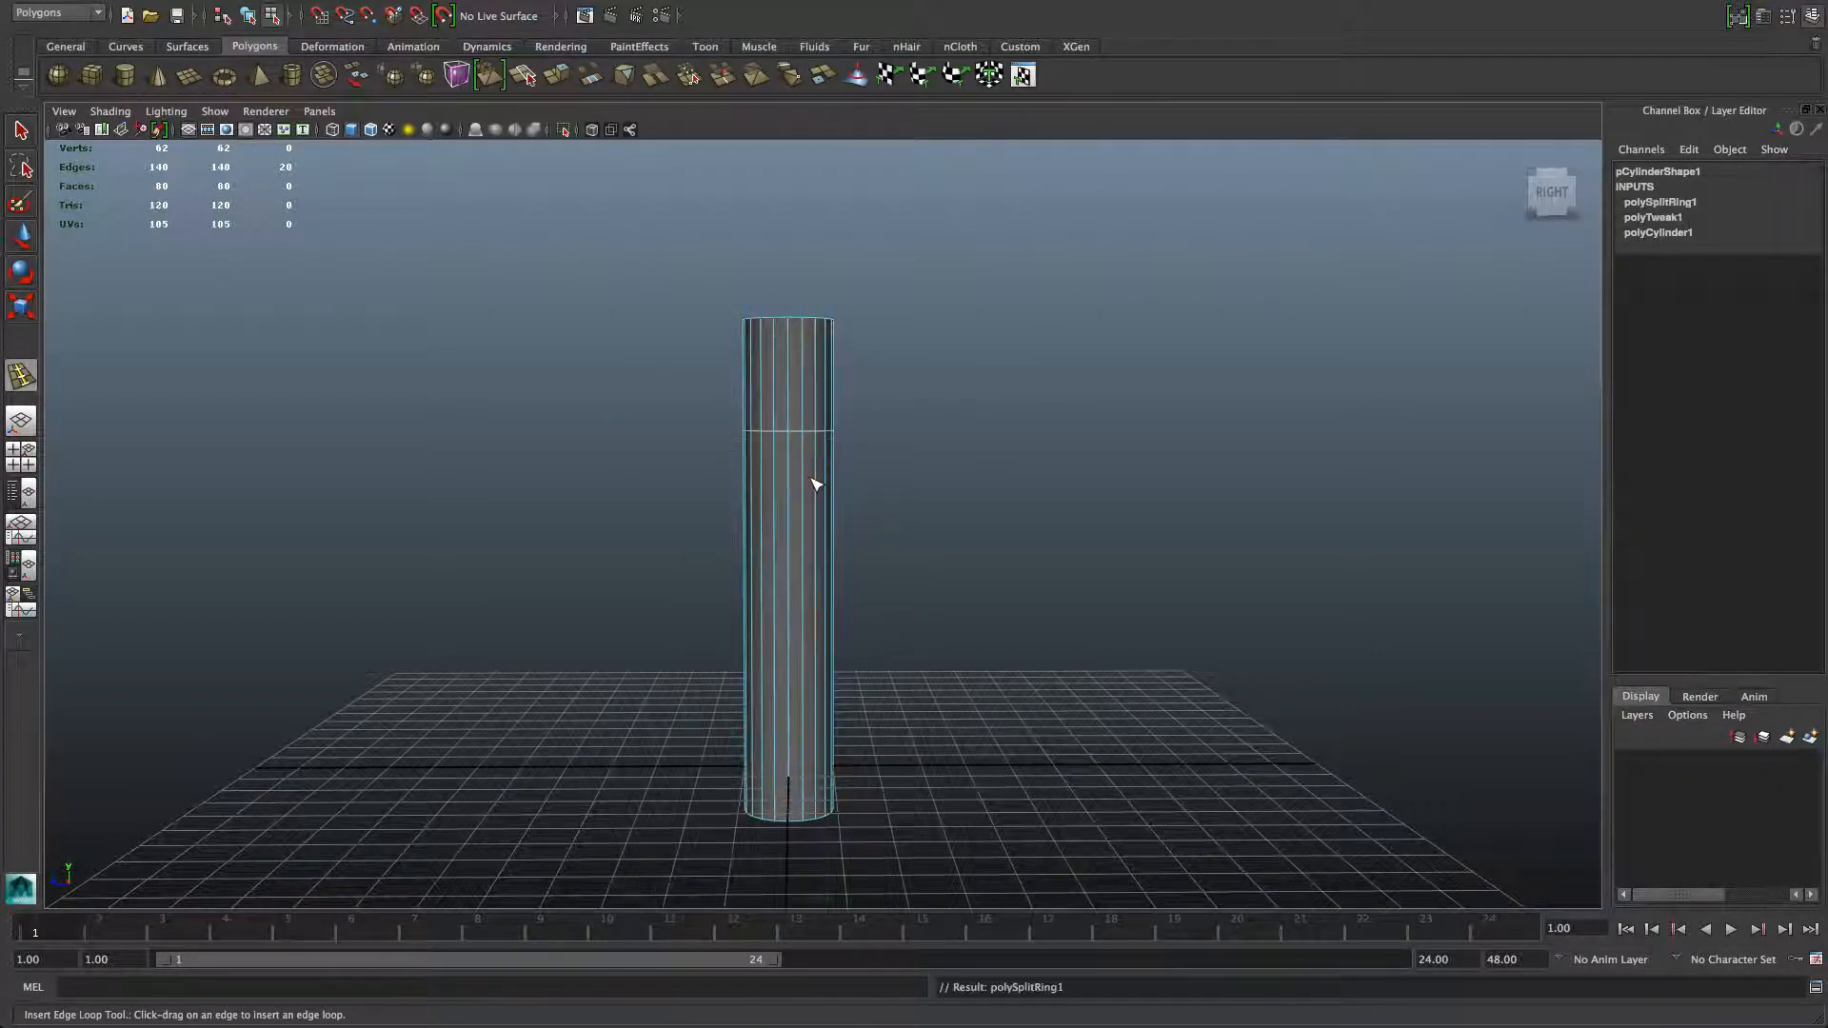
{"action": "scroll", "coordinate": [811, 470], "scroll_direction": "up", "scroll_amount": 3}
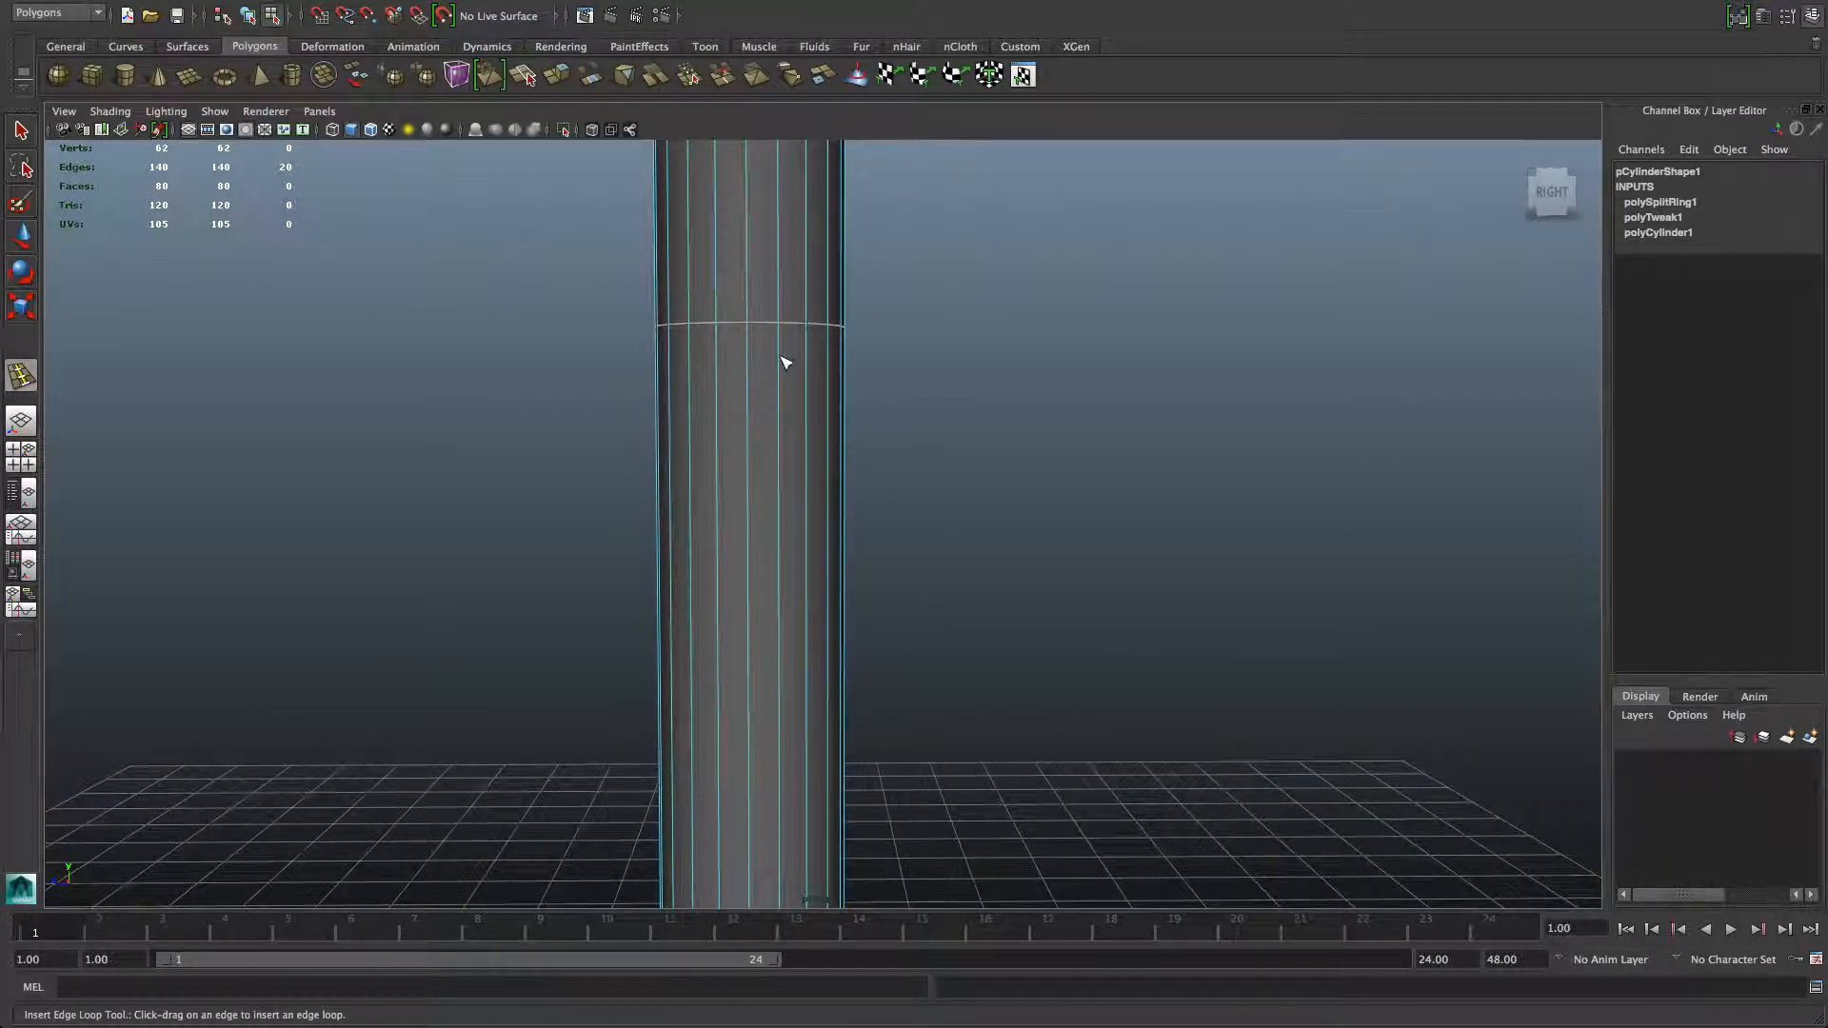
{"action": "mouse_move", "coordinate": [785, 362]}
{"action": "left_mouse_down"}
{"action": "mouse_move", "coordinate": [791, 506]}
{"action": "mouse_move", "coordinate": [791, 409]}
{"action": "mouse_move", "coordinate": [813, 510]}
{"action": "mouse_move", "coordinate": [808, 343]}
{"action": "mouse_move", "coordinate": [787, 407]}
{"action": "mouse_move", "coordinate": [795, 354]}
{"action": "mouse_move", "coordinate": [792, 395]}
{"action": "mouse_move", "coordinate": [778, 353]}
{"action": "left_mouse_up"}
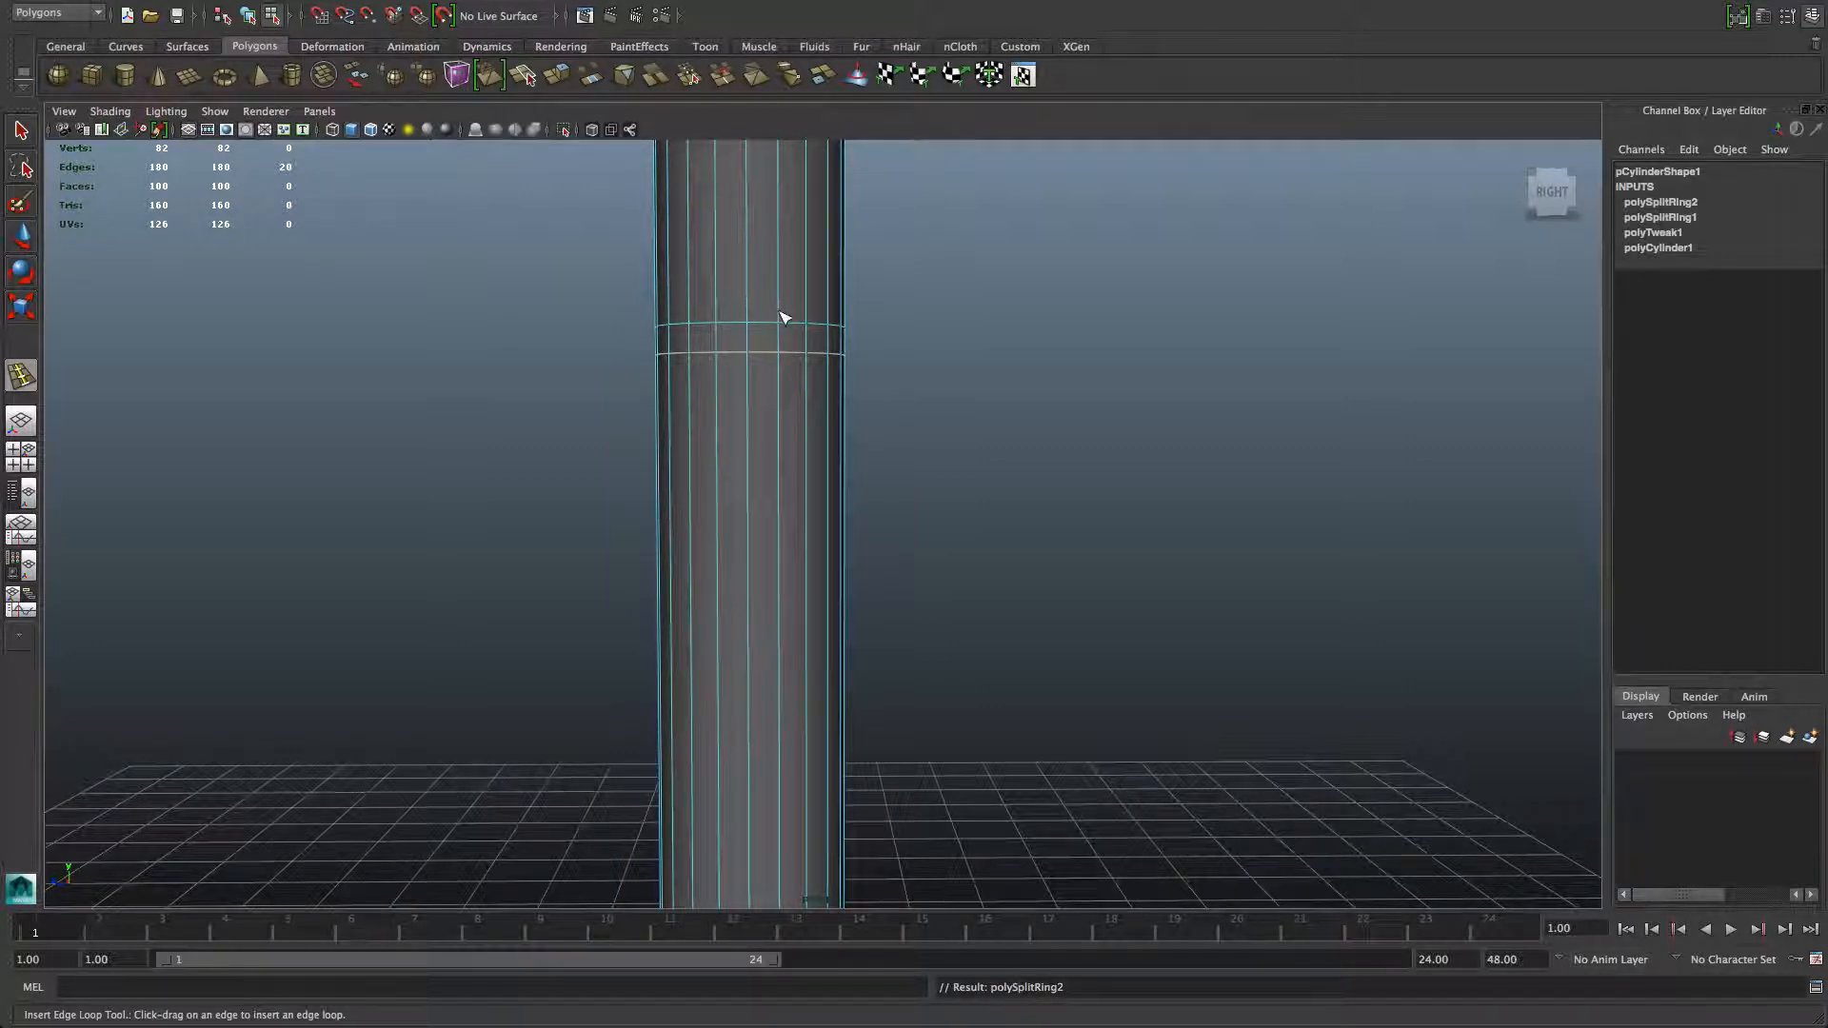
{"action": "left_click_drag", "start_coordinate": [780, 317], "coordinate": [781, 363]}
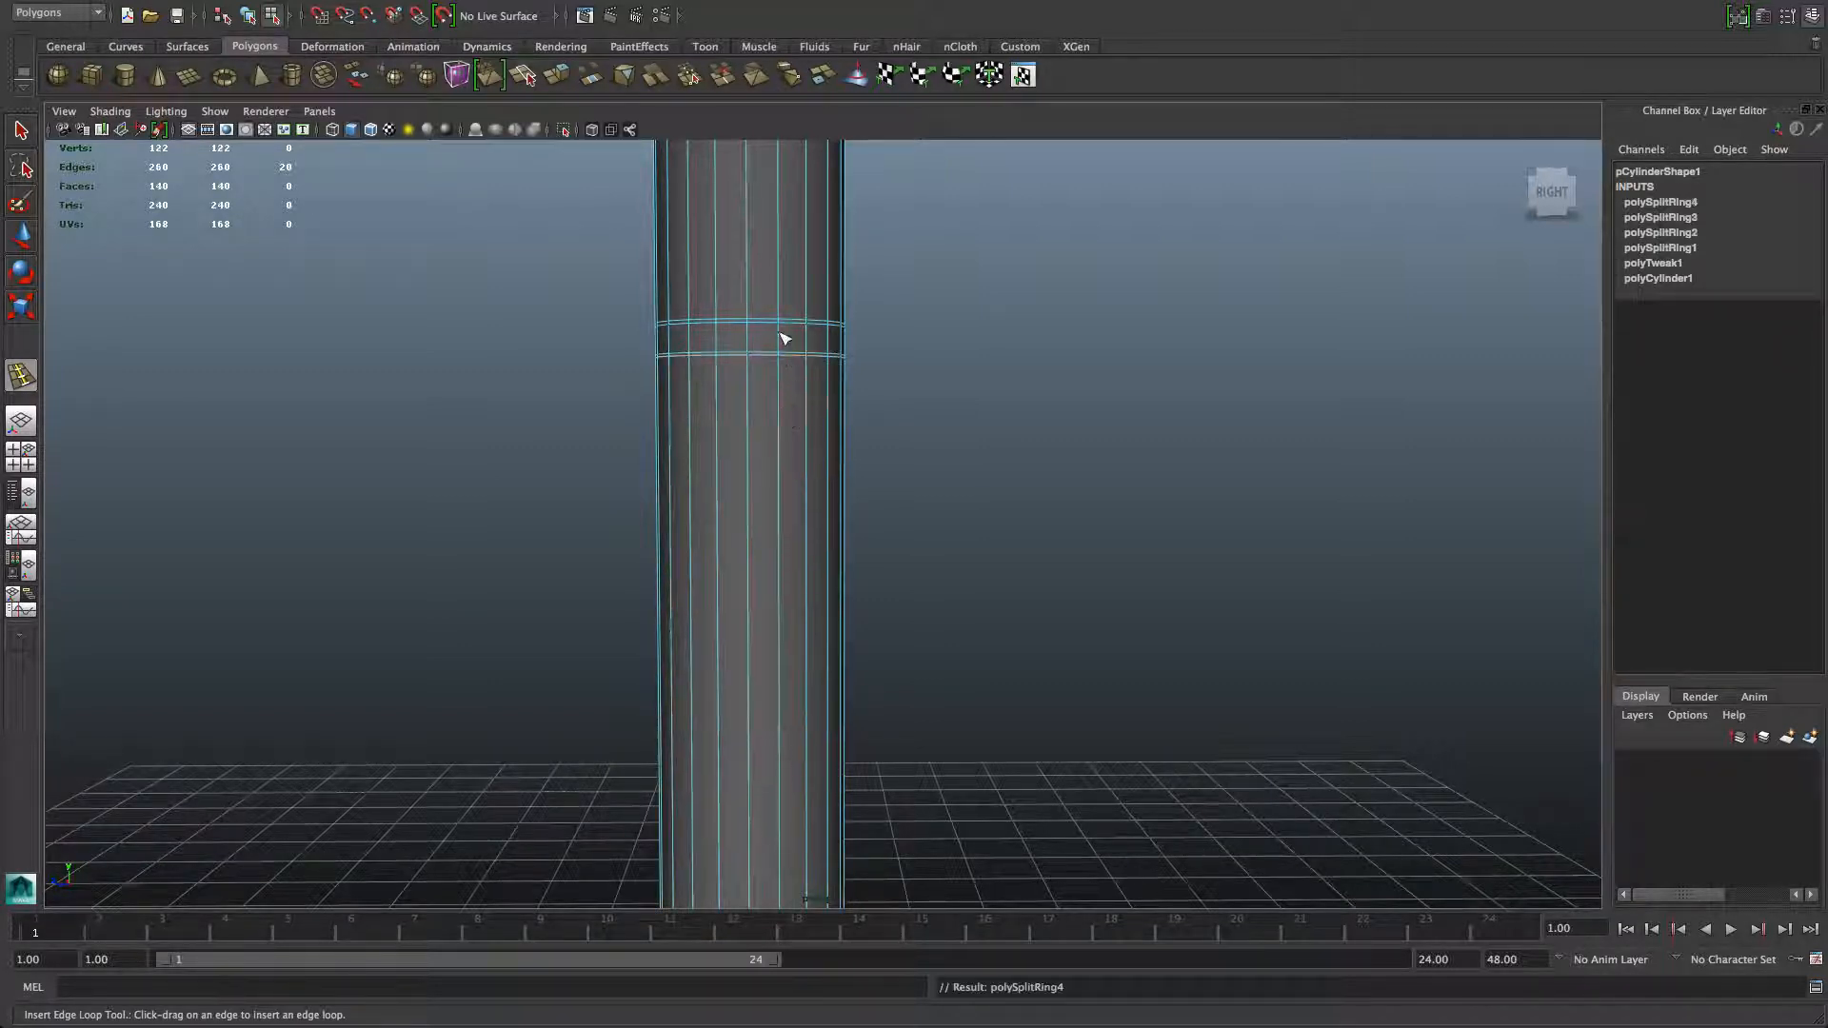
Step: Select the full ring of faces in the narrow band between the inserted edge loops
{"action": "right_click_drag", "start_coordinate": [779, 266], "coordinate": [780, 316]}
{"action": "key", "text": "q"}
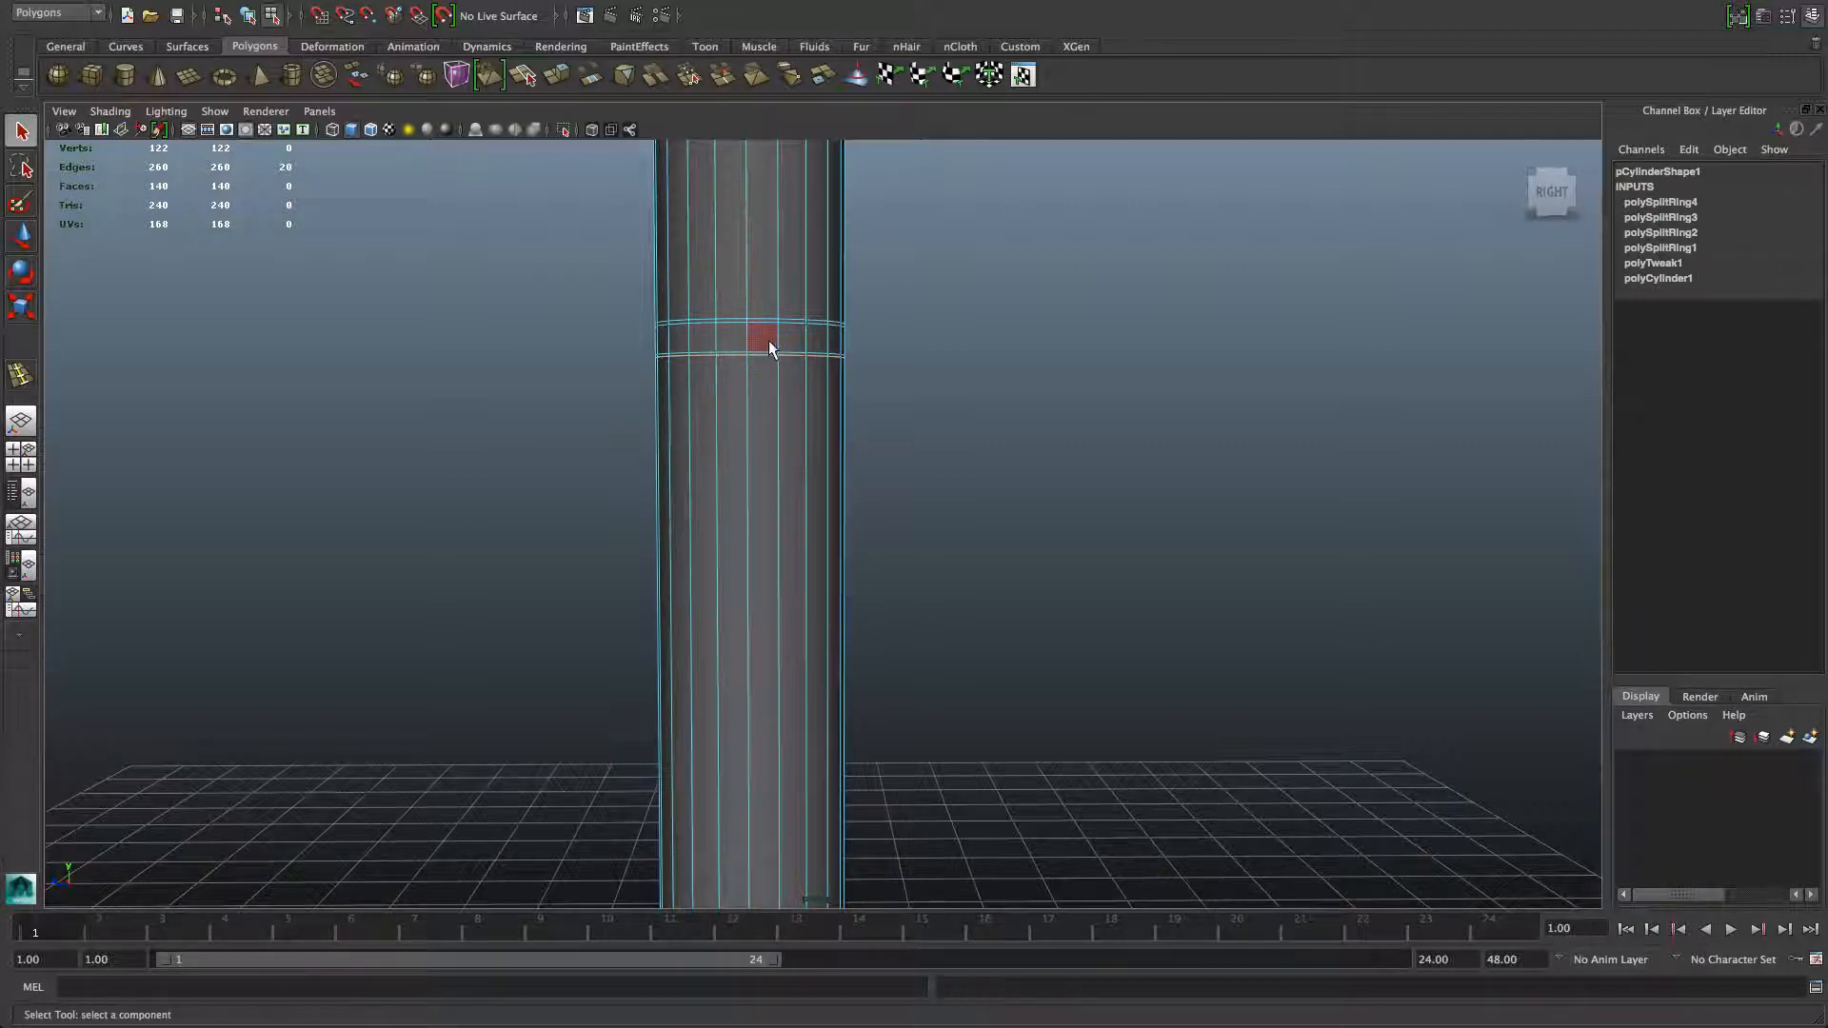
{"action": "left_click", "coordinate": [768, 340]}
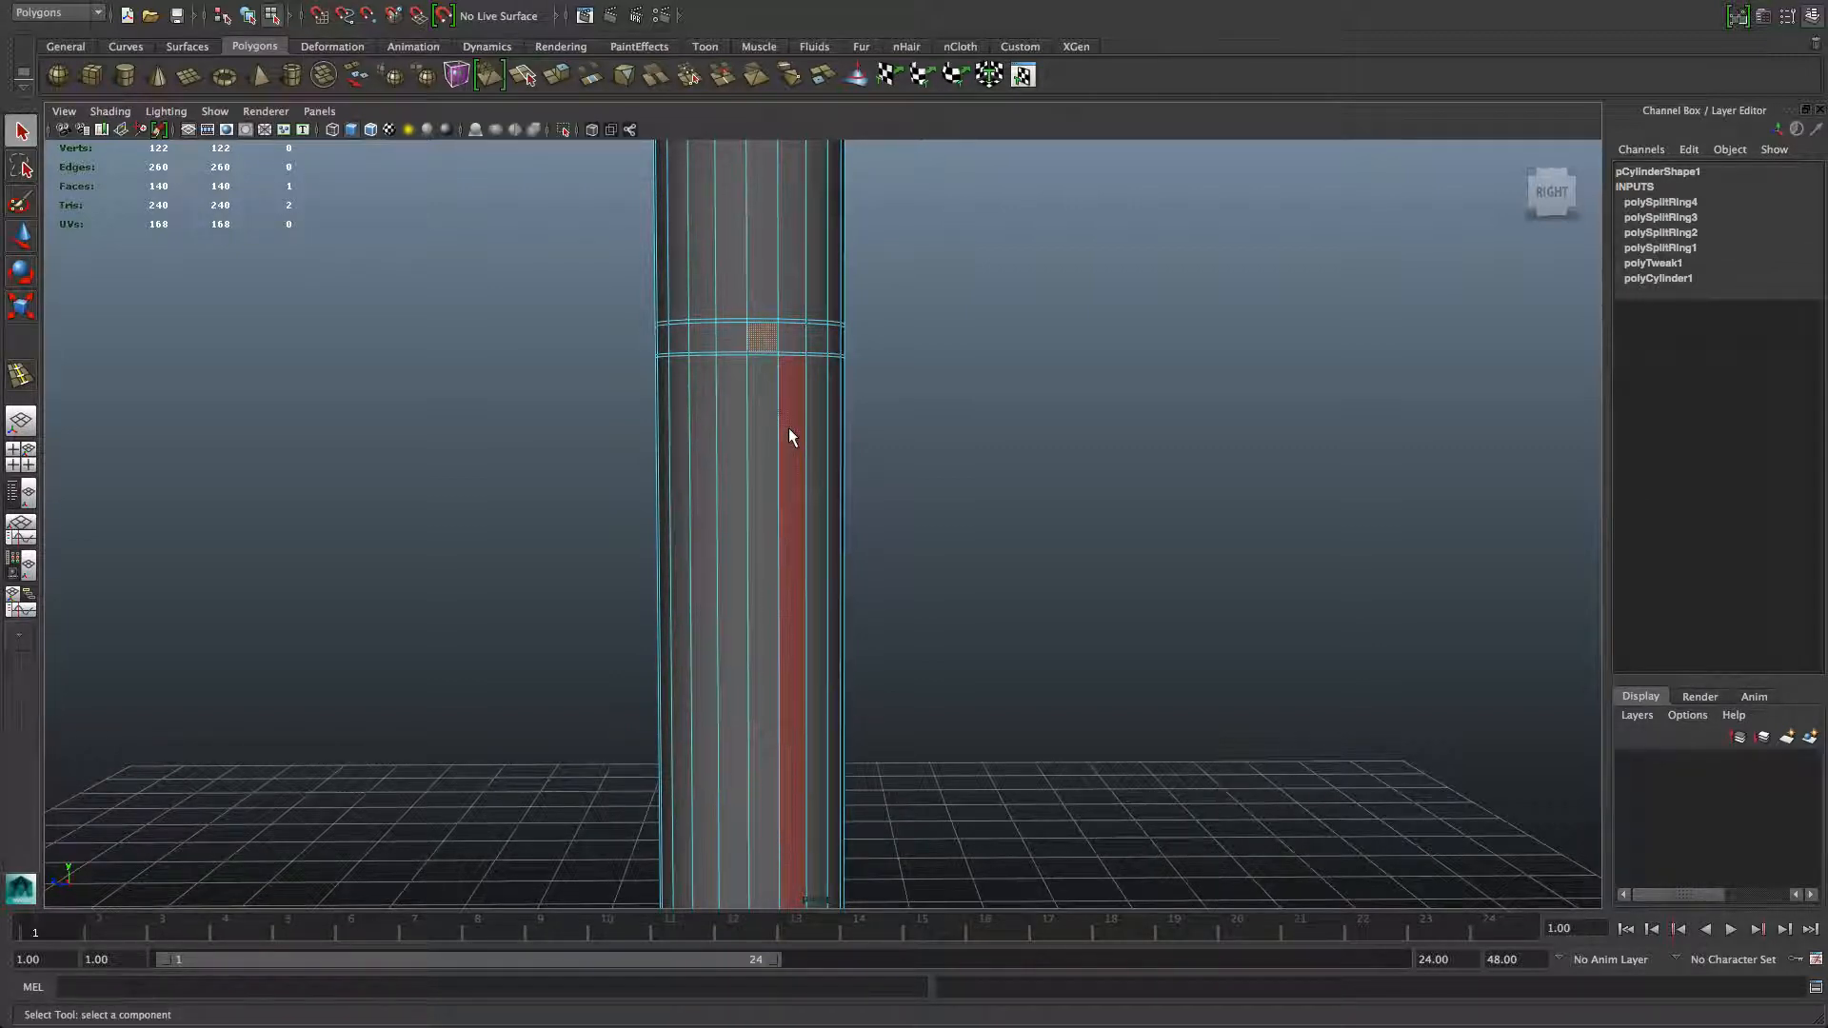
{"action": "double_click", "coordinate": [797, 339], "text": "shift"}
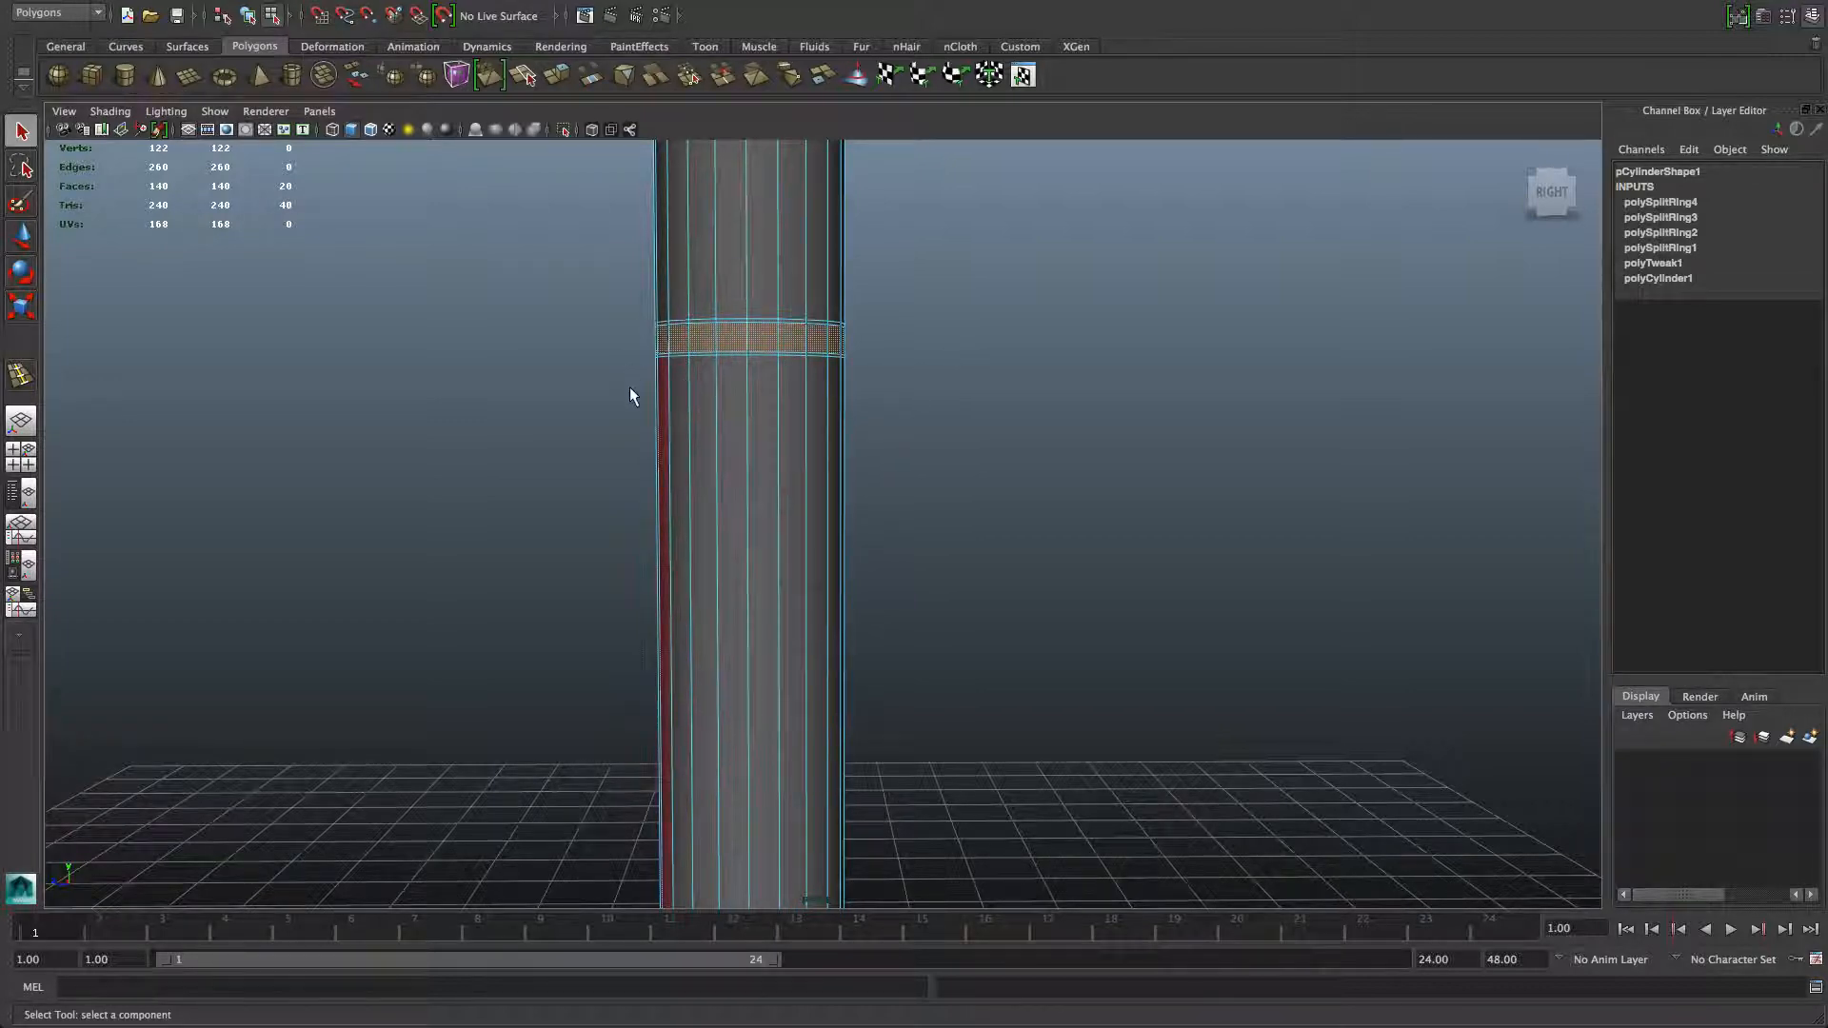
Step: Reset the Extrude Face options to their defaults and close them without extruding
{"action": "left_click_drag", "start_coordinate": [933, 370], "coordinate": [795, 412], "text": "alt"}
{"action": "left_click_drag", "start_coordinate": [918, 385], "coordinate": [752, 240], "text": "alt"}
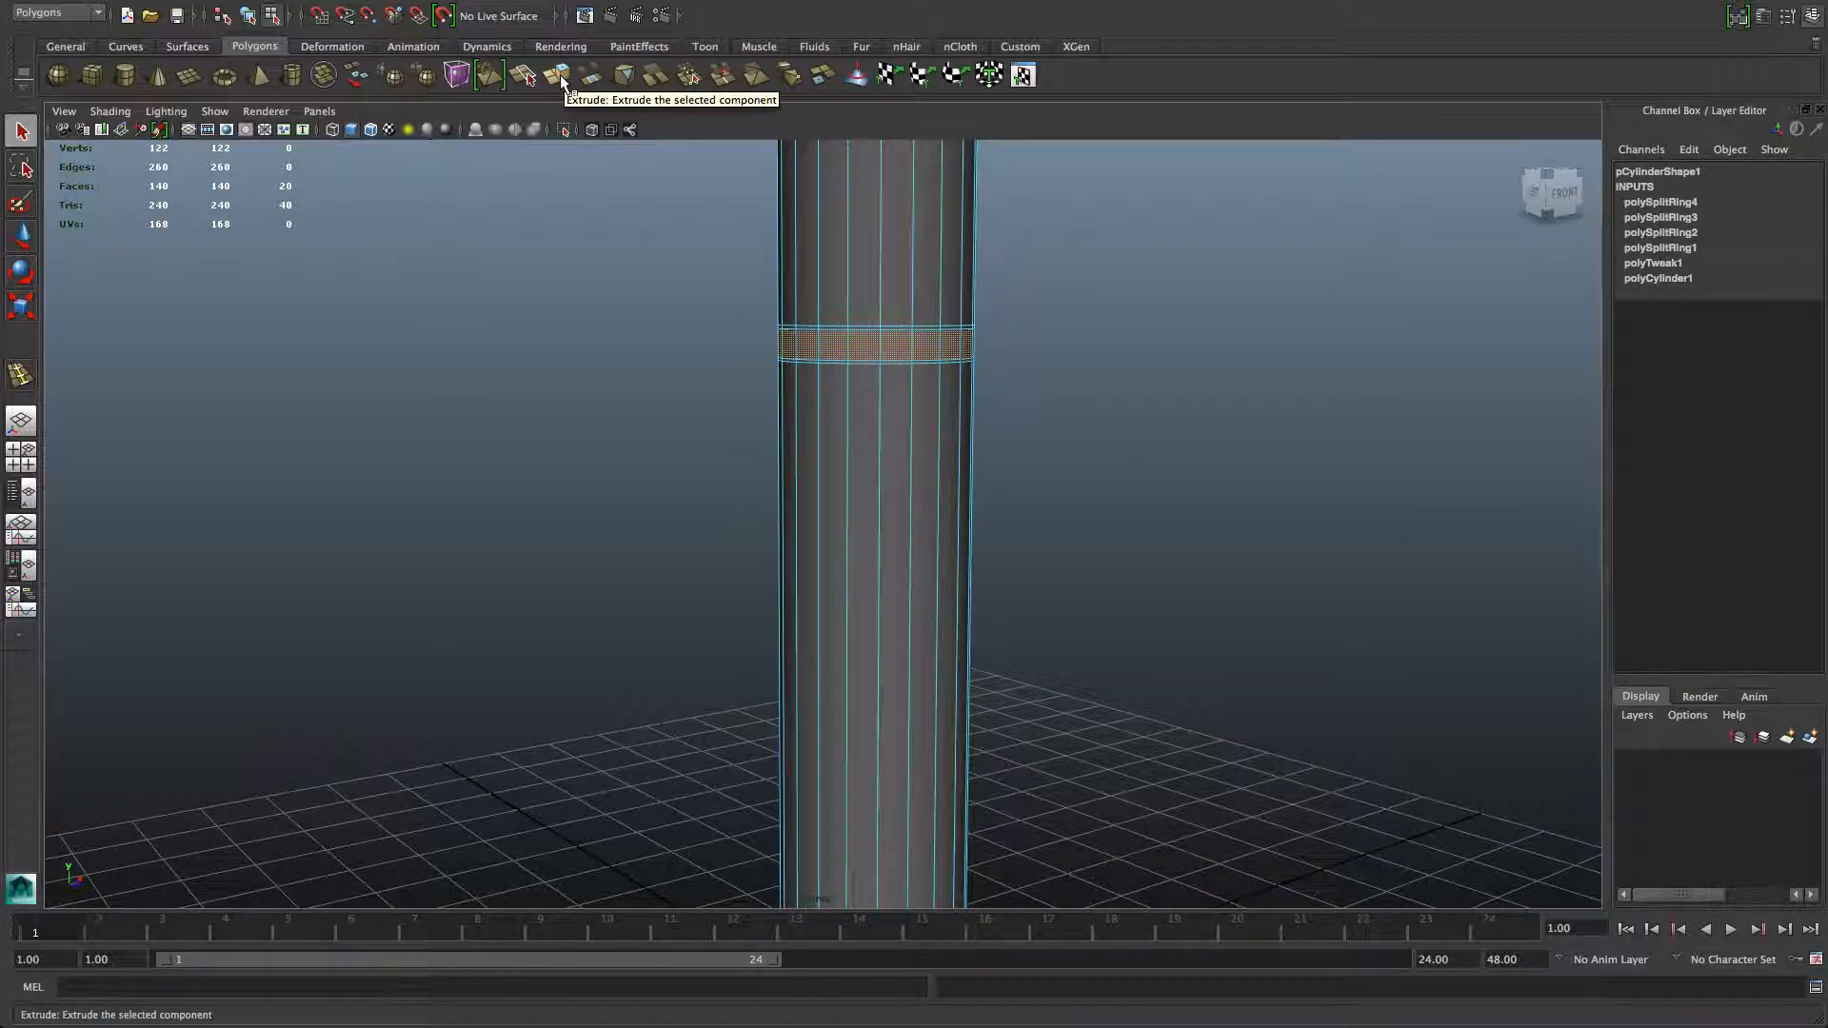
{"action": "left_click", "coordinate": [574, 11]}
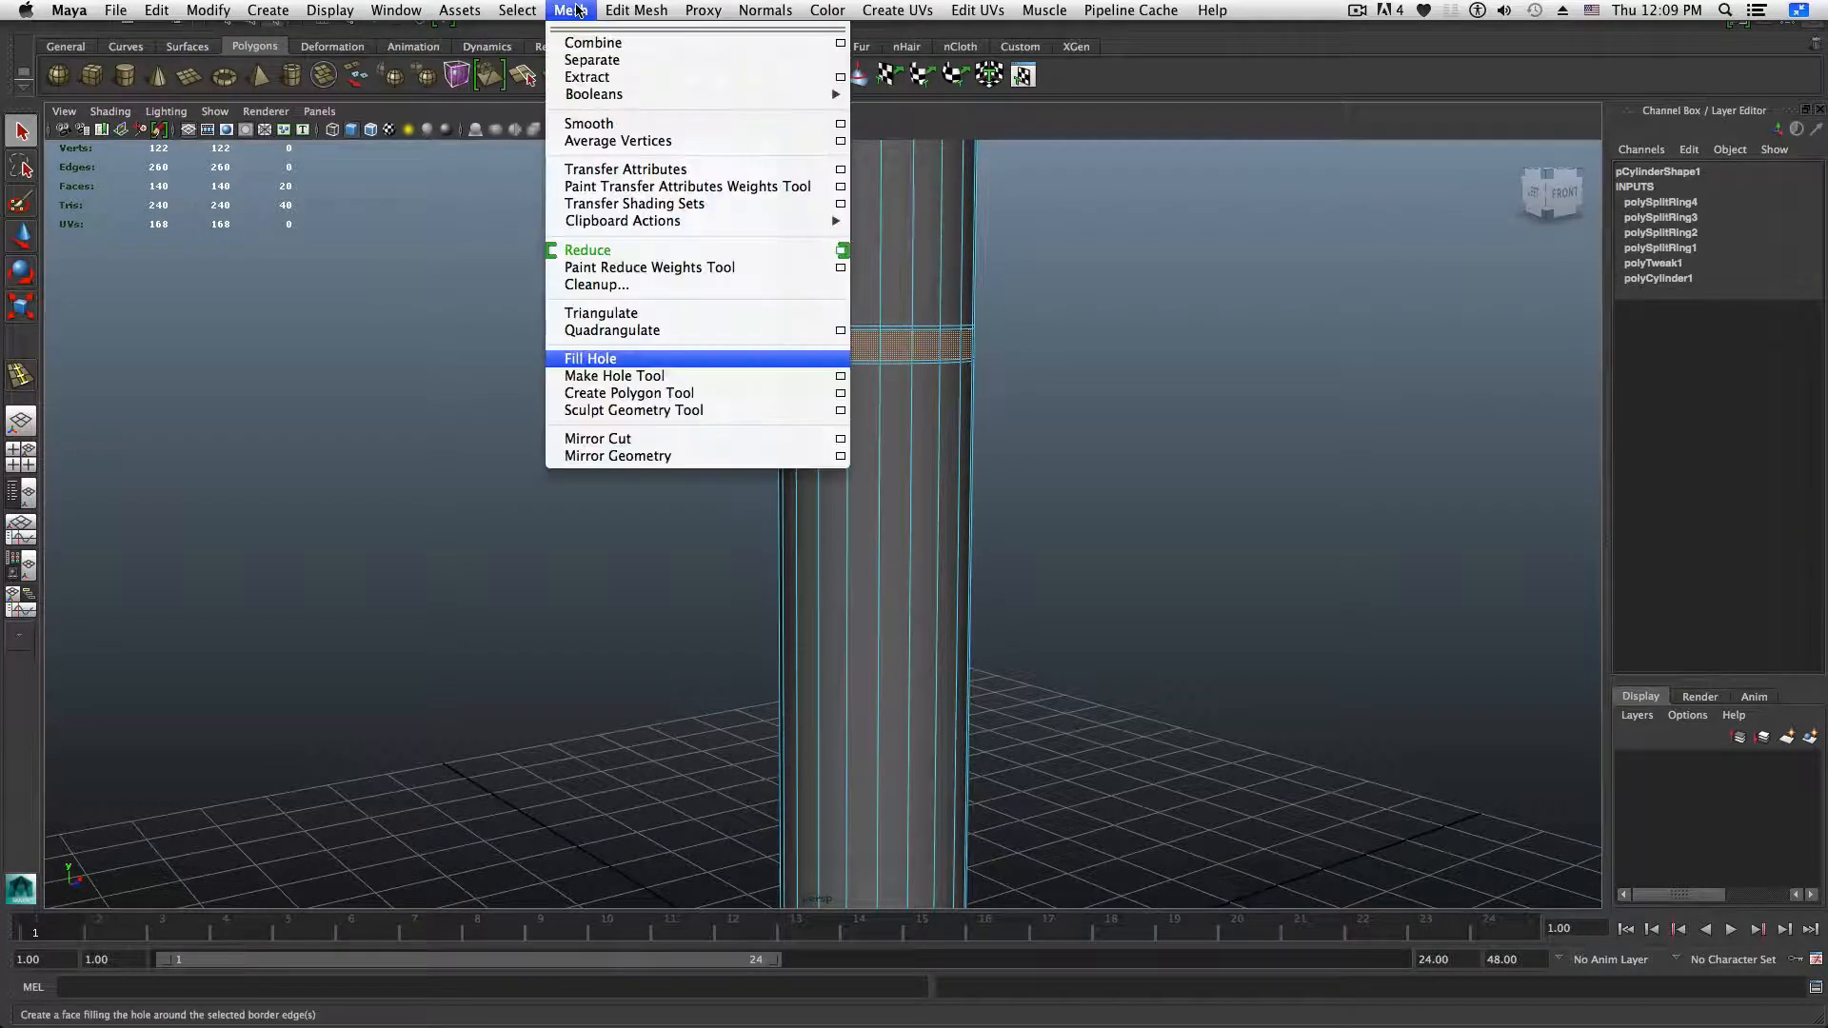
{"action": "mouse_move", "coordinate": [636, 11]}
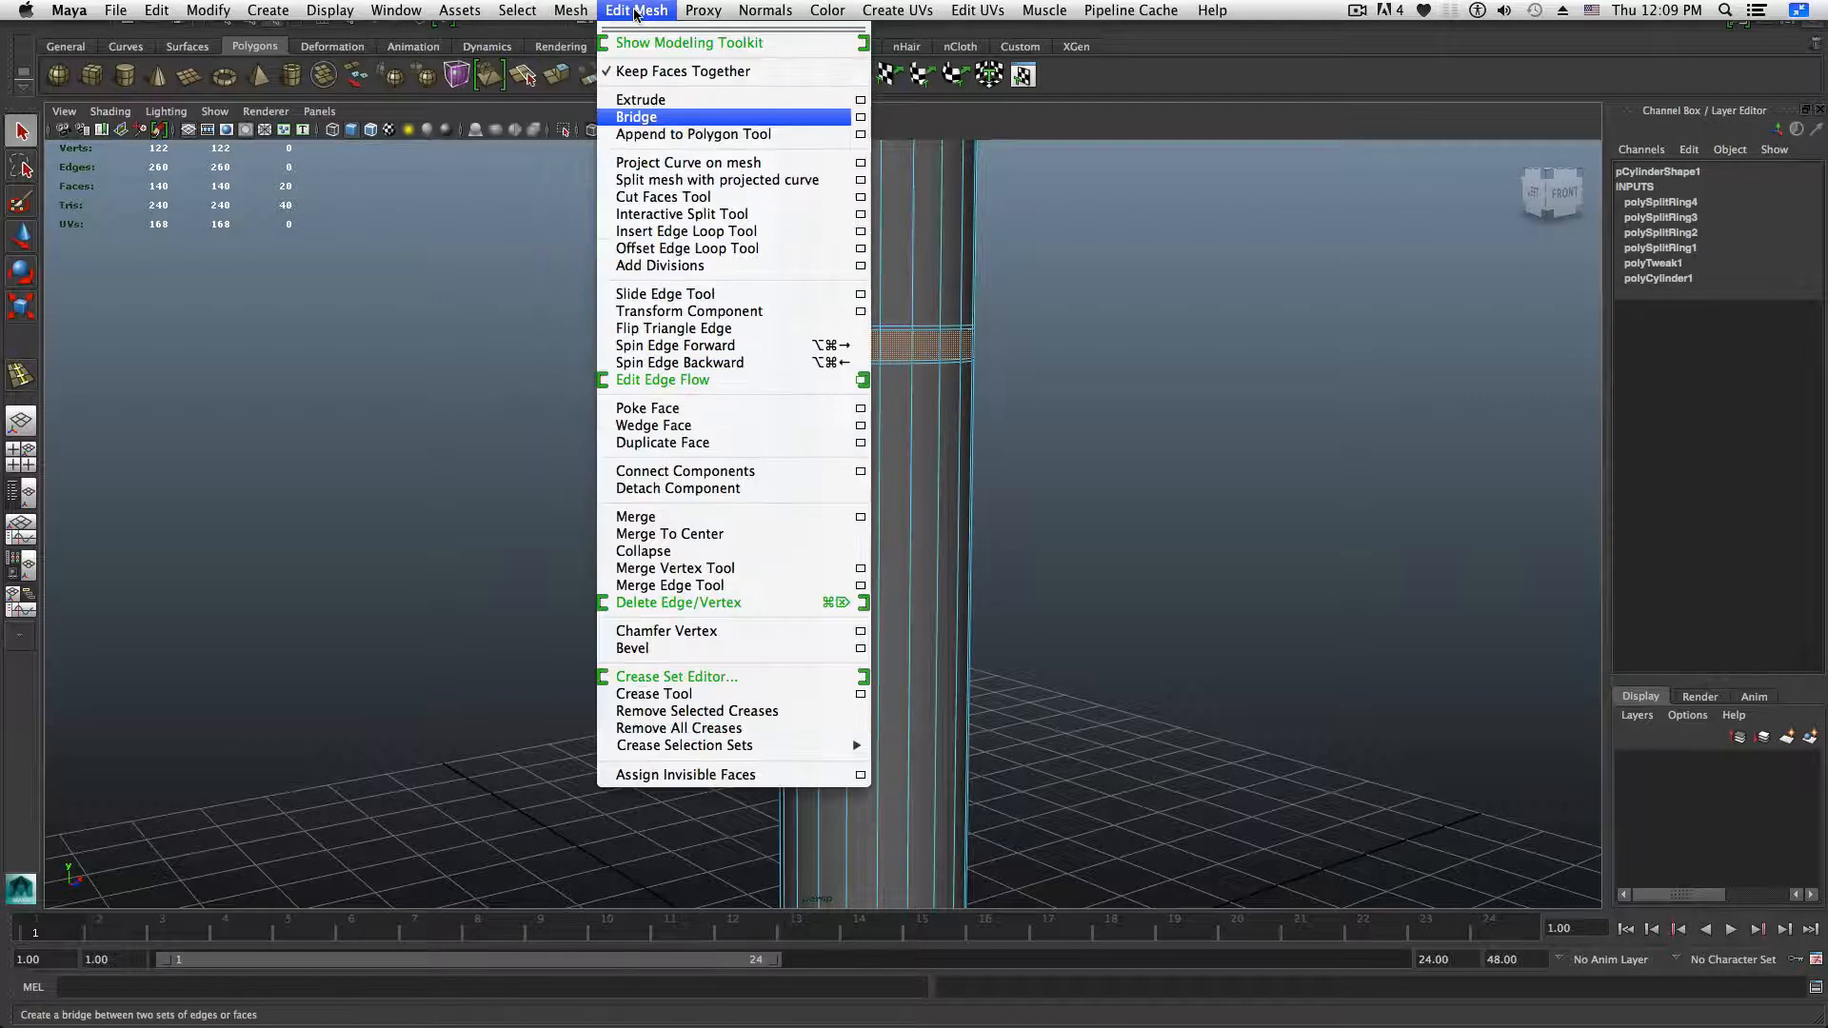
{"action": "left_click", "coordinate": [861, 101]}
{"action": "left_click", "coordinate": [930, 382]}
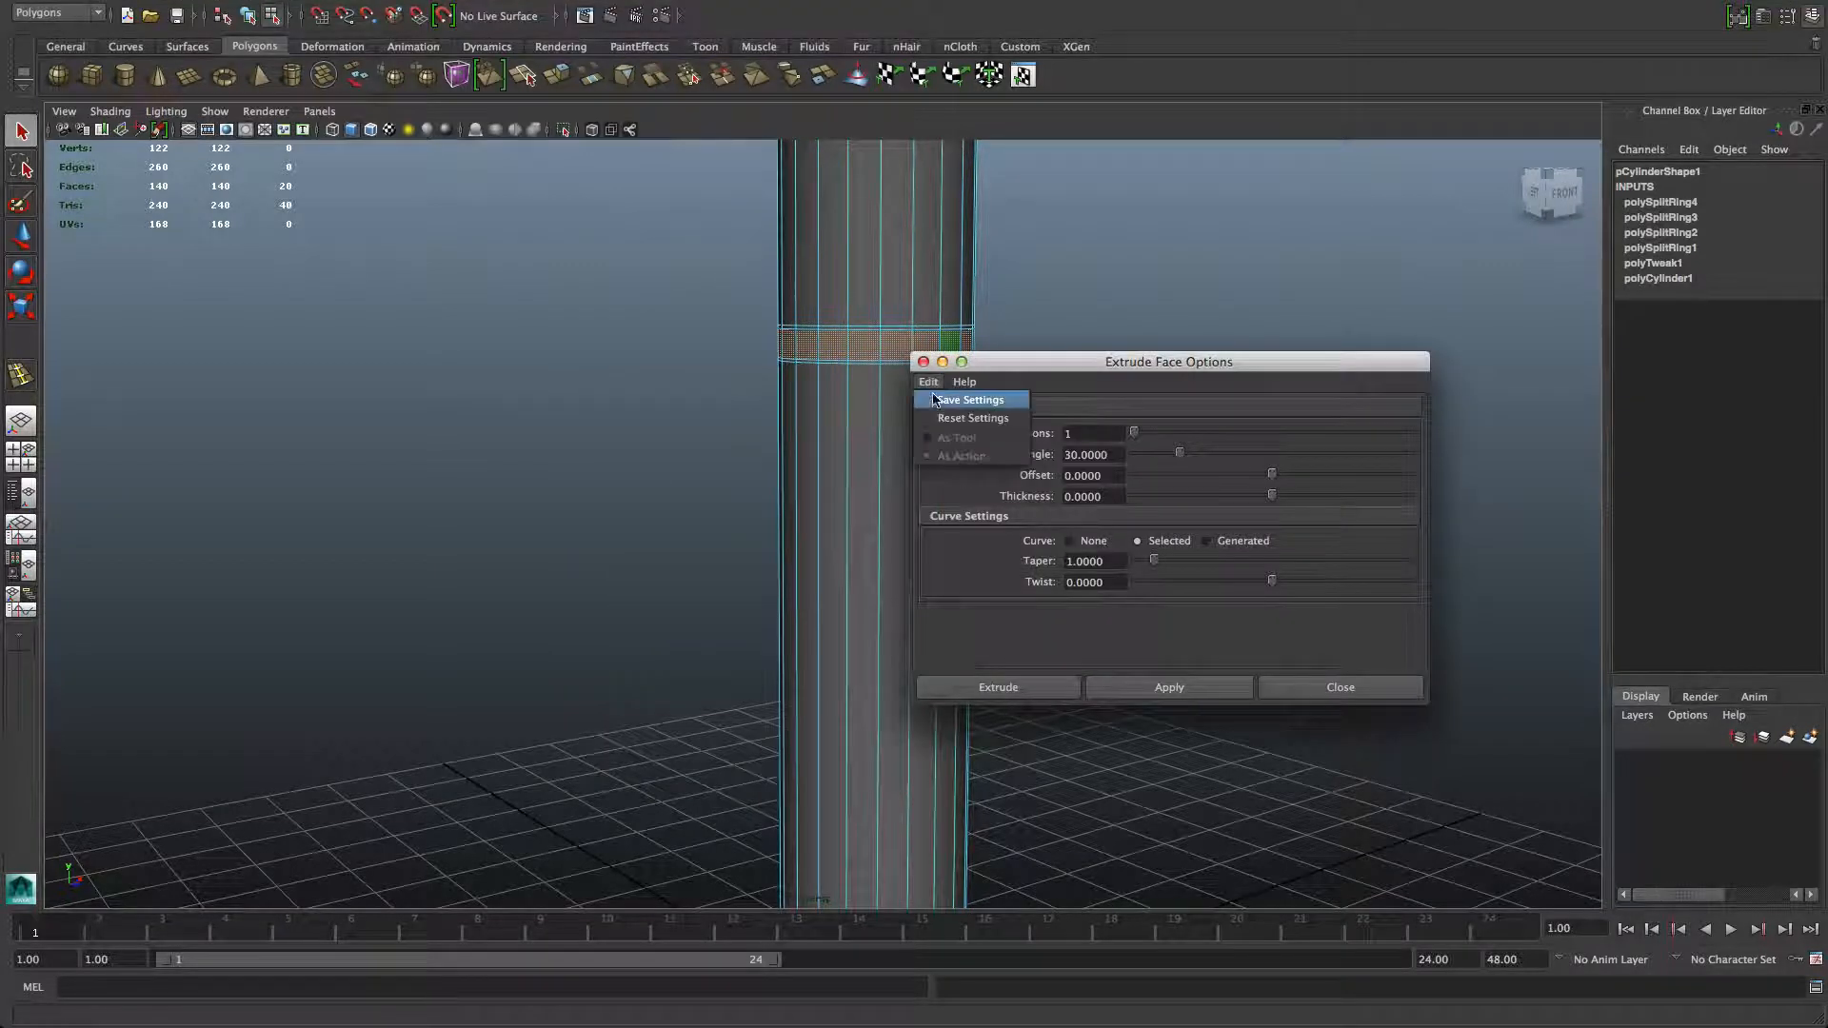
{"action": "left_click", "coordinate": [938, 422]}
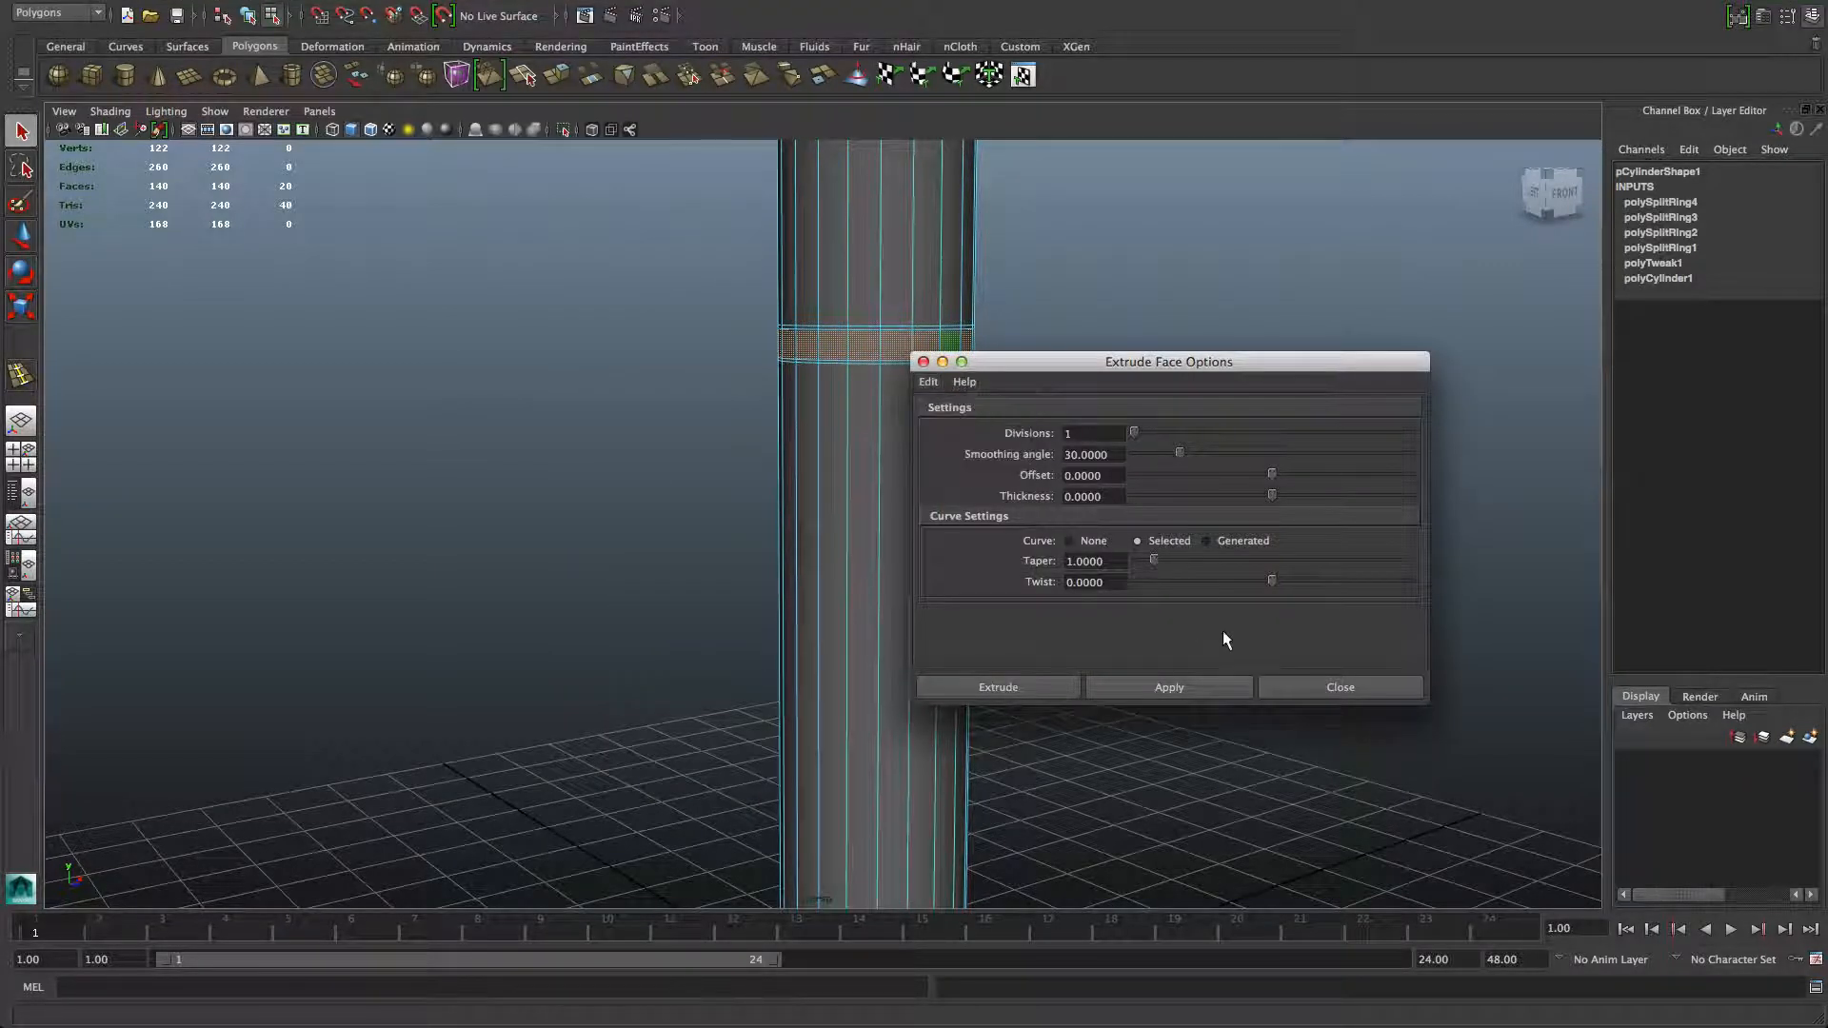
{"action": "left_click", "coordinate": [1333, 687]}
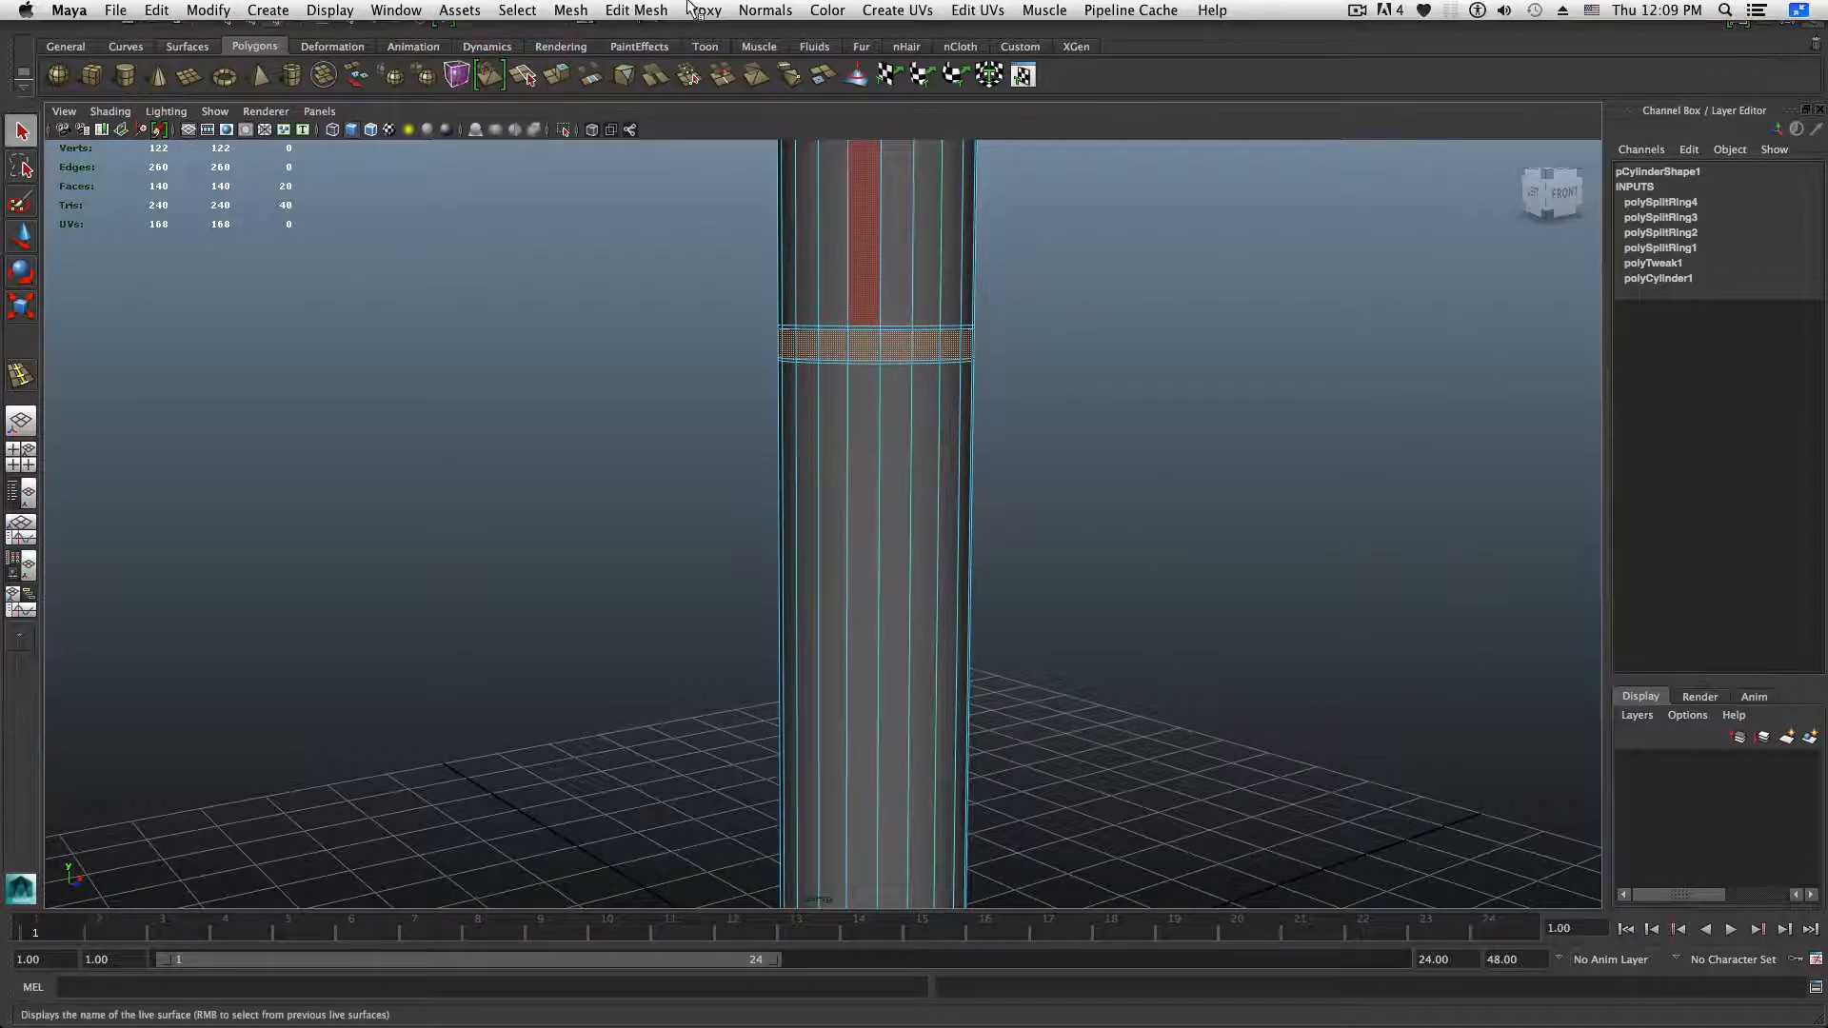
Step: Extrude the selected face ring outward with Keep Faces Together on and a local Z translation of 1.68, forming a wide disc
{"action": "left_click", "coordinate": [638, 10]}
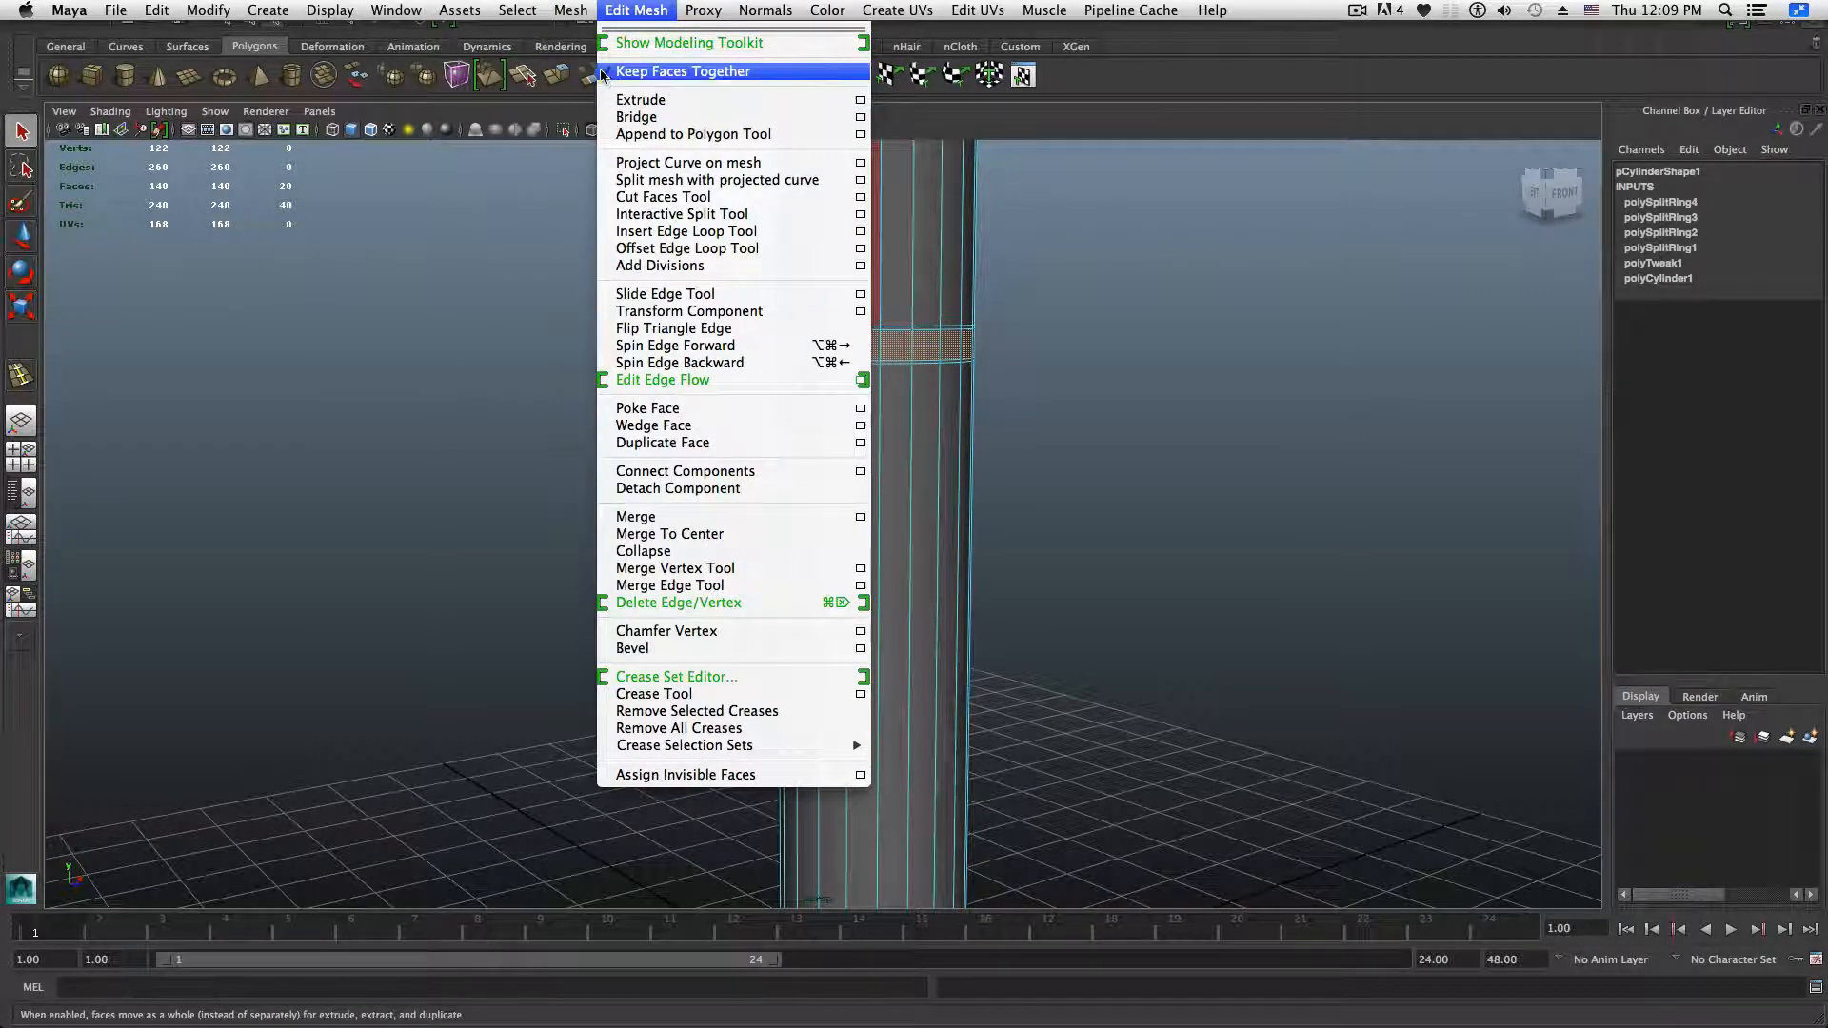
{"action": "left_click", "coordinate": [611, 75]}
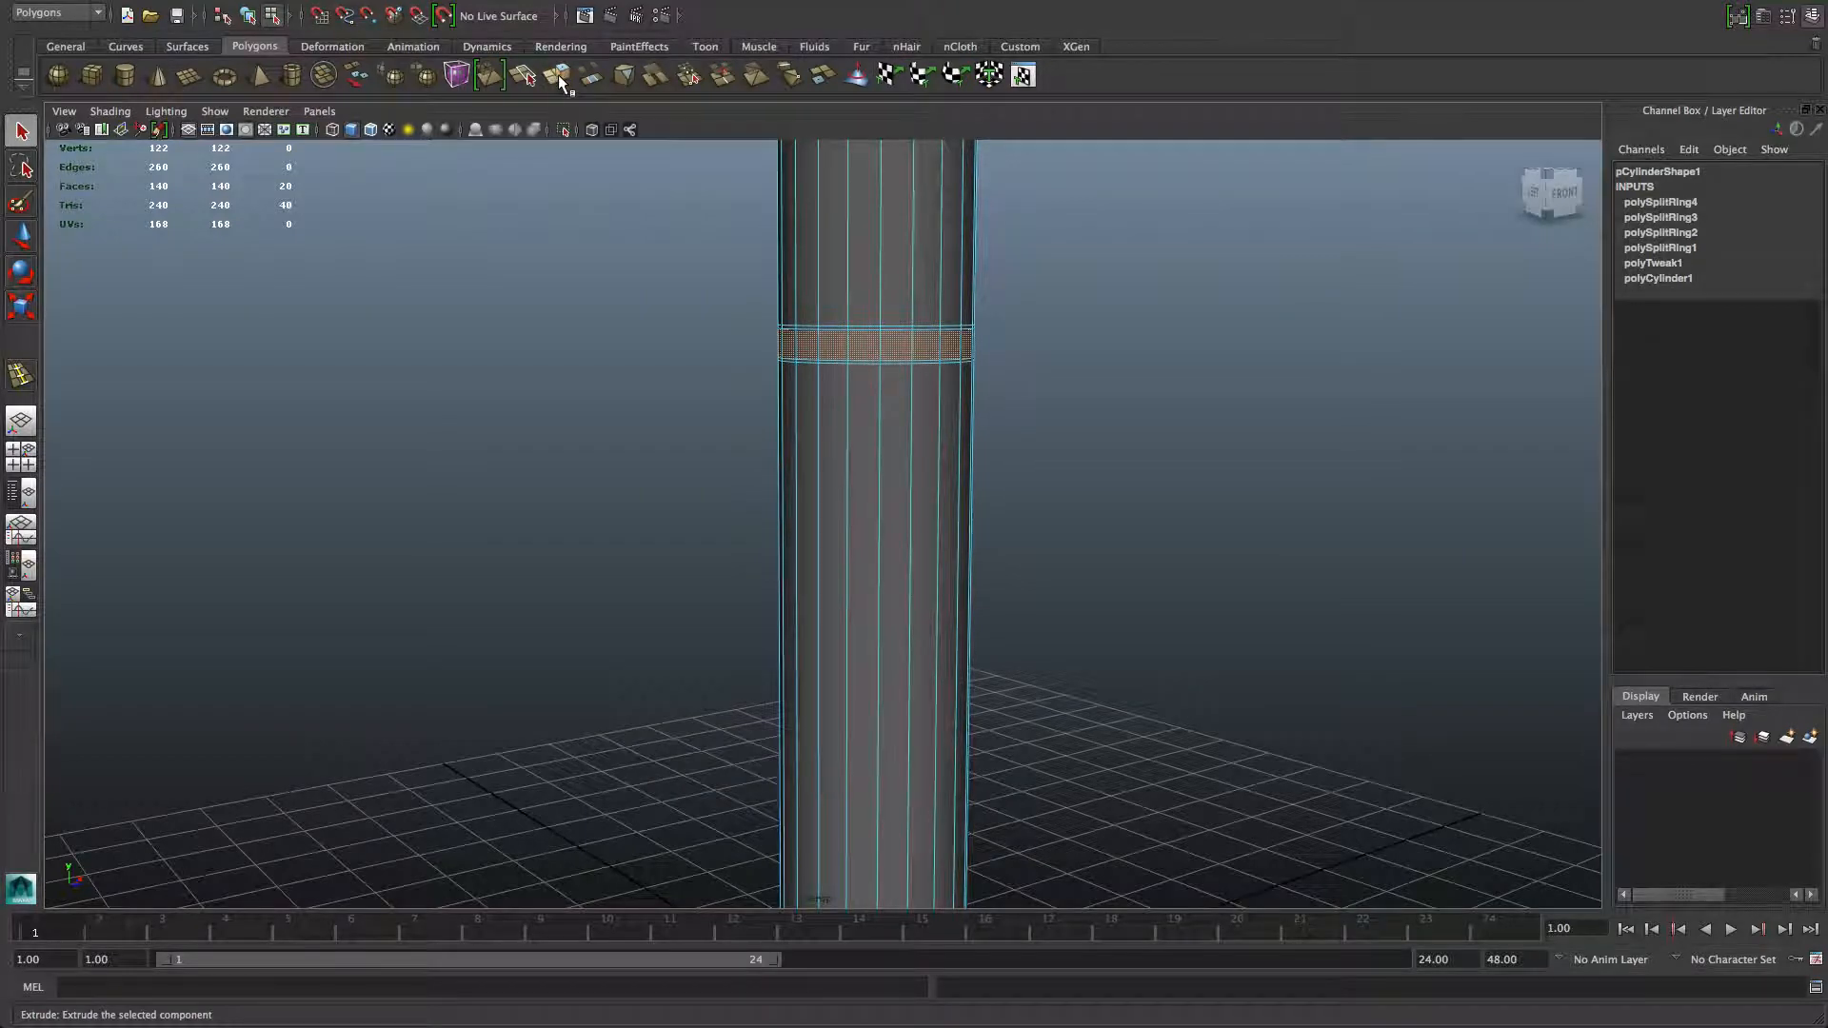
{"action": "left_click", "coordinate": [557, 76]}
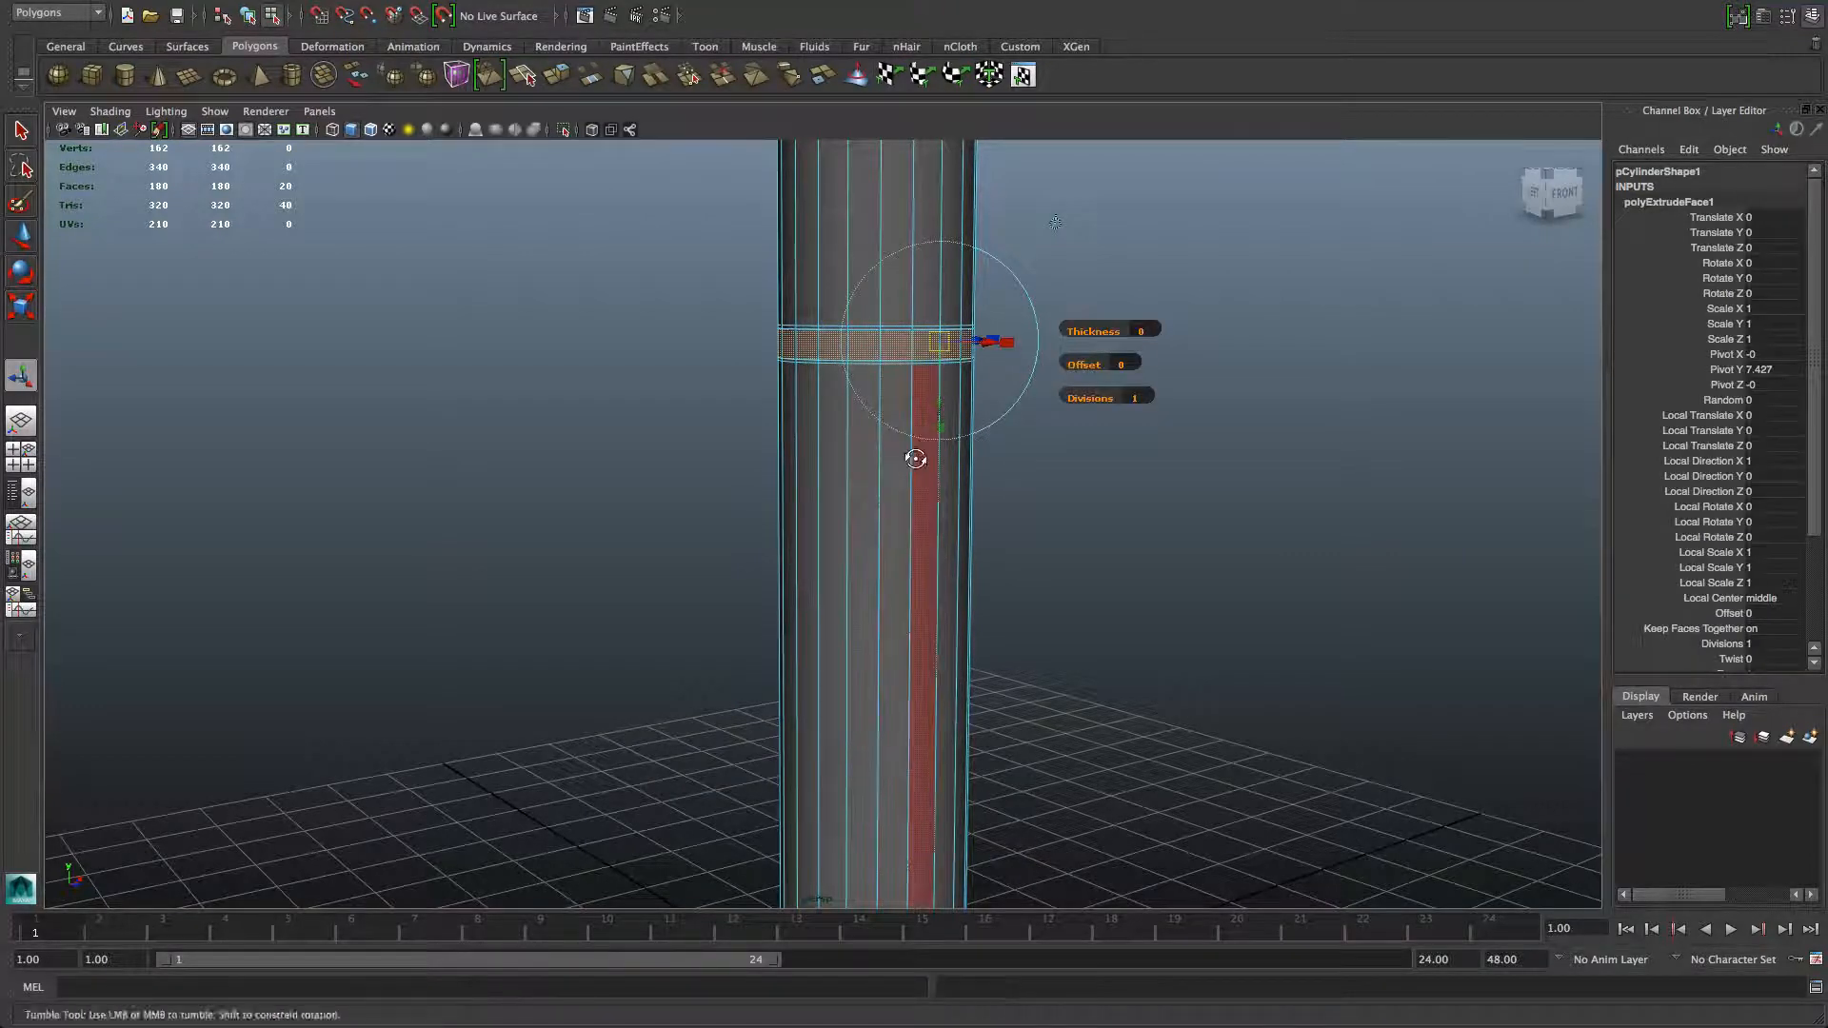
{"action": "left_click_drag", "start_coordinate": [915, 459], "coordinate": [833, 491], "text": "alt"}
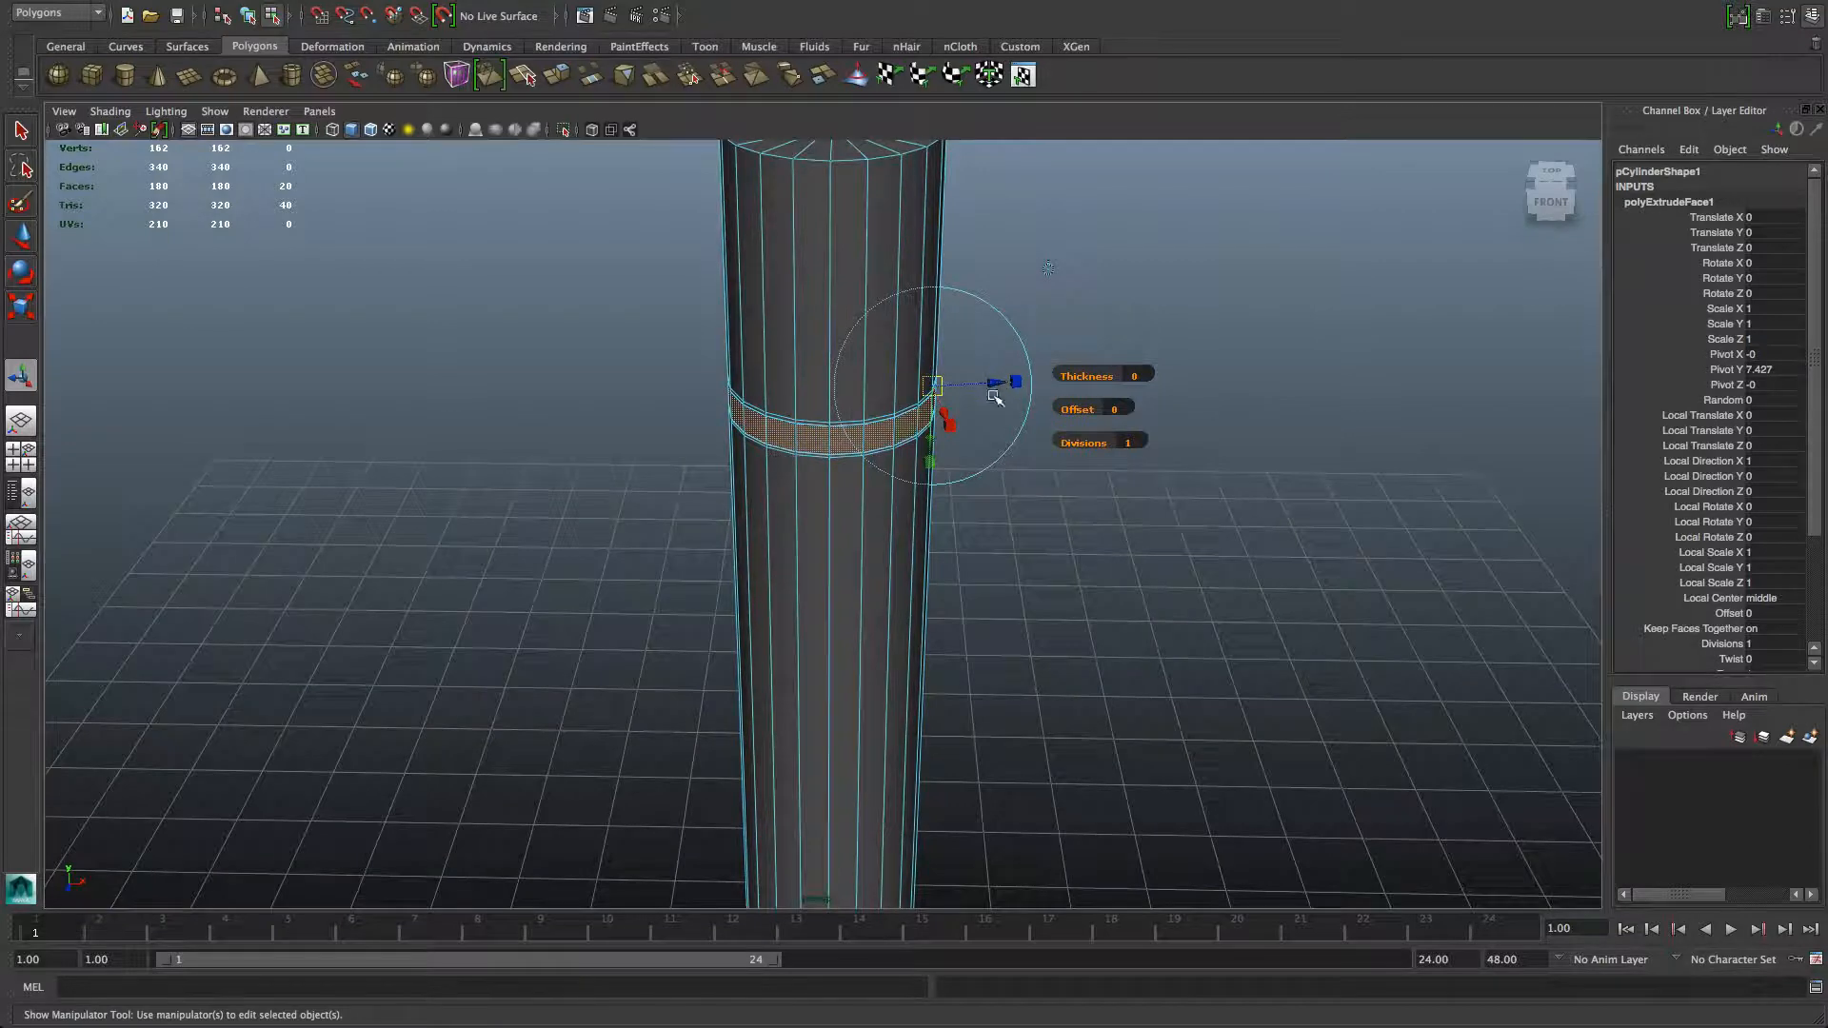
{"action": "mouse_move", "coordinate": [1018, 444]}
{"action": "left_mouse_down", "text": "alt"}
{"action": "mouse_move", "coordinate": [995, 440]}
{"action": "mouse_move", "coordinate": [982, 390]}
{"action": "mouse_move", "coordinate": [1224, 410]}
{"action": "mouse_move", "coordinate": [1041, 477]}
{"action": "mouse_move", "coordinate": [1070, 437]}
{"action": "mouse_move", "coordinate": [1008, 453]}
{"action": "left_mouse_up", "text": "alt"}
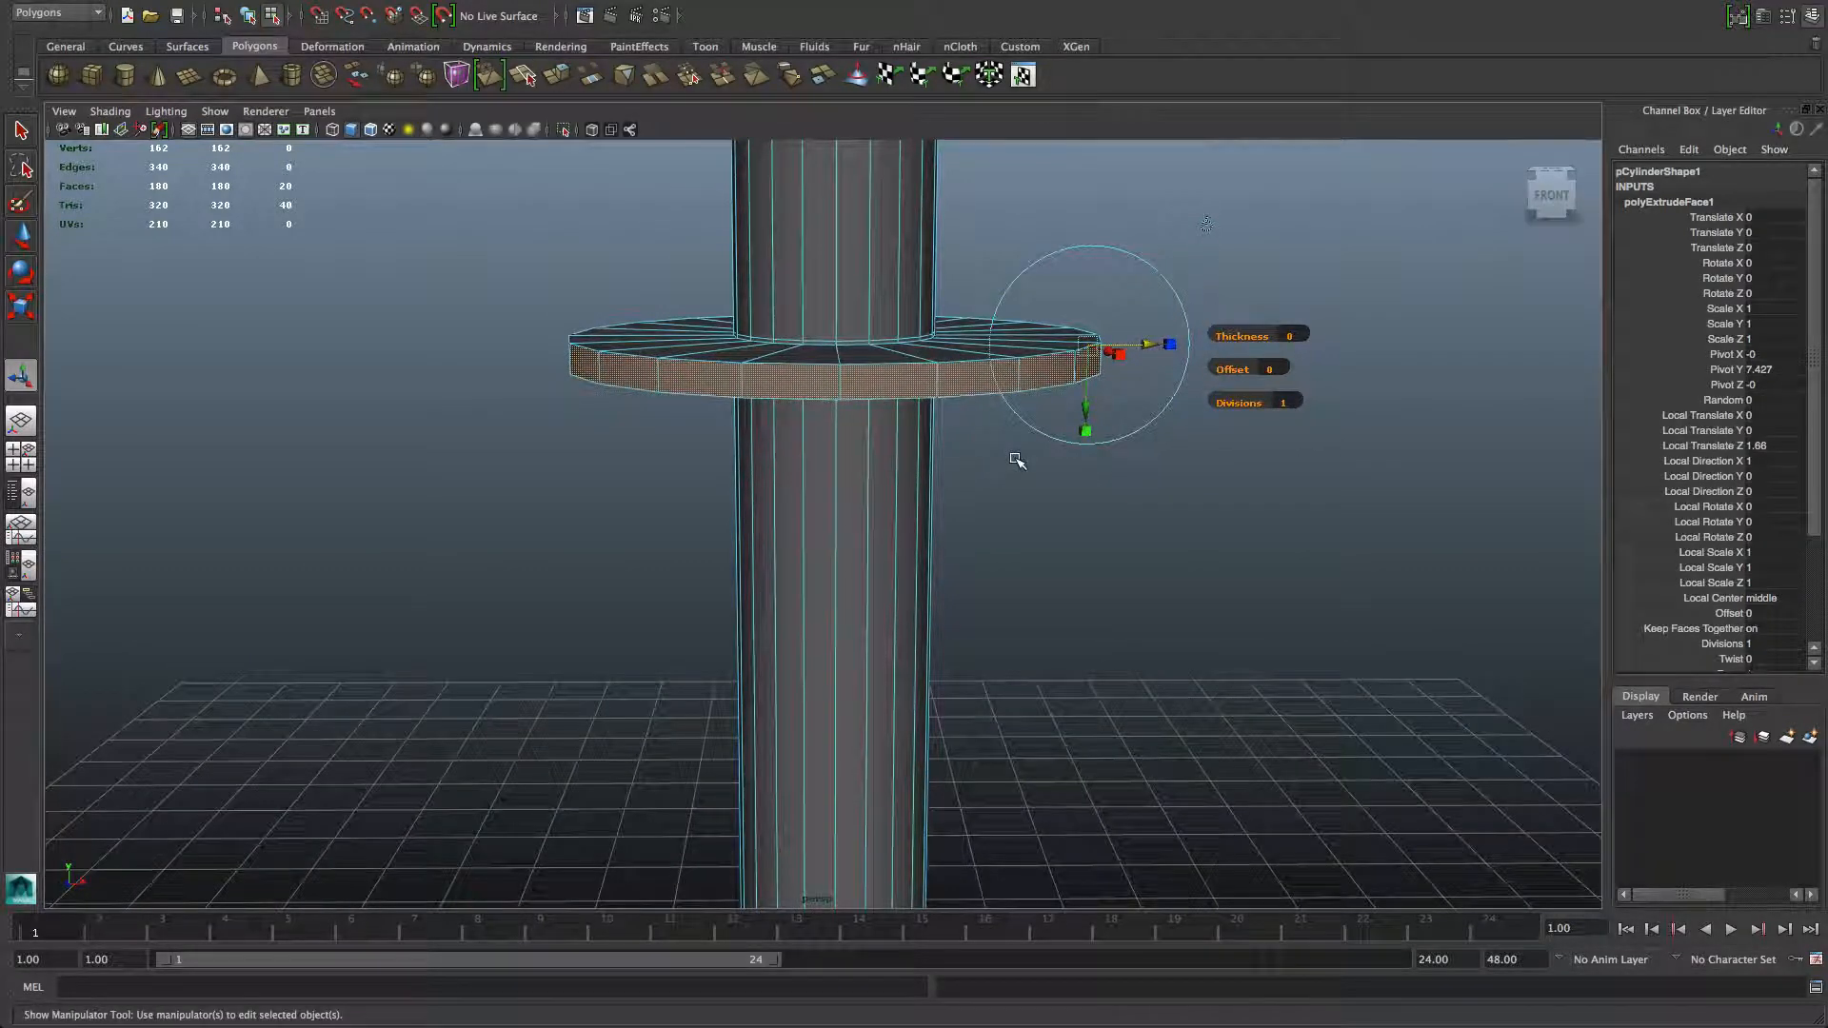
Step: Insert two support edge loops around the disc's outer rim, one close to its upper edge and one close to its lower edge
{"action": "key", "text": "F8"}
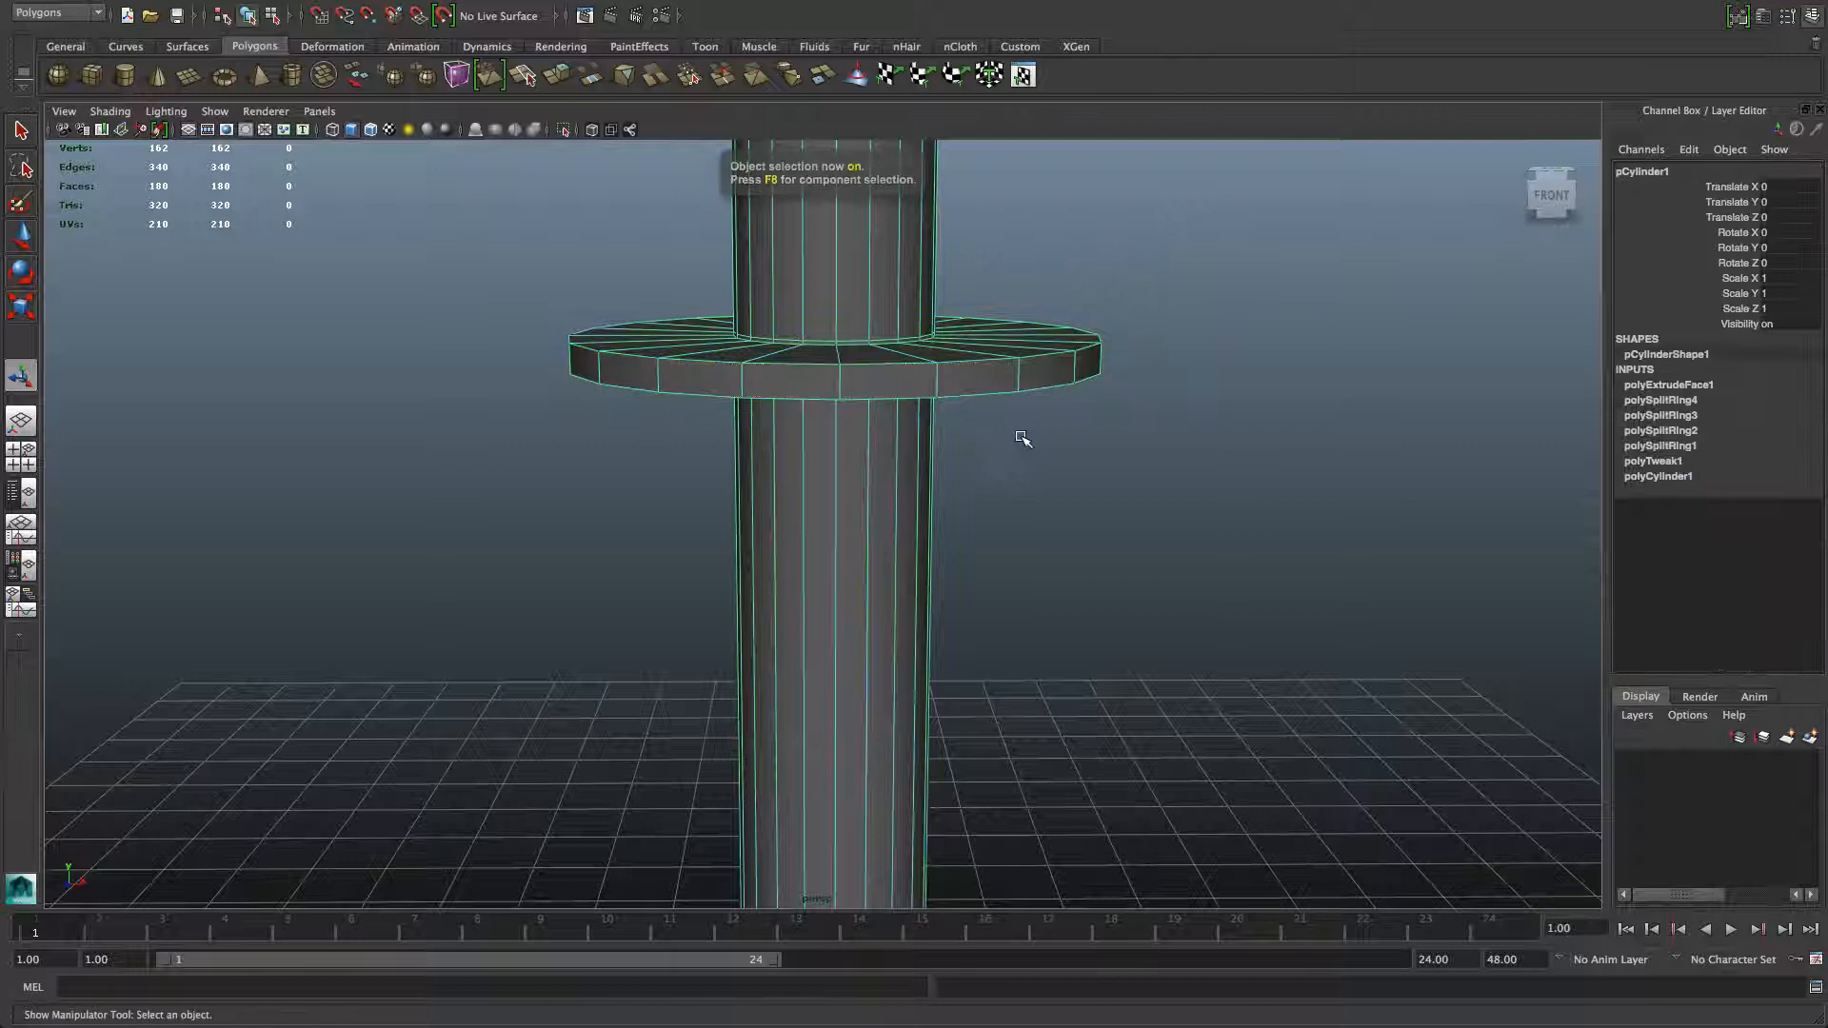
{"action": "right_click", "coordinate": [1018, 367], "text": "shift"}
{"action": "left_click", "coordinate": [938, 379]}
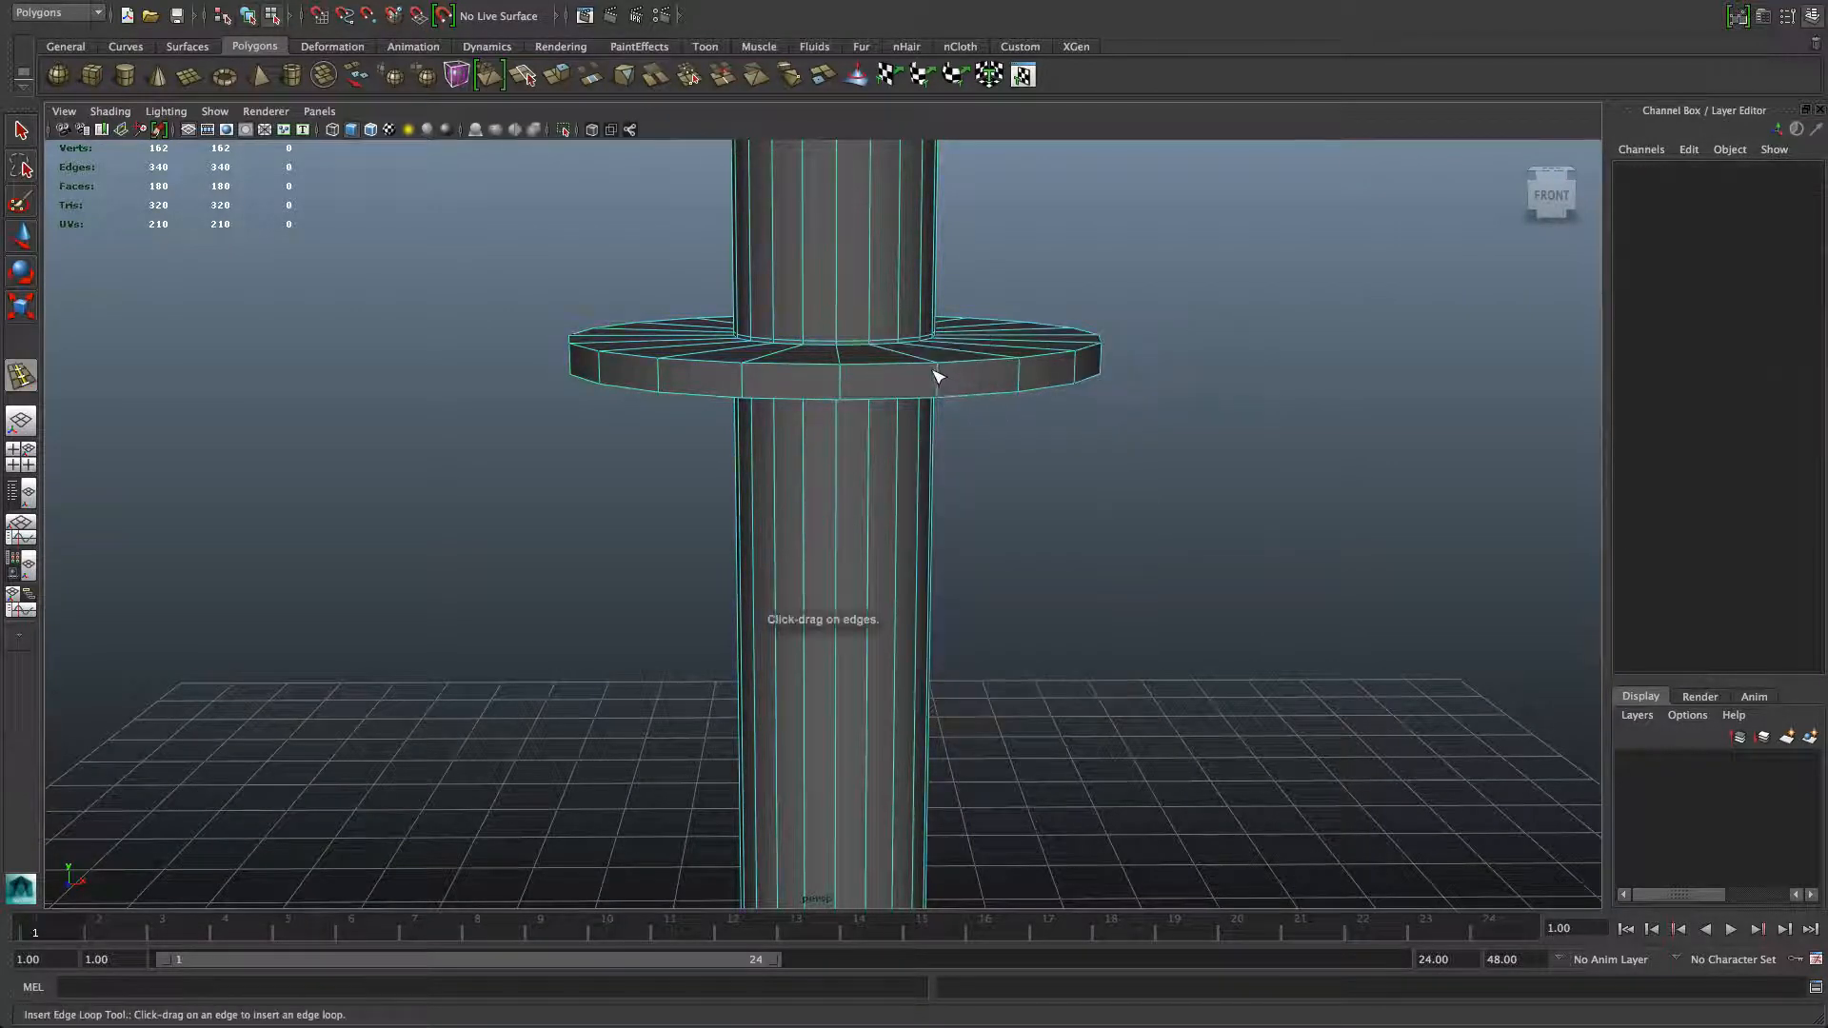
{"action": "left_click", "coordinate": [942, 374]}
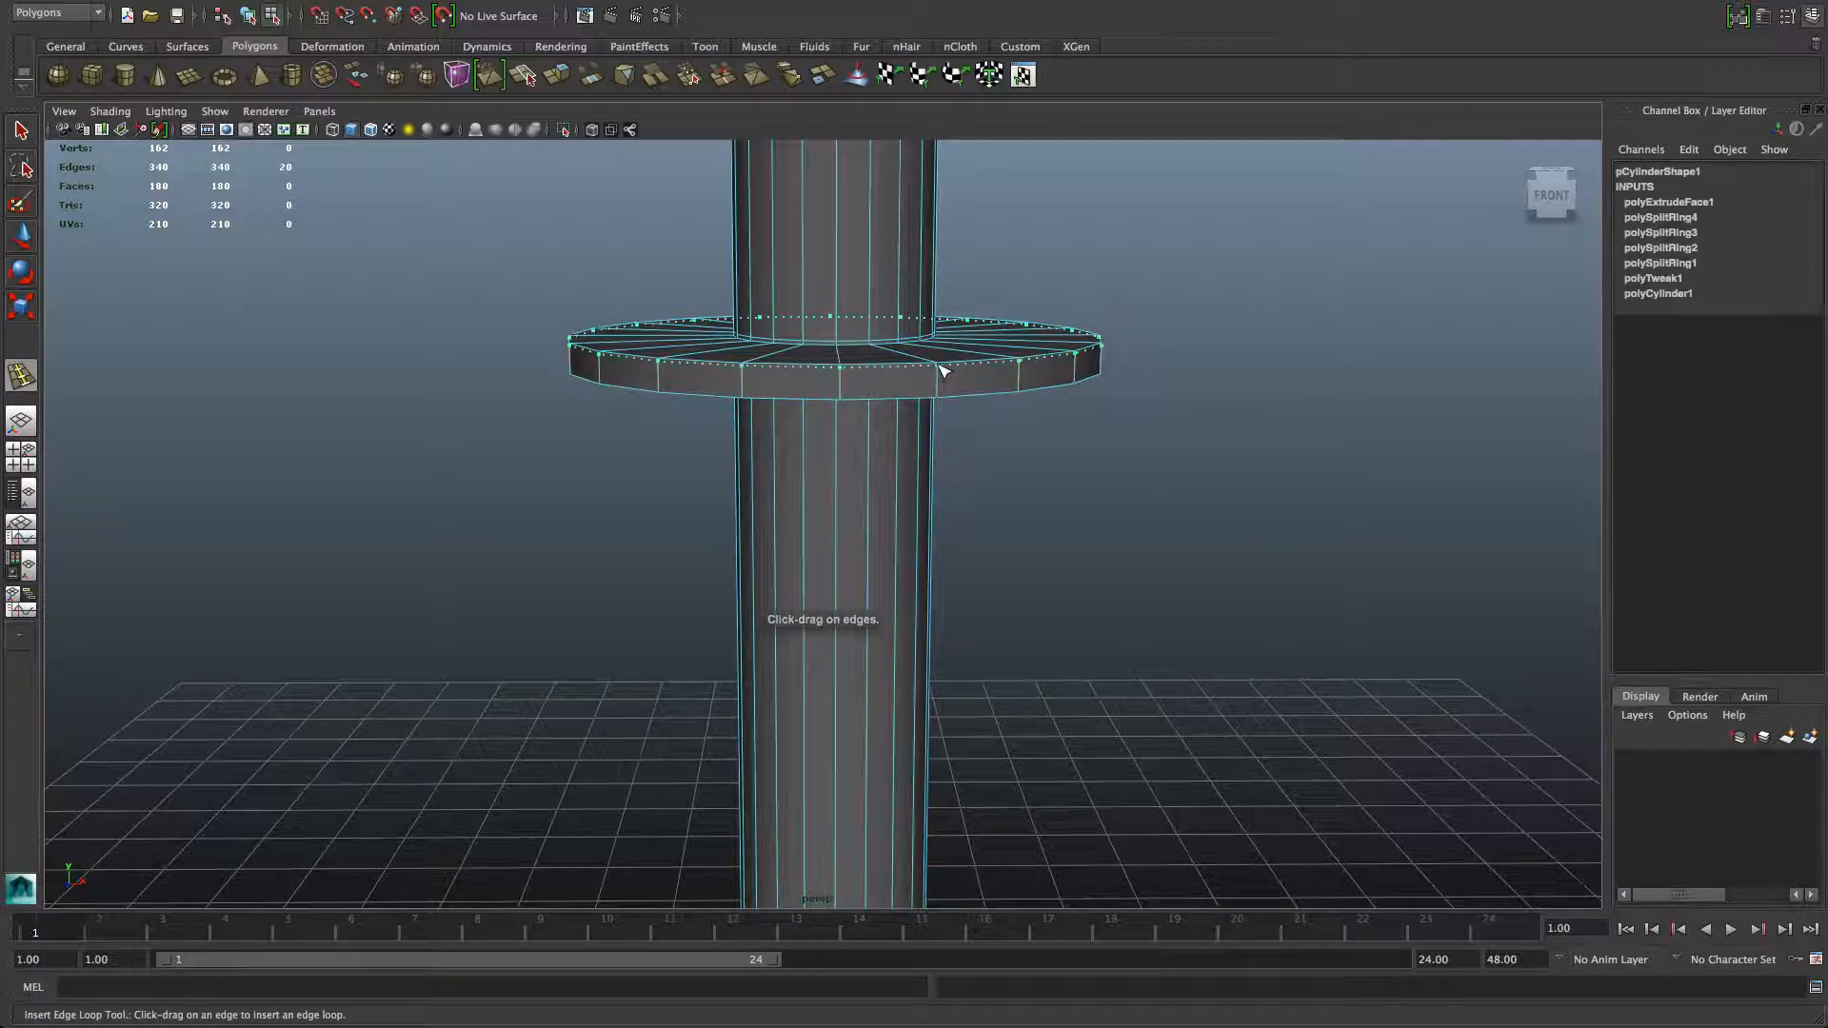
{"action": "left_click", "coordinate": [939, 394]}
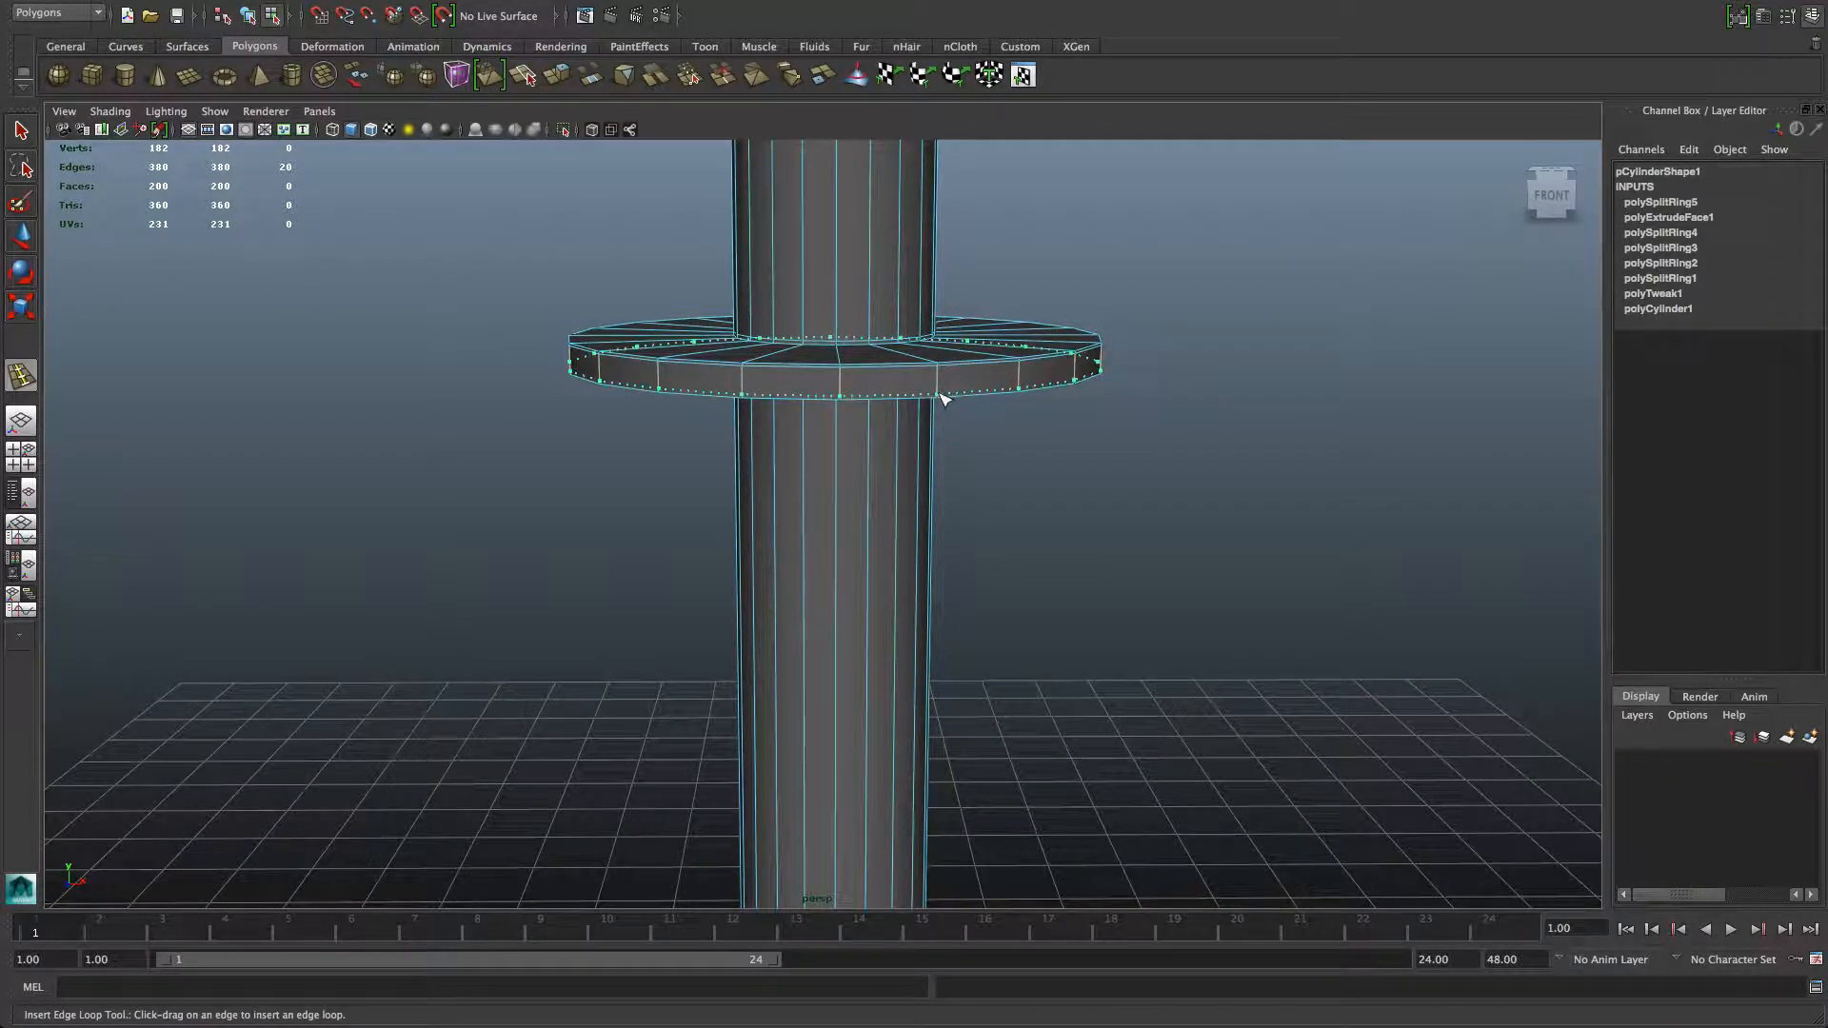
Step: Insert a support edge loop on the disc's flat upper surface, close to its outer edge
{"action": "left_click_drag", "start_coordinate": [939, 403], "coordinate": [933, 443], "text": "alt"}
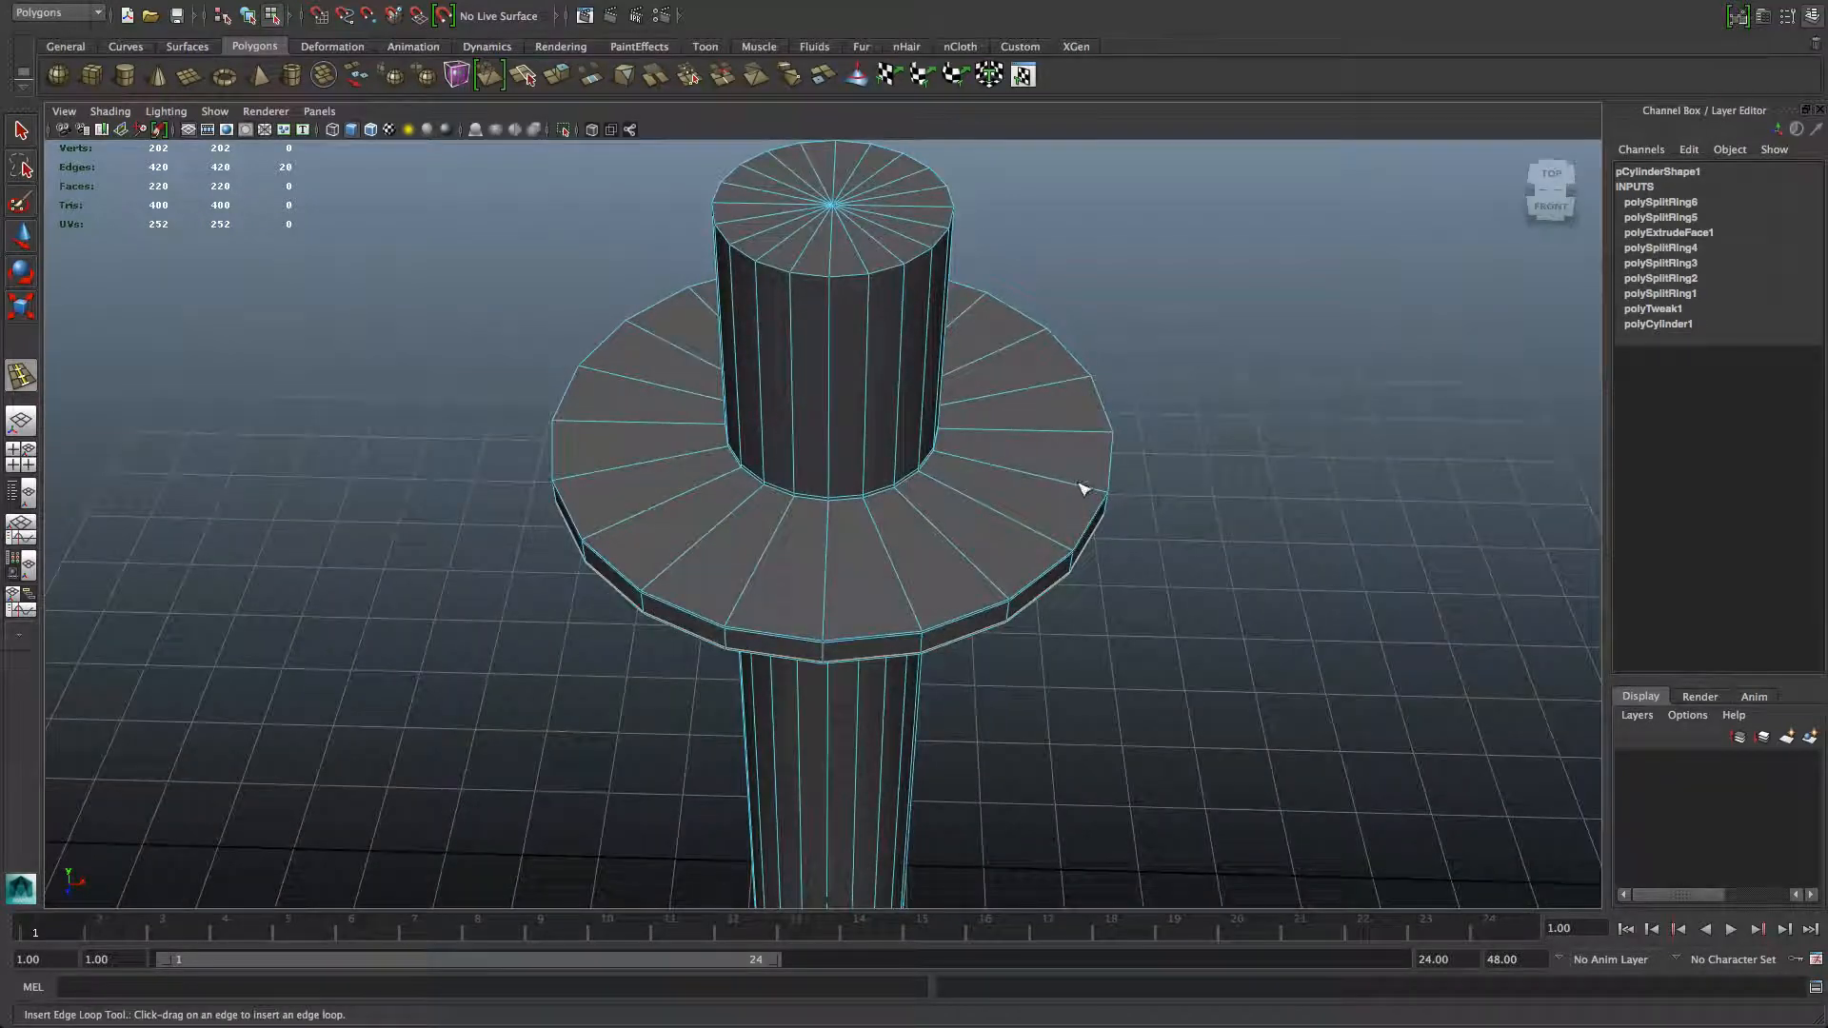
{"action": "left_click_drag", "start_coordinate": [1088, 492], "coordinate": [1105, 502]}
{"action": "left_click_drag", "start_coordinate": [1106, 502], "coordinate": [889, 332], "text": "alt"}
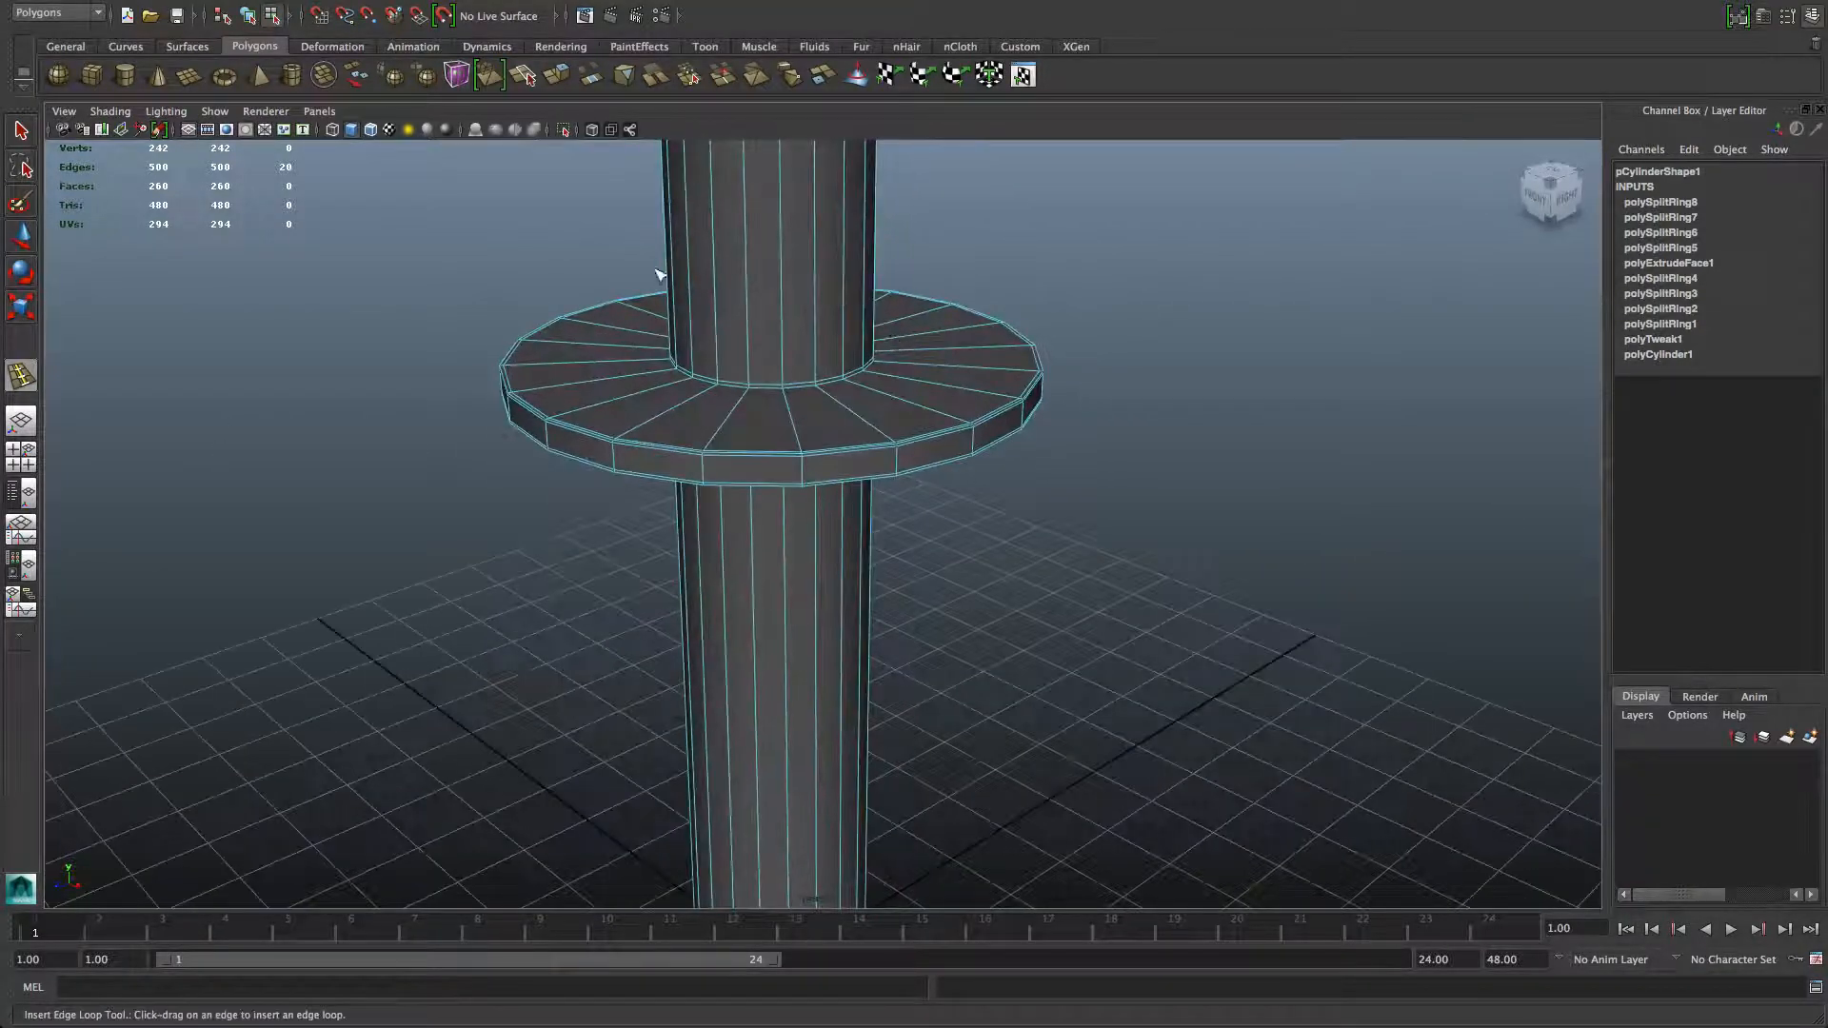
Step: Select the edge loop around the column's bottom end and bevel it
{"action": "left_click_drag", "start_coordinate": [657, 273], "coordinate": [812, 407], "text": "alt"}
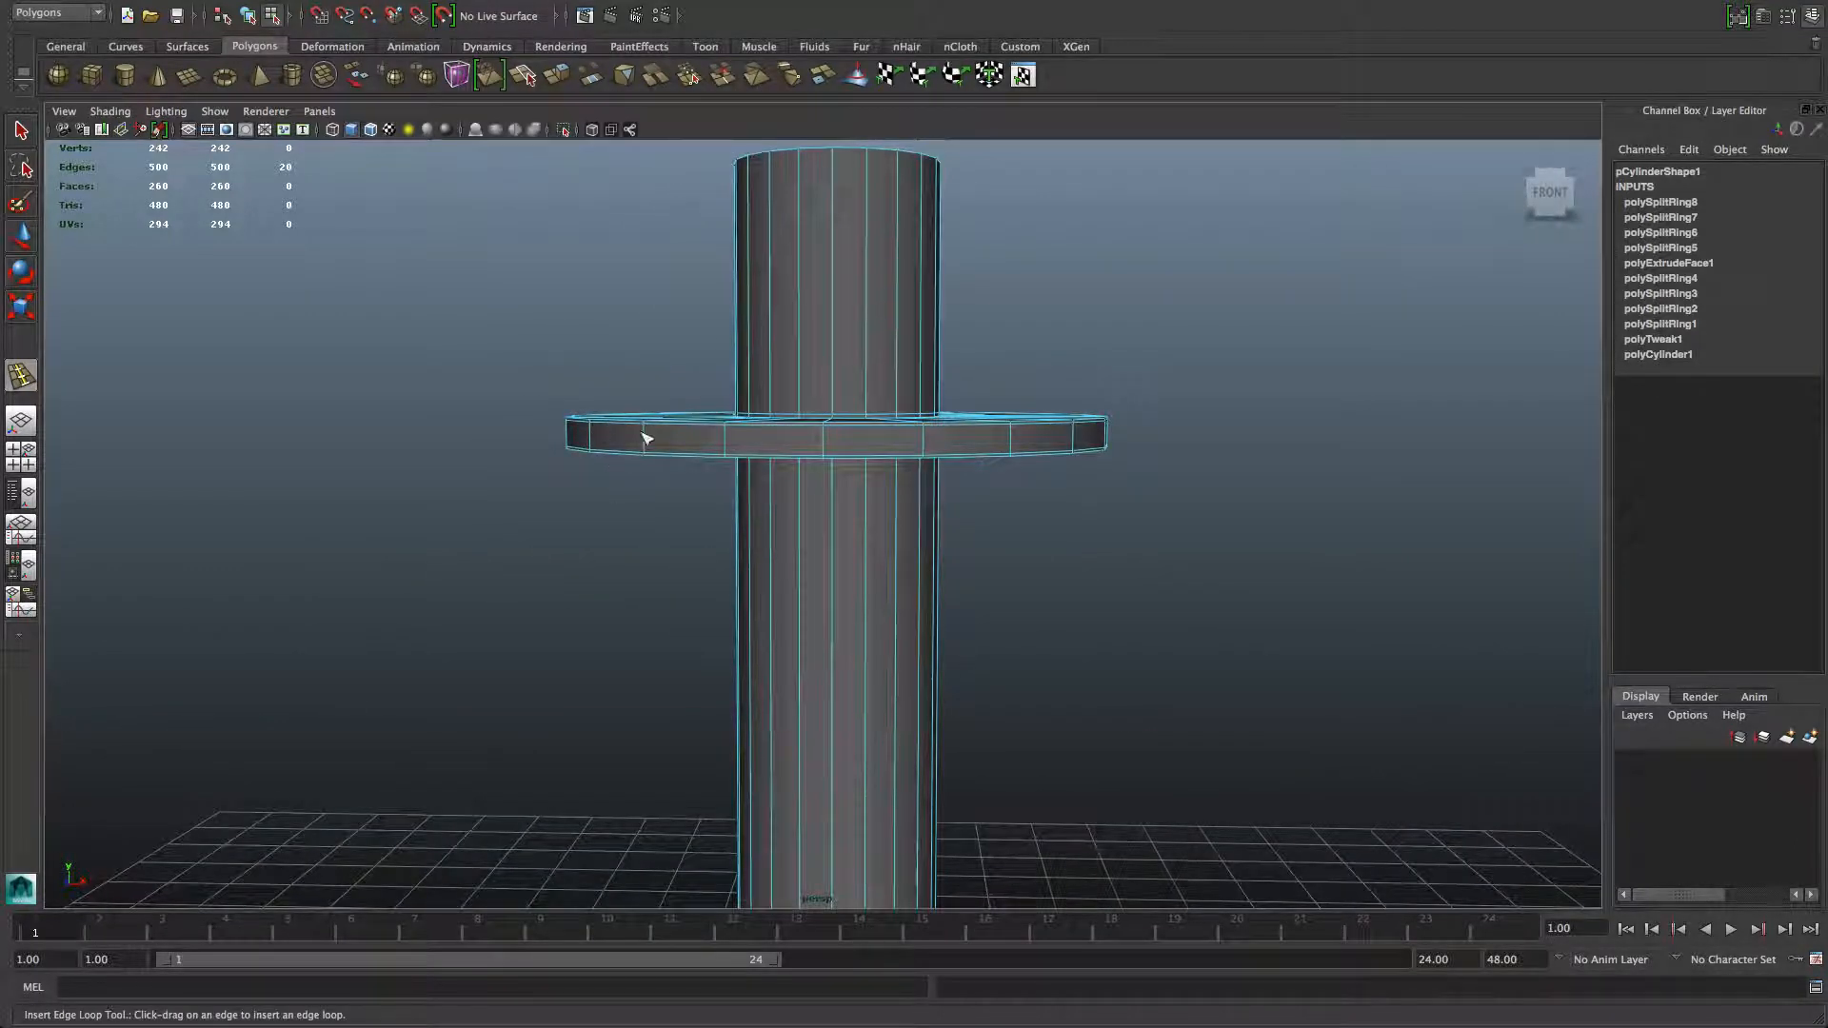
{"action": "left_click_drag", "start_coordinate": [643, 438], "coordinate": [651, 438], "text": "alt"}
{"action": "middle_click_drag", "start_coordinate": [653, 460], "coordinate": [615, 482], "text": "alt"}
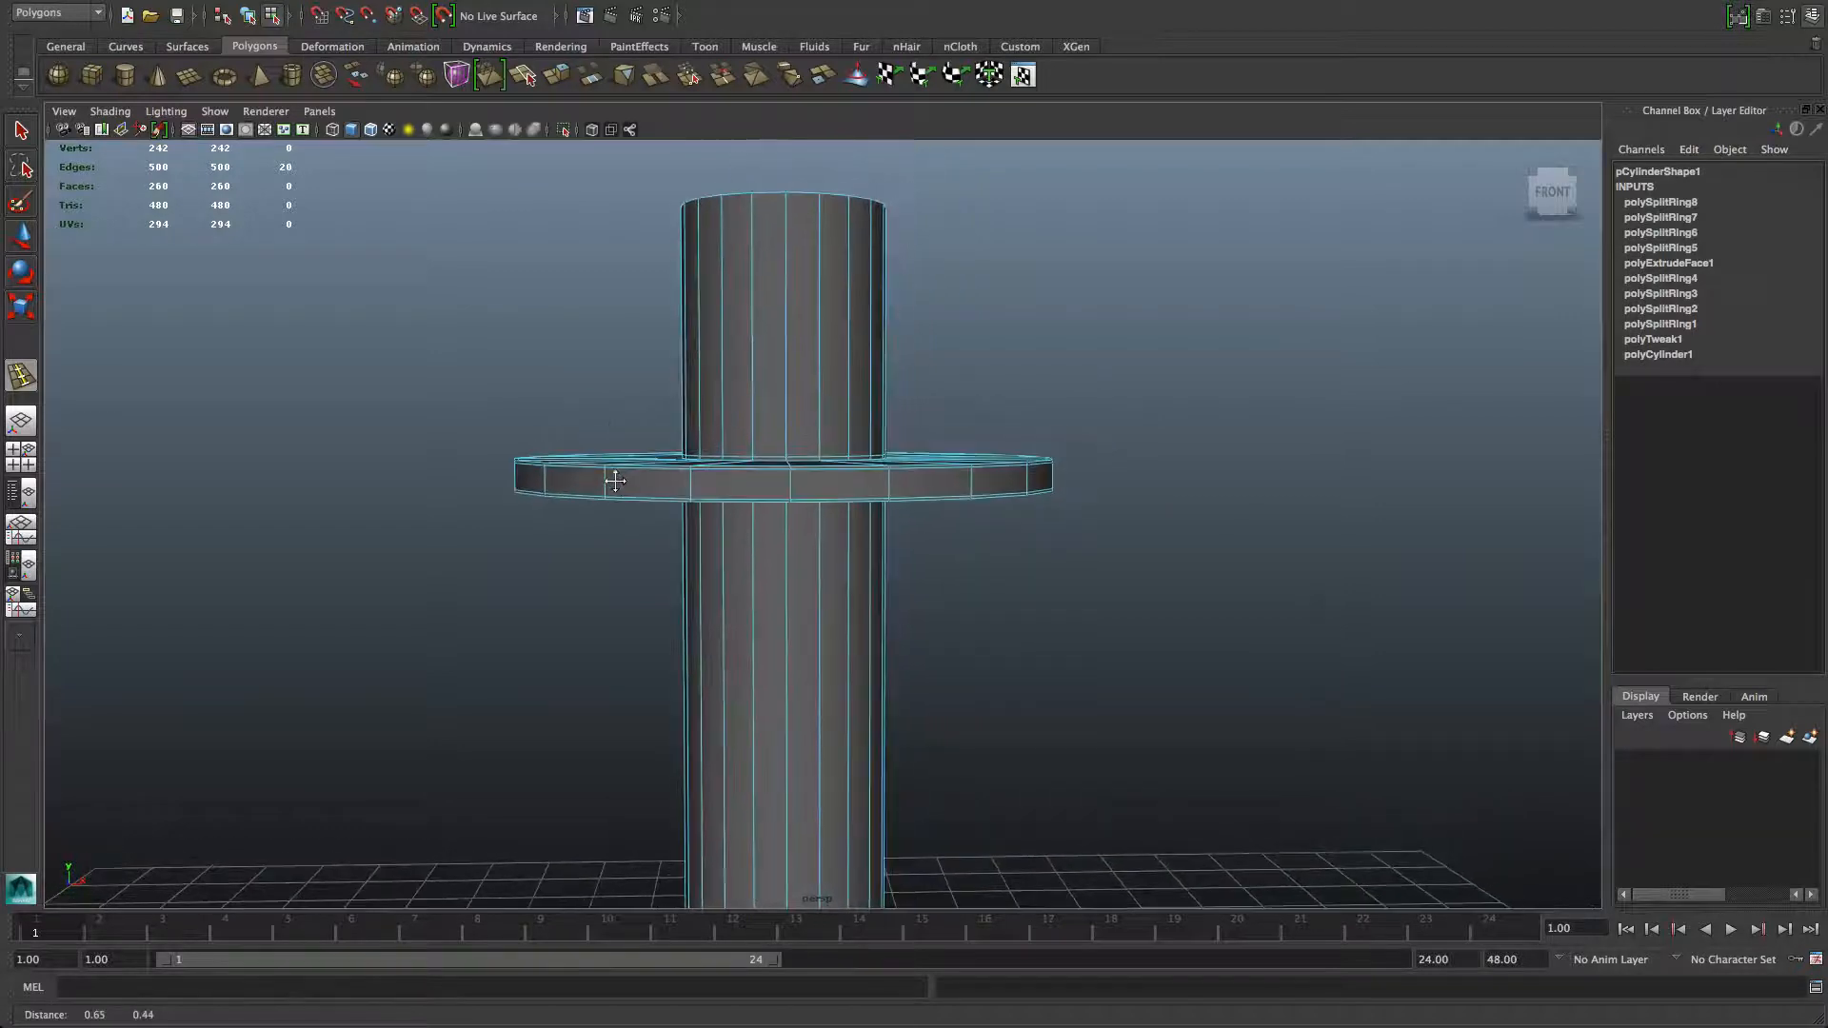
{"action": "left_click_drag", "start_coordinate": [615, 482], "coordinate": [639, 477], "text": "alt"}
{"action": "right_click_drag", "start_coordinate": [859, 444], "coordinate": [637, 447], "text": "alt"}
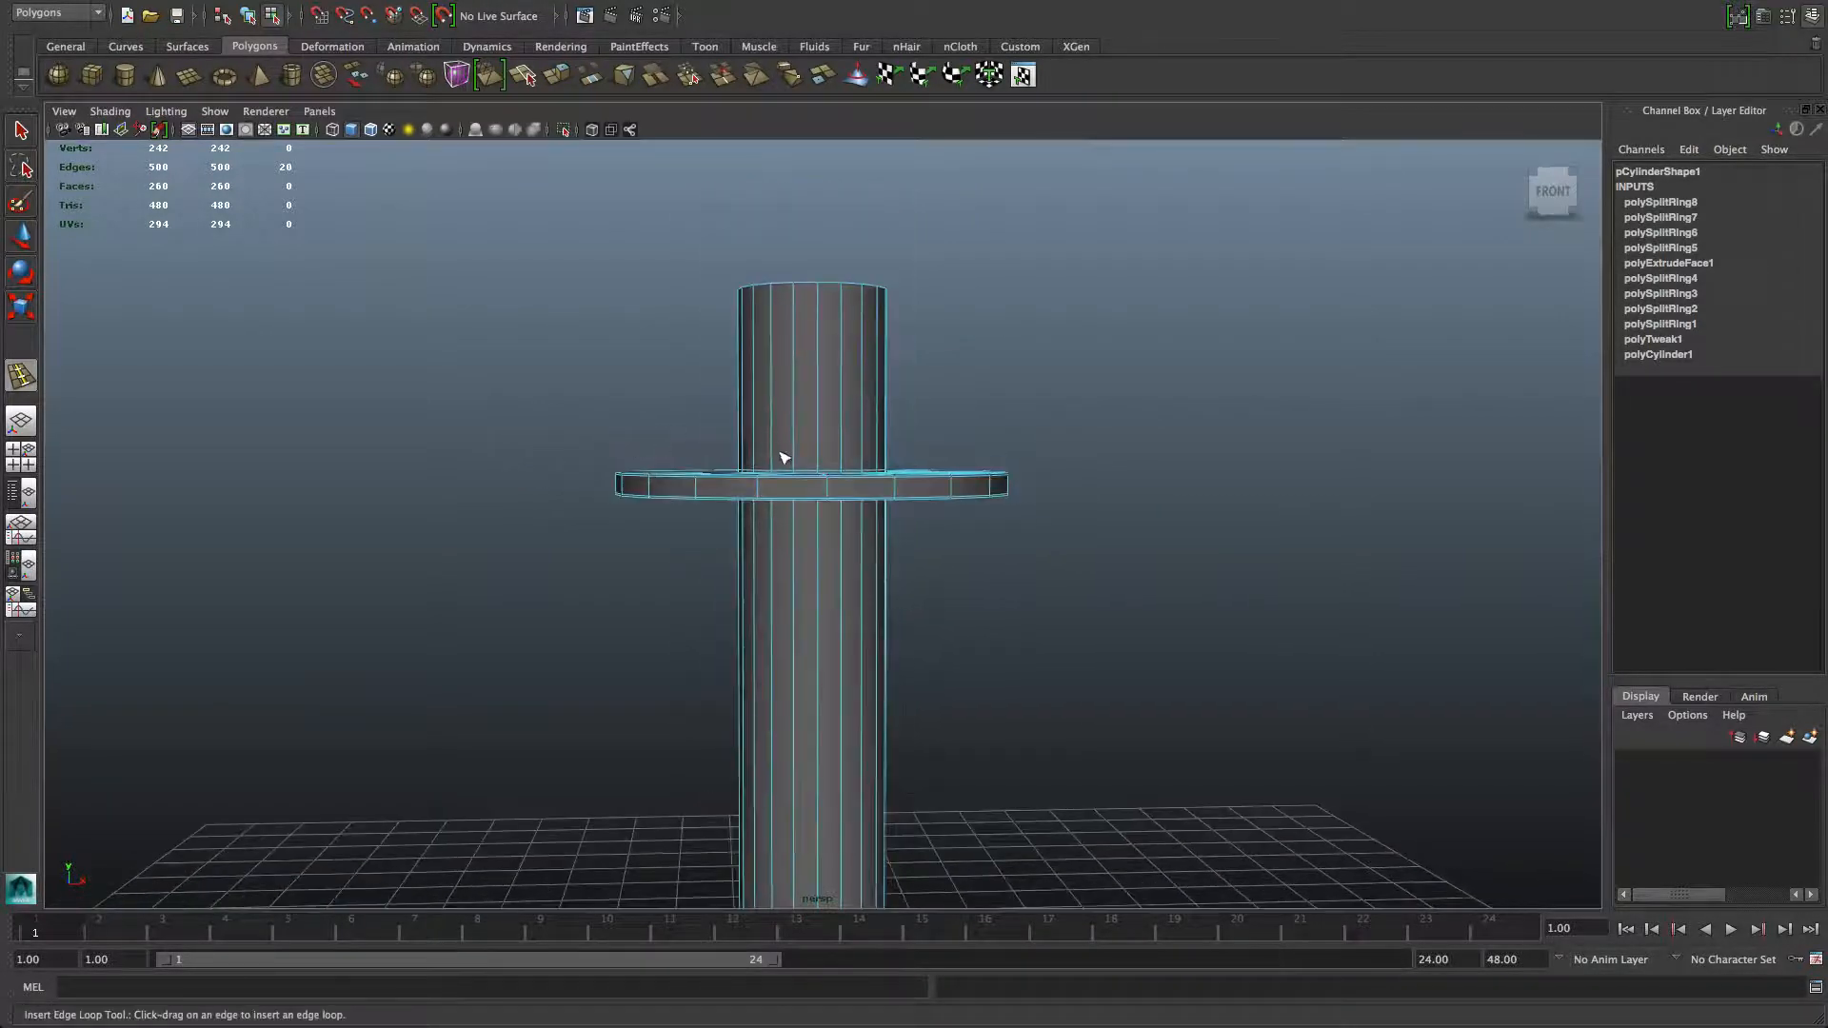
{"action": "middle_click_drag", "start_coordinate": [783, 458], "coordinate": [808, 315], "text": "alt"}
{"action": "middle_click_drag", "start_coordinate": [800, 494], "coordinate": [850, 301], "text": "alt"}
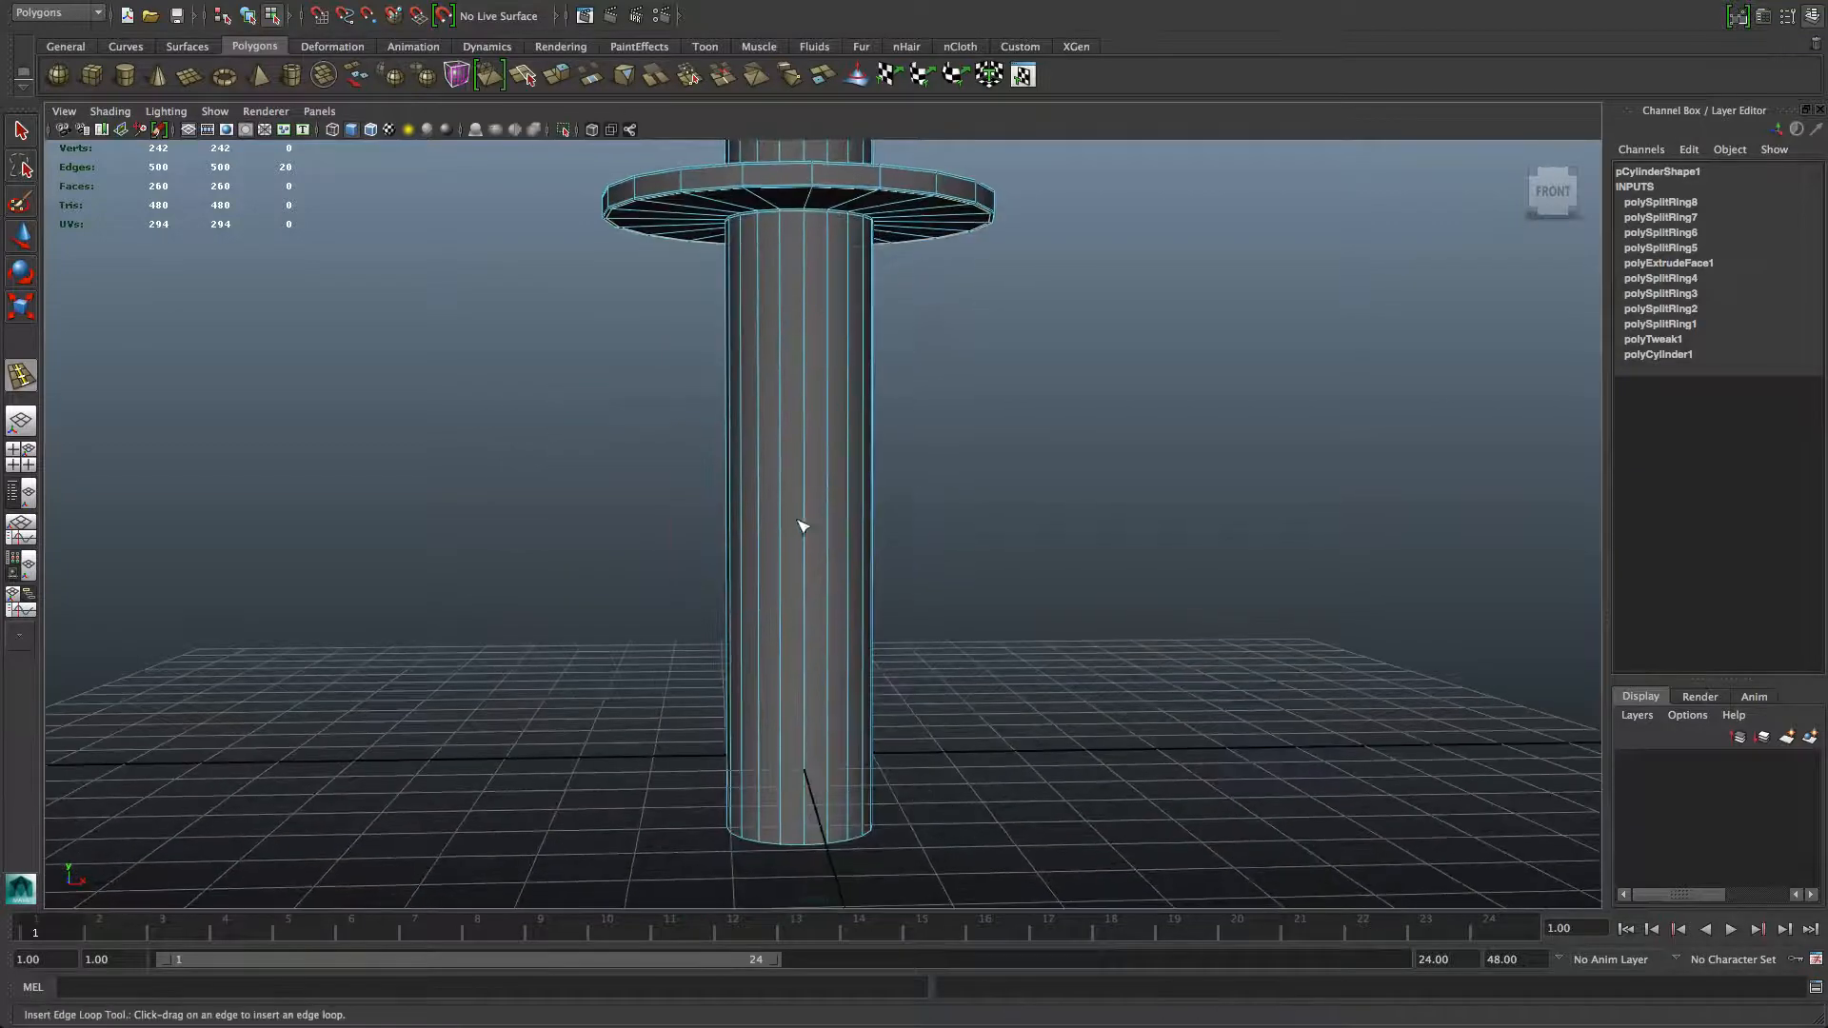
{"action": "left_click_drag", "start_coordinate": [802, 527], "coordinate": [766, 457], "text": "alt"}
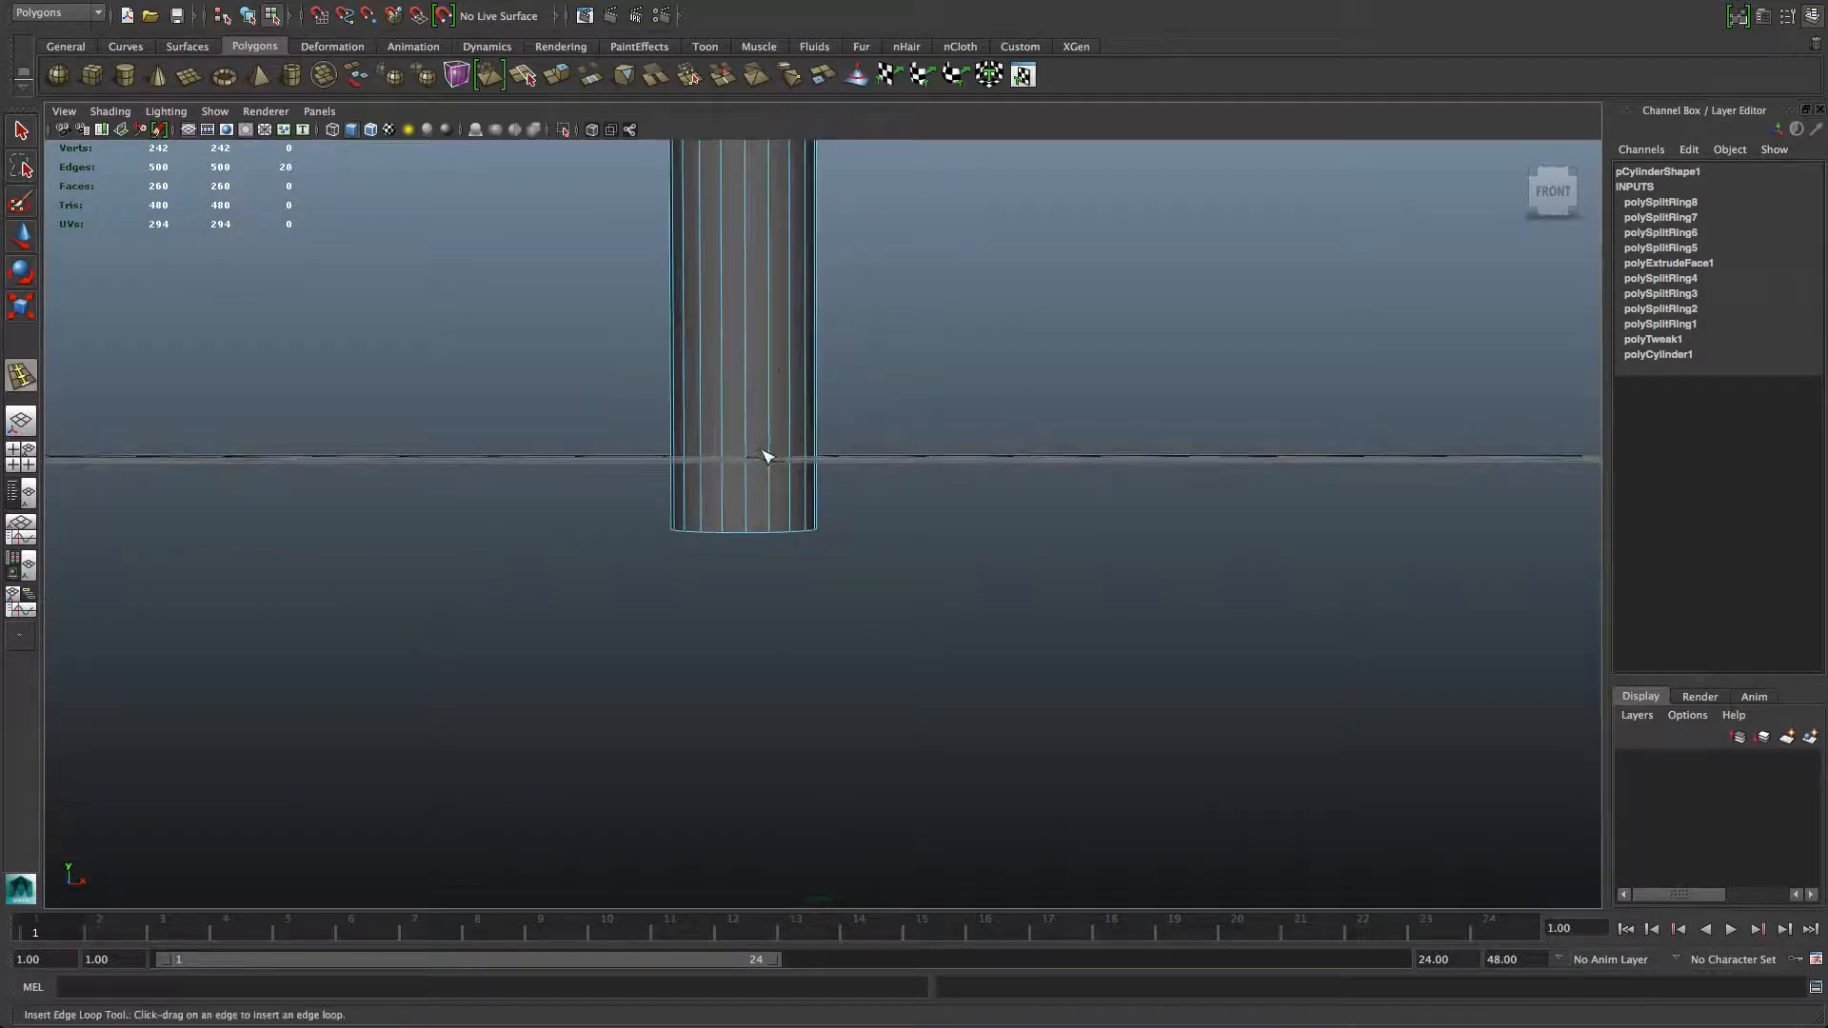
{"action": "right_click_drag", "start_coordinate": [778, 356], "coordinate": [787, 332]}
{"action": "key", "text": "q"}
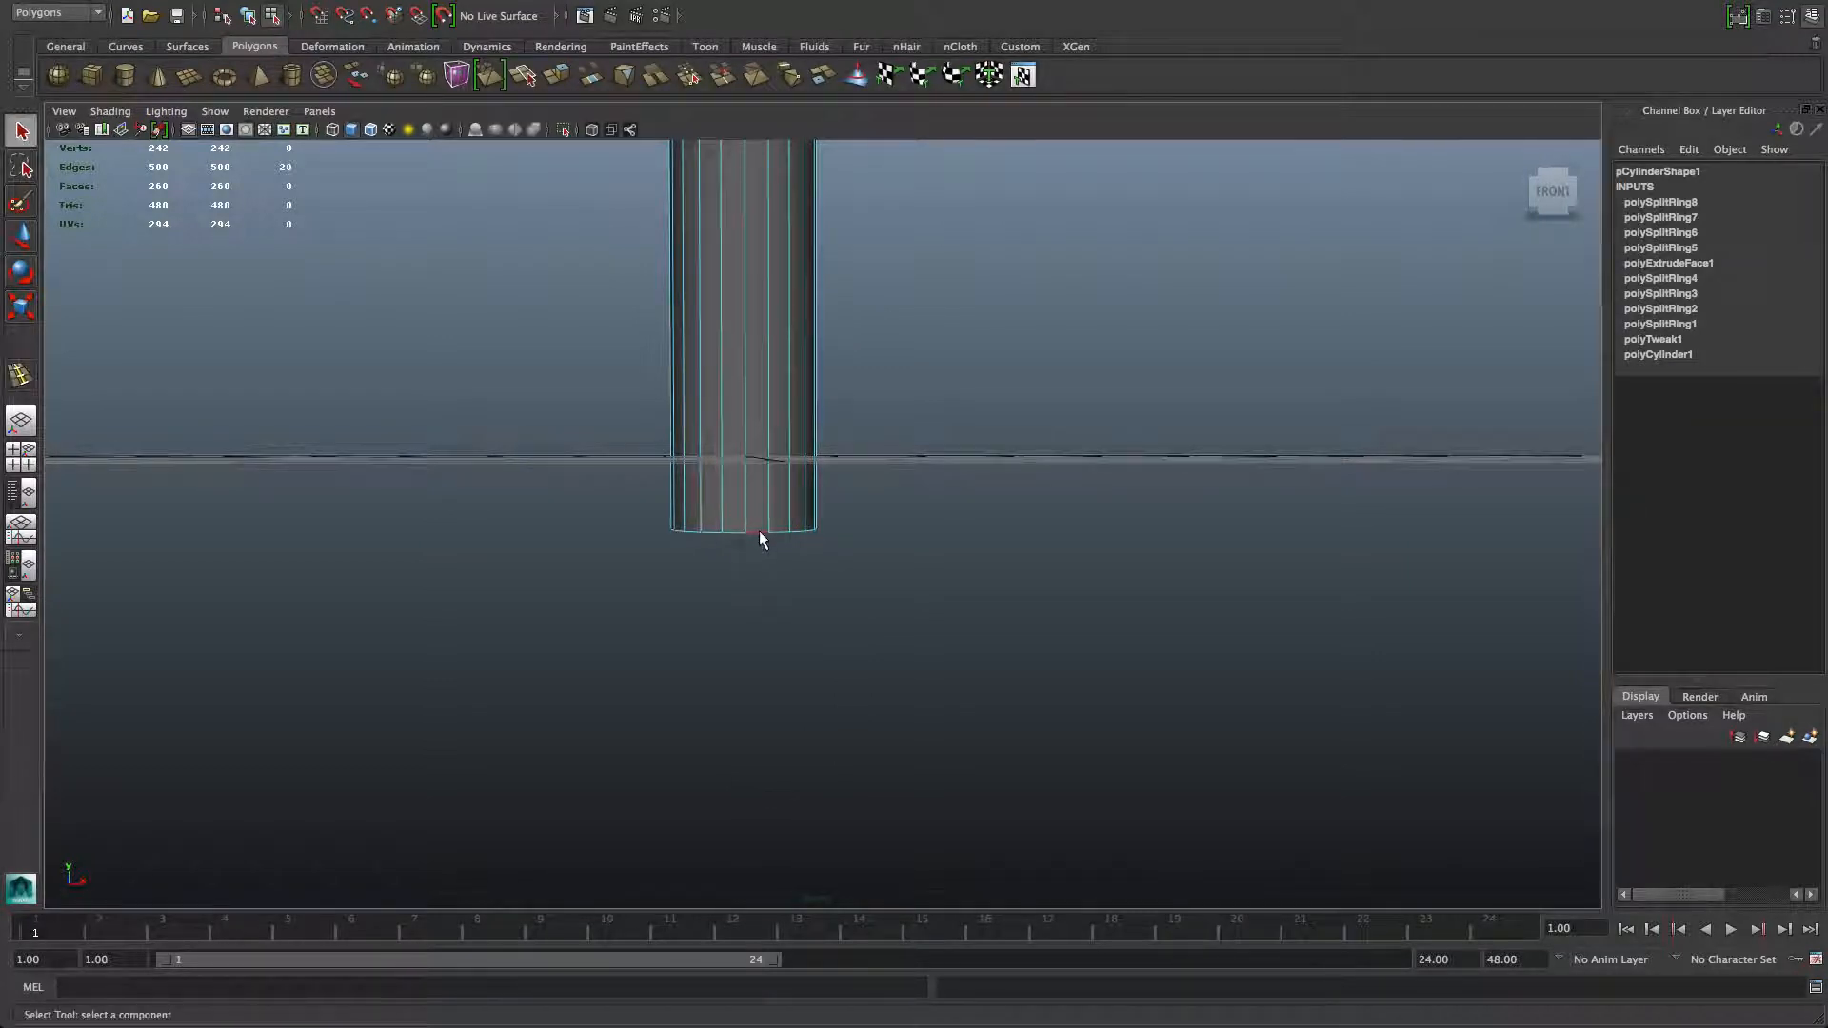
{"action": "left_click_drag", "start_coordinate": [759, 530], "coordinate": [1012, 555], "text": "alt"}
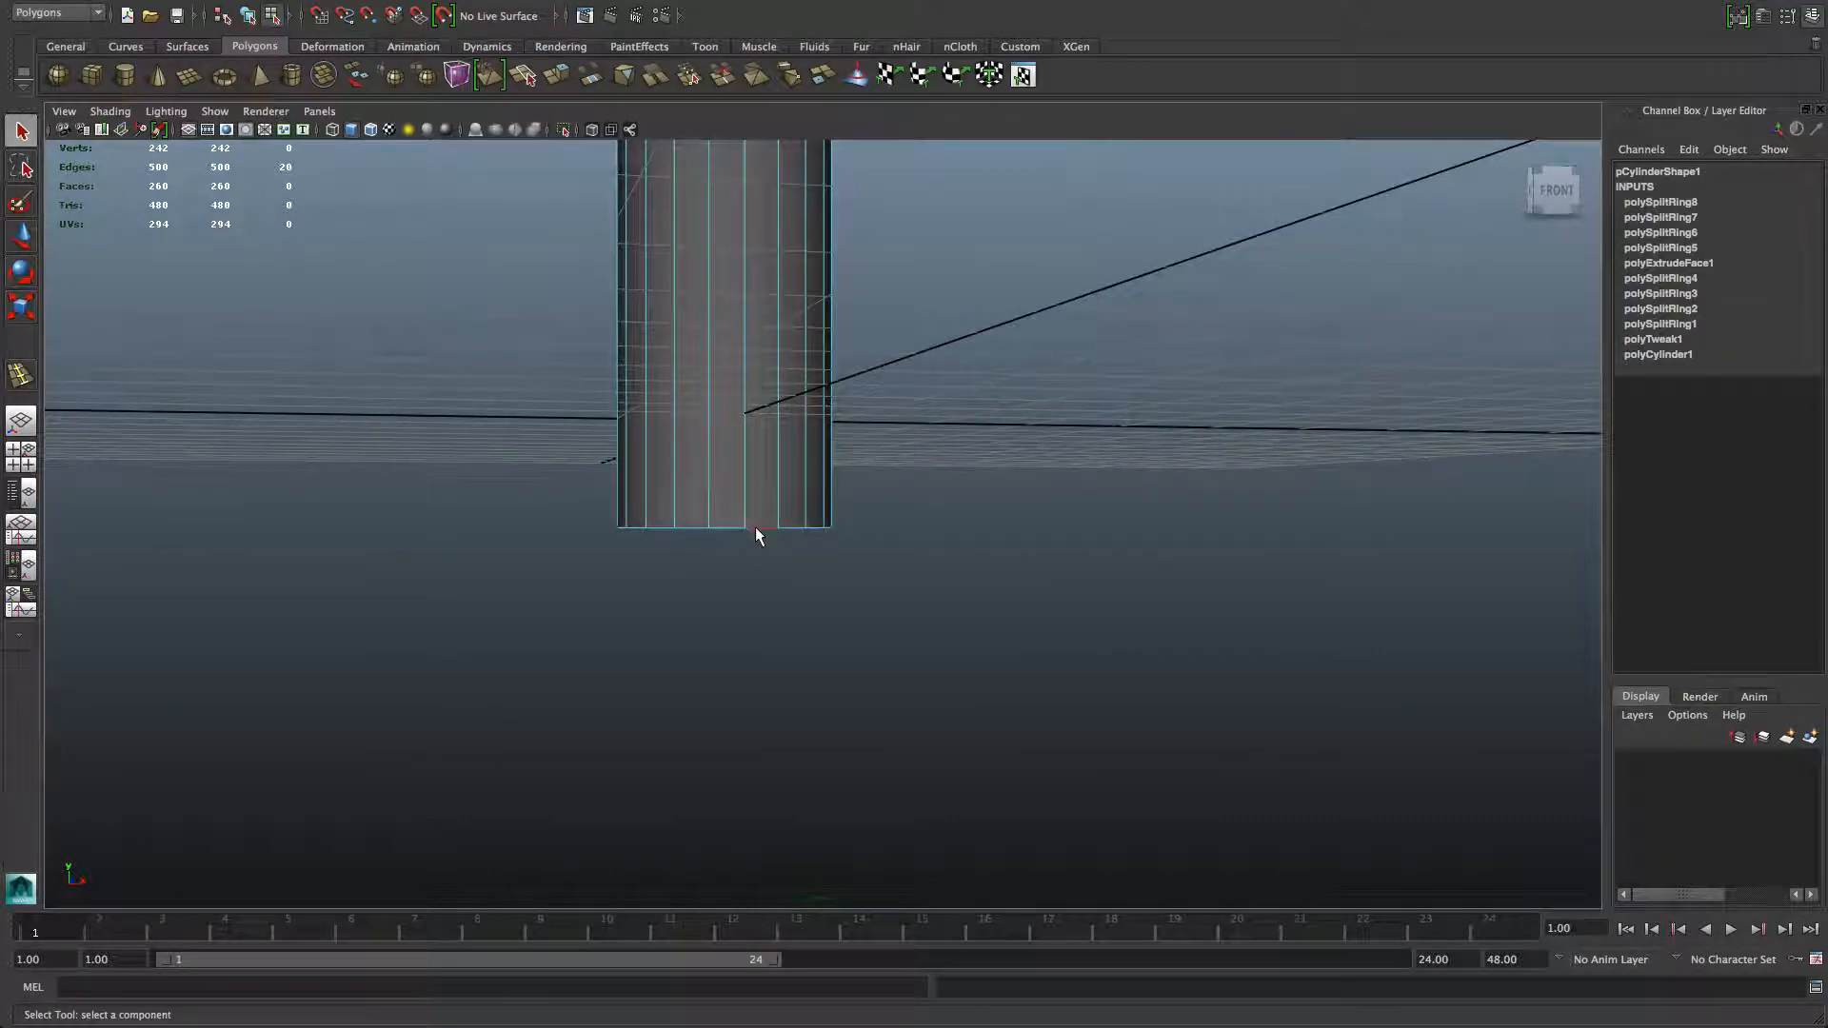
{"action": "left_click_drag", "start_coordinate": [757, 580], "coordinate": [702, 569], "text": "alt"}
{"action": "middle_click_drag", "start_coordinate": [739, 285], "coordinate": [816, 472], "text": "alt"}
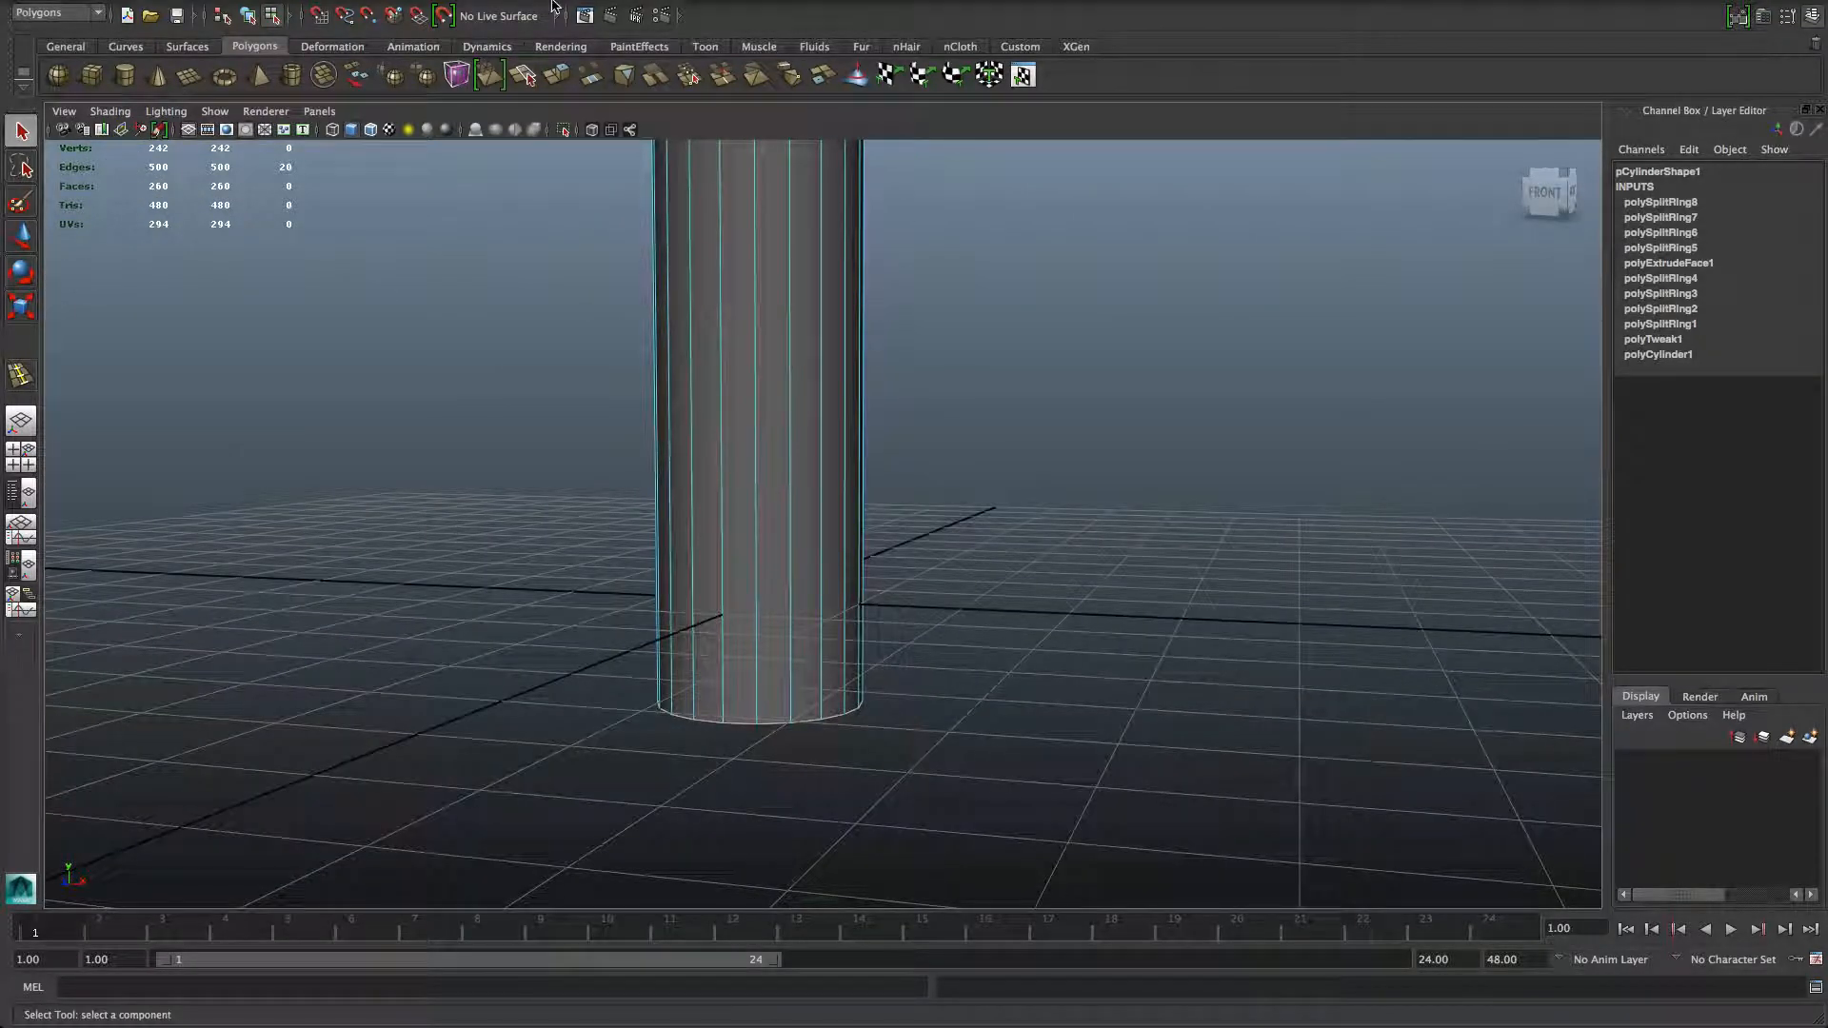
{"action": "right_click", "coordinate": [858, 552], "text": "shift"}
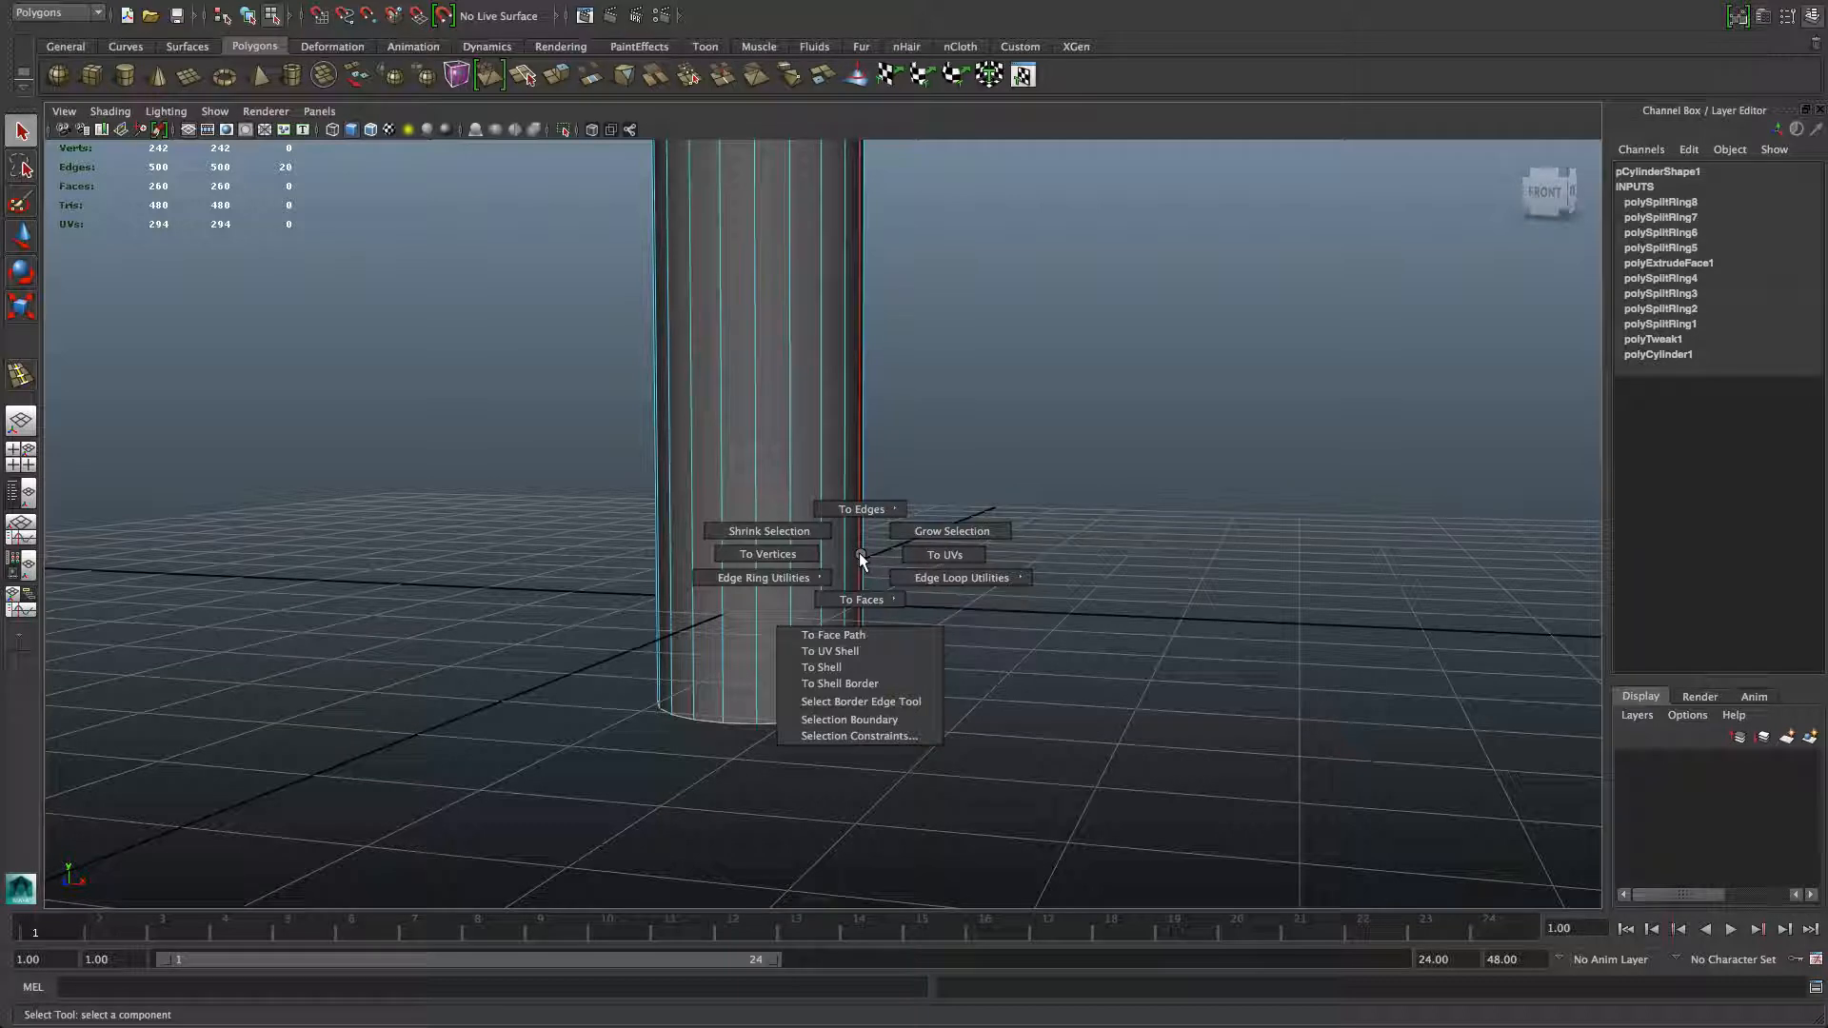
{"action": "right_click", "coordinate": [859, 553], "text": "shift"}
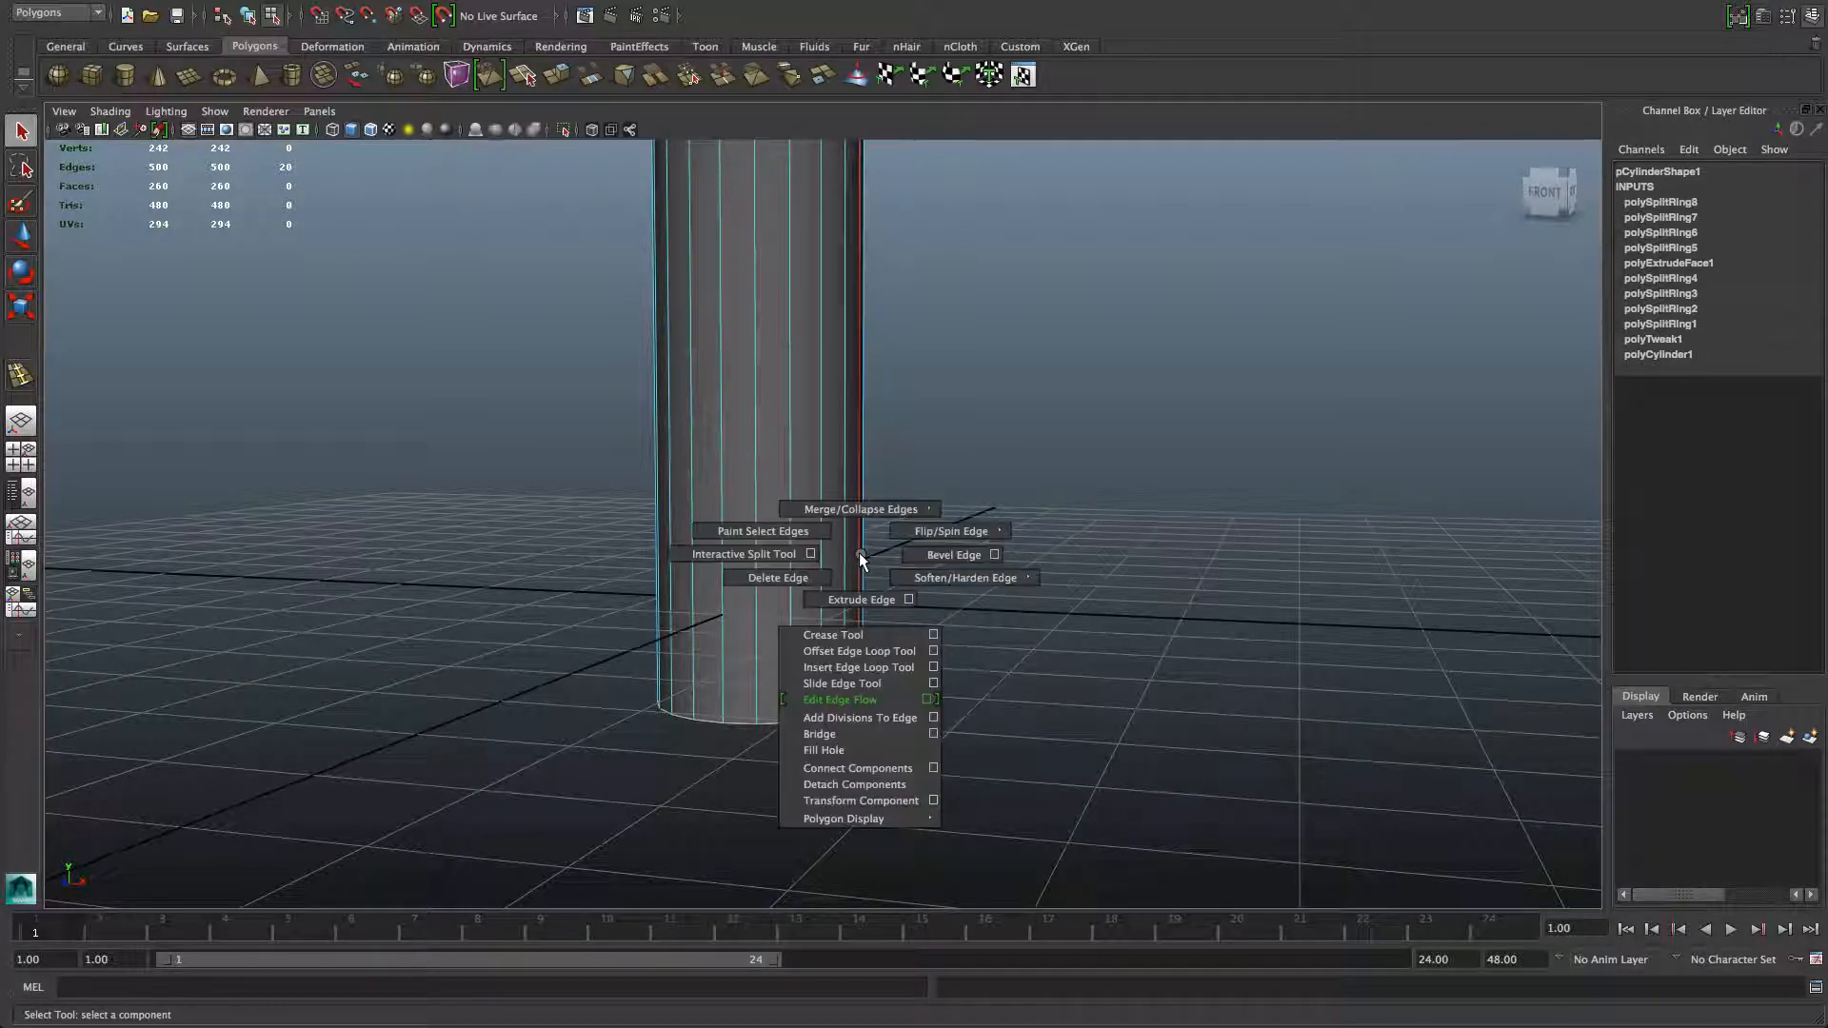
{"action": "left_click", "coordinate": [942, 554]}
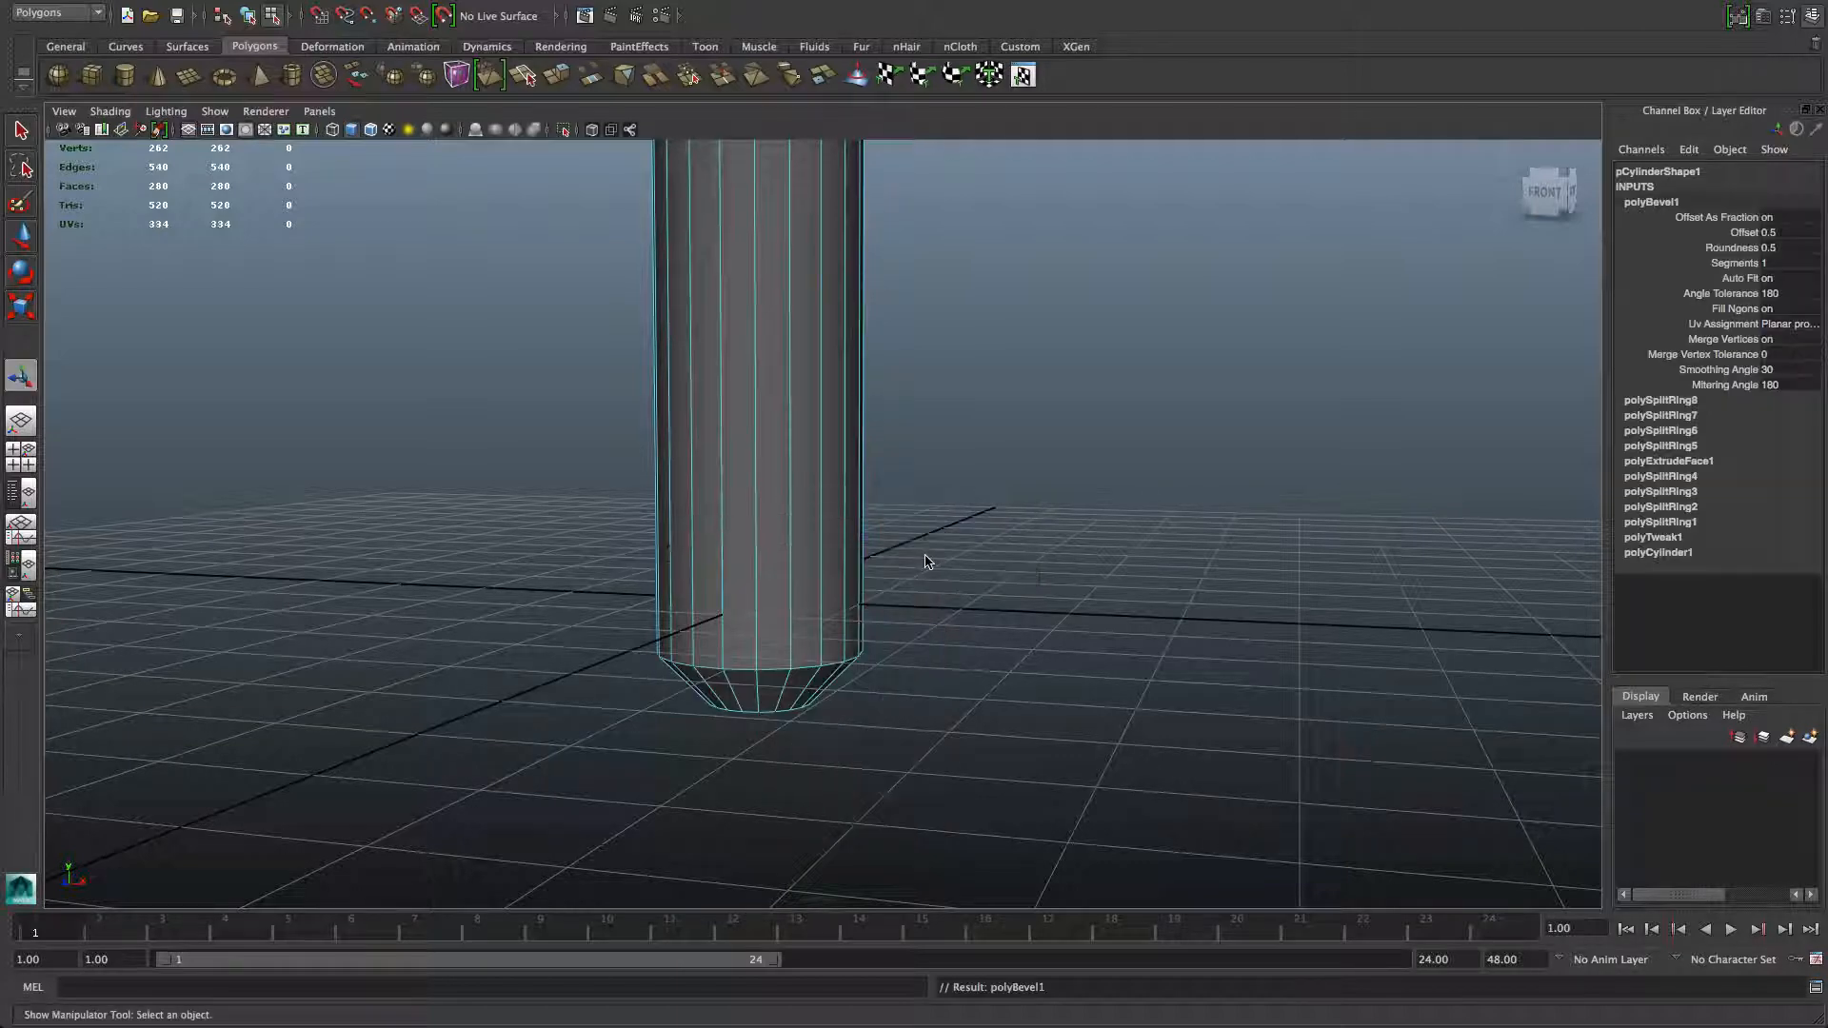
Step: Show the bevel's attributes and set its Offset to 0.266, keeping Segments at 1
{"action": "left_click_drag", "start_coordinate": [841, 636], "coordinate": [886, 629], "text": "alt"}
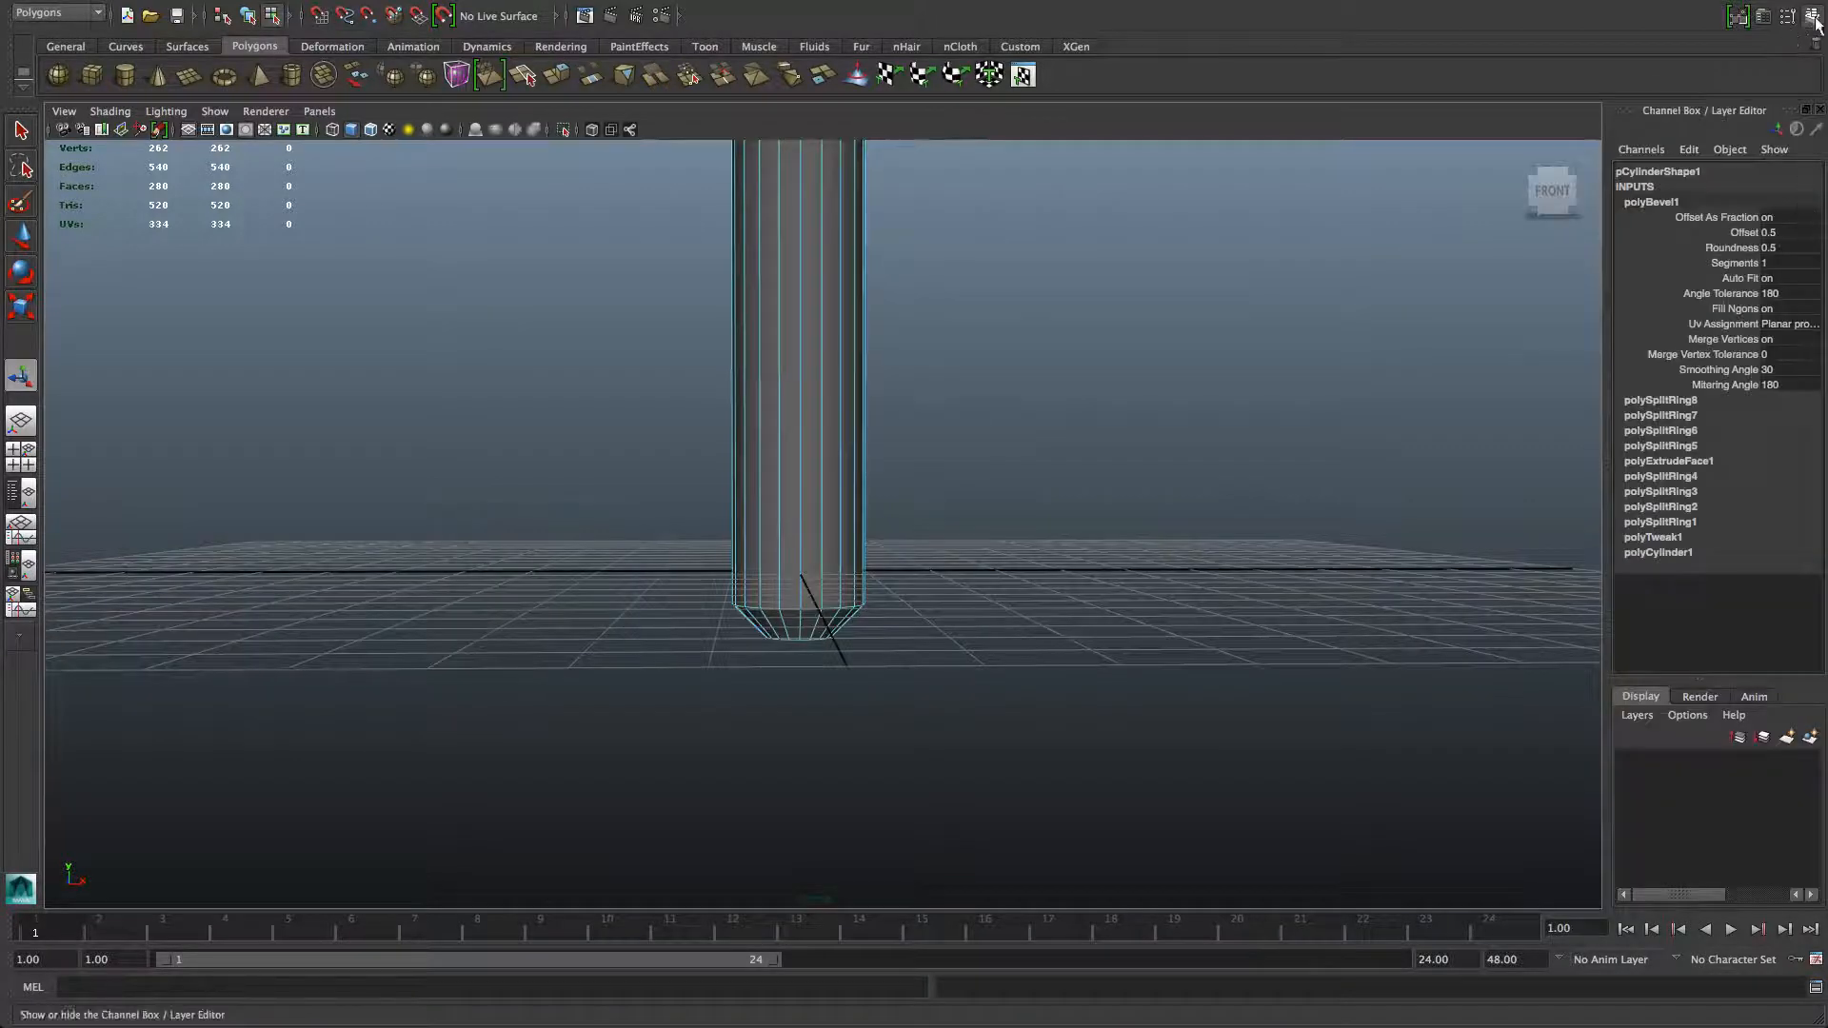
{"action": "left_click", "coordinate": [1764, 17]}
{"action": "left_click", "coordinate": [1764, 17]}
{"action": "left_click", "coordinate": [1764, 17]}
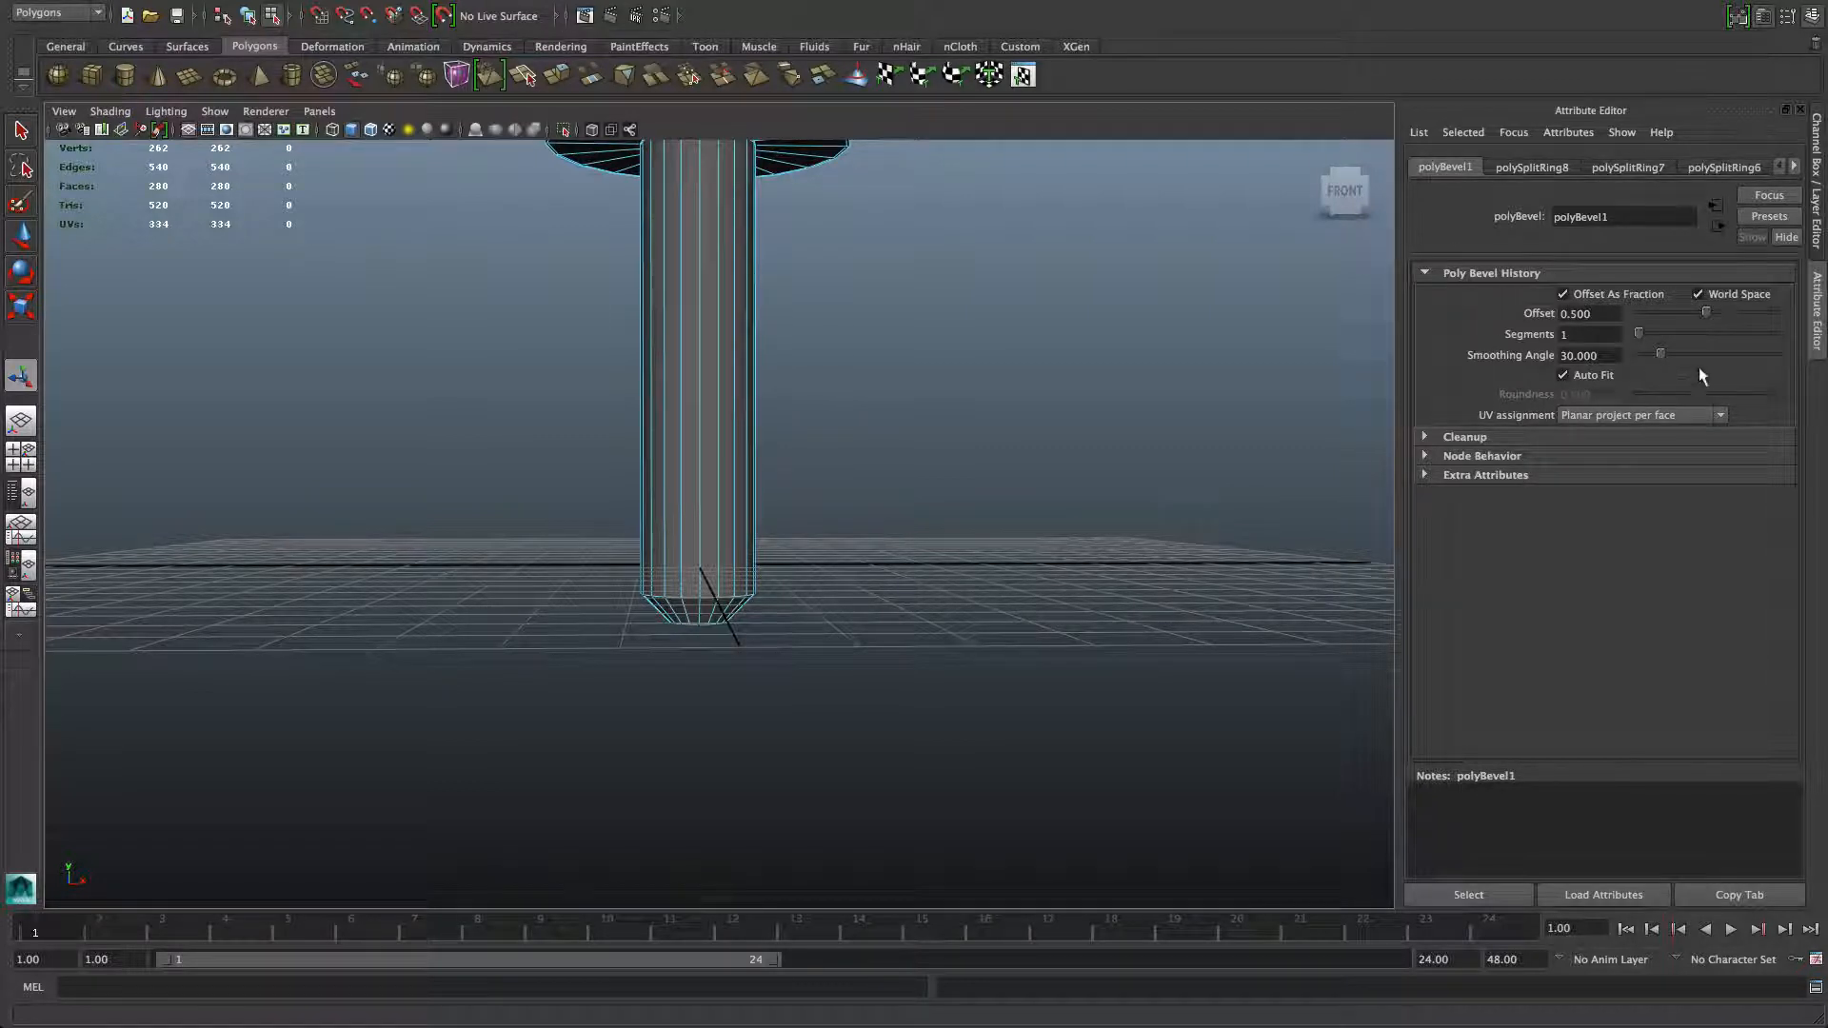
{"action": "left_click_drag", "start_coordinate": [1704, 313], "coordinate": [1675, 314]}
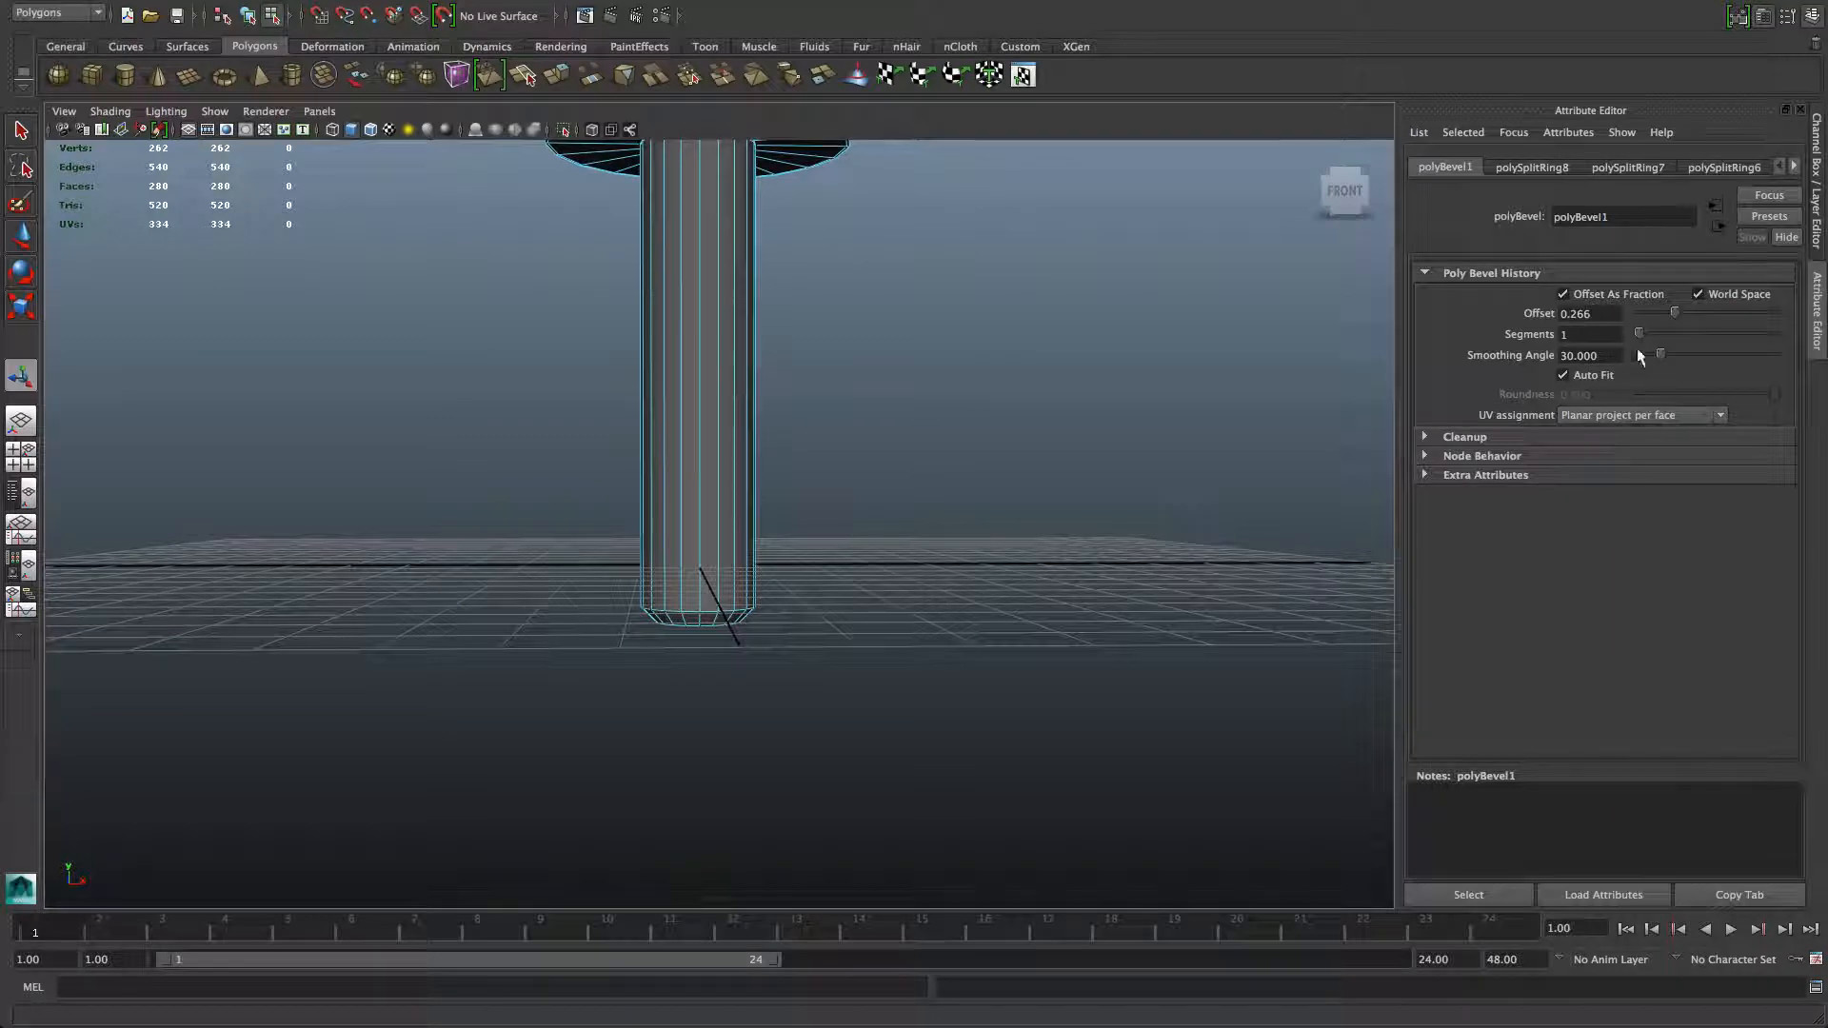
{"action": "left_click_drag", "start_coordinate": [1643, 333], "coordinate": [1642, 334]}
Step: Uncover the side and front reference images to examine the column above the disc, and return to the model
{"action": "left_click_drag", "start_coordinate": [838, 533], "coordinate": [894, 626], "text": "alt"}
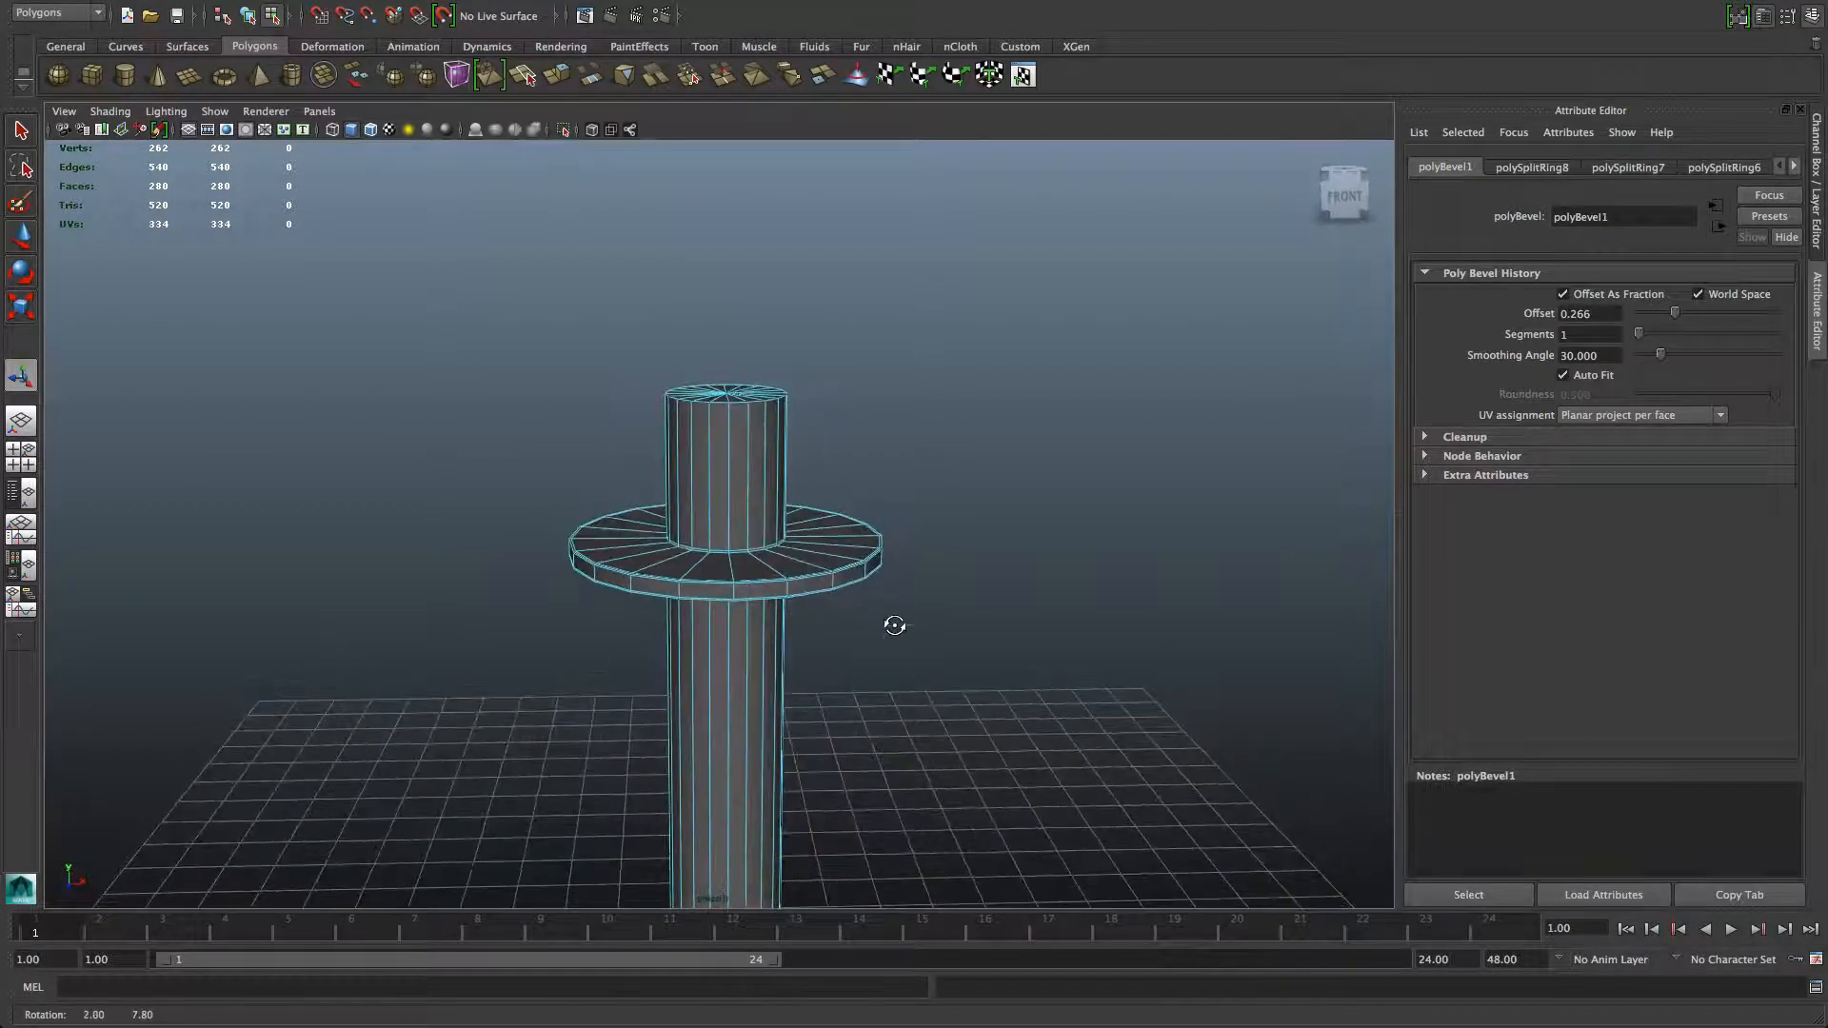
{"action": "left_click", "coordinate": [1802, 5]}
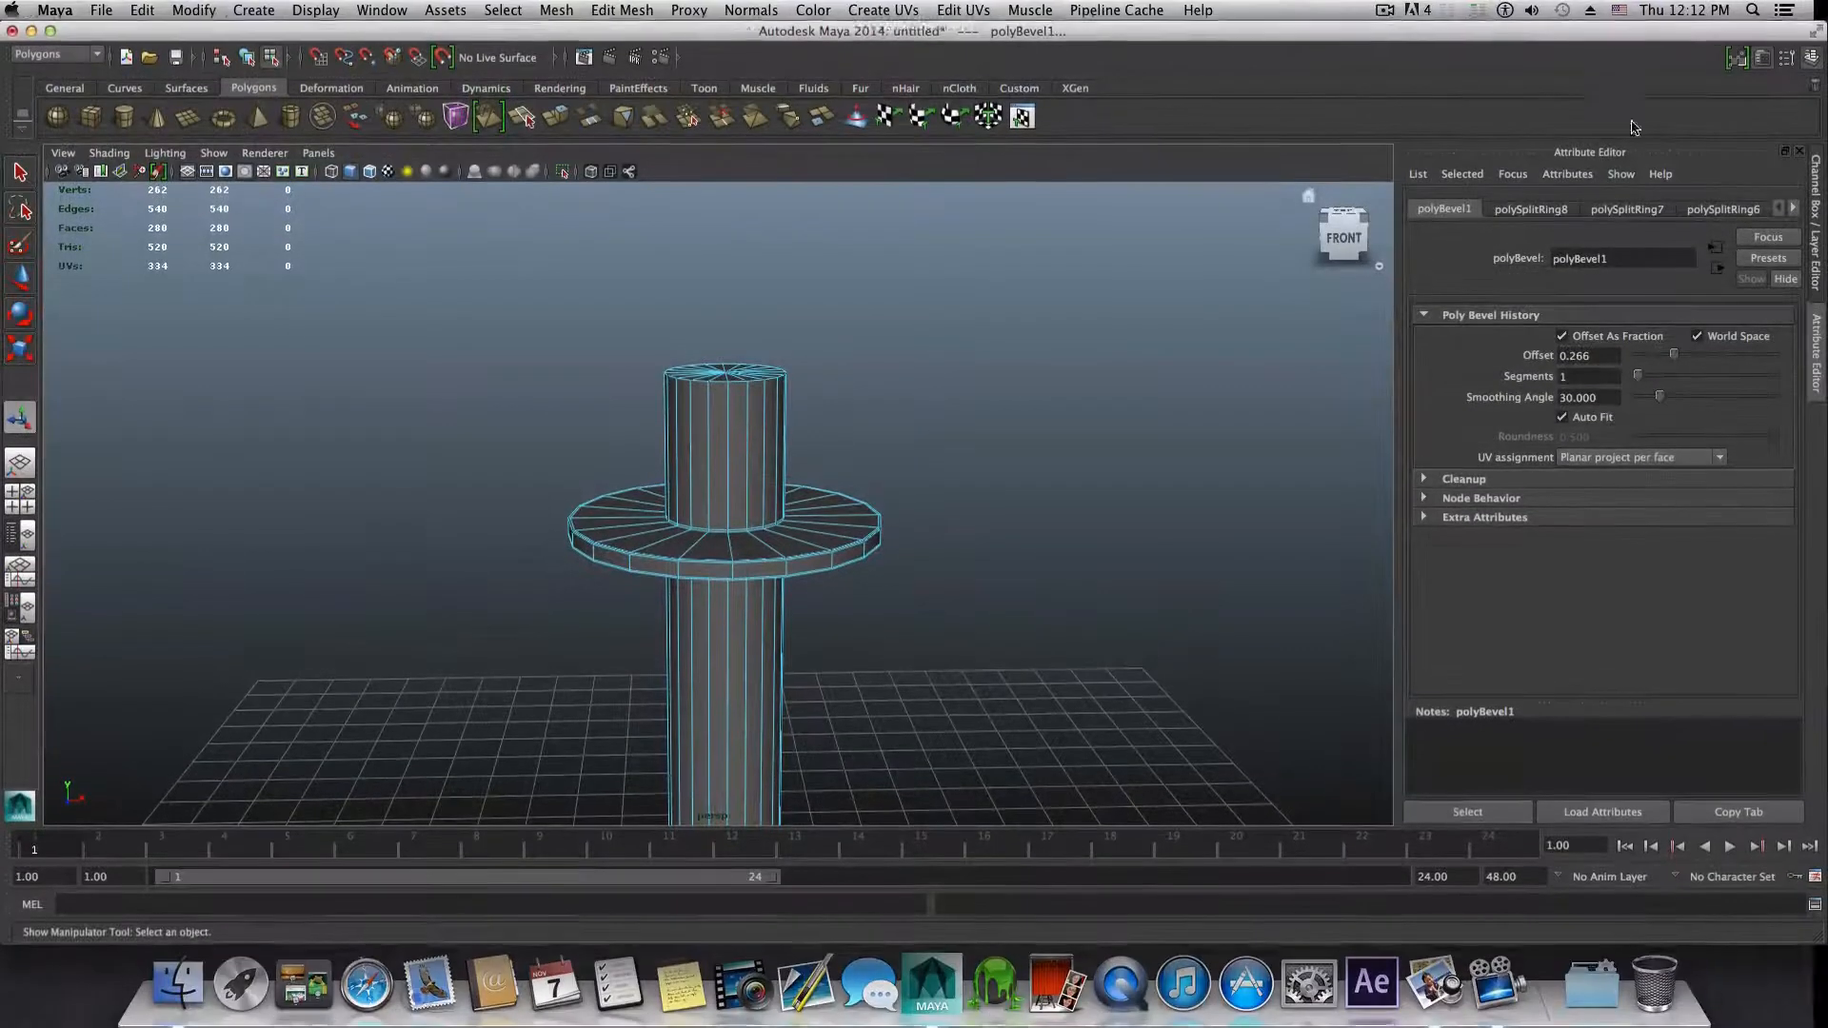
{"action": "left_click_drag", "start_coordinate": [1482, 39], "coordinate": [1499, 365]}
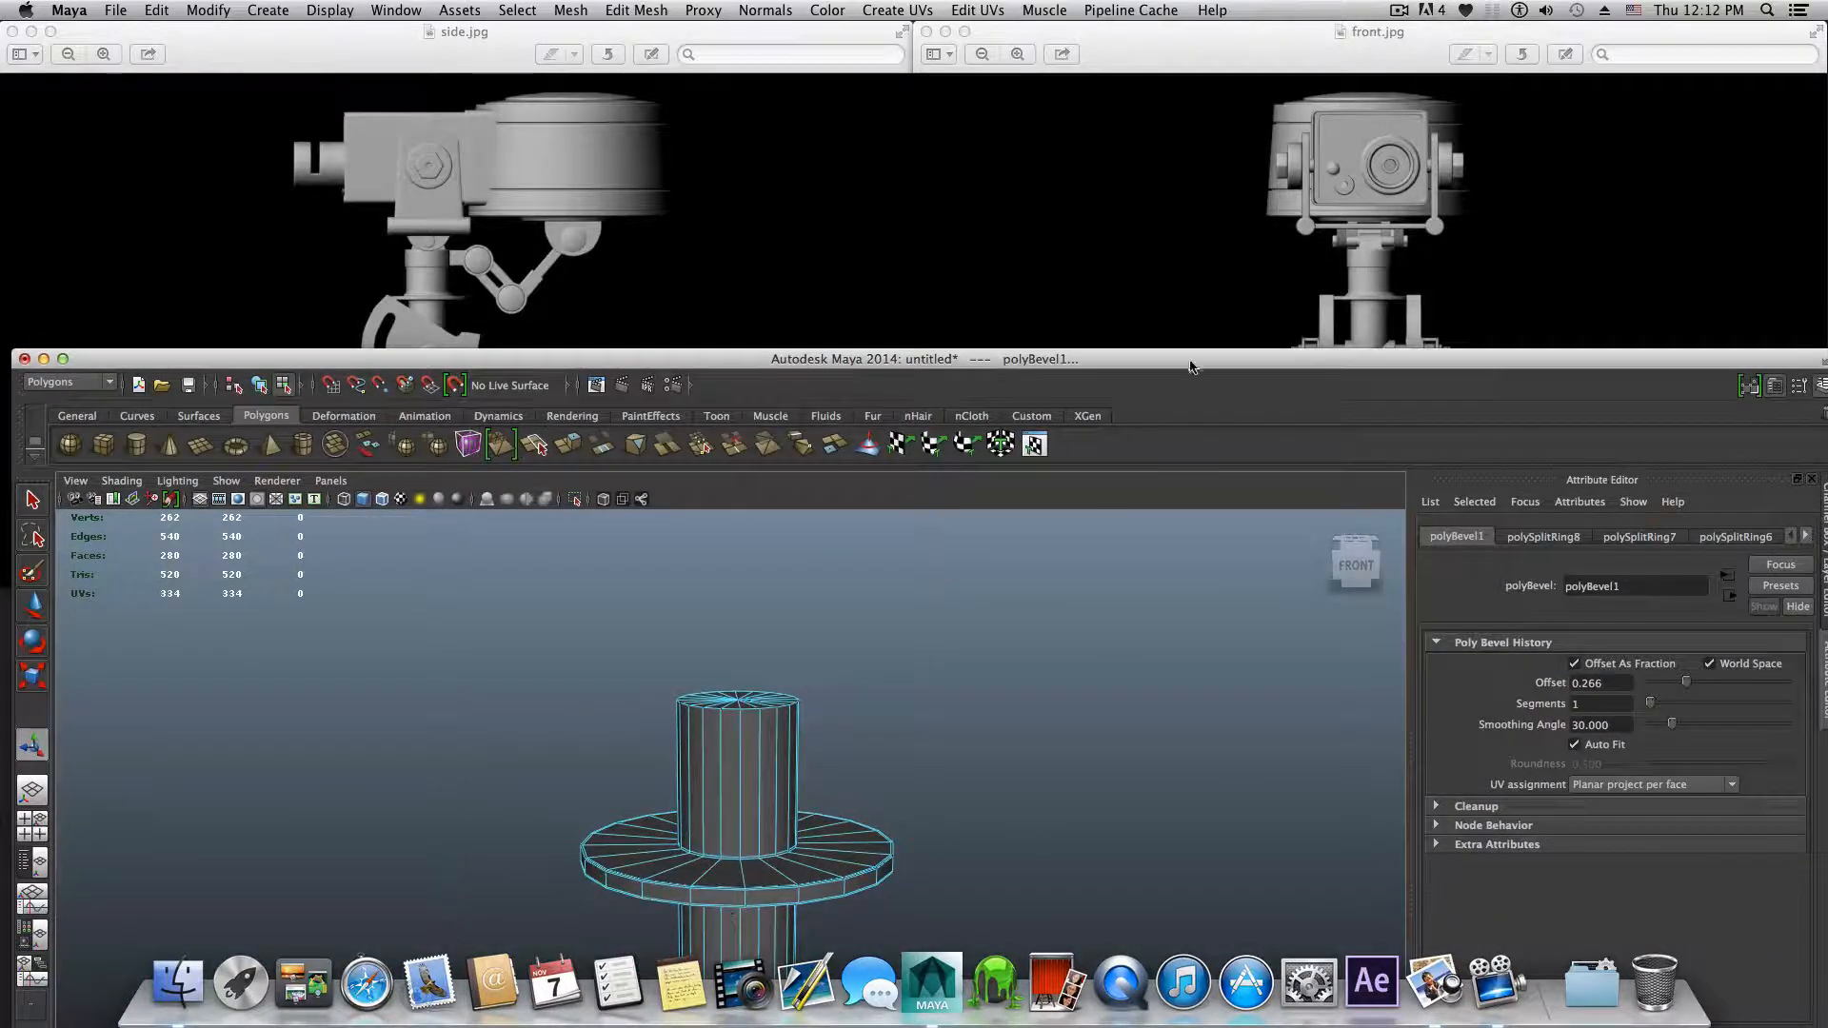
{"action": "left_click_drag", "start_coordinate": [1190, 367], "coordinate": [1151, 558]}
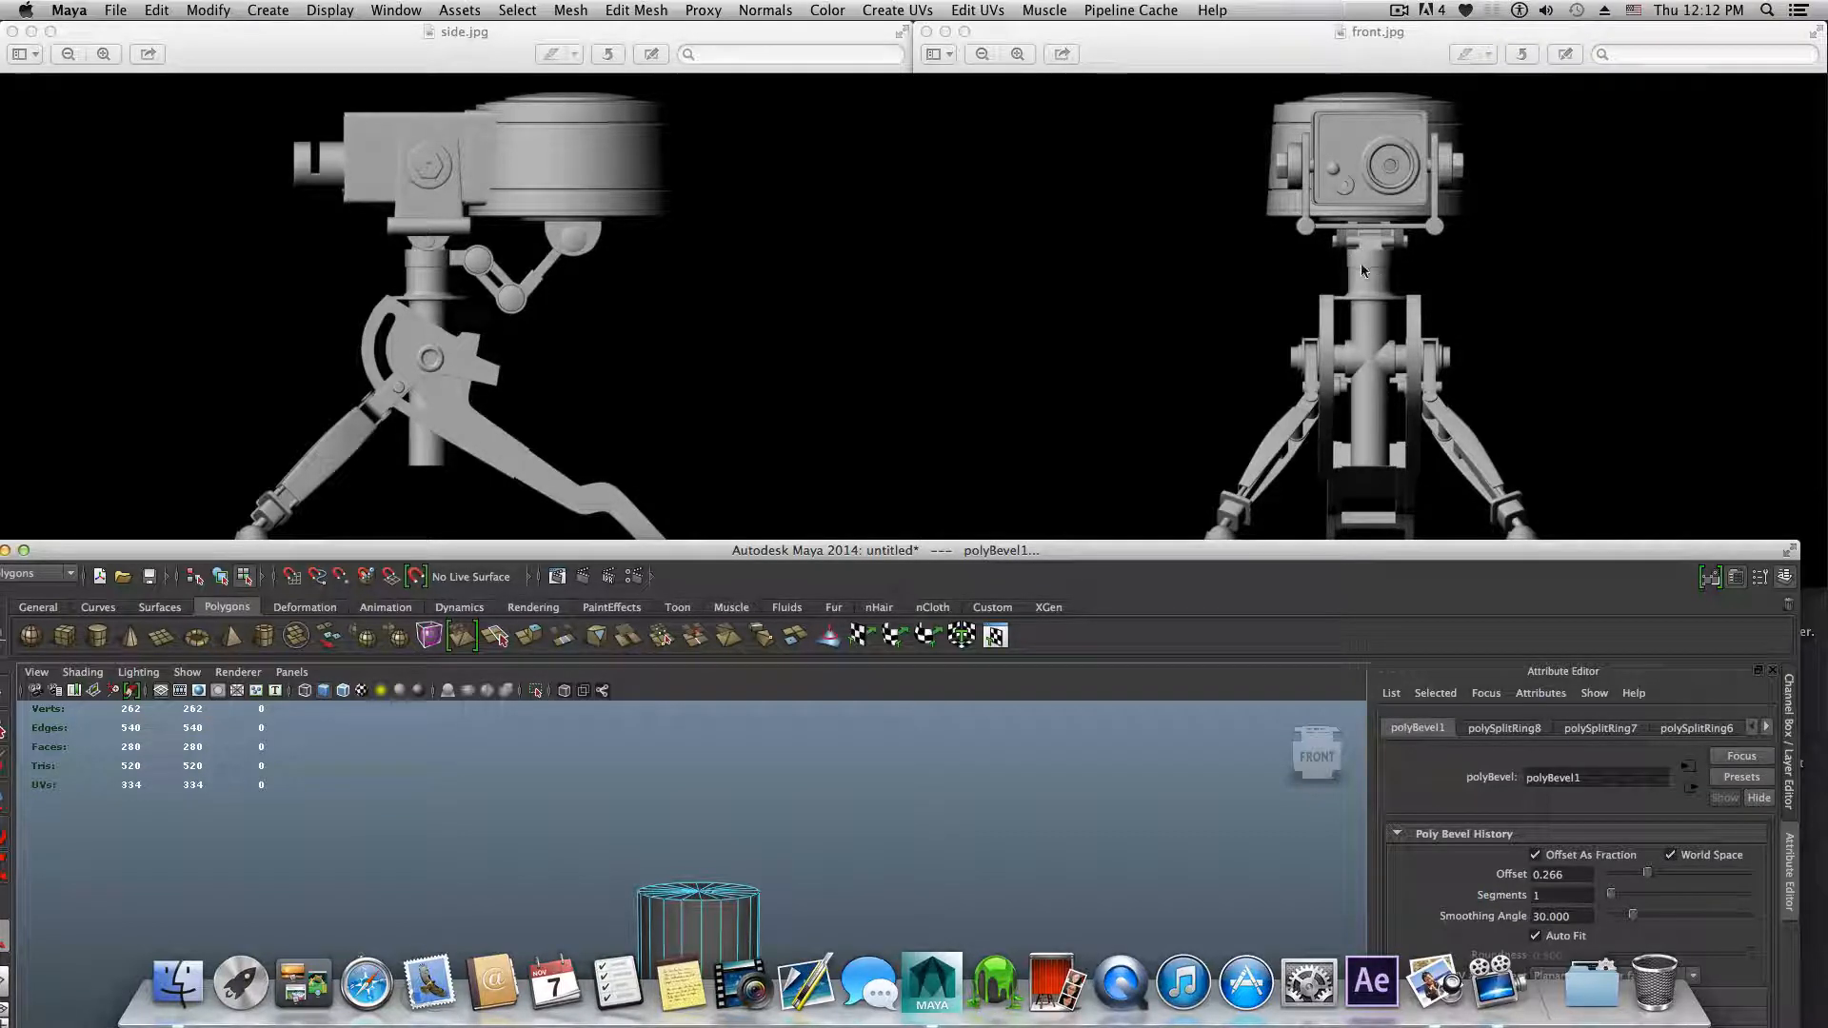
{"action": "double_click", "coordinate": [1254, 552]}
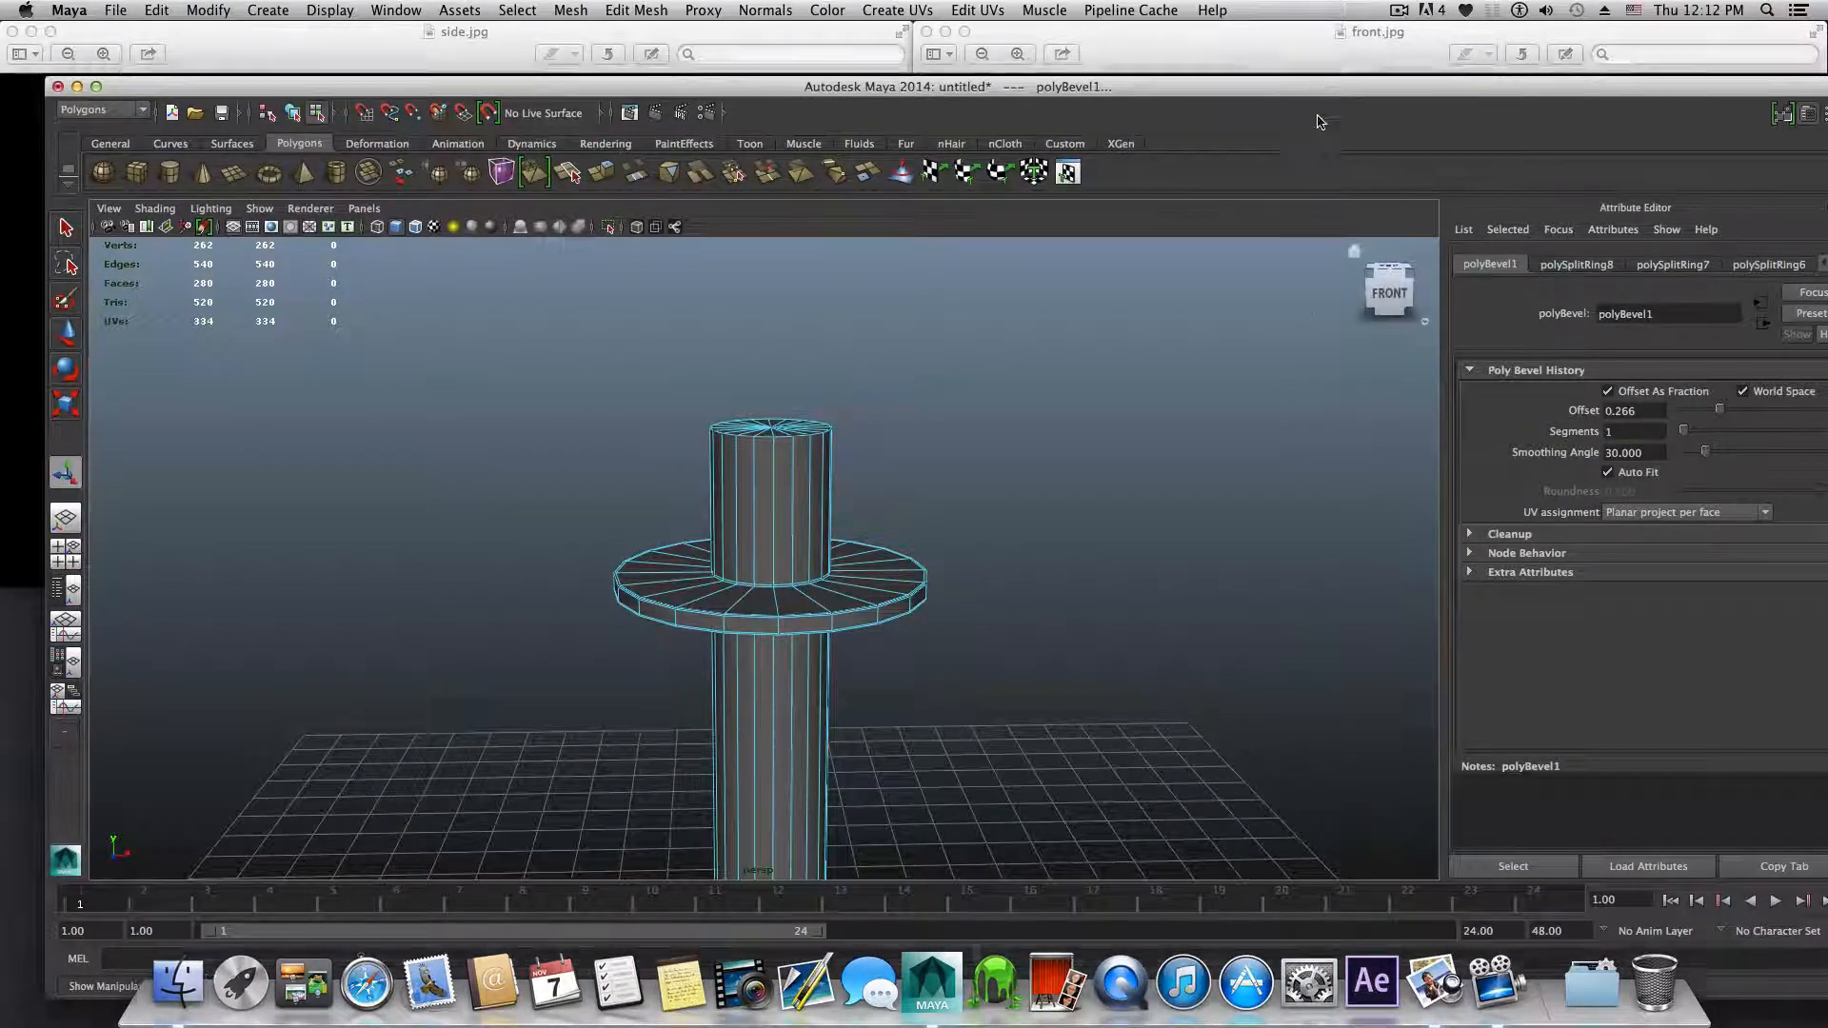
{"action": "left_click_drag", "start_coordinate": [1318, 81], "coordinate": [1348, 424]}
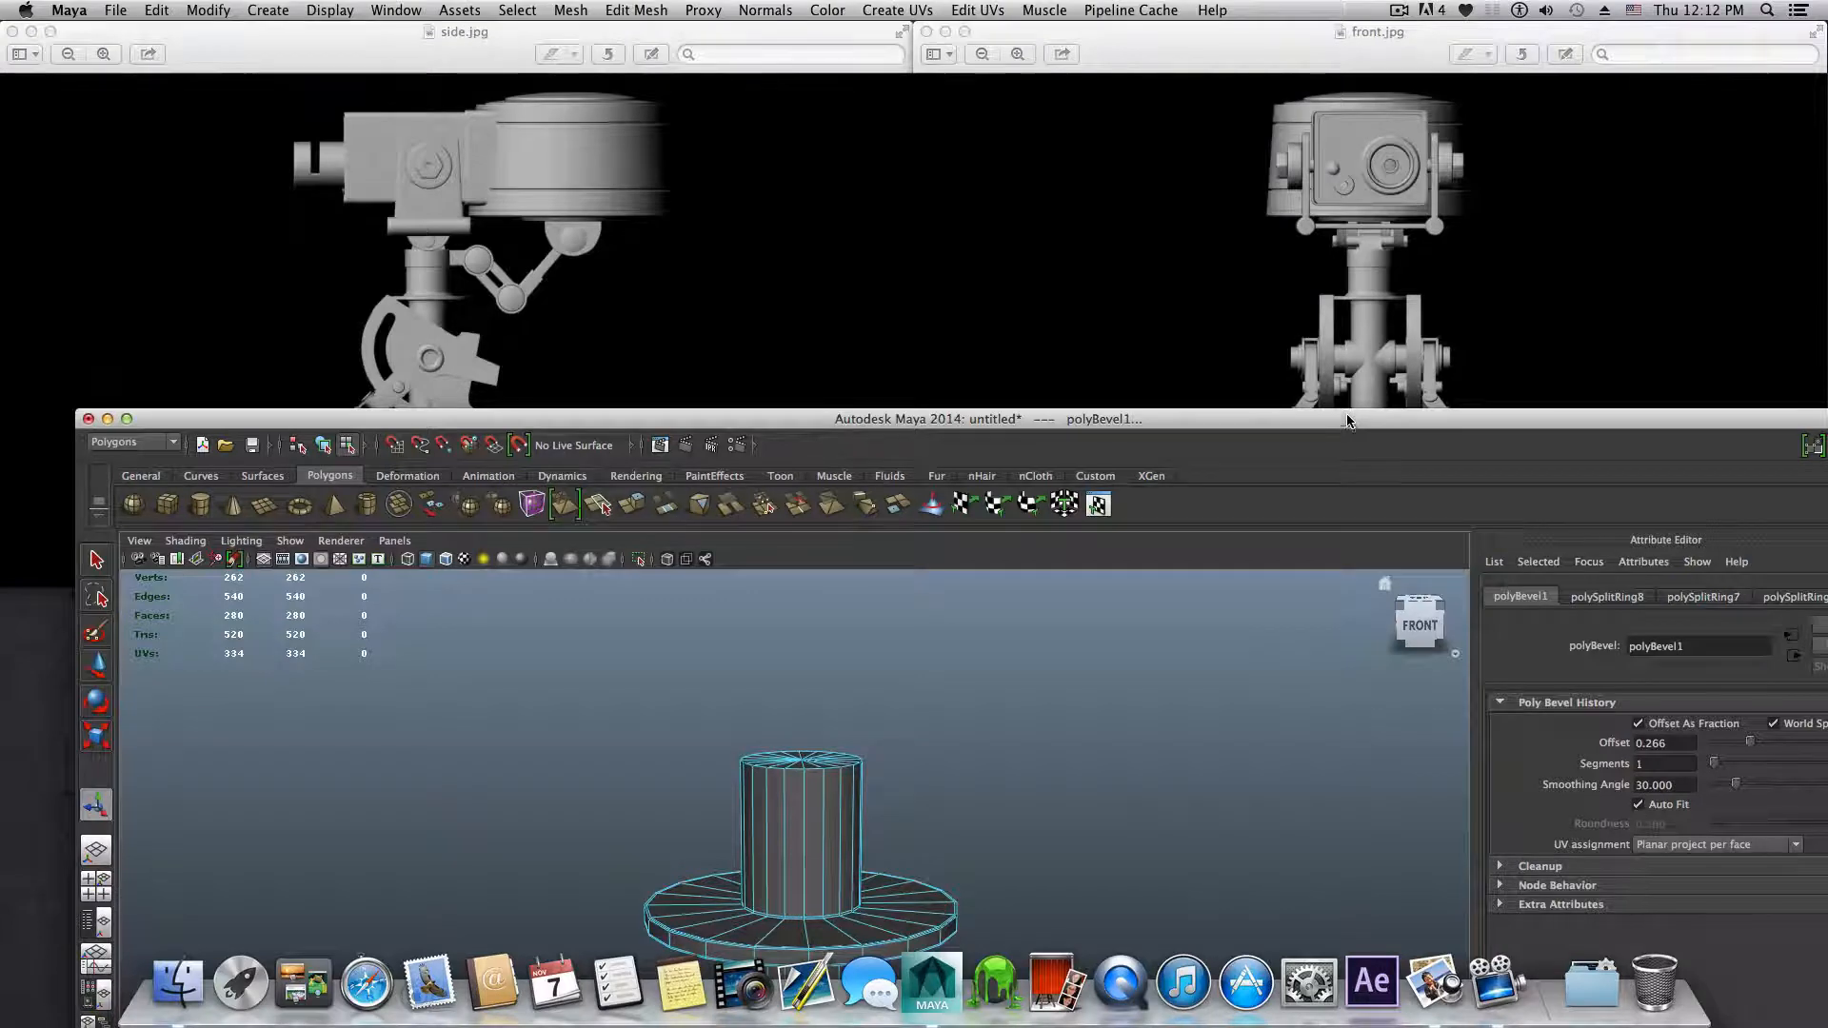
{"action": "double_click", "coordinate": [1348, 424]}
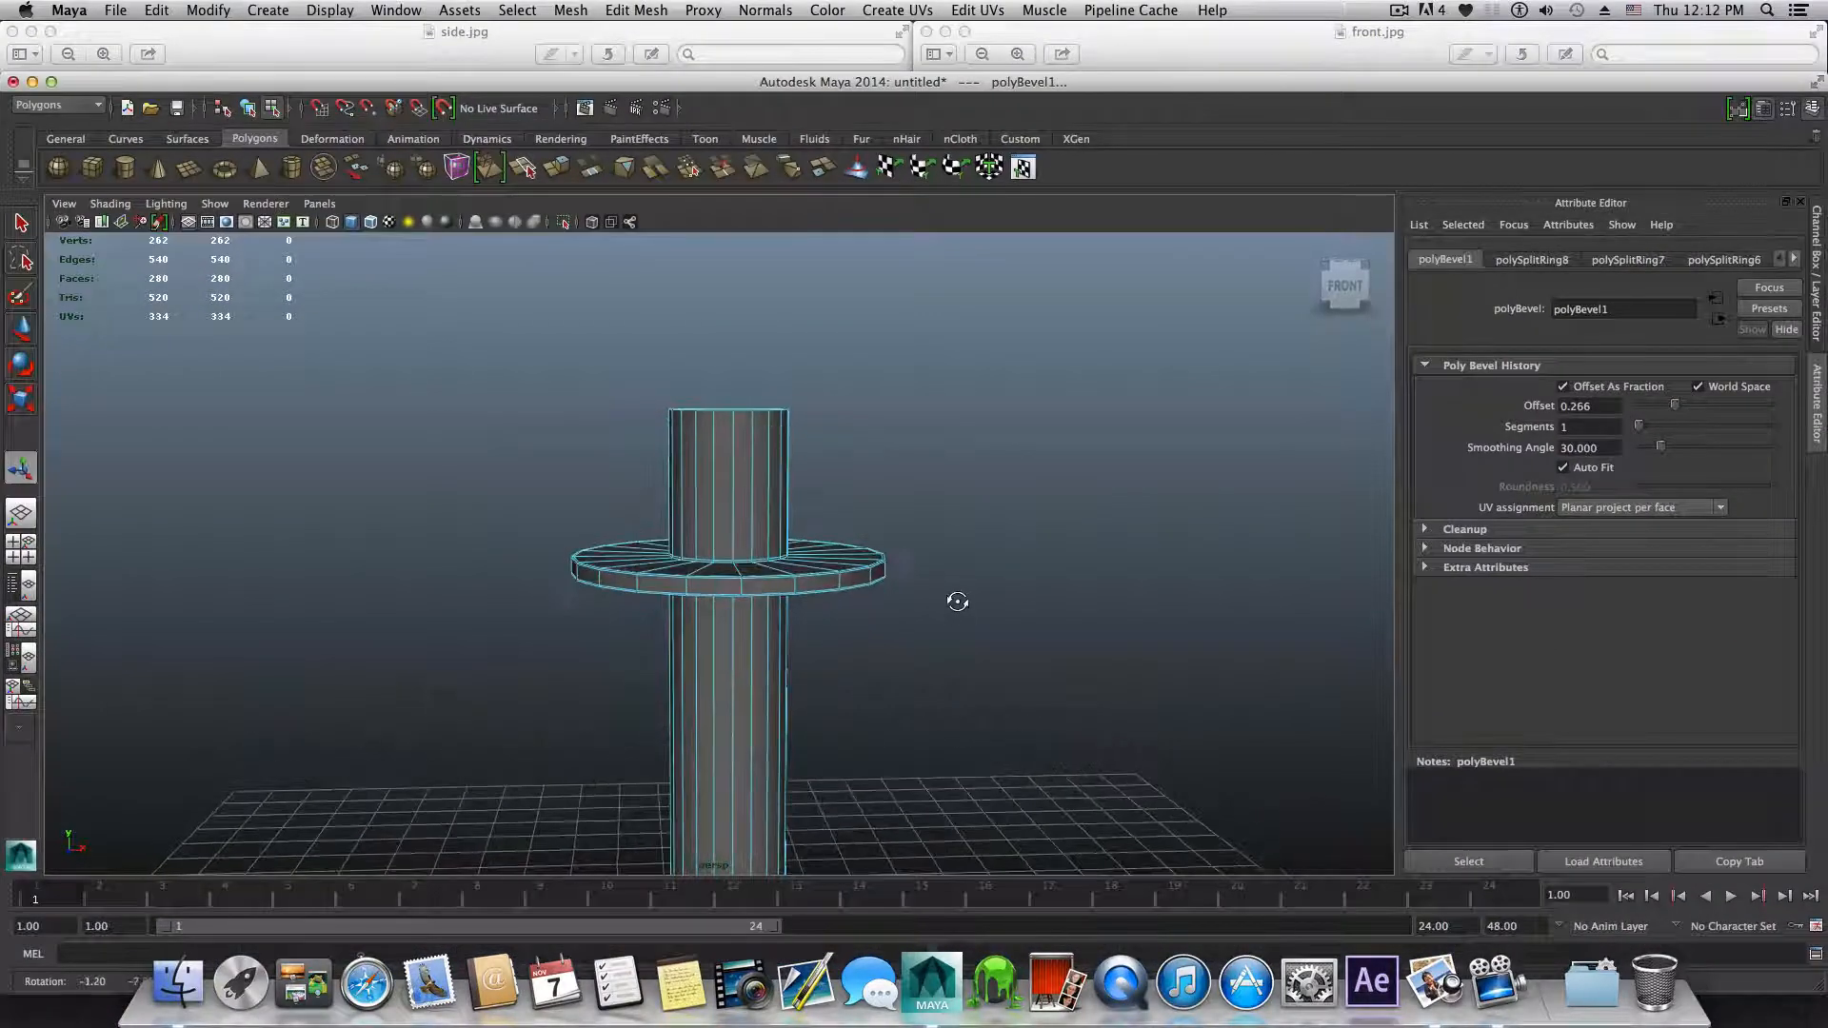
Step: Select all vertices of the column's top end and move them straight up to lengthen the part above the disc
{"action": "right_click_drag", "start_coordinate": [731, 408], "coordinate": [632, 413]}
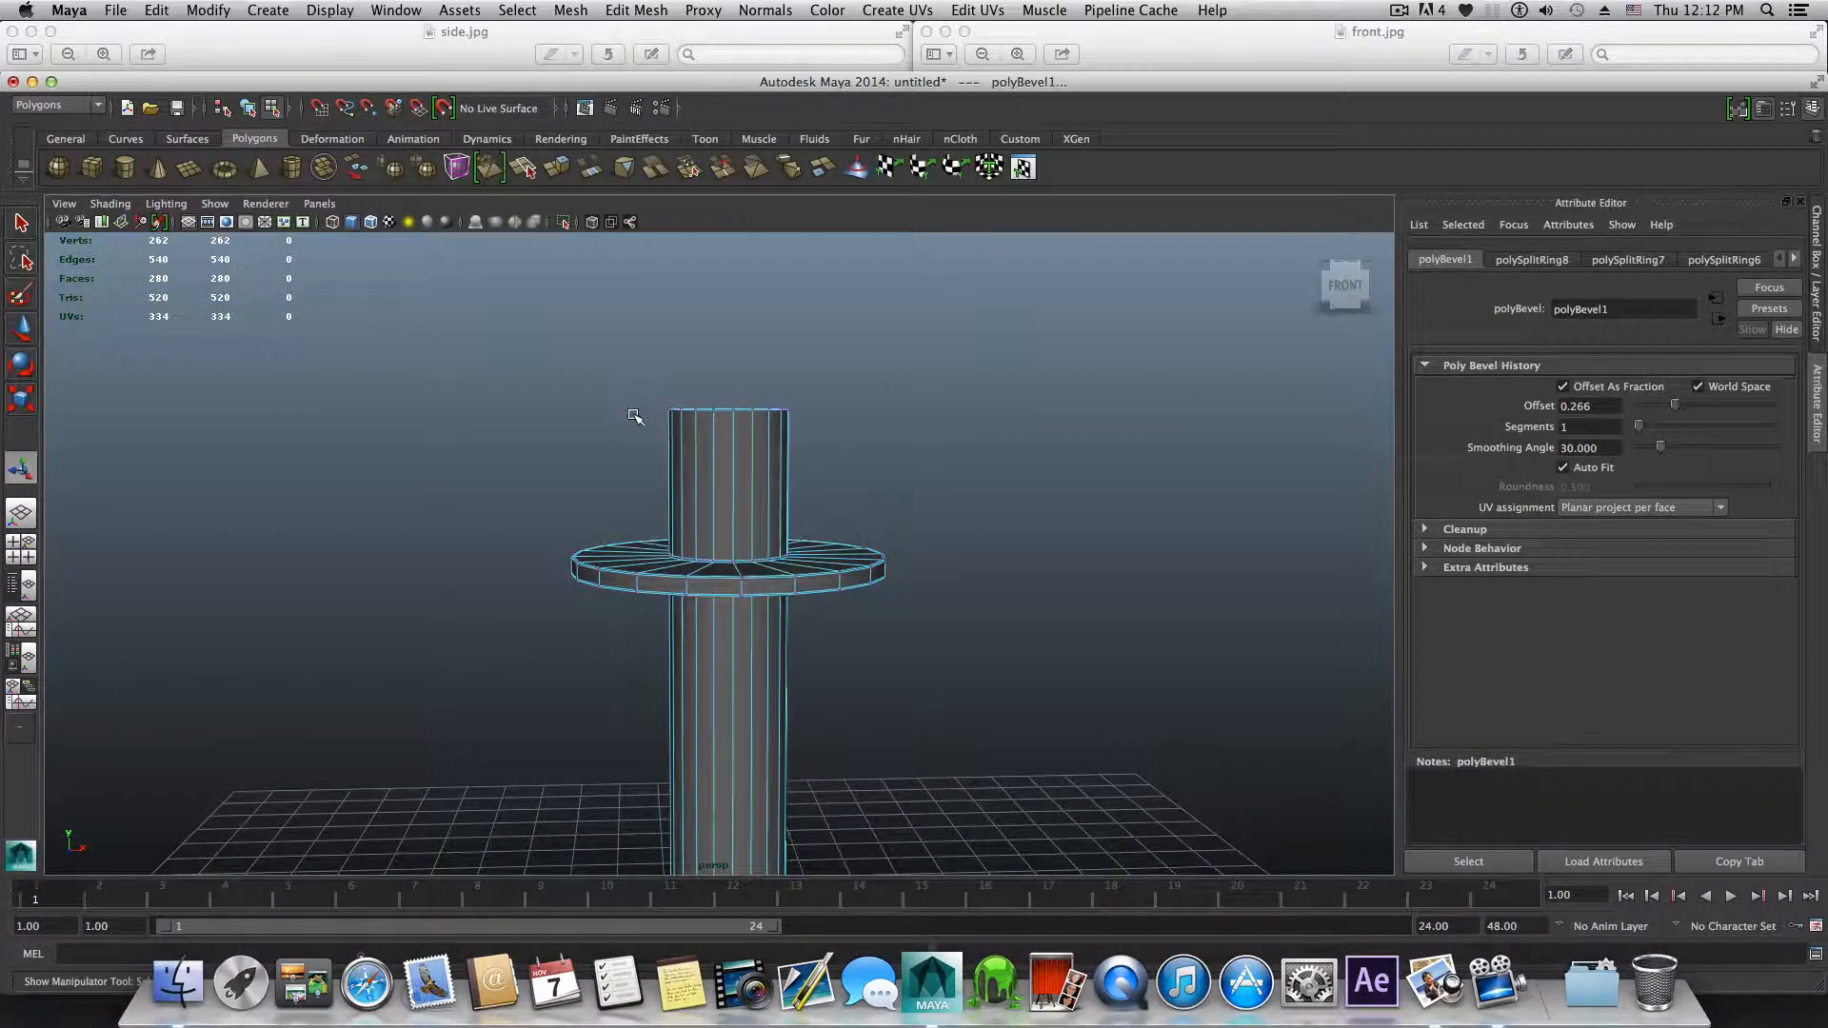
{"action": "left_click_drag", "start_coordinate": [787, 457], "coordinate": [848, 475]}
{"action": "key", "text": "w"}
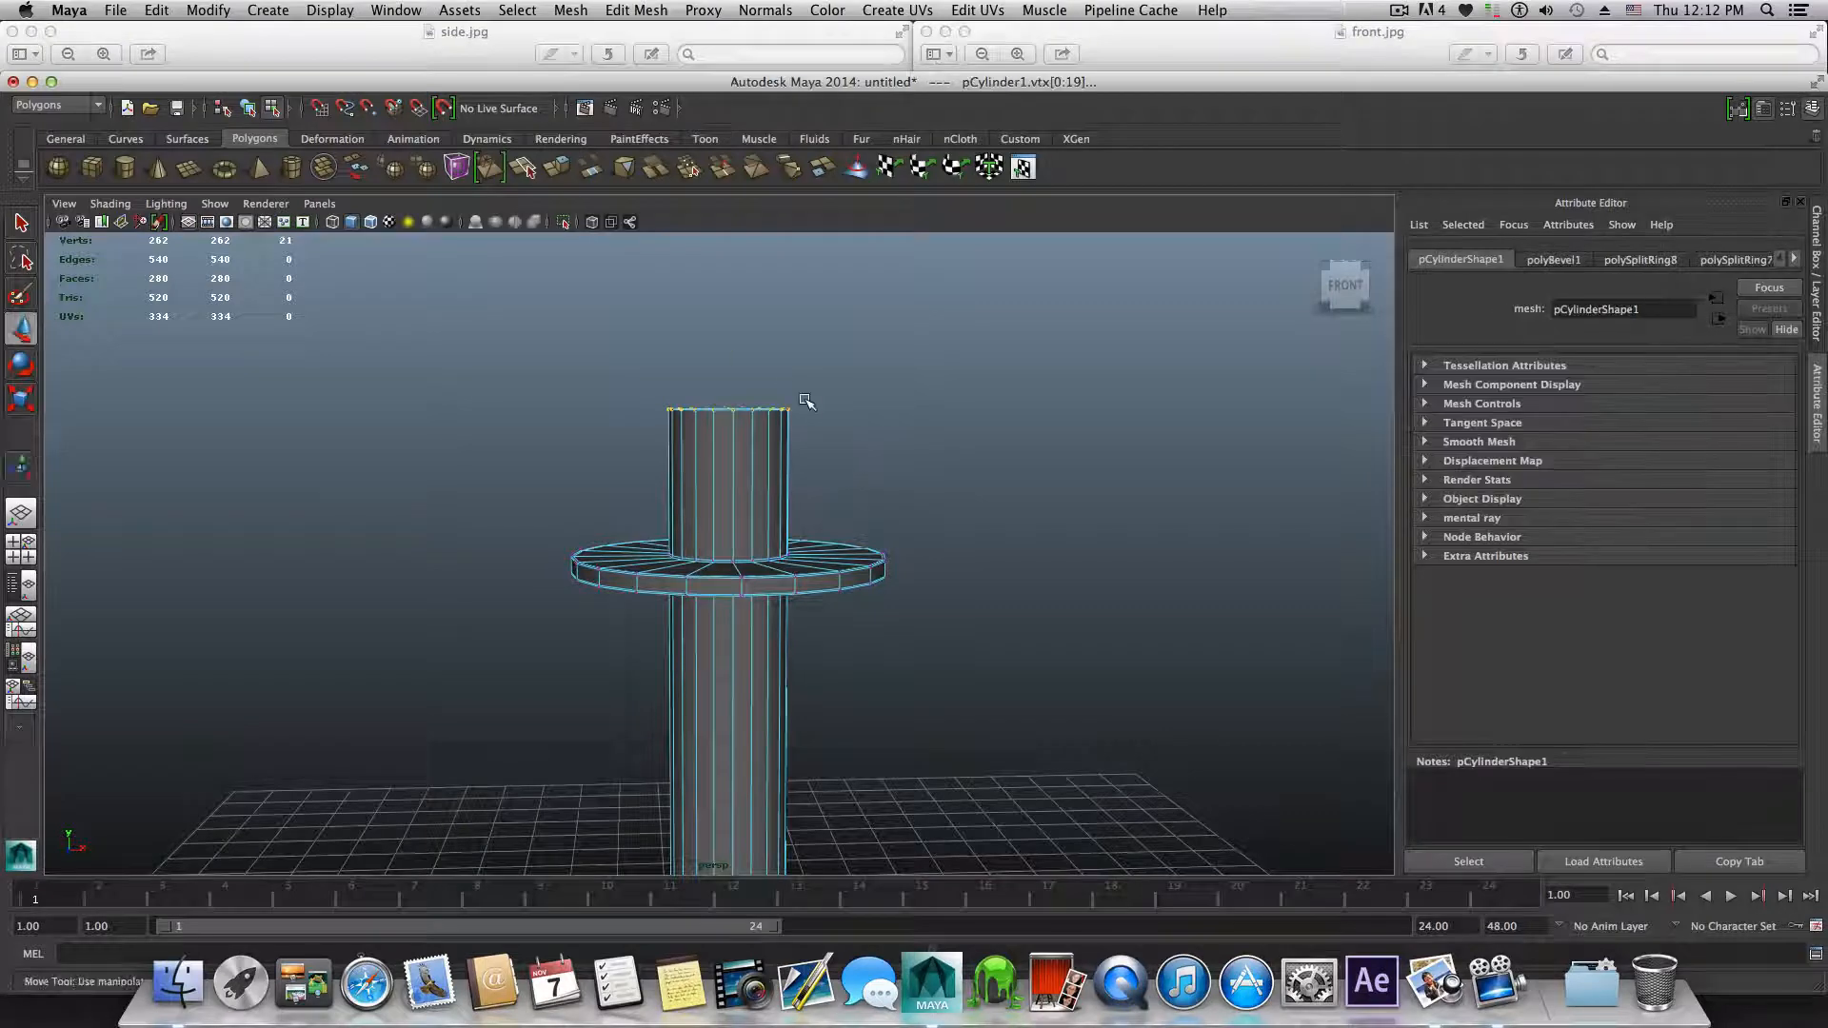
{"action": "left_click_drag", "start_coordinate": [730, 348], "coordinate": [740, 269]}
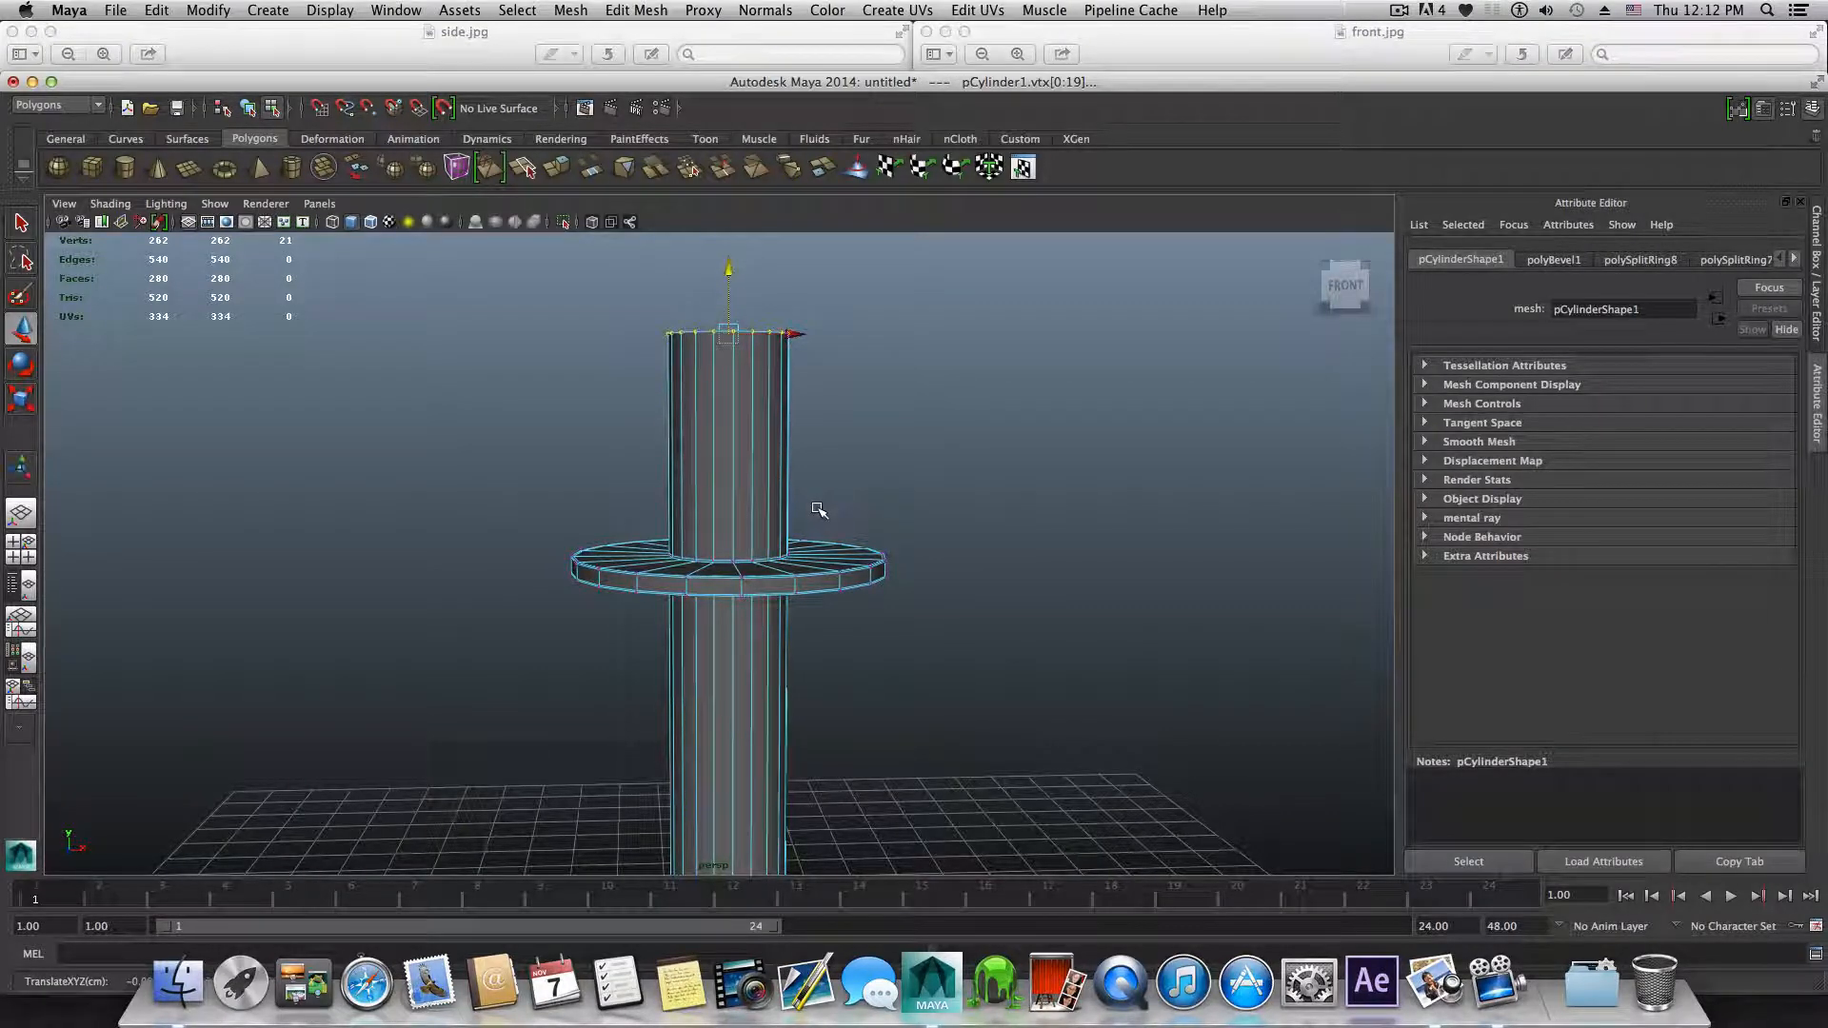
Step: Insert an edge loop around the column a little above halfway between the disc and the top end
{"action": "key", "text": "F8"}
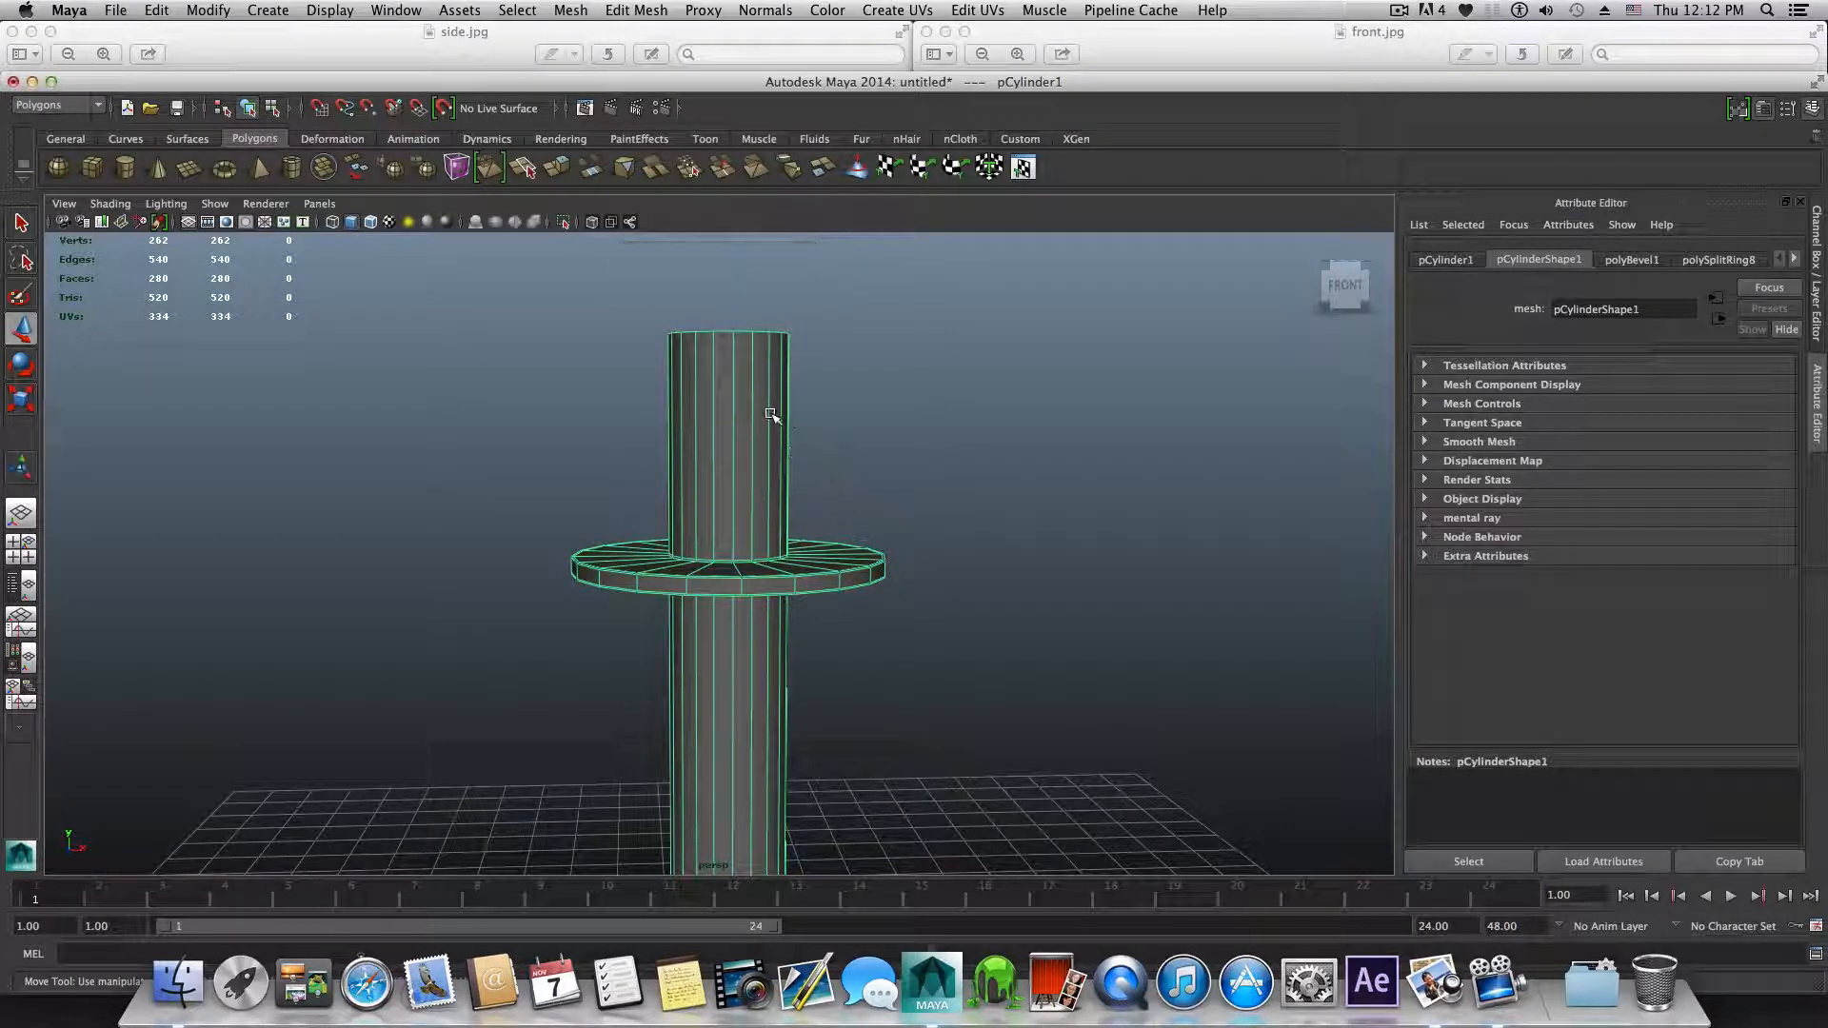
{"action": "right_click_drag", "start_coordinate": [769, 414], "coordinate": [716, 433], "text": "shift"}
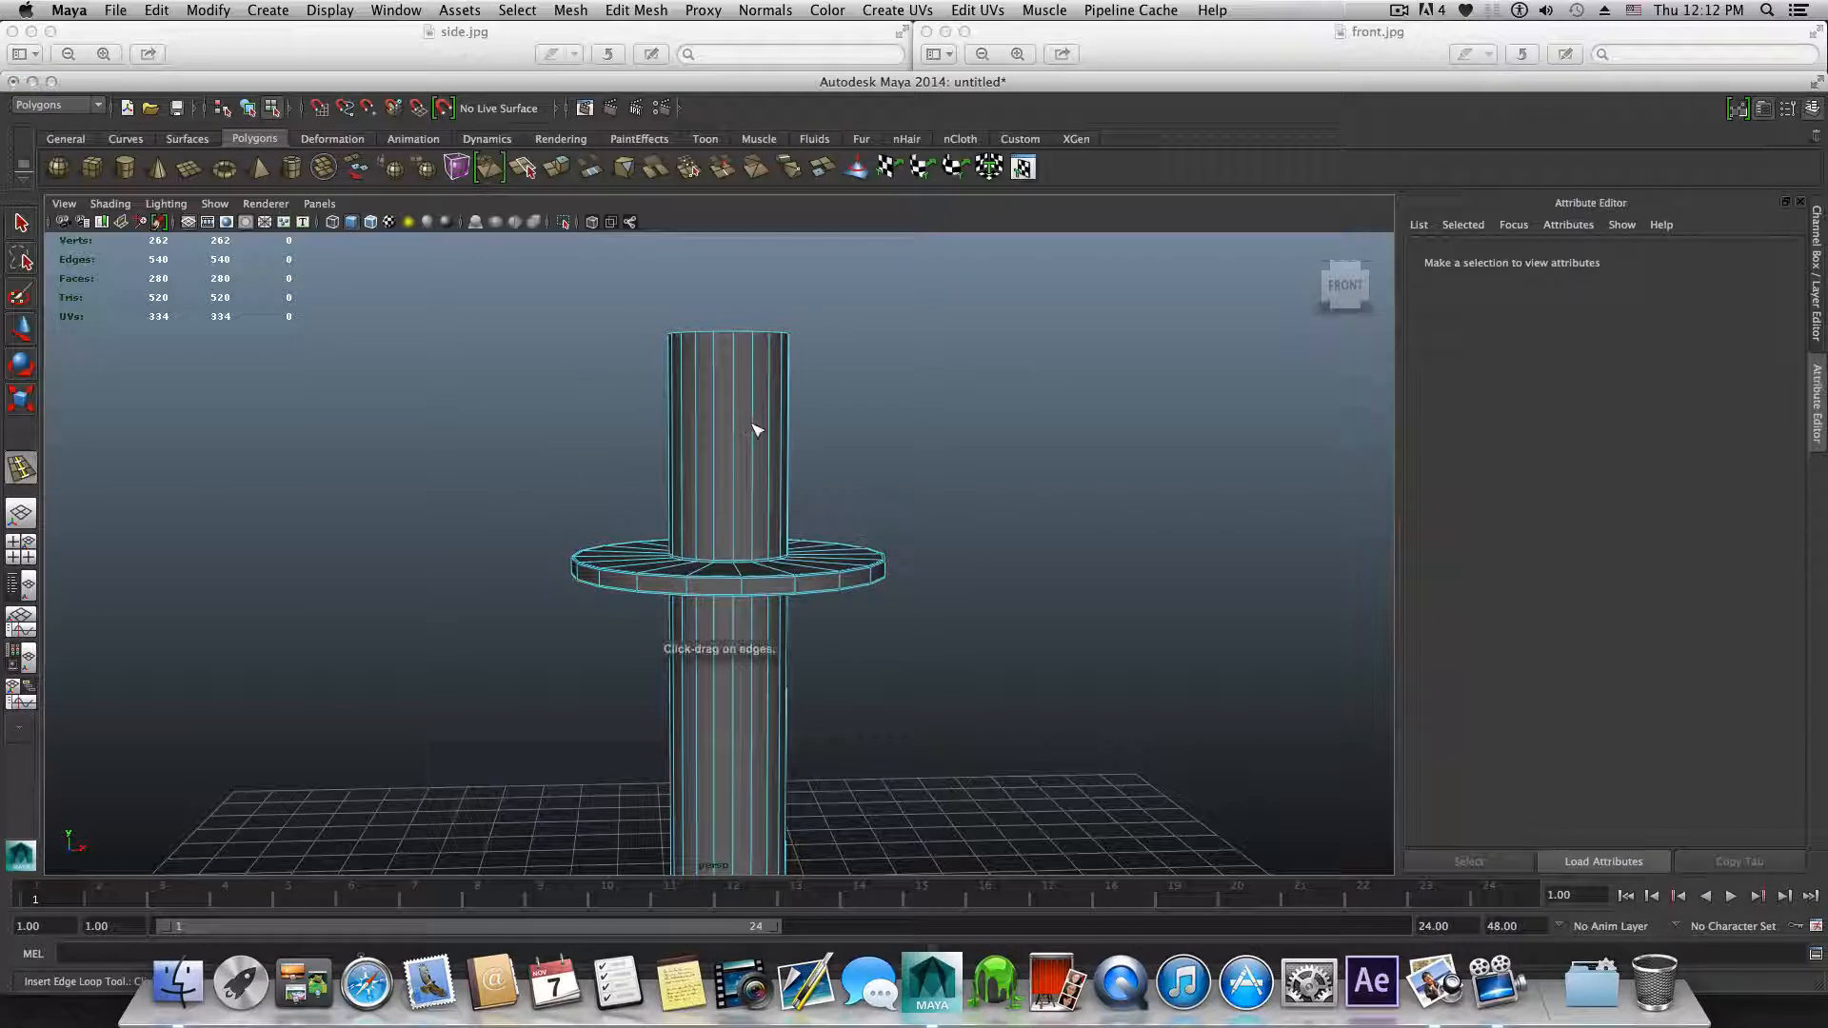
{"action": "left_click_drag", "start_coordinate": [757, 433], "coordinate": [762, 428]}
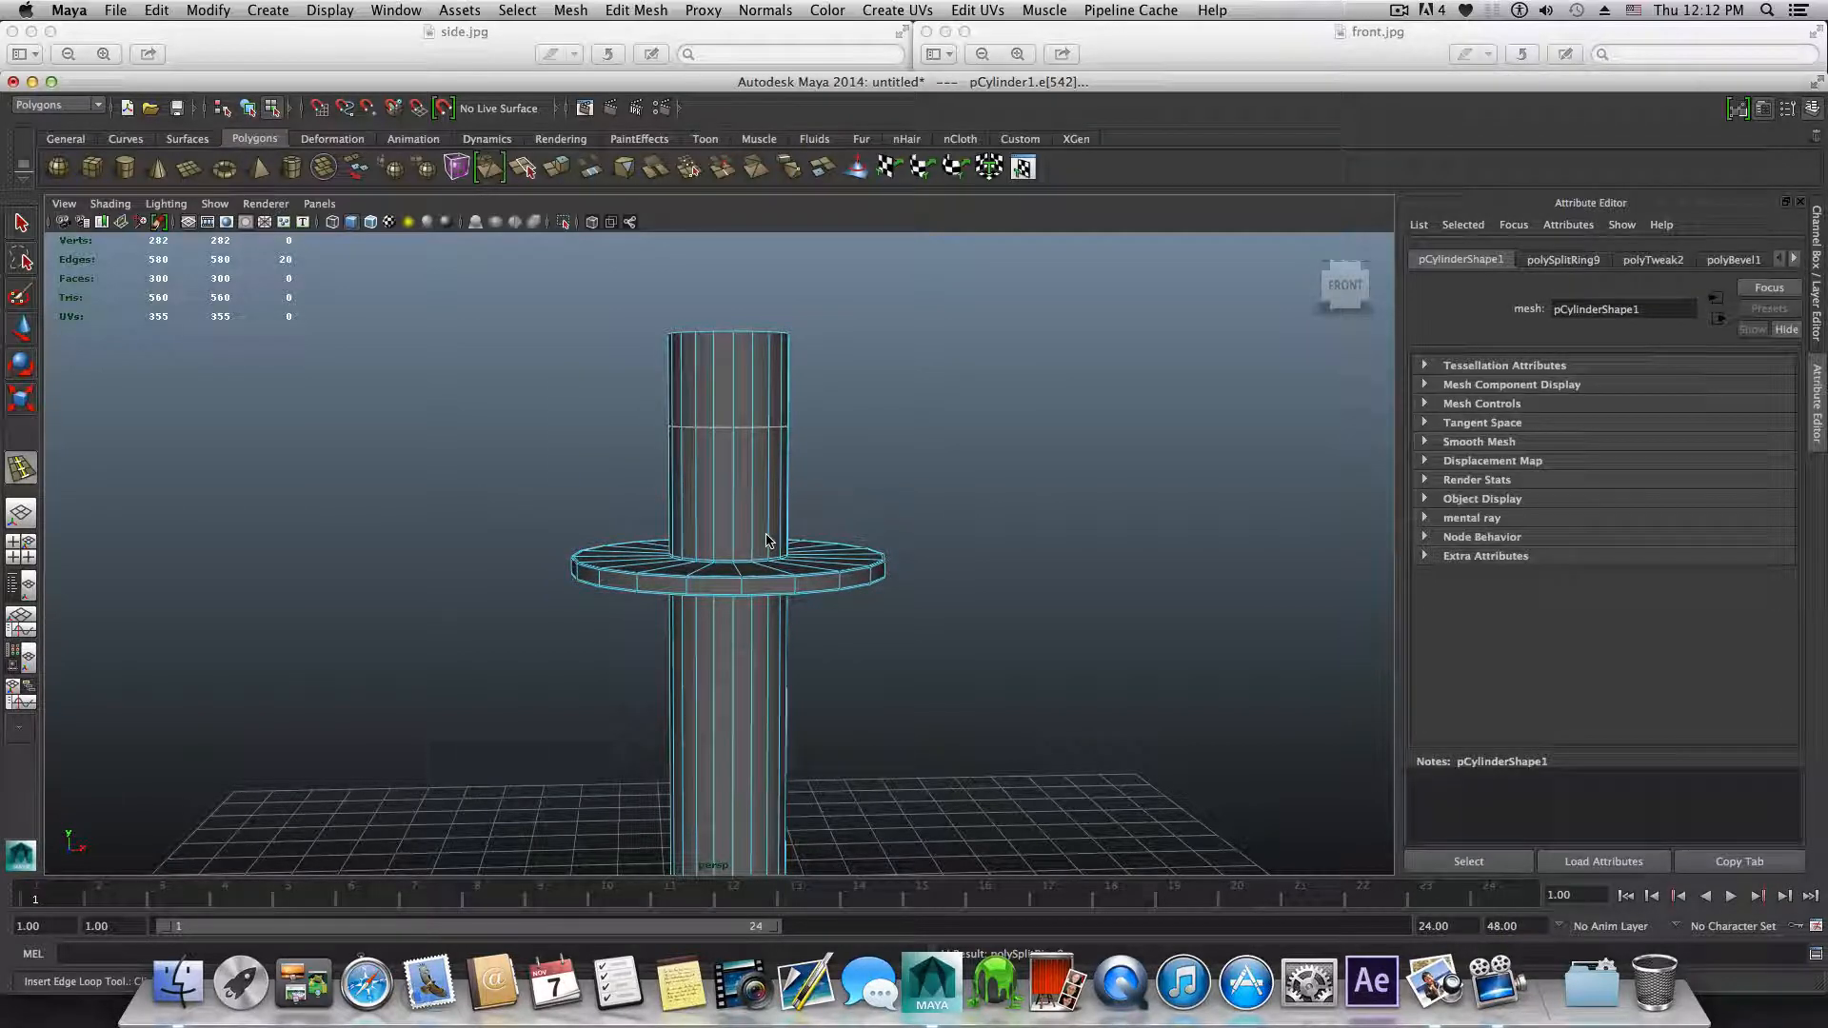
Step: Select all faces of the column's top section above the new edge loop, including the end cap
{"action": "key", "text": "q"}
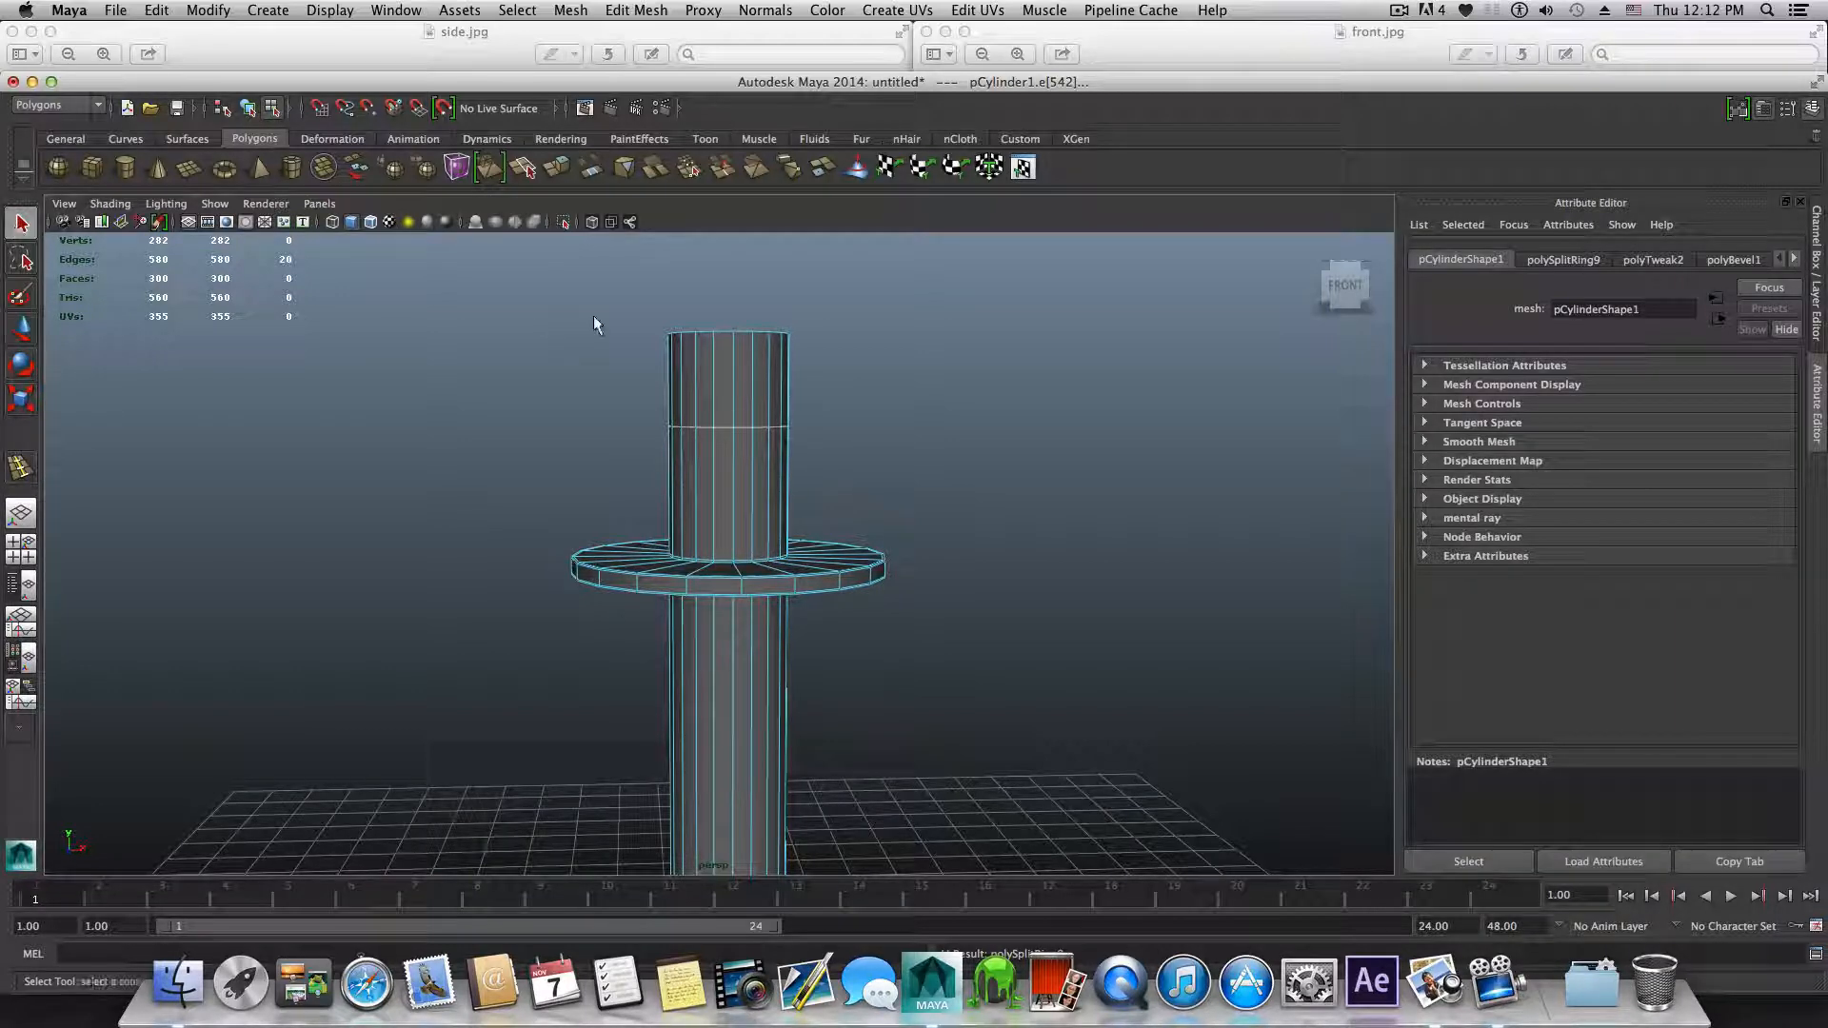
{"action": "left_click_drag", "start_coordinate": [851, 384], "coordinate": [158, 307]}
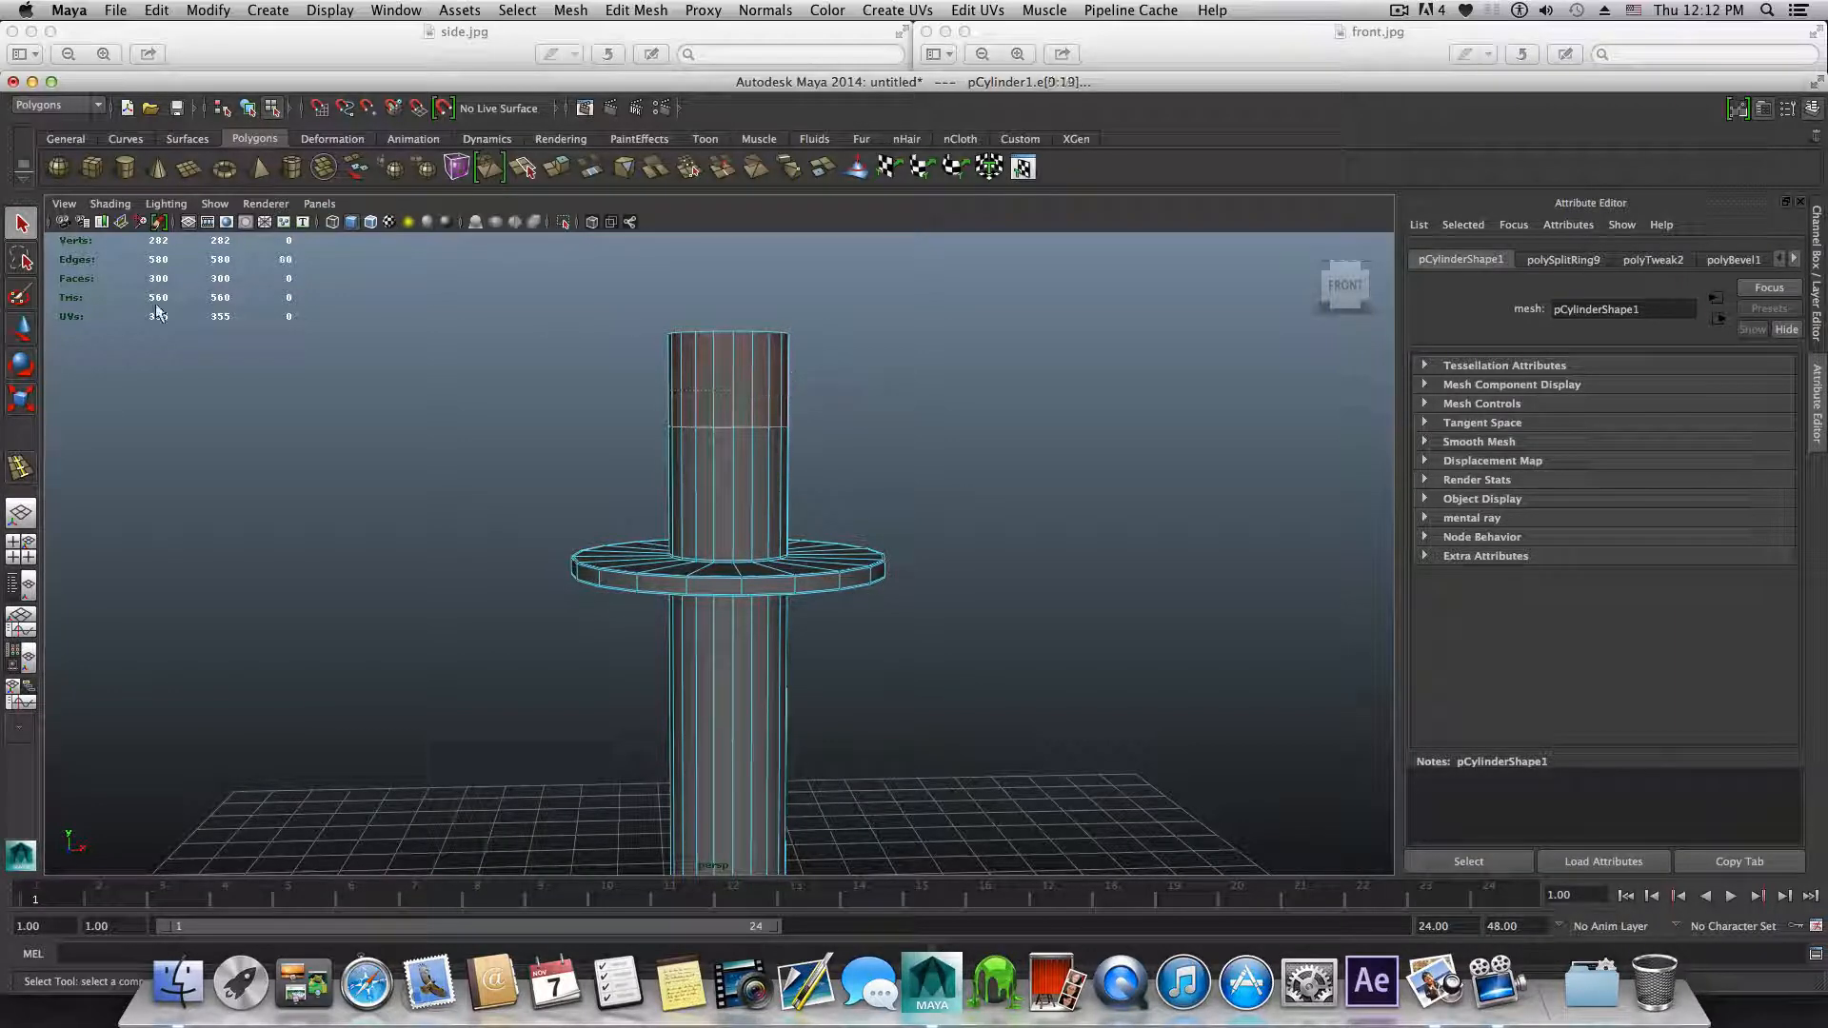
{"action": "right_click", "coordinate": [707, 362]}
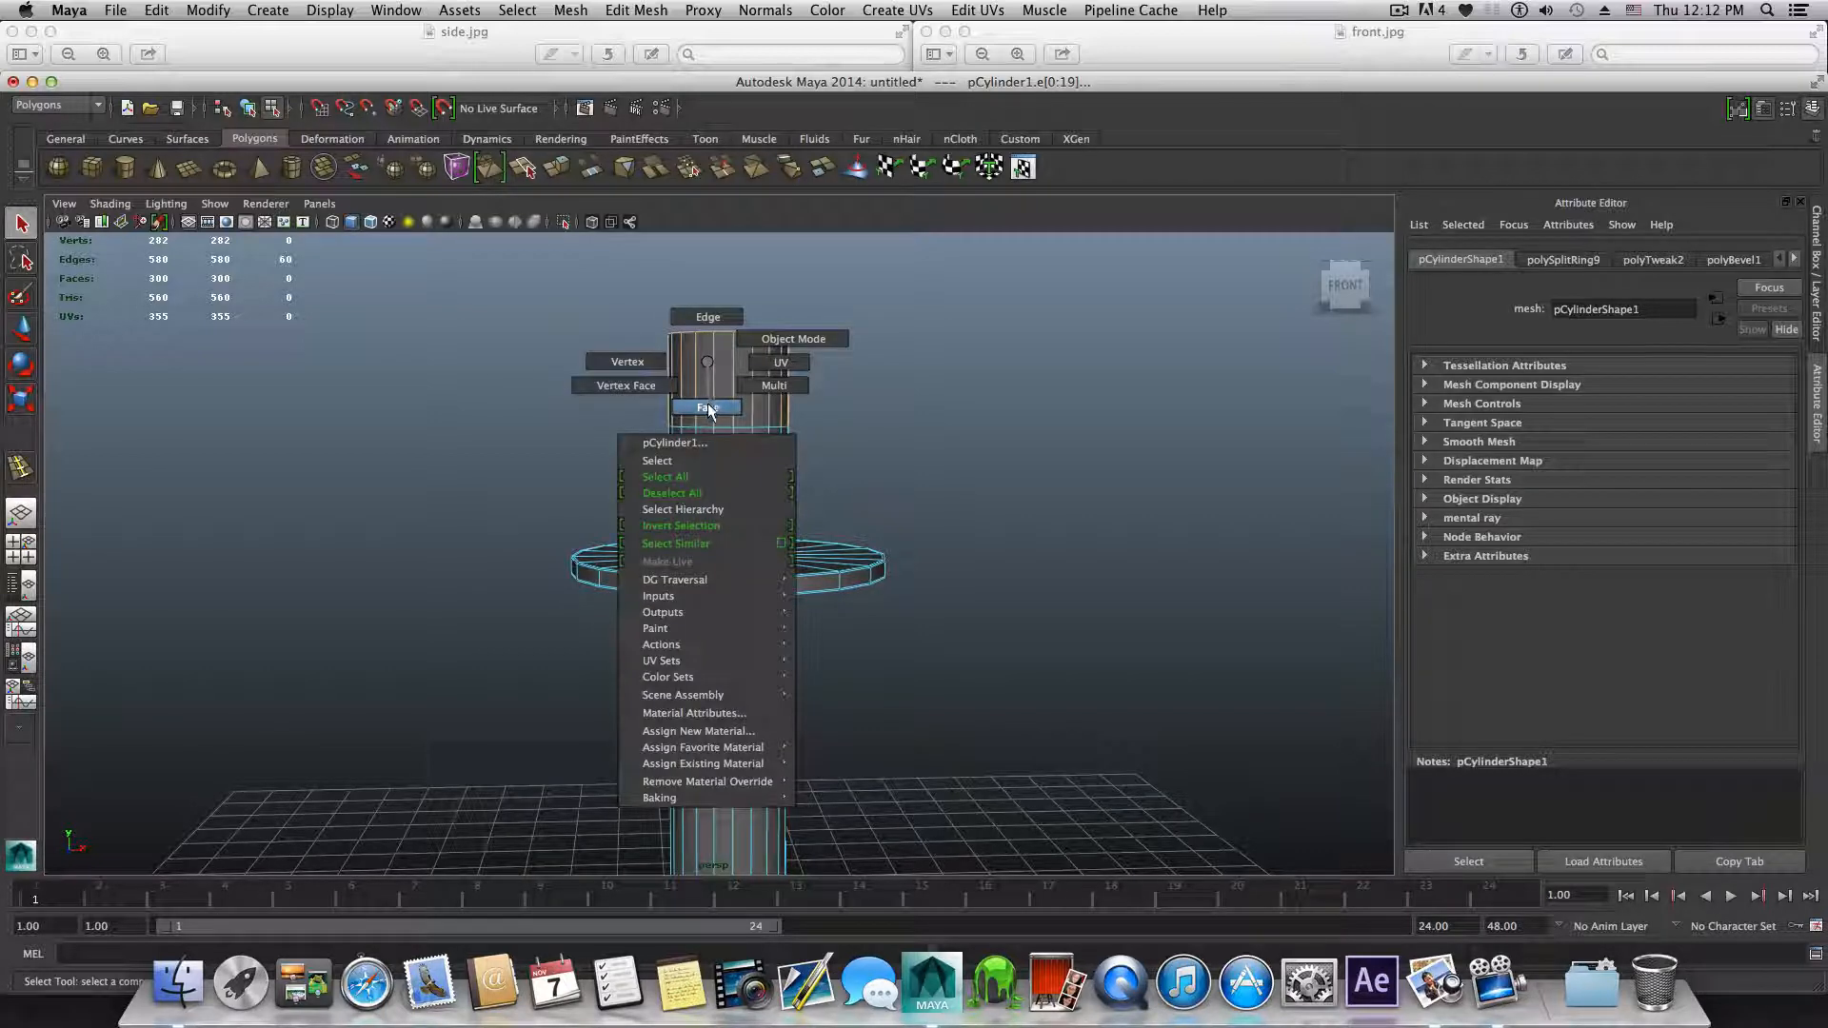
{"action": "left_click", "coordinate": [708, 408]}
{"action": "left_click_drag", "start_coordinate": [911, 391], "coordinate": [628, 310]}
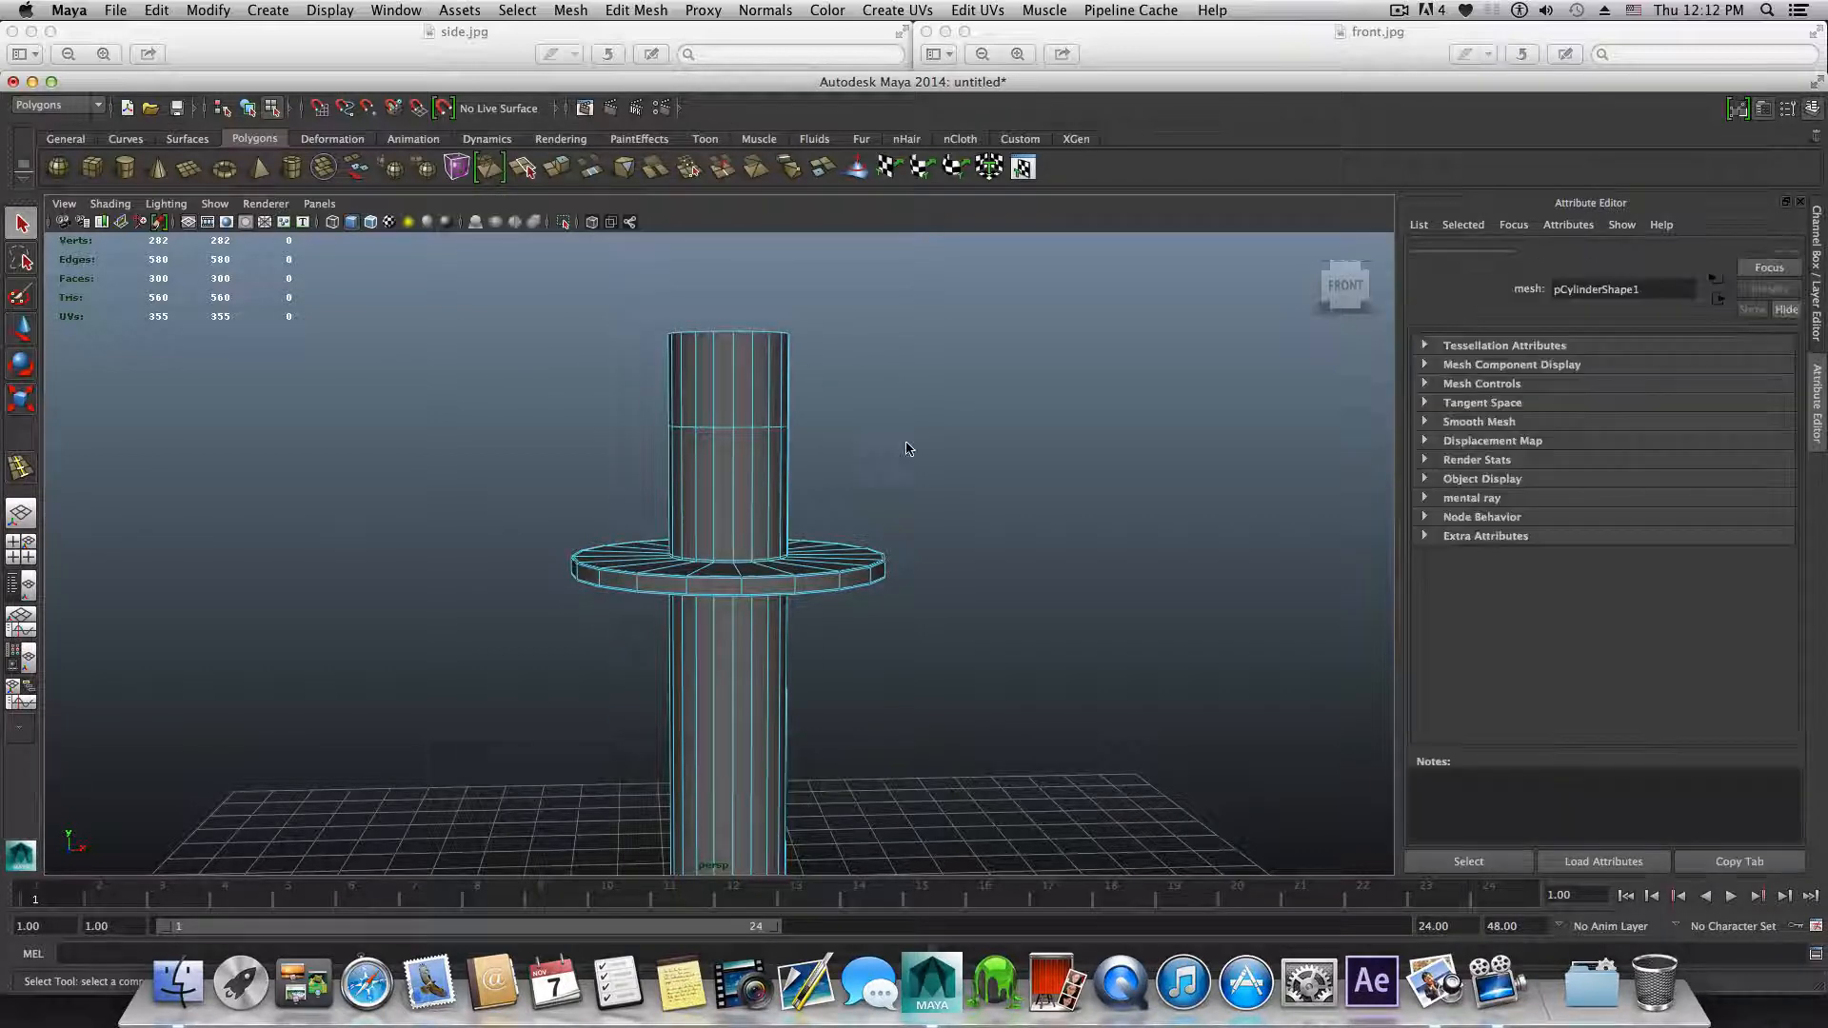
Step: Try to extrude the selected top-section faces and widen them by scaling
{"action": "left_click", "coordinate": [564, 171]}
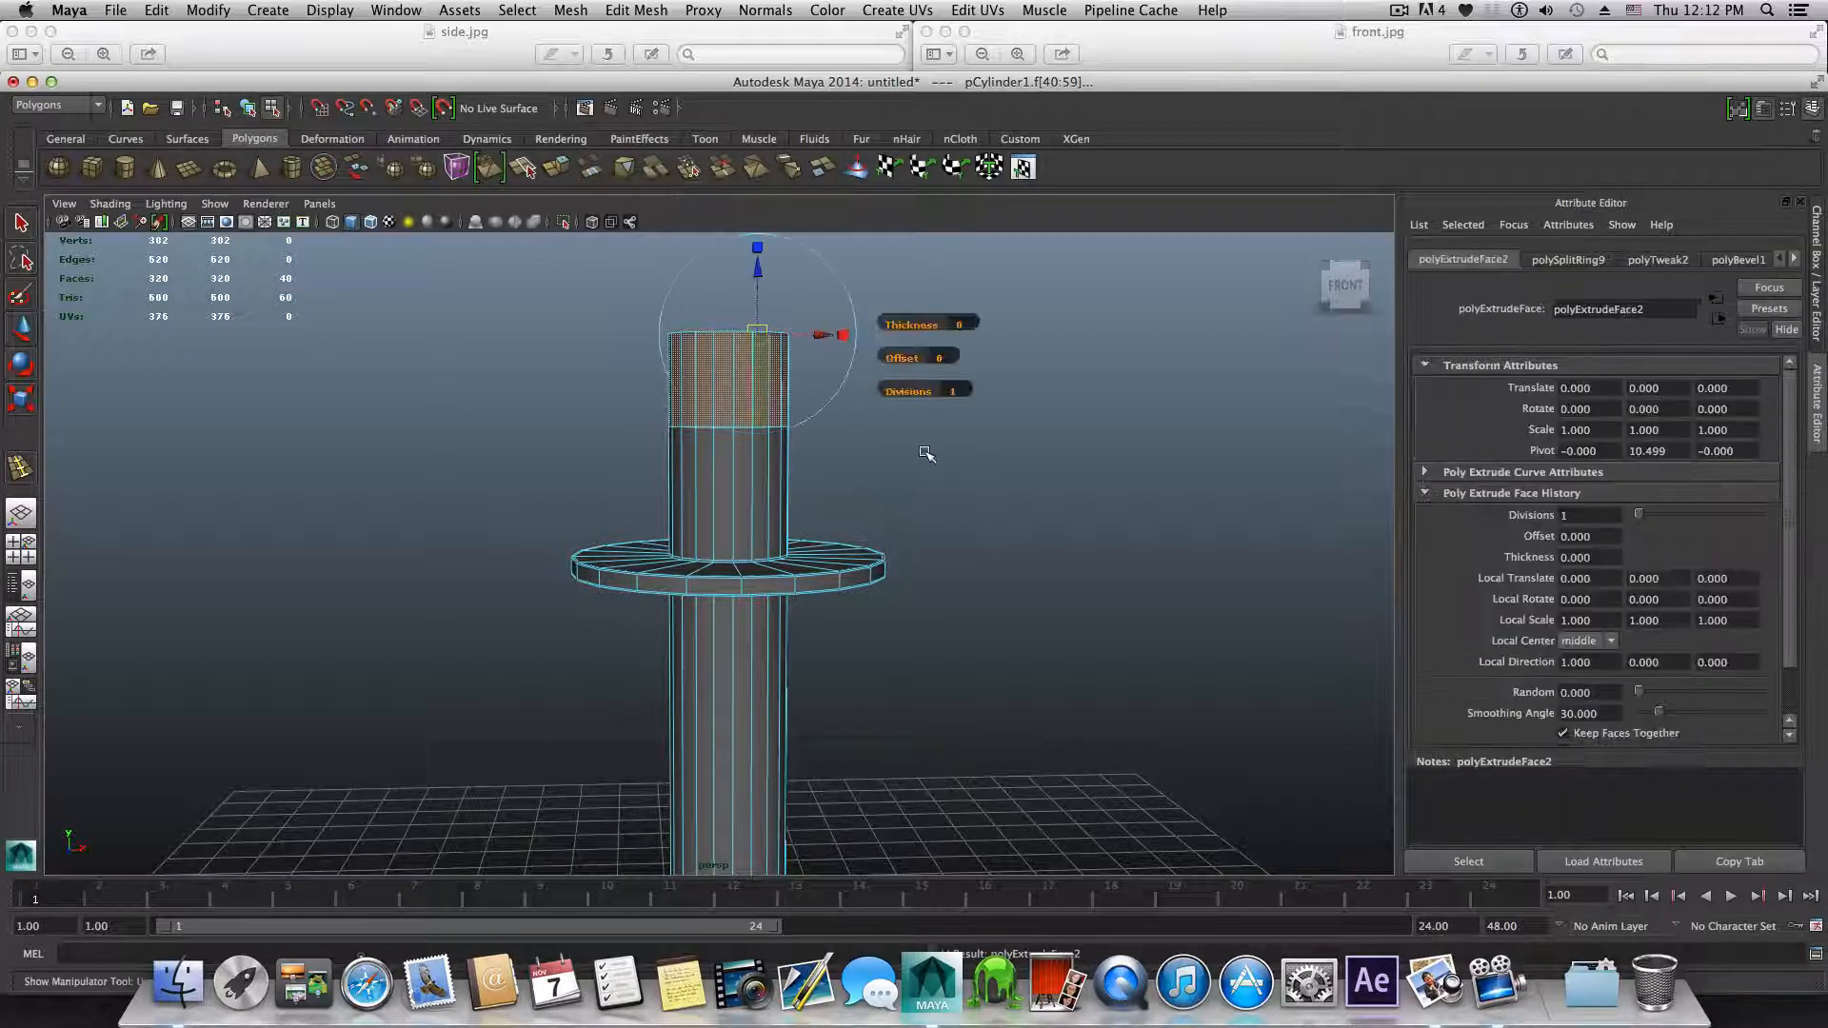
{"action": "left_click_drag", "start_coordinate": [914, 438], "coordinate": [911, 476], "text": "alt"}
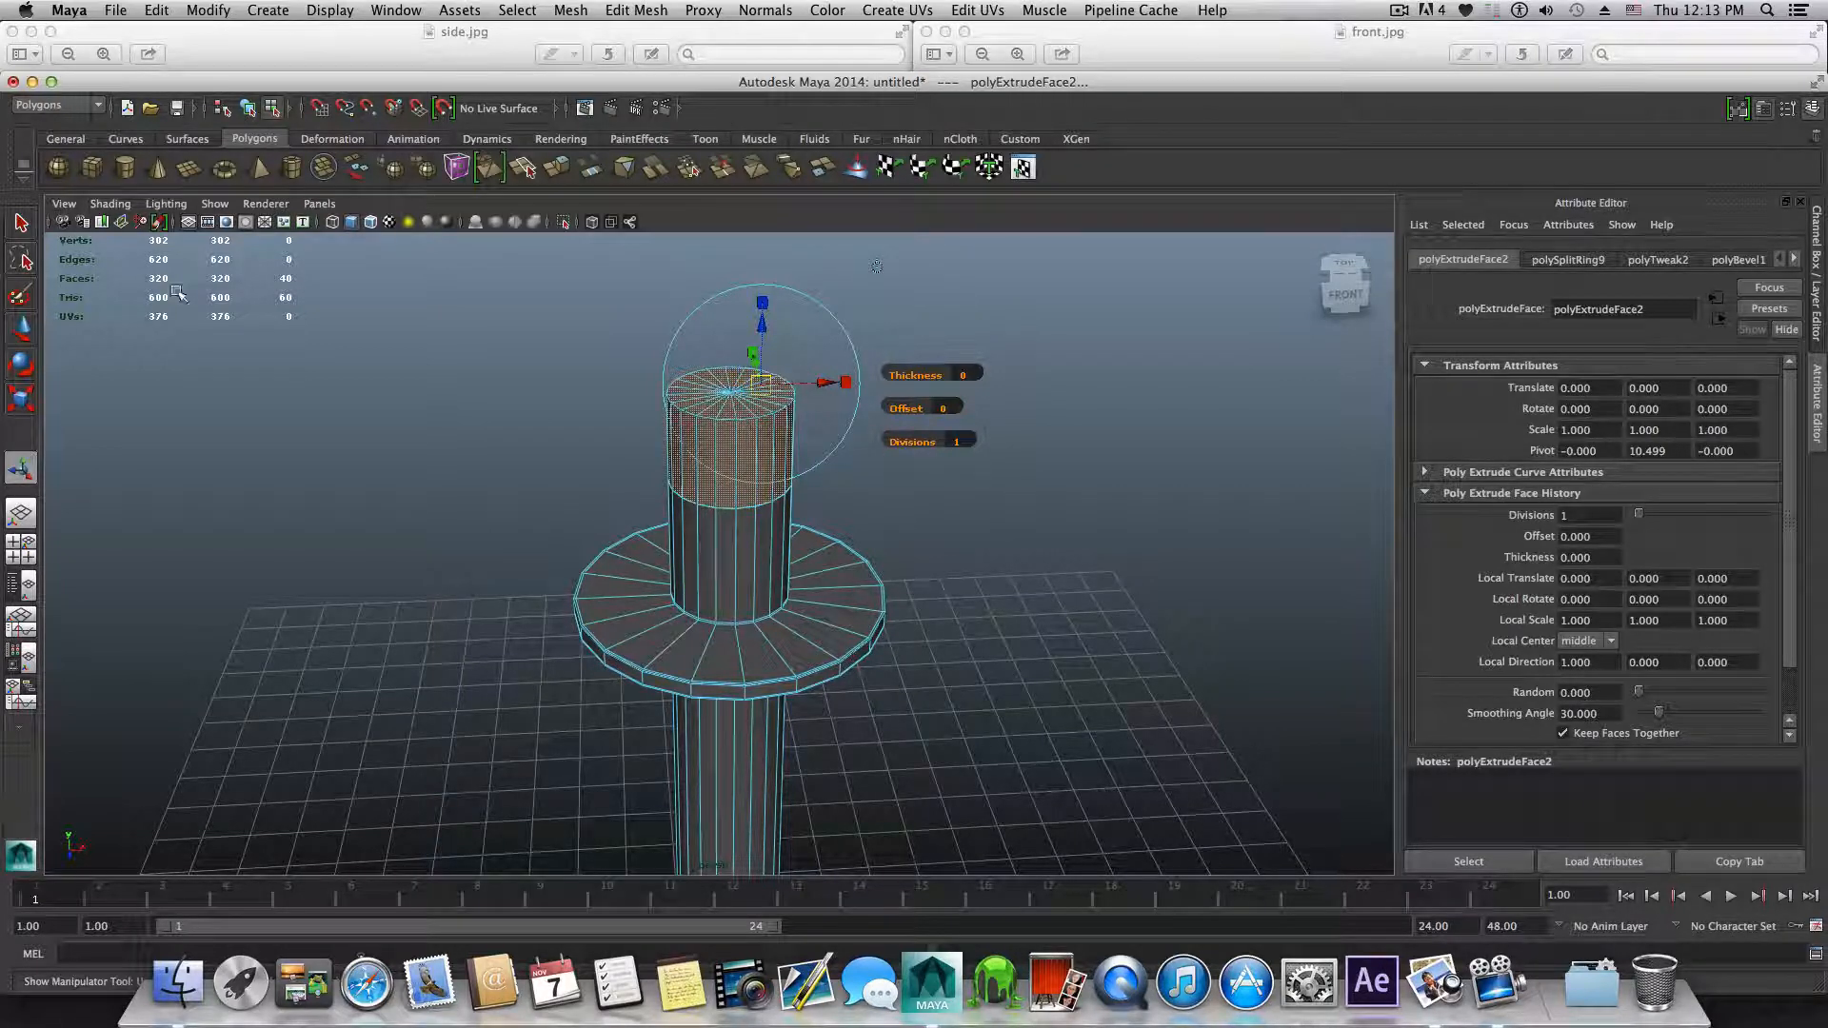
{"action": "left_click", "coordinate": [21, 402]}
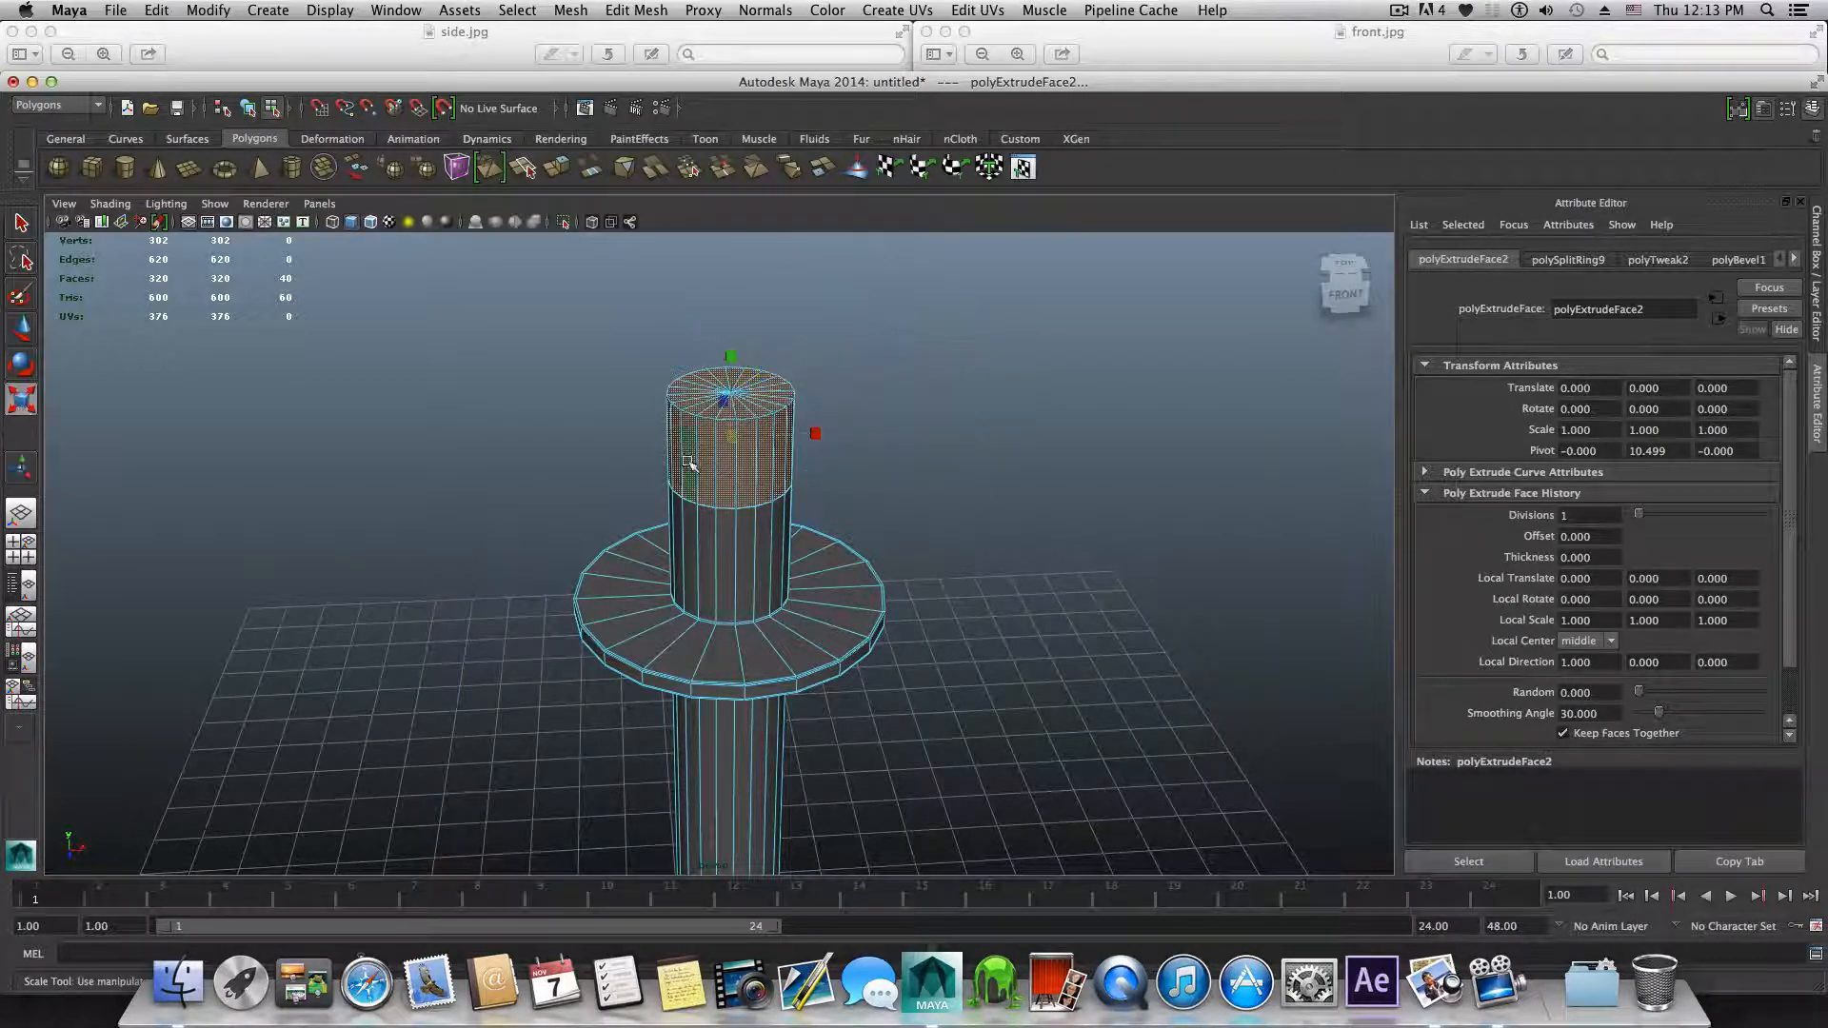
{"action": "left_click_drag", "start_coordinate": [724, 424], "coordinate": [660, 408], "text": "alt"}
{"action": "right_click_drag", "start_coordinate": [660, 408], "coordinate": [889, 469], "text": "alt"}
{"action": "mouse_move", "coordinate": [889, 470]}
{"action": "left_mouse_down", "text": "alt"}
{"action": "mouse_move", "coordinate": [869, 432]}
{"action": "mouse_move", "coordinate": [884, 423]}
{"action": "mouse_move", "coordinate": [892, 481]}
{"action": "left_mouse_up", "text": "alt"}
{"action": "mouse_move", "coordinate": [702, 302]}
{"action": "left_mouse_down", "text": "alt"}
{"action": "mouse_move", "coordinate": [718, 269]}
{"action": "mouse_move", "coordinate": [724, 284]}
{"action": "left_mouse_up", "text": "alt"}
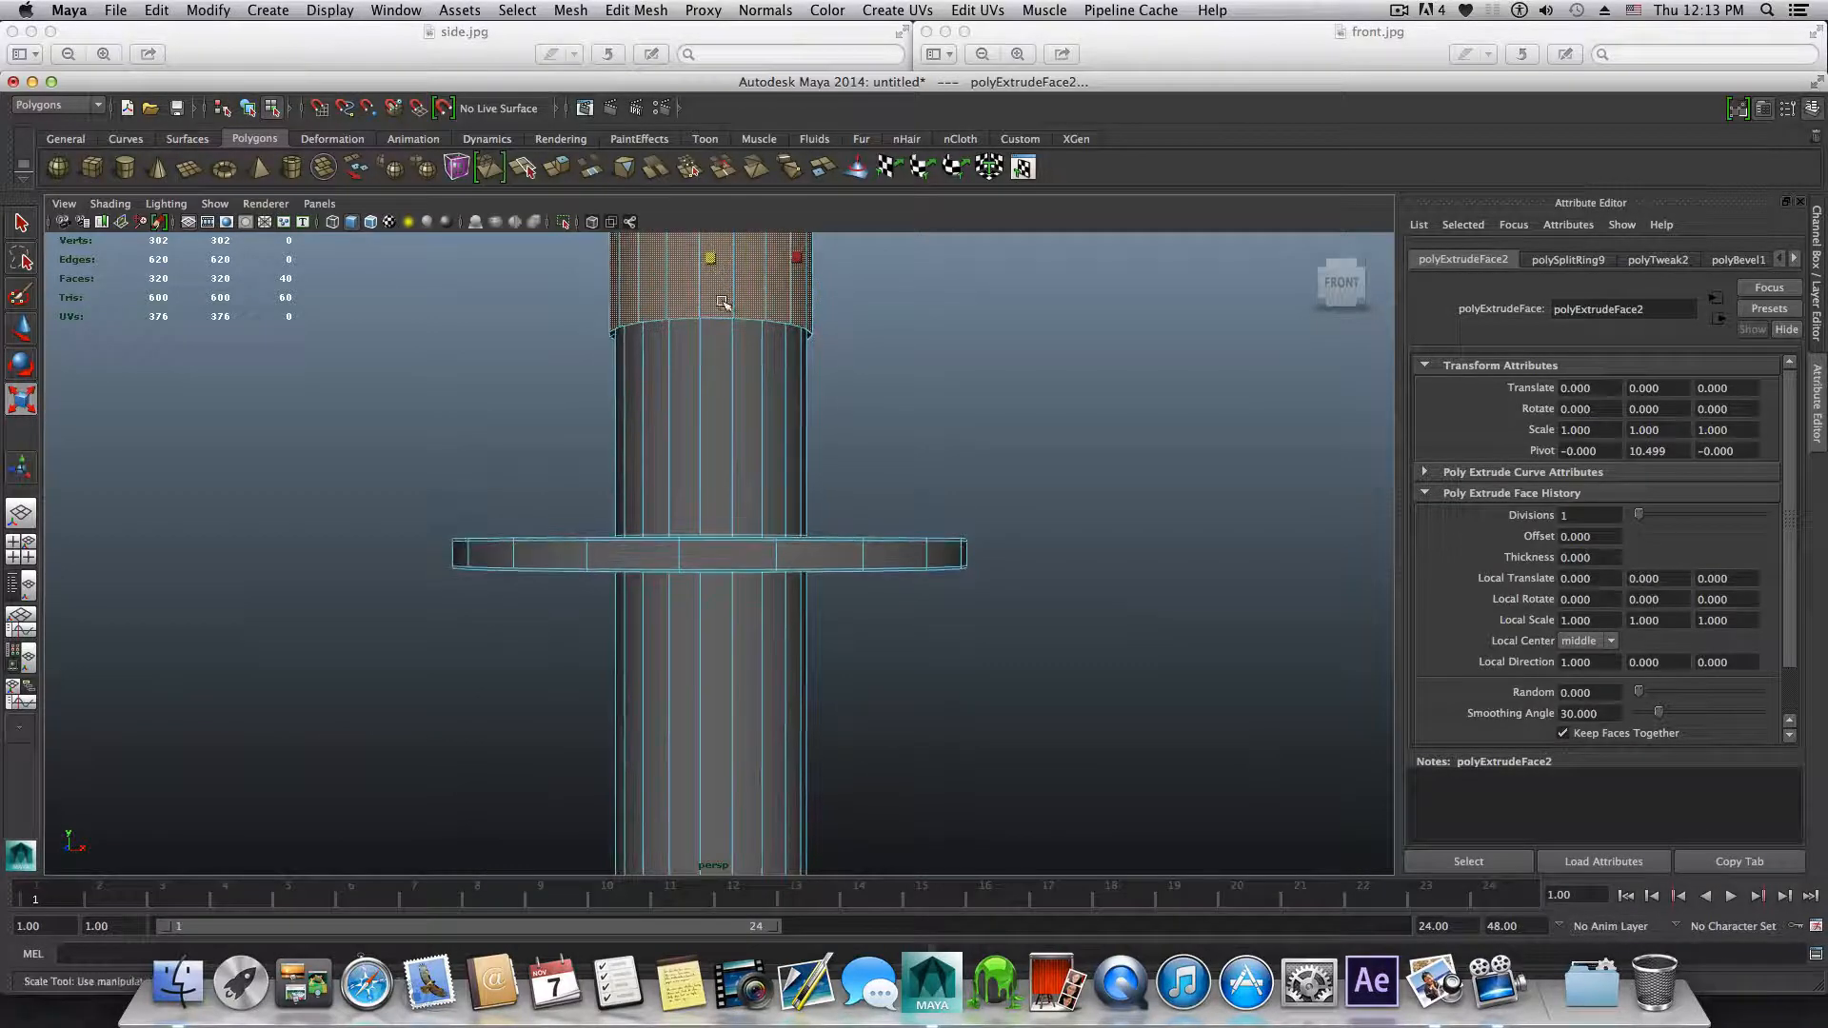
{"action": "middle_click_drag", "start_coordinate": [726, 306], "coordinate": [750, 542], "text": "alt"}
{"action": "mouse_move", "coordinate": [752, 562]}
{"action": "left_mouse_down", "text": "alt"}
{"action": "mouse_move", "coordinate": [735, 519]}
{"action": "mouse_move", "coordinate": [774, 586]}
{"action": "left_mouse_up", "text": "alt"}
{"action": "key", "text": "r"}
{"action": "middle_click_drag", "start_coordinate": [774, 586], "coordinate": [787, 588]}
Step: Undo the scaling and the extrusion of the top-section faces
{"action": "key", "text": "z"}
{"action": "key", "text": "z"}
{"action": "key", "text": "z"}
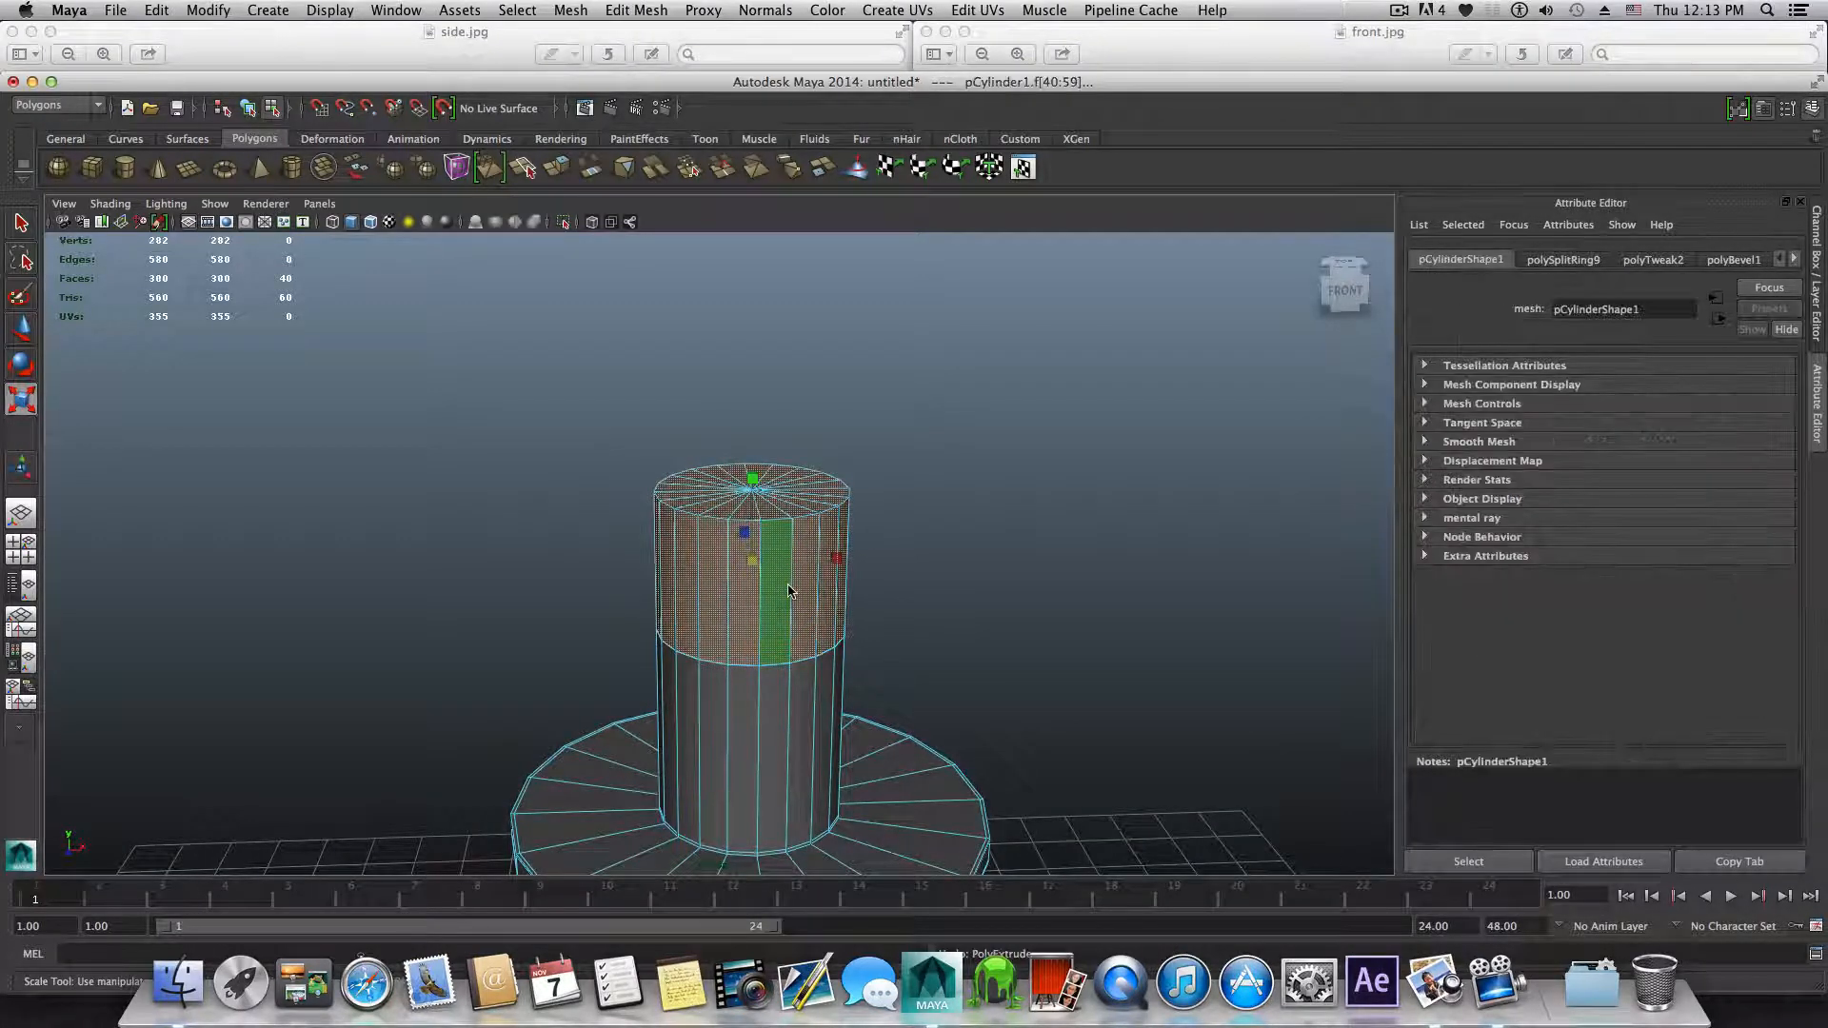
Step: Extrude the top-section faces again and push them outward along their normals with a local Z translation of 0.095
{"action": "left_click_drag", "start_coordinate": [606, 409], "coordinate": [821, 515]}
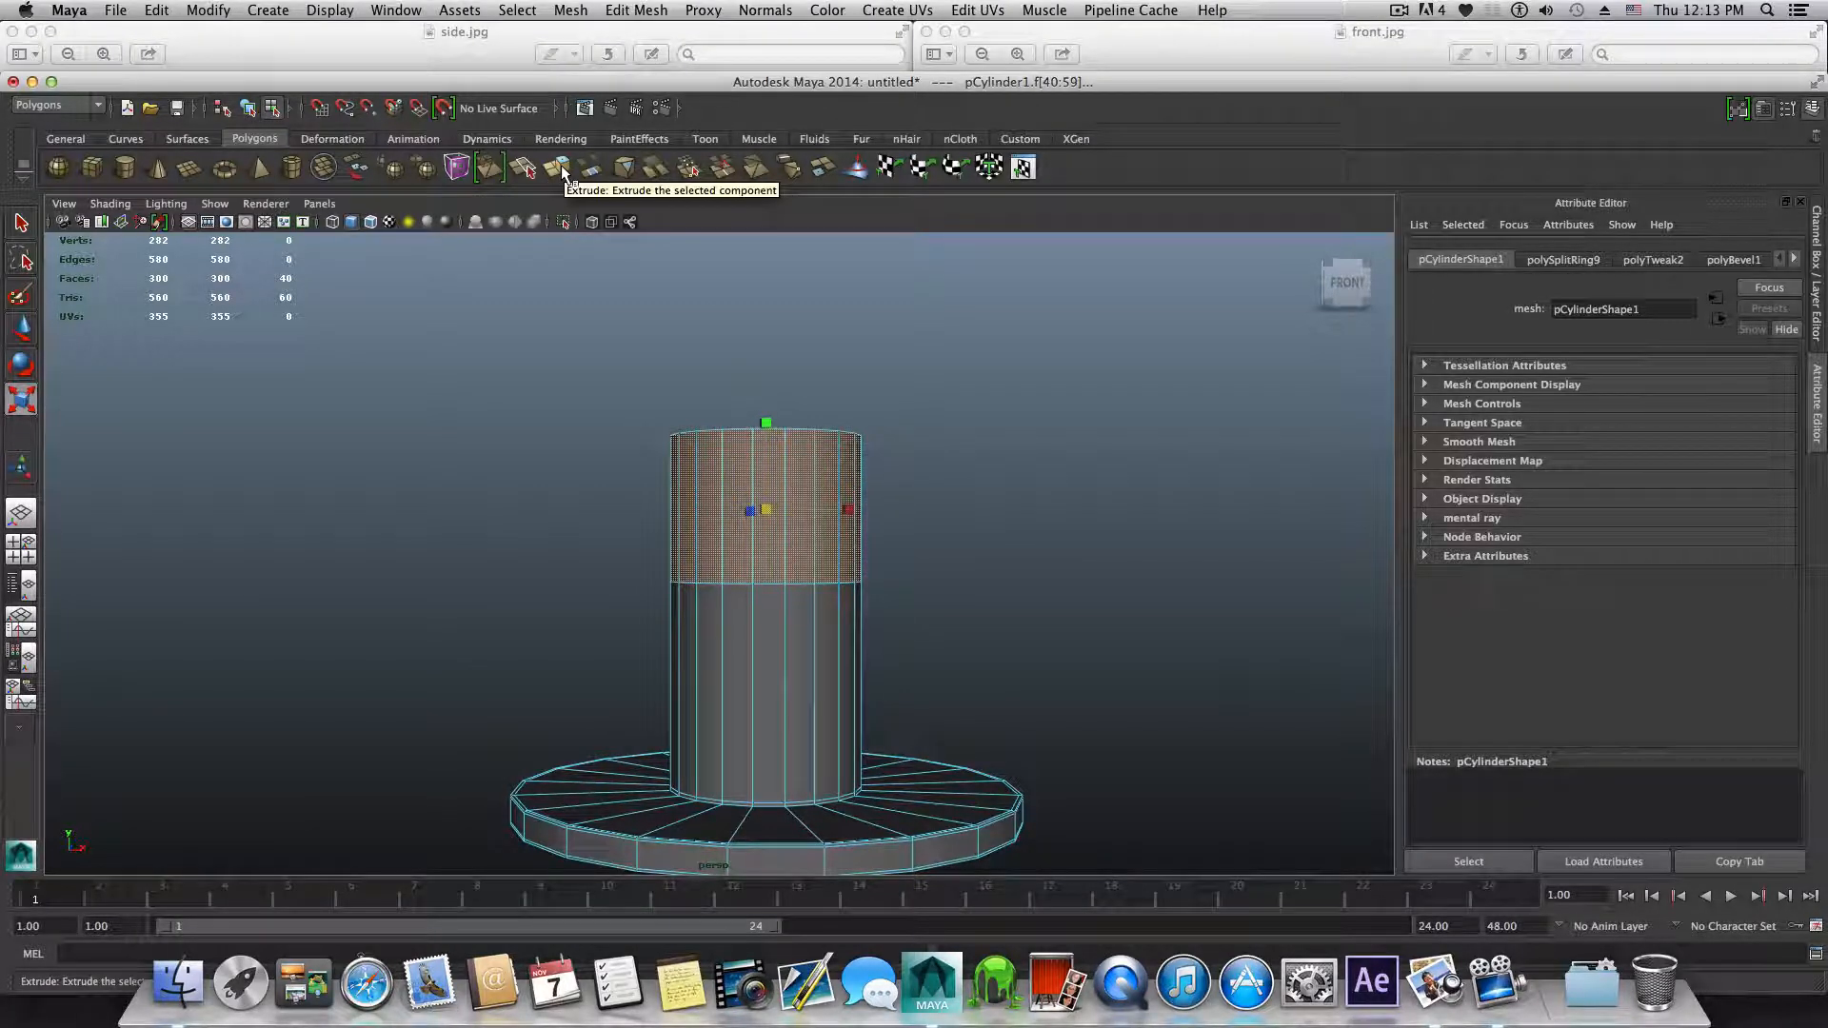
{"action": "left_click", "coordinate": [561, 171]}
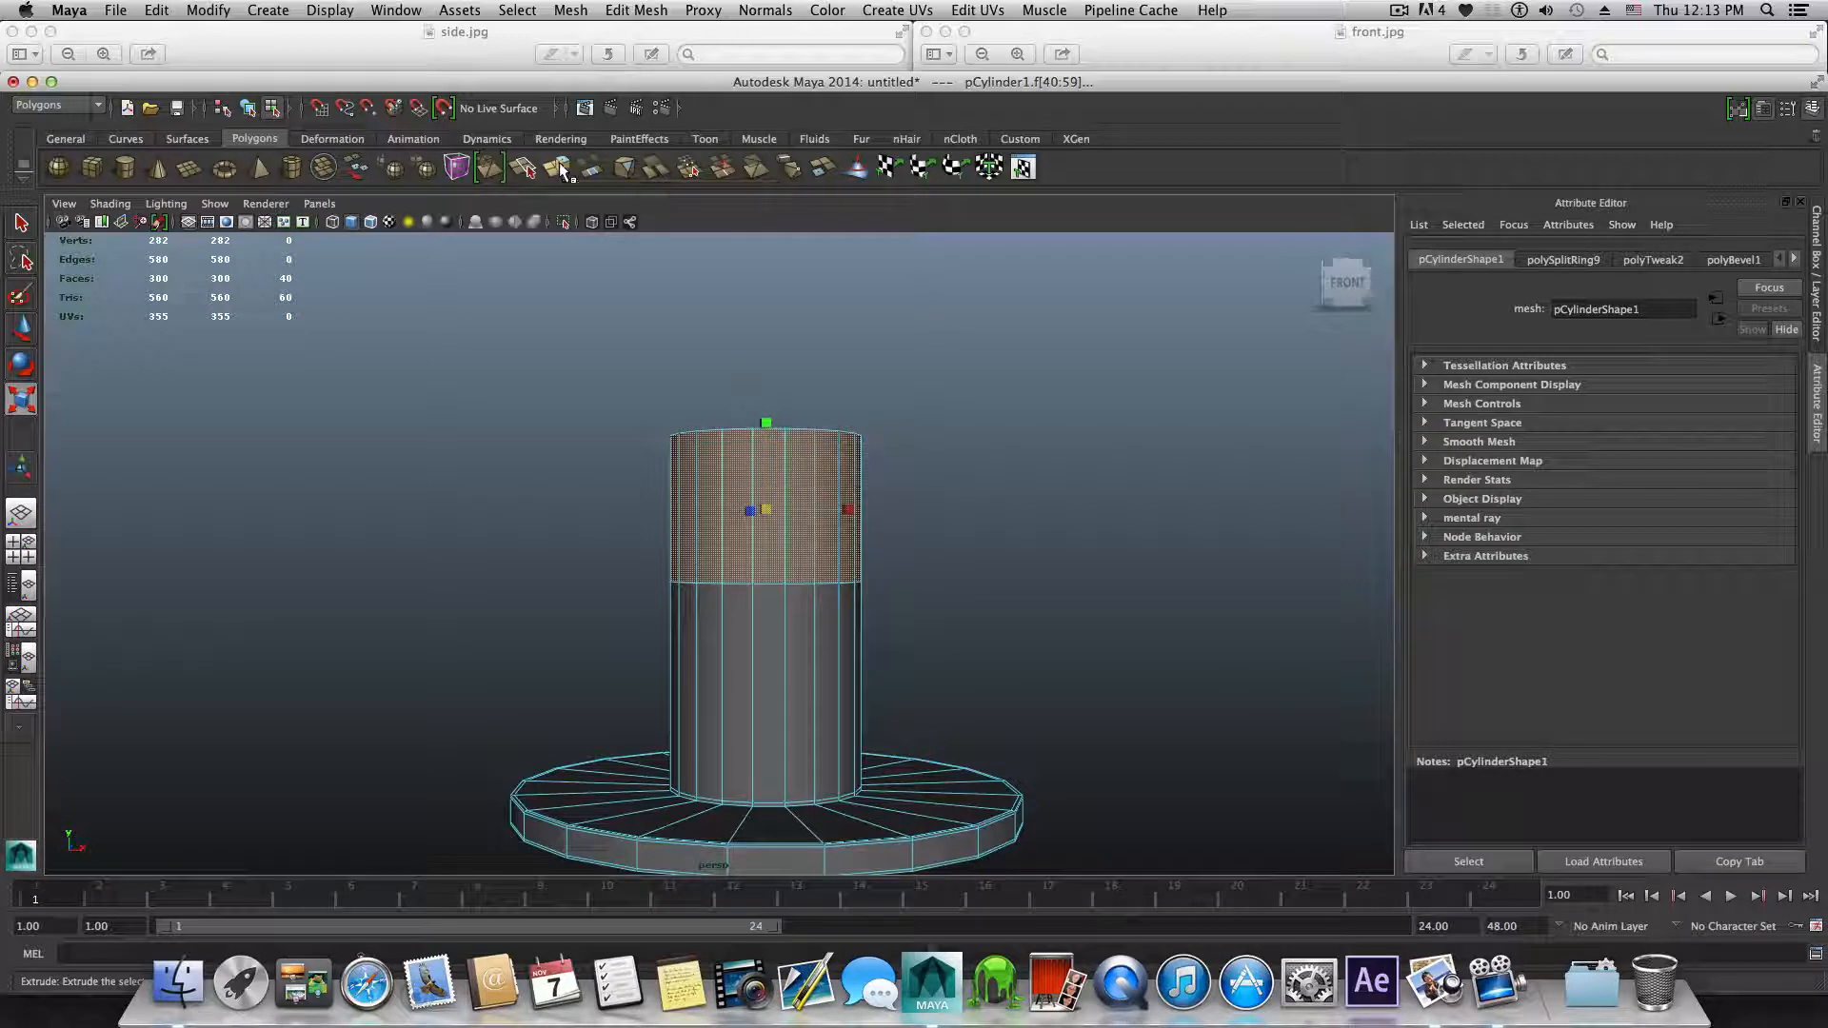
{"action": "left_click_drag", "start_coordinate": [914, 522], "coordinate": [899, 497], "text": "alt"}
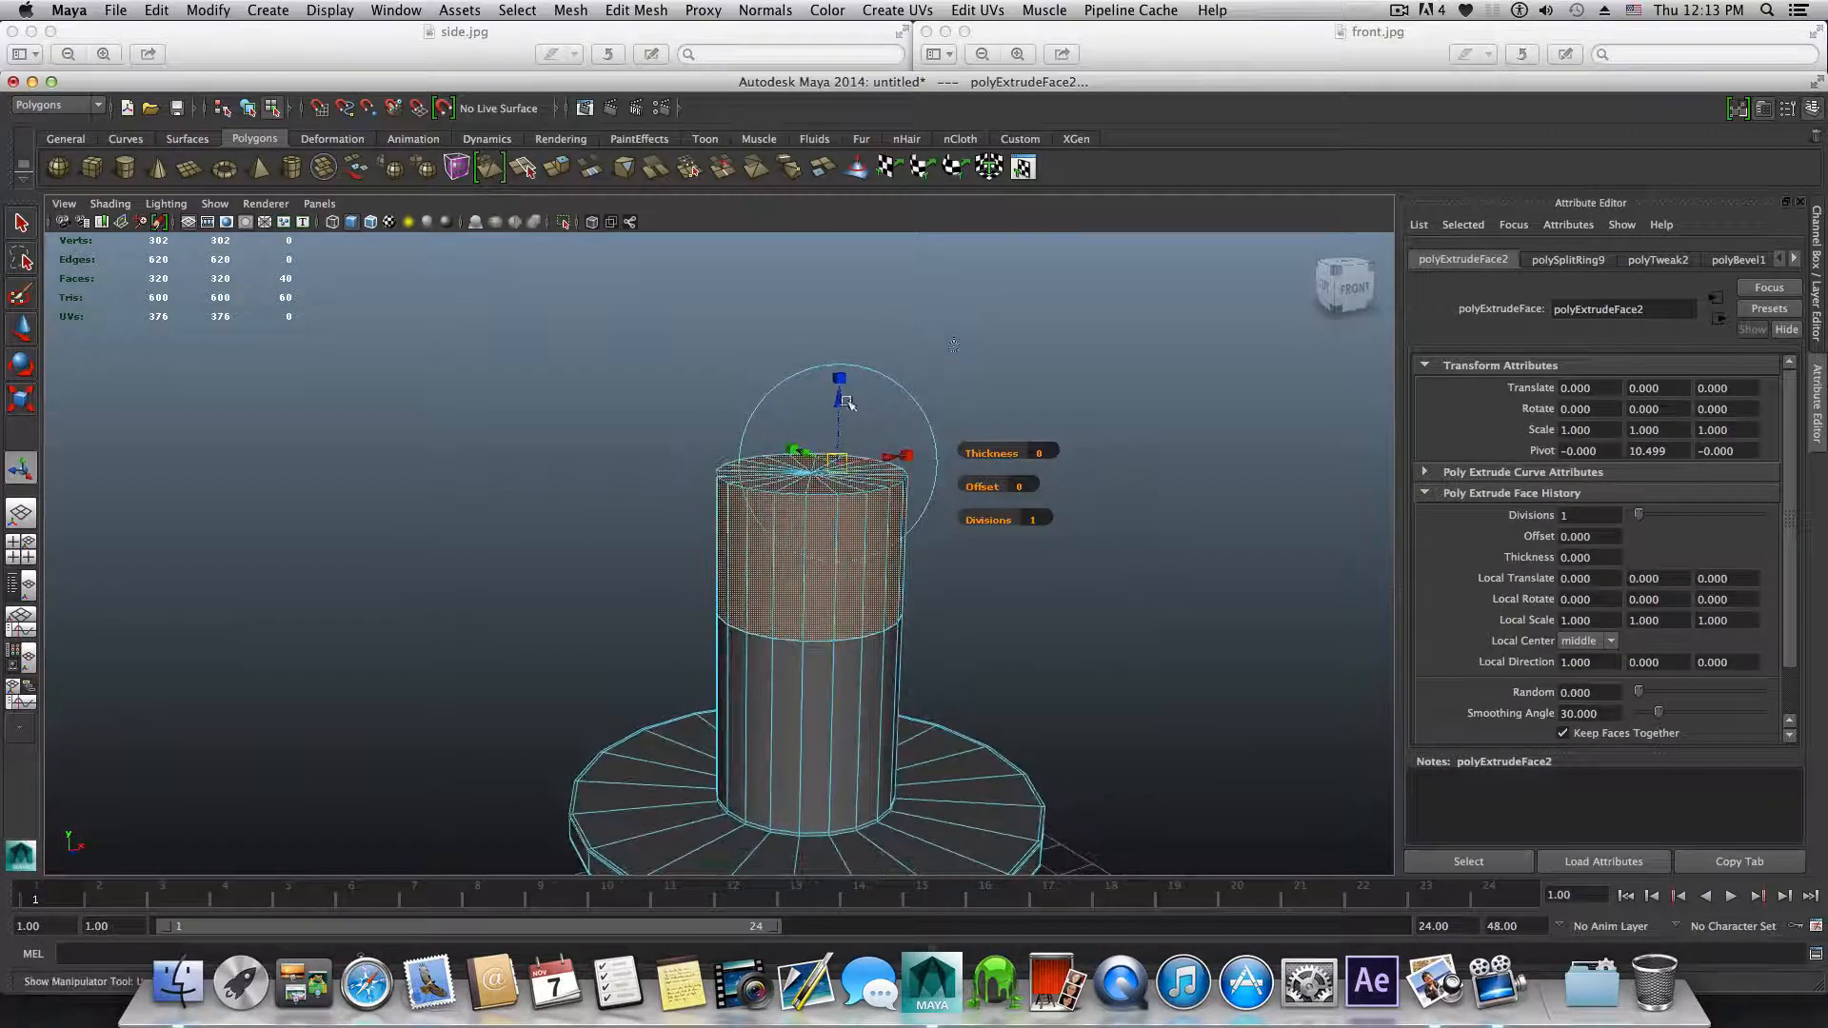
{"action": "left_click_drag", "start_coordinate": [863, 419], "coordinate": [676, 361], "text": "alt"}
{"action": "right_click_drag", "start_coordinate": [676, 361], "coordinate": [1087, 612], "text": "alt"}
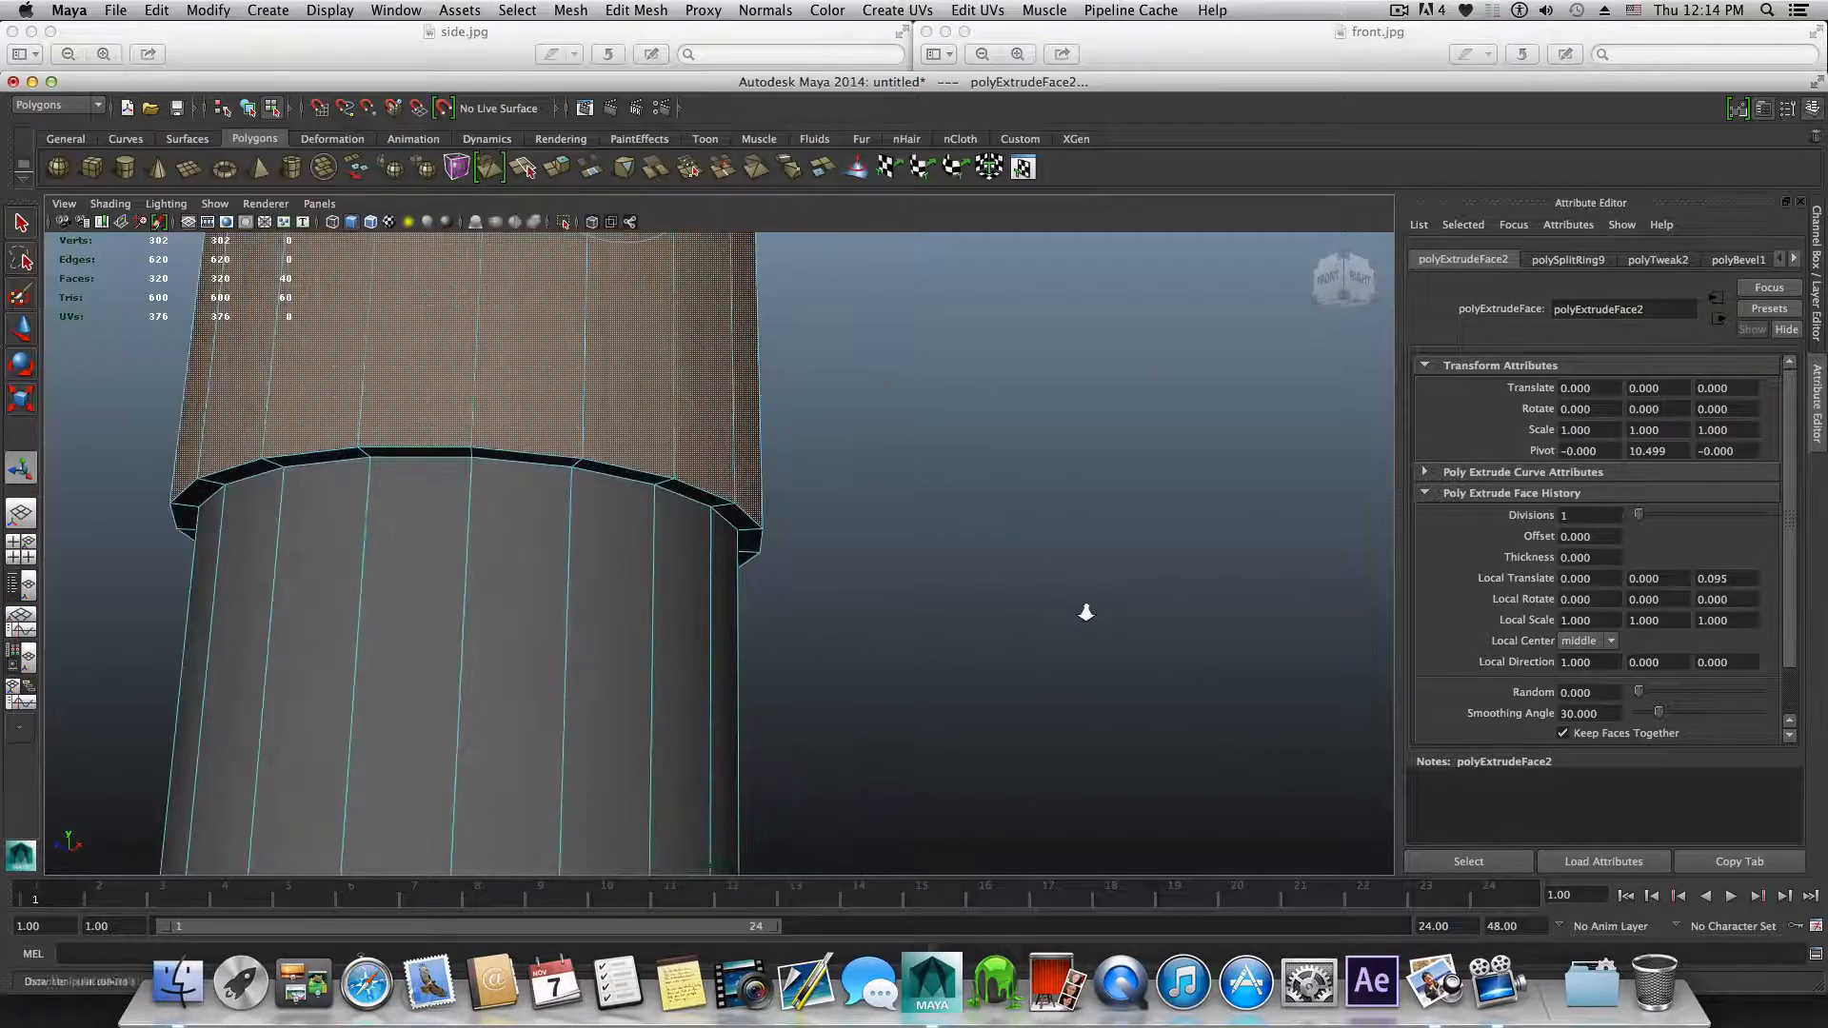
{"action": "left_click_drag", "start_coordinate": [701, 508], "coordinate": [726, 616], "text": "alt"}
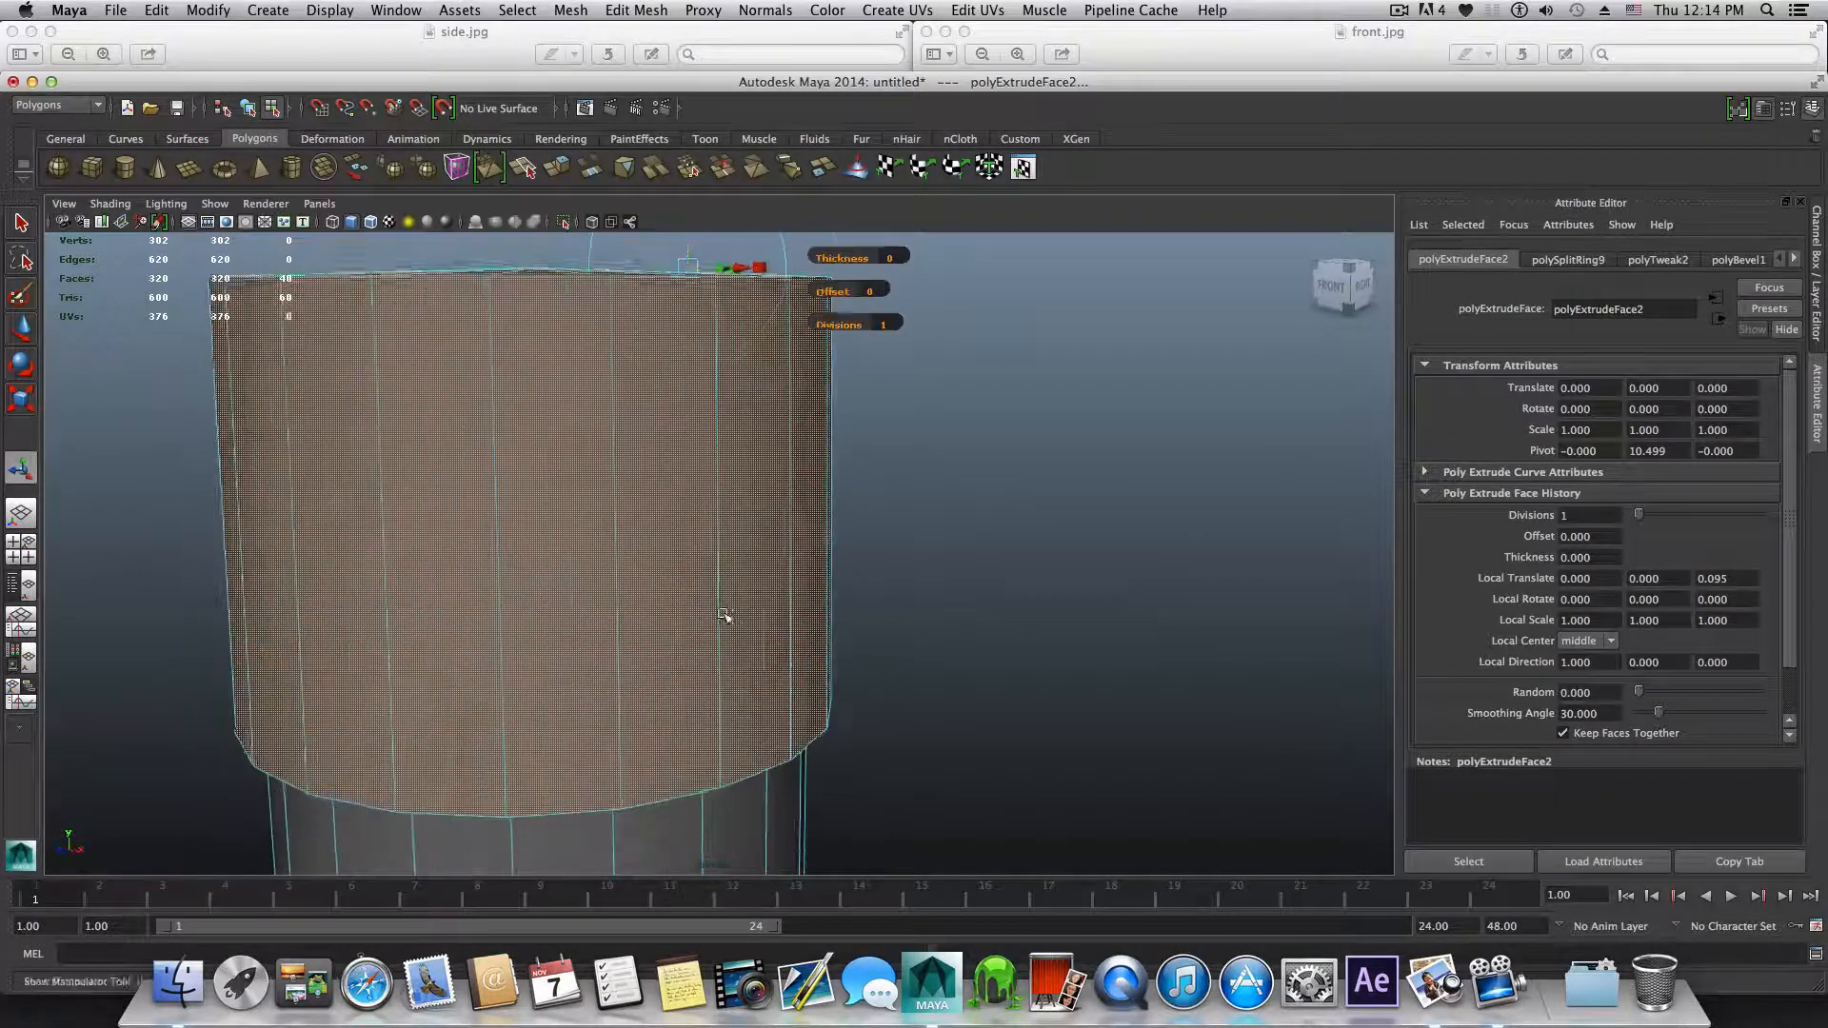
{"action": "right_click_drag", "start_coordinate": [727, 615], "coordinate": [706, 575], "text": "alt"}
{"action": "left_click_drag", "start_coordinate": [706, 575], "coordinate": [742, 600], "text": "alt"}
{"action": "left_click_drag", "start_coordinate": [631, 497], "coordinate": [689, 591], "text": "alt"}
{"action": "right_click_drag", "start_coordinate": [689, 592], "coordinate": [553, 663], "text": "alt"}
{"action": "middle_click_drag", "start_coordinate": [728, 688], "coordinate": [711, 670], "text": "alt"}
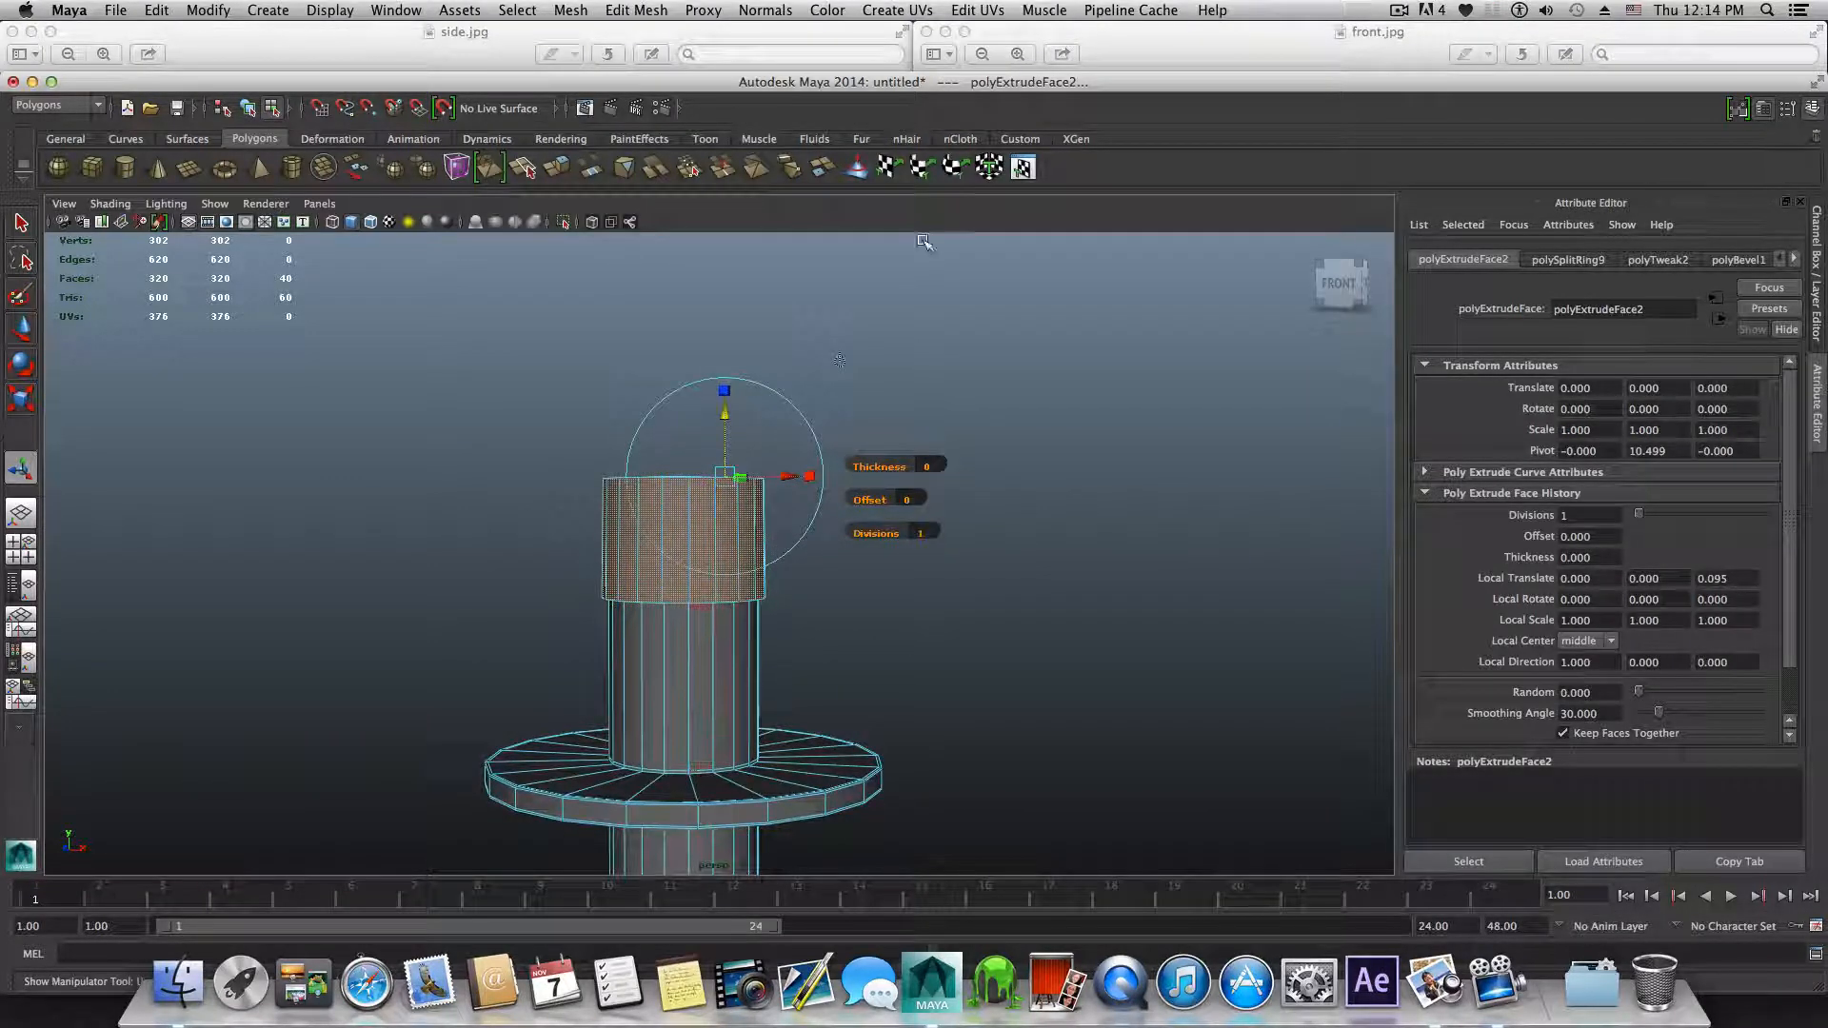
Step: Cover the reference images with the modelling window and return the cylinder to object selection mode
{"action": "mouse_move", "coordinate": [1014, 83]}
{"action": "left_mouse_down"}
{"action": "mouse_move", "coordinate": [968, 609]}
{"action": "mouse_move", "coordinate": [988, 88]}
{"action": "mouse_move", "coordinate": [1019, 54]}
{"action": "left_mouse_up"}
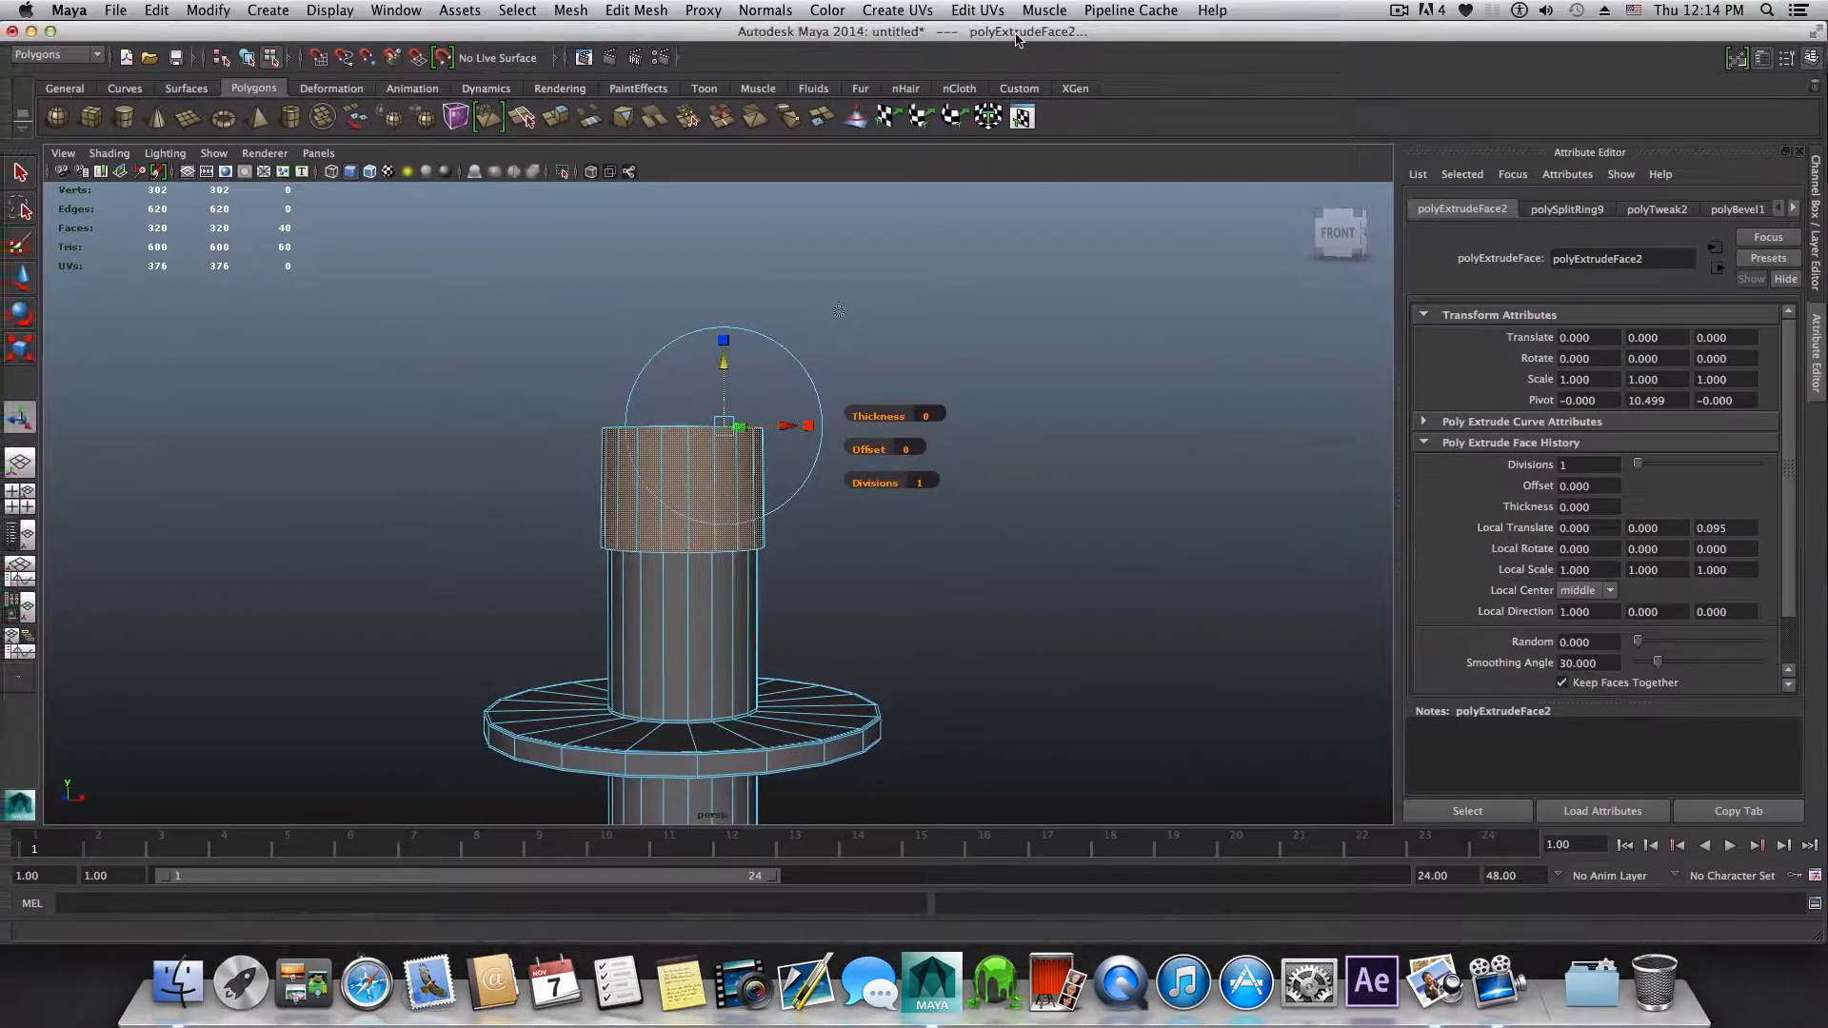
{"action": "key", "text": "F8"}
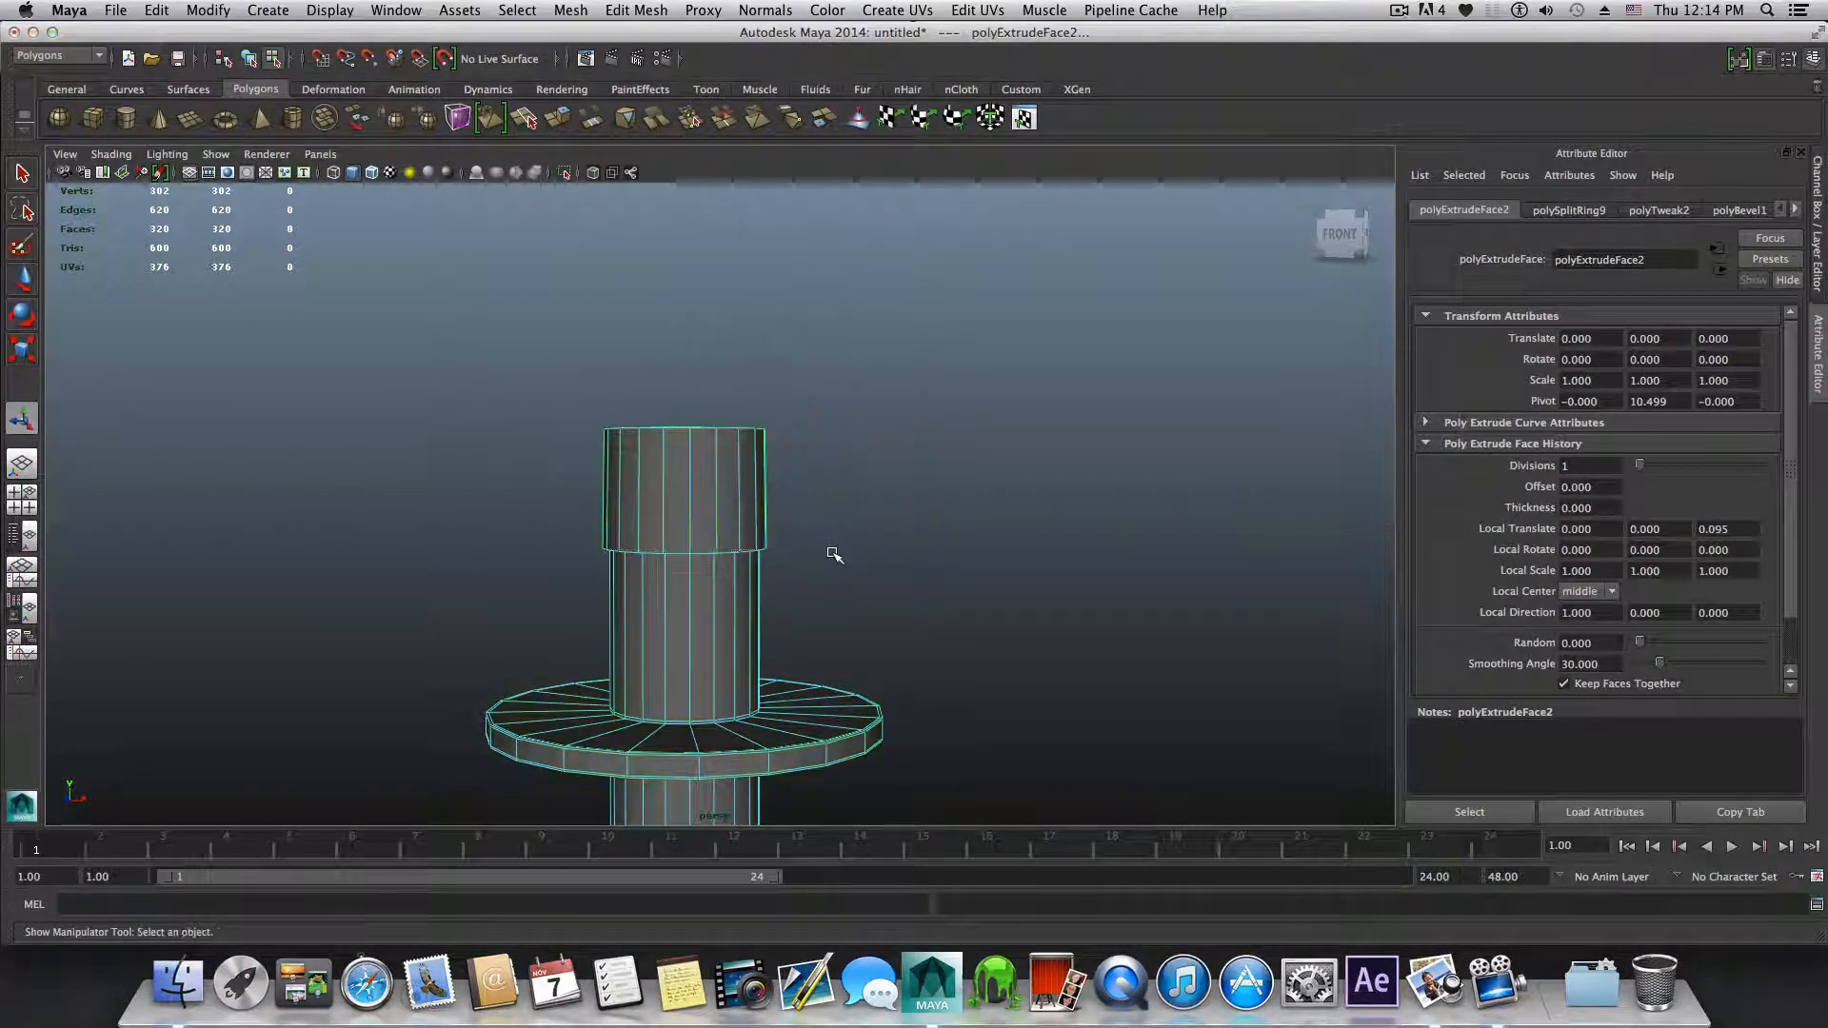
{"action": "scroll", "coordinate": [800, 620], "scroll_direction": "down", "scroll_amount": 5}
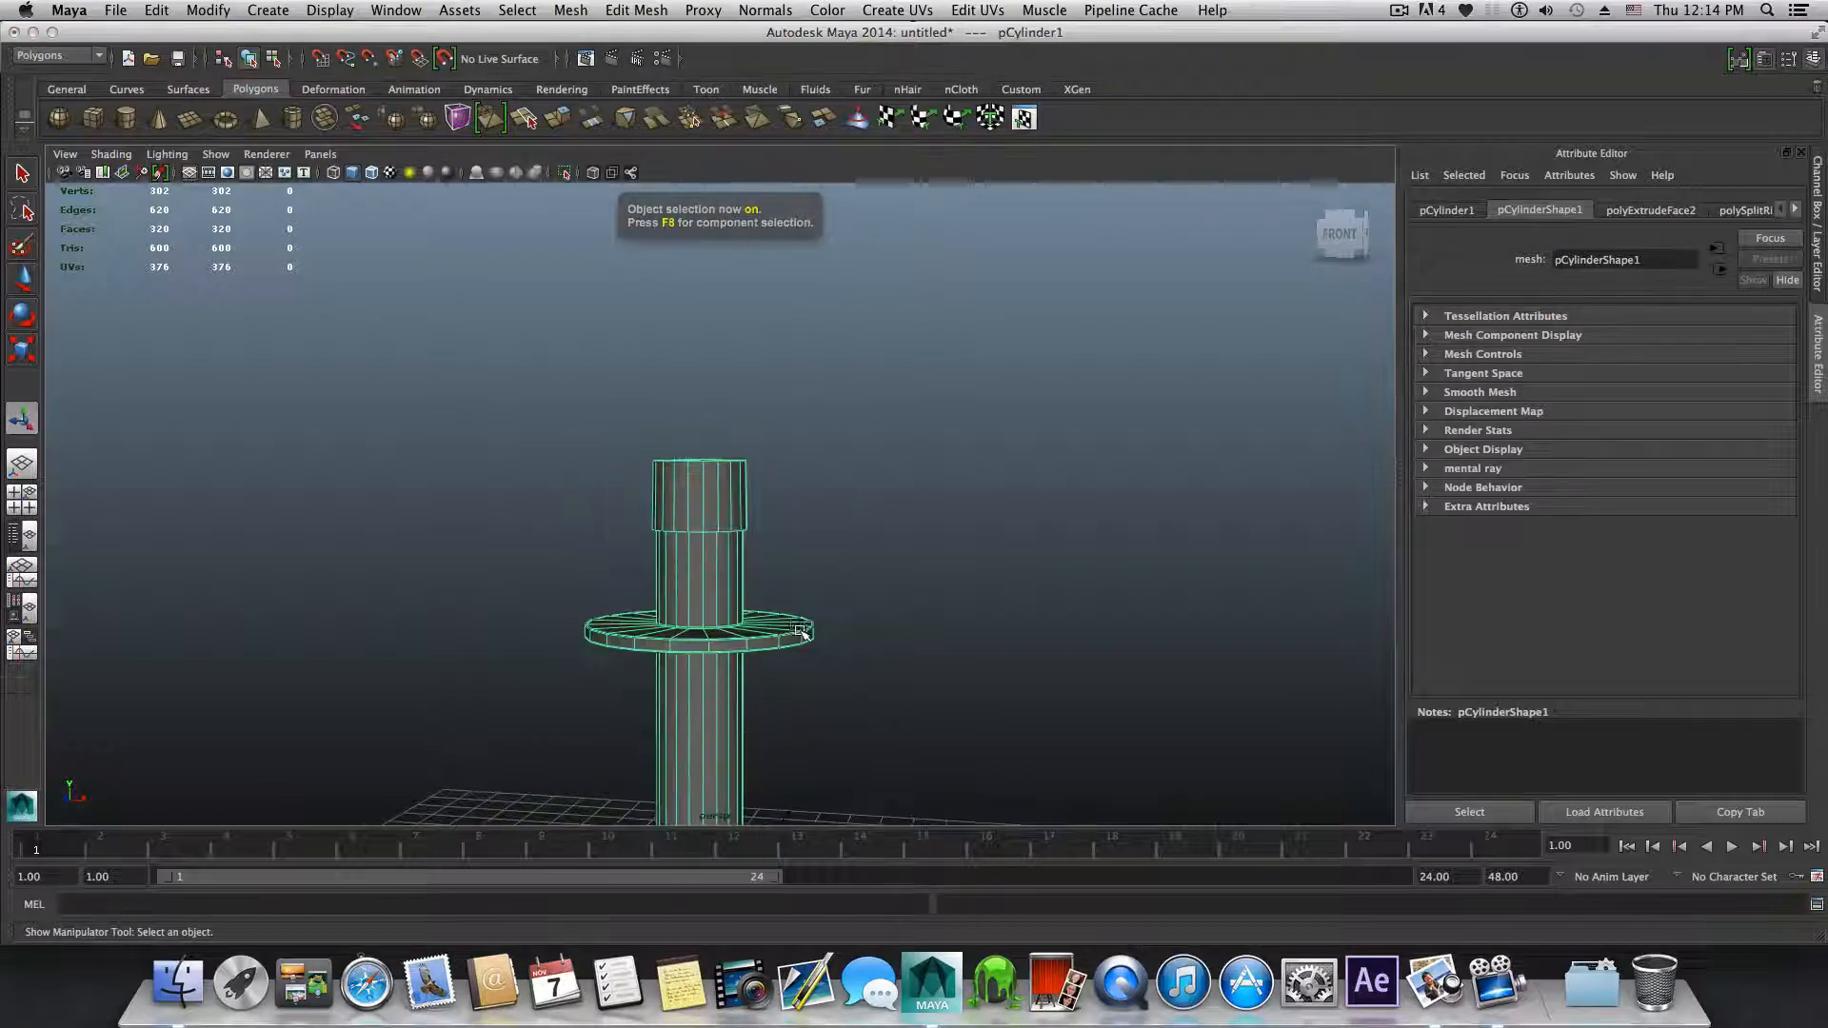
{"action": "middle_click_drag", "start_coordinate": [801, 628], "coordinate": [828, 542], "text": "alt"}
{"action": "left_click_drag", "start_coordinate": [817, 541], "coordinate": [828, 588], "text": "alt"}
{"action": "right_click_drag", "start_coordinate": [828, 587], "coordinate": [1000, 612], "text": "alt"}
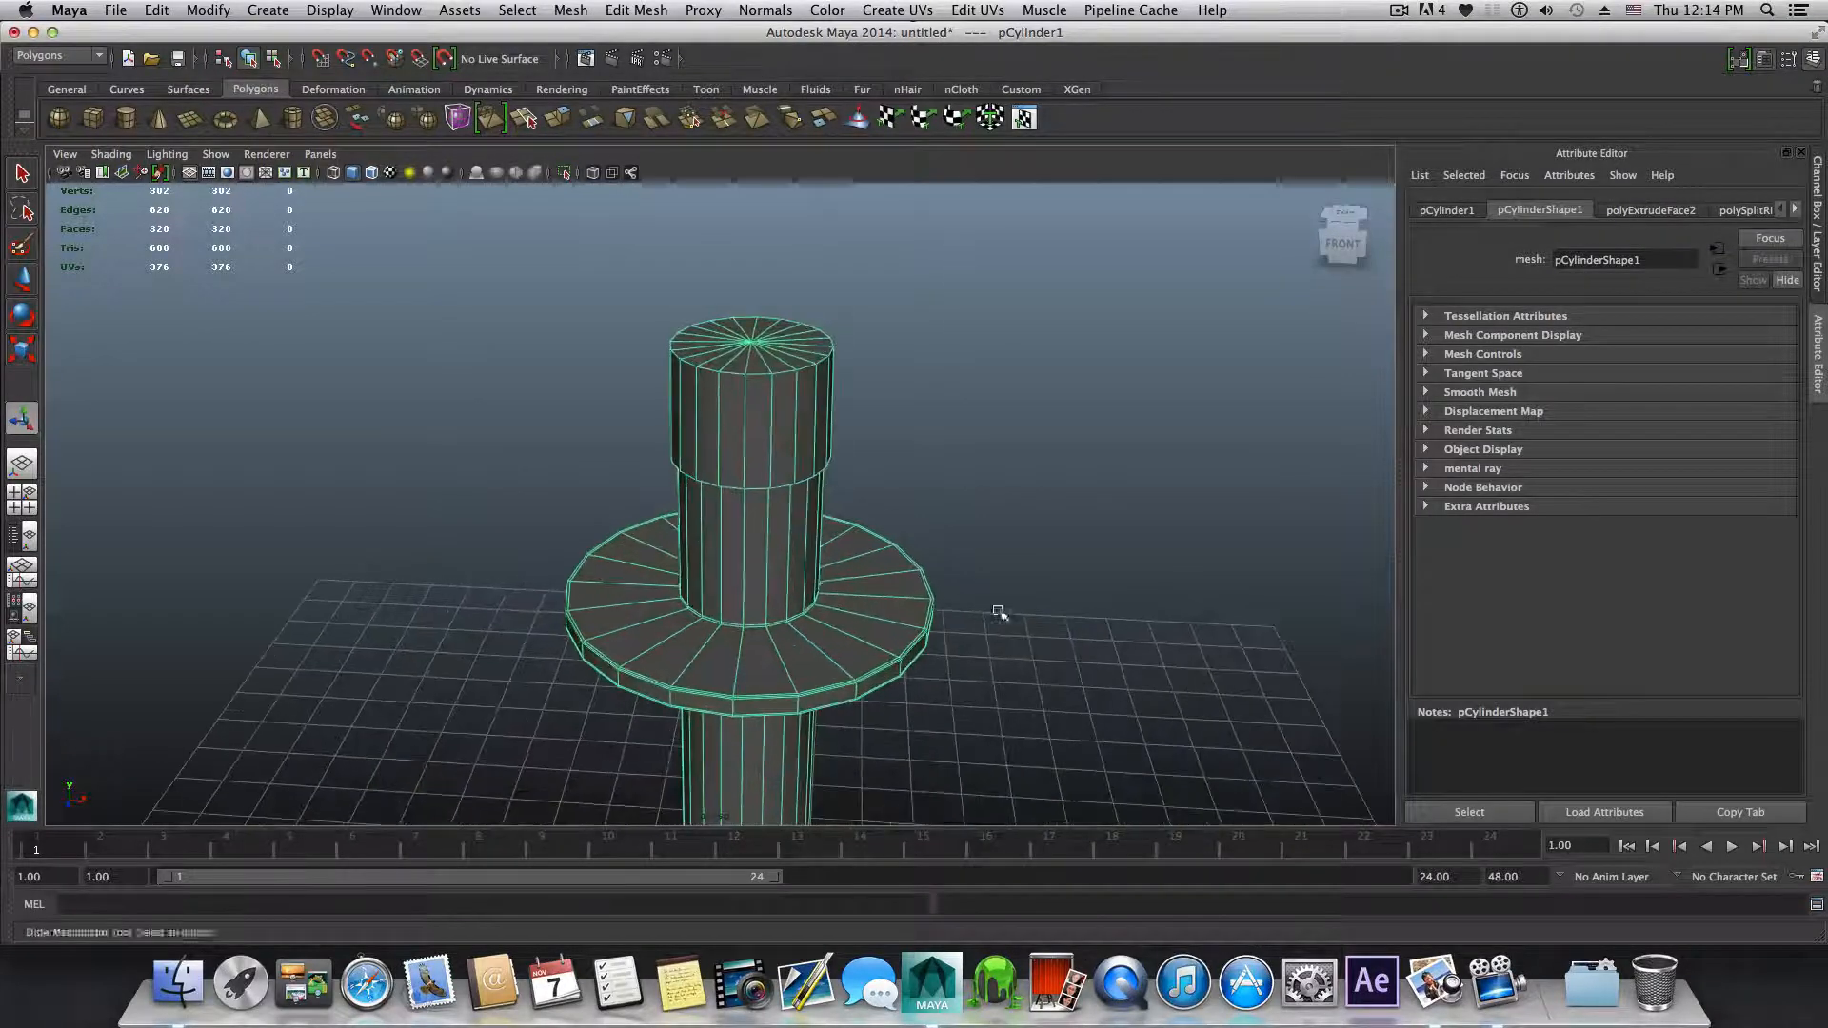
{"action": "middle_click_drag", "start_coordinate": [833, 577], "coordinate": [820, 603], "text": "alt"}
{"action": "mouse_move", "coordinate": [821, 603]}
{"action": "left_mouse_down", "text": "alt"}
{"action": "mouse_move", "coordinate": [759, 624]}
{"action": "mouse_move", "coordinate": [816, 575]}
{"action": "left_mouse_up", "text": "alt"}
{"action": "middle_click_drag", "start_coordinate": [816, 575], "coordinate": [747, 585], "text": "alt"}
{"action": "mouse_move", "coordinate": [689, 582]}
{"action": "left_mouse_down", "text": "alt"}
{"action": "mouse_move", "coordinate": [898, 624]}
{"action": "mouse_move", "coordinate": [675, 597]}
{"action": "mouse_move", "coordinate": [673, 561]}
{"action": "mouse_move", "coordinate": [688, 599]}
{"action": "left_mouse_up", "text": "alt"}
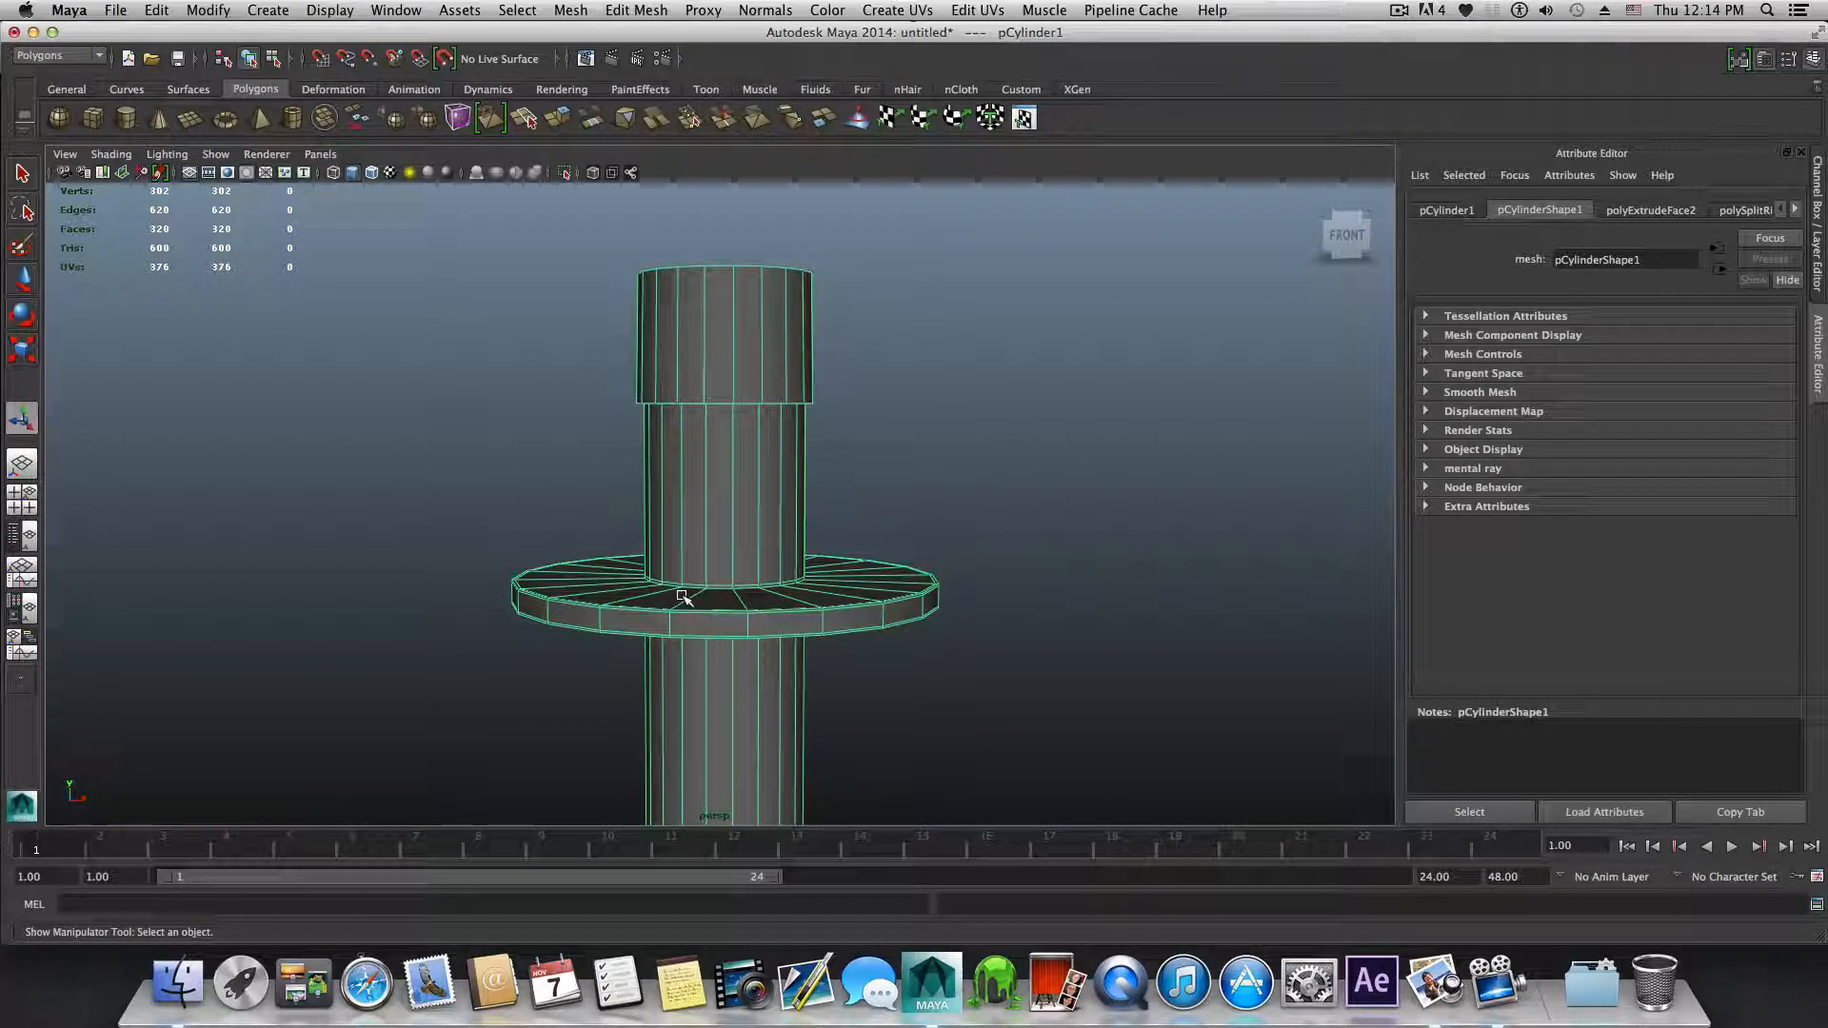
{"action": "left_click_drag", "start_coordinate": [789, 478], "coordinate": [742, 517], "text": "alt"}
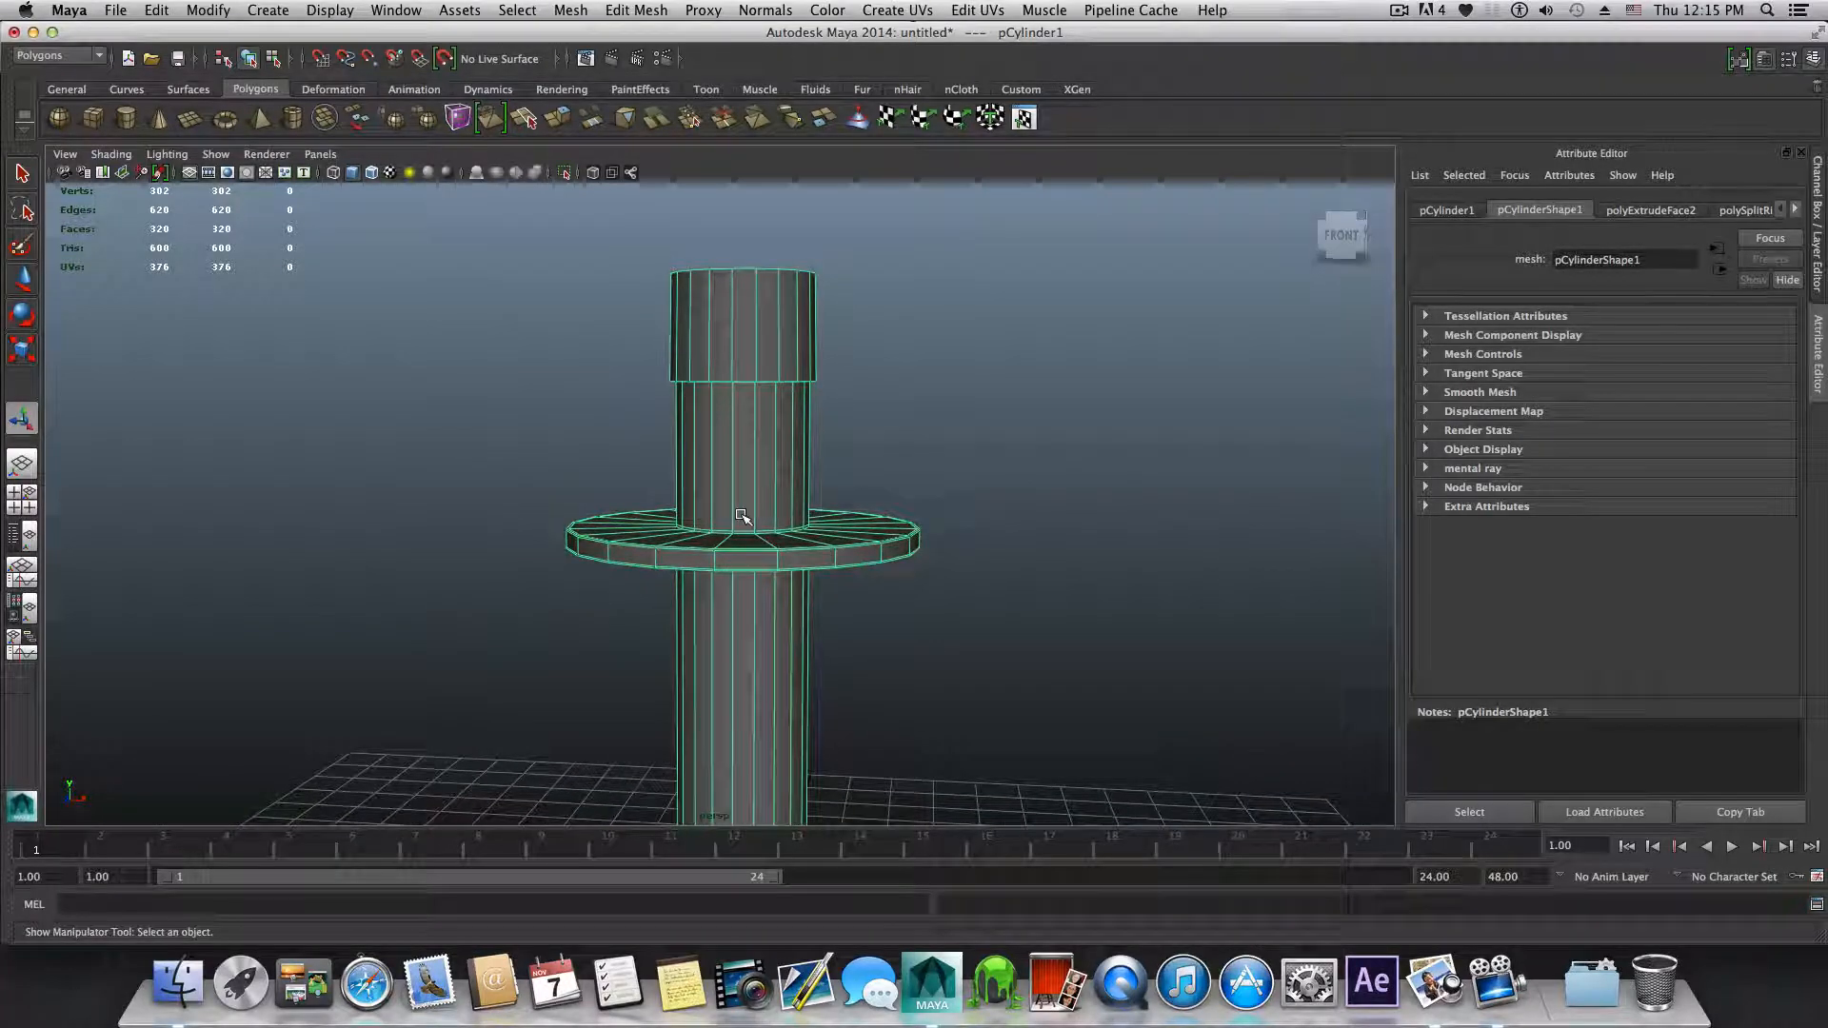
Step: Preview the mesh smoothed and examine how the disc's edges, the column joints and the top section round off
{"action": "key", "text": "3"}
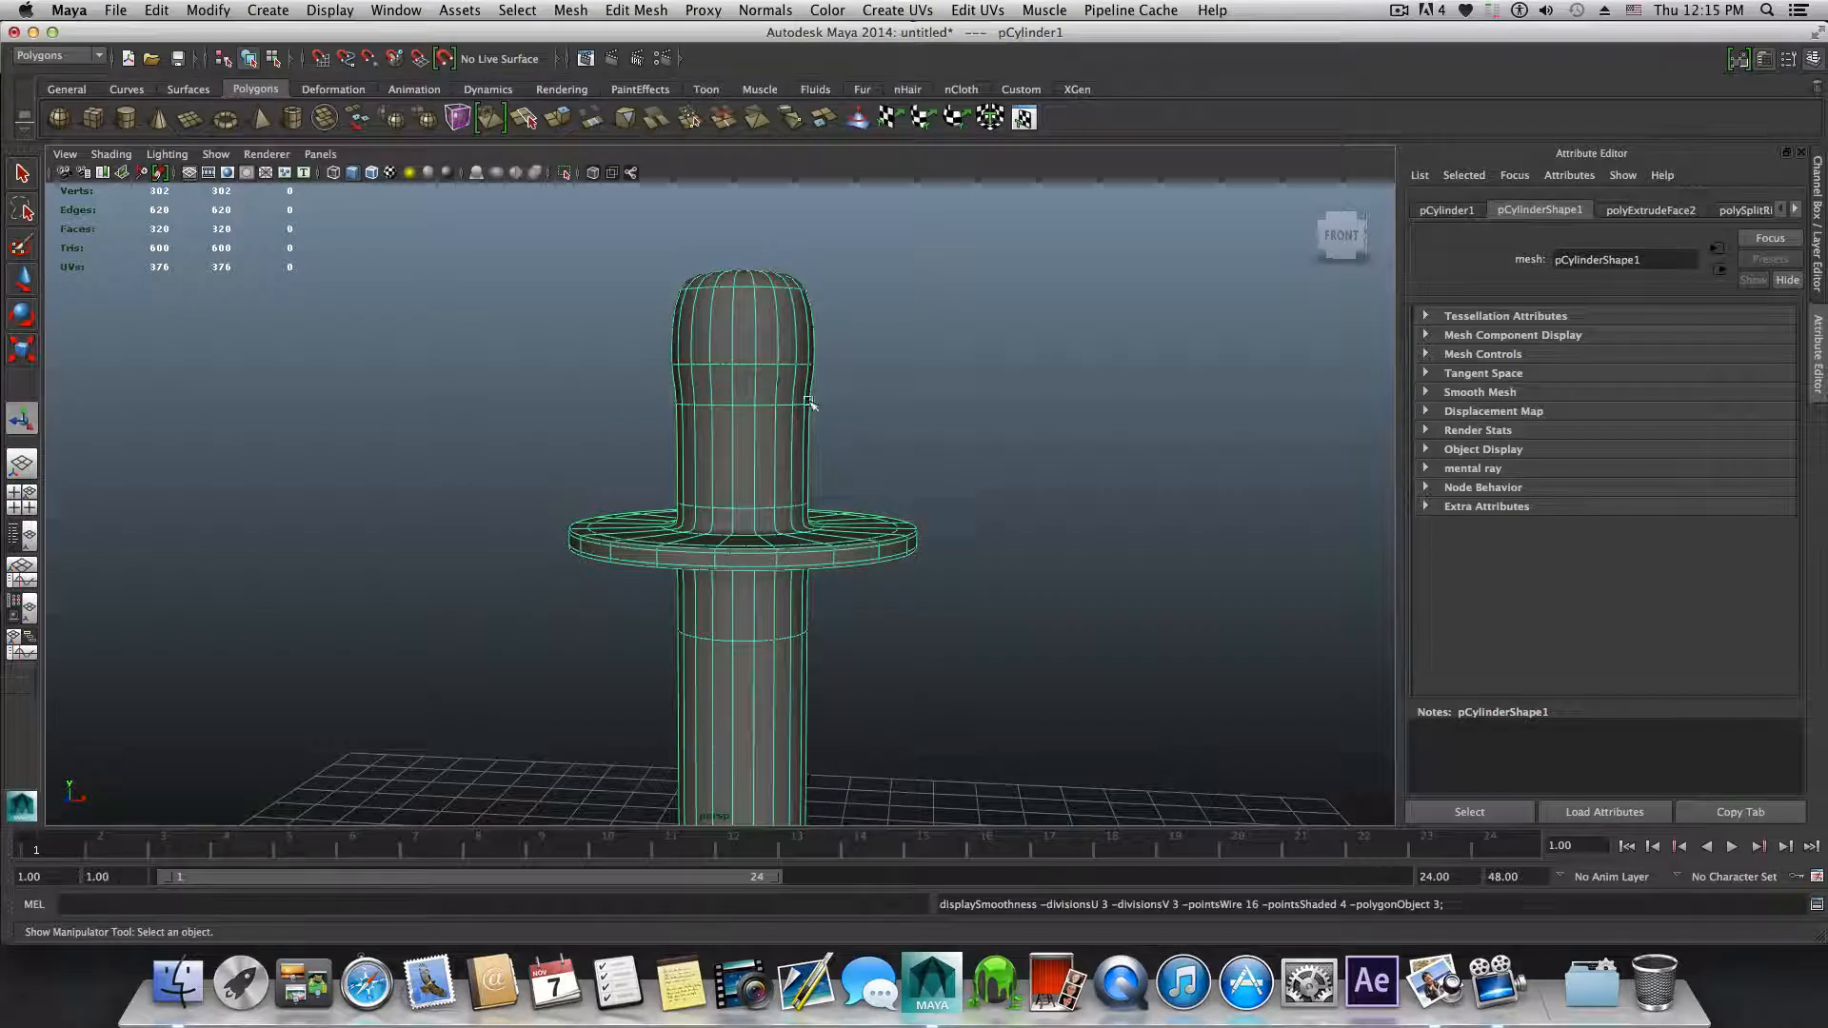
{"action": "left_click_drag", "start_coordinate": [786, 512], "coordinate": [752, 561], "text": "alt"}
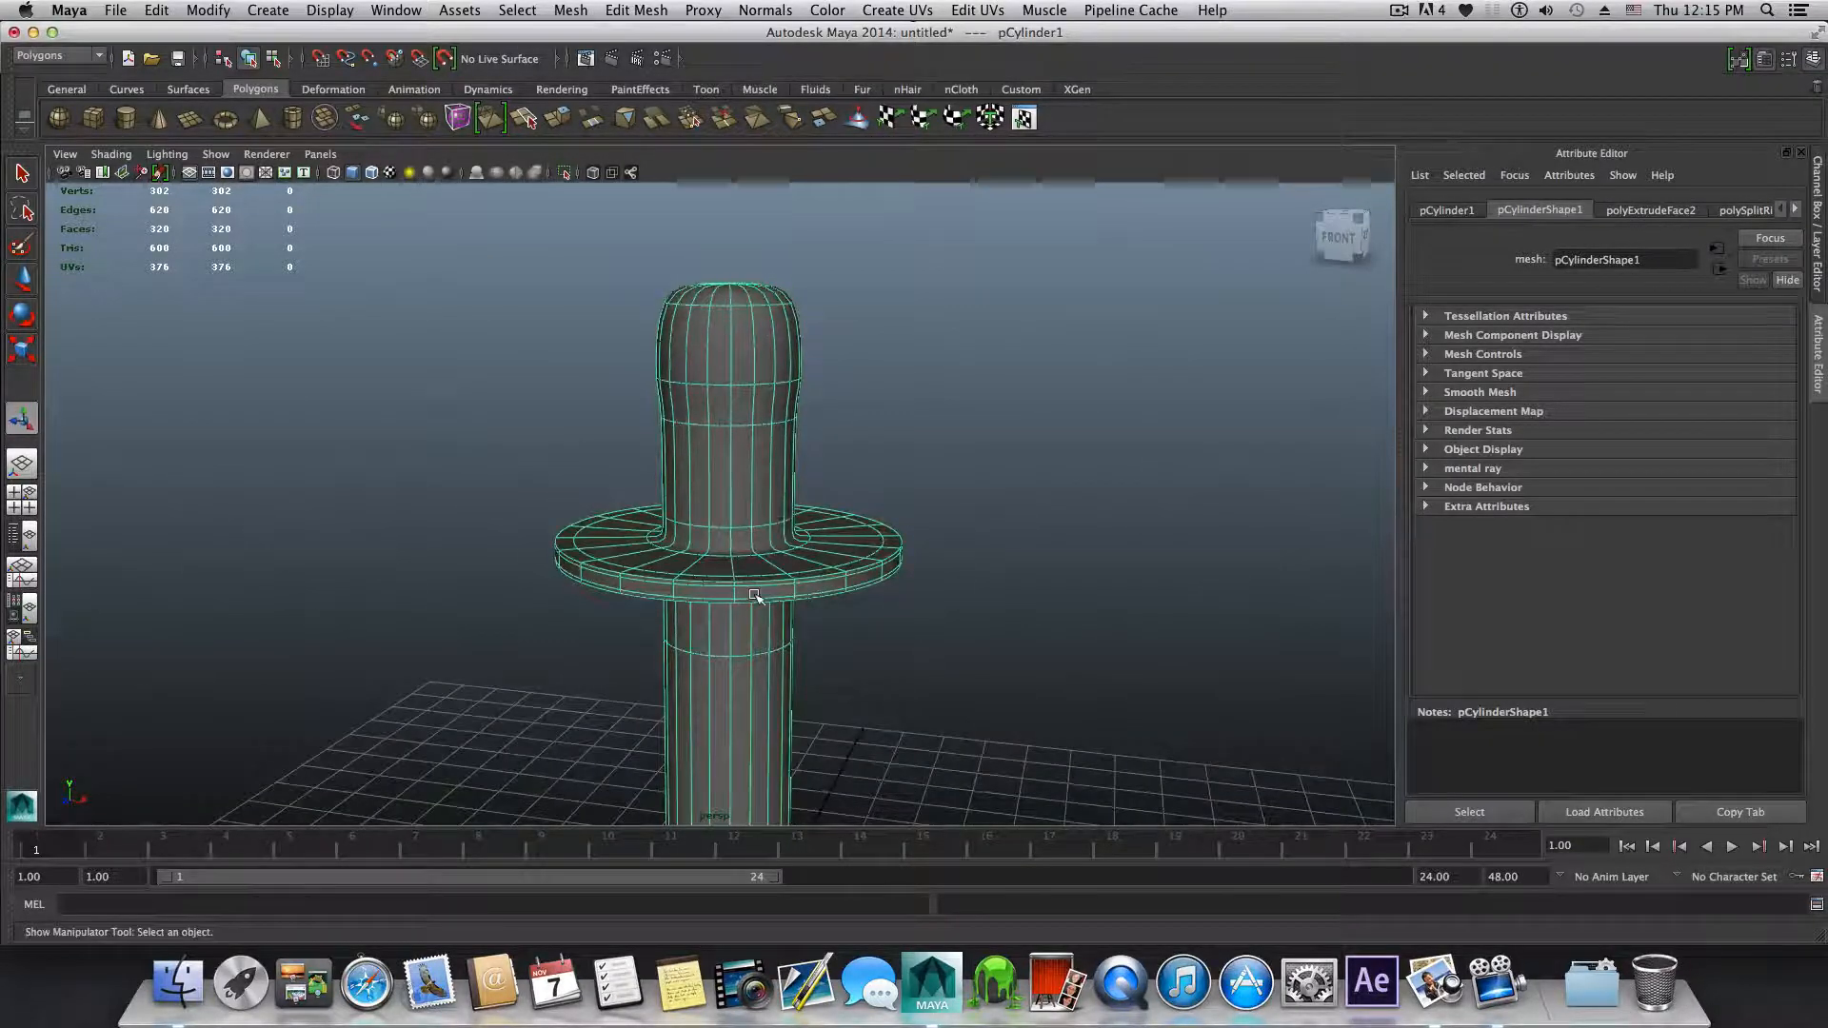
{"action": "left_click_drag", "start_coordinate": [757, 685], "coordinate": [846, 601], "text": "alt"}
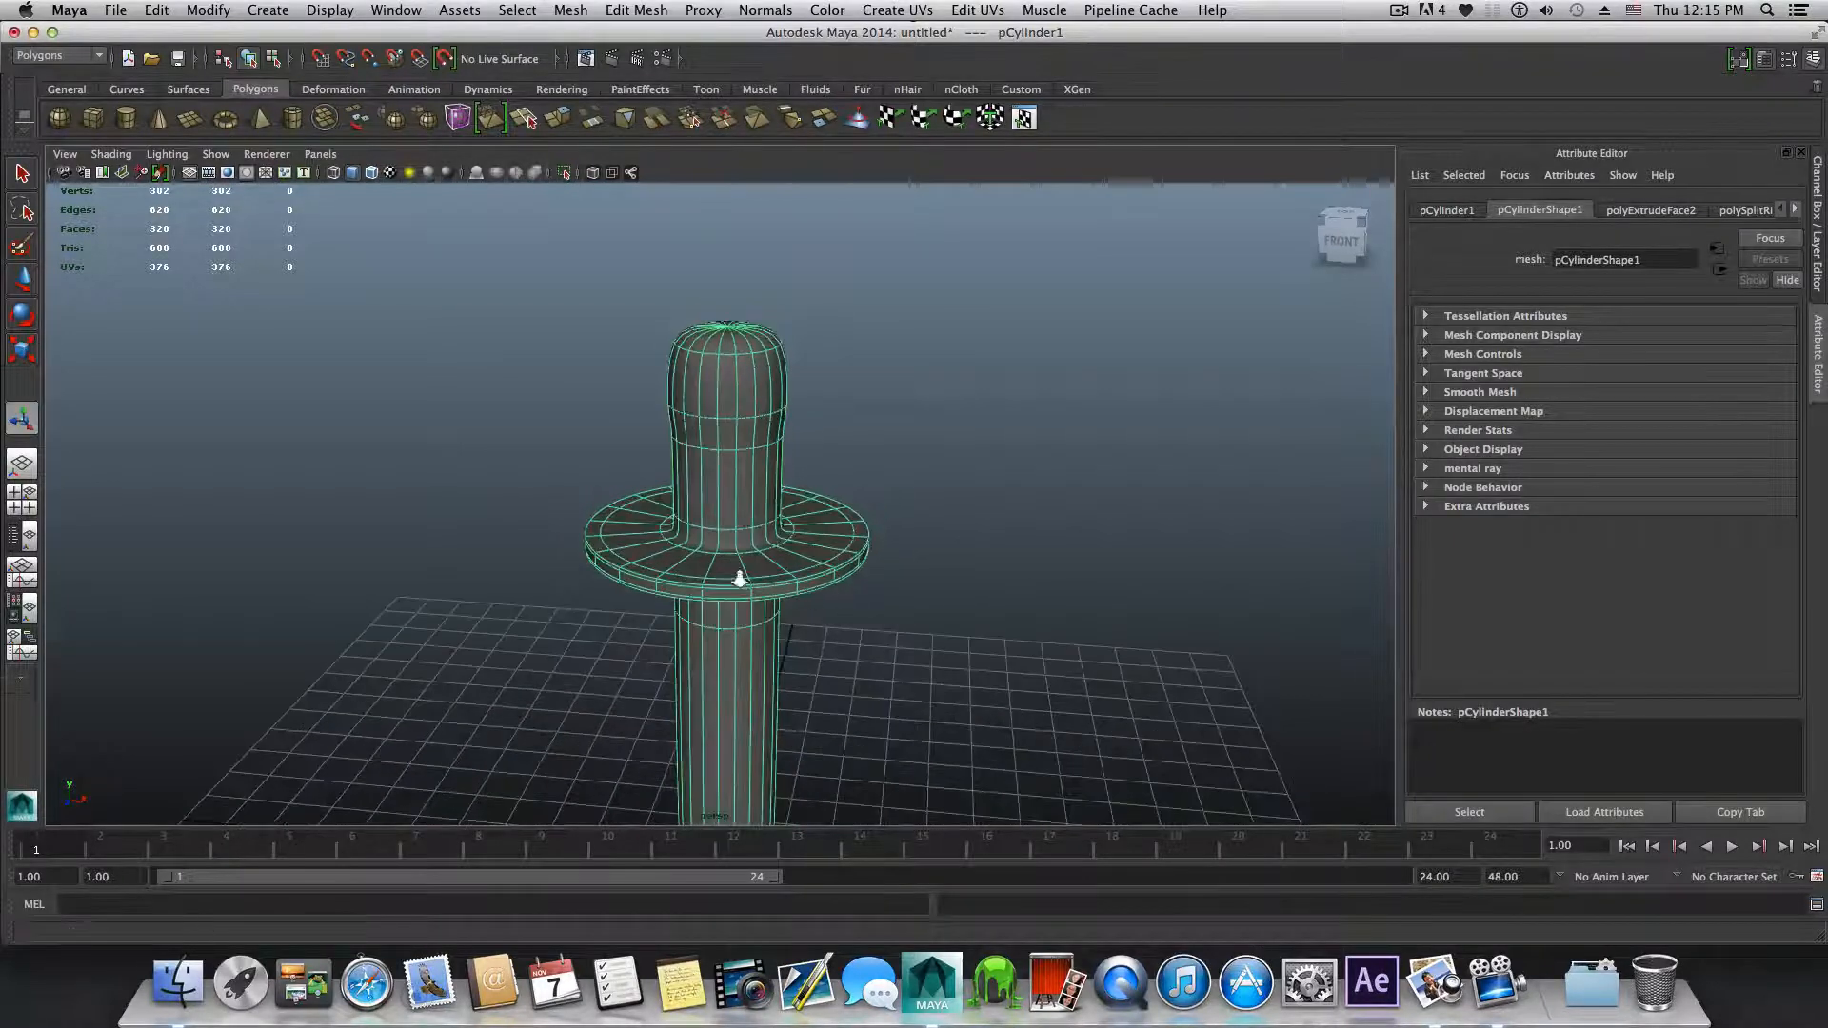
{"action": "right_click_drag", "start_coordinate": [846, 602], "coordinate": [1035, 638], "text": "alt"}
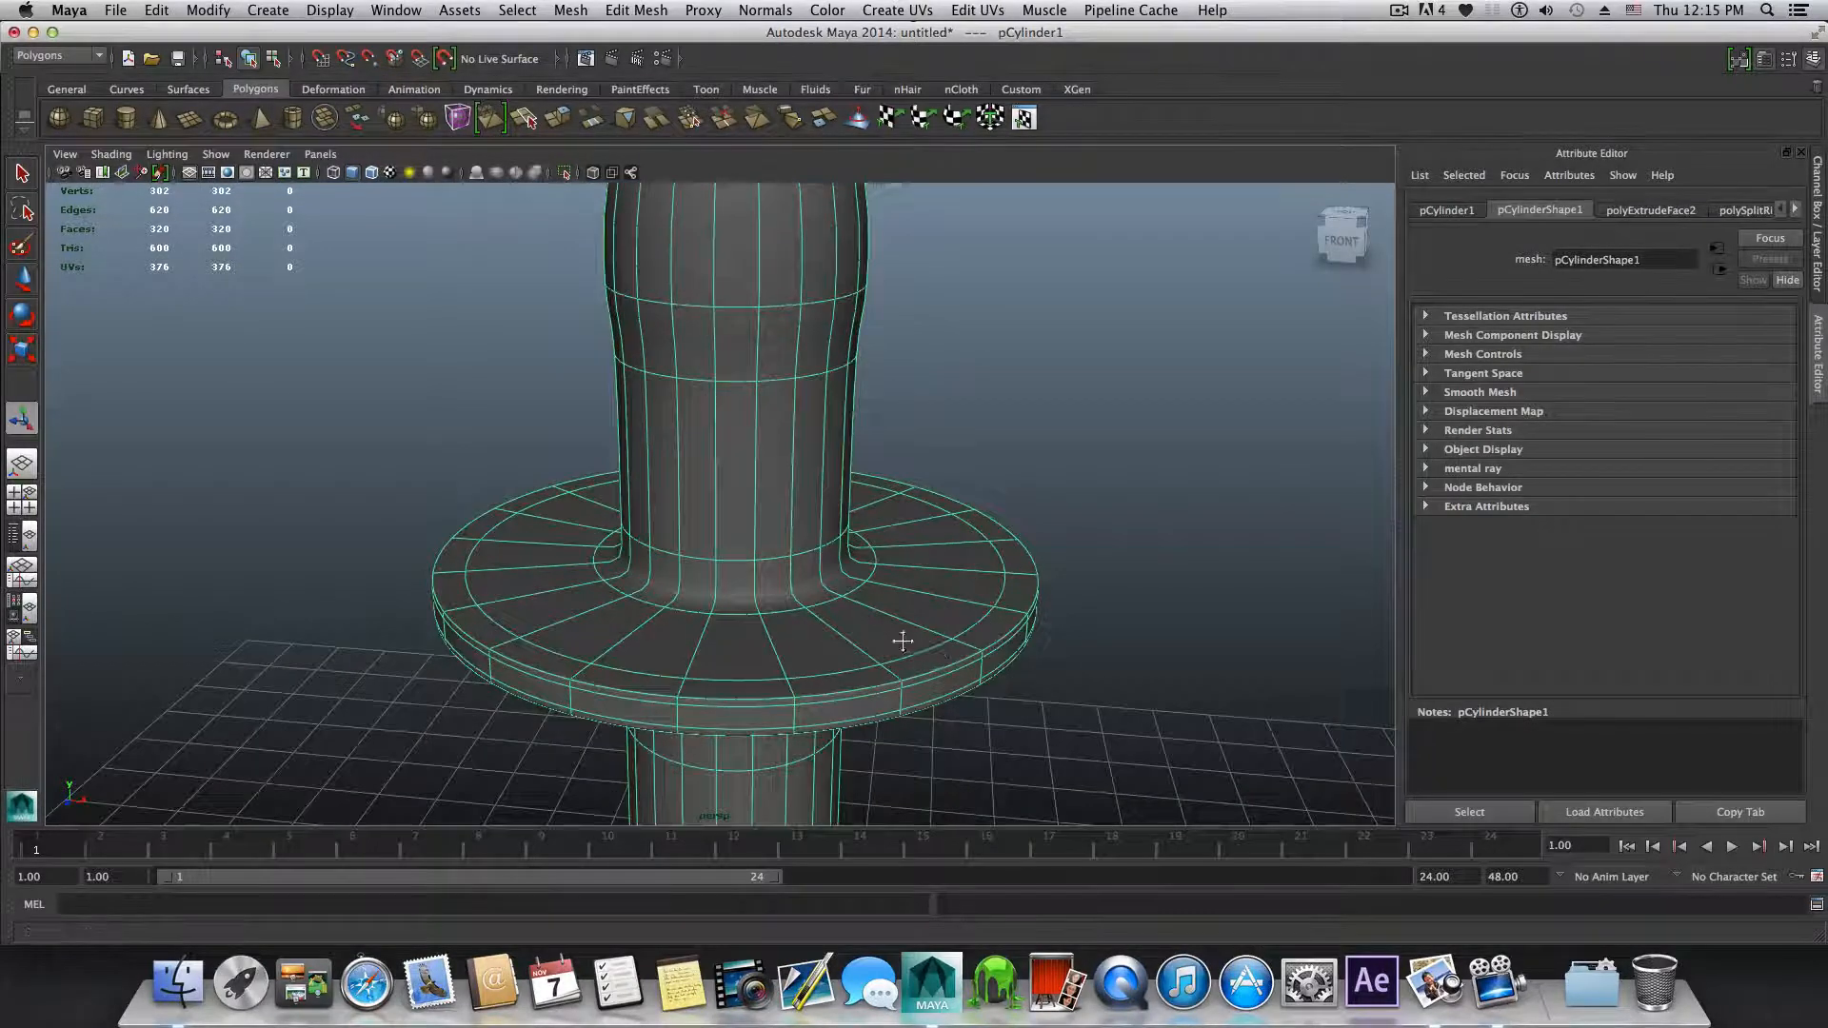
{"action": "middle_click_drag", "start_coordinate": [901, 641], "coordinate": [848, 572], "text": "alt"}
{"action": "right_click_drag", "start_coordinate": [848, 572], "coordinate": [1140, 578], "text": "alt"}
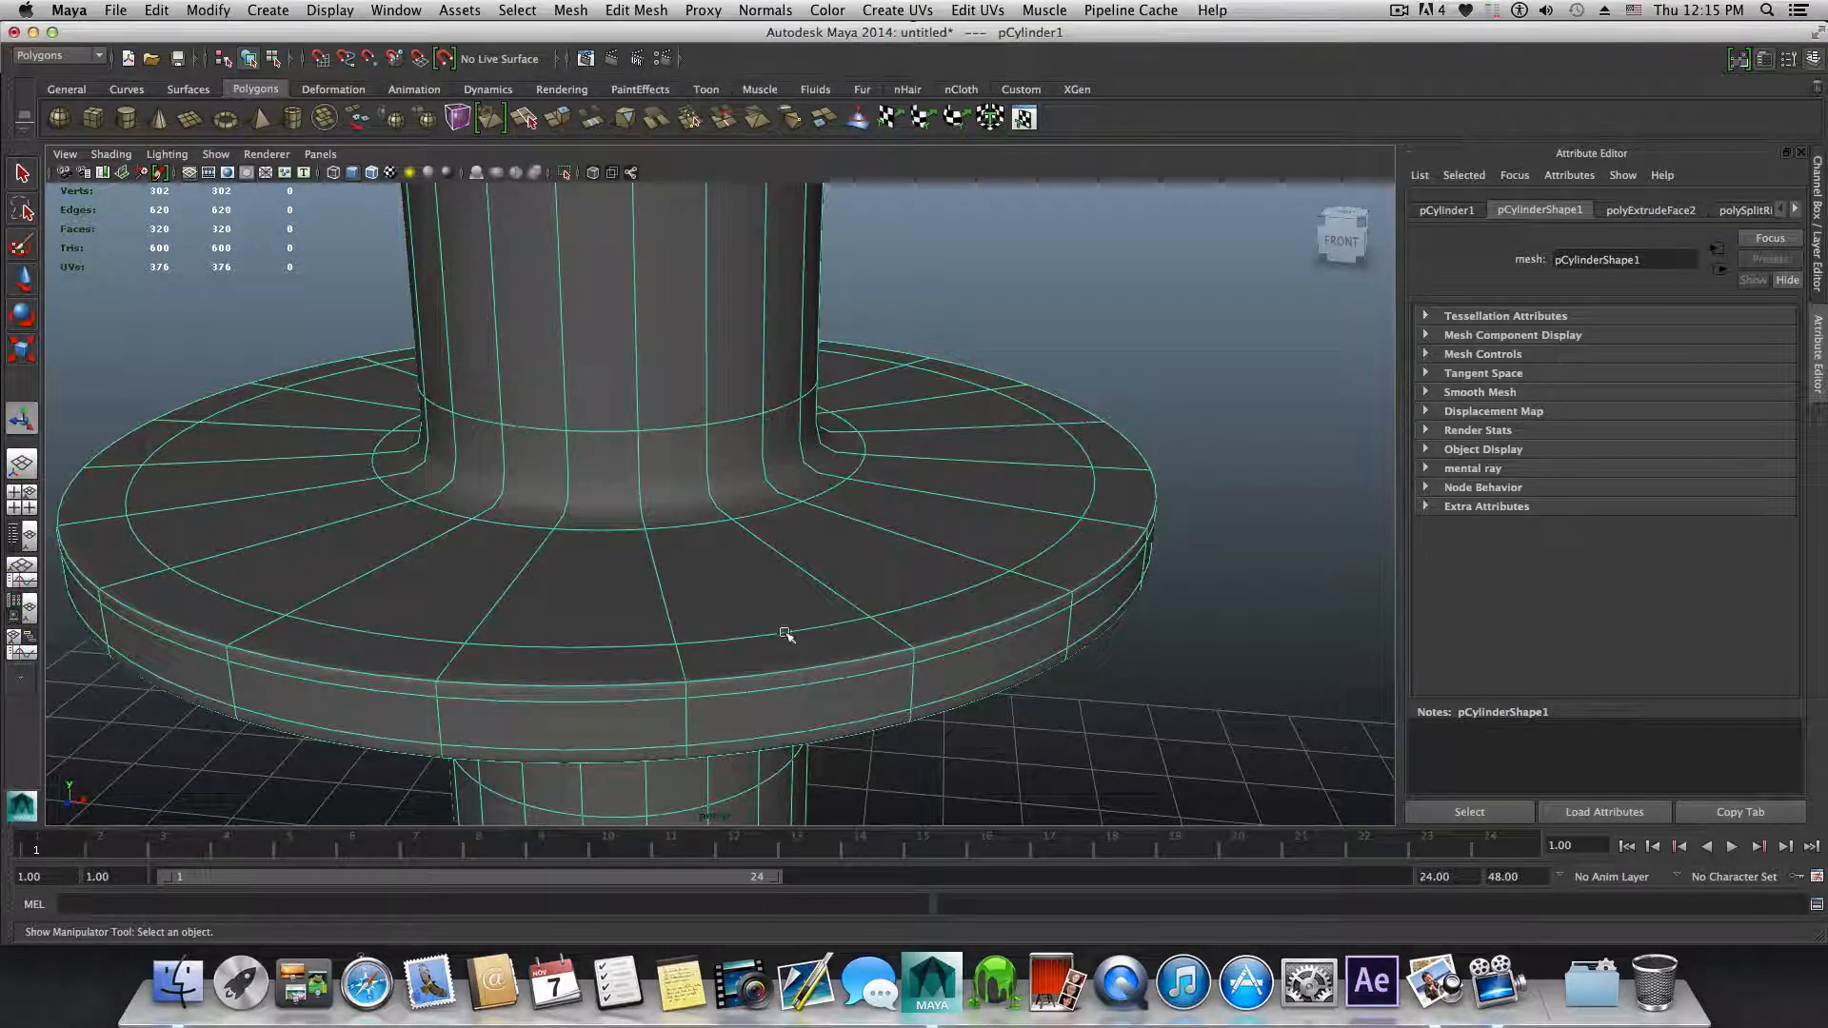
{"action": "scroll", "coordinate": [257, 628], "scroll_direction": "down", "scroll_amount": 3}
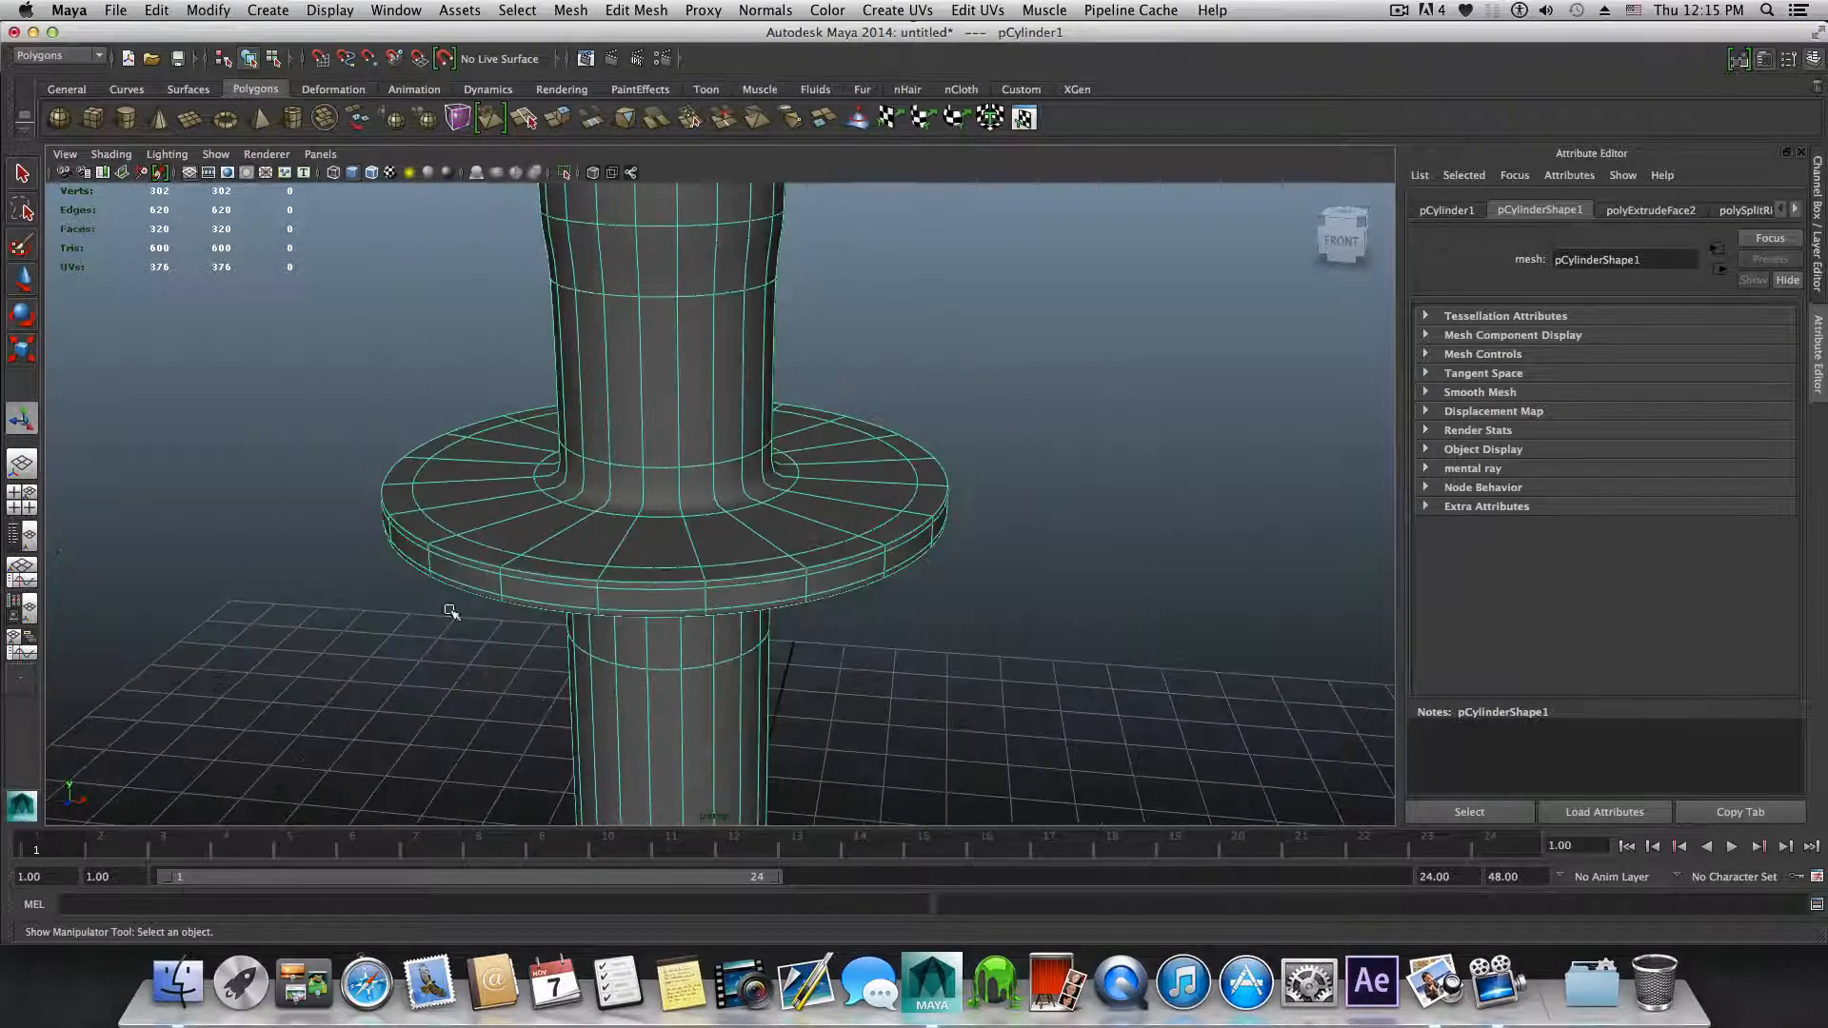
{"action": "scroll", "coordinate": [477, 582], "scroll_direction": "up", "scroll_amount": 3}
{"action": "left_click_drag", "start_coordinate": [477, 591], "coordinate": [532, 625], "text": "alt"}
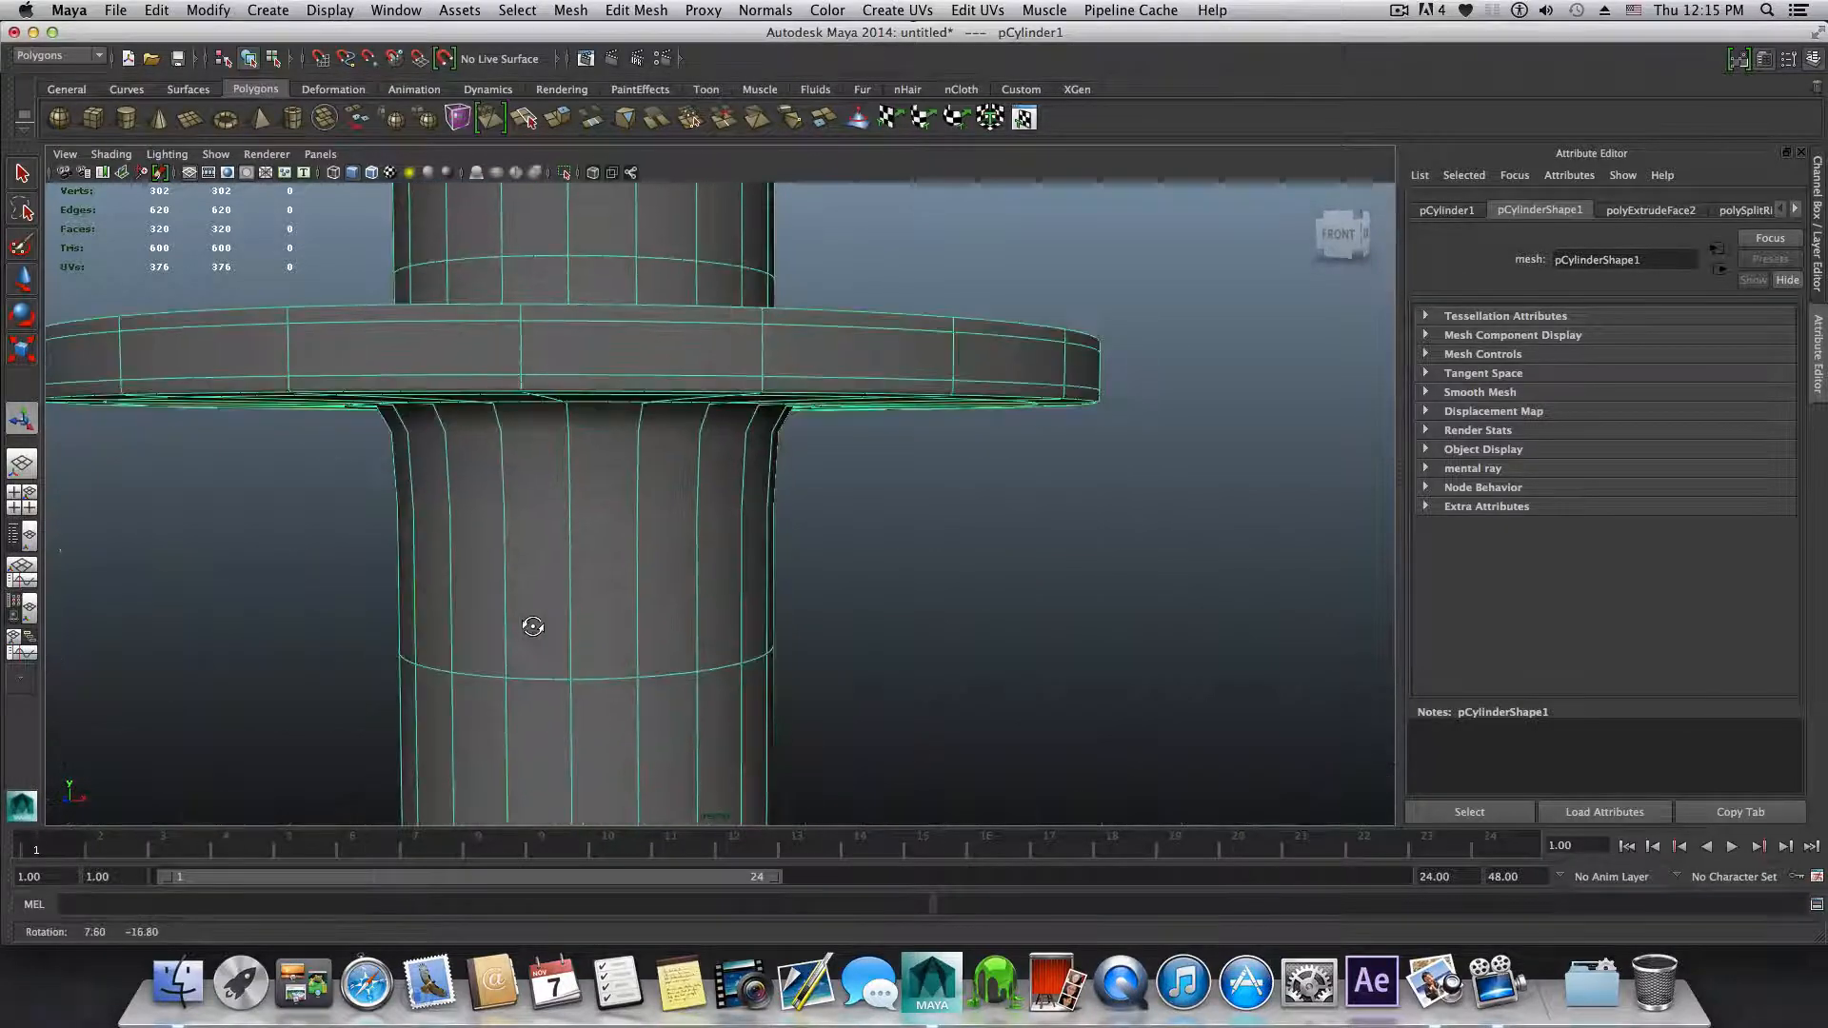
{"action": "mouse_move", "coordinate": [918, 359]}
{"action": "left_mouse_down", "text": "alt"}
{"action": "mouse_move", "coordinate": [881, 375]}
{"action": "mouse_move", "coordinate": [937, 382]}
{"action": "left_mouse_up", "text": "alt"}
{"action": "scroll", "coordinate": [774, 376], "scroll_direction": "down", "scroll_amount": 5}
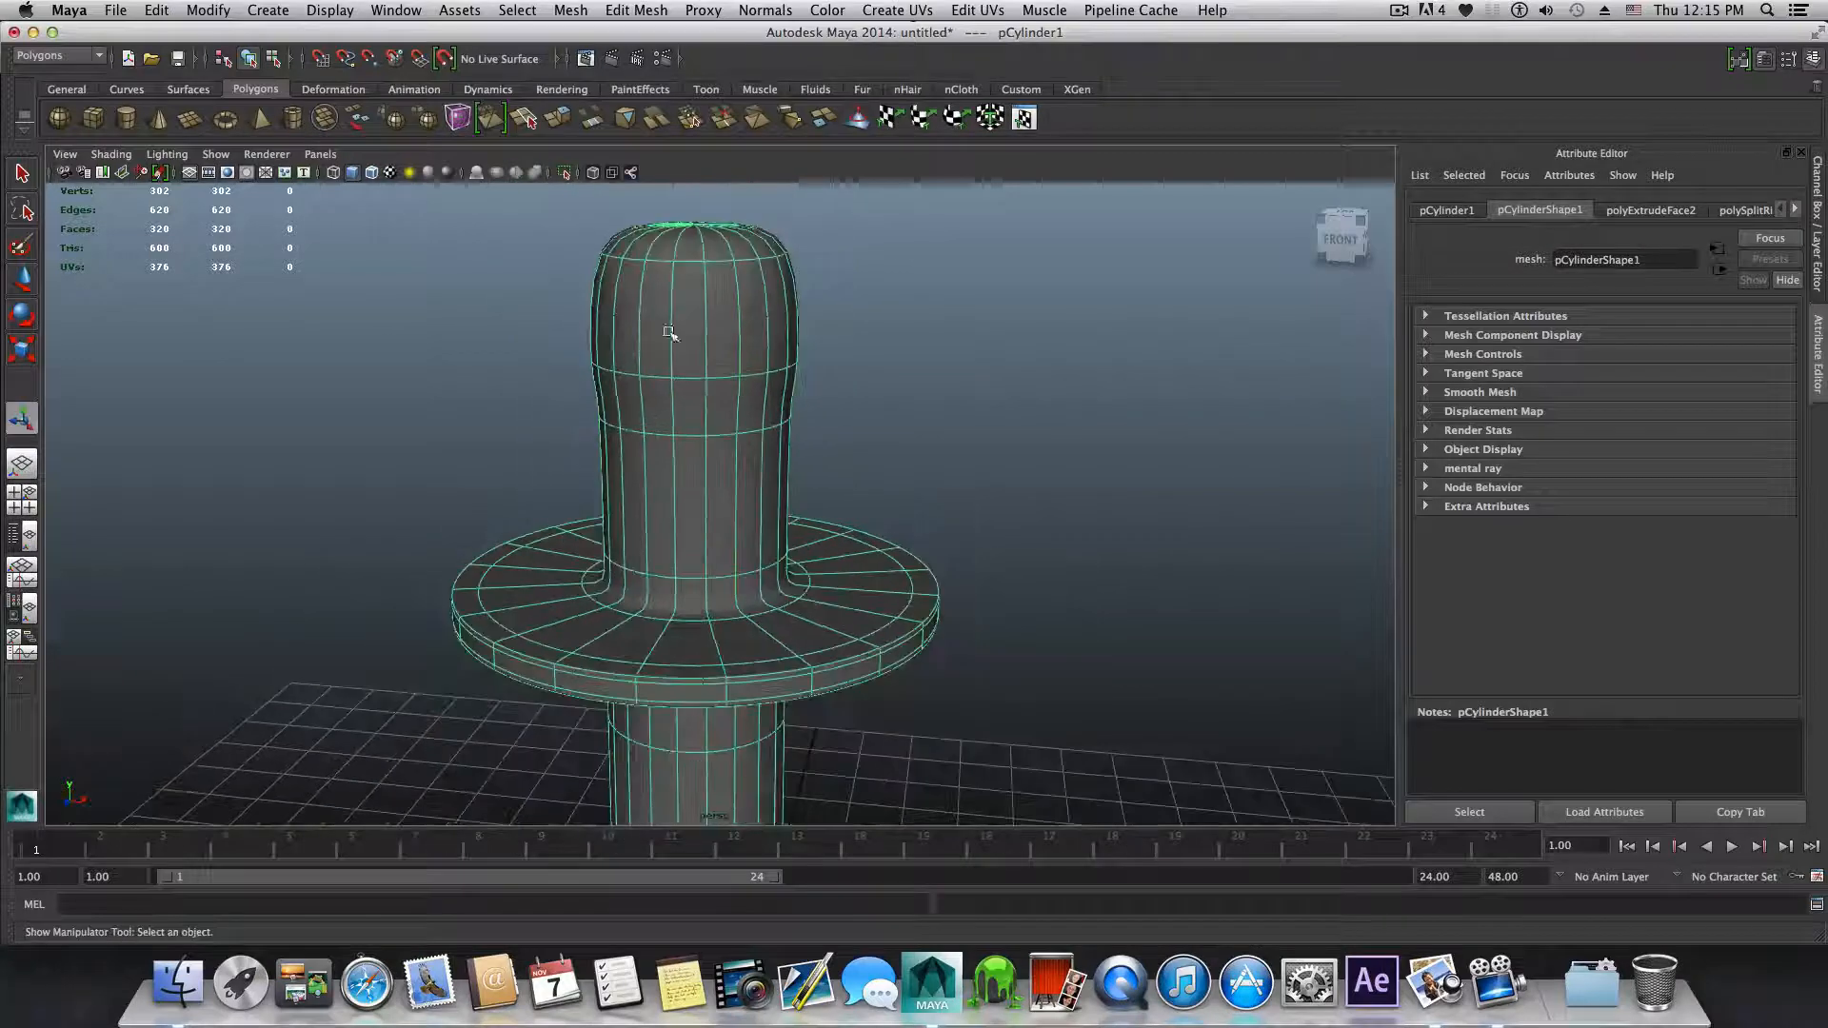
{"action": "left_click_drag", "start_coordinate": [701, 517], "coordinate": [714, 550], "text": "alt"}
{"action": "middle_click_drag", "start_coordinate": [857, 612], "coordinate": [767, 473], "text": "alt"}
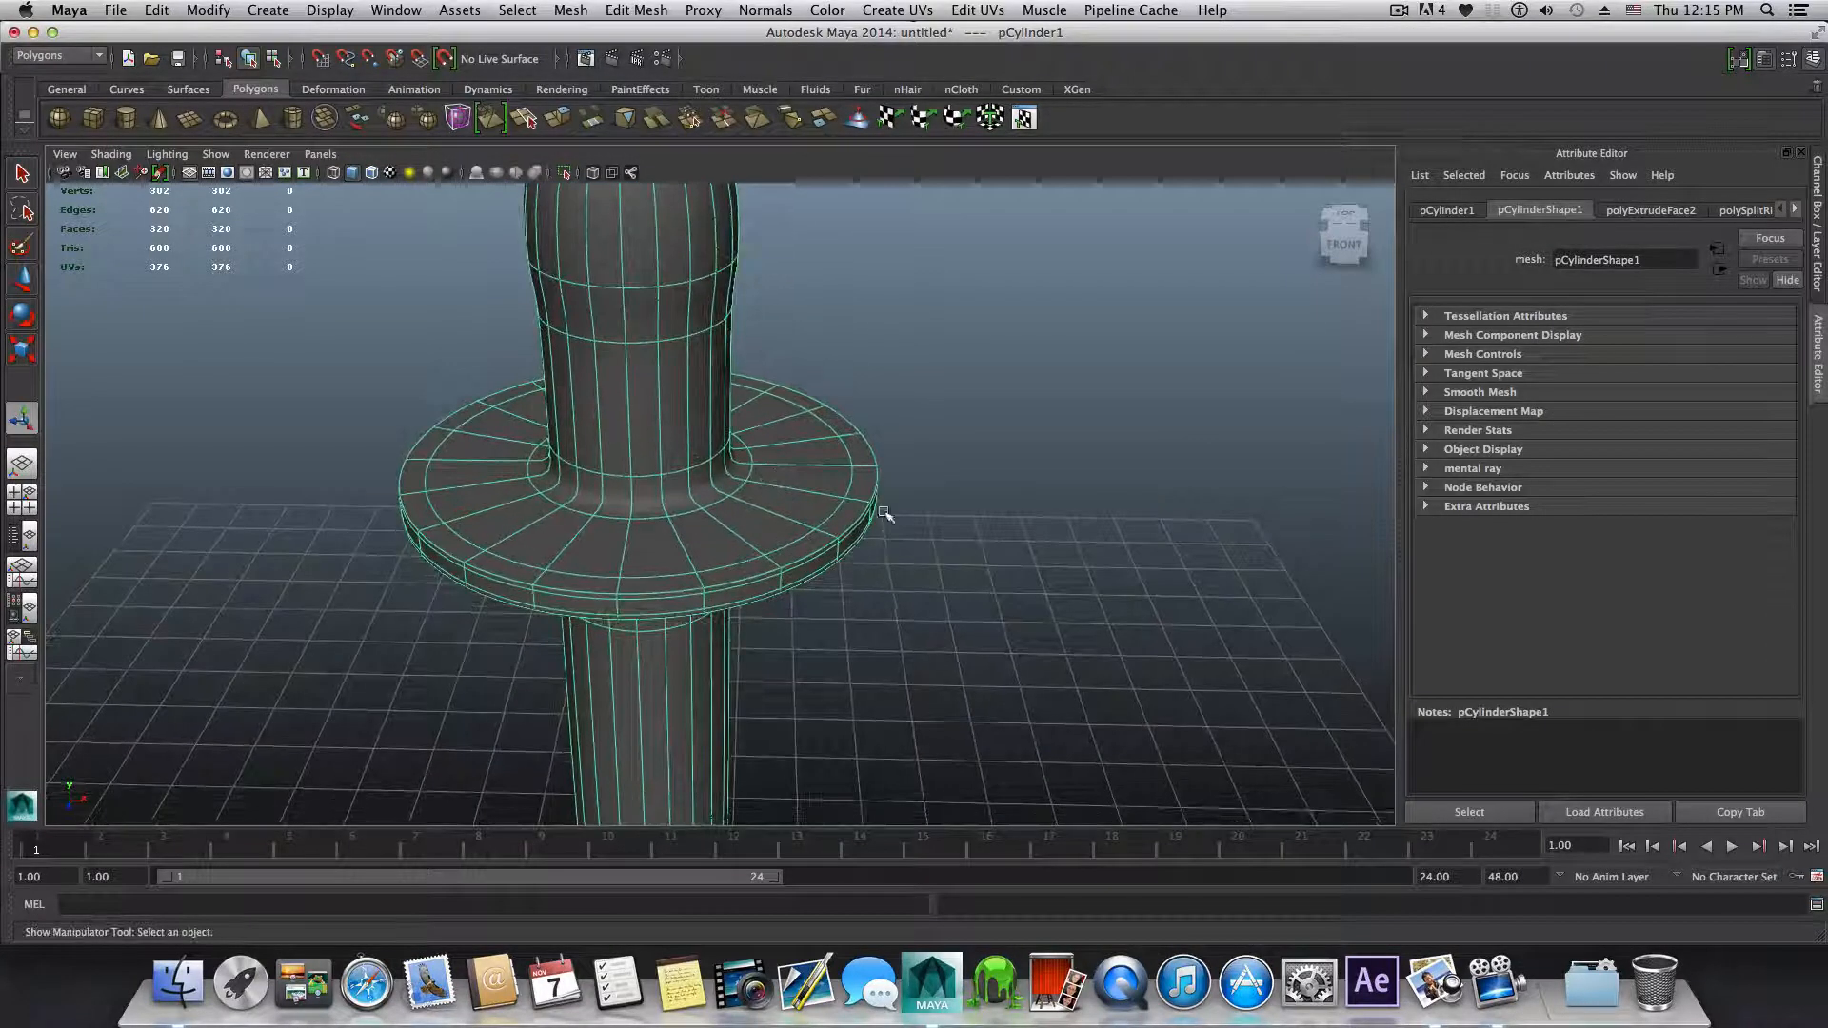
{"action": "left_click_drag", "start_coordinate": [612, 591], "coordinate": [628, 556], "text": "alt"}
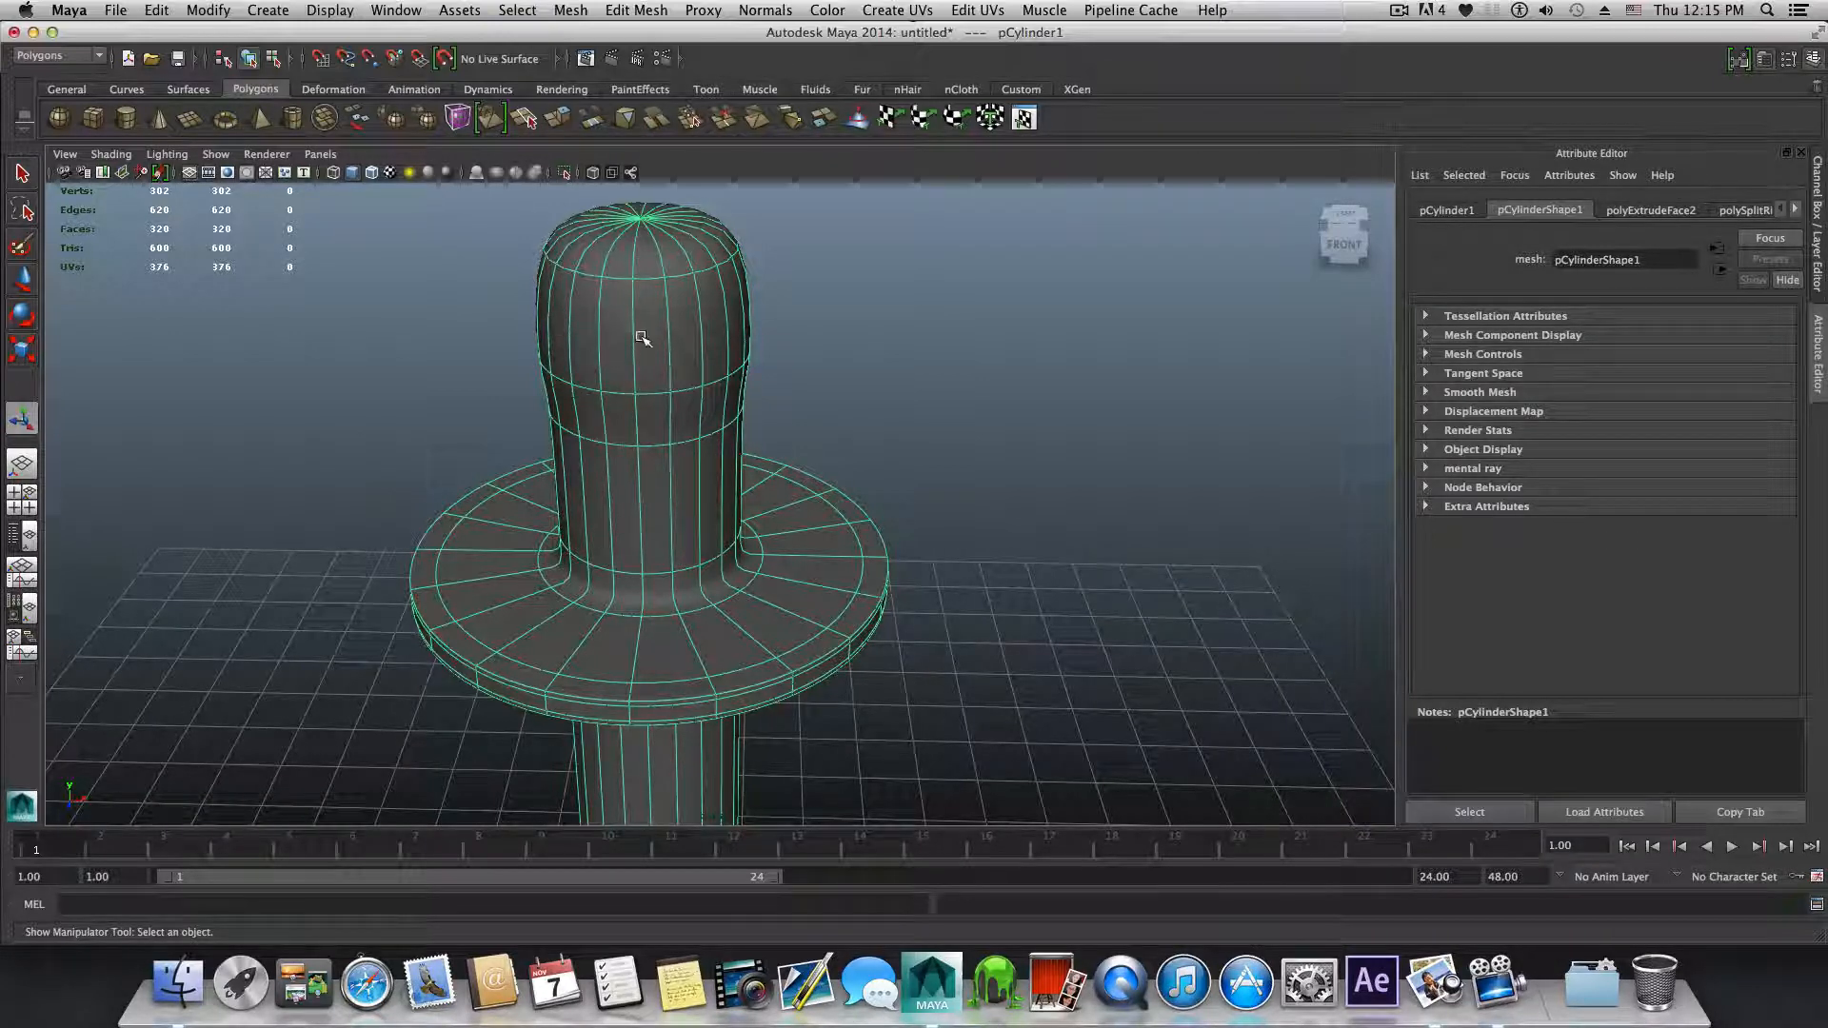
{"action": "mouse_move", "coordinate": [723, 453]}
{"action": "left_mouse_down", "text": "alt"}
{"action": "mouse_move", "coordinate": [726, 420]}
{"action": "mouse_move", "coordinate": [714, 440]}
{"action": "mouse_move", "coordinate": [657, 429]}
{"action": "mouse_move", "coordinate": [699, 437]}
{"action": "left_mouse_up", "text": "alt"}
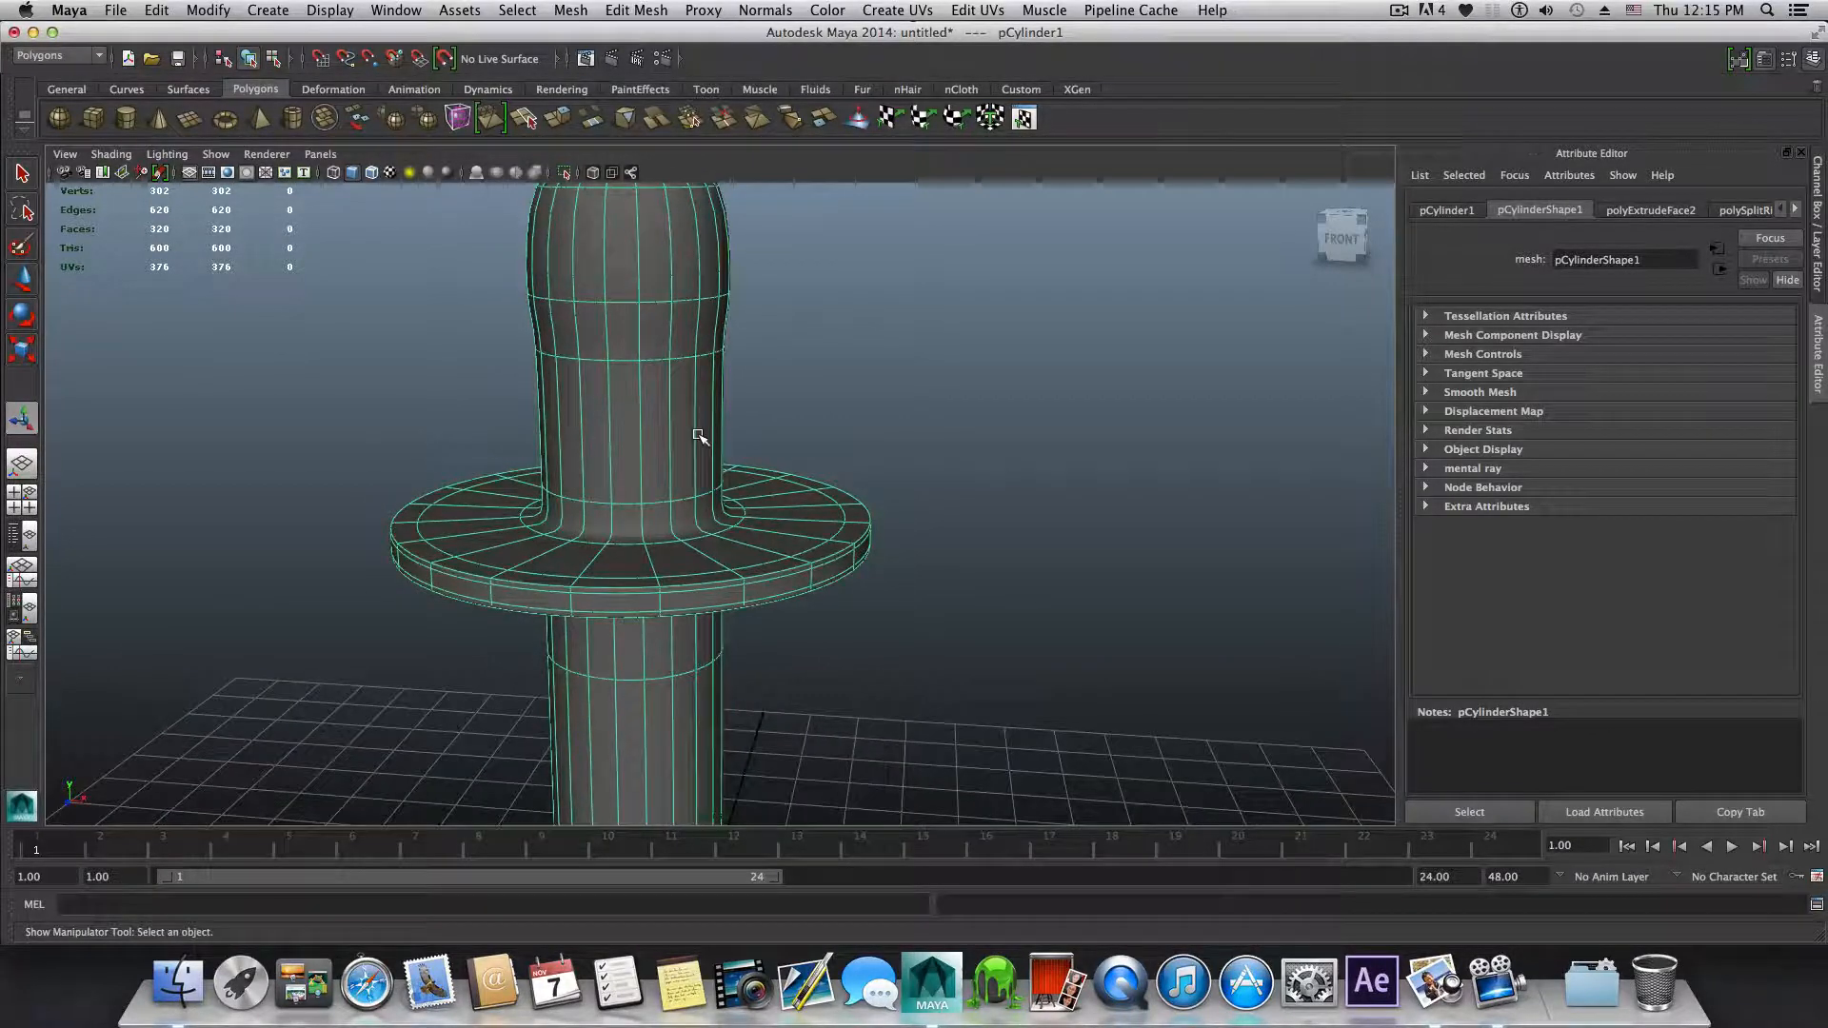
Step: Return to the unsmoothed display and examine the lip where the widened top section meets the column
{"action": "key", "text": "1"}
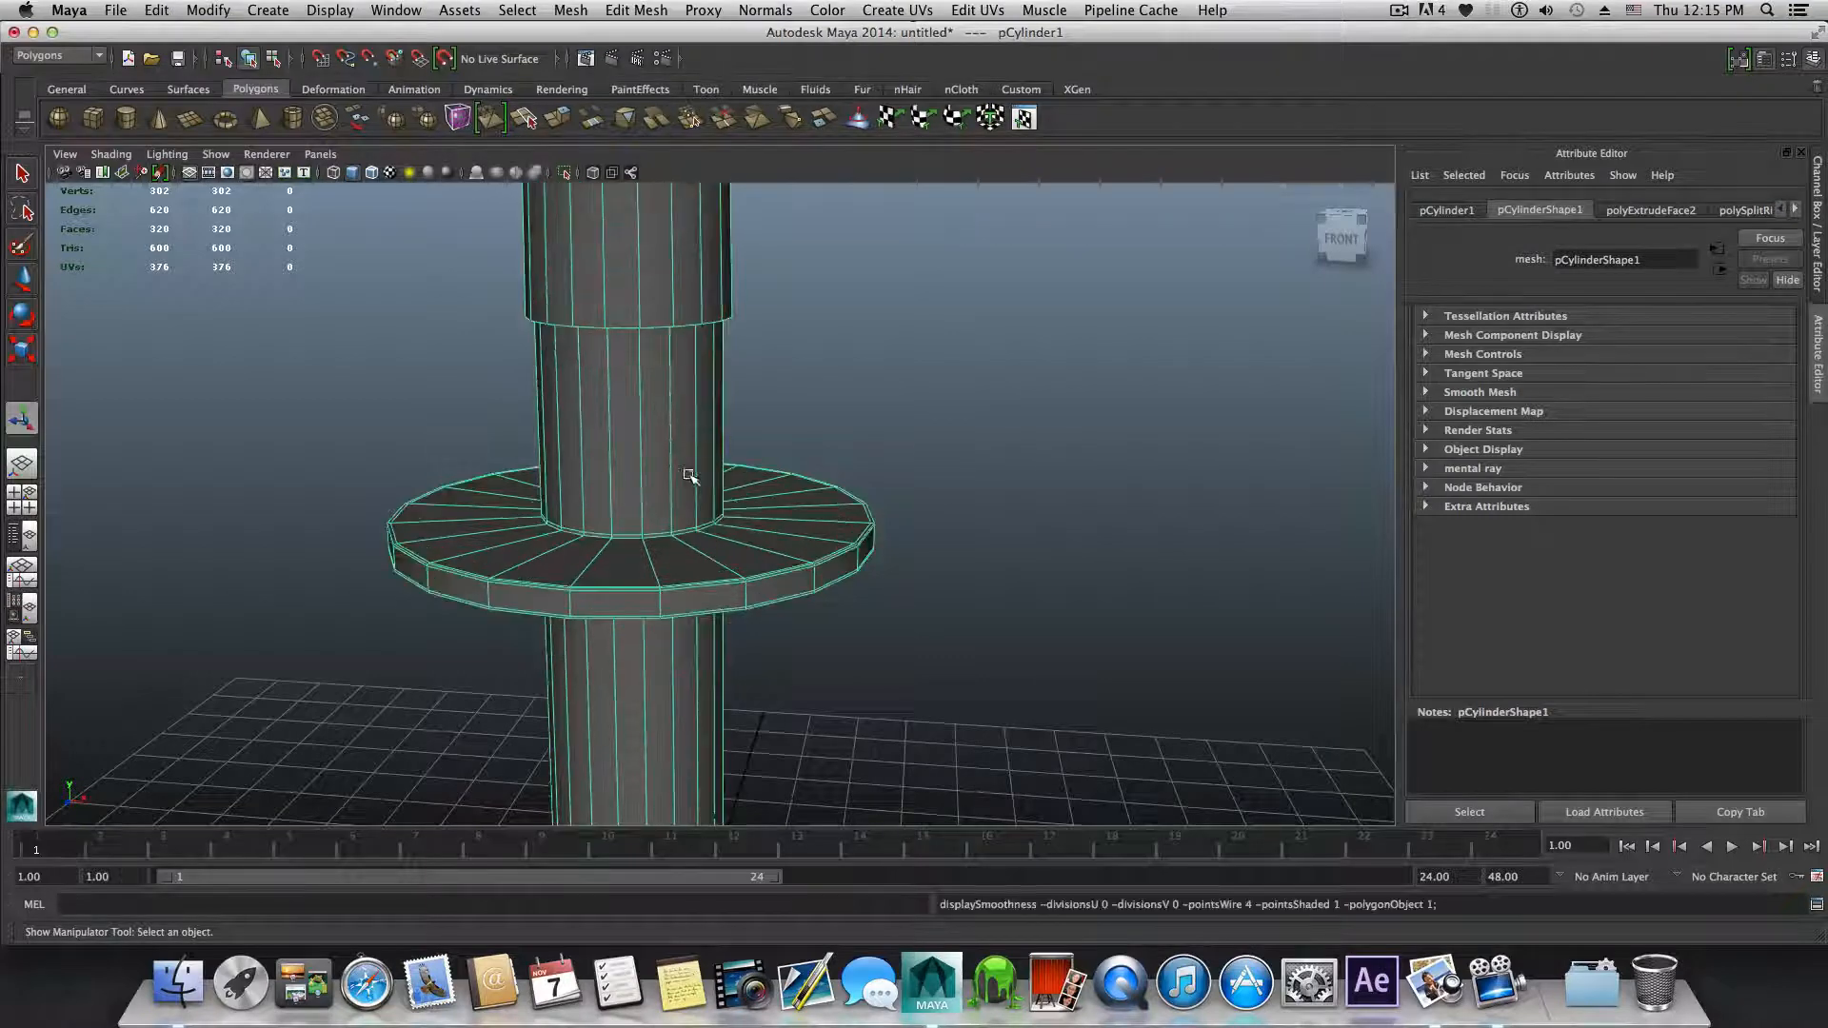
{"action": "middle_click_drag", "start_coordinate": [695, 446], "coordinate": [688, 569], "text": "alt"}
{"action": "mouse_move", "coordinate": [689, 541]}
{"action": "left_mouse_down", "text": "alt"}
{"action": "mouse_move", "coordinate": [714, 523]}
{"action": "mouse_move", "coordinate": [710, 546]}
{"action": "left_mouse_up", "text": "alt"}
{"action": "right_click_drag", "start_coordinate": [633, 483], "coordinate": [800, 458], "text": "alt"}
{"action": "left_click_drag", "start_coordinate": [800, 458], "coordinate": [666, 533], "text": "alt"}
{"action": "middle_click_drag", "start_coordinate": [525, 417], "coordinate": [562, 482], "text": "alt"}
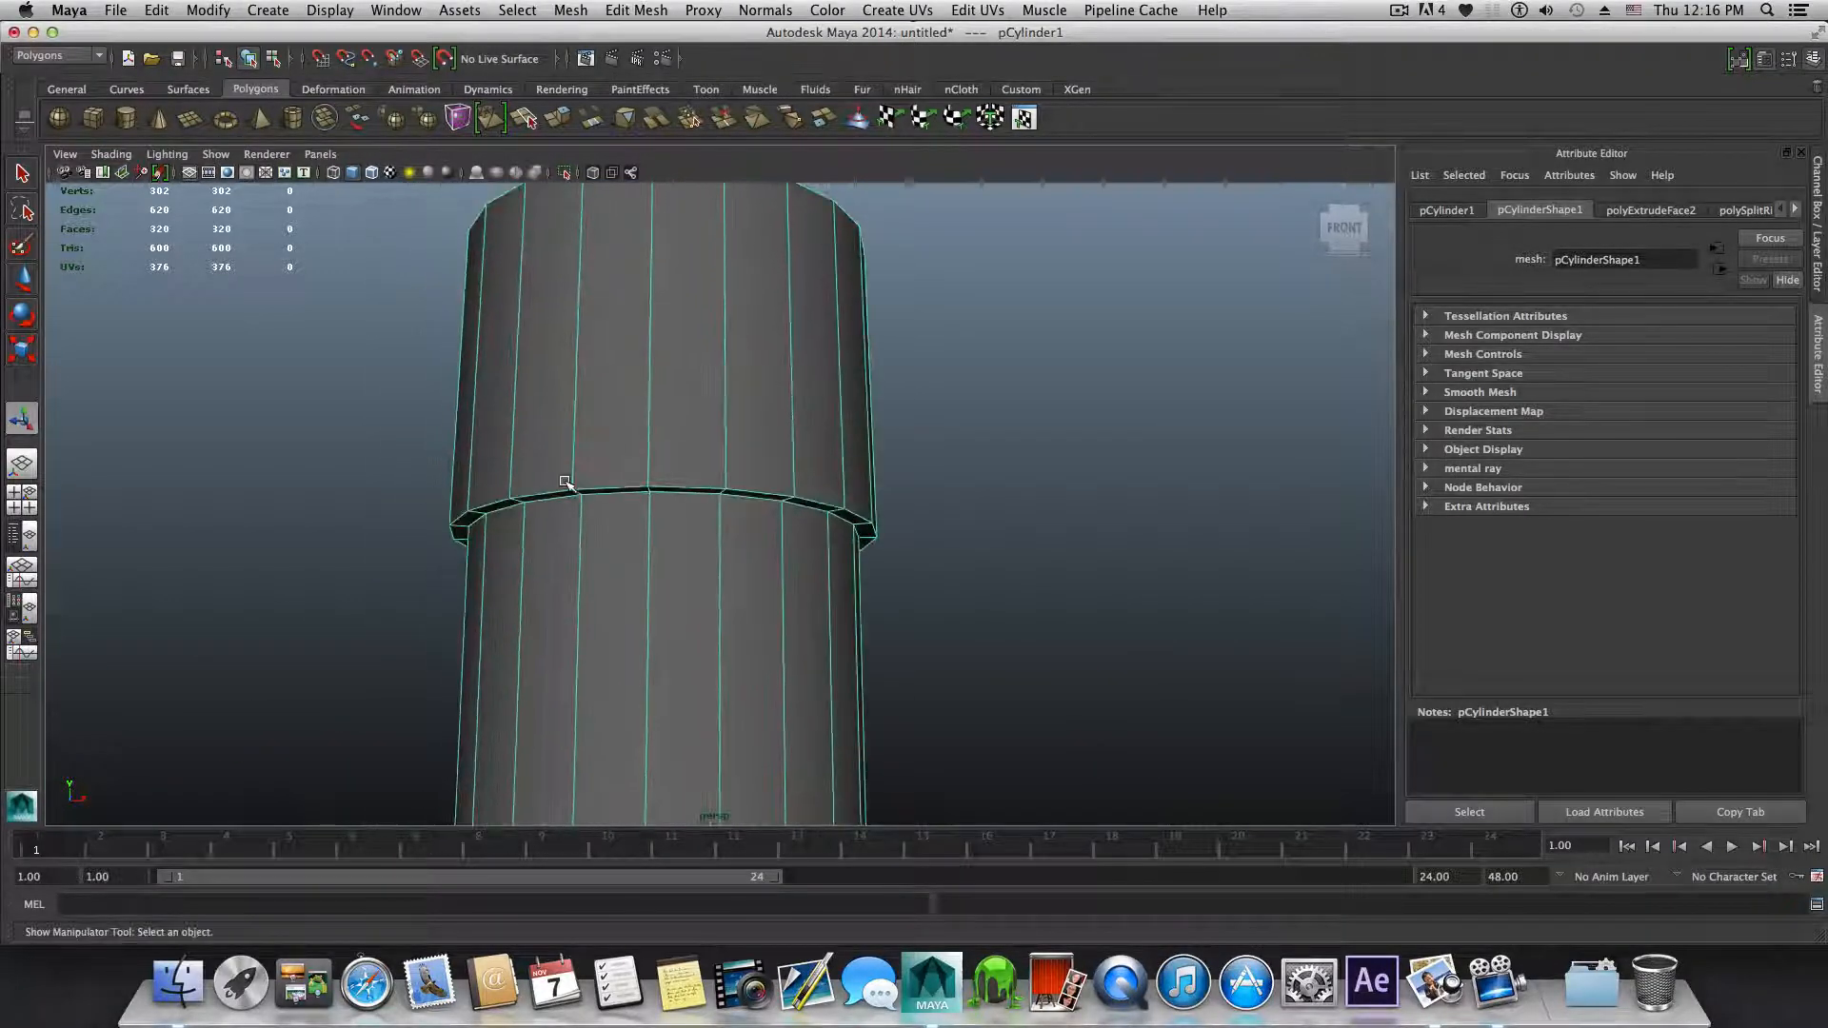
{"action": "right_click_drag", "start_coordinate": [563, 481], "coordinate": [705, 489], "text": "alt"}
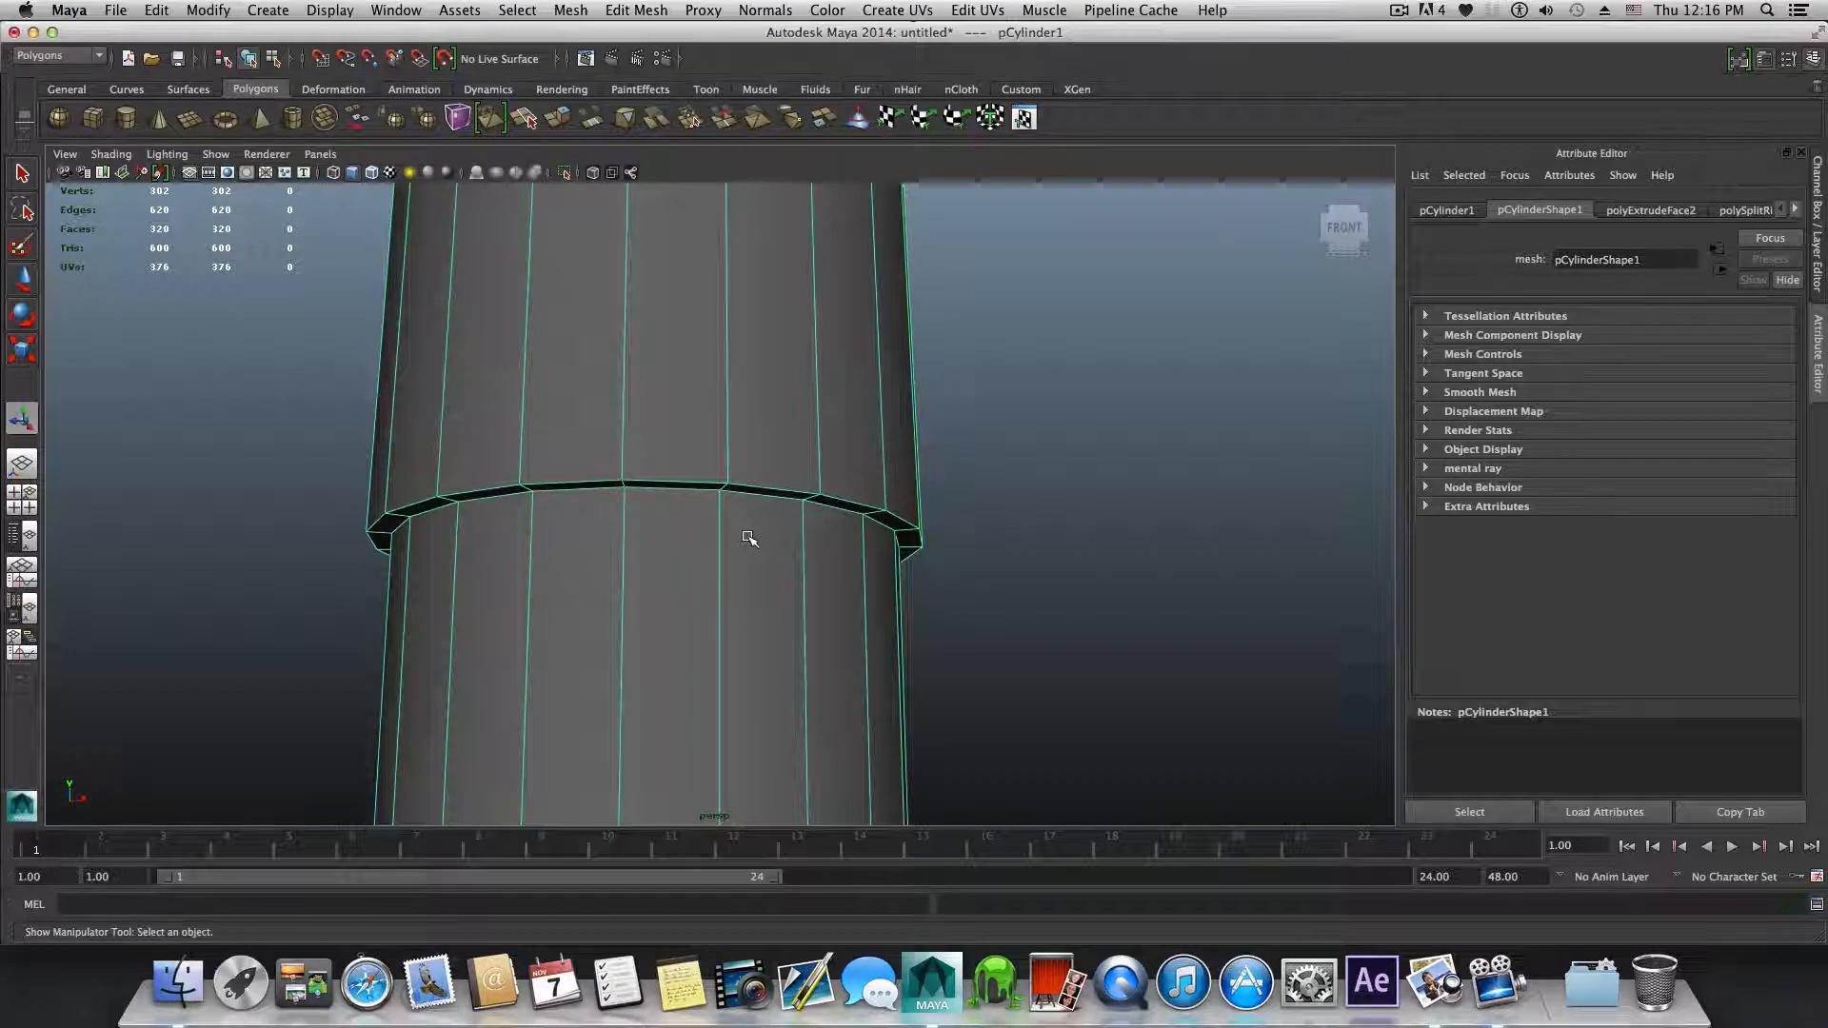
Step: Insert edge loops on both sides of the lip's inner corner, one on the column and one on the lip's underside
{"action": "right_click", "coordinate": [748, 536], "text": "shift"}
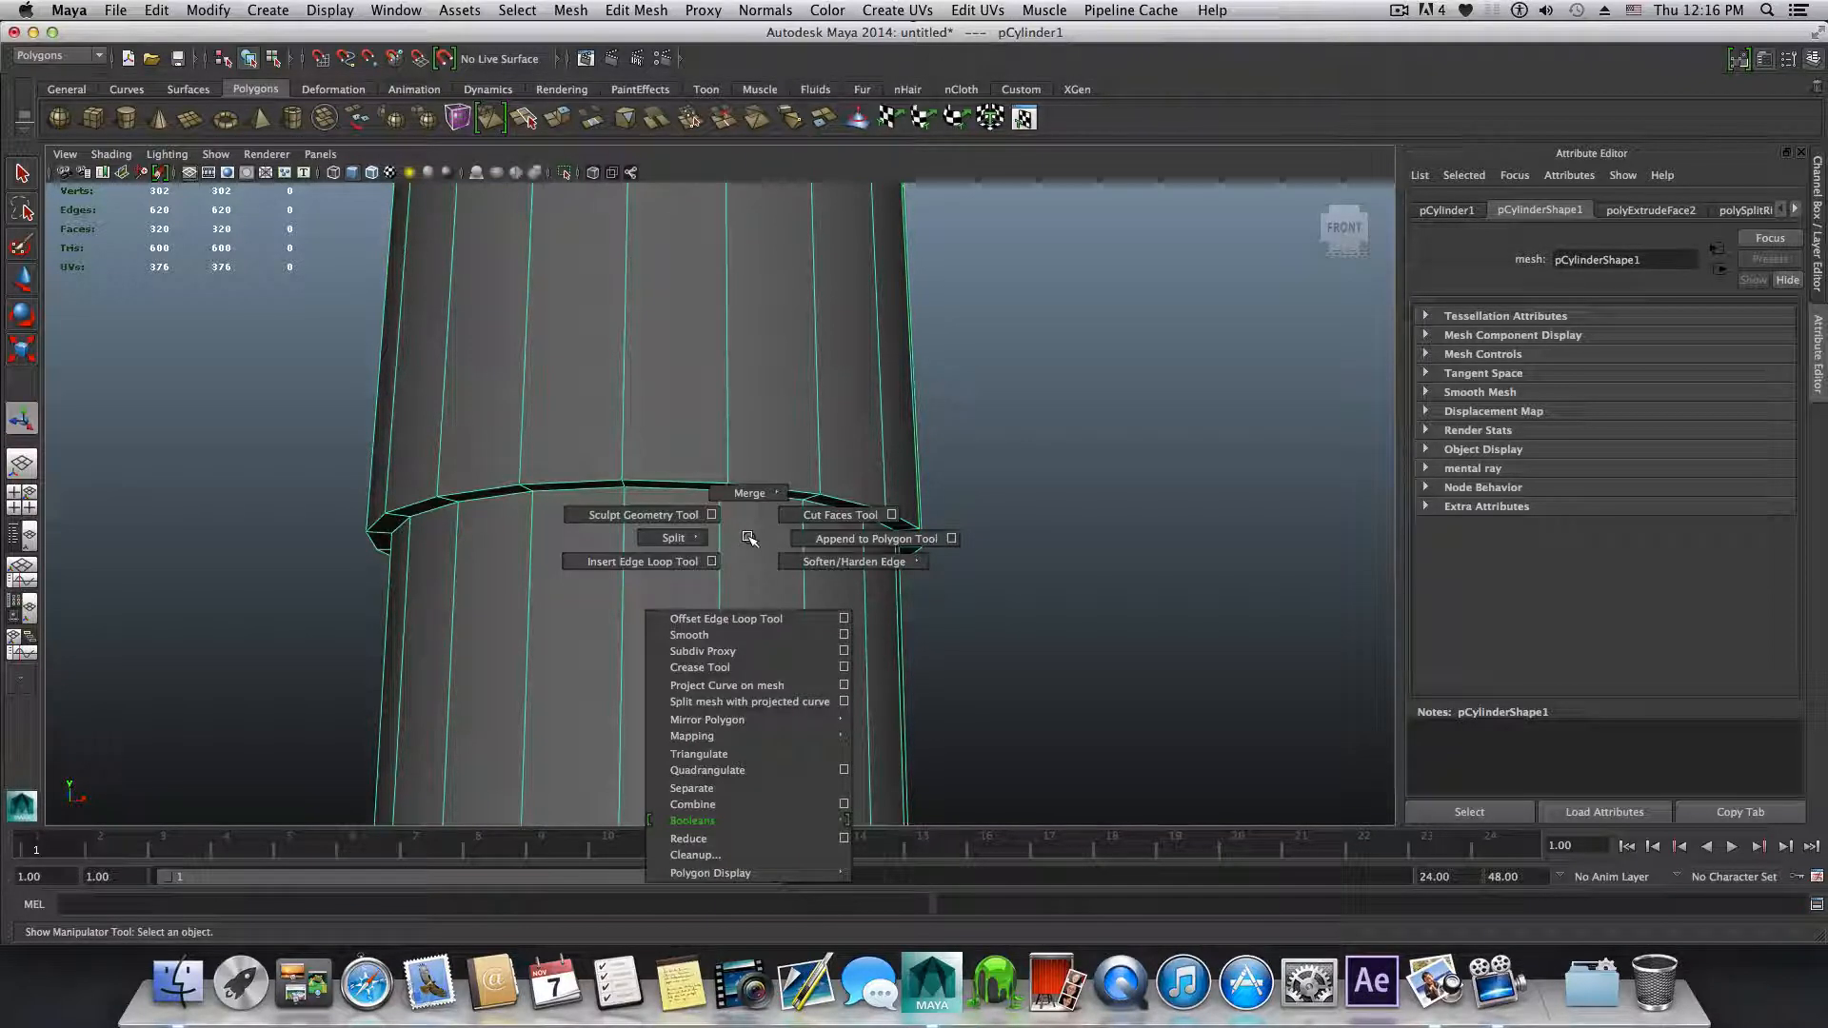
{"action": "left_click", "coordinate": [672, 563]}
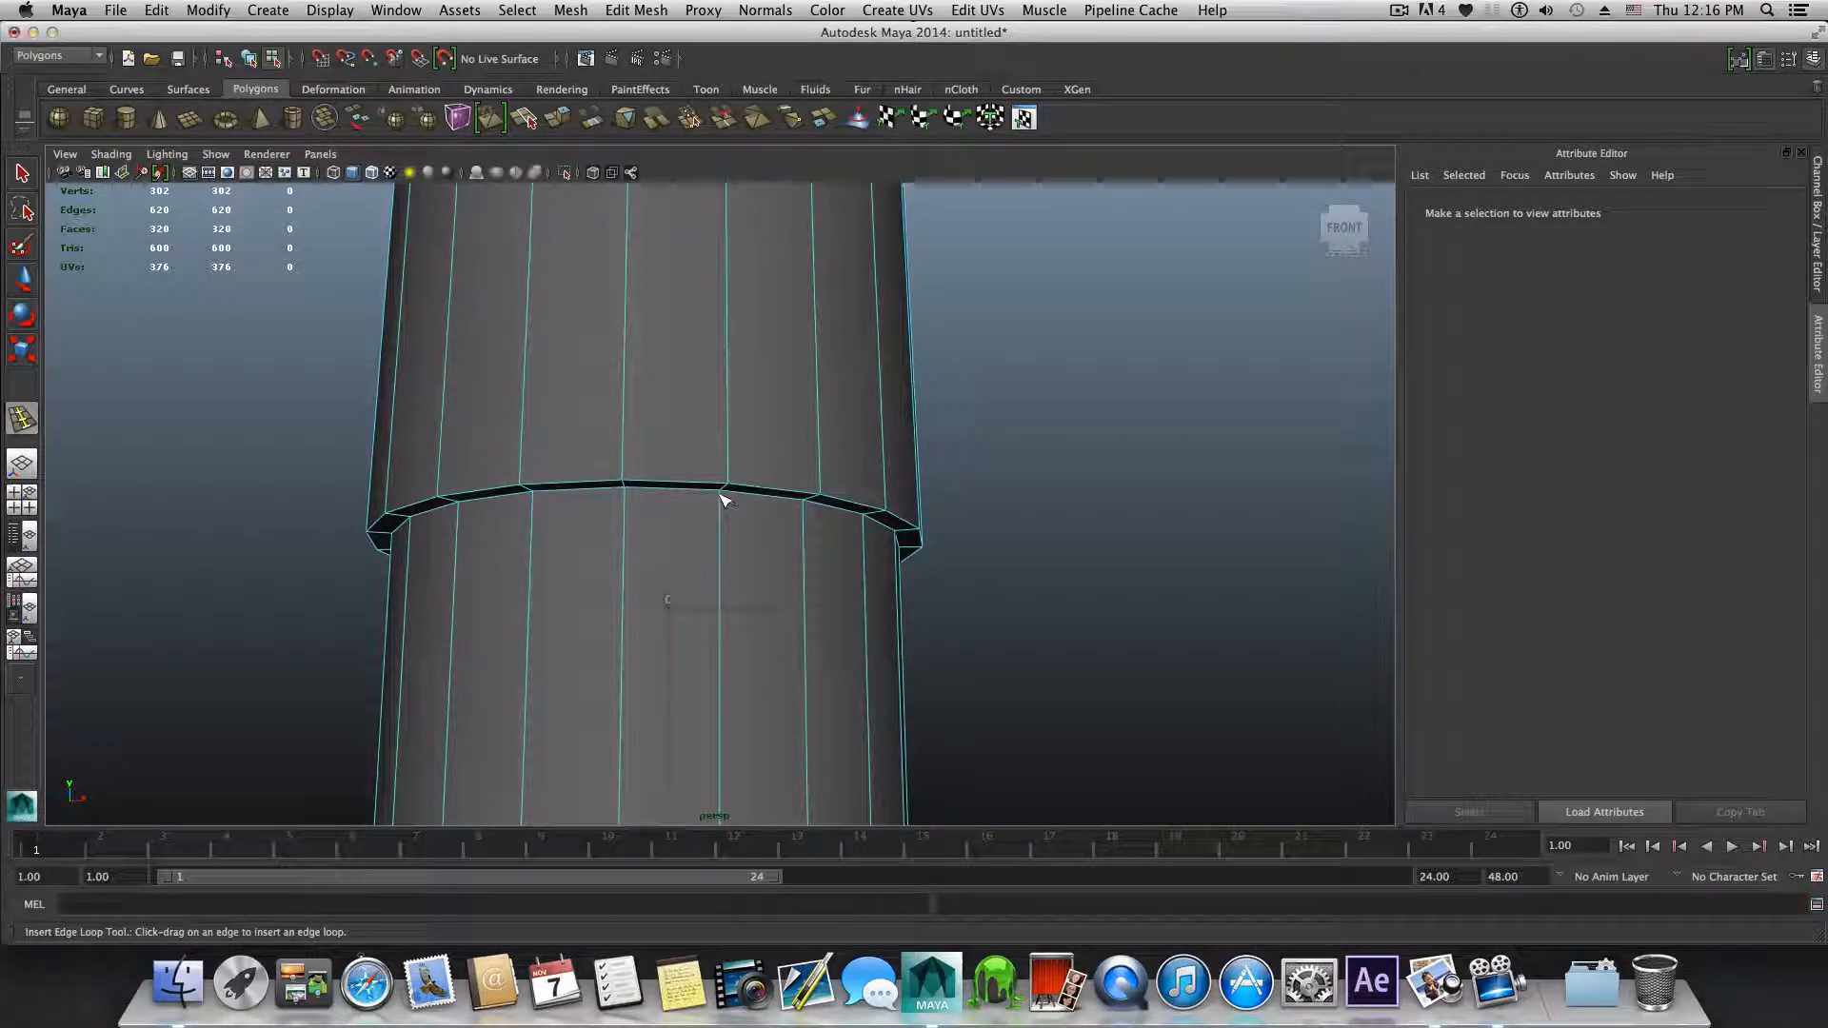
{"action": "scroll", "coordinate": [723, 514], "scroll_direction": "up", "scroll_amount": 3}
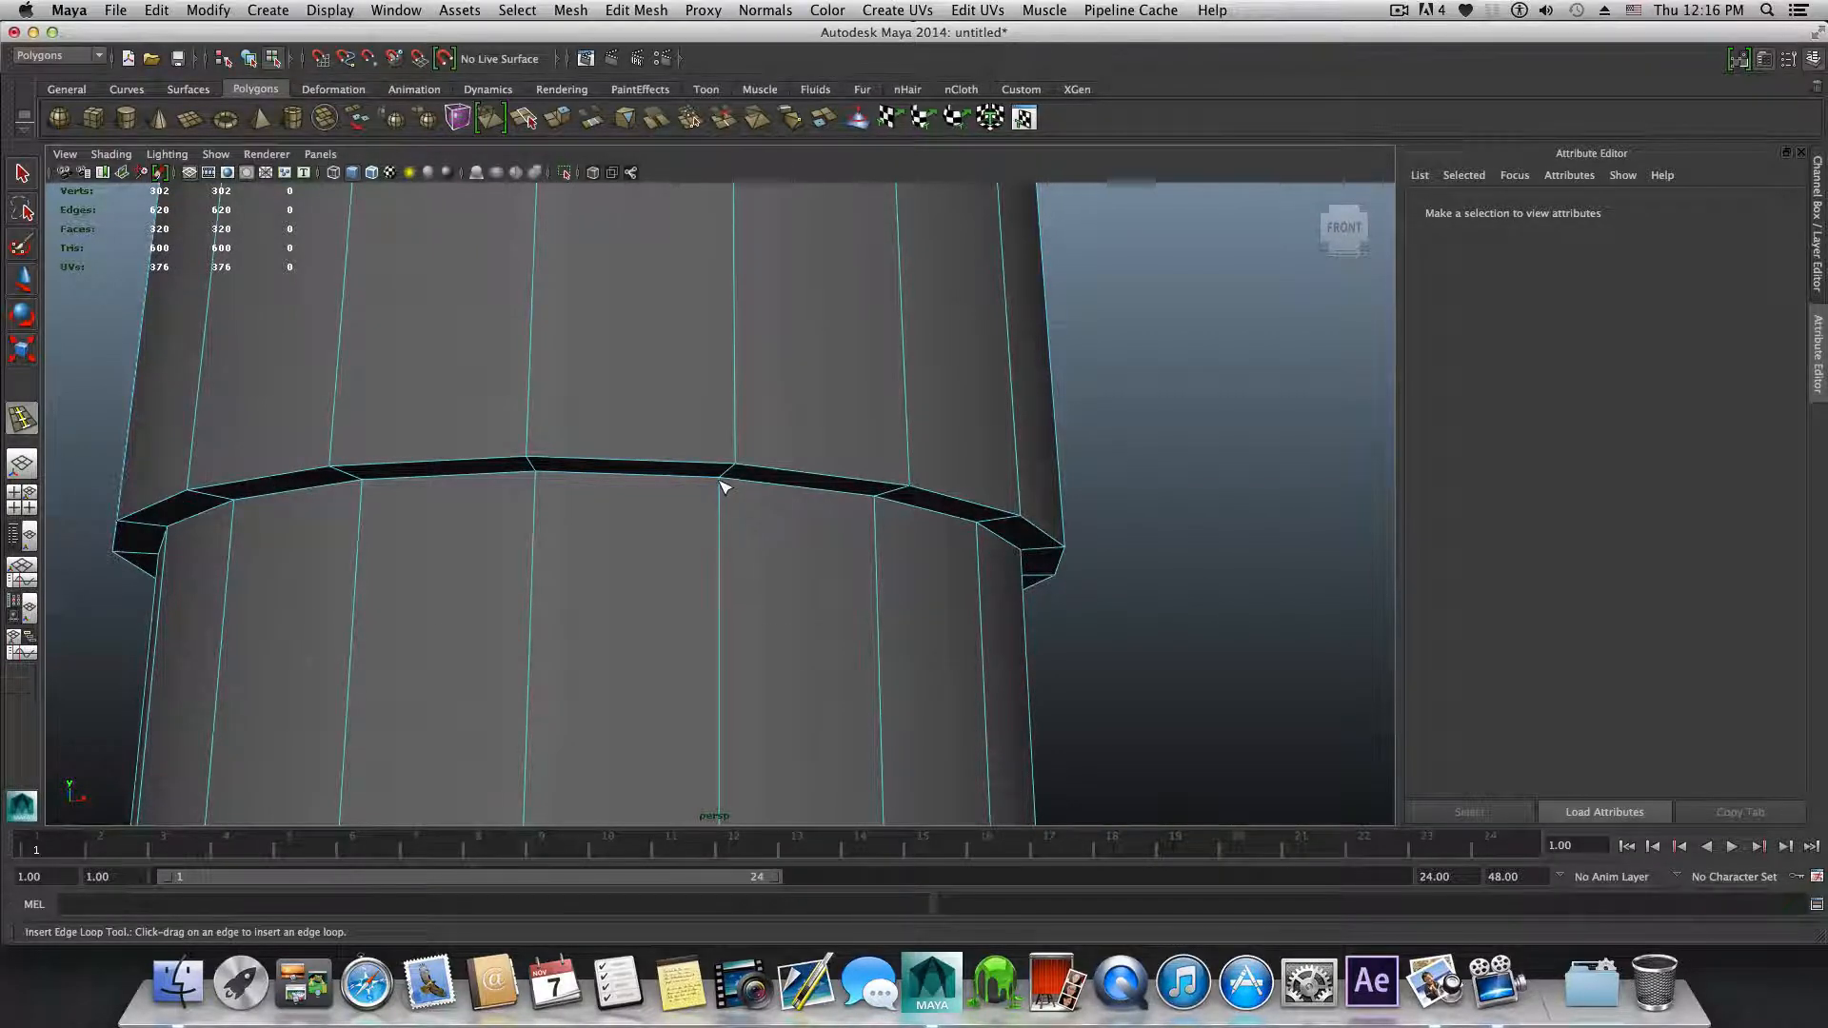
{"action": "mouse_move", "coordinate": [724, 487]}
{"action": "left_mouse_down"}
{"action": "mouse_move", "coordinate": [734, 530]}
{"action": "mouse_move", "coordinate": [723, 488]}
{"action": "left_mouse_up"}
{"action": "middle_click_drag", "start_coordinate": [723, 488], "coordinate": [750, 583], "text": "alt"}
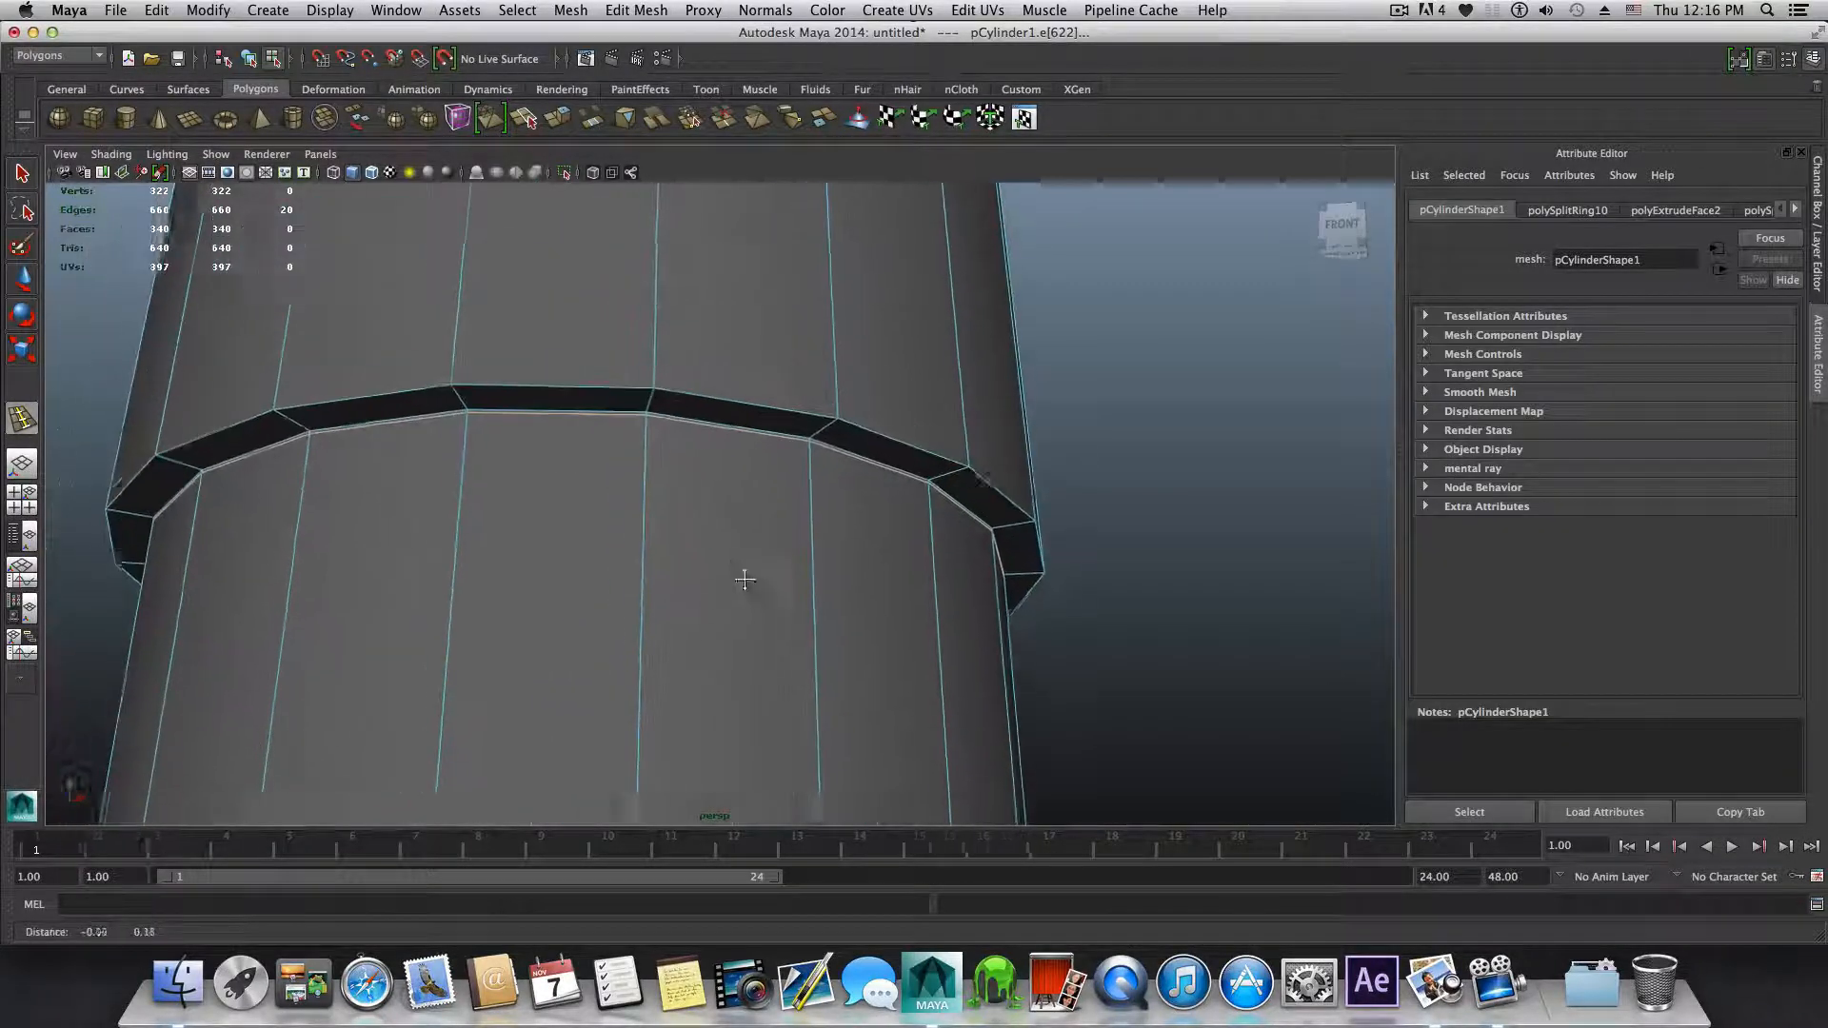
{"action": "right_click_drag", "start_coordinate": [750, 583], "coordinate": [859, 608], "text": "alt"}
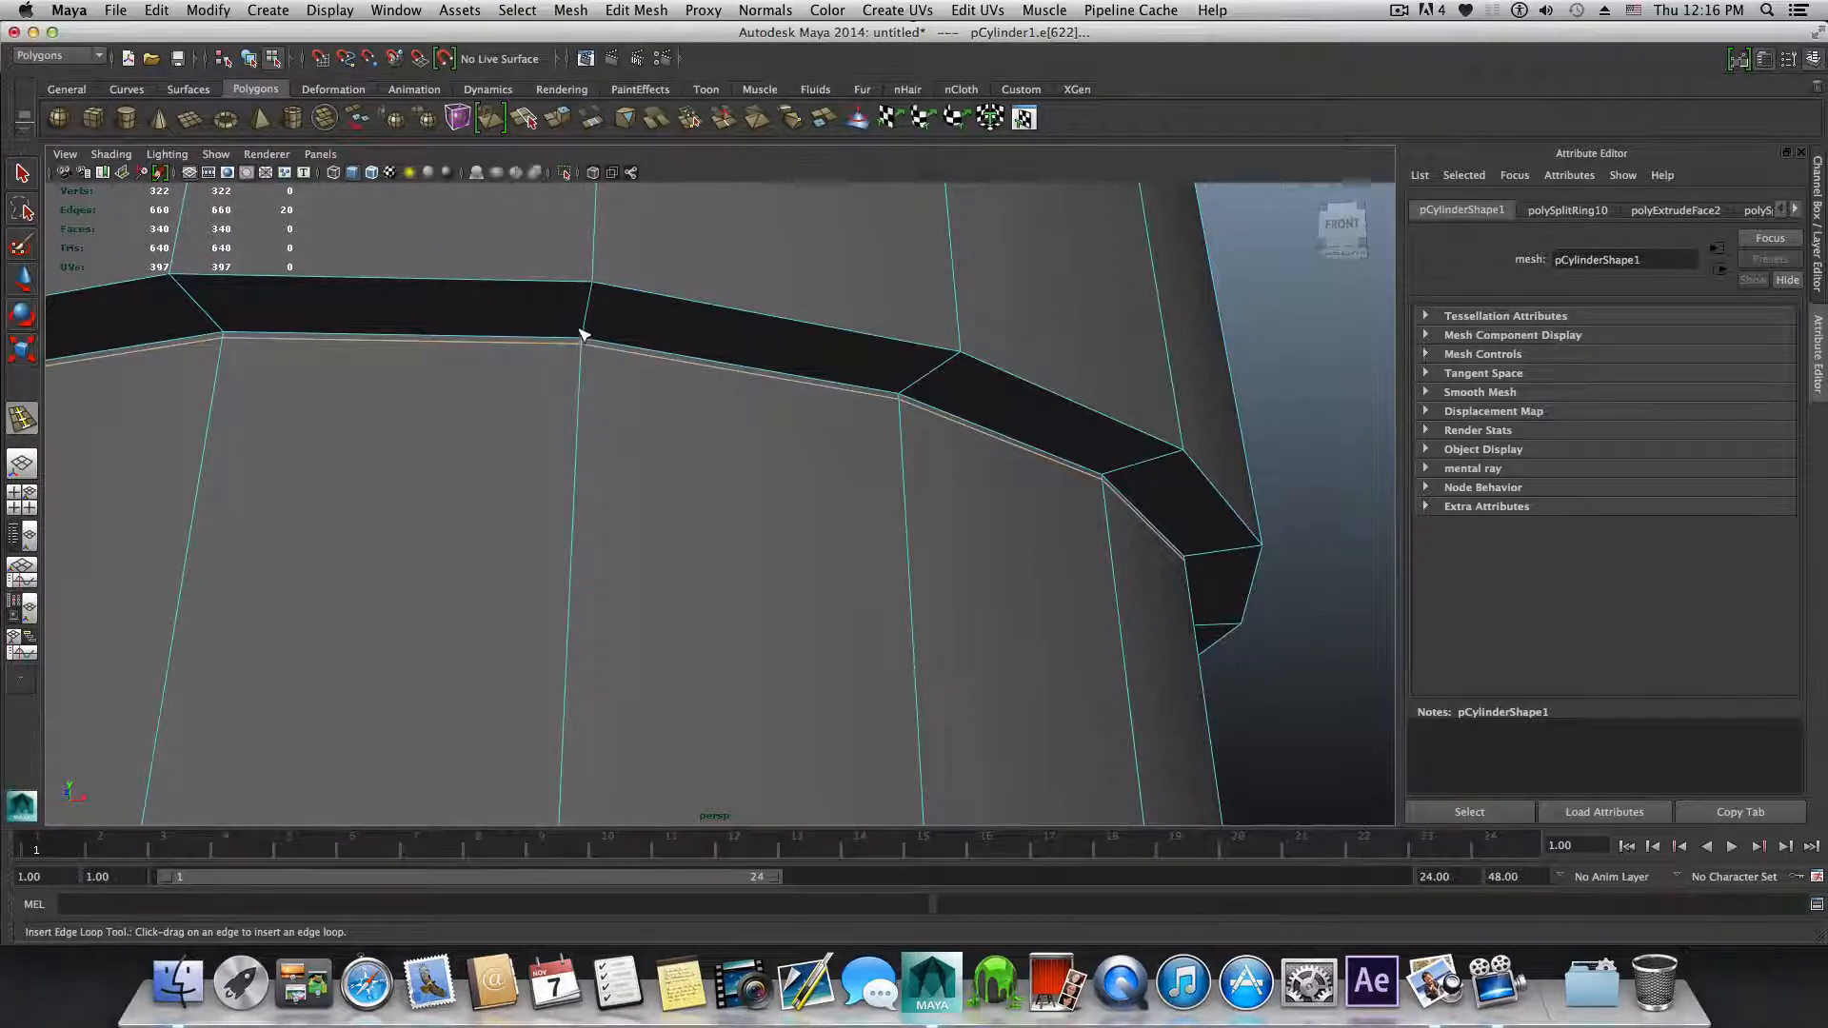
{"action": "left_click_drag", "start_coordinate": [587, 335], "coordinate": [586, 337]}
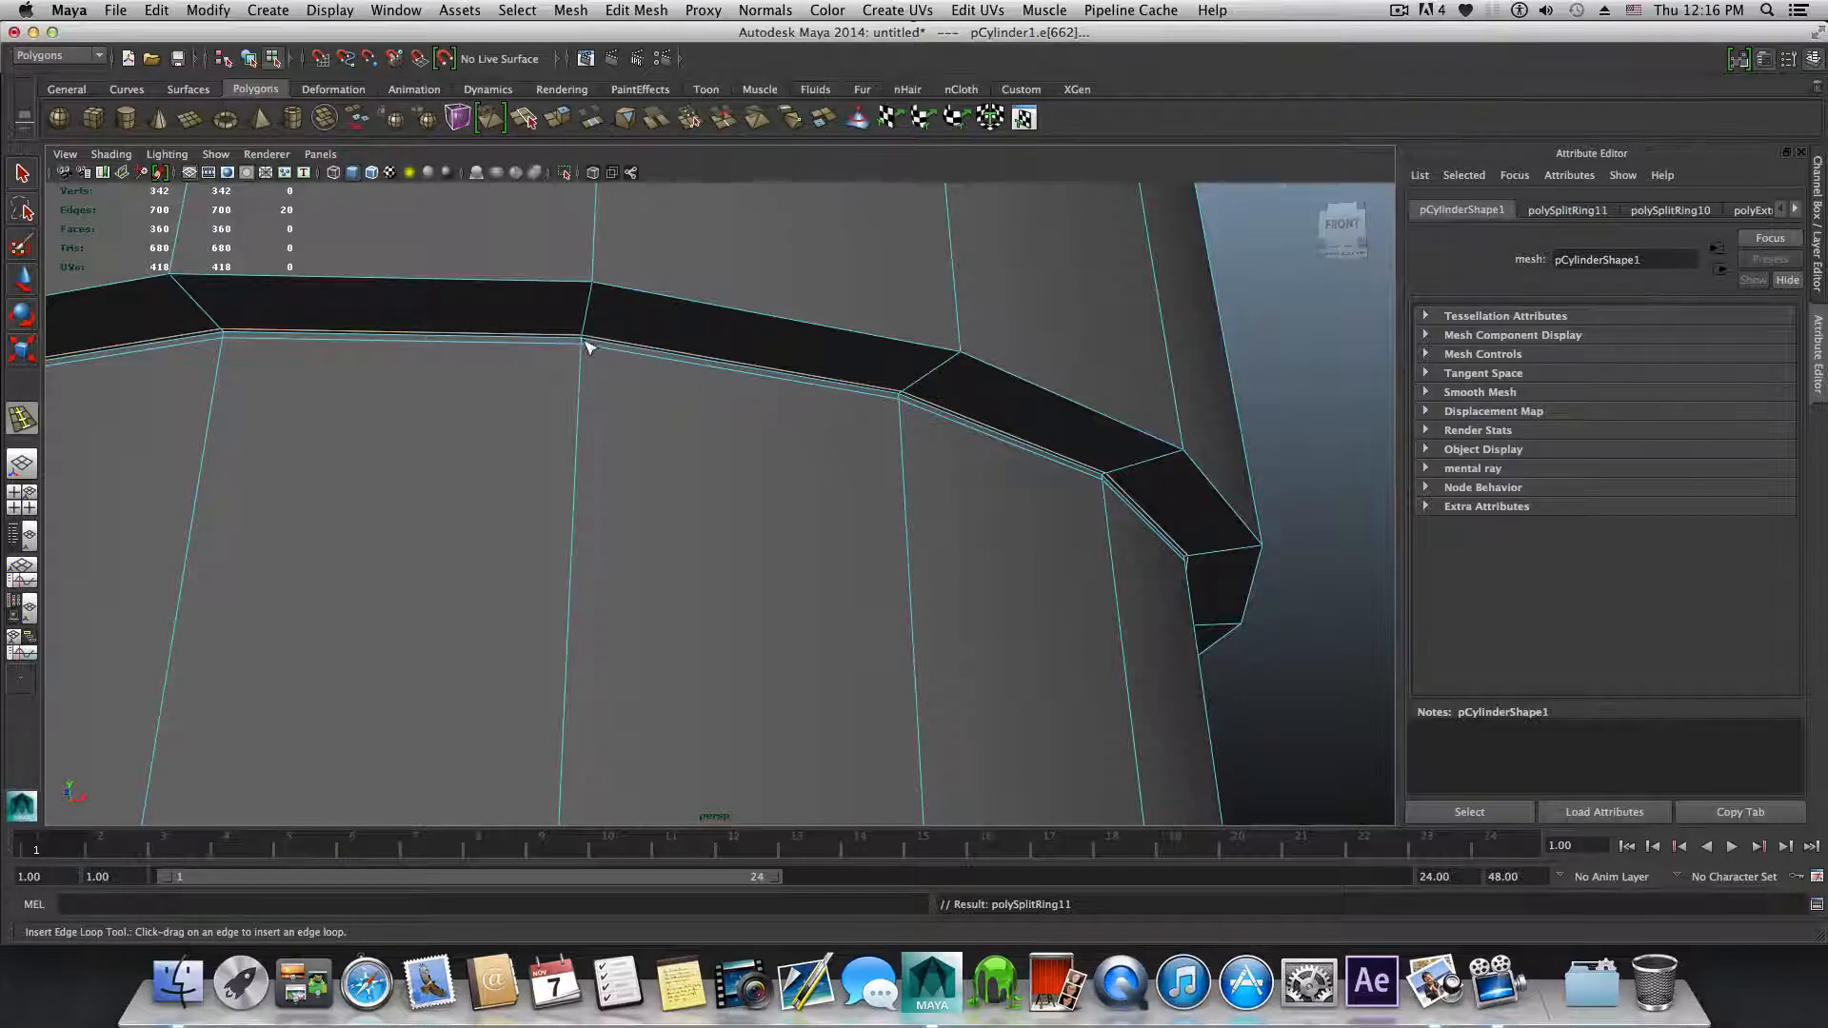
Step: Insert edge loops close to the lip's outer edge, on its underside and on the wall of the widened top section
{"action": "right_click_drag", "start_coordinate": [591, 346], "coordinate": [629, 402], "text": "alt"}
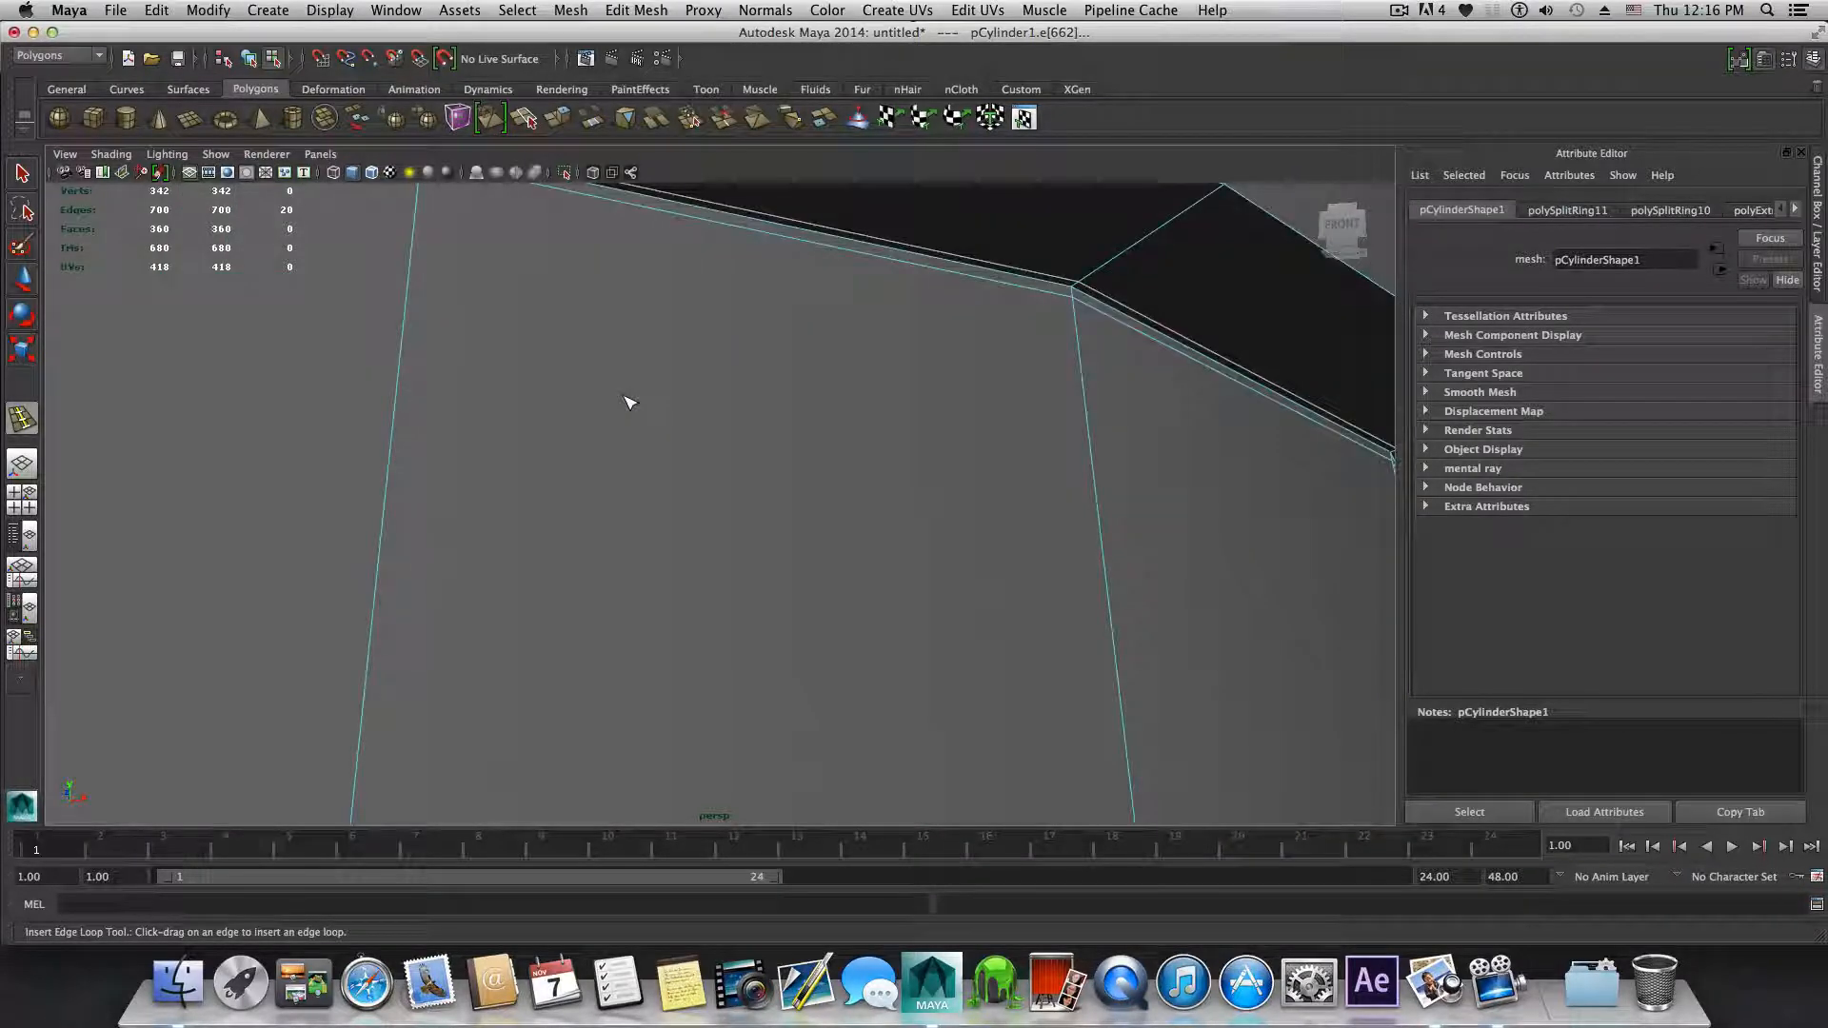
{"action": "right_click_drag", "start_coordinate": [1003, 330], "coordinate": [763, 339], "text": "alt"}
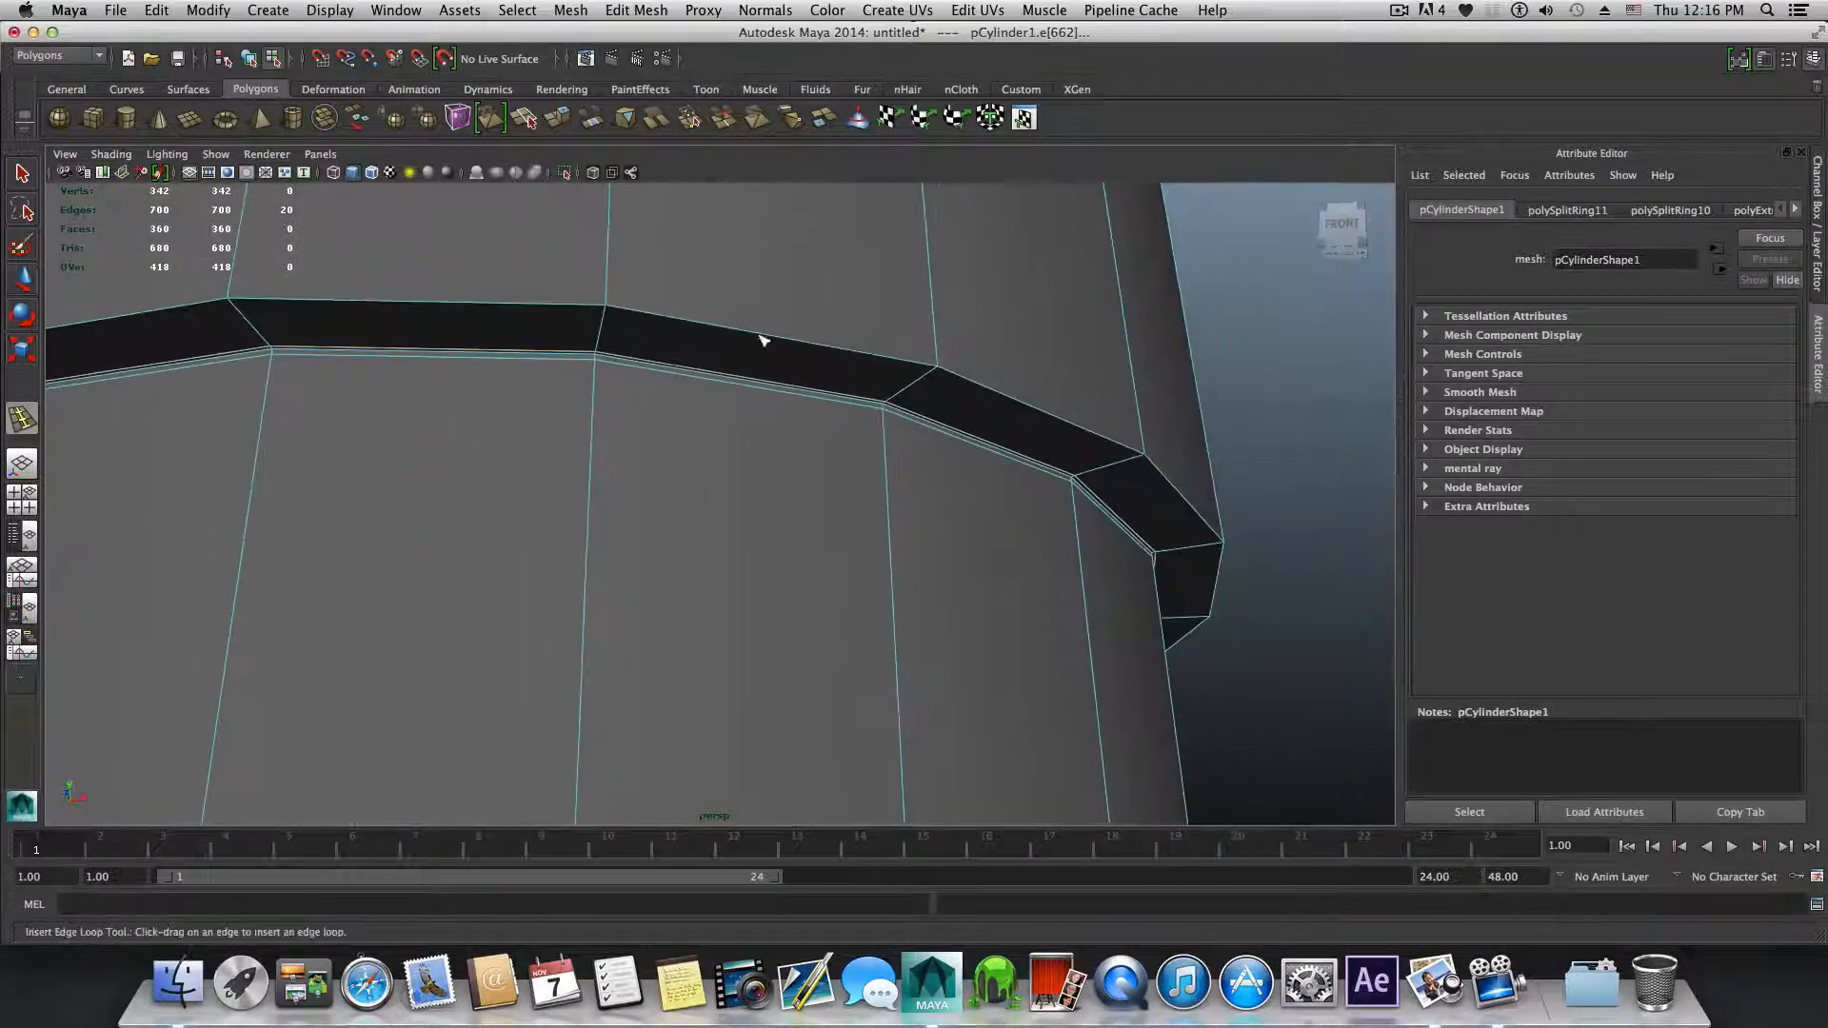
{"action": "middle_click_drag", "start_coordinate": [763, 339], "coordinate": [800, 359], "text": "alt"}
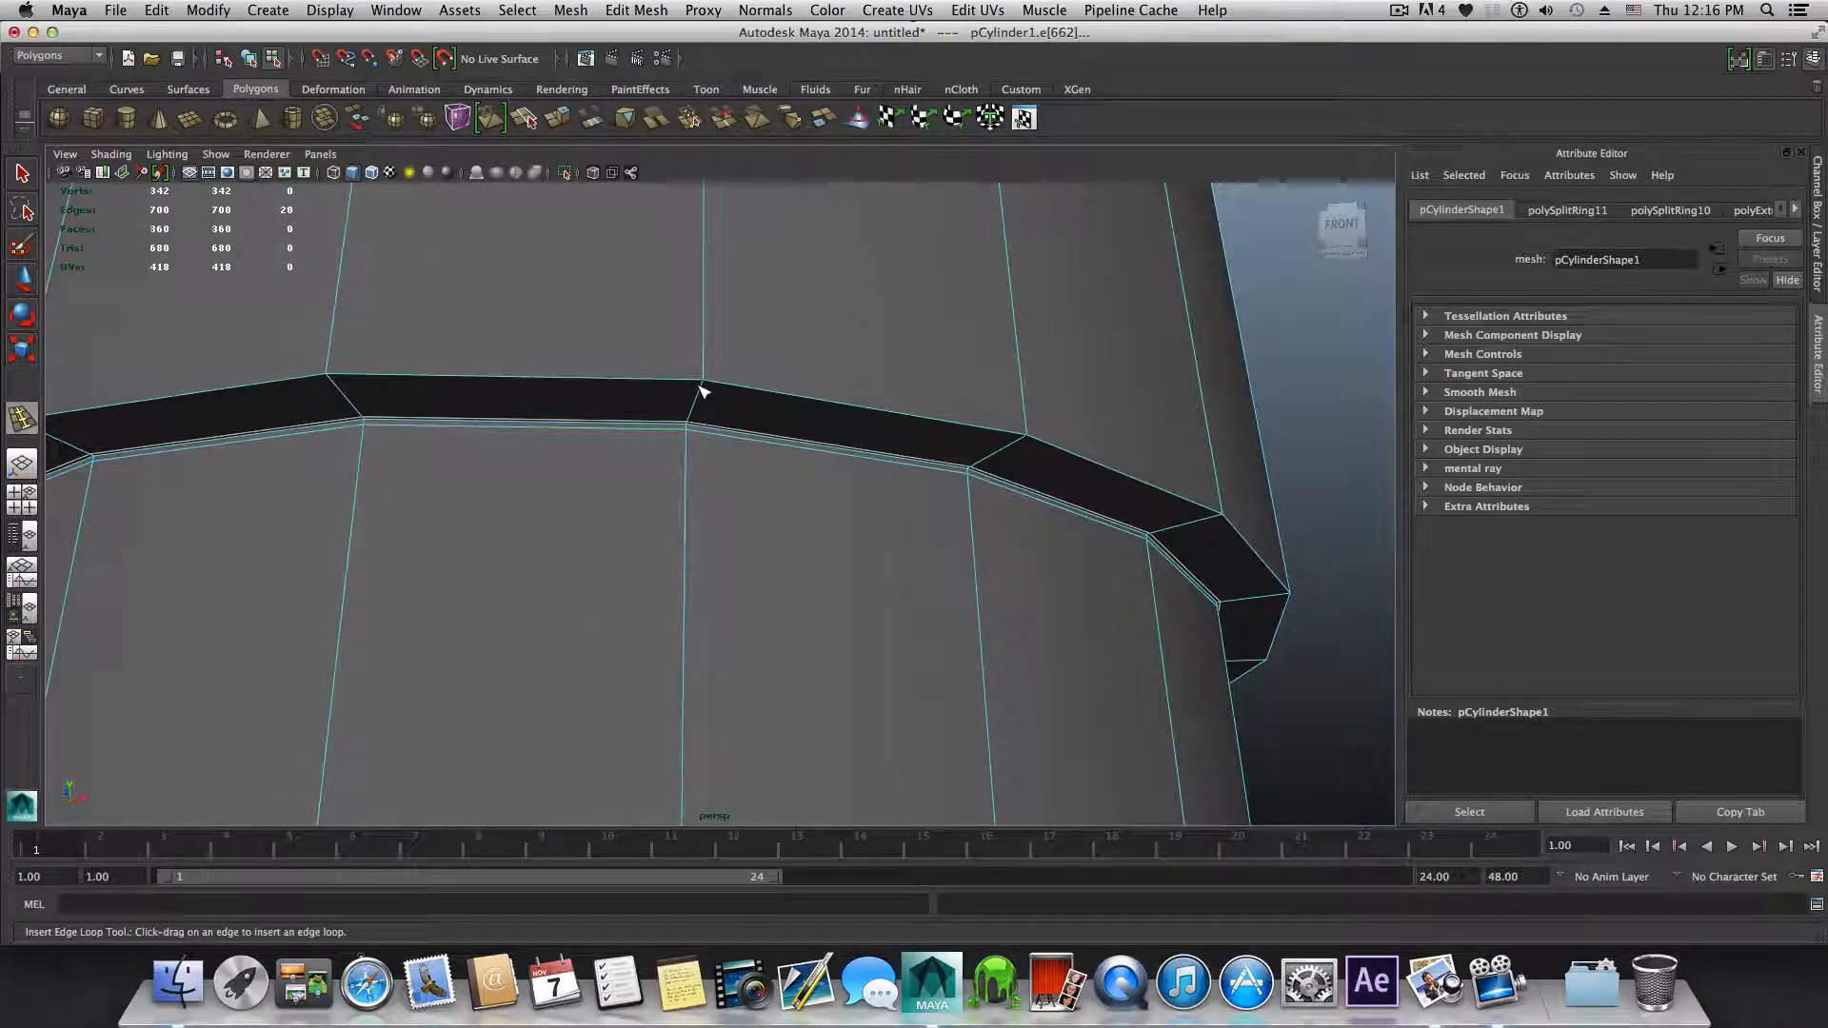
{"action": "mouse_move", "coordinate": [700, 388]}
{"action": "left_mouse_down"}
{"action": "mouse_move", "coordinate": [716, 365]}
{"action": "mouse_move", "coordinate": [730, 399]}
{"action": "left_mouse_up"}
Step: Insert an edge loop around the side wall of the top section, just below the rim of its cap
{"action": "middle_click_drag", "start_coordinate": [882, 432], "coordinate": [1046, 356], "text": "alt"}
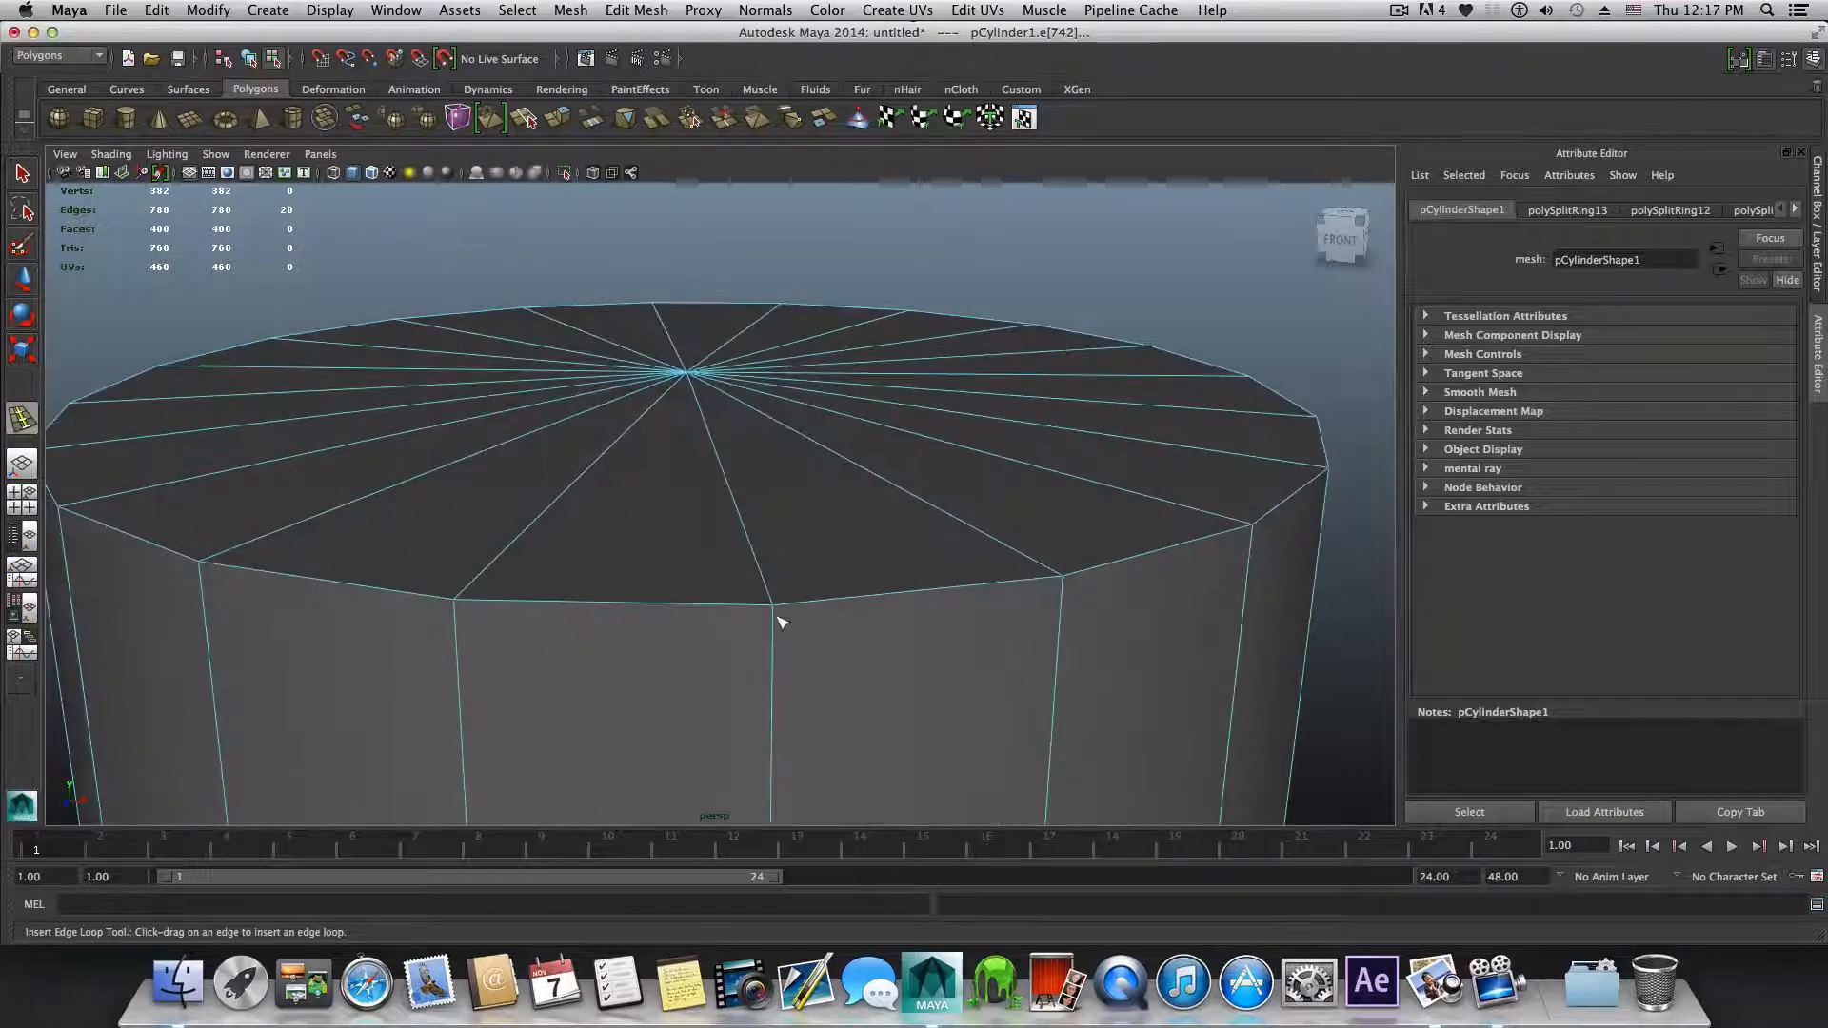
{"action": "left_click_drag", "start_coordinate": [775, 620], "coordinate": [778, 307]}
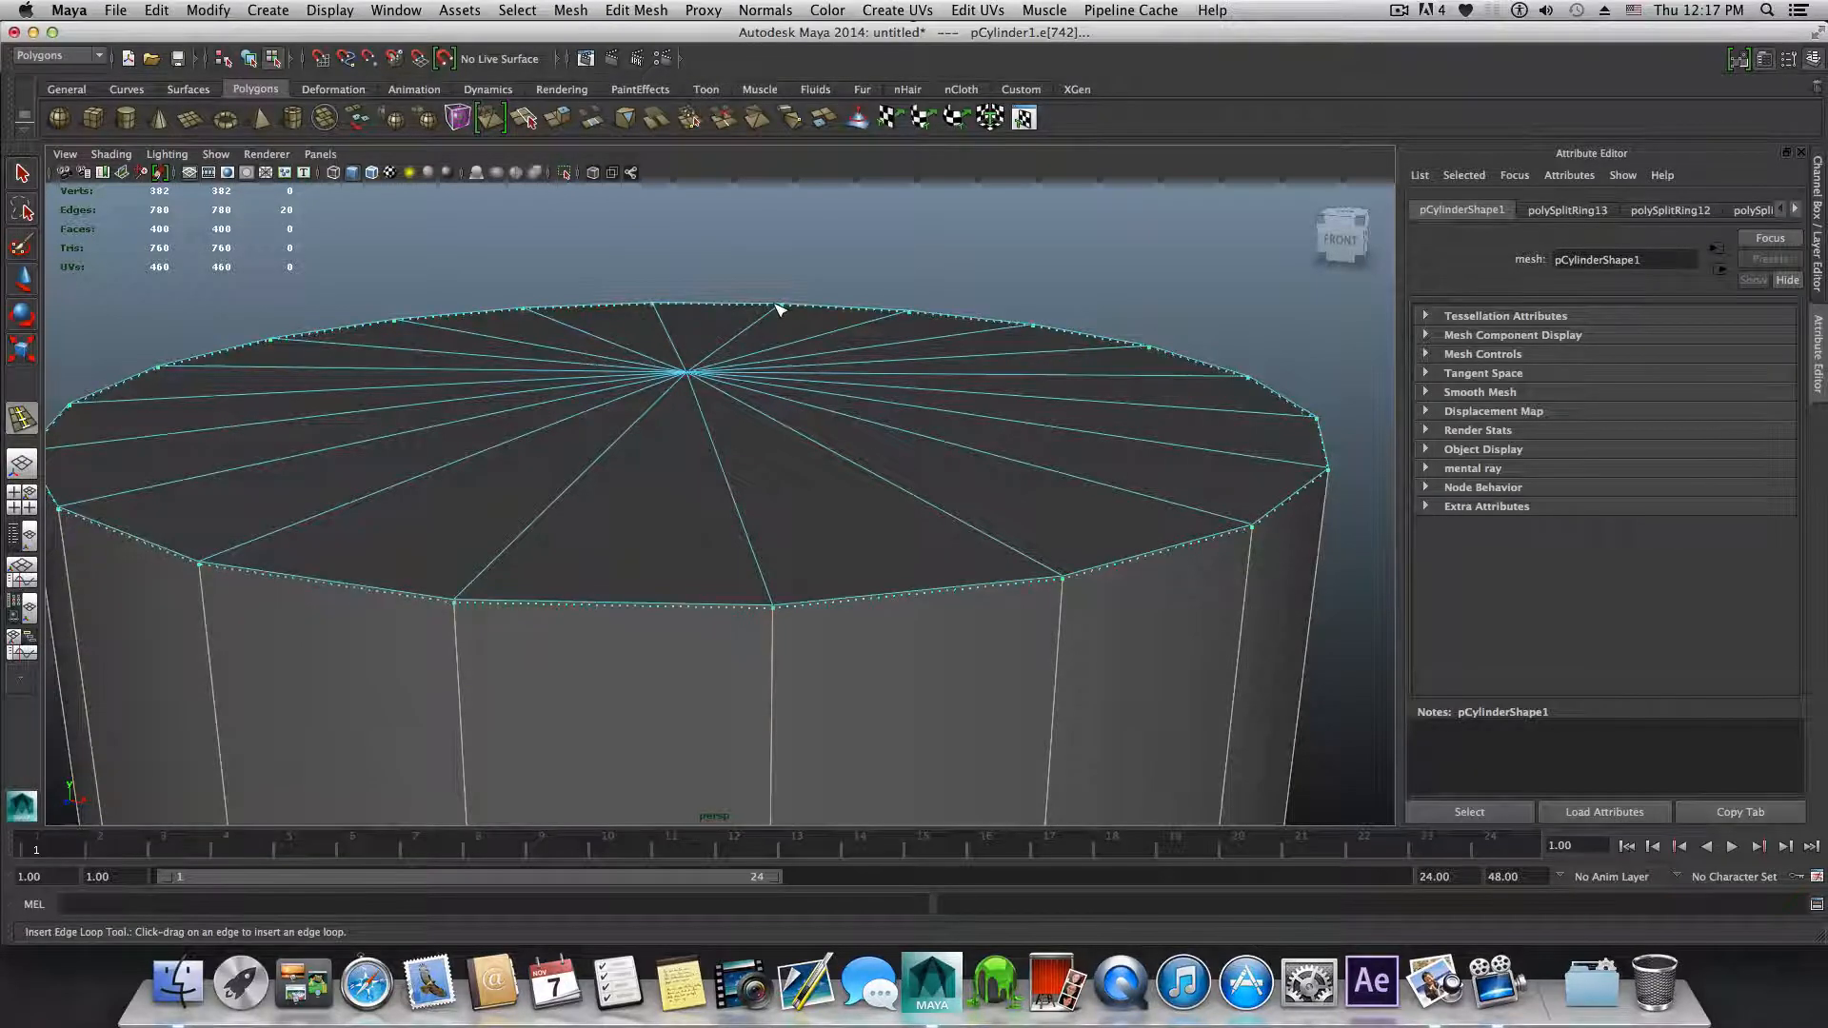
{"action": "left_click_drag", "start_coordinate": [778, 307], "coordinate": [771, 309]}
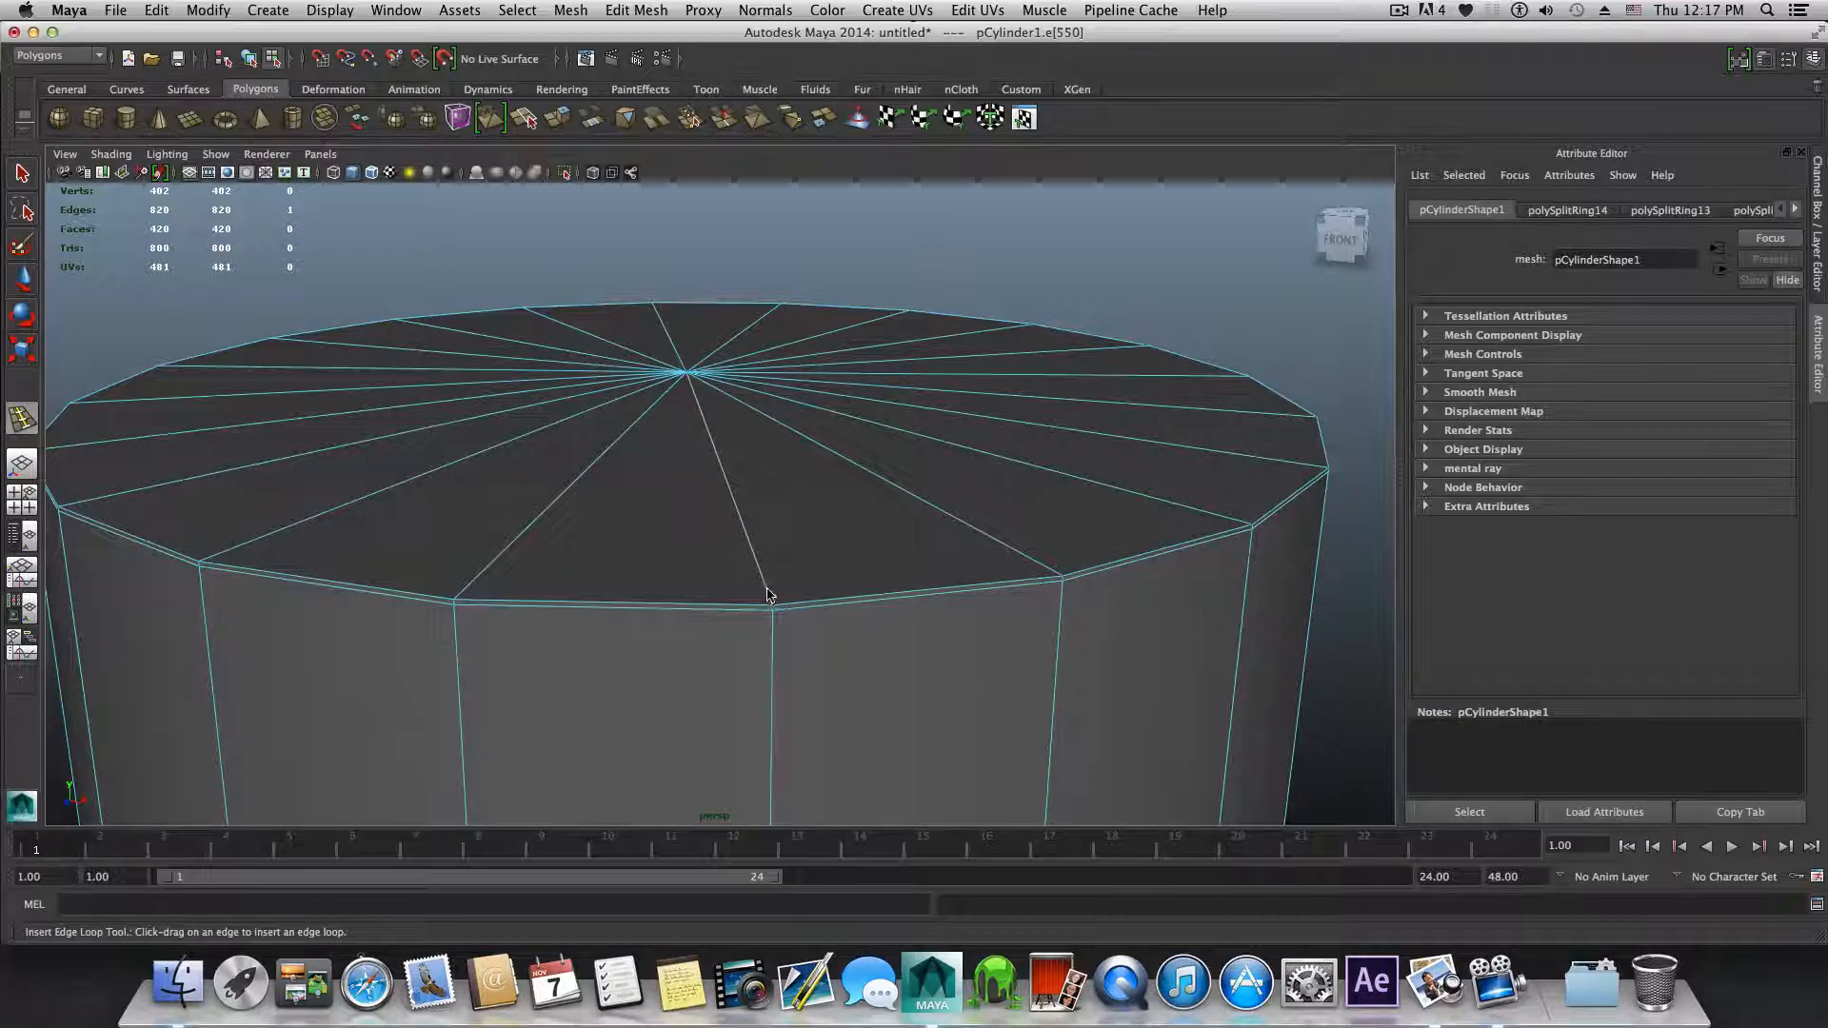
Step: Chamfer the centre vertex of the top cap so a flat central face replaces the point where the edges converge
{"action": "left_click_drag", "start_coordinate": [771, 590], "coordinate": [932, 572], "text": "alt"}
{"action": "right_click_drag", "start_coordinate": [931, 573], "coordinate": [645, 531], "text": "alt"}
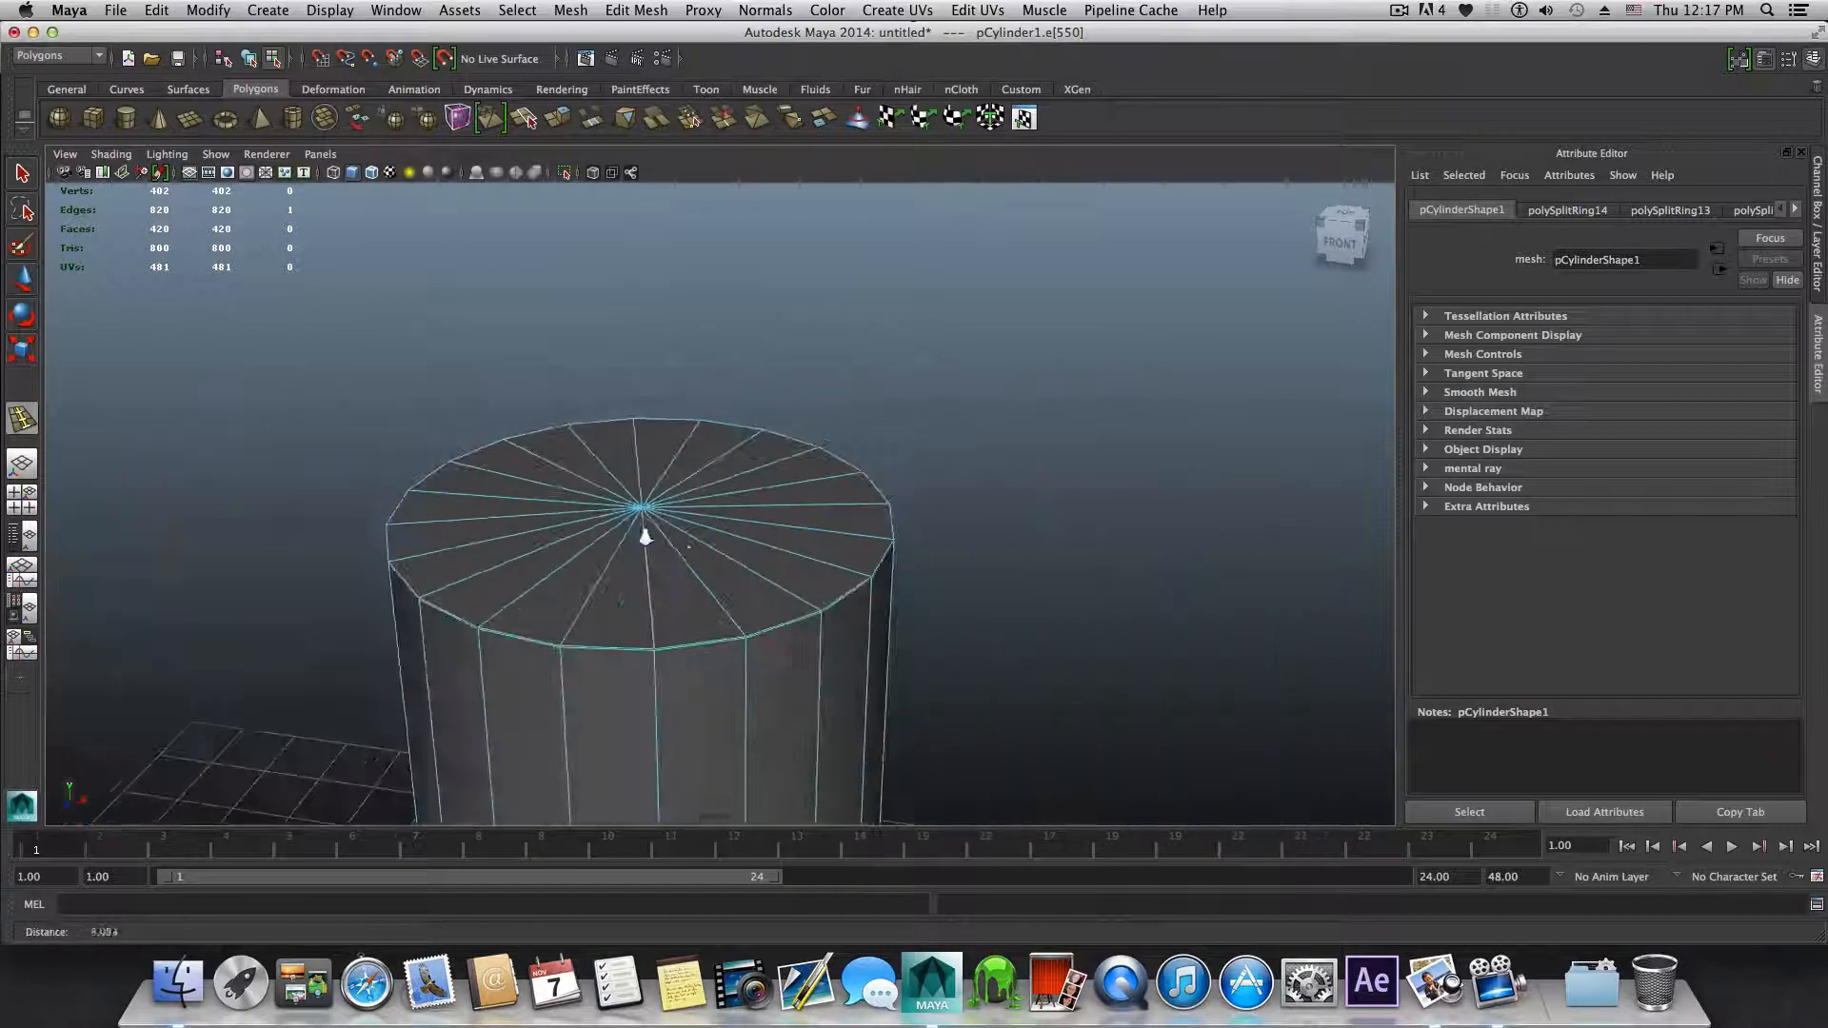
{"action": "middle_click_drag", "start_coordinate": [644, 531], "coordinate": [816, 514], "text": "alt"}
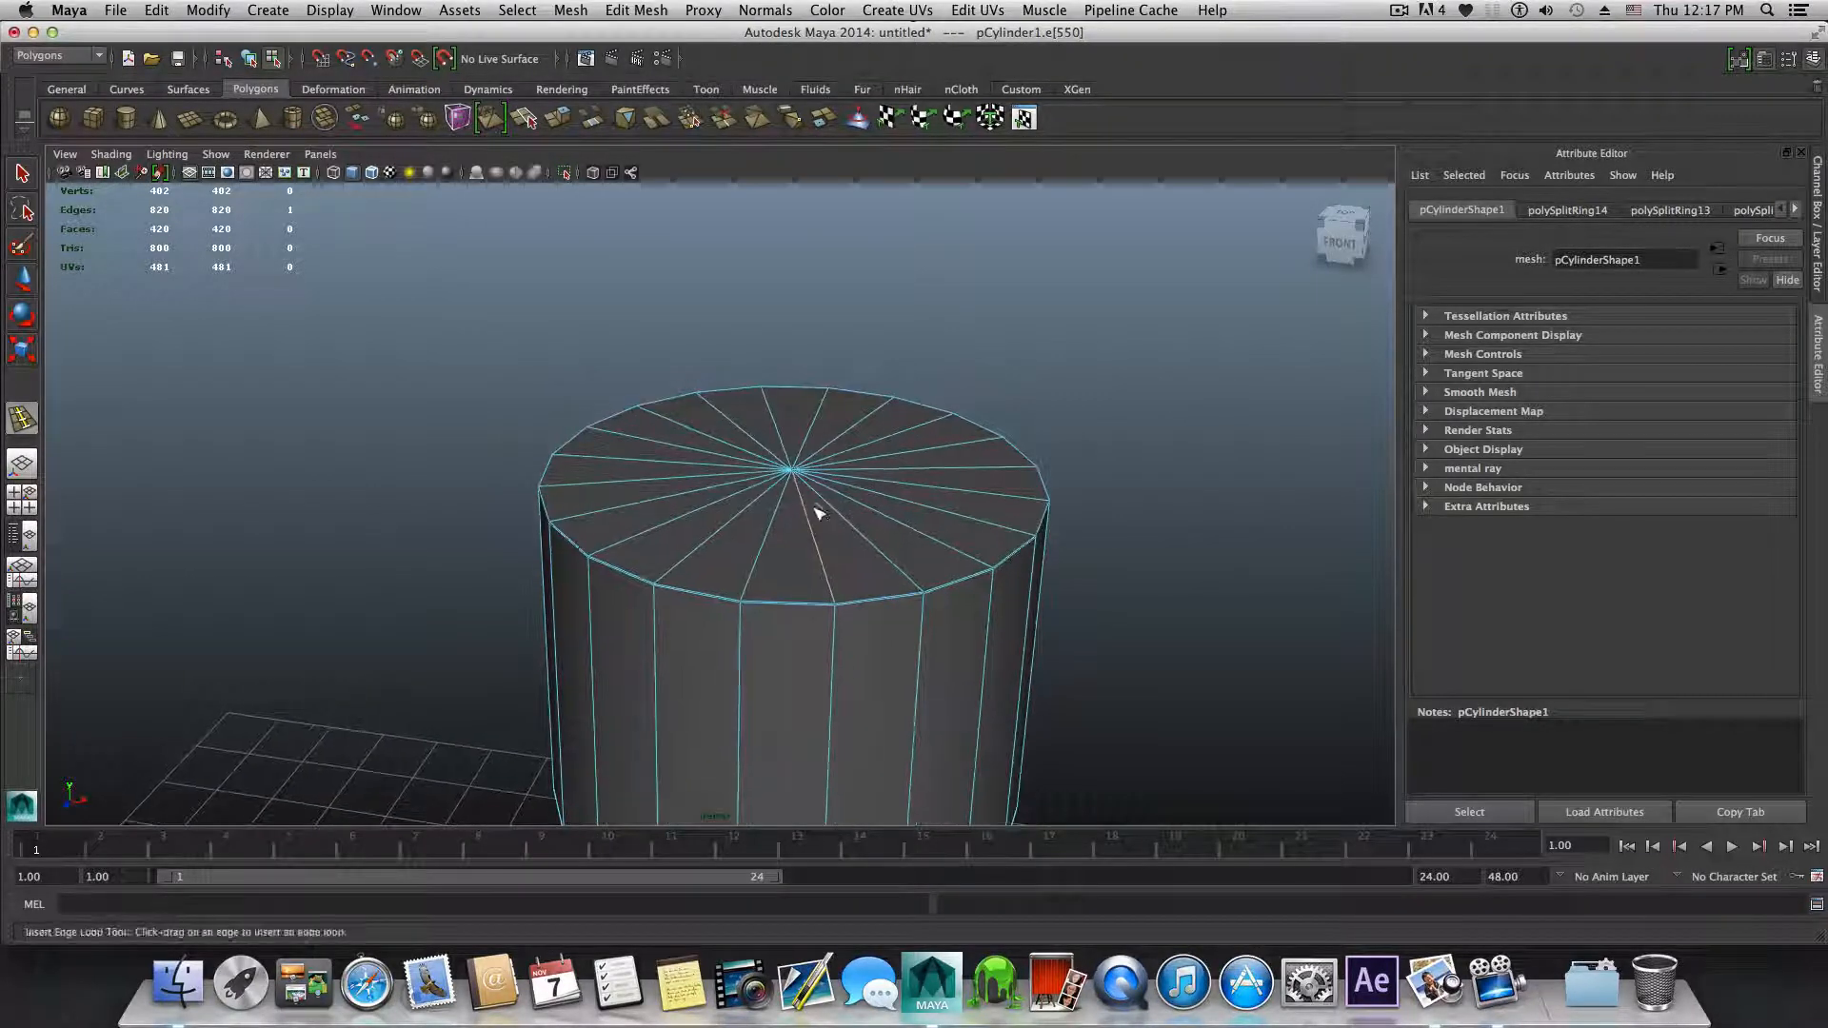
{"action": "right_click_drag", "start_coordinate": [815, 514], "coordinate": [955, 527], "text": "alt"}
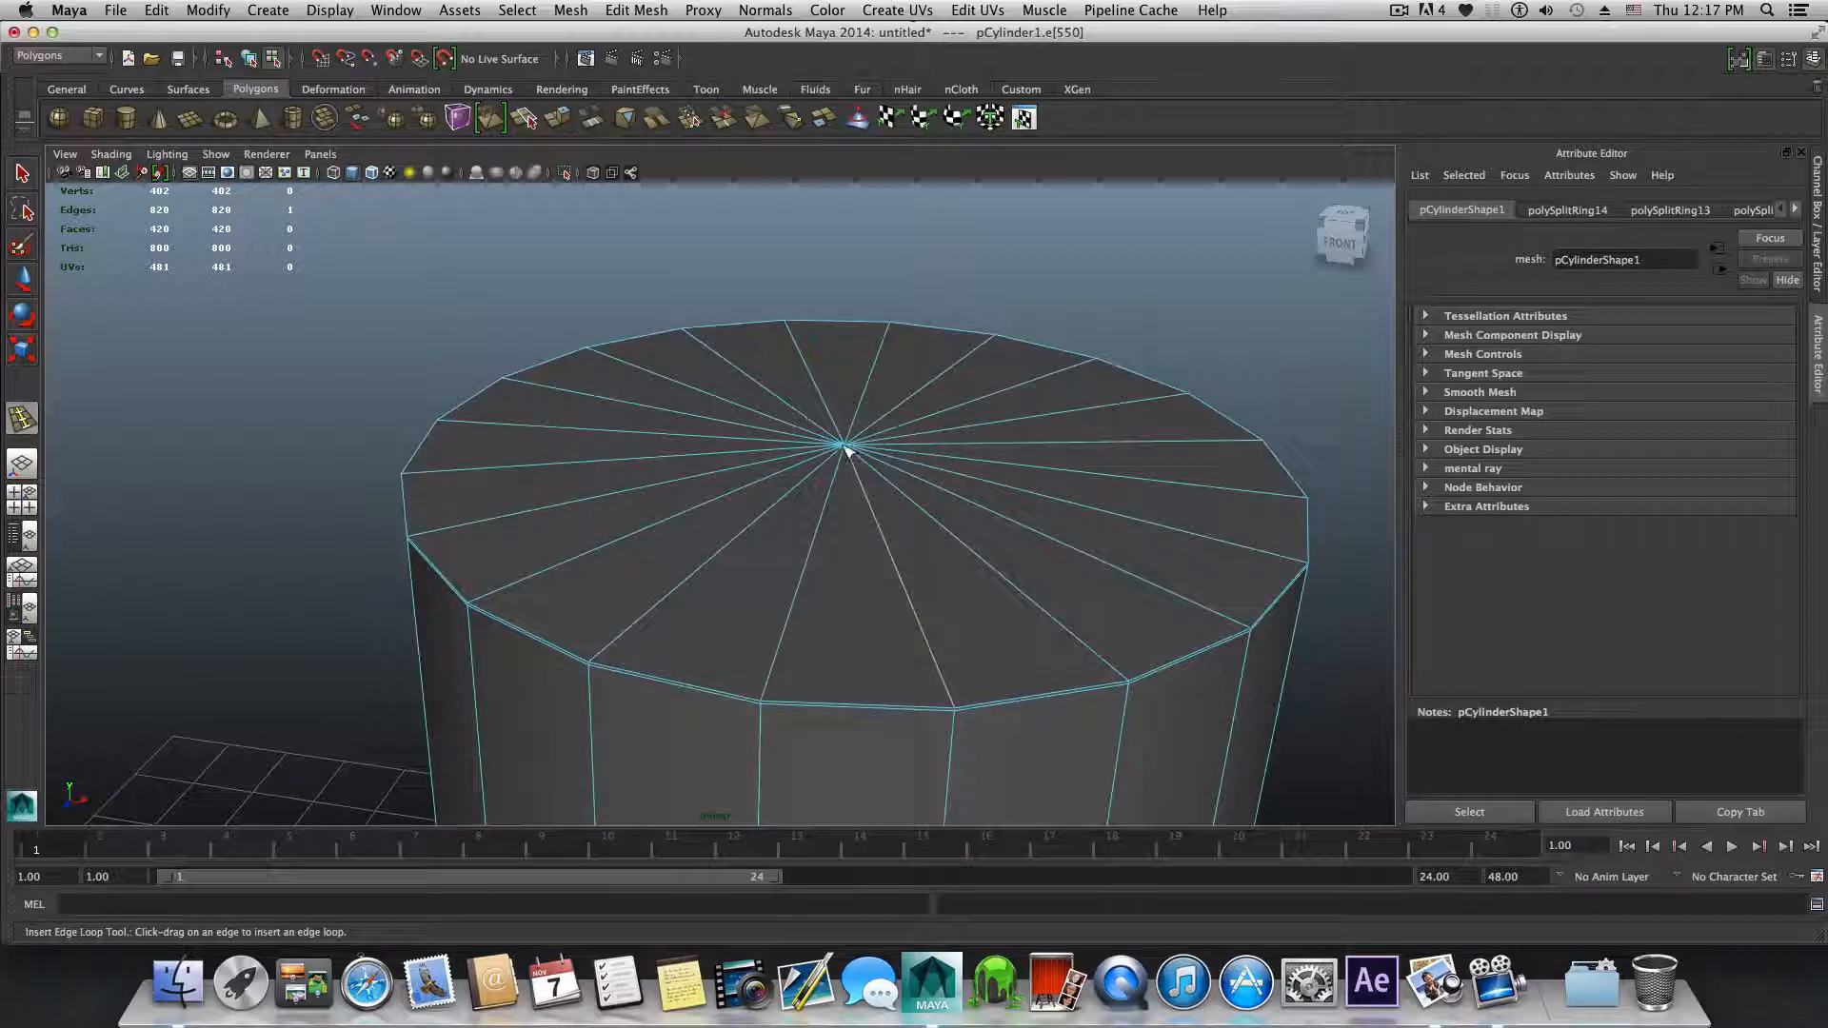
{"action": "middle_click_drag", "start_coordinate": [846, 450], "coordinate": [848, 553], "text": "alt"}
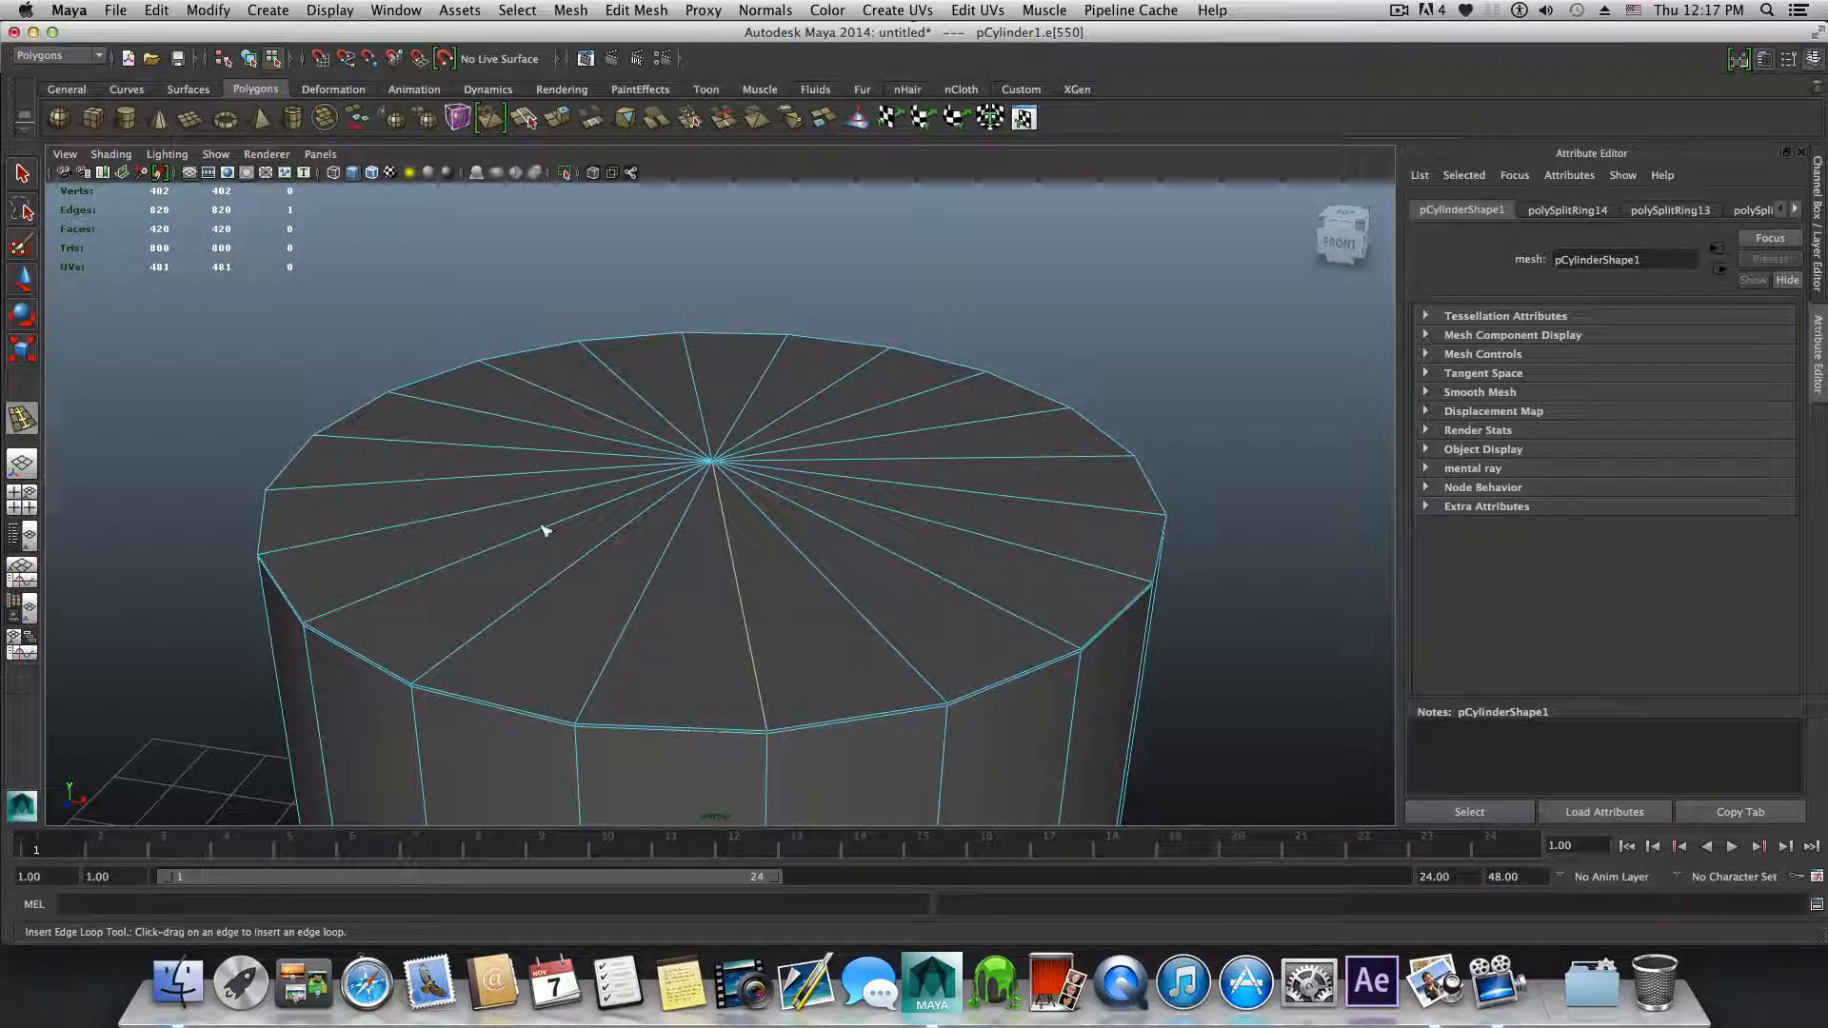
{"action": "left_click_drag", "start_coordinate": [846, 609], "coordinate": [808, 570], "text": "alt"}
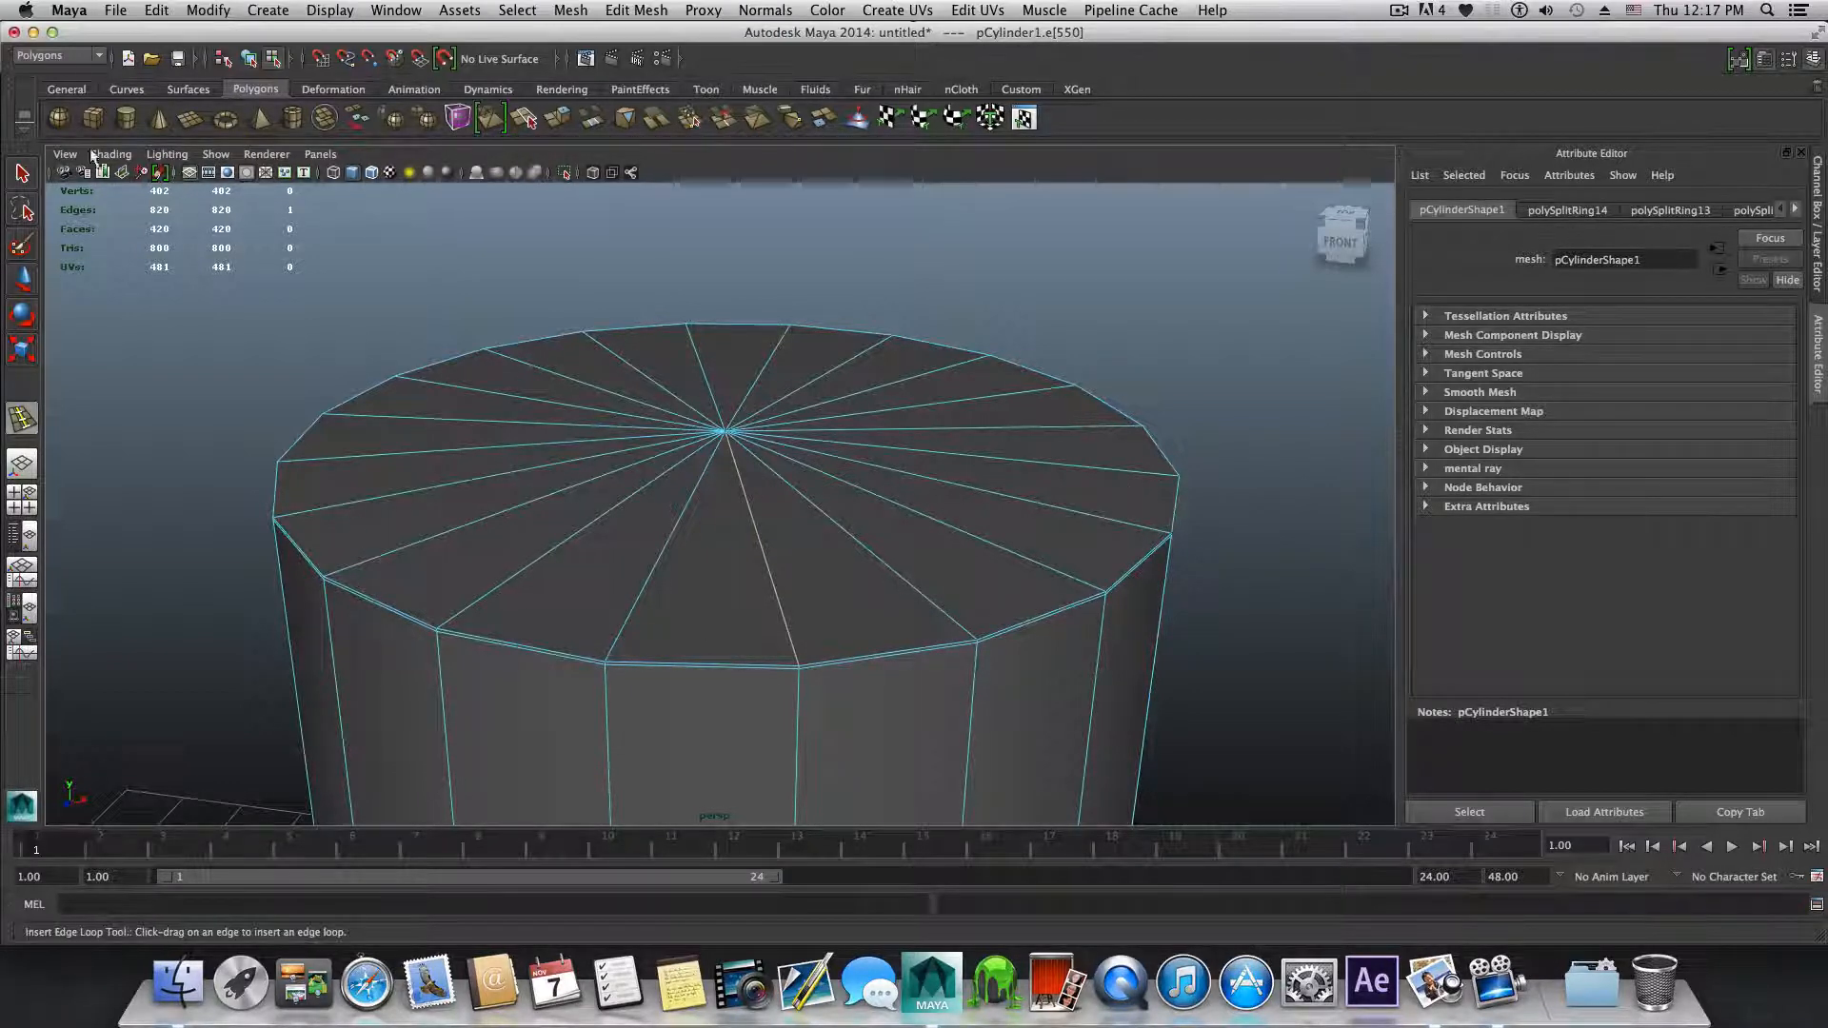
{"action": "left_click", "coordinate": [23, 175]}
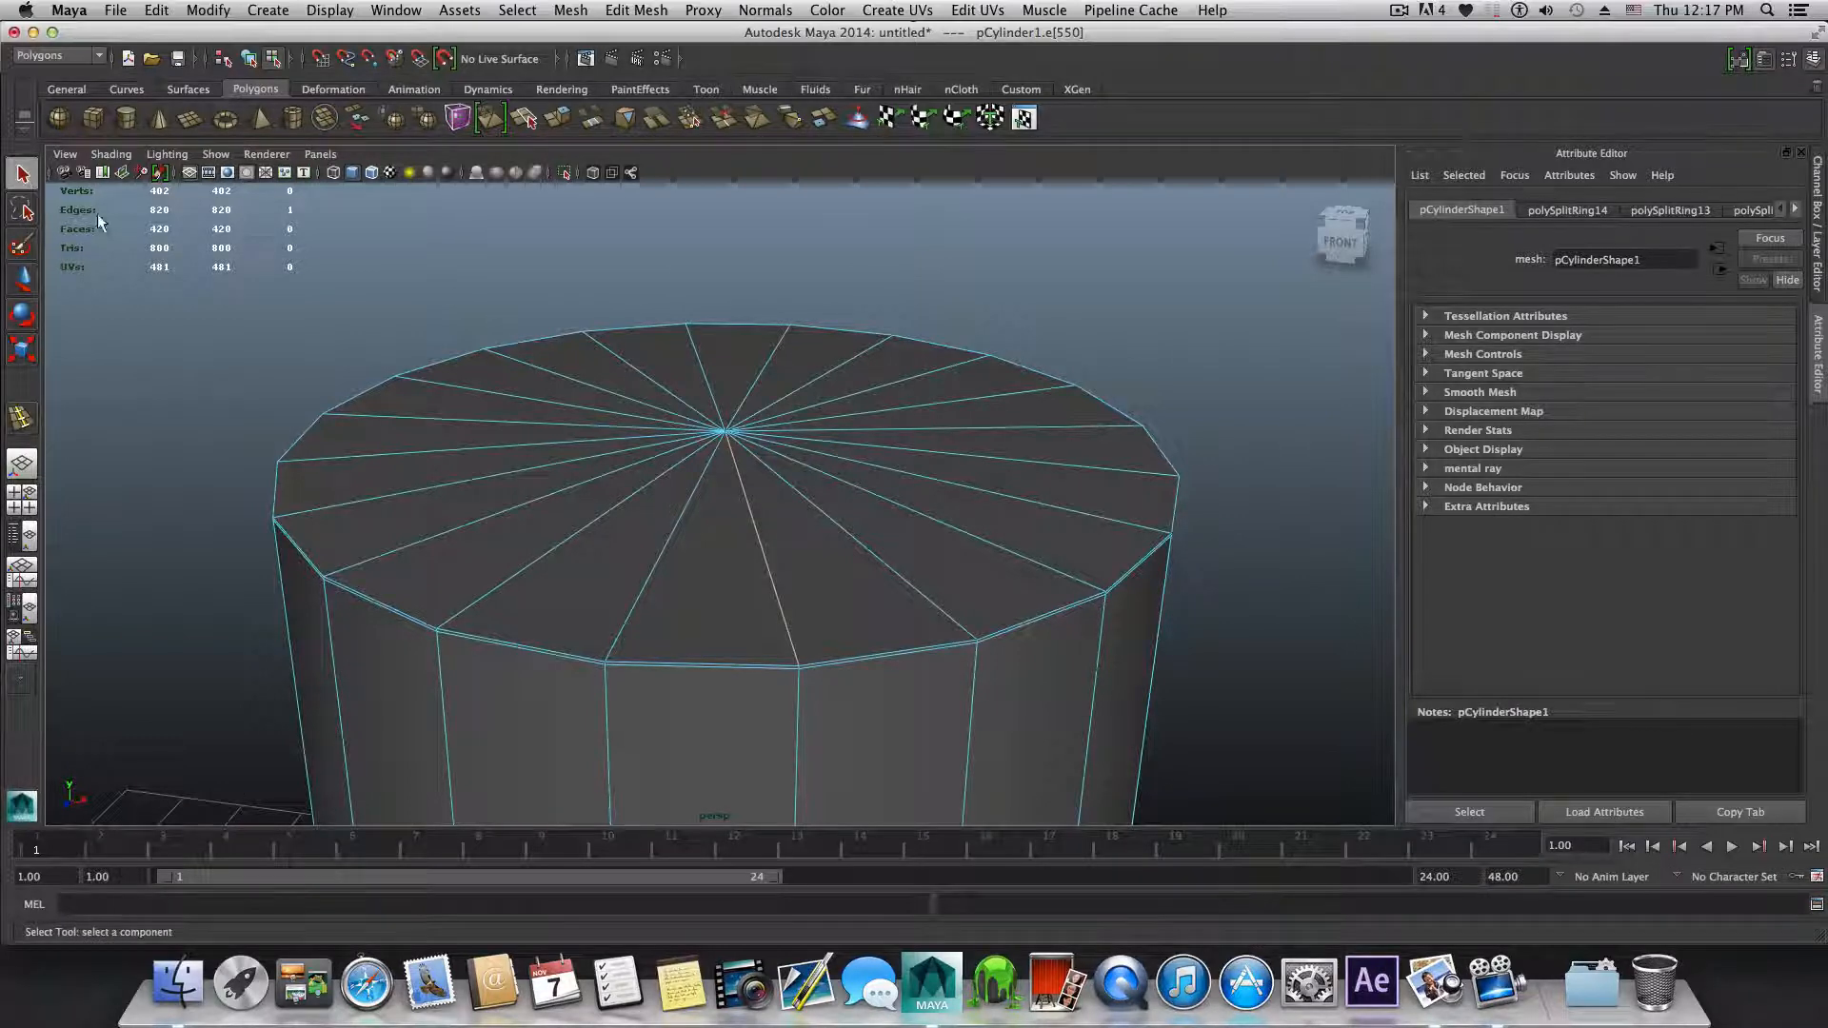
{"action": "right_click_drag", "start_coordinate": [724, 440], "coordinate": [653, 438]}
{"action": "left_click", "coordinate": [726, 436]}
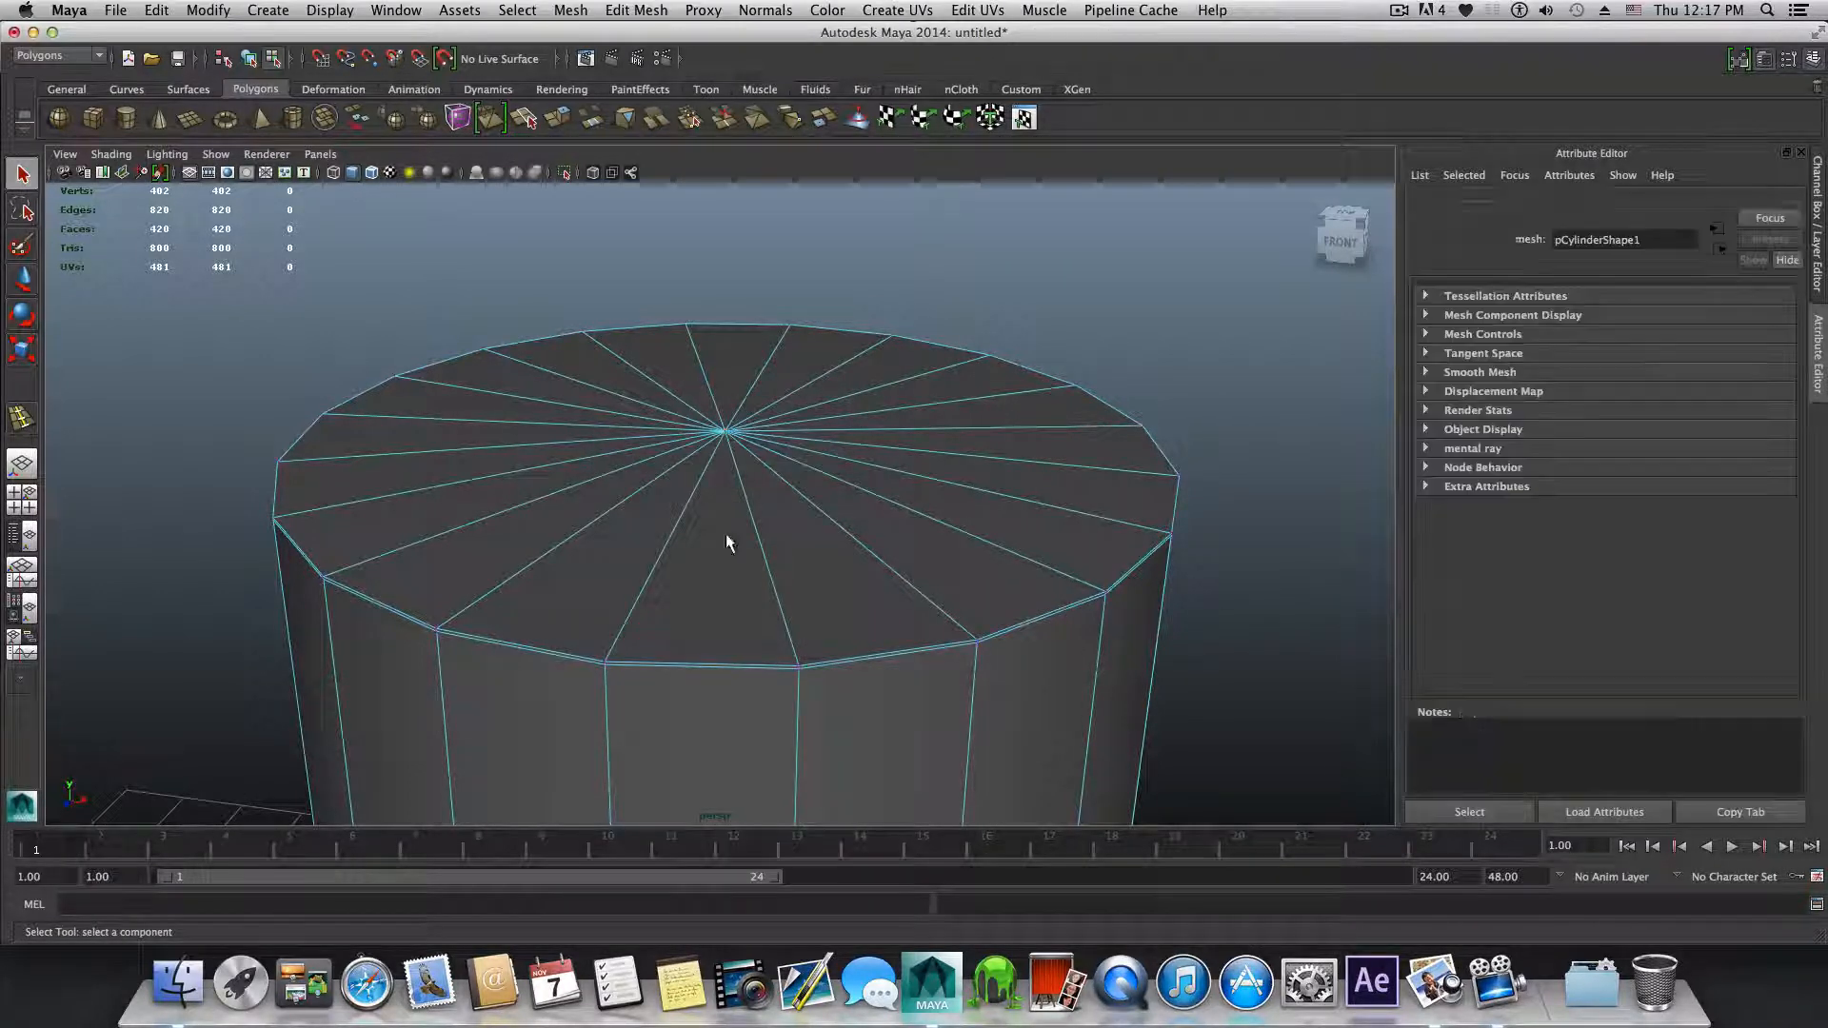
{"action": "left_click_drag", "start_coordinate": [734, 501], "coordinate": [728, 476], "text": "alt"}
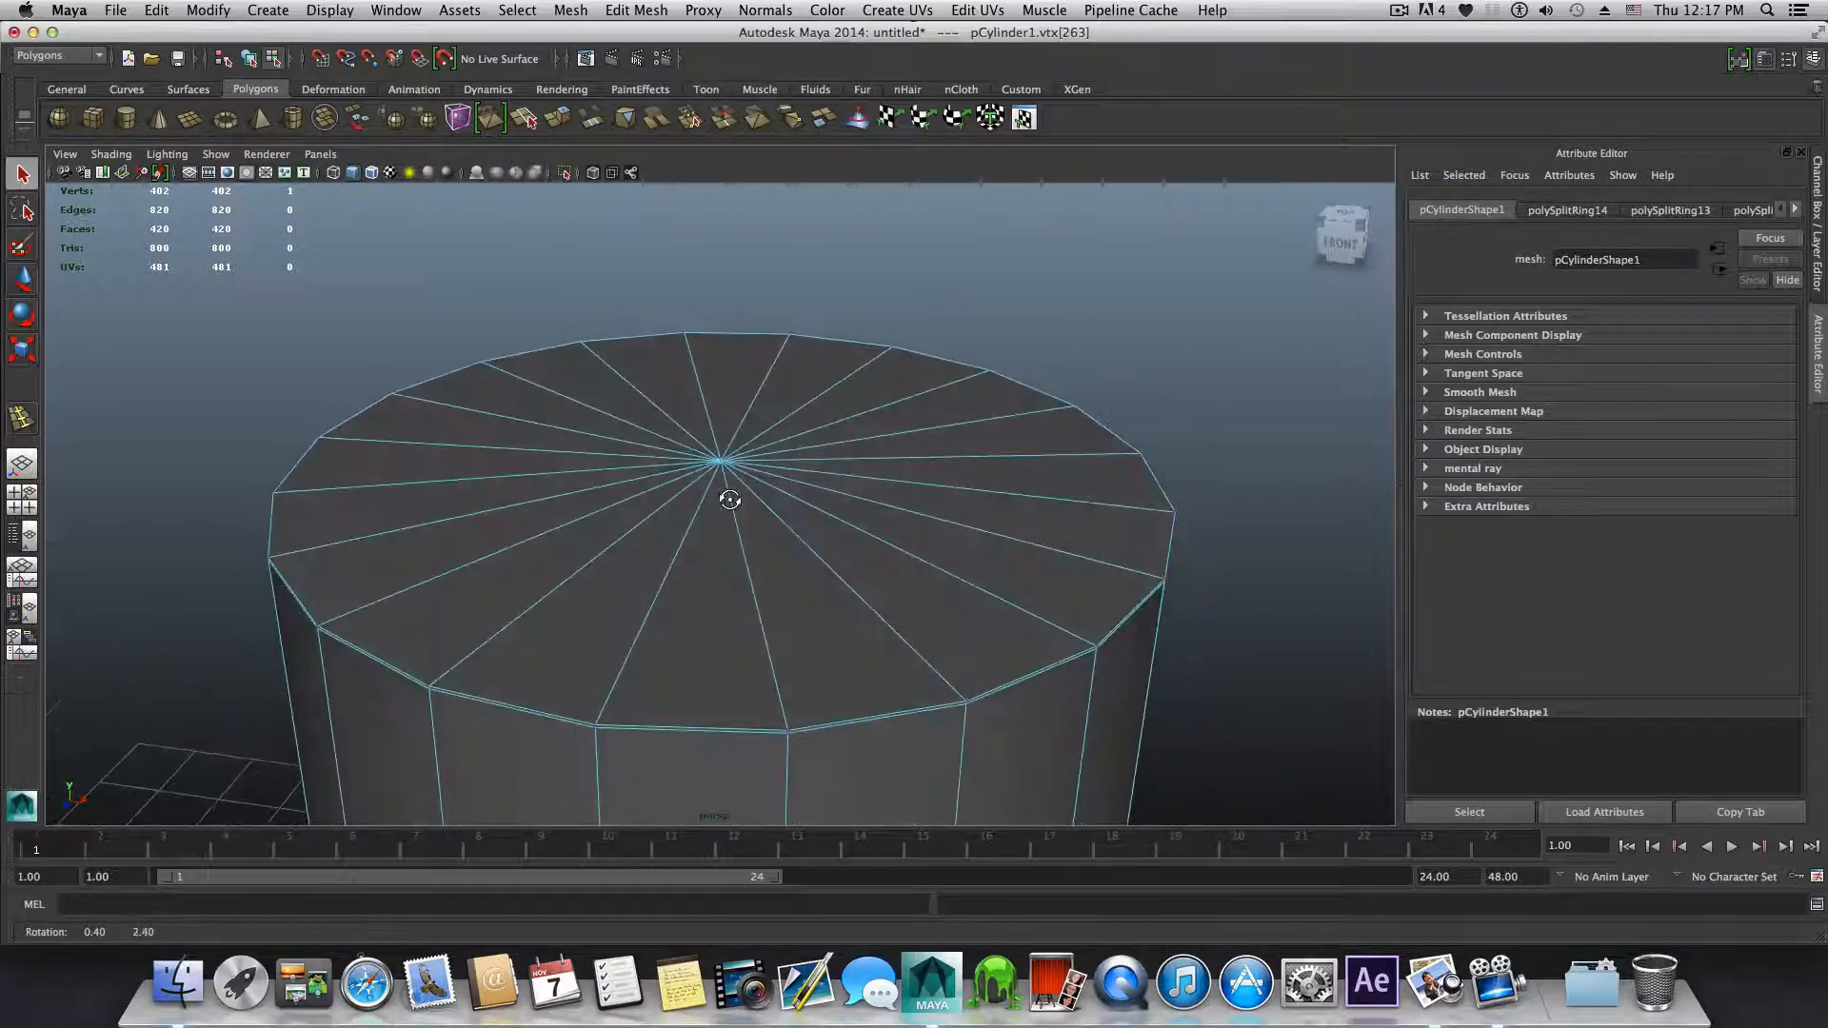
{"action": "left_click", "coordinate": [626, 10]}
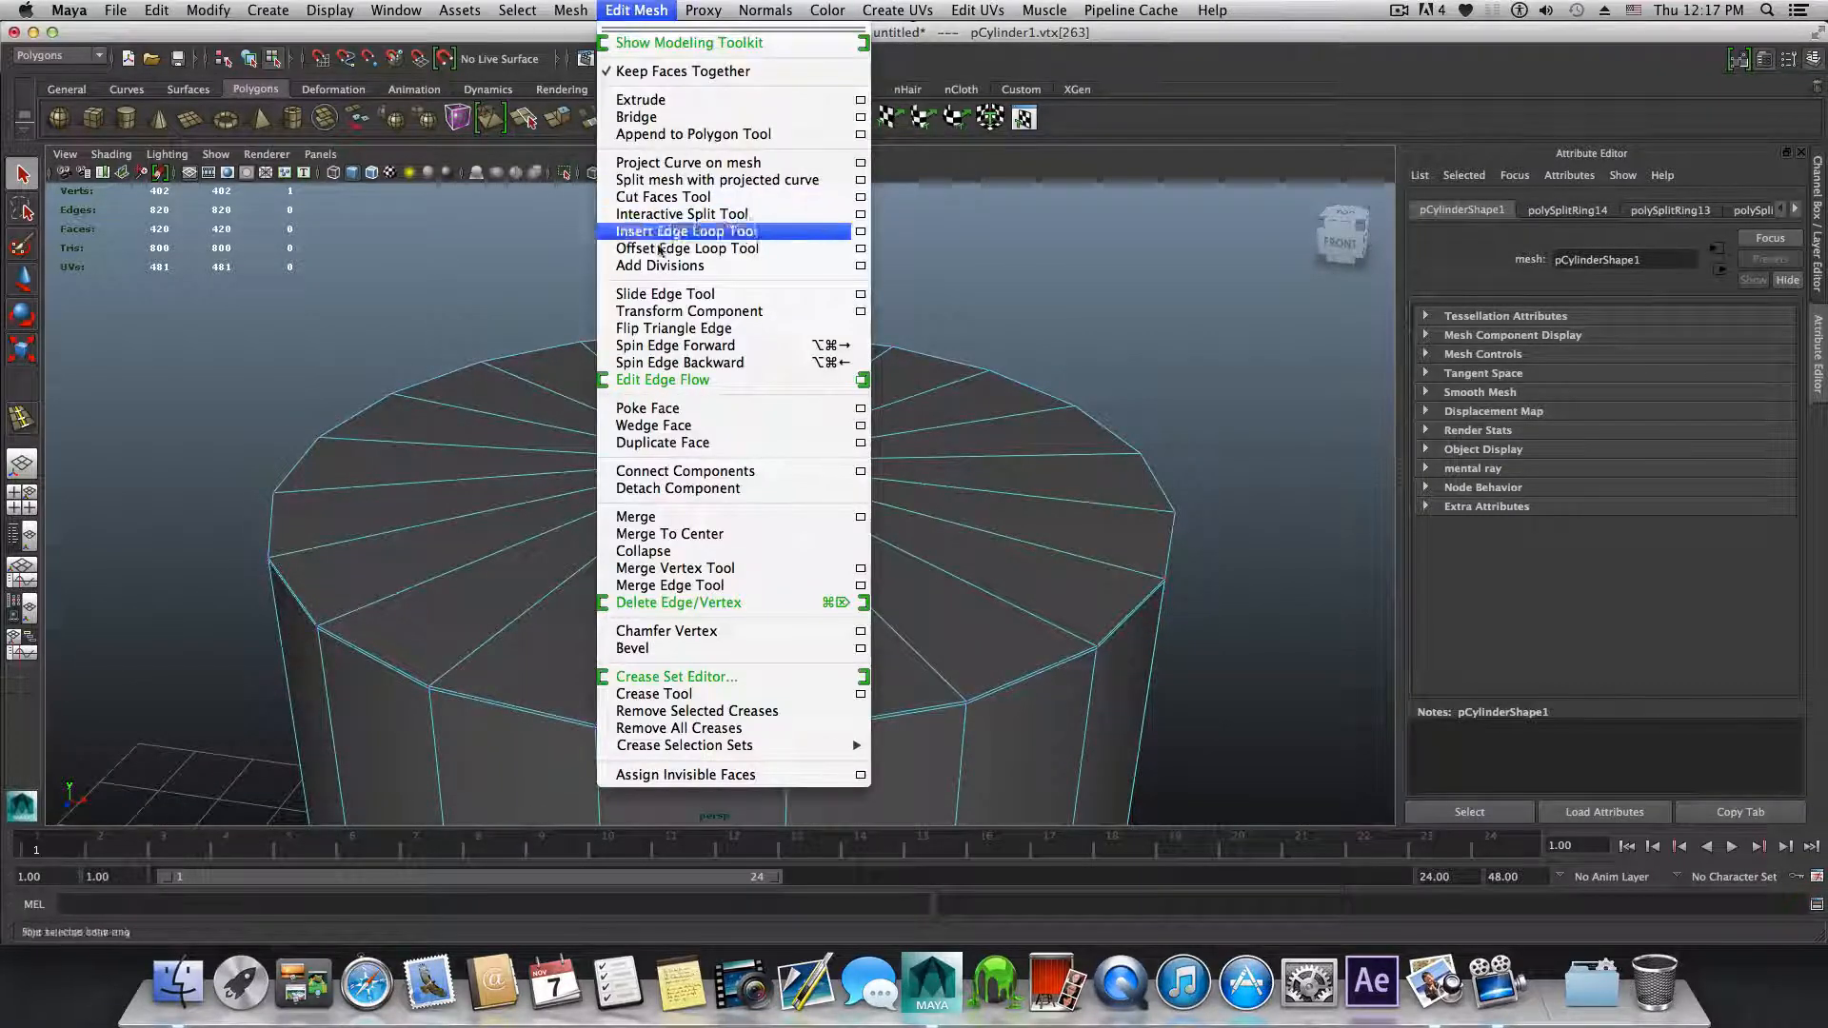
{"action": "left_click", "coordinate": [698, 630]}
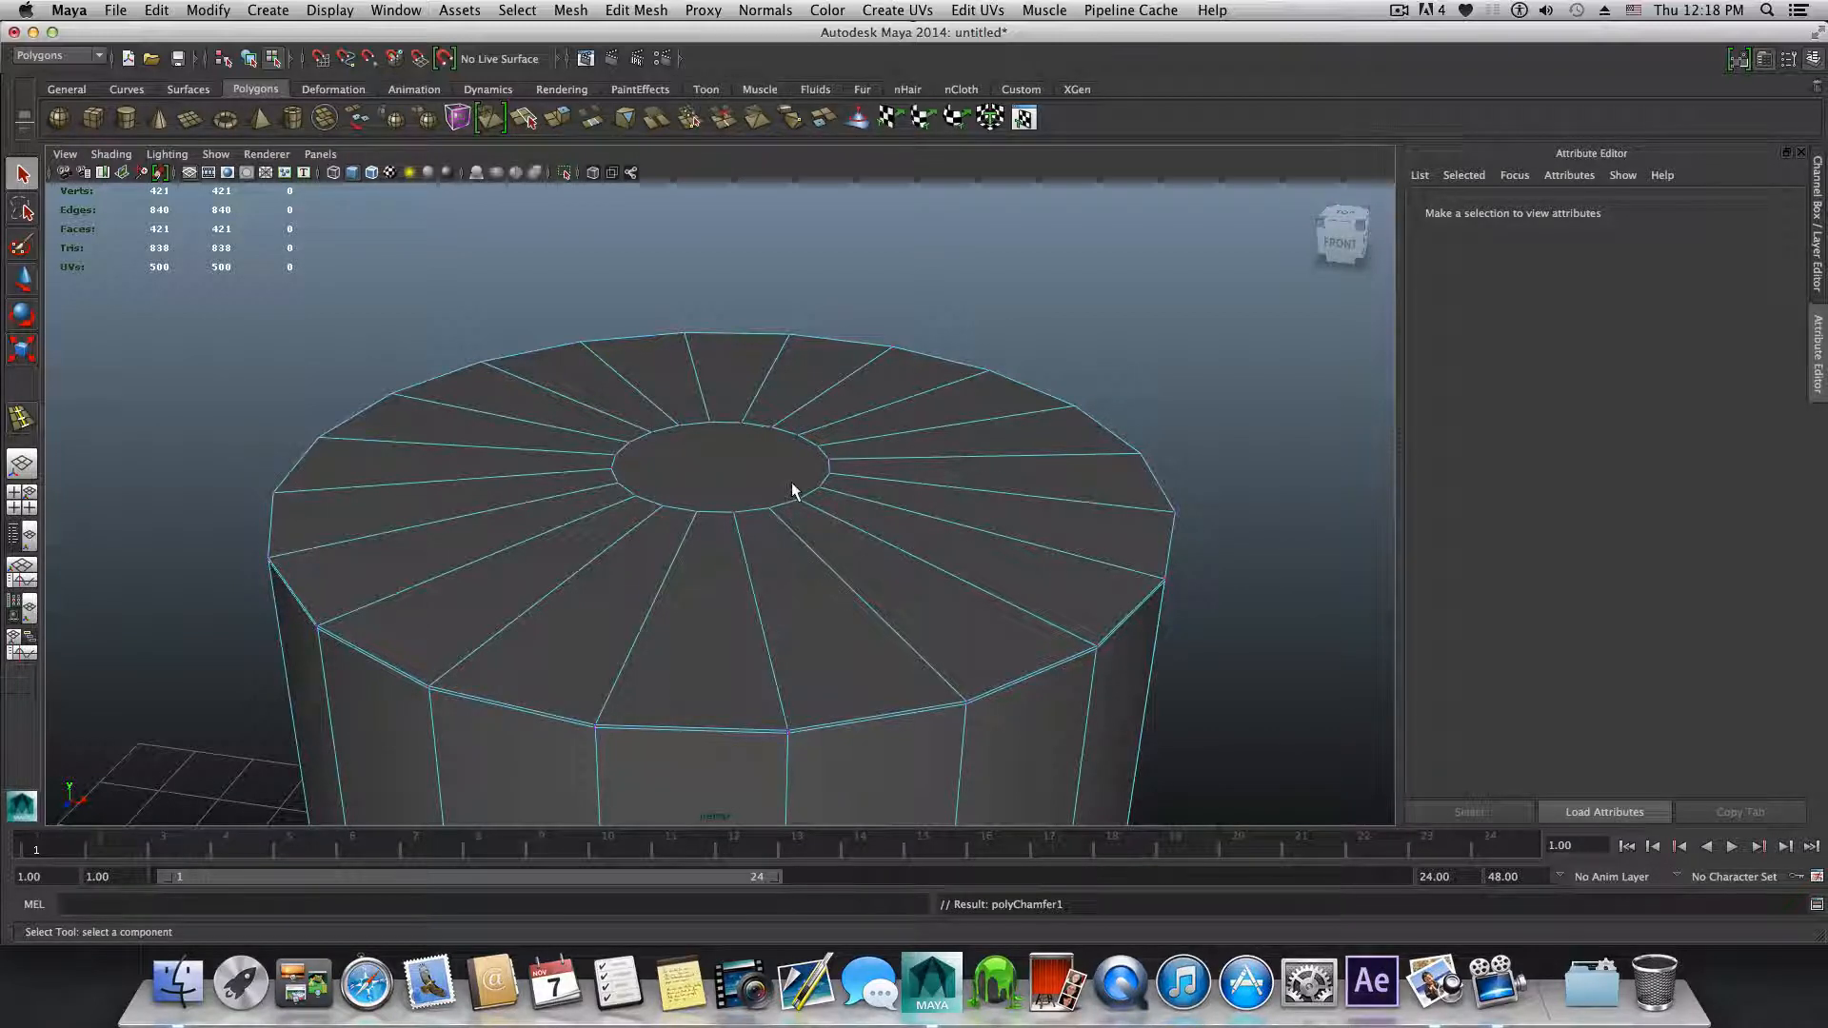
Step: Insert an edge loop on the top cap just inside its outer rim
{"action": "key", "text": "F8"}
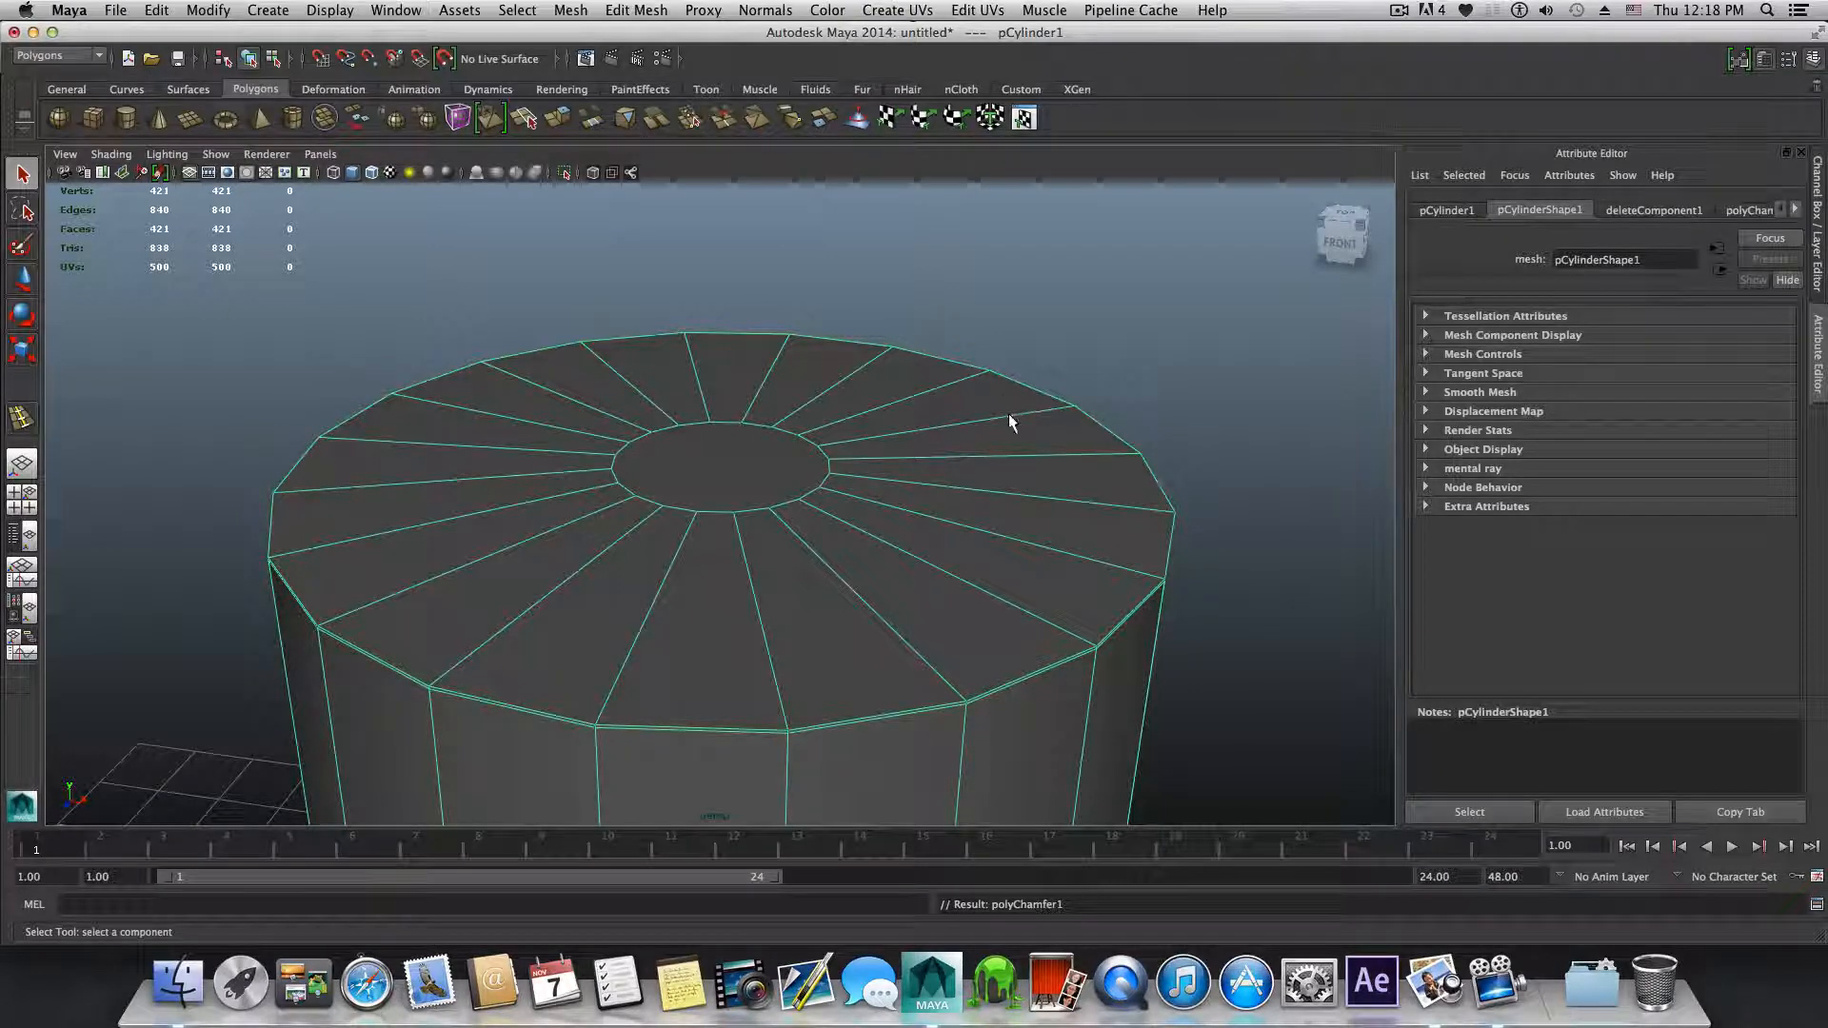
{"action": "right_click_drag", "start_coordinate": [1011, 423], "coordinate": [935, 438], "text": "shift"}
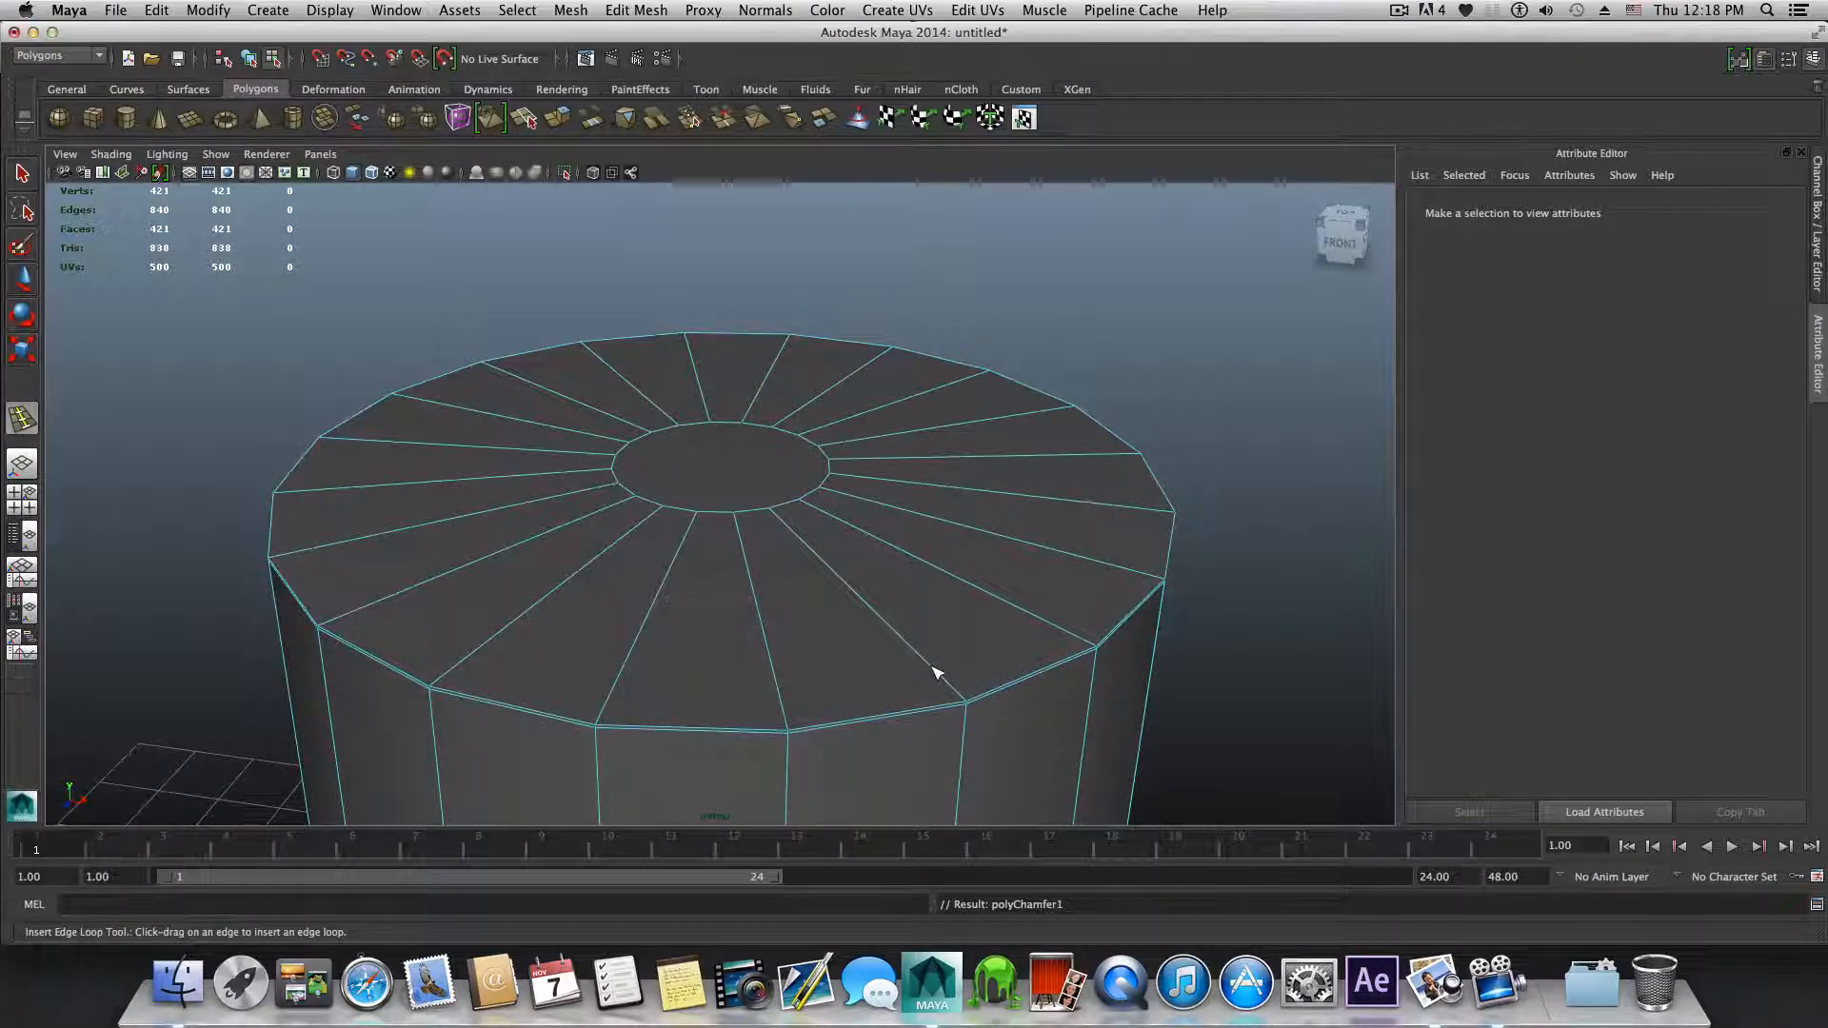
{"action": "left_click_drag", "start_coordinate": [936, 676], "coordinate": [968, 704]}
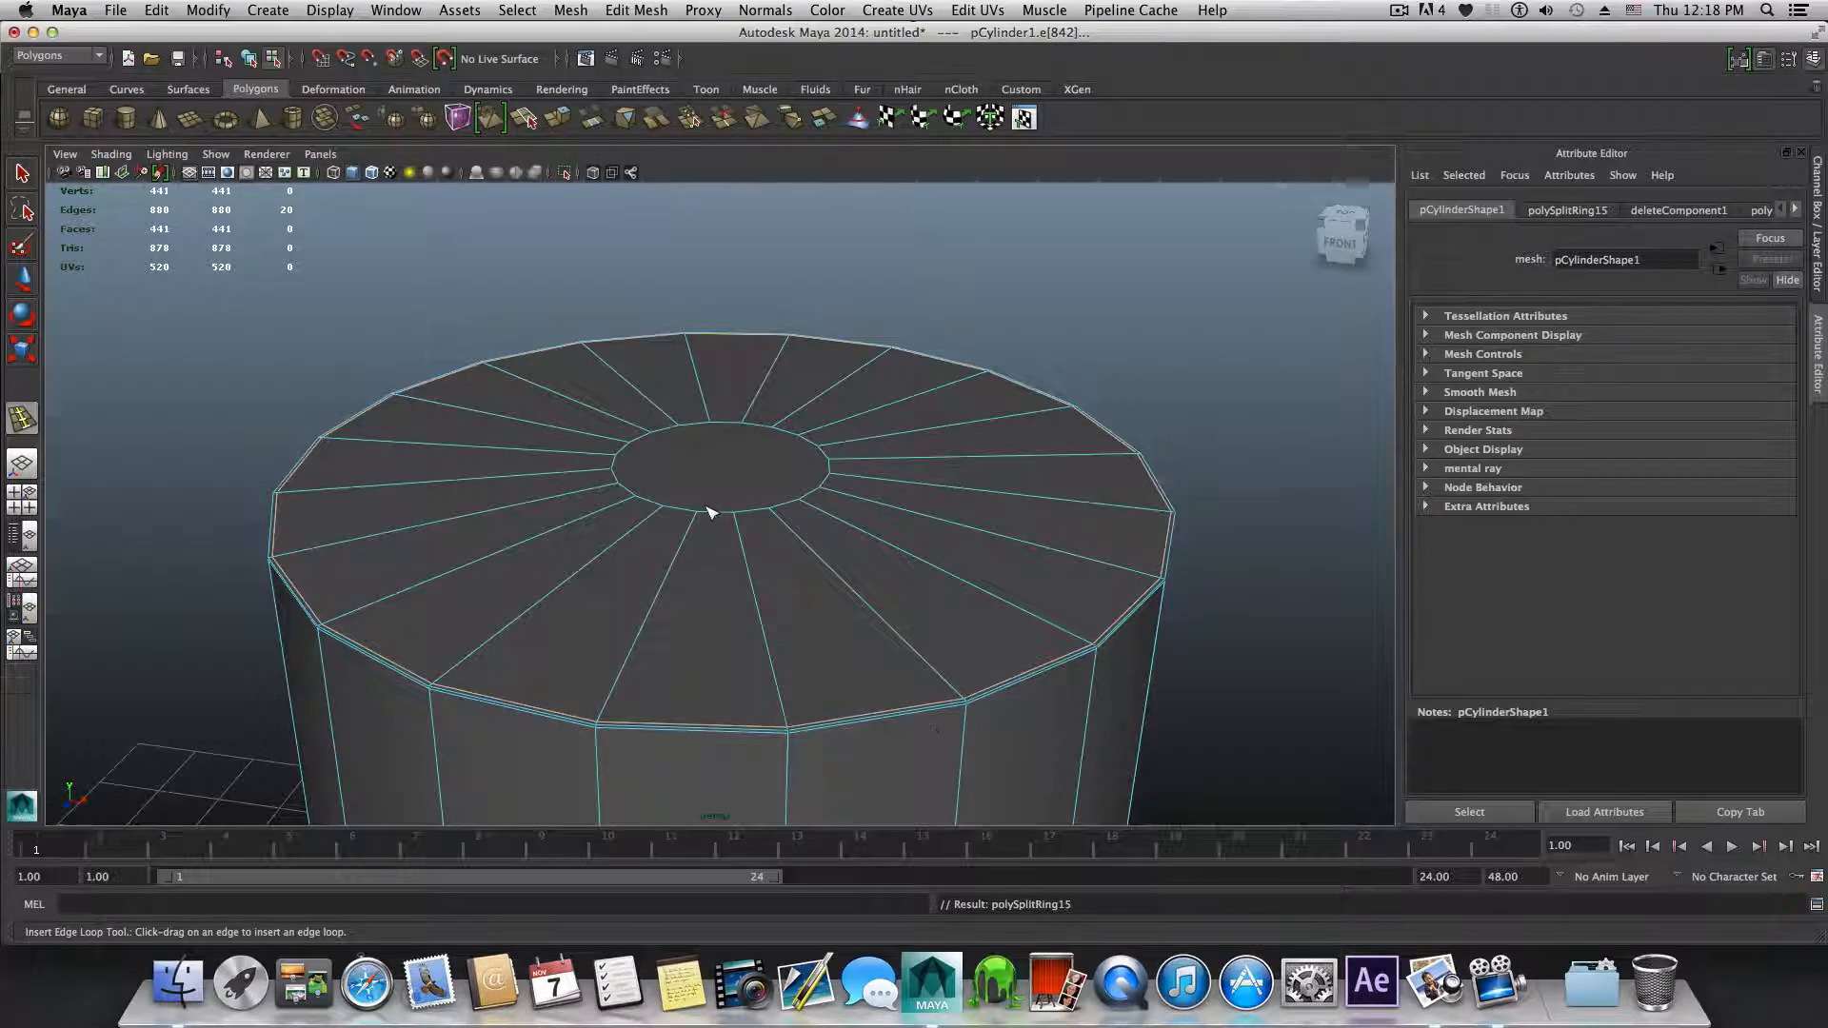
Step: Poke the central face of the top cap to divide it into triangles around a new centre vertex
{"action": "right_click_drag", "start_coordinate": [713, 466], "coordinate": [722, 519]}
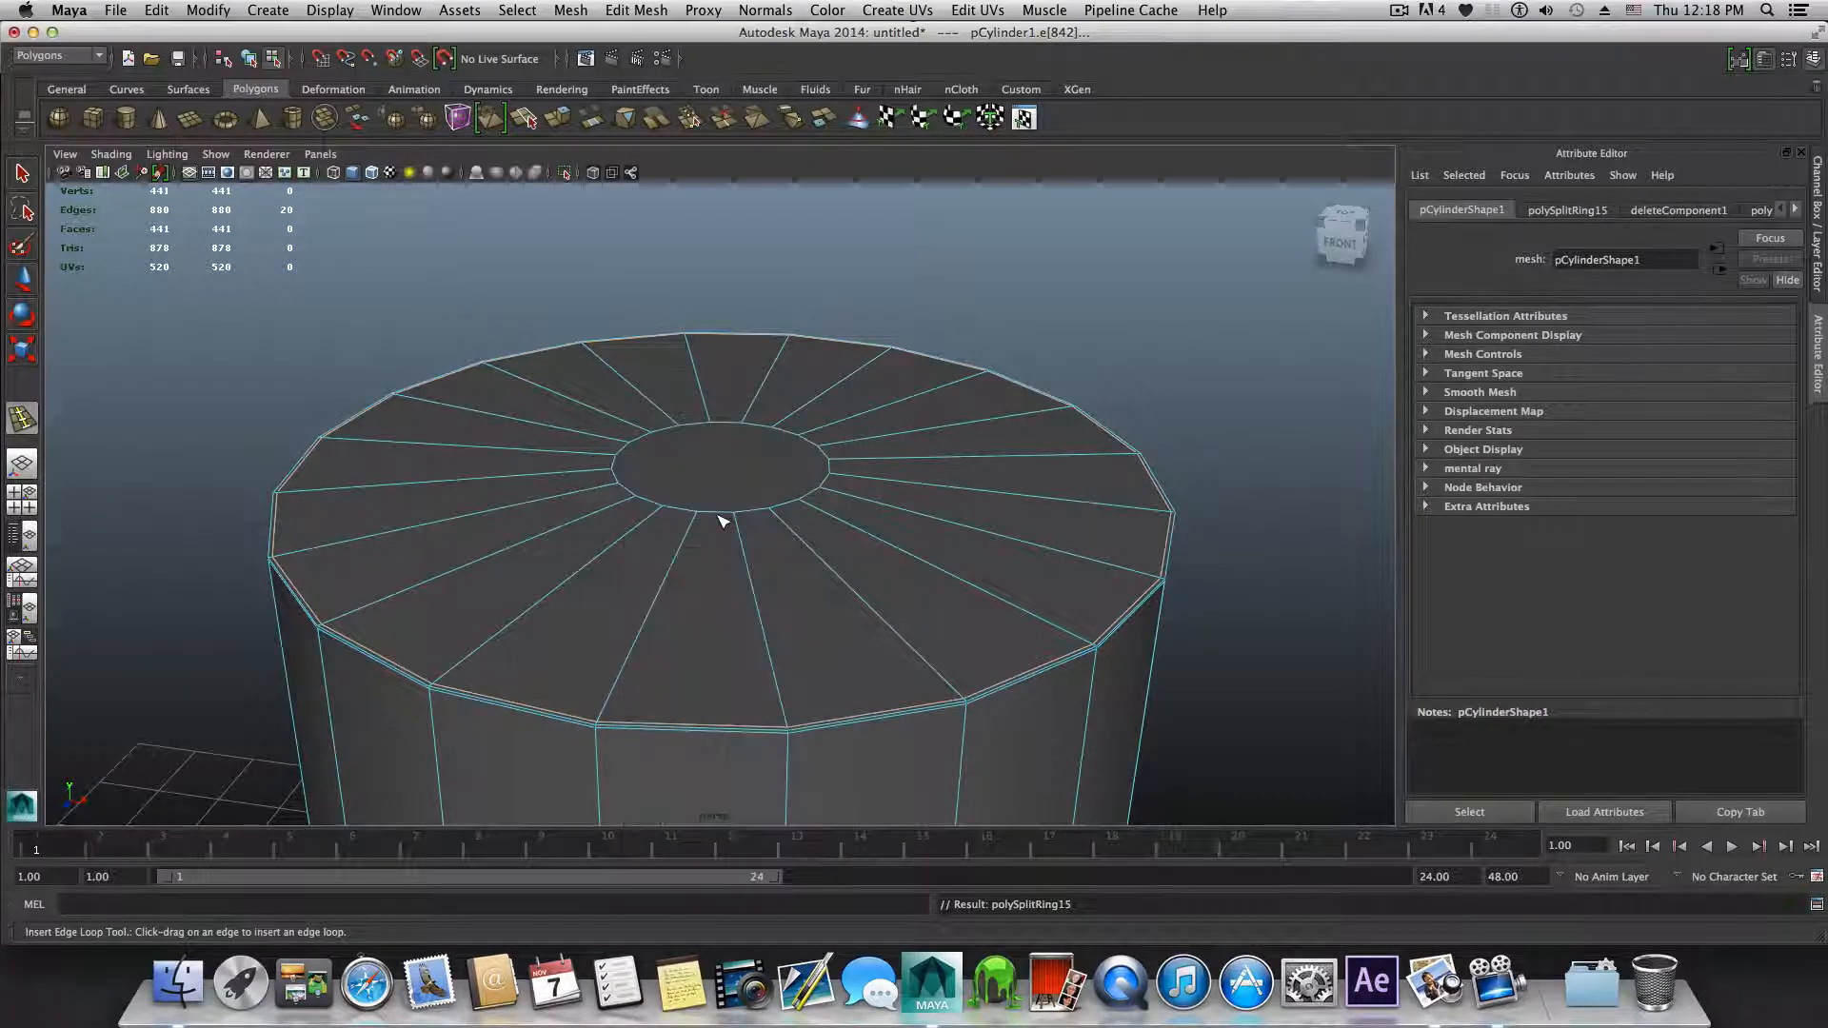
{"action": "key", "text": "q"}
{"action": "left_click", "coordinate": [705, 472]}
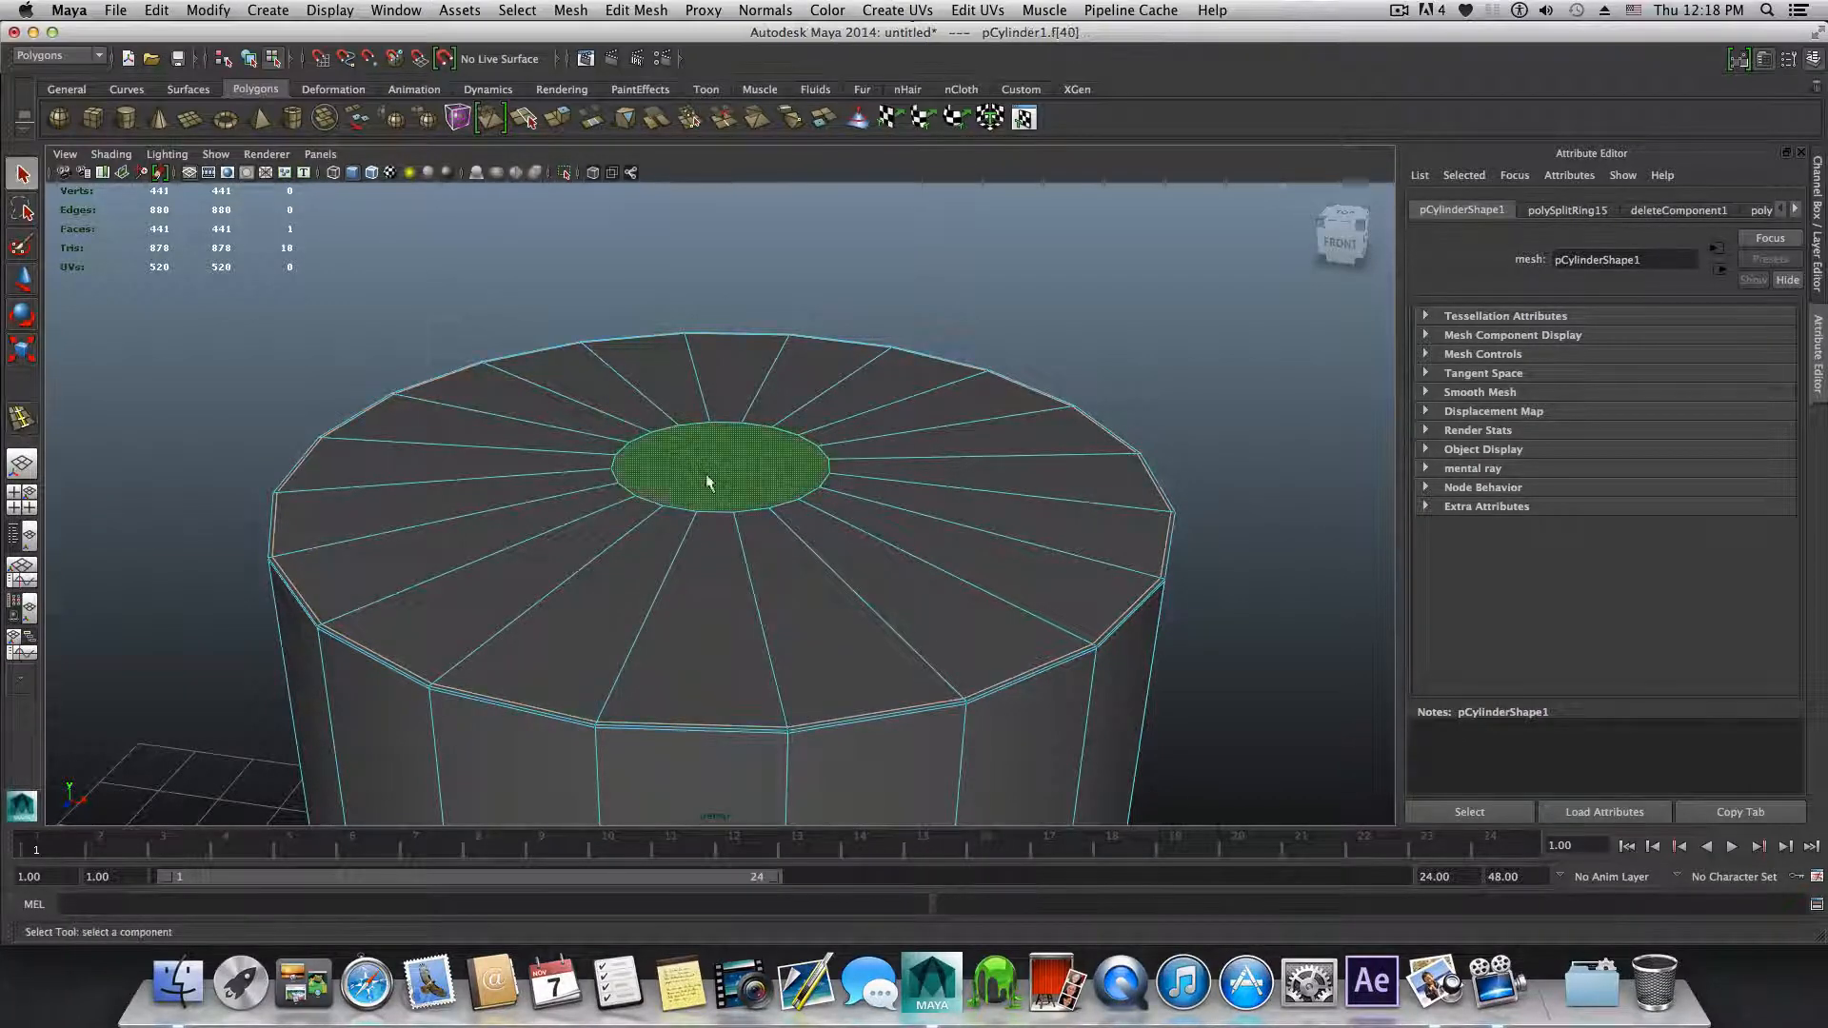
{"action": "left_click", "coordinate": [569, 11]}
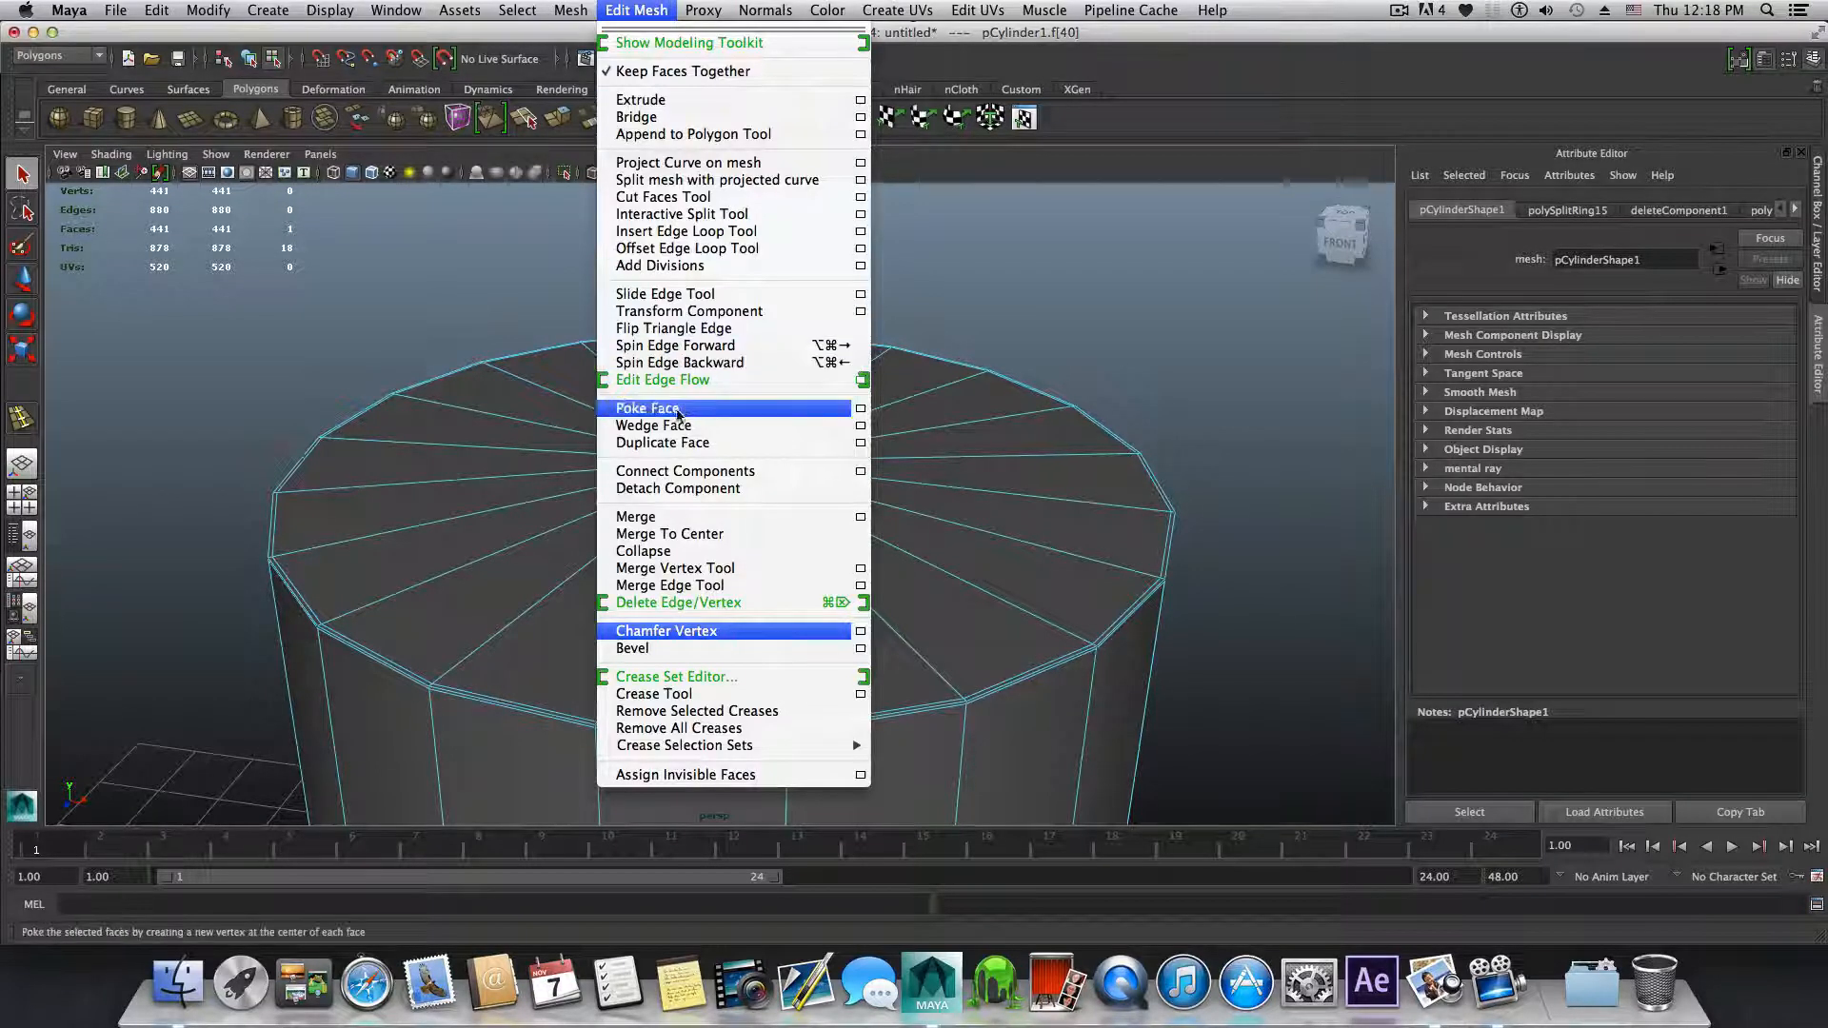
{"action": "left_click", "coordinate": [647, 407]}
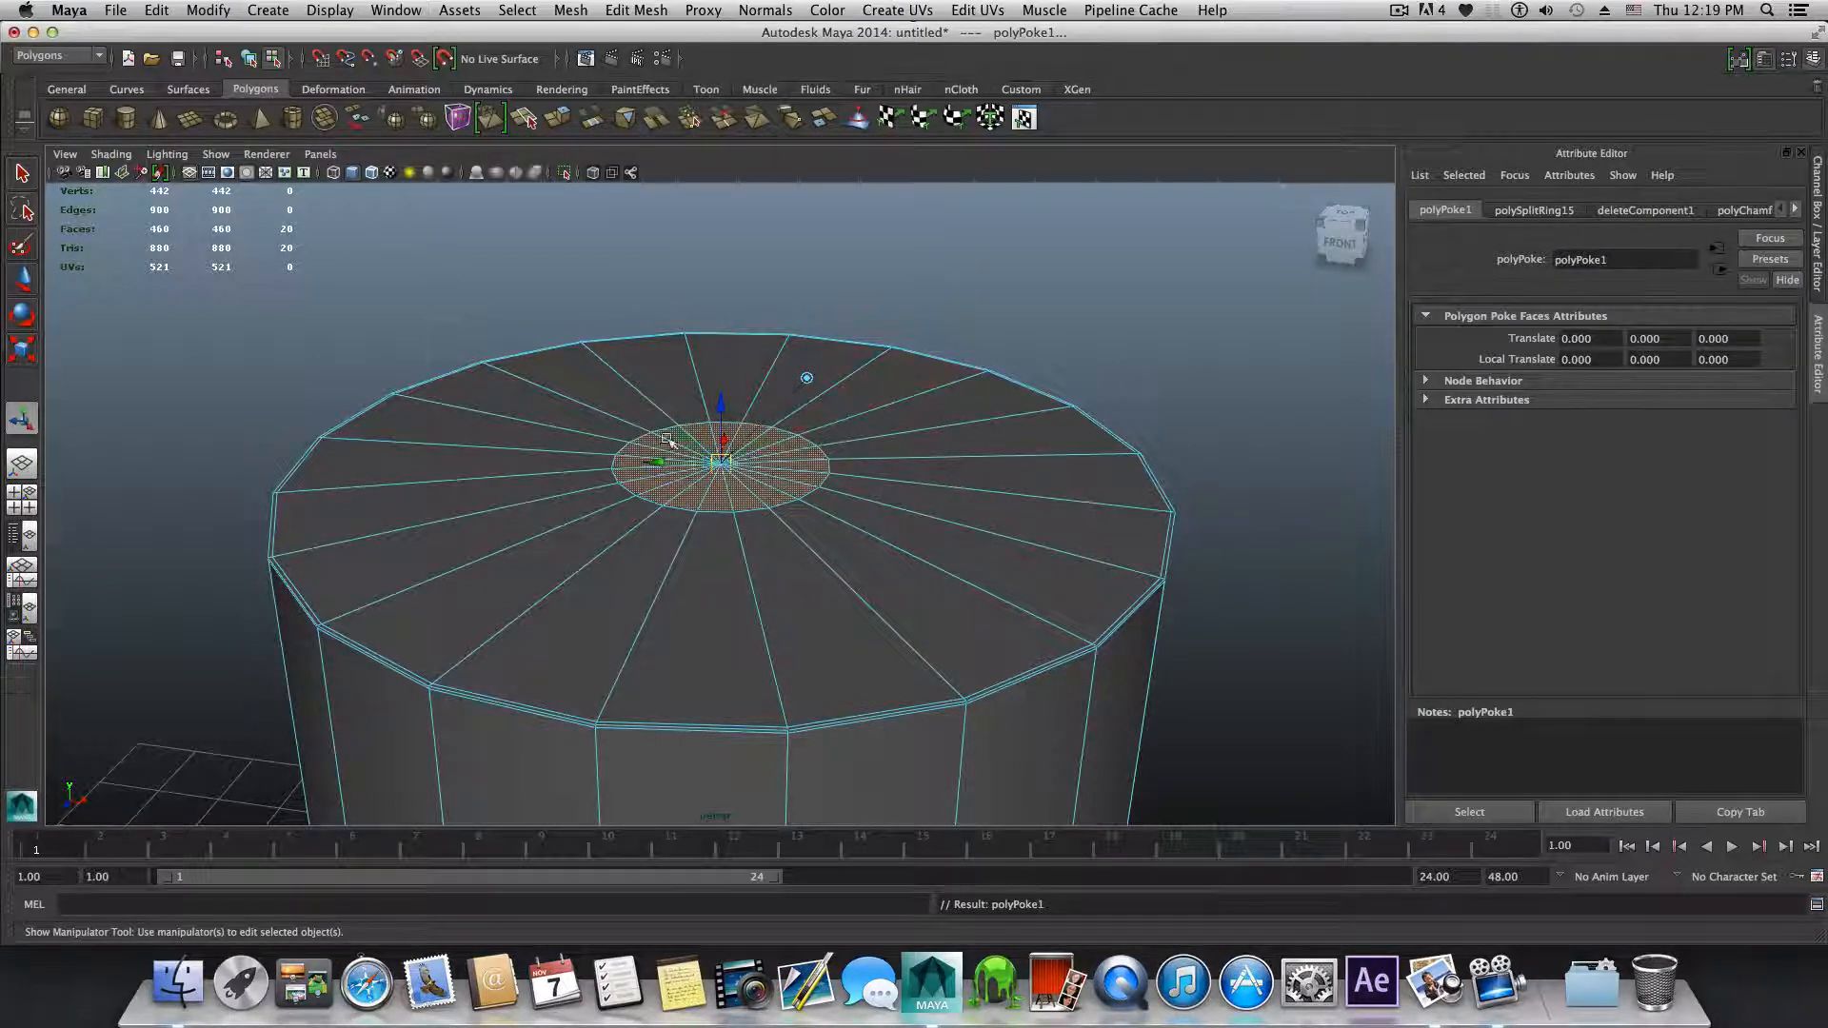
Step: Return the cylinder to object selection mode for work on the joint between the disc's underside and the column
{"action": "scroll", "coordinate": [950, 569], "scroll_direction": "down", "scroll_amount": 3}
{"action": "left_click_drag", "start_coordinate": [936, 678], "coordinate": [959, 625], "text": "alt"}
{"action": "right_click_drag", "start_coordinate": [959, 624], "coordinate": [897, 666], "text": "alt"}
{"action": "left_click_drag", "start_coordinate": [916, 780], "coordinate": [931, 706], "text": "alt"}
{"action": "middle_click_drag", "start_coordinate": [931, 706], "coordinate": [960, 553], "text": "alt"}
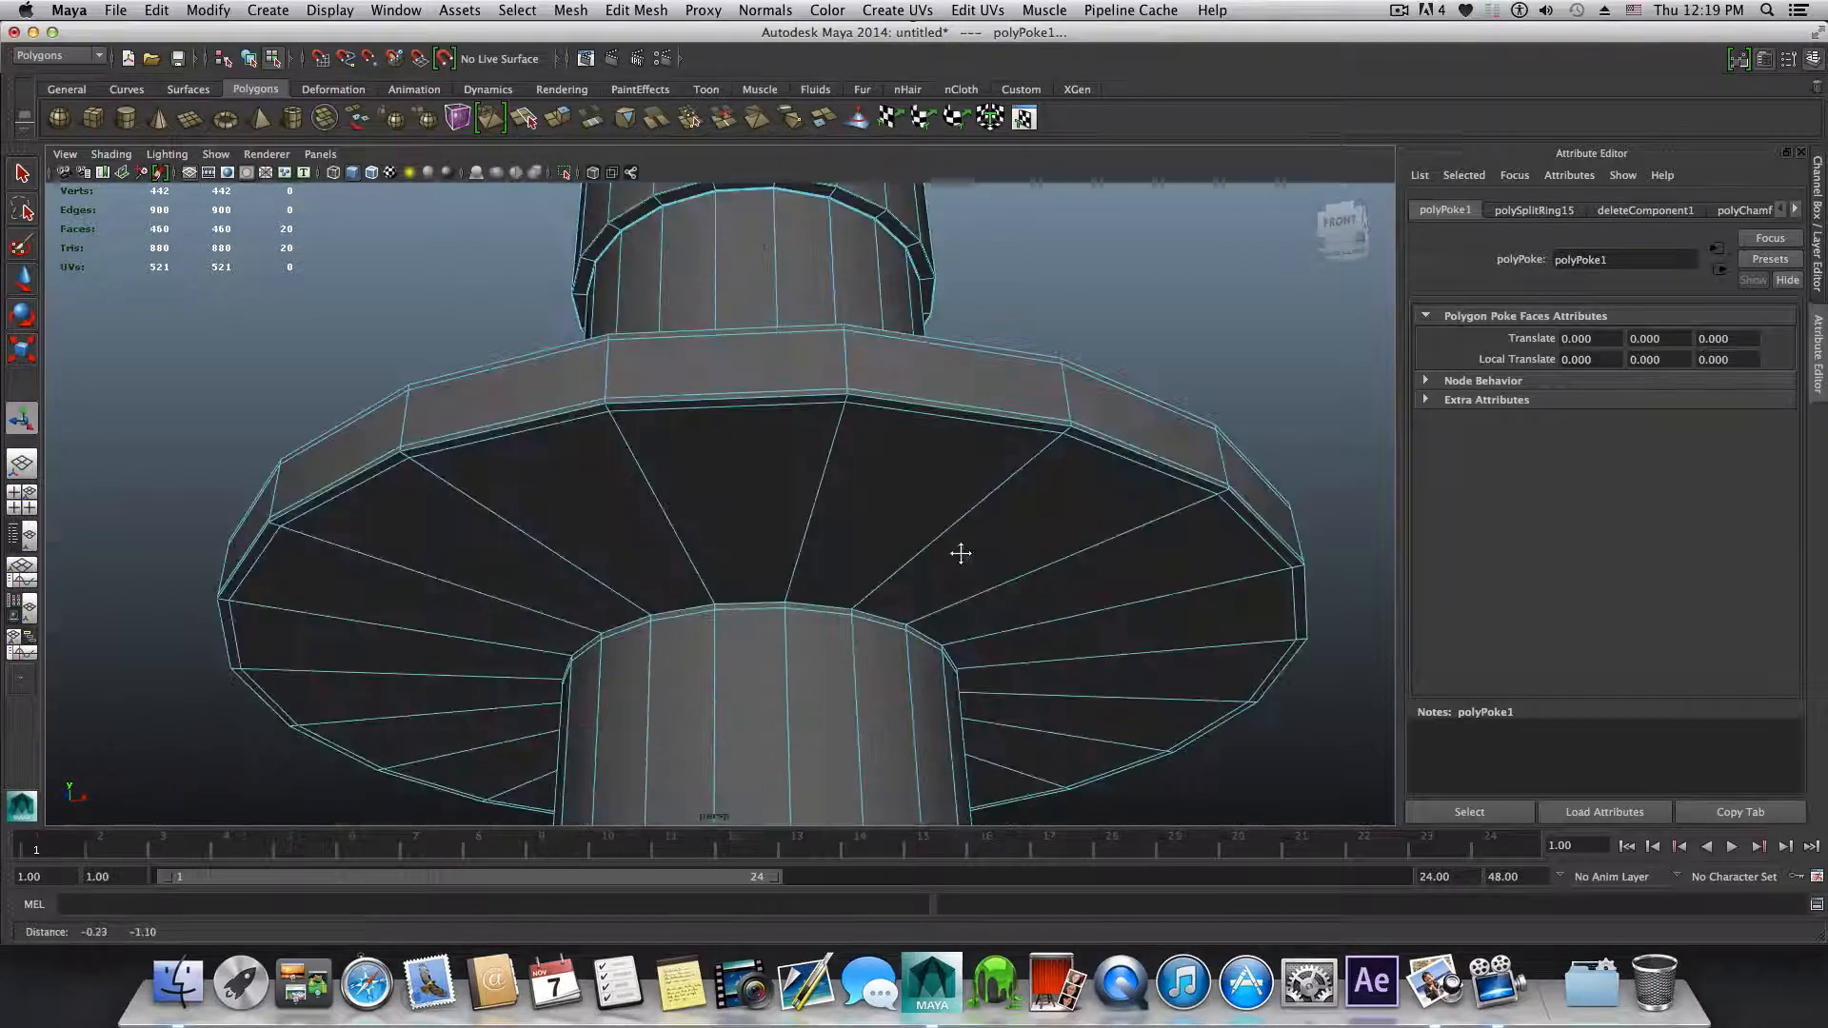
{"action": "left_click_drag", "start_coordinate": [939, 585], "coordinate": [935, 563], "text": "alt"}
{"action": "right_click_drag", "start_coordinate": [936, 564], "coordinate": [906, 657], "text": "alt"}
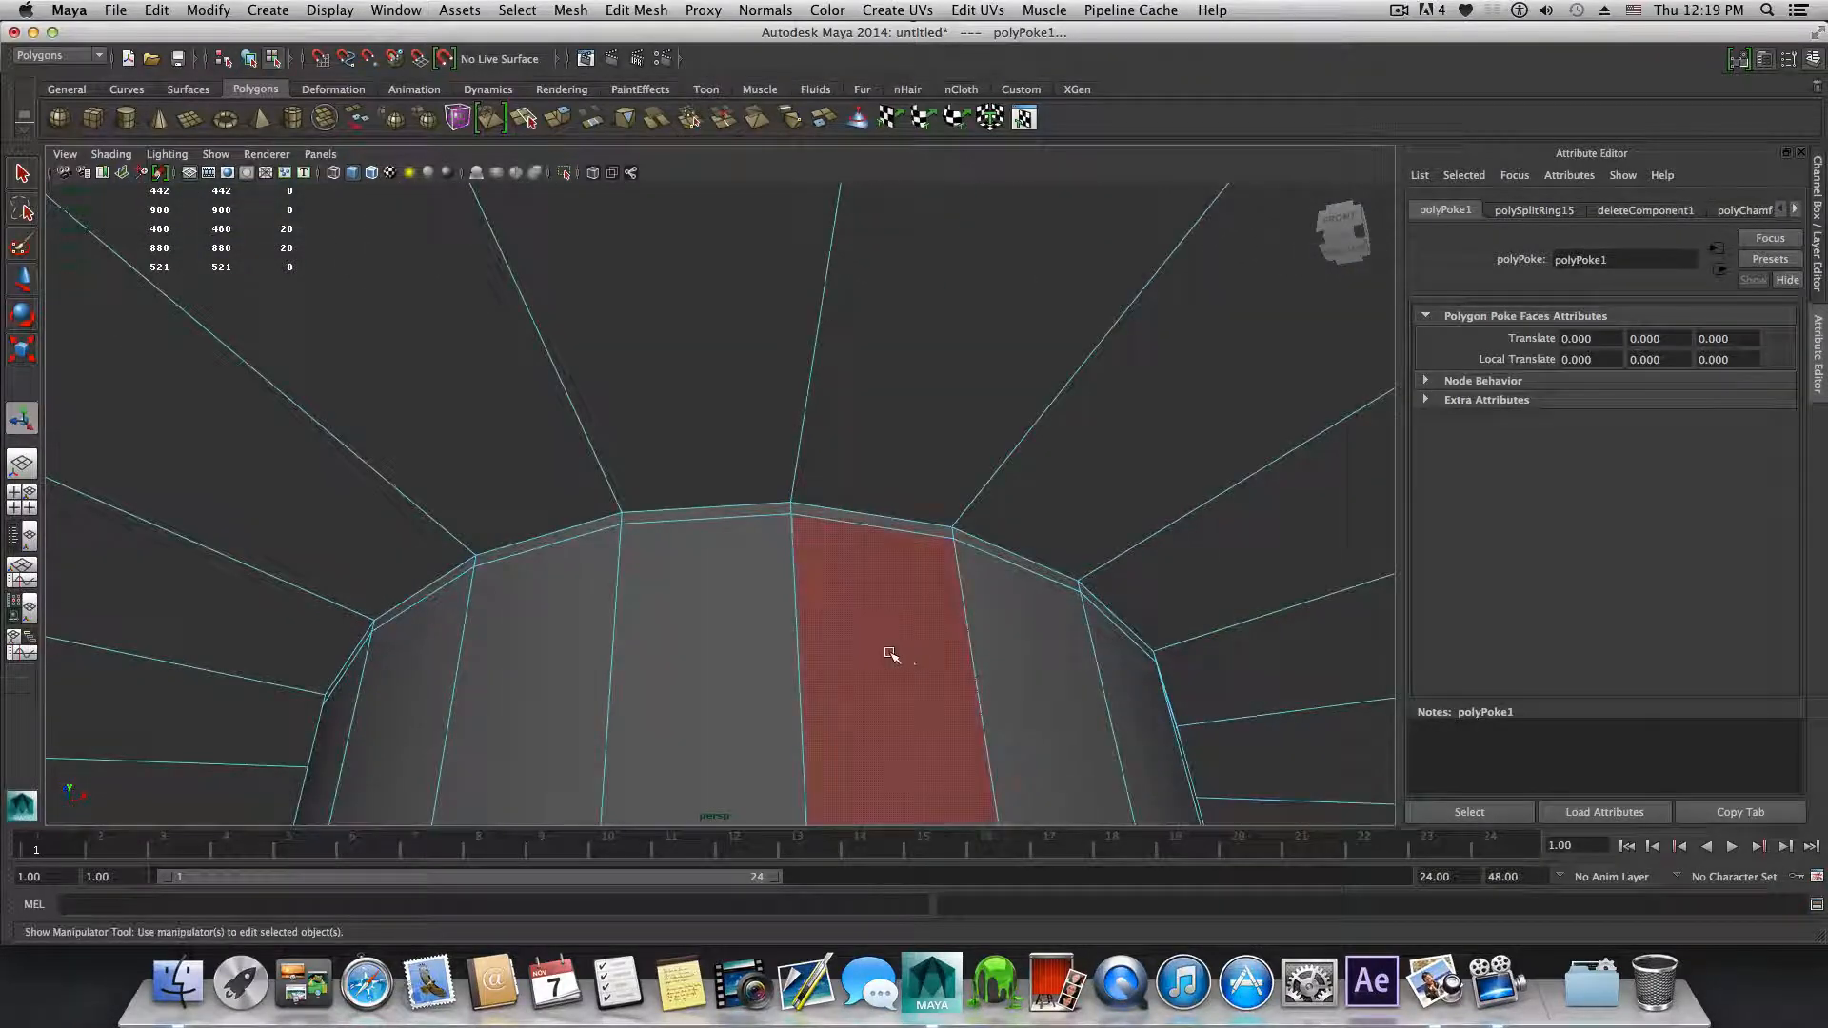
{"action": "key", "text": "F8"}
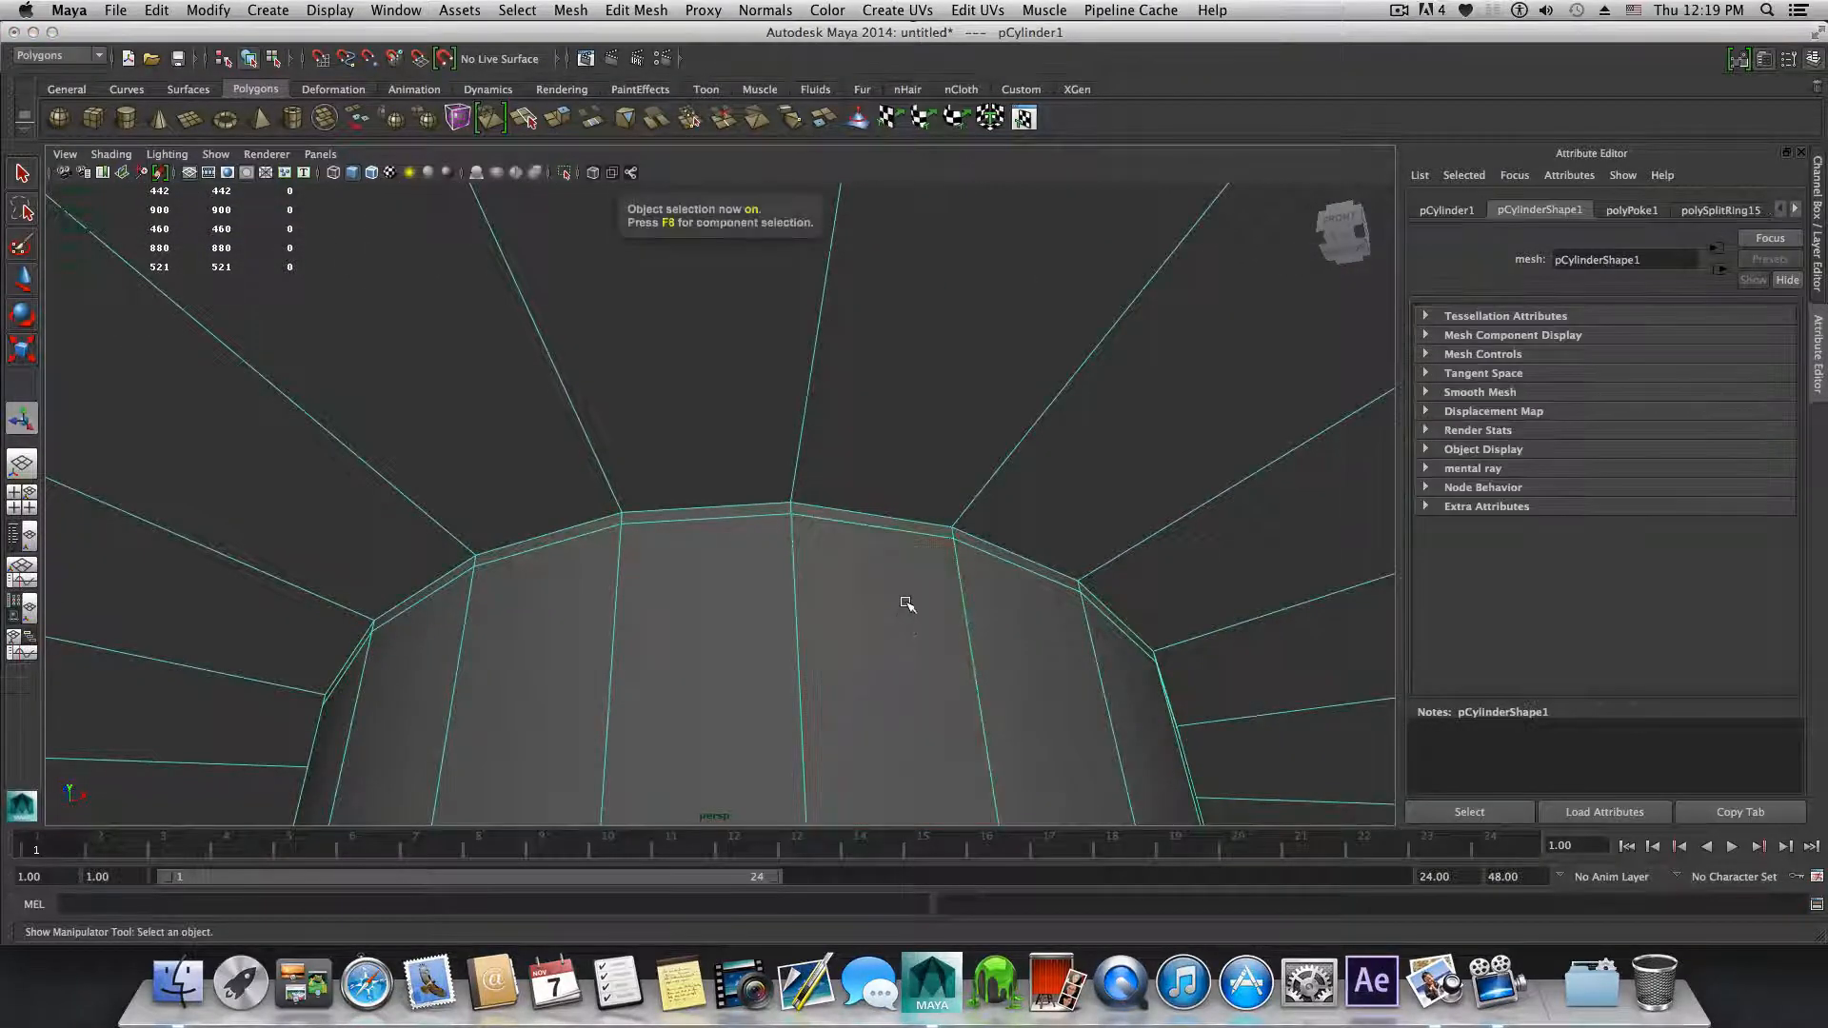
Step: Examine the narrow band of edges where the lower column meets the underside of the disc
{"action": "right_click", "coordinate": [904, 603], "text": "shift"}
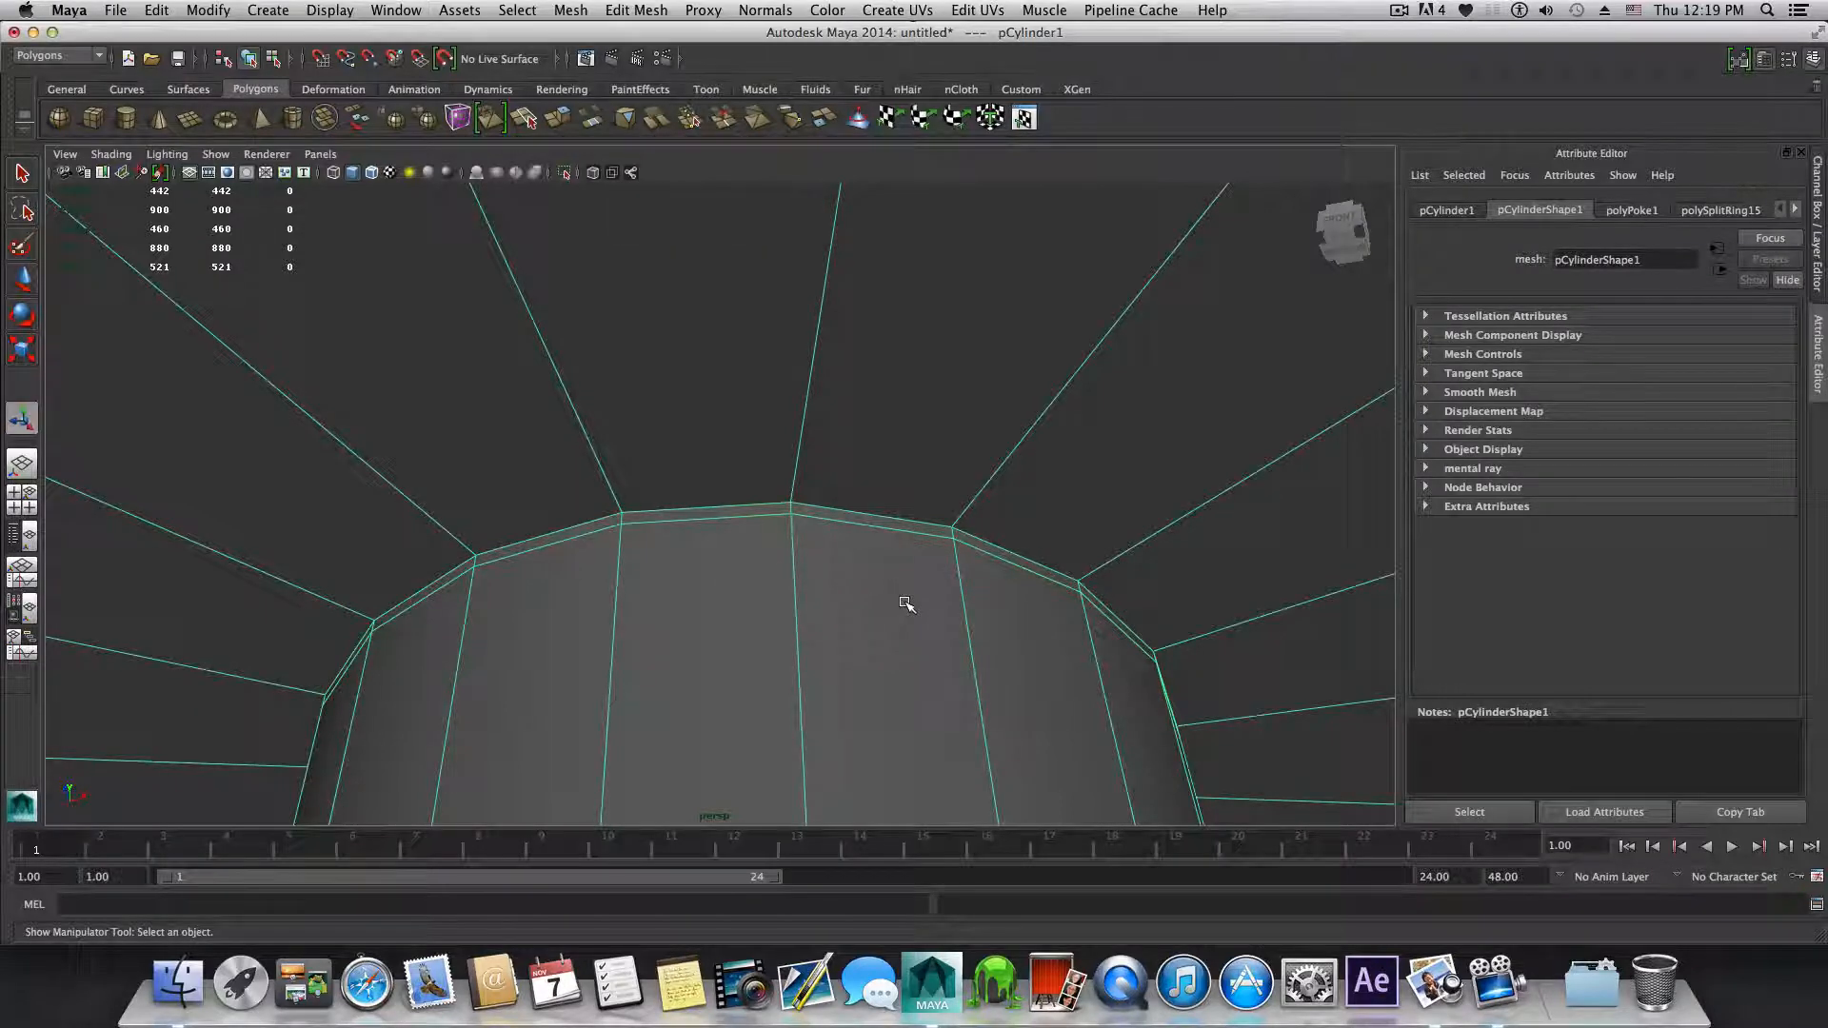
{"action": "scroll", "coordinate": [904, 602], "scroll_direction": "down", "scroll_amount": 5}
{"action": "scroll", "coordinate": [905, 602], "scroll_direction": "down", "scroll_amount": 3}
{"action": "key", "text": "F8"}
{"action": "key", "text": "F8"}
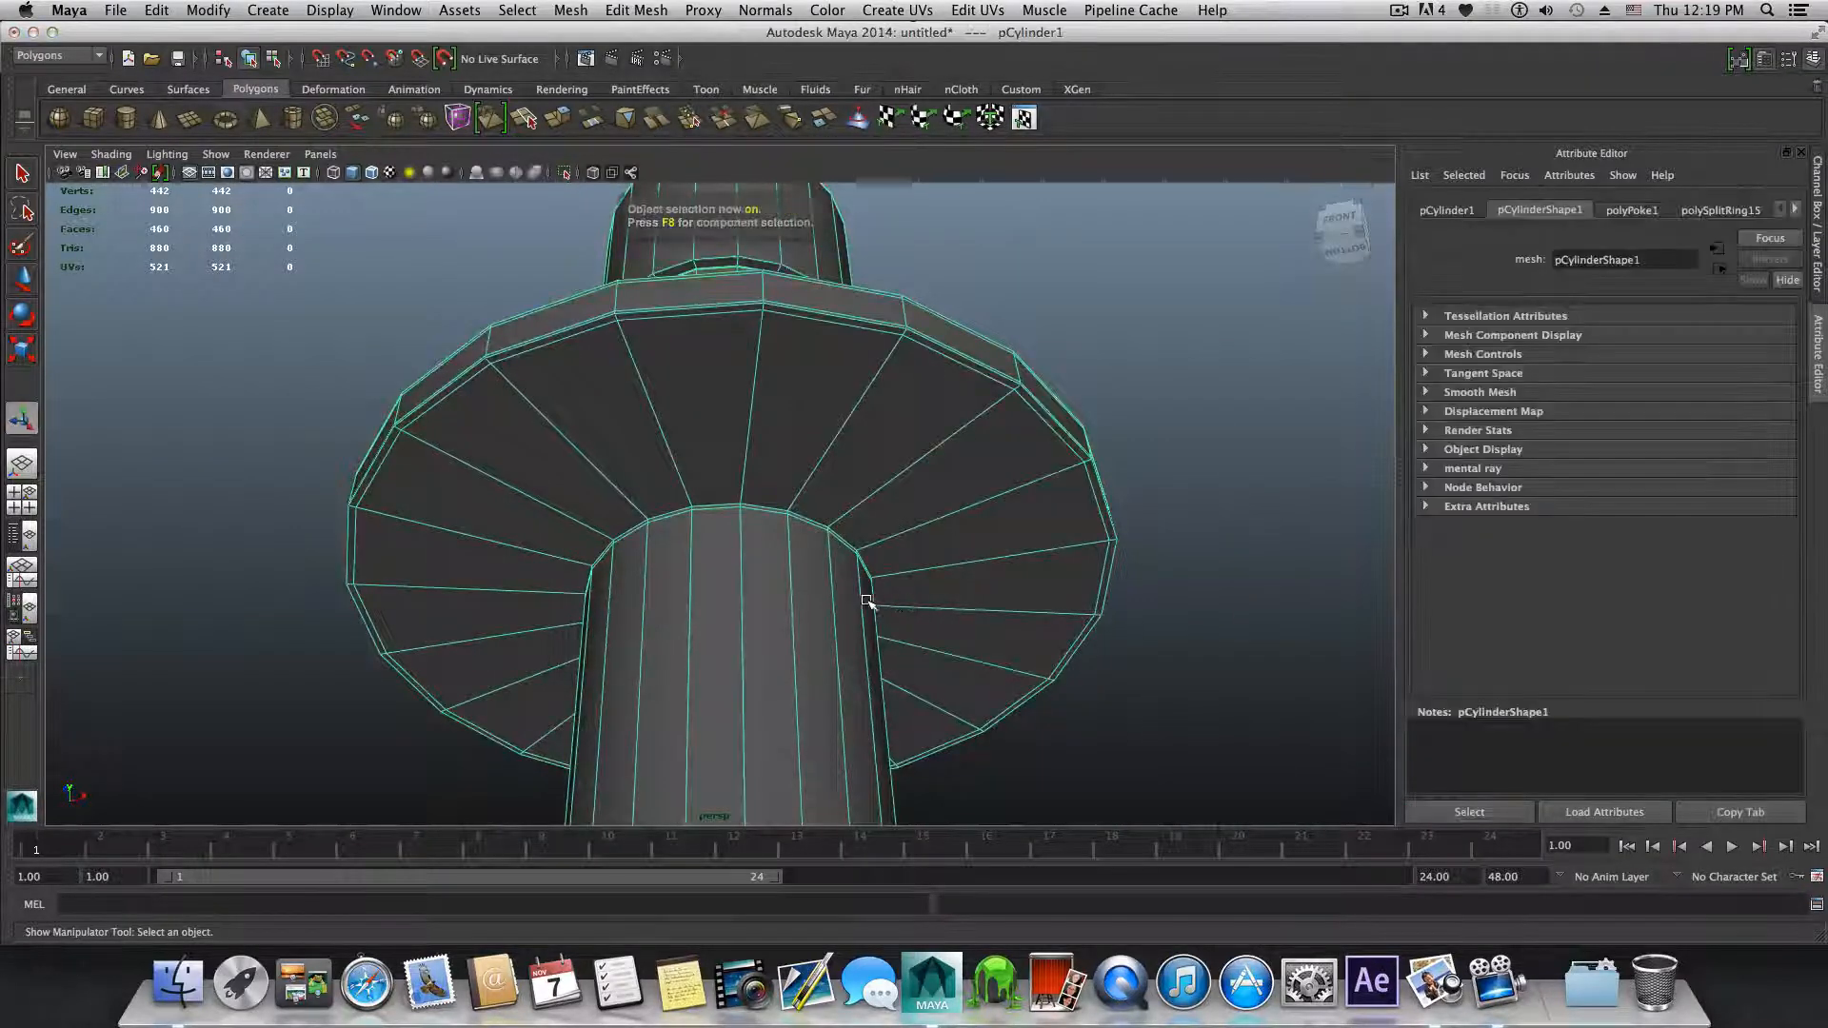
{"action": "scroll", "coordinate": [835, 640], "scroll_direction": "up", "scroll_amount": 5}
{"action": "scroll", "coordinate": [836, 640], "scroll_direction": "up", "scroll_amount": 3}
{"action": "scroll", "coordinate": [833, 645], "scroll_direction": "down", "scroll_amount": 3}
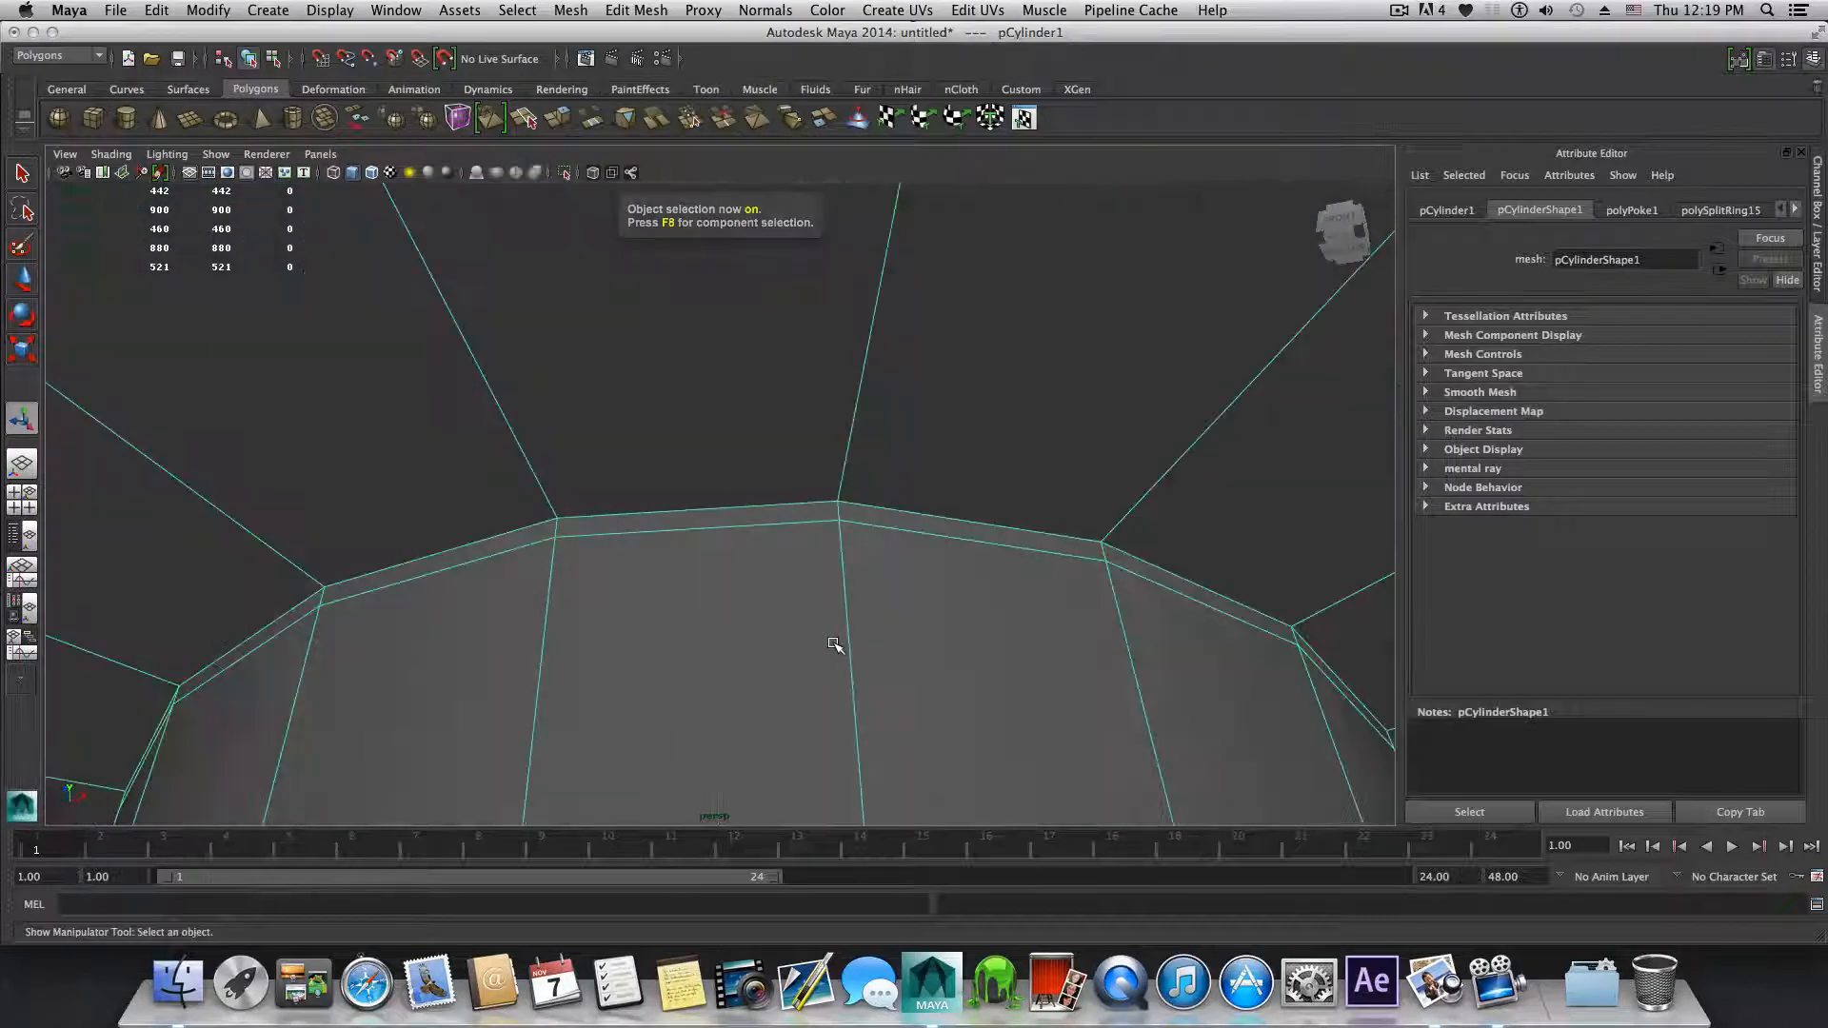
Step: Insert an edge loop on the disc's underside, tight against the lower column
{"action": "right_click_drag", "start_coordinate": [836, 576], "coordinate": [755, 598], "text": "shift"}
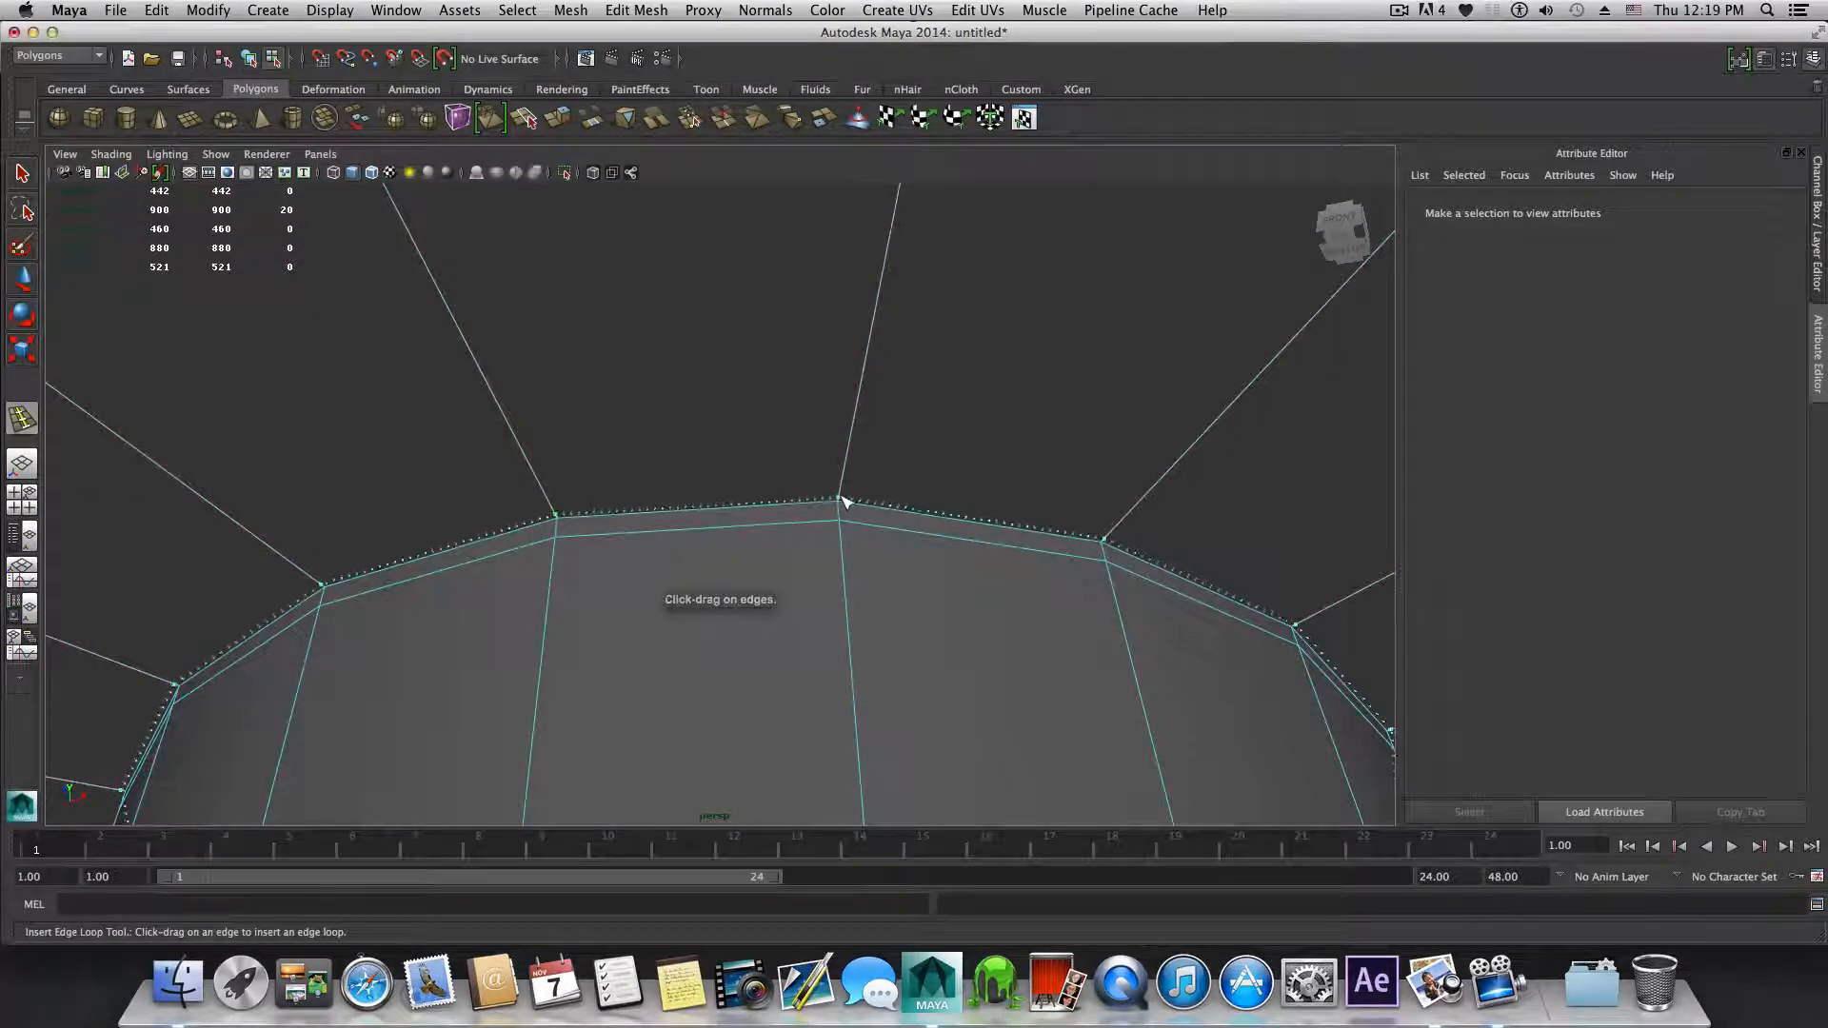
{"action": "left_click_drag", "start_coordinate": [840, 497], "coordinate": [840, 498]}
{"action": "scroll", "coordinate": [867, 591], "scroll_direction": "down", "scroll_amount": 5}
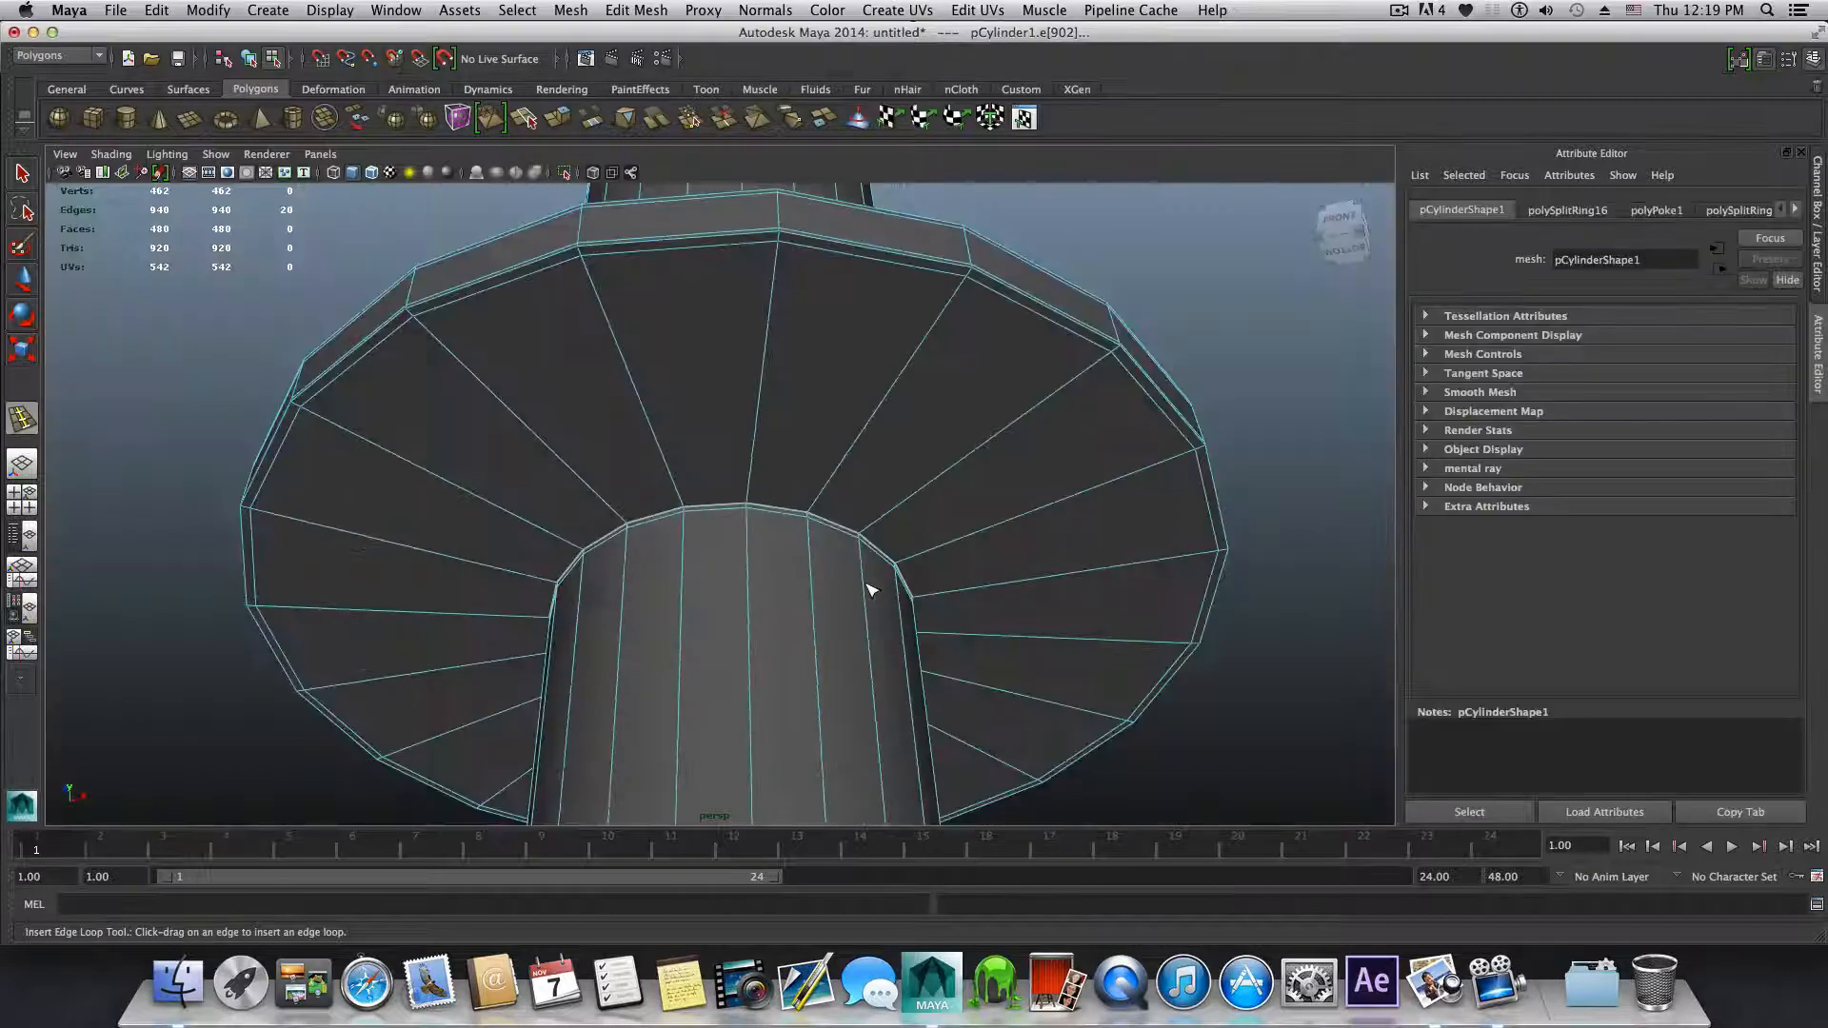
Step: Insert supporting edge loops on both sides of the bottom taper's upper edge and one just above its lower edge
{"action": "left_click_drag", "start_coordinate": [877, 623], "coordinate": [816, 415], "text": "alt"}
{"action": "right_click_drag", "start_coordinate": [816, 414], "coordinate": [887, 441], "text": "alt"}
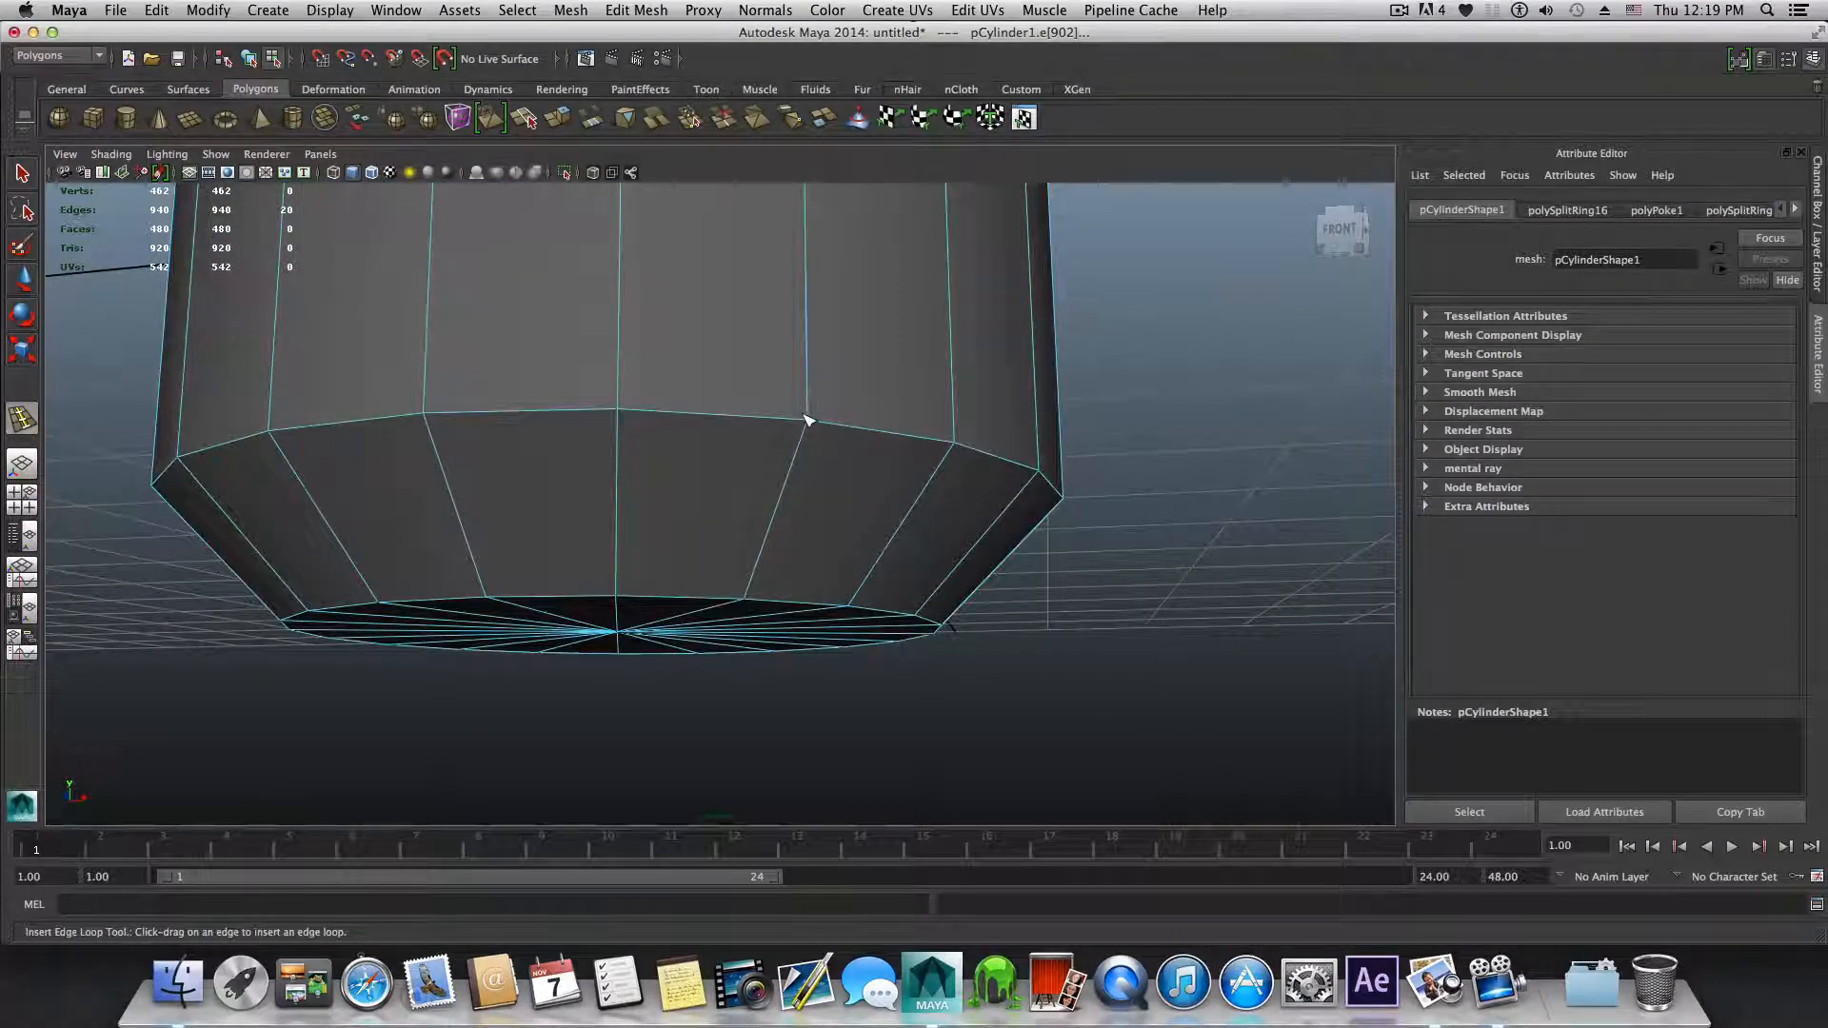
{"action": "left_click_drag", "start_coordinate": [810, 419], "coordinate": [809, 417]}
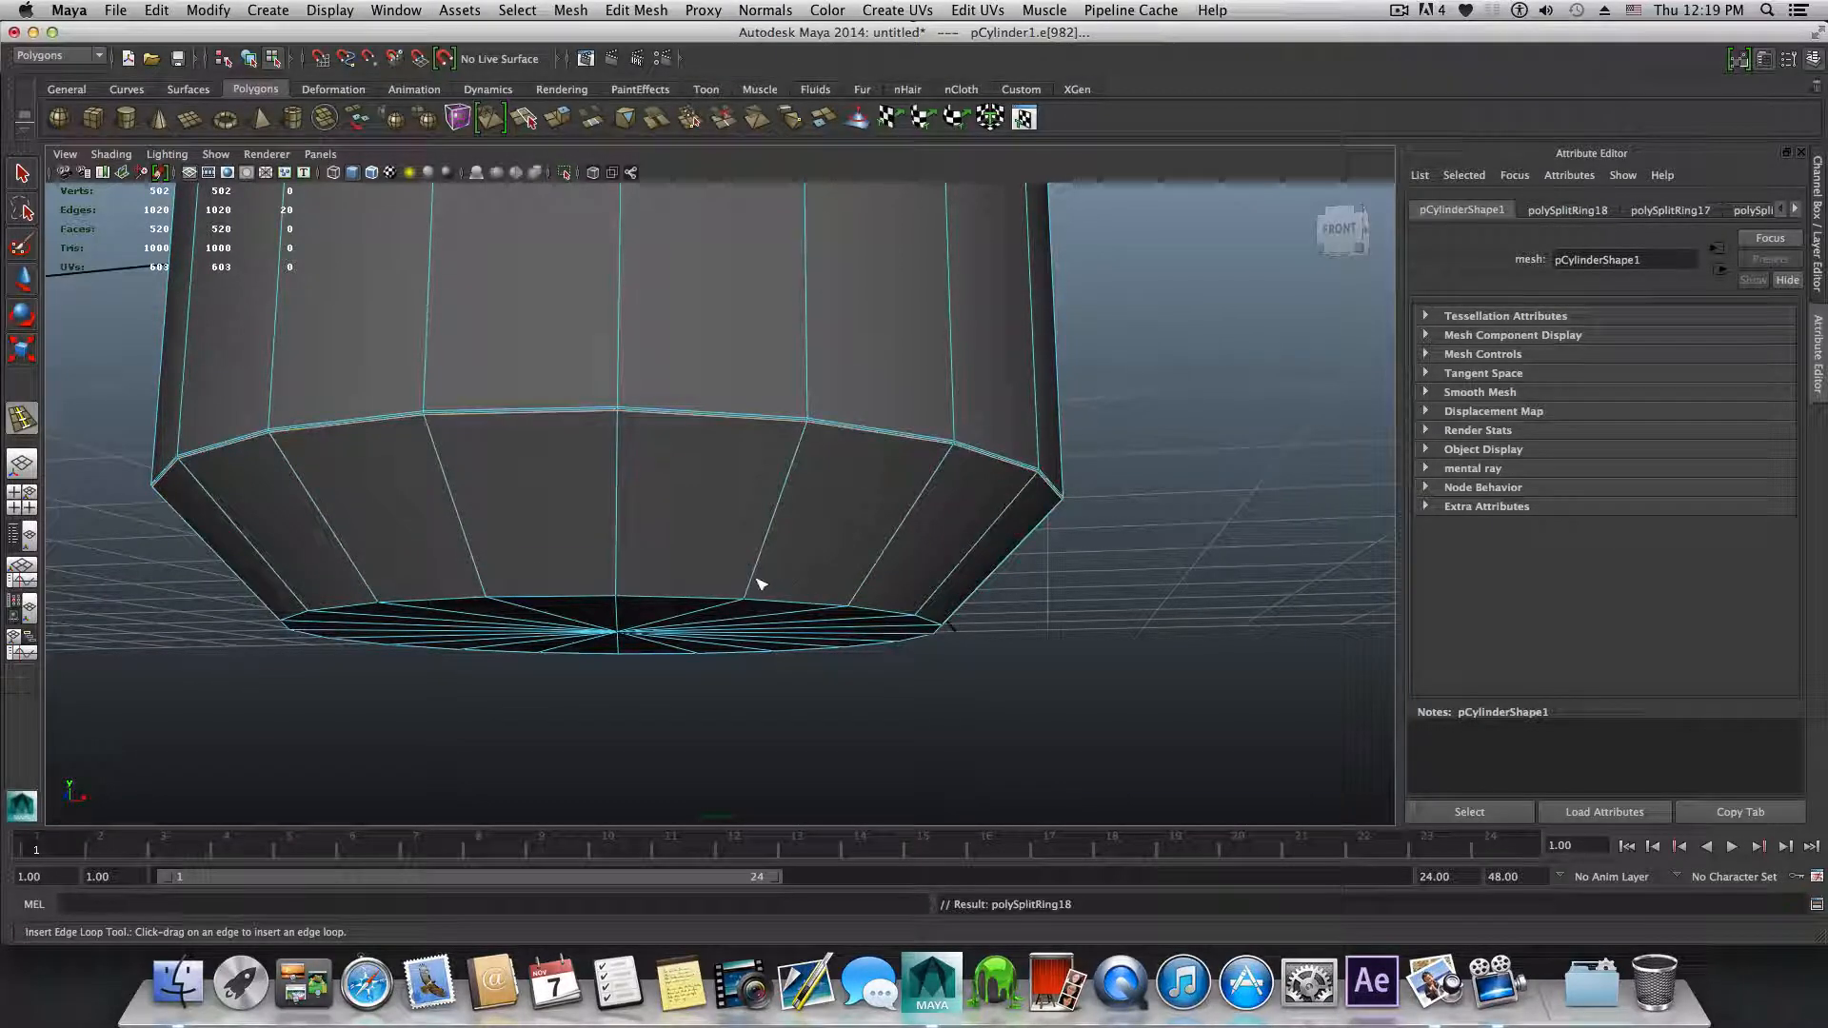
{"action": "left_click_drag", "start_coordinate": [746, 600], "coordinate": [769, 717]}
Step: Chamfer the centre vertex of the bottom cap to open a small central face
{"action": "right_click_drag", "start_coordinate": [769, 717], "coordinate": [759, 682], "text": "alt"}
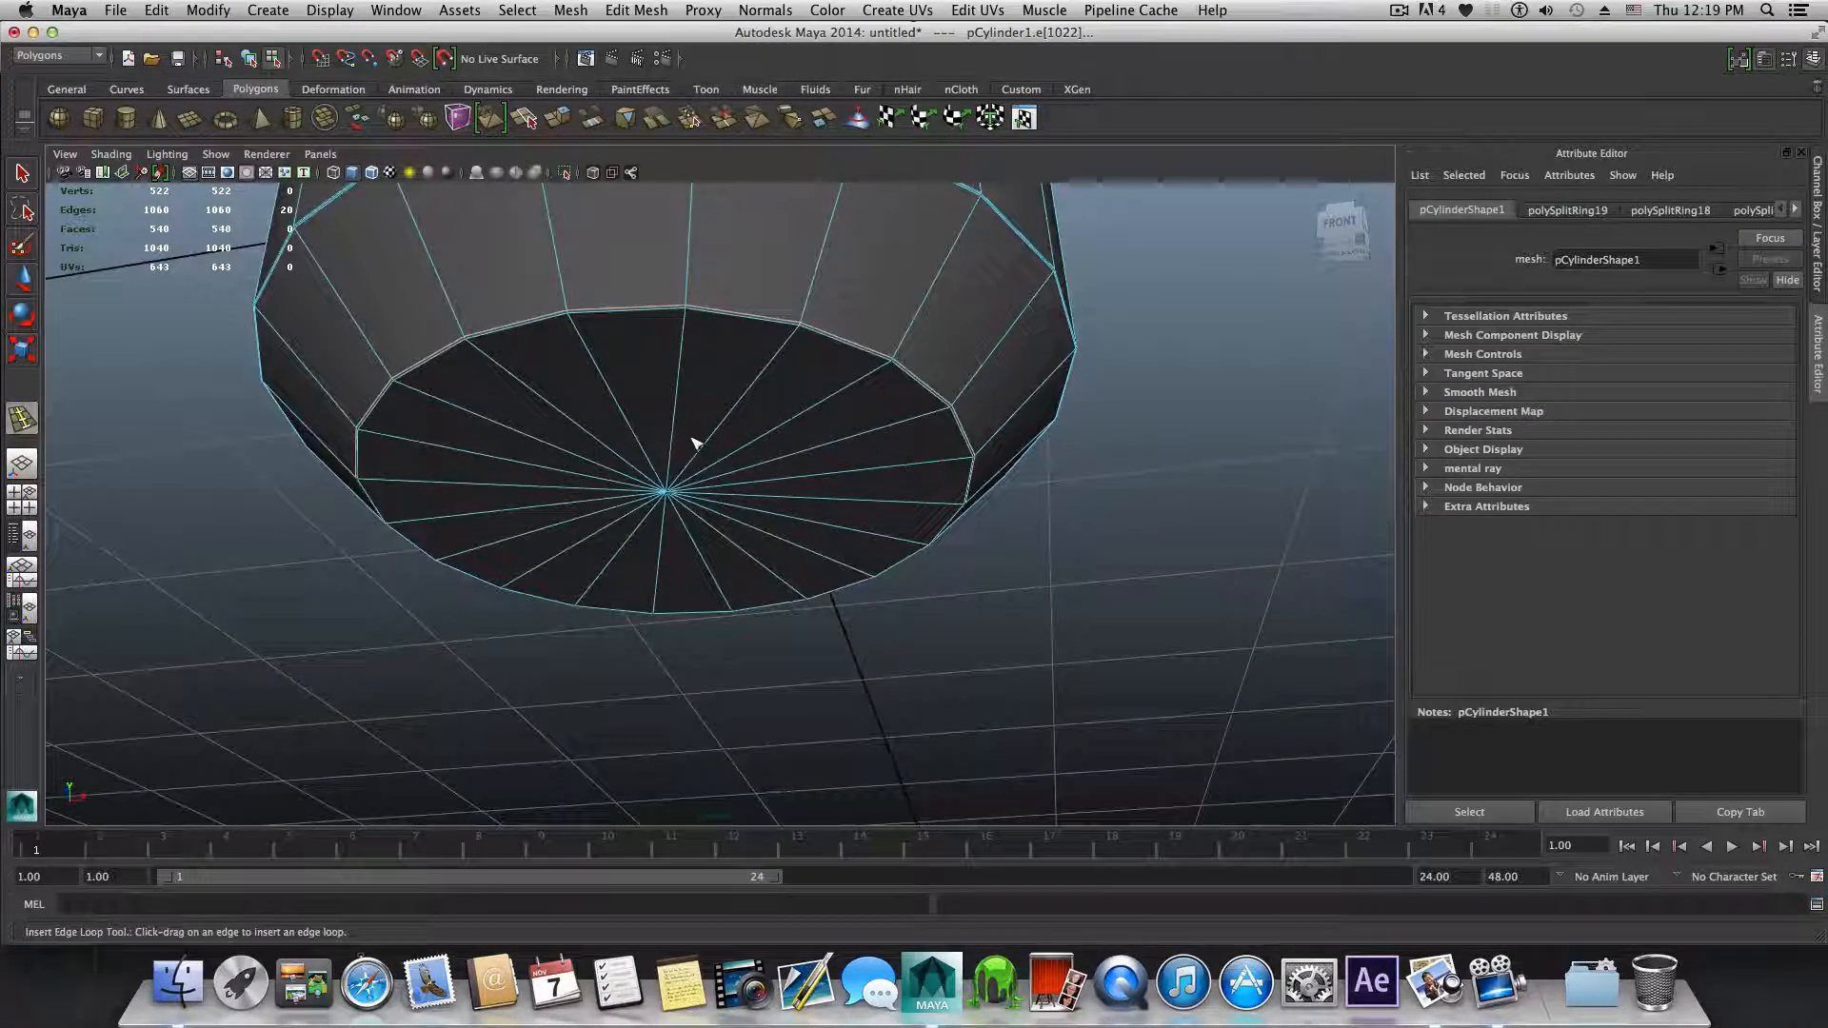
{"action": "right_click_drag", "start_coordinate": [684, 428], "coordinate": [620, 437]}
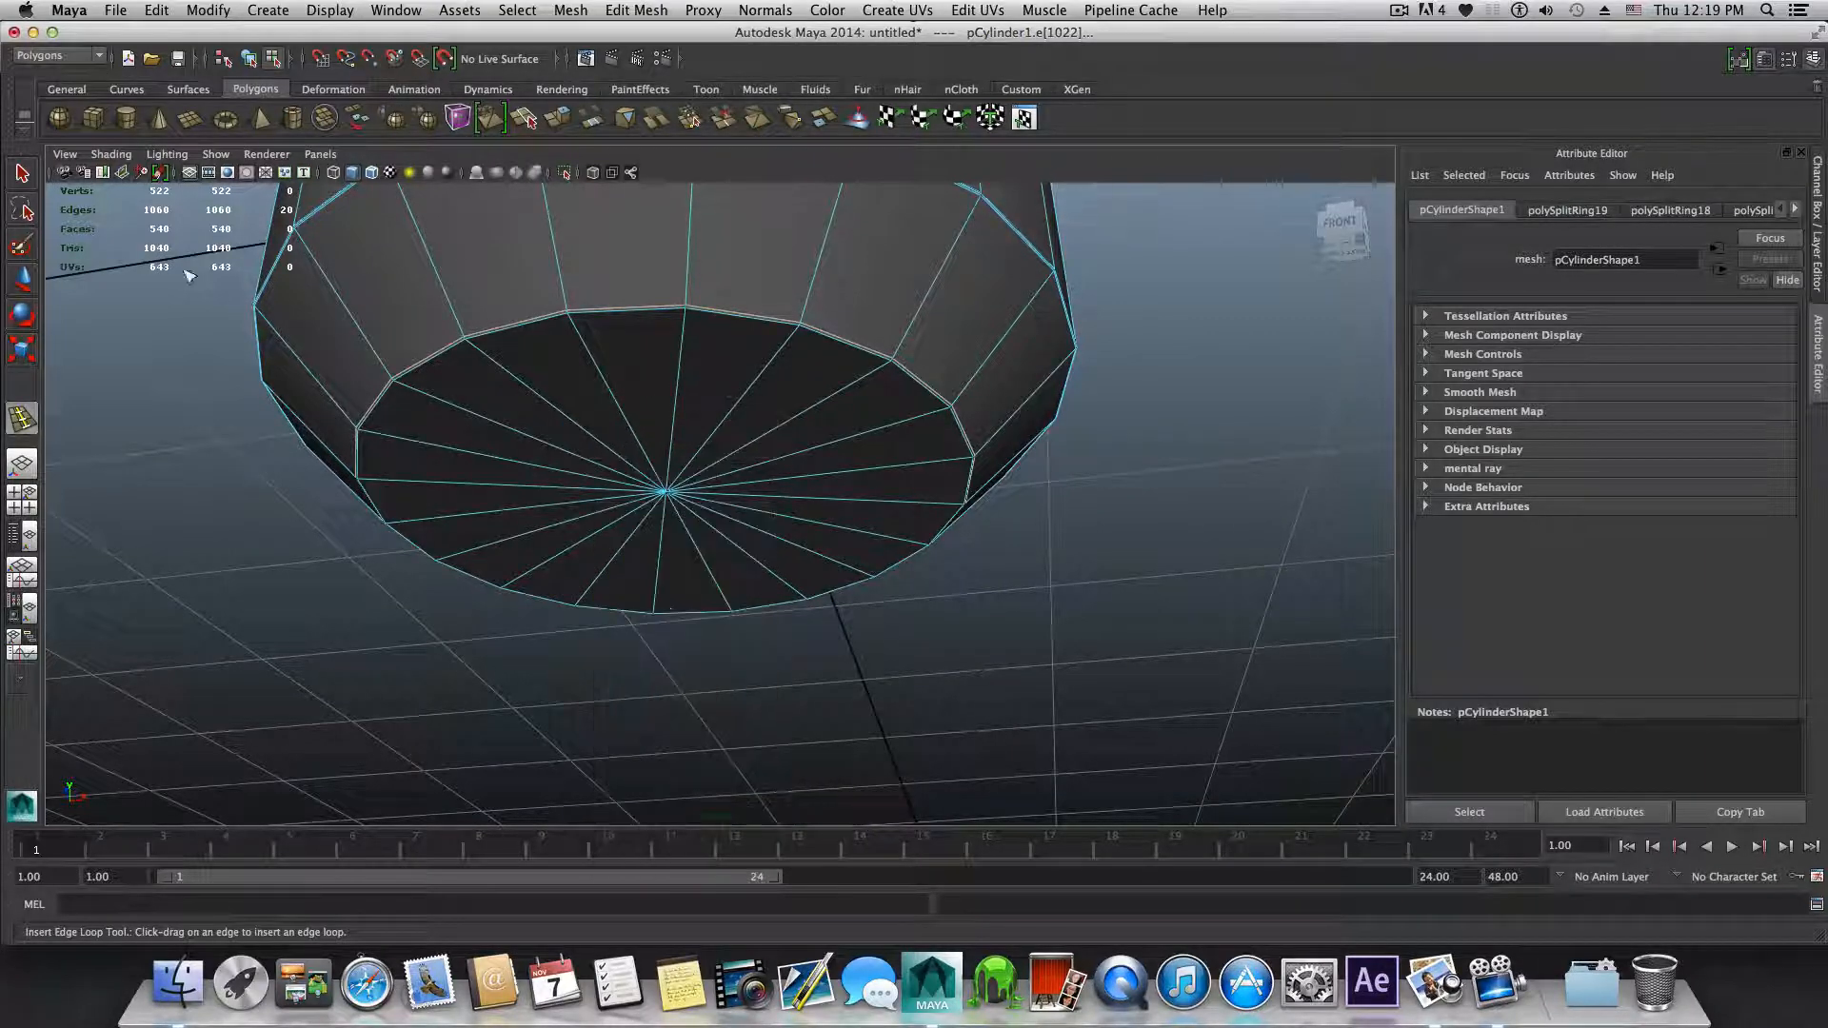
{"action": "key", "text": "q"}
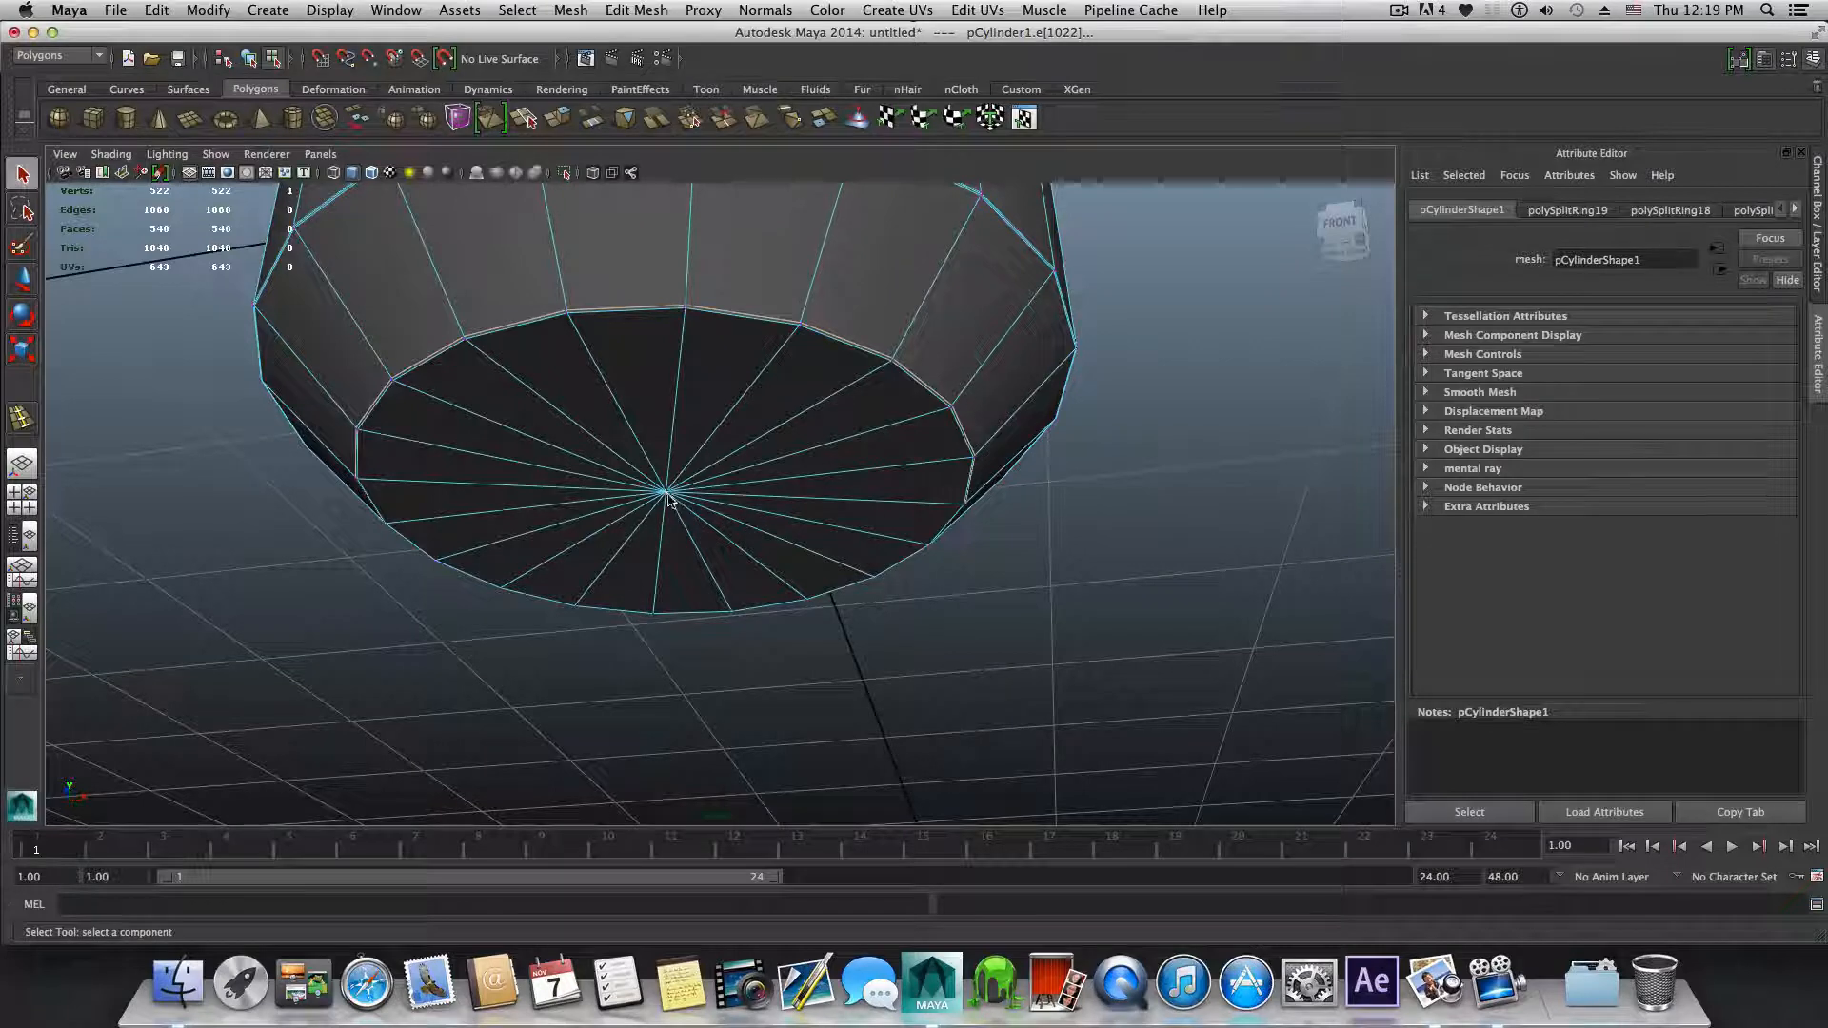
{"action": "left_click", "coordinate": [665, 492]}
{"action": "left_click", "coordinate": [636, 9]}
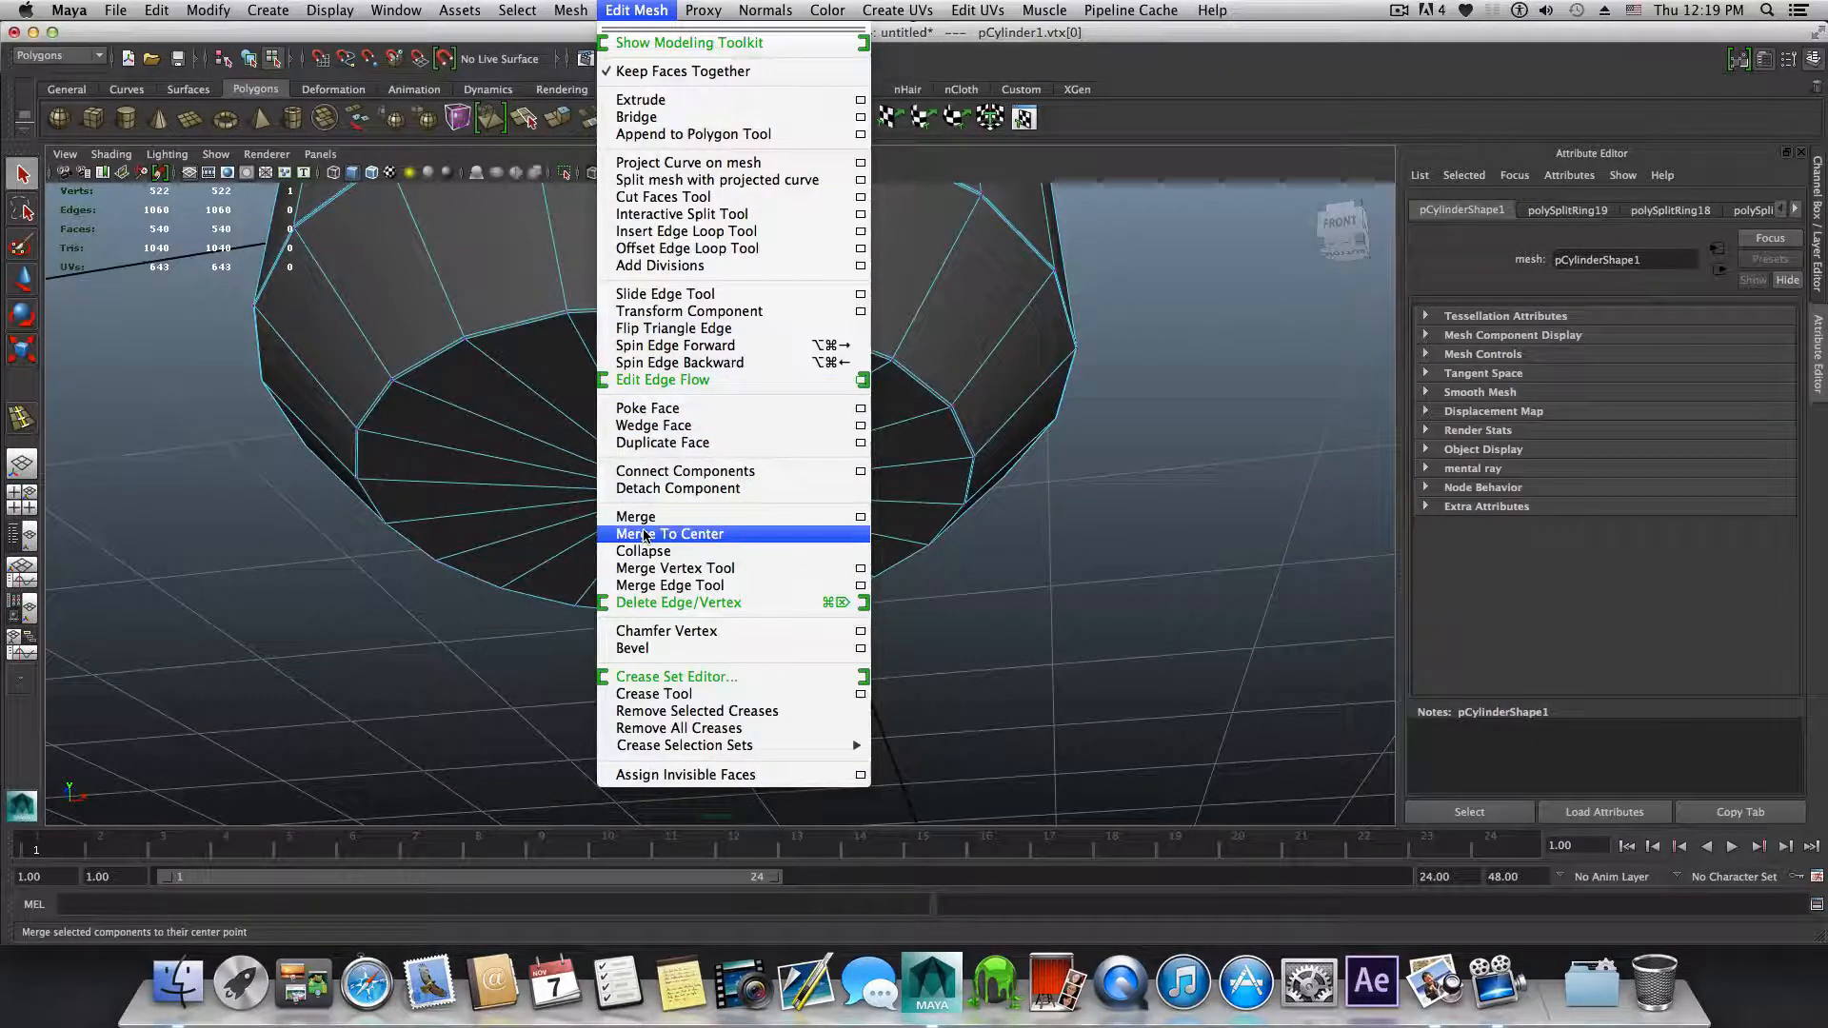
{"action": "left_click", "coordinate": [666, 632]}
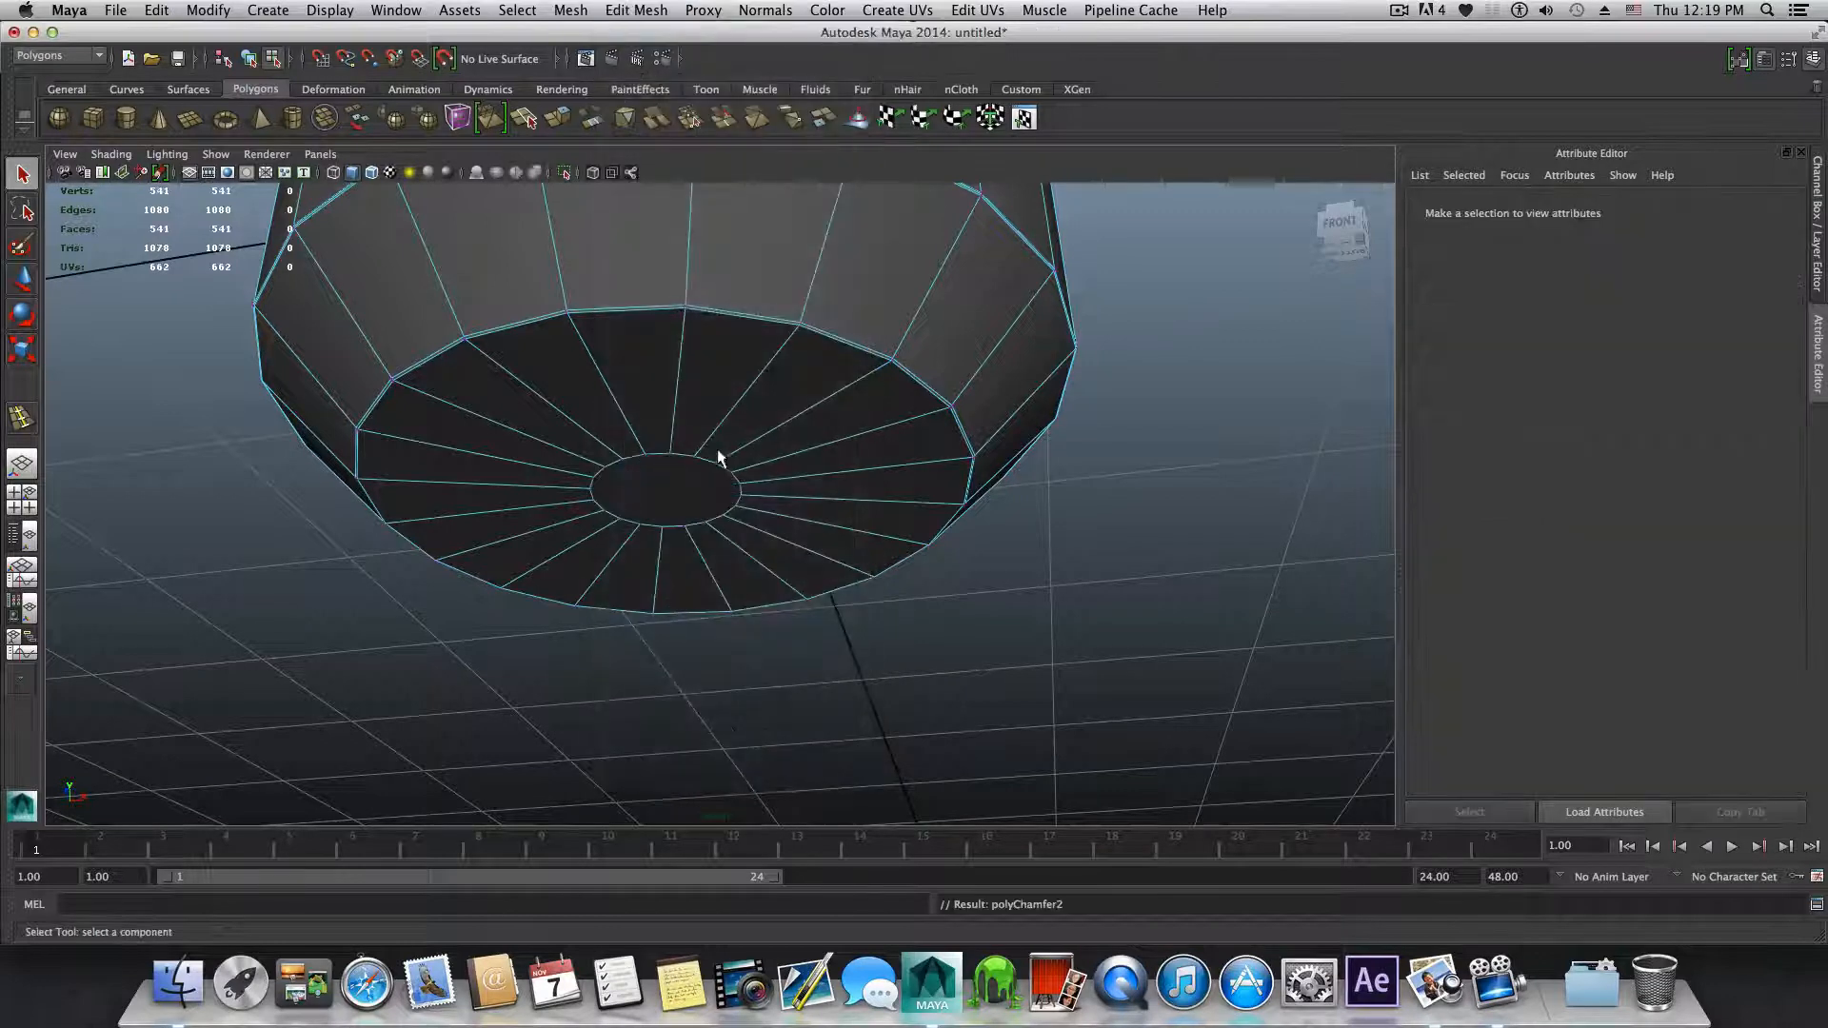
Step: Poke the central face of the bottom cap into triangles and return the cylinder to object selection mode
{"action": "mouse_move", "coordinate": [701, 482]}
{"action": "right_mouse_down"}
{"action": "mouse_move", "coordinate": [701, 514]}
{"action": "mouse_move", "coordinate": [687, 491]}
{"action": "right_mouse_up"}
{"action": "left_click", "coordinate": [688, 491]}
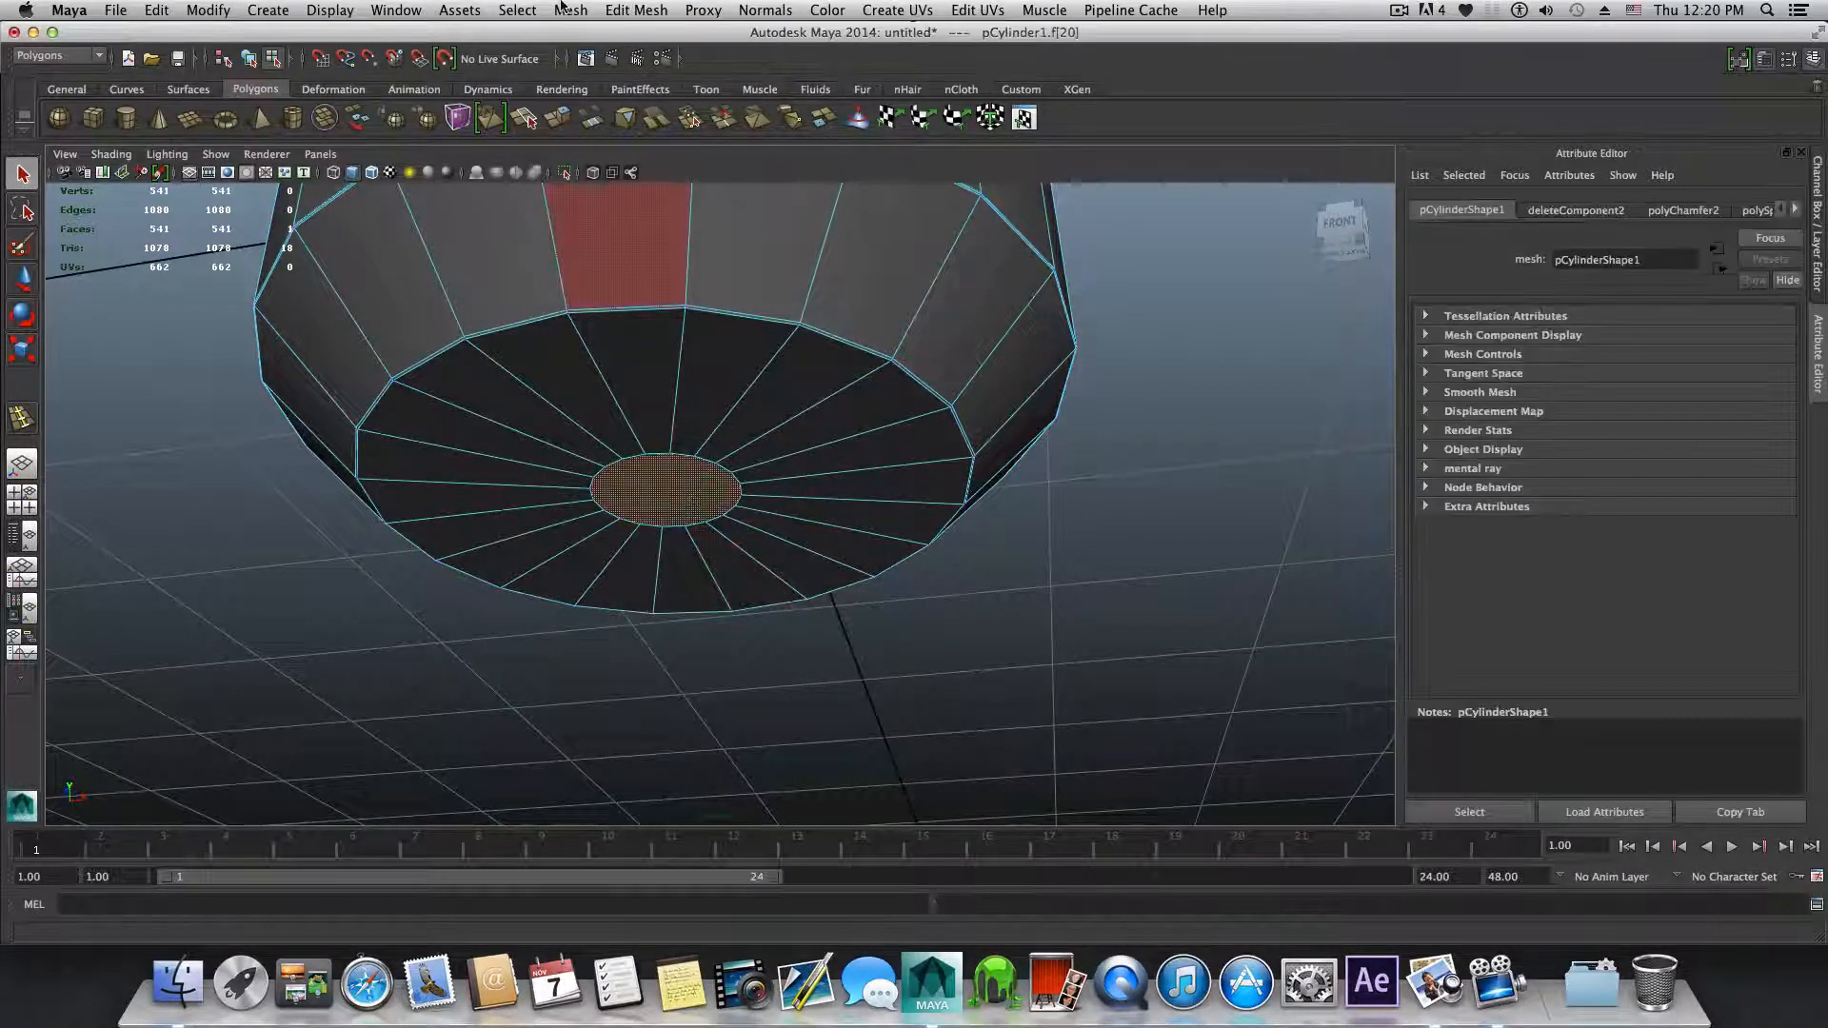
{"action": "left_click", "coordinate": [659, 10]}
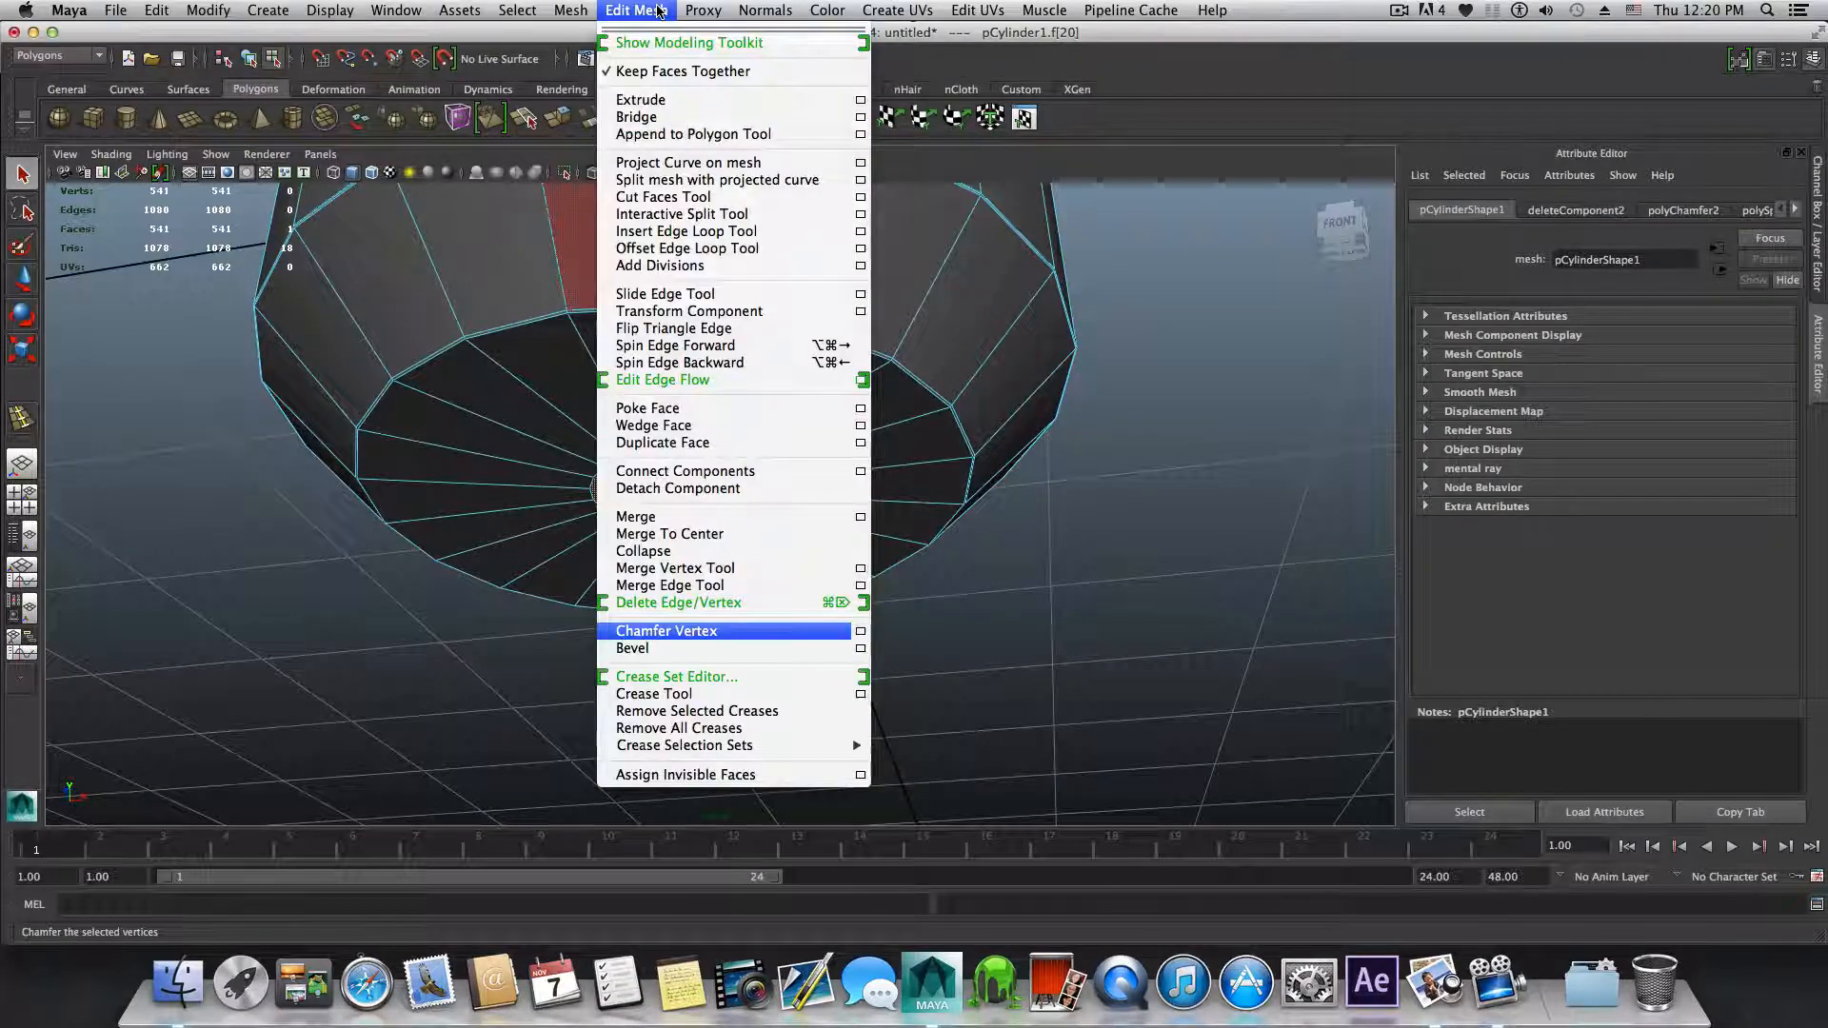
{"action": "left_click", "coordinate": [647, 407]}
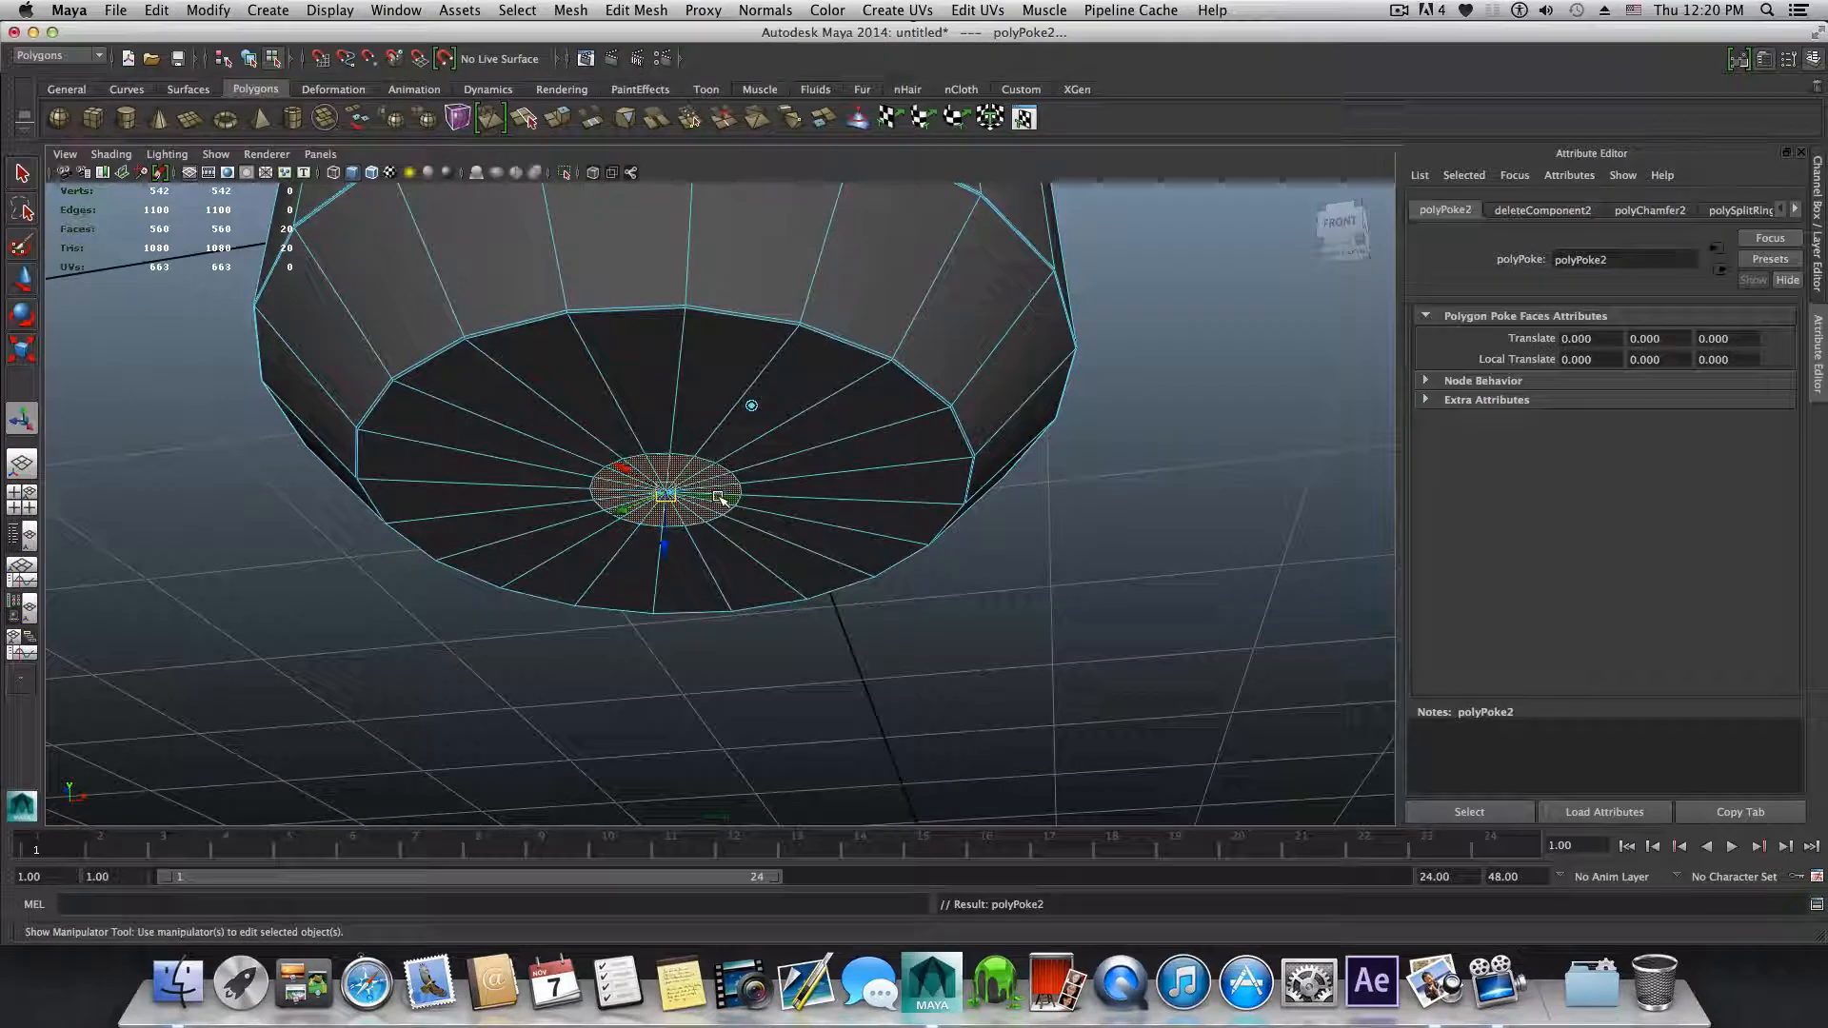
{"action": "key", "text": "F8"}
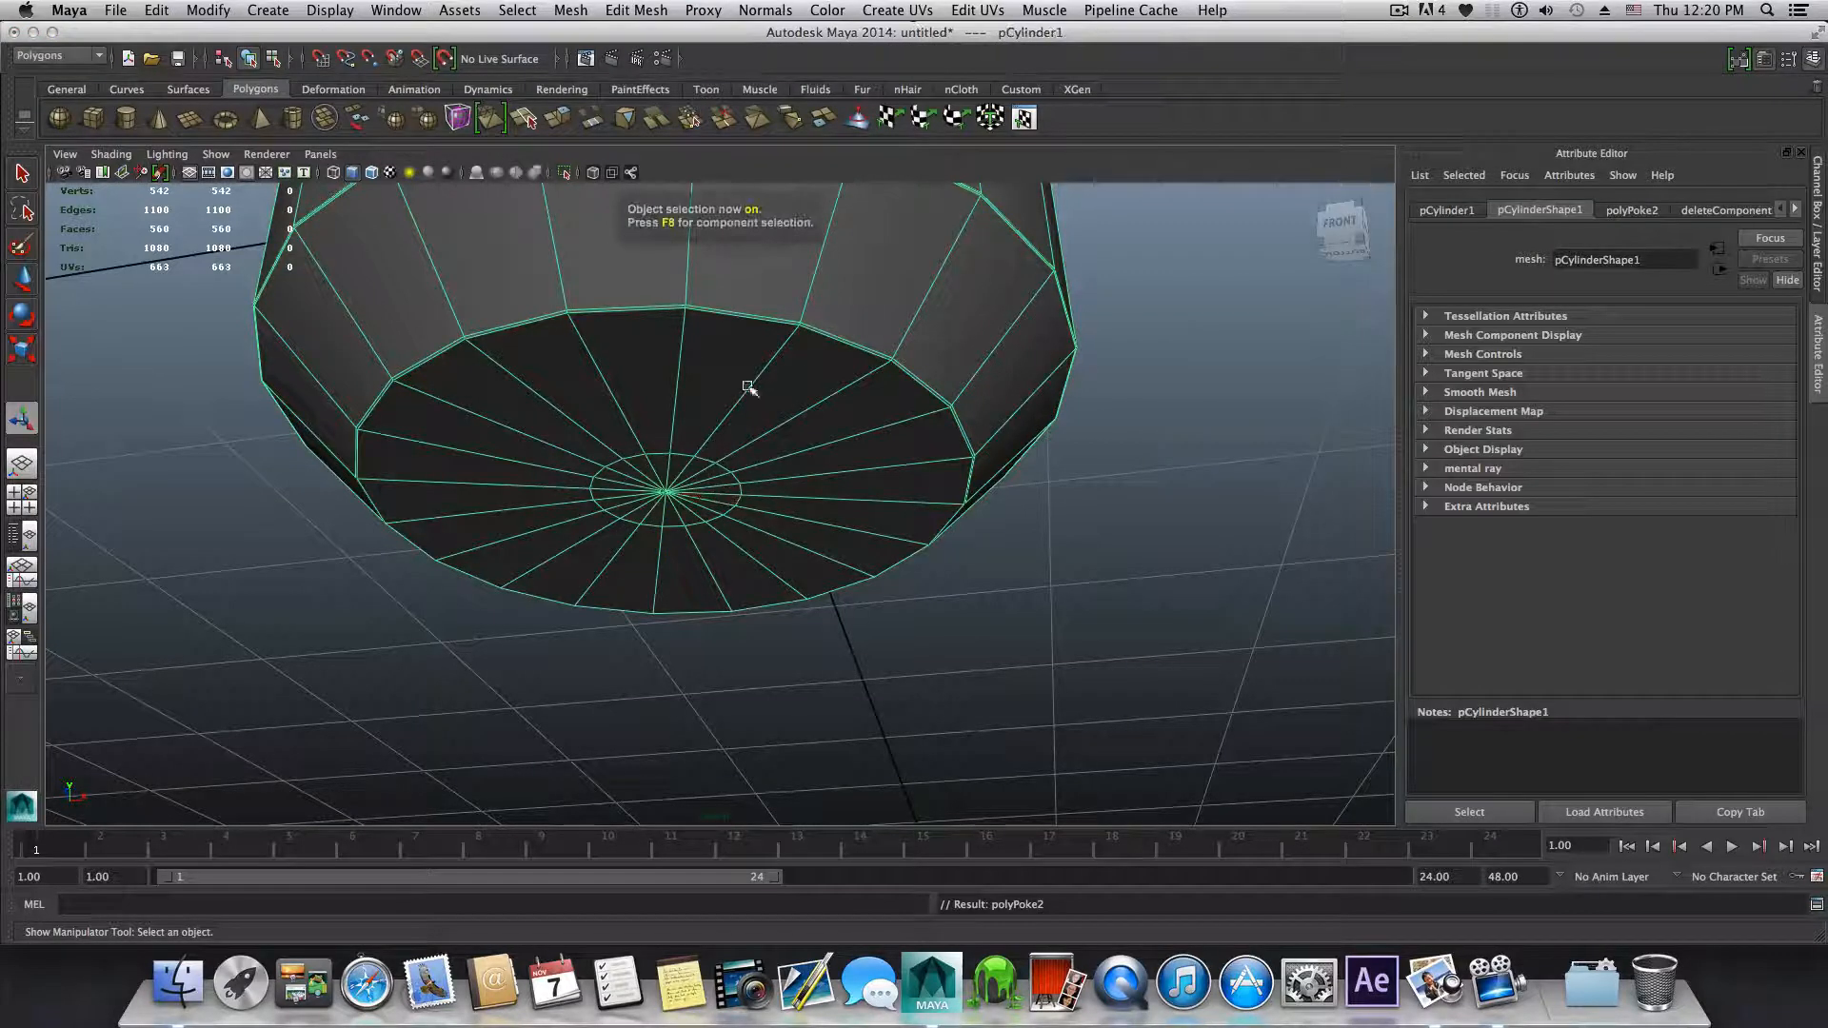
Step: Insert an edge loop on the bottom cap just inside its outer rim
{"action": "right_click_drag", "start_coordinate": [848, 380], "coordinate": [739, 409], "text": "shift"}
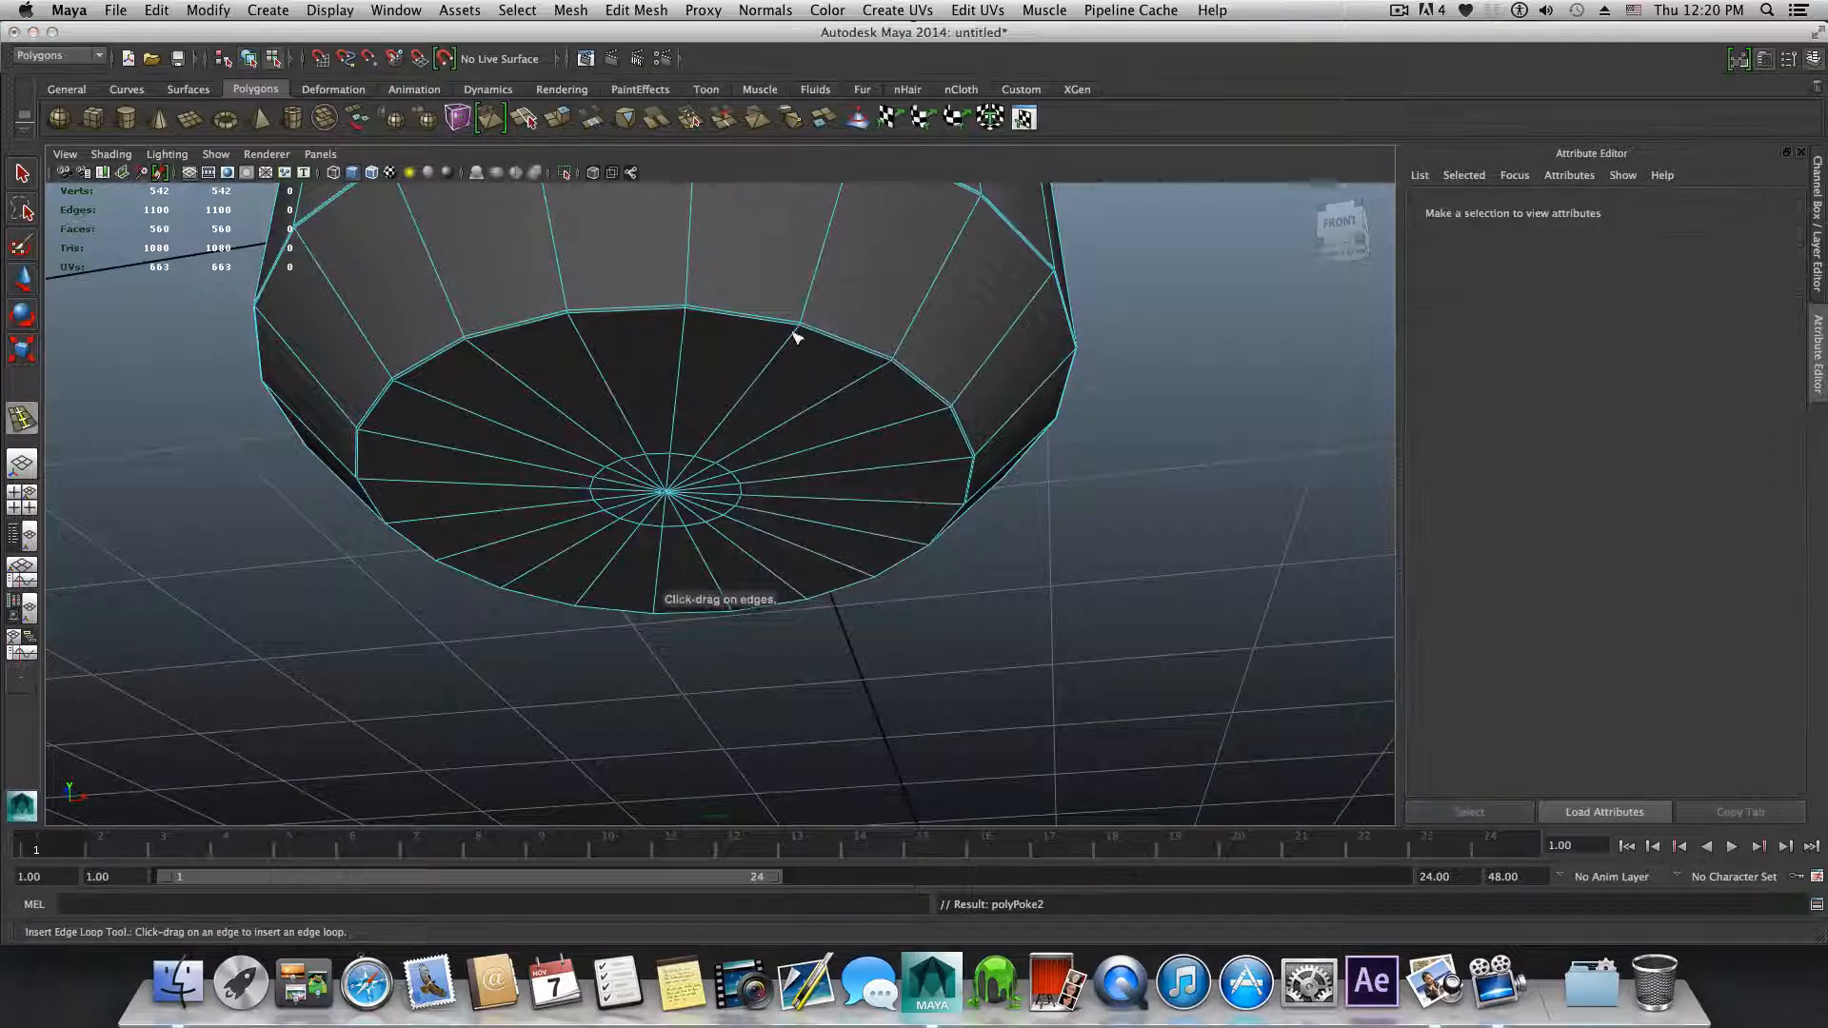
{"action": "left_click_drag", "start_coordinate": [798, 332], "coordinate": [798, 338]}
{"action": "scroll", "coordinate": [796, 358], "scroll_direction": "up", "scroll_amount": 5}
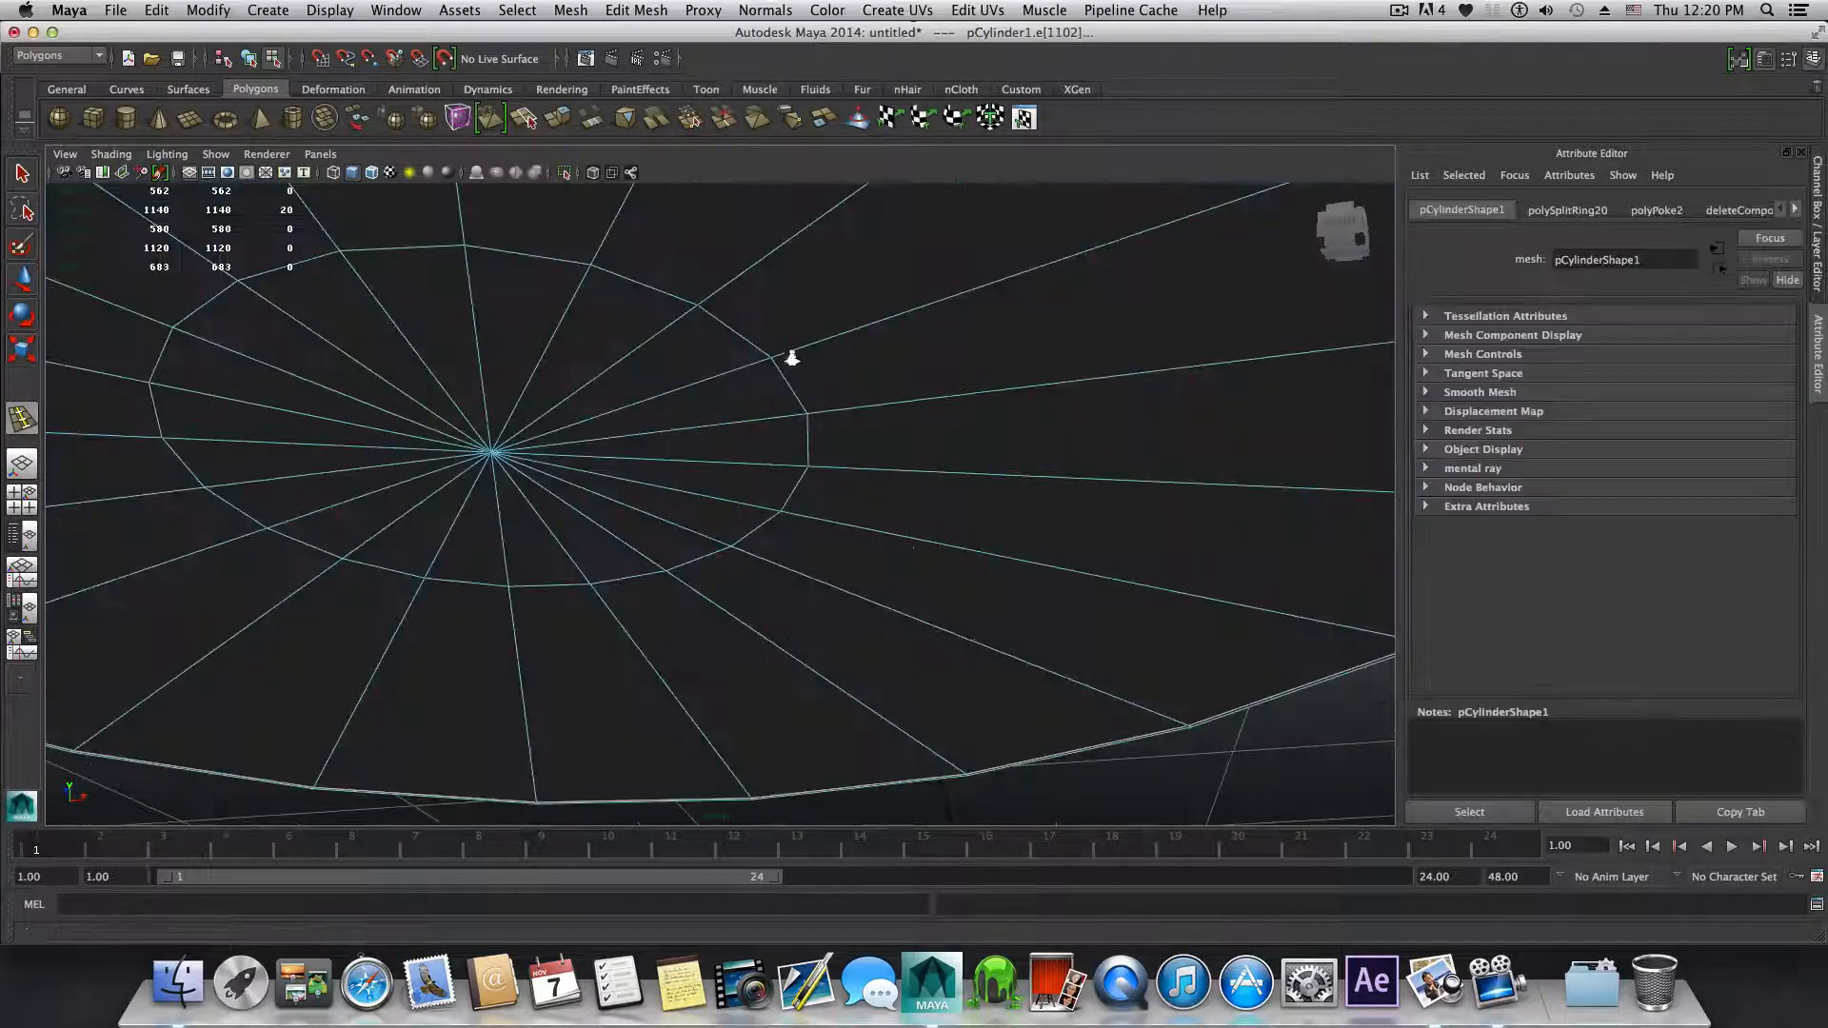
{"action": "scroll", "coordinate": [791, 360], "scroll_direction": "down", "scroll_amount": 3}
{"action": "middle_click_drag", "start_coordinate": [748, 314], "coordinate": [710, 409], "text": "alt"}
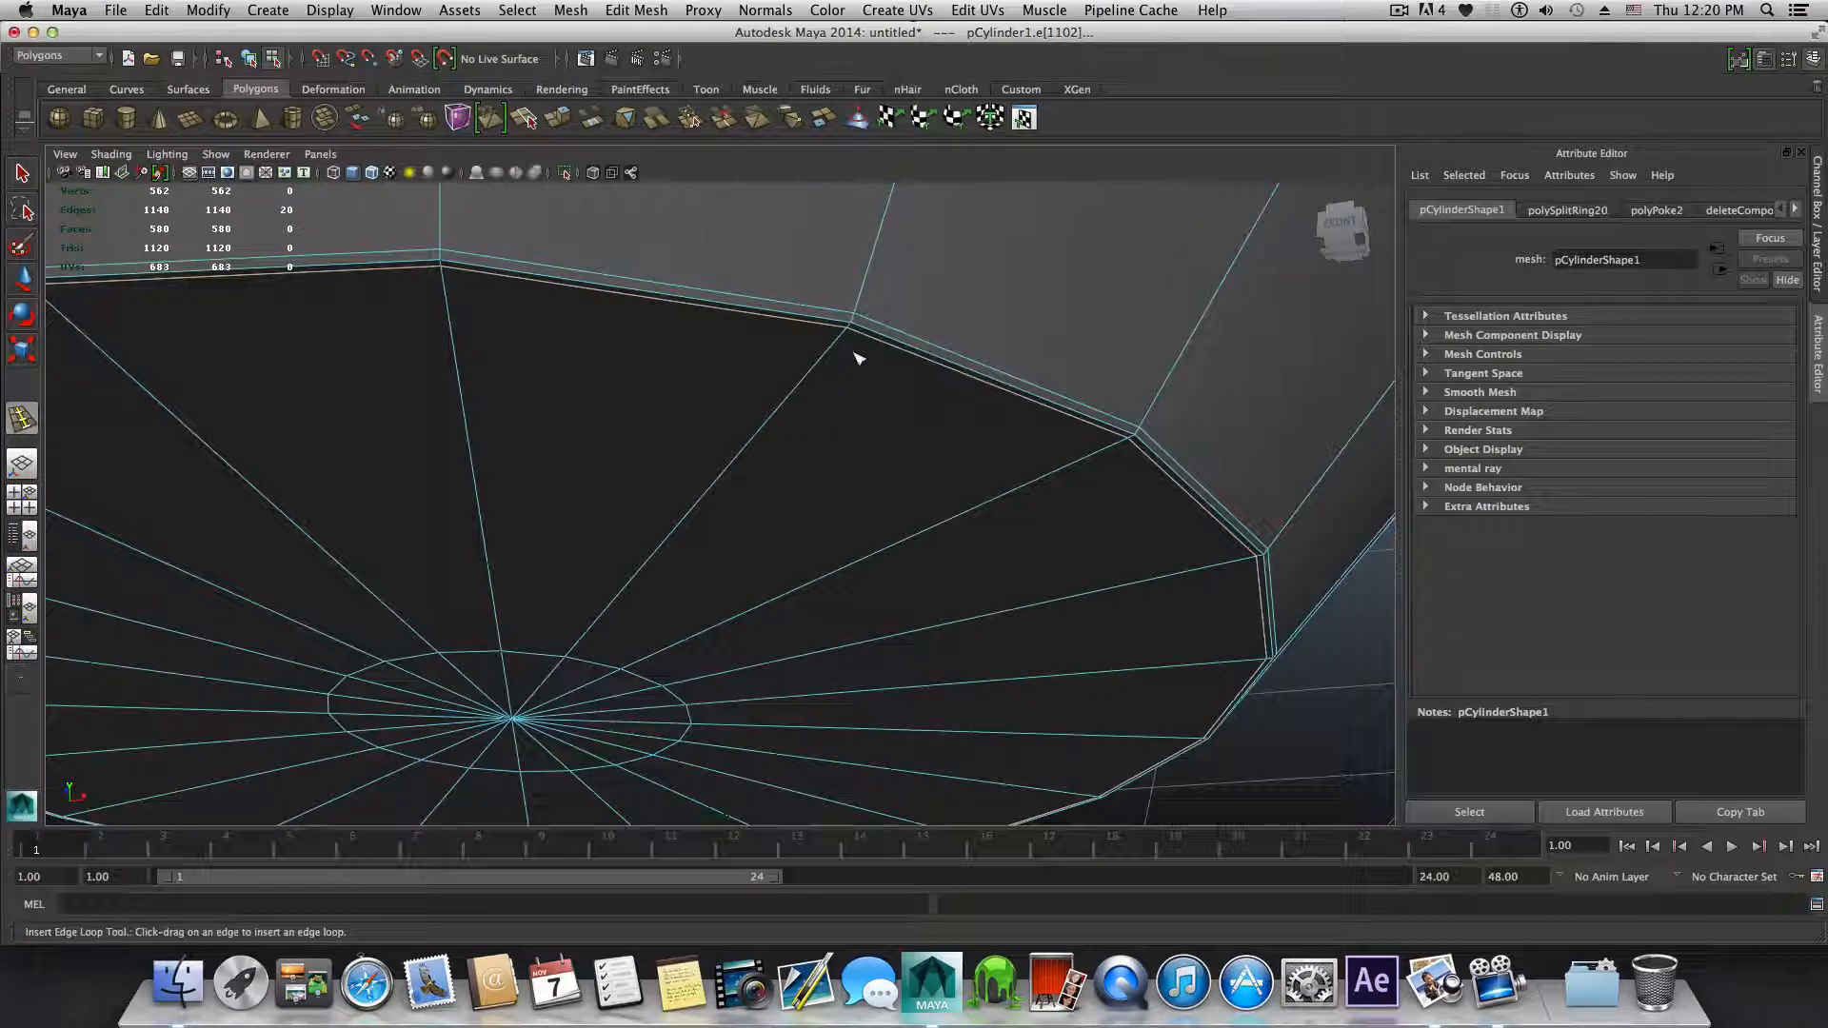
Step: Select the whole cylinder in object mode and display it with smooth mesh preview
{"action": "scroll", "coordinate": [849, 397], "scroll_direction": "down", "scroll_amount": 8}
{"action": "left_click_drag", "start_coordinate": [747, 347], "coordinate": [742, 425], "text": "alt"}
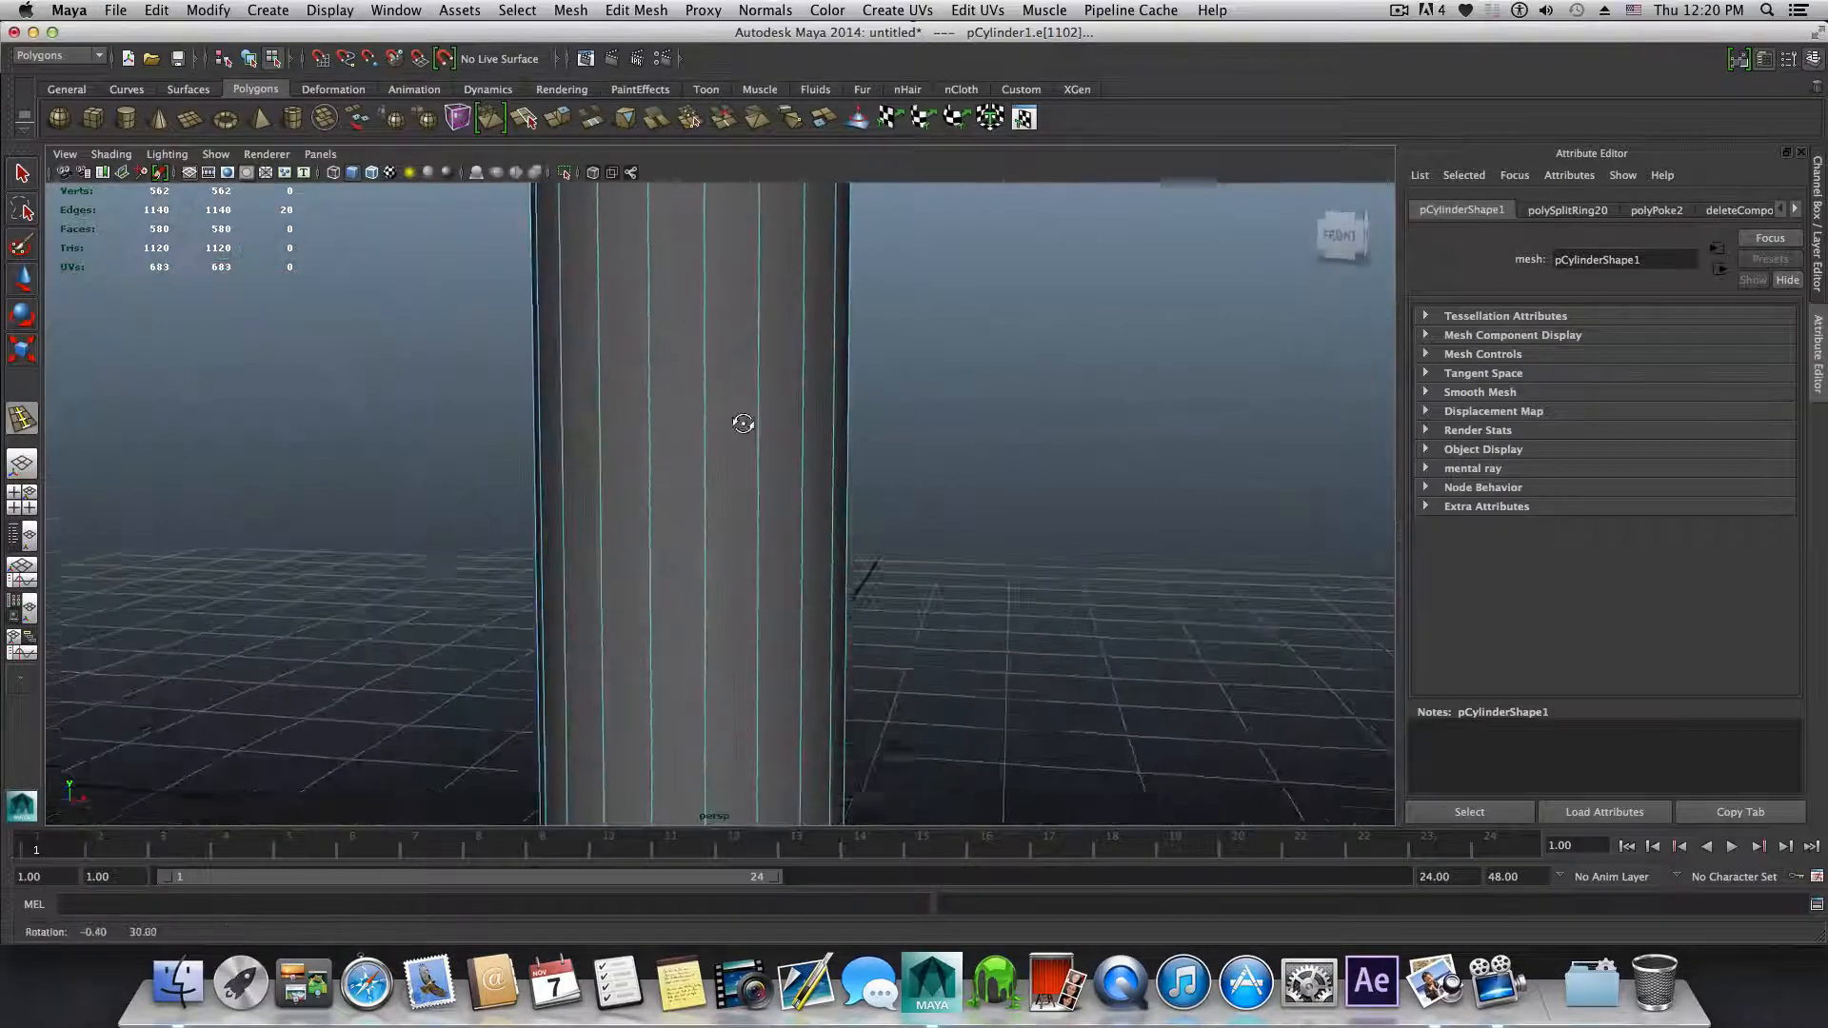
{"action": "scroll", "coordinate": [705, 402], "scroll_direction": "down", "scroll_amount": 3}
{"action": "right_click_drag", "start_coordinate": [706, 402], "coordinate": [694, 401], "text": "alt"}
{"action": "middle_click_drag", "start_coordinate": [790, 468], "coordinate": [812, 562], "text": "alt"}
{"action": "right_click_drag", "start_coordinate": [812, 562], "coordinate": [677, 530], "text": "alt"}
{"action": "middle_click_drag", "start_coordinate": [677, 531], "coordinate": [648, 629], "text": "alt"}
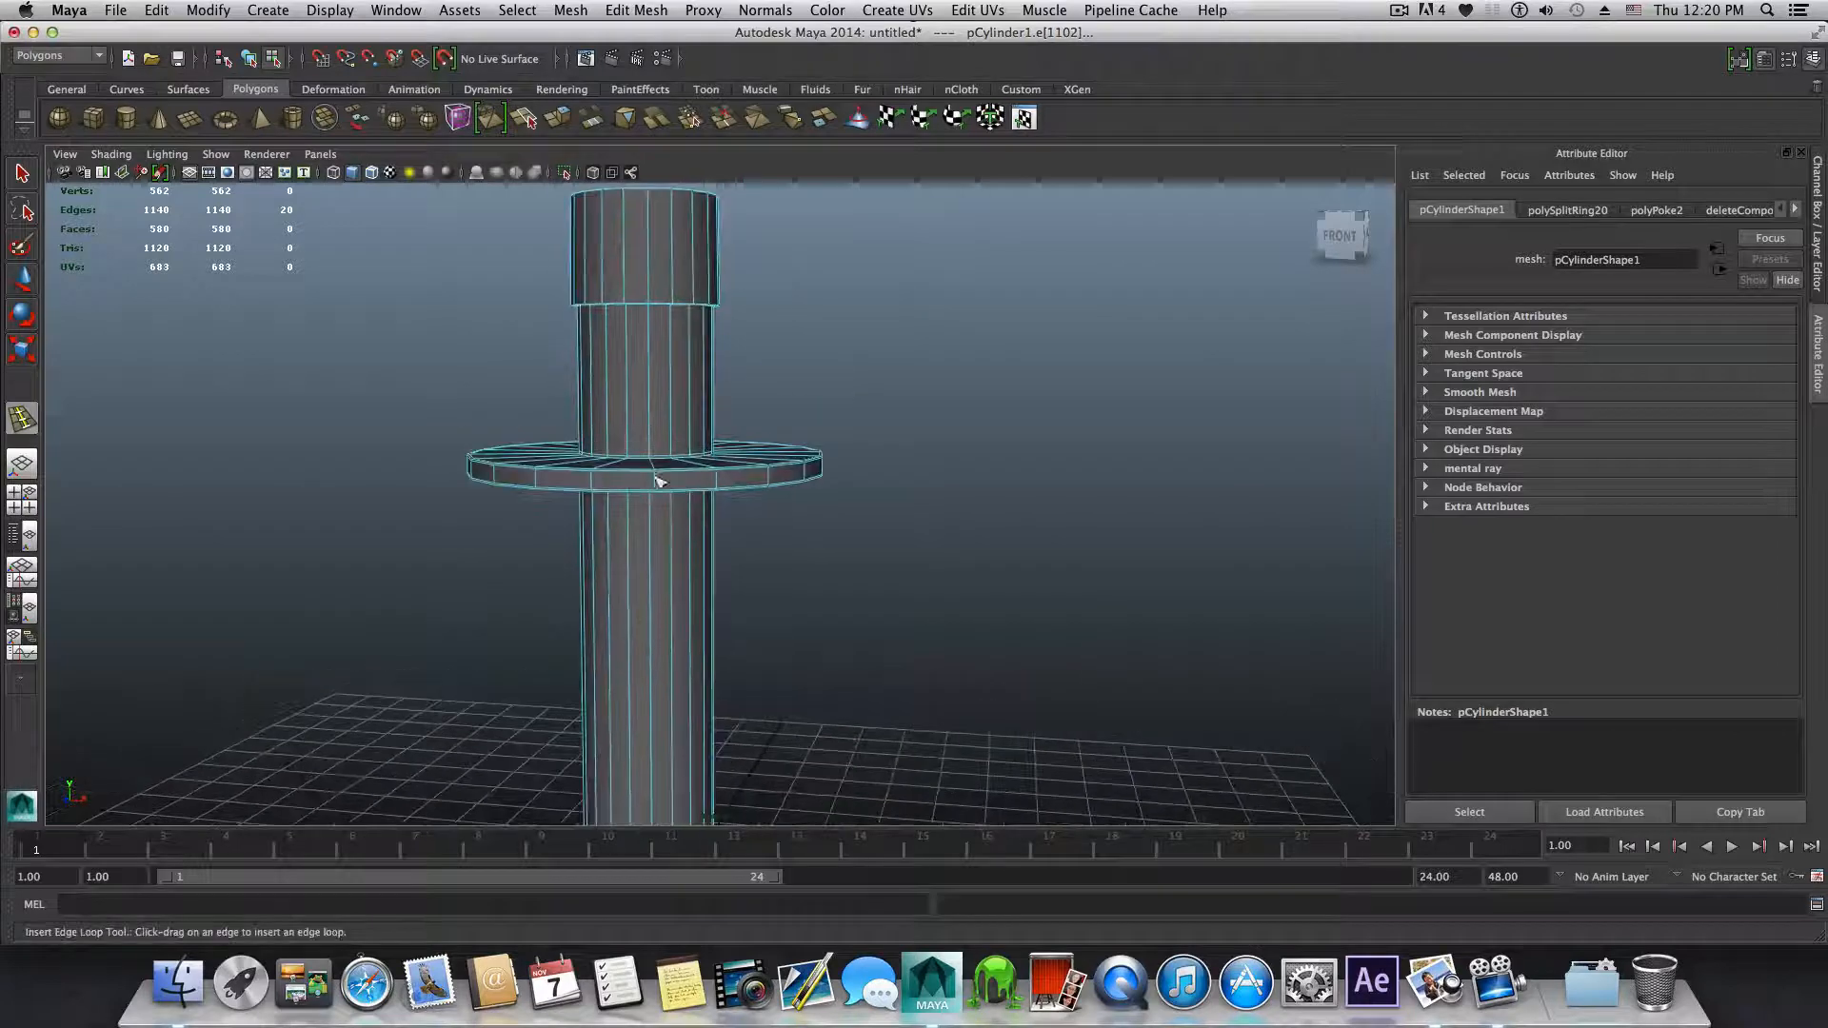
{"action": "middle_click_drag", "start_coordinate": [661, 480], "coordinate": [683, 564], "text": "alt"}
{"action": "mouse_move", "coordinate": [683, 564]}
{"action": "left_mouse_down", "text": "alt"}
{"action": "mouse_move", "coordinate": [665, 562]}
{"action": "mouse_move", "coordinate": [677, 550]}
{"action": "mouse_move", "coordinate": [677, 571]}
{"action": "left_mouse_up", "text": "alt"}
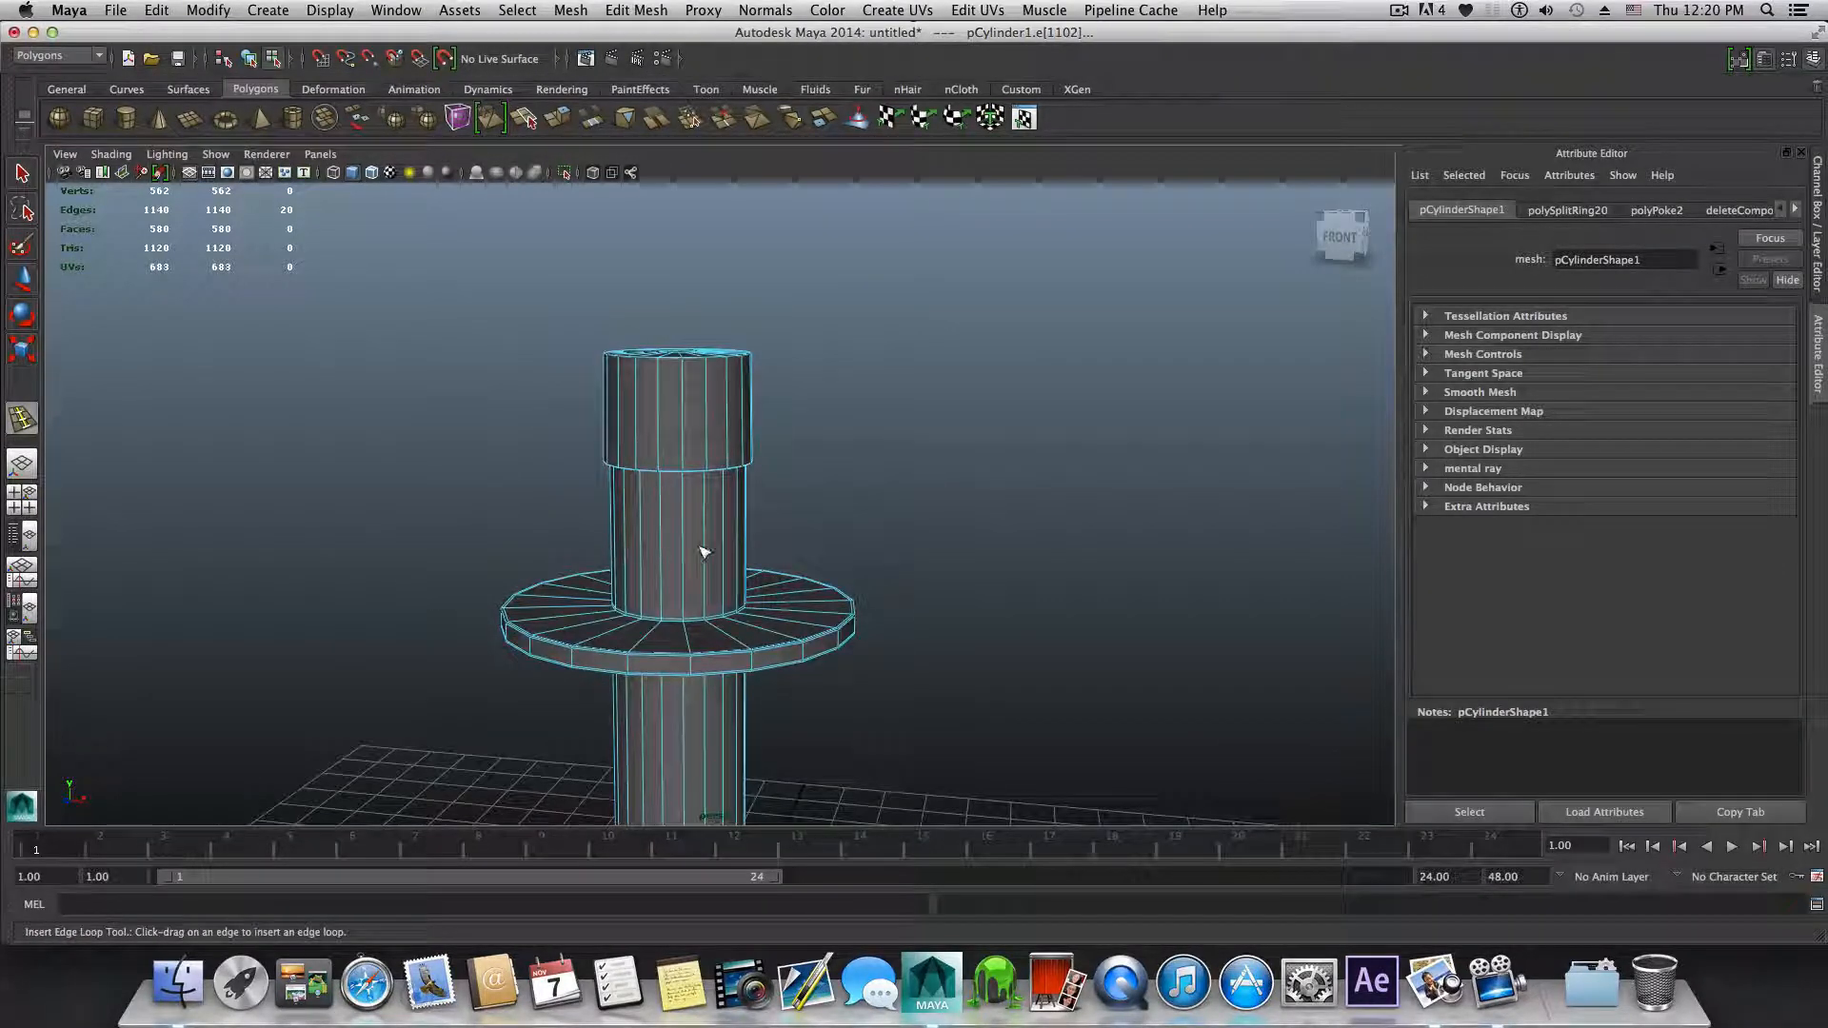
{"action": "key", "text": "F8"}
{"action": "left_click", "coordinate": [22, 174]}
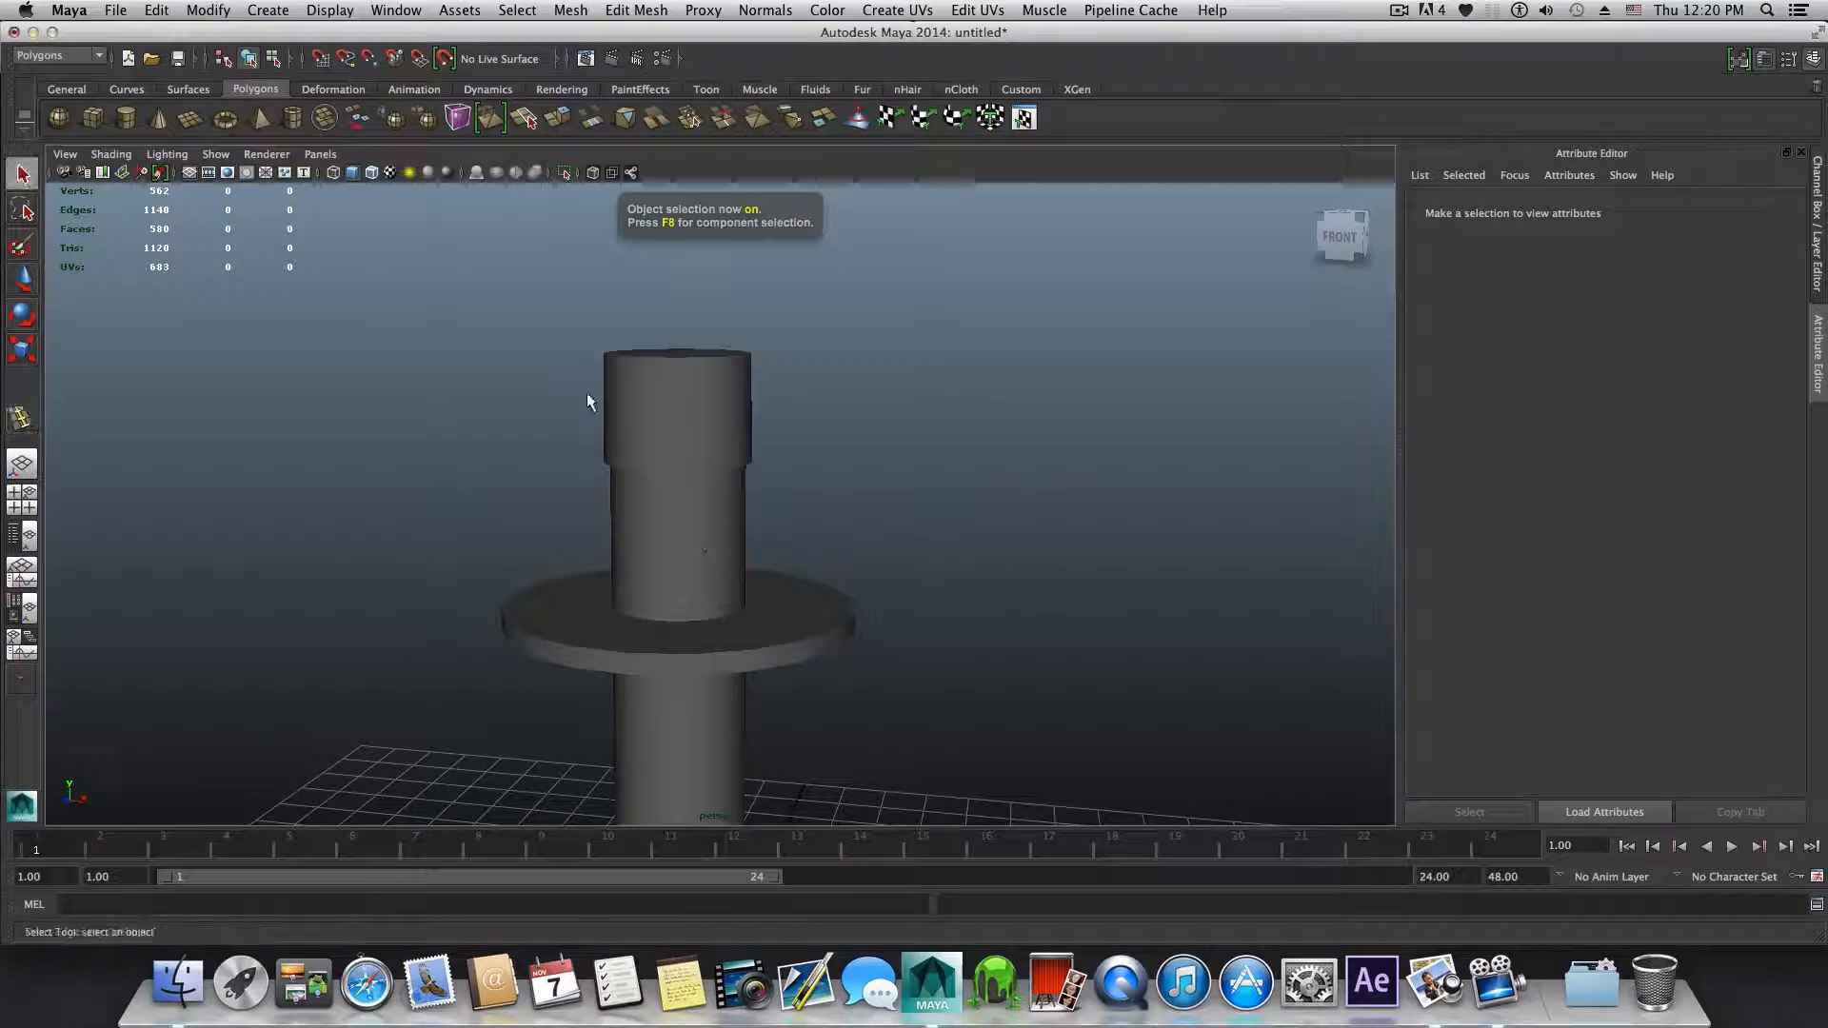
{"action": "left_click", "coordinate": [662, 440]}
{"action": "left_click_drag", "start_coordinate": [663, 440], "coordinate": [653, 526], "text": "alt"}
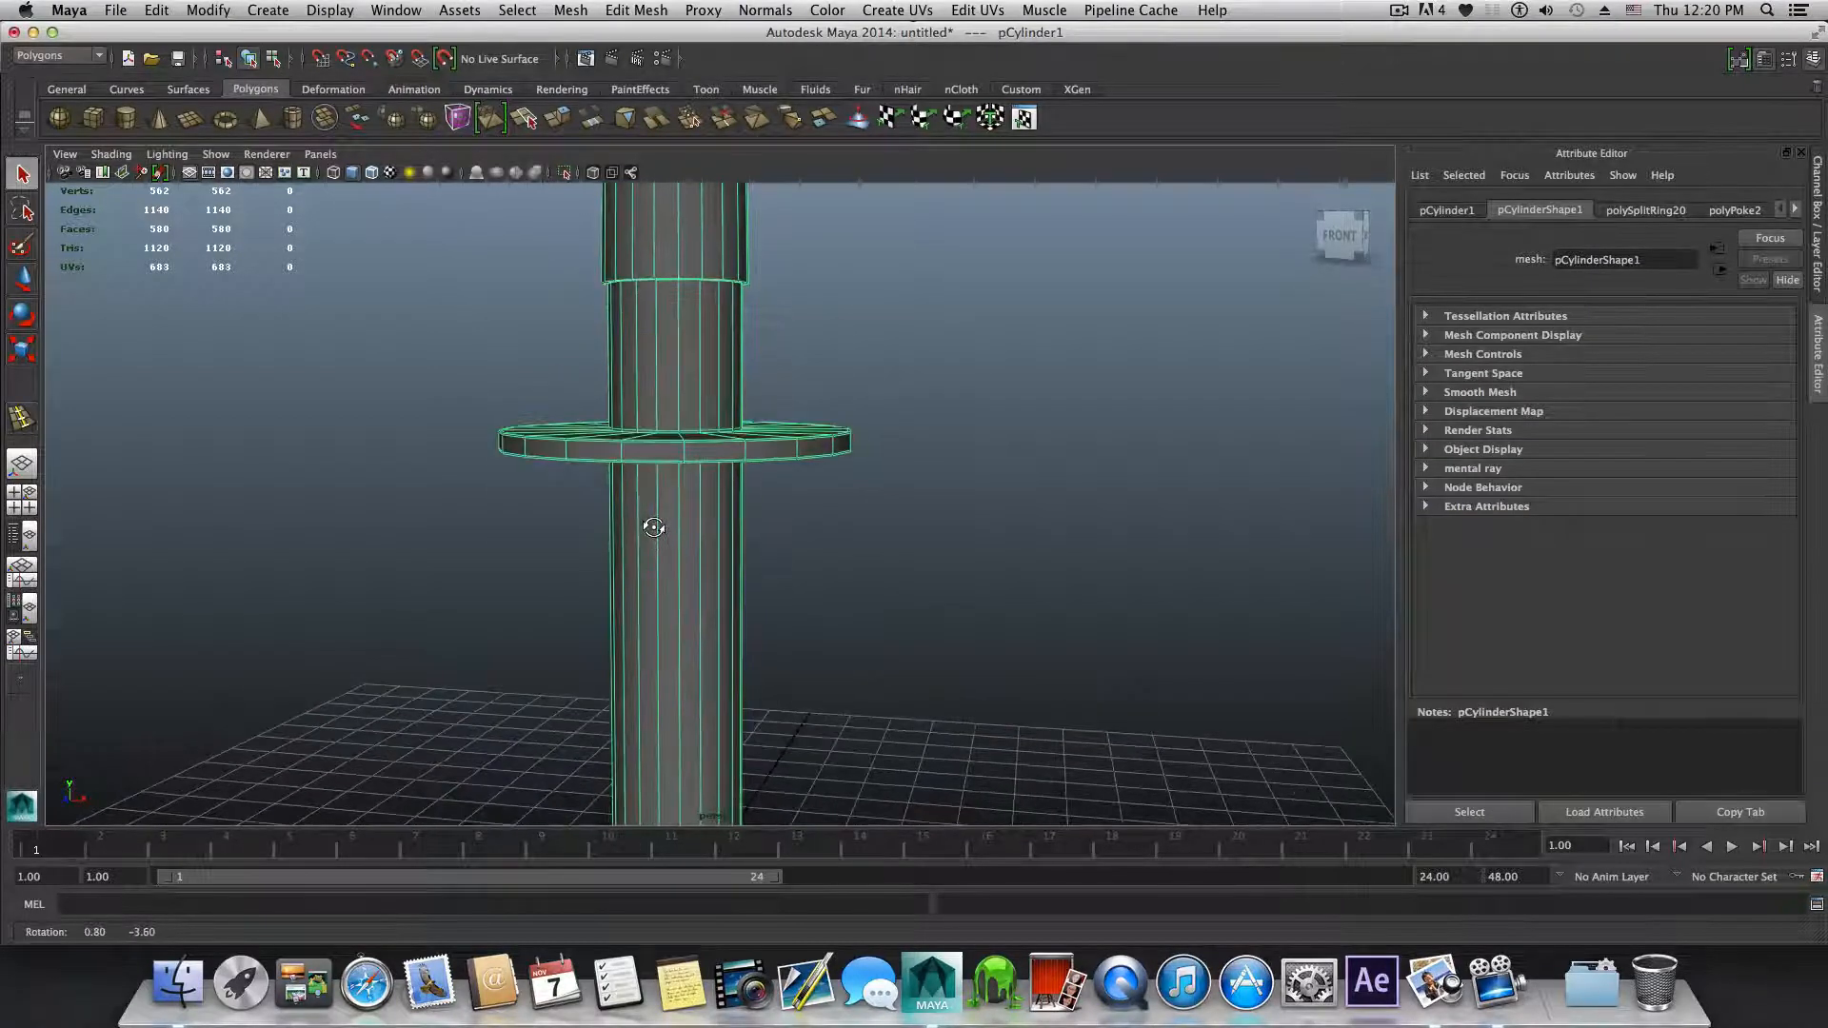
{"action": "key", "text": "3"}
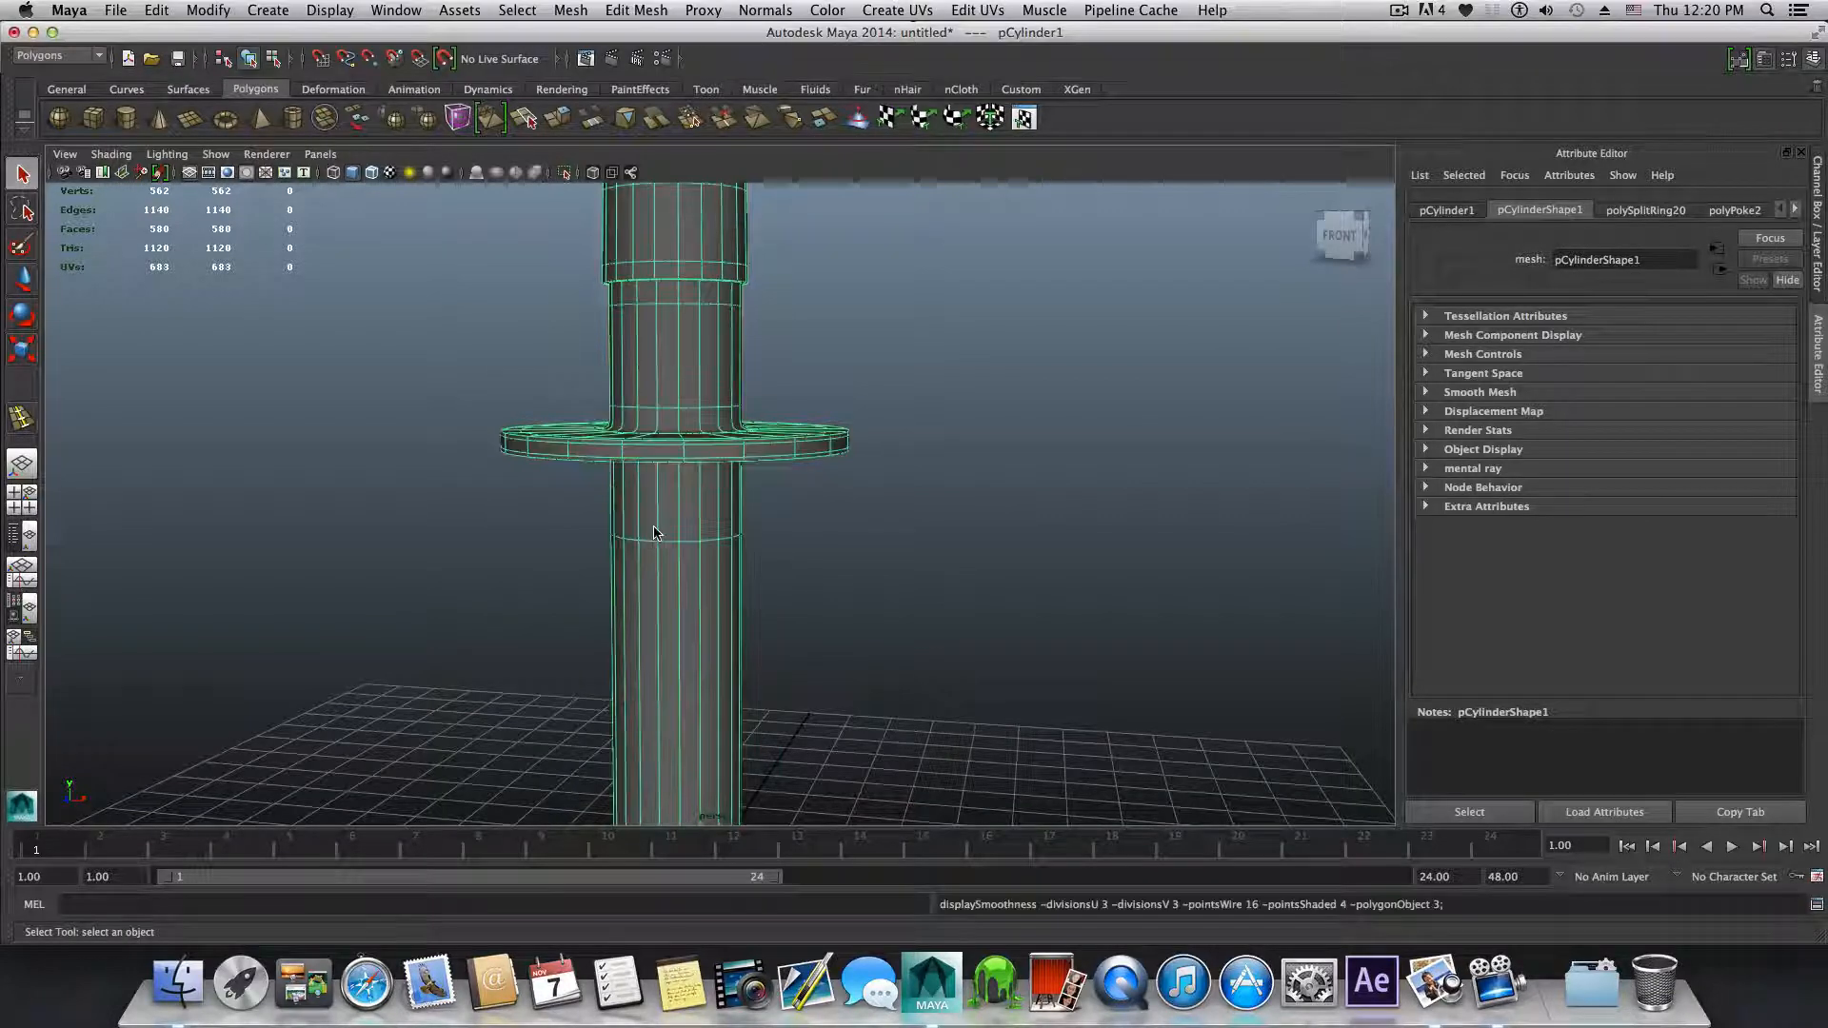
Step: Examine the smoothed top cap, the collar and both joints between the disc and the column
{"action": "left_click_drag", "start_coordinate": [653, 526], "coordinate": [655, 564], "text": "alt"}
{"action": "right_click_drag", "start_coordinate": [655, 563], "coordinate": [1005, 646], "text": "alt"}
{"action": "middle_click_drag", "start_coordinate": [926, 569], "coordinate": [916, 687], "text": "alt"}
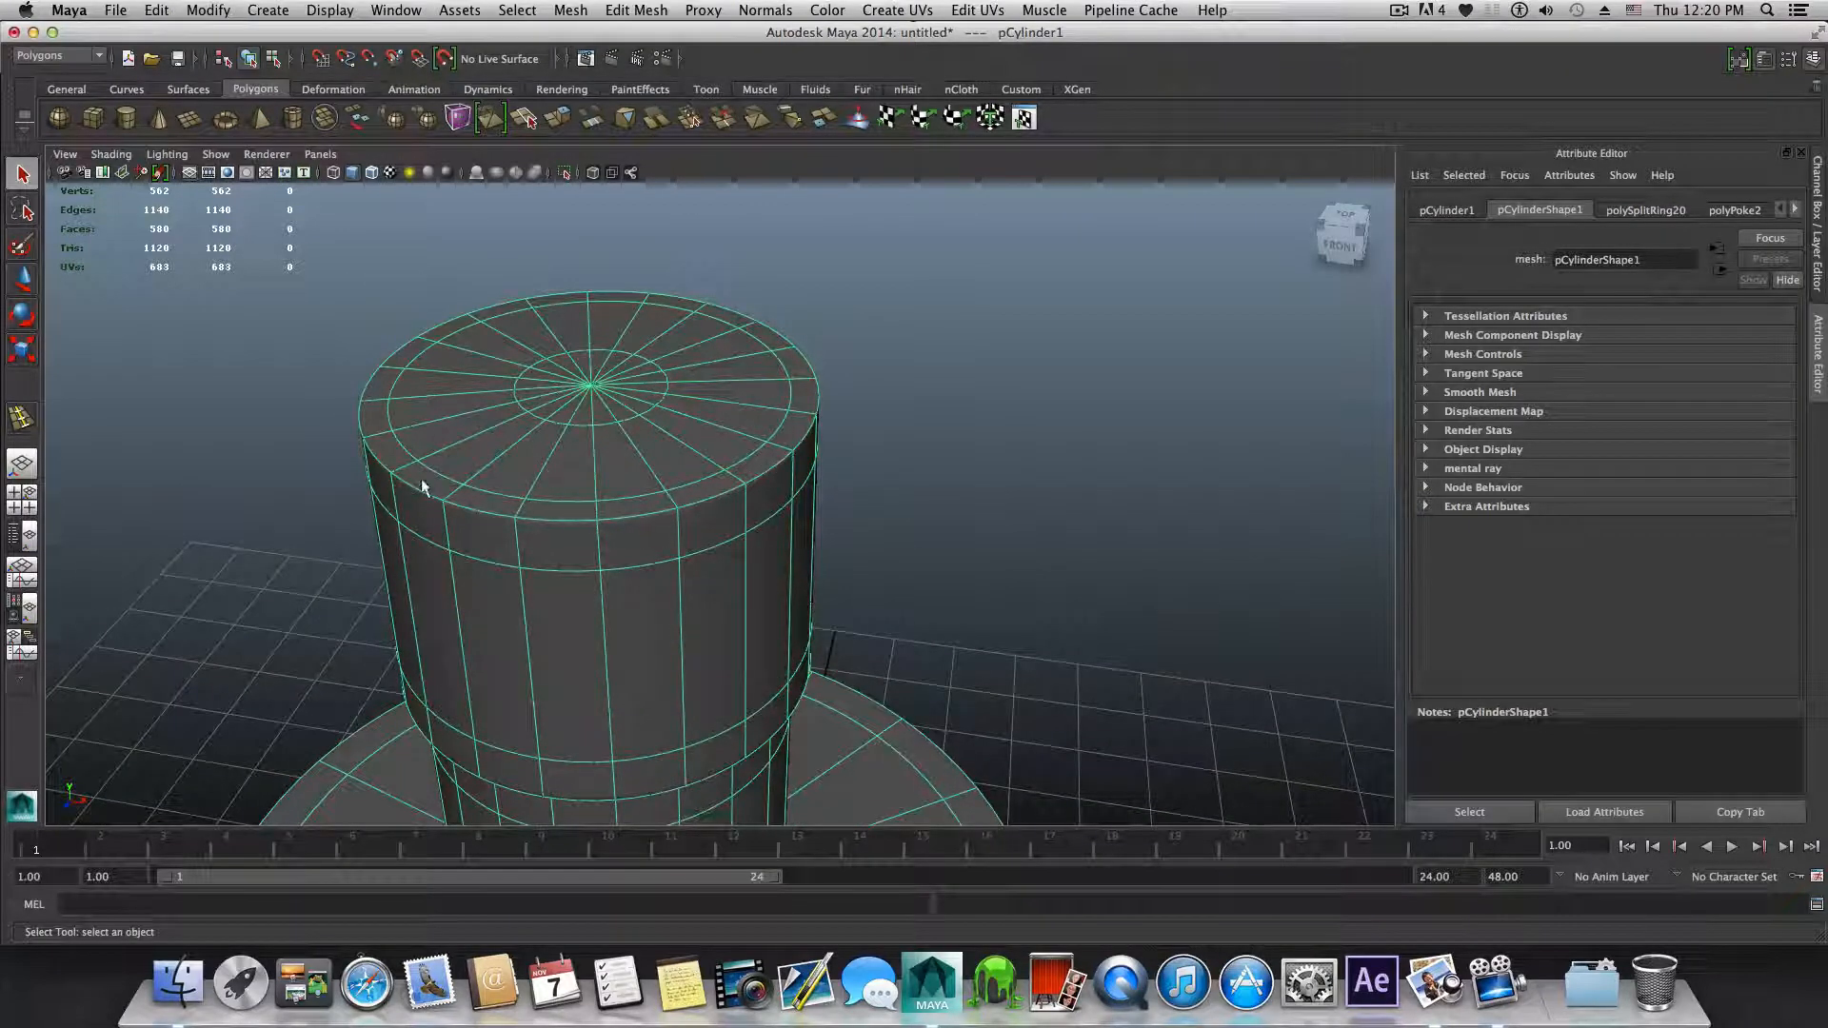
{"action": "left_click_drag", "start_coordinate": [516, 539], "coordinate": [498, 490], "text": "alt"}
{"action": "middle_click_drag", "start_coordinate": [496, 490], "coordinate": [592, 452], "text": "alt"}
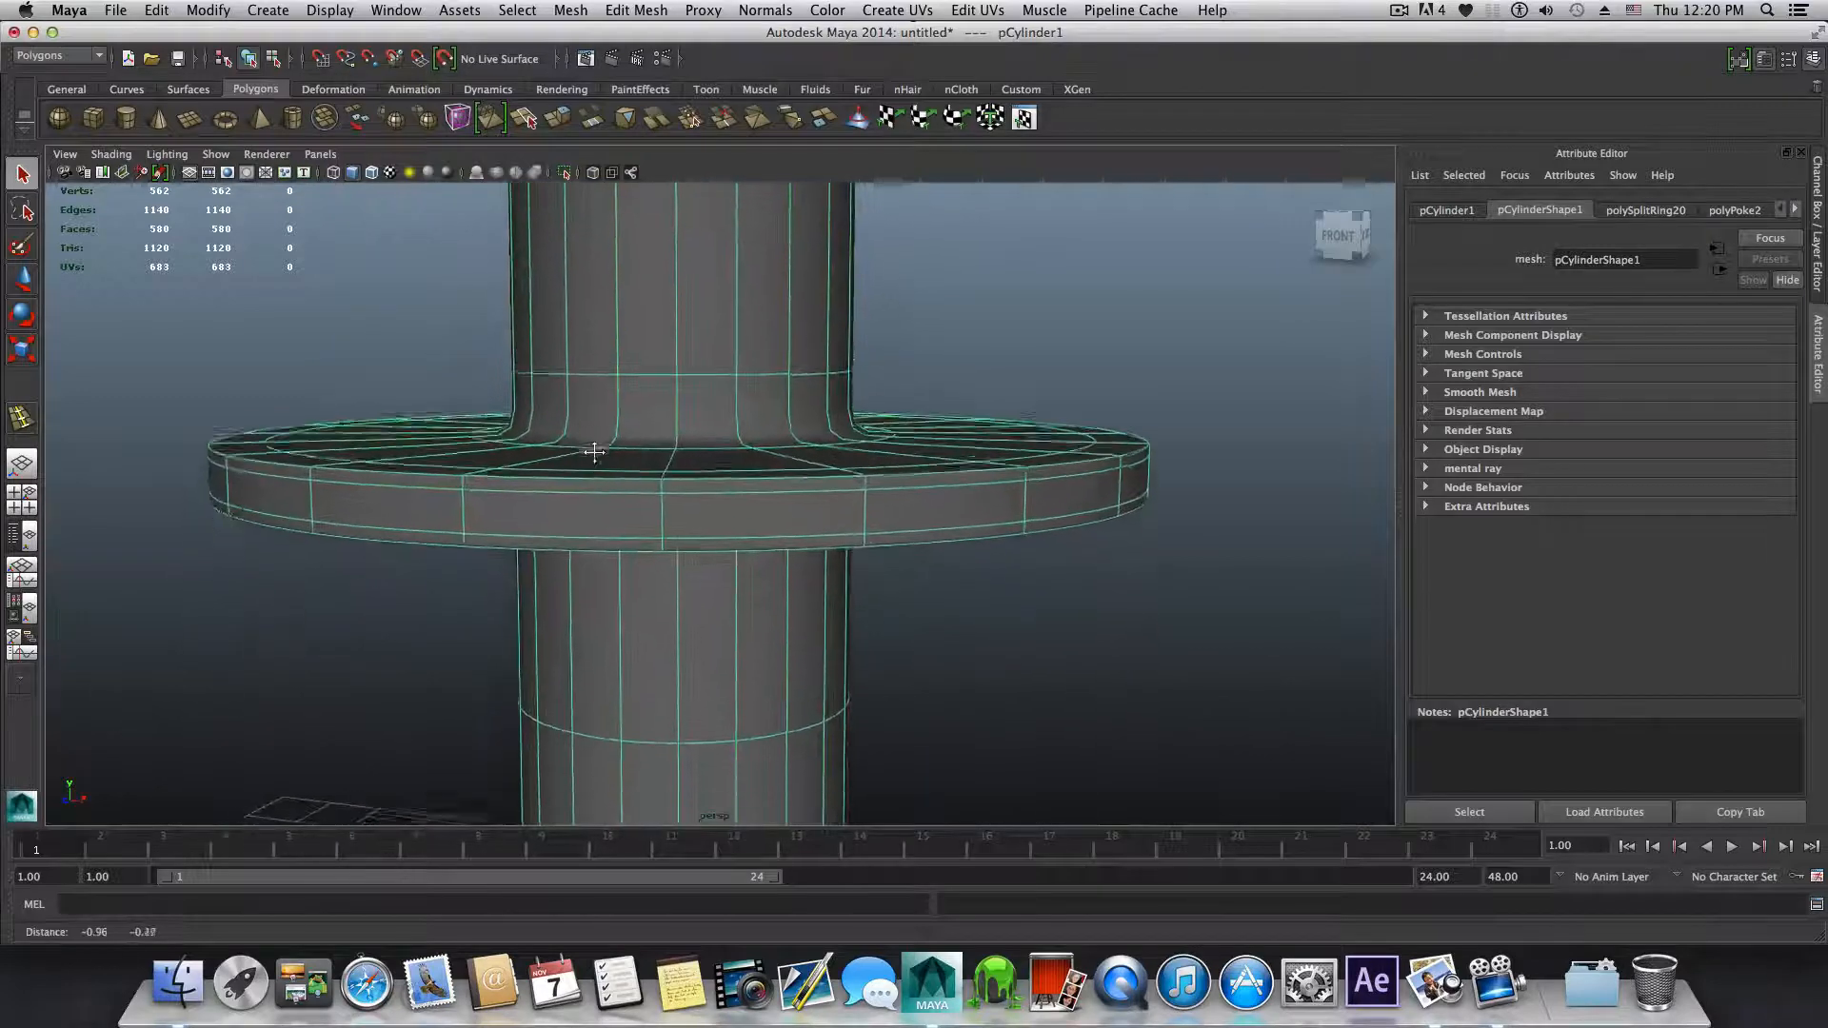
{"action": "left_click_drag", "start_coordinate": [592, 452], "coordinate": [575, 519], "text": "alt"}
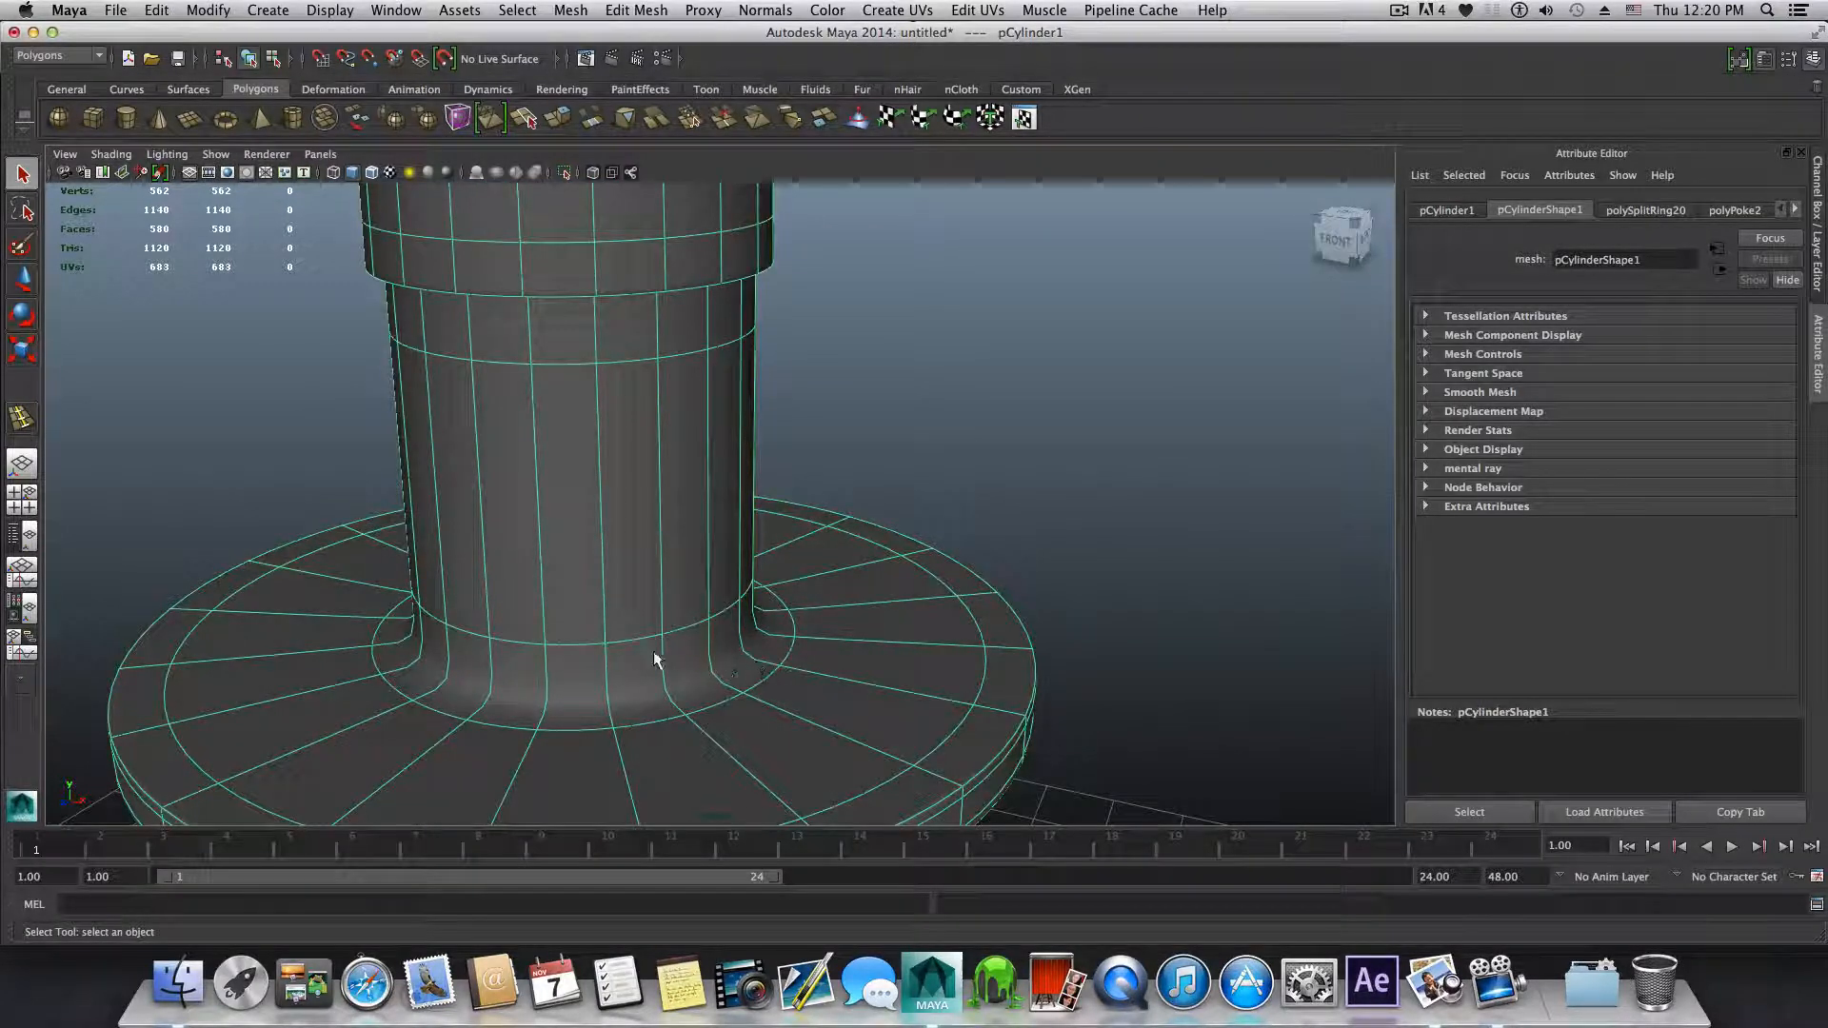
{"action": "left_click_drag", "start_coordinate": [689, 666], "coordinate": [706, 504], "text": "alt"}
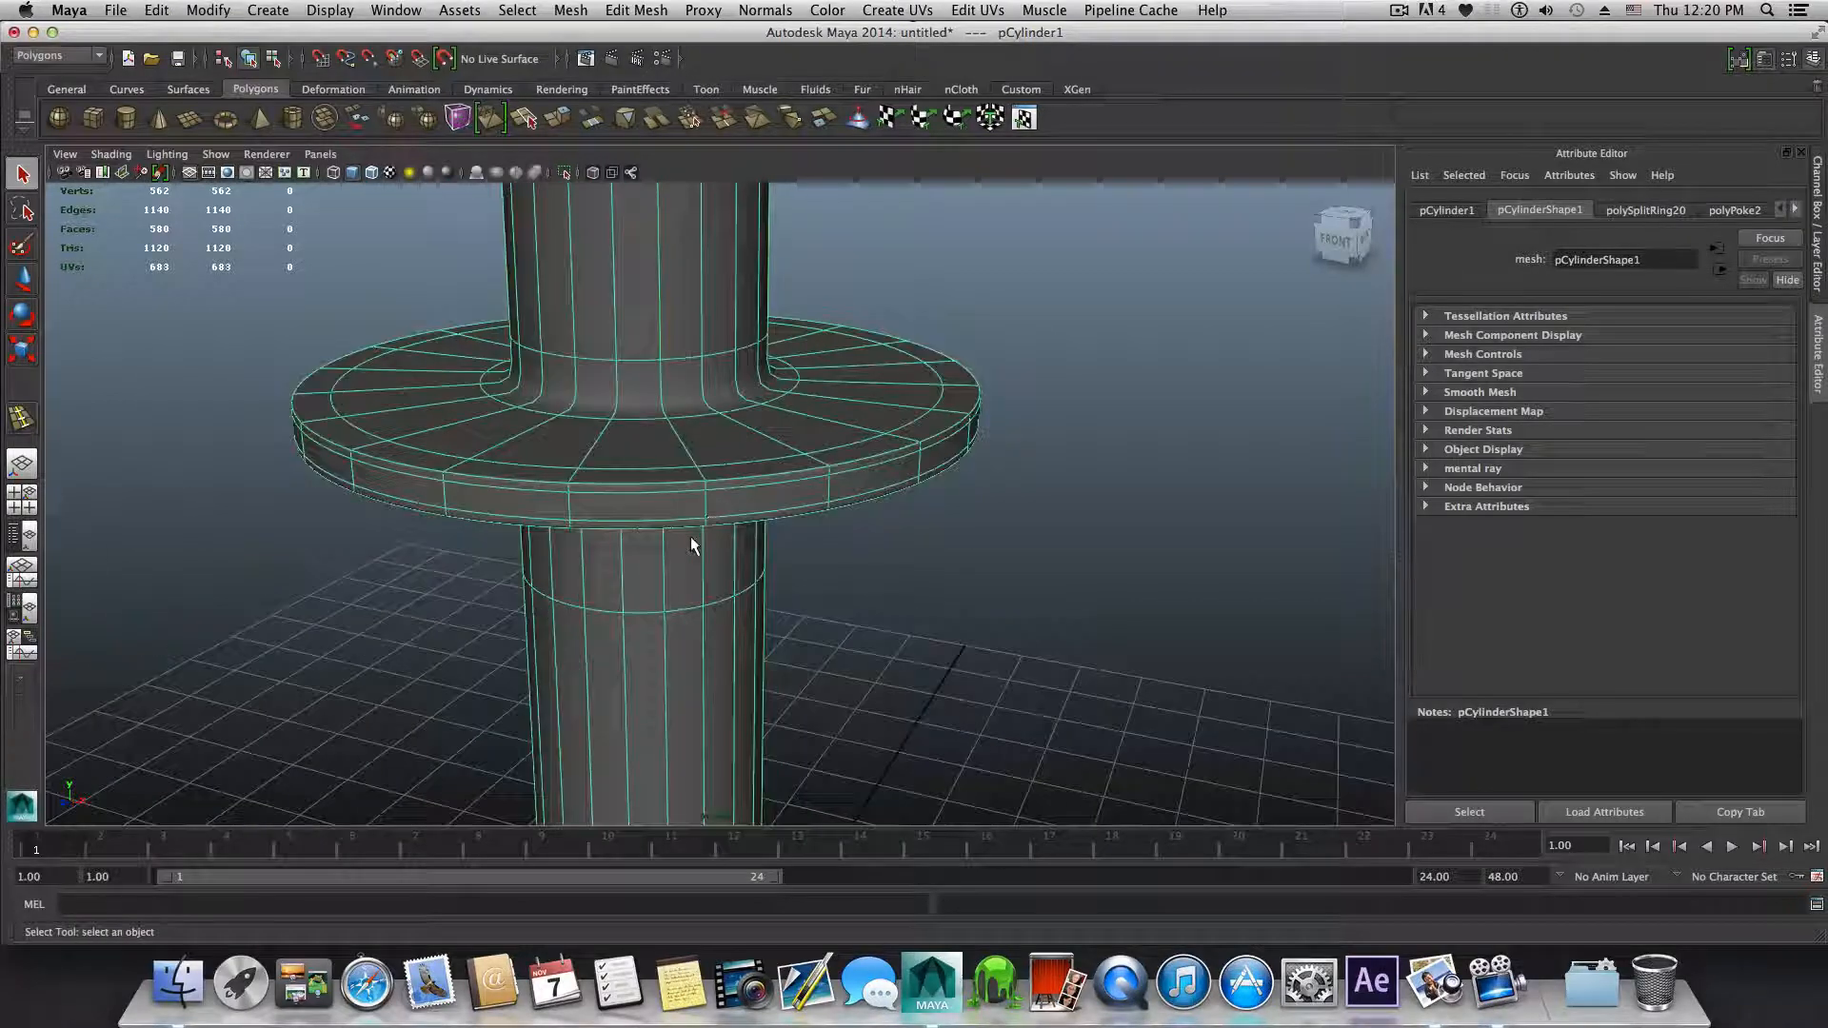
{"action": "left_click_drag", "start_coordinate": [498, 497], "coordinate": [507, 462], "text": "alt"}
{"action": "scroll", "coordinate": [729, 541], "scroll_direction": "down", "scroll_amount": 8}
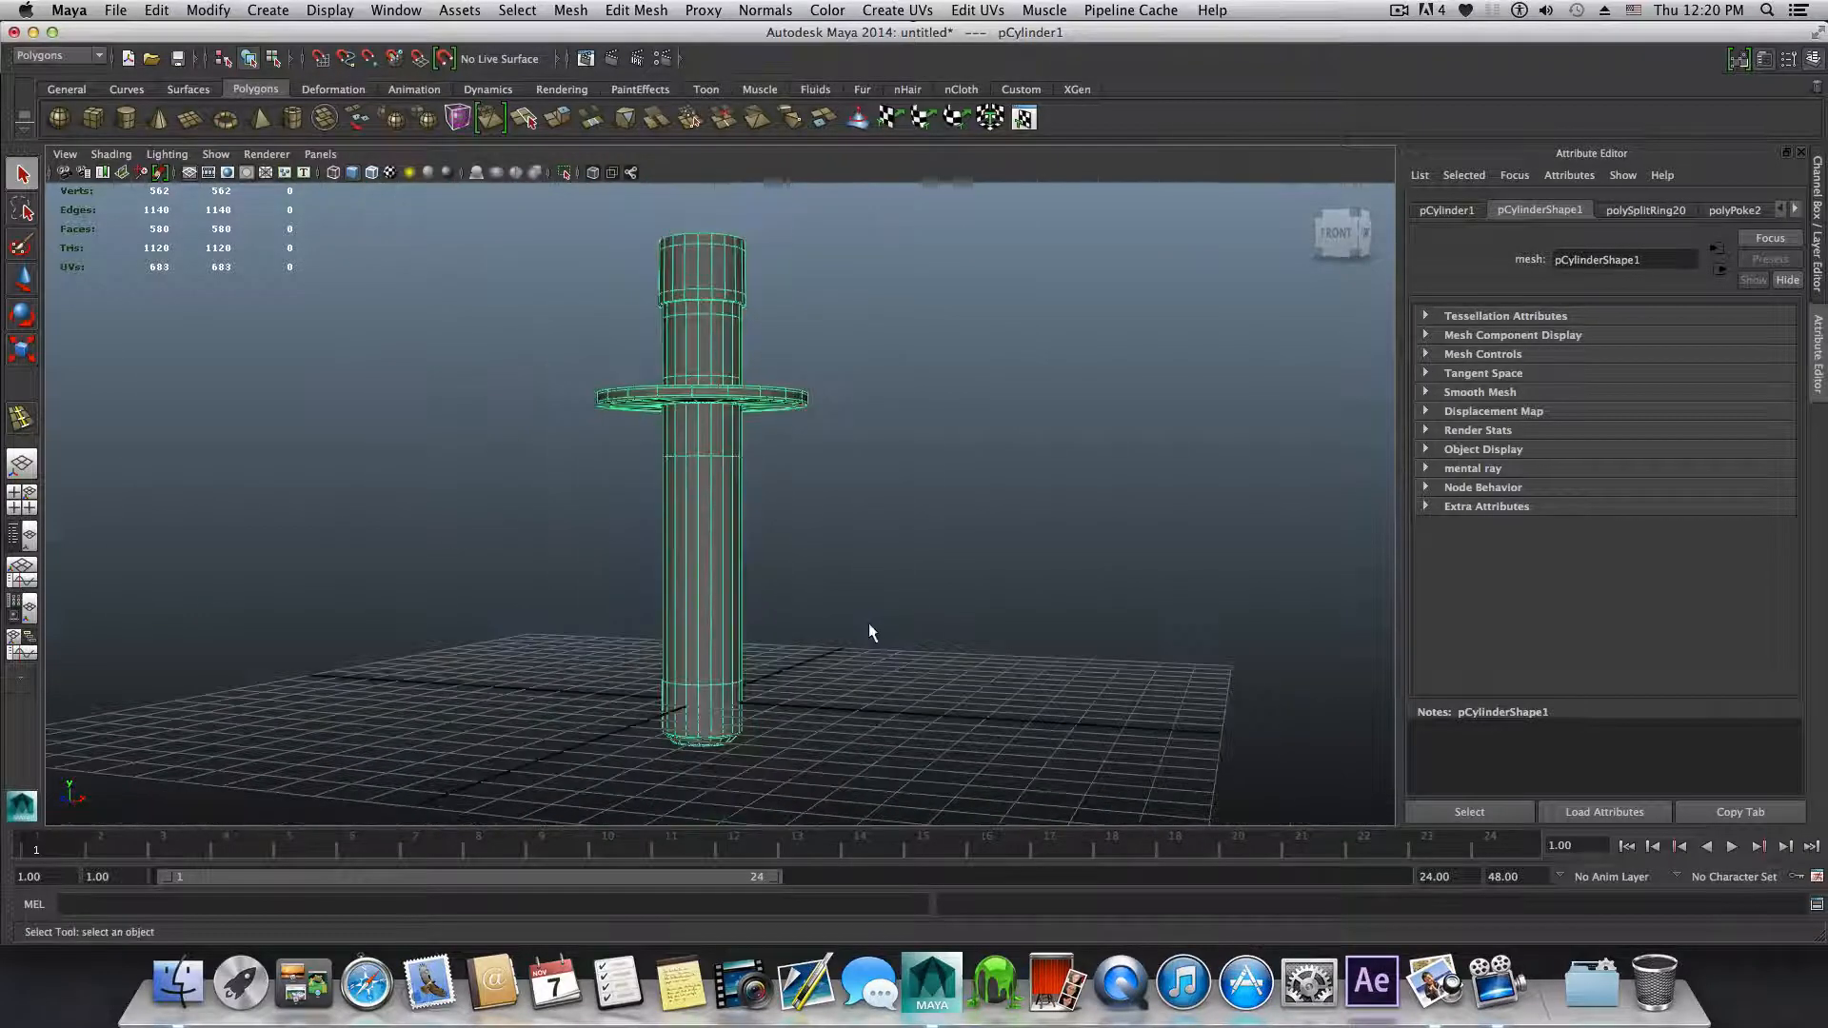
Step: Examine the smoothed taper and cap at the bottom end of the column
{"action": "left_click_drag", "start_coordinate": [858, 624], "coordinate": [862, 587], "text": "alt"}
{"action": "right_click_drag", "start_coordinate": [863, 587], "coordinate": [1053, 685], "text": "alt"}
{"action": "middle_click_drag", "start_coordinate": [952, 687], "coordinate": [908, 450], "text": "alt"}
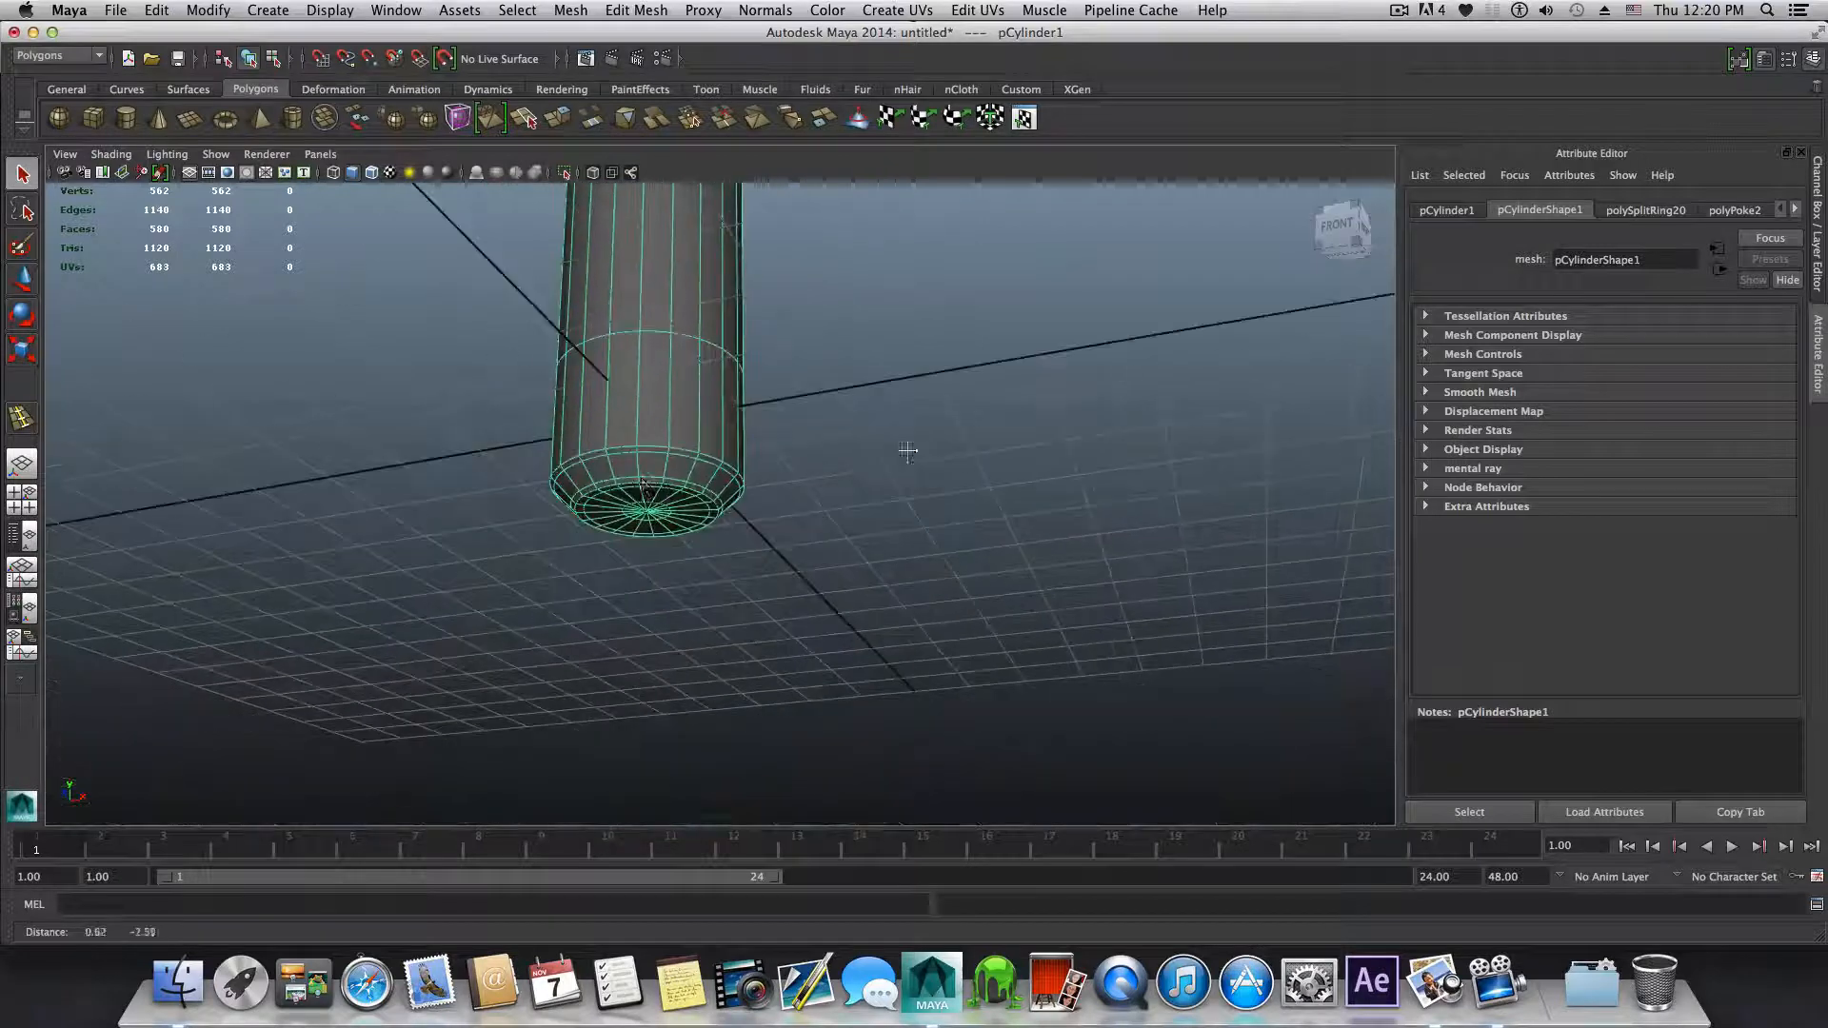
{"action": "scroll", "coordinate": [804, 530], "scroll_direction": "up", "scroll_amount": 5}
{"action": "middle_click_drag", "start_coordinate": [705, 505], "coordinate": [755, 545], "text": "alt"}
{"action": "left_click_drag", "start_coordinate": [755, 543], "coordinate": [753, 559], "text": "alt"}
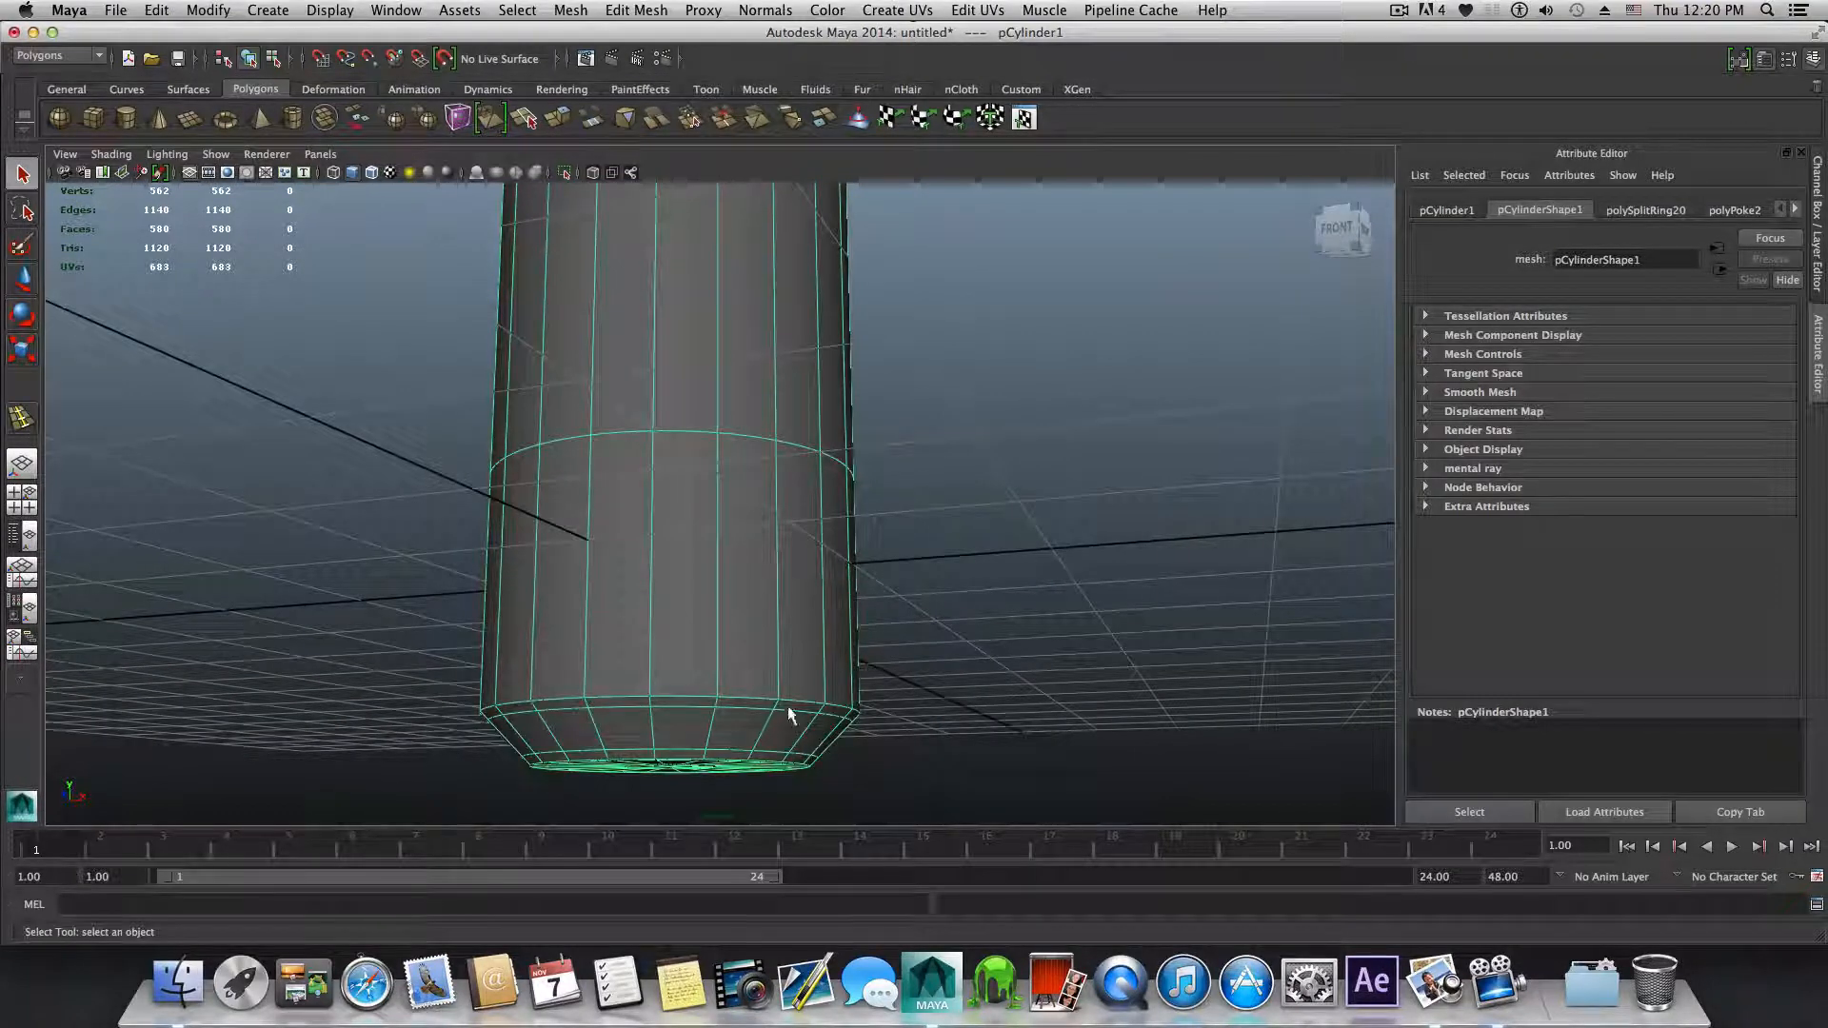
{"action": "left_click_drag", "start_coordinate": [796, 663], "coordinate": [800, 694], "text": "alt"}
Step: Shift the Maya window to uncover the reference image windows and inspect the smoothed joint above the disc
{"action": "right_click_drag", "start_coordinate": [856, 562], "coordinate": [697, 571], "text": "alt"}
{"action": "middle_click_drag", "start_coordinate": [697, 585], "coordinate": [663, 762], "text": "alt"}
{"action": "middle_click_drag", "start_coordinate": [678, 457], "coordinate": [611, 699], "text": "alt"}
{"action": "left_click_drag", "start_coordinate": [612, 647], "coordinate": [581, 695], "text": "alt"}
{"action": "left_click_drag", "start_coordinate": [737, 40], "coordinate": [776, 78]}
{"action": "middle_click_drag", "start_coordinate": [816, 475], "coordinate": [825, 331], "text": "alt"}
{"action": "right_click_drag", "start_coordinate": [746, 543], "coordinate": [917, 587], "text": "alt"}
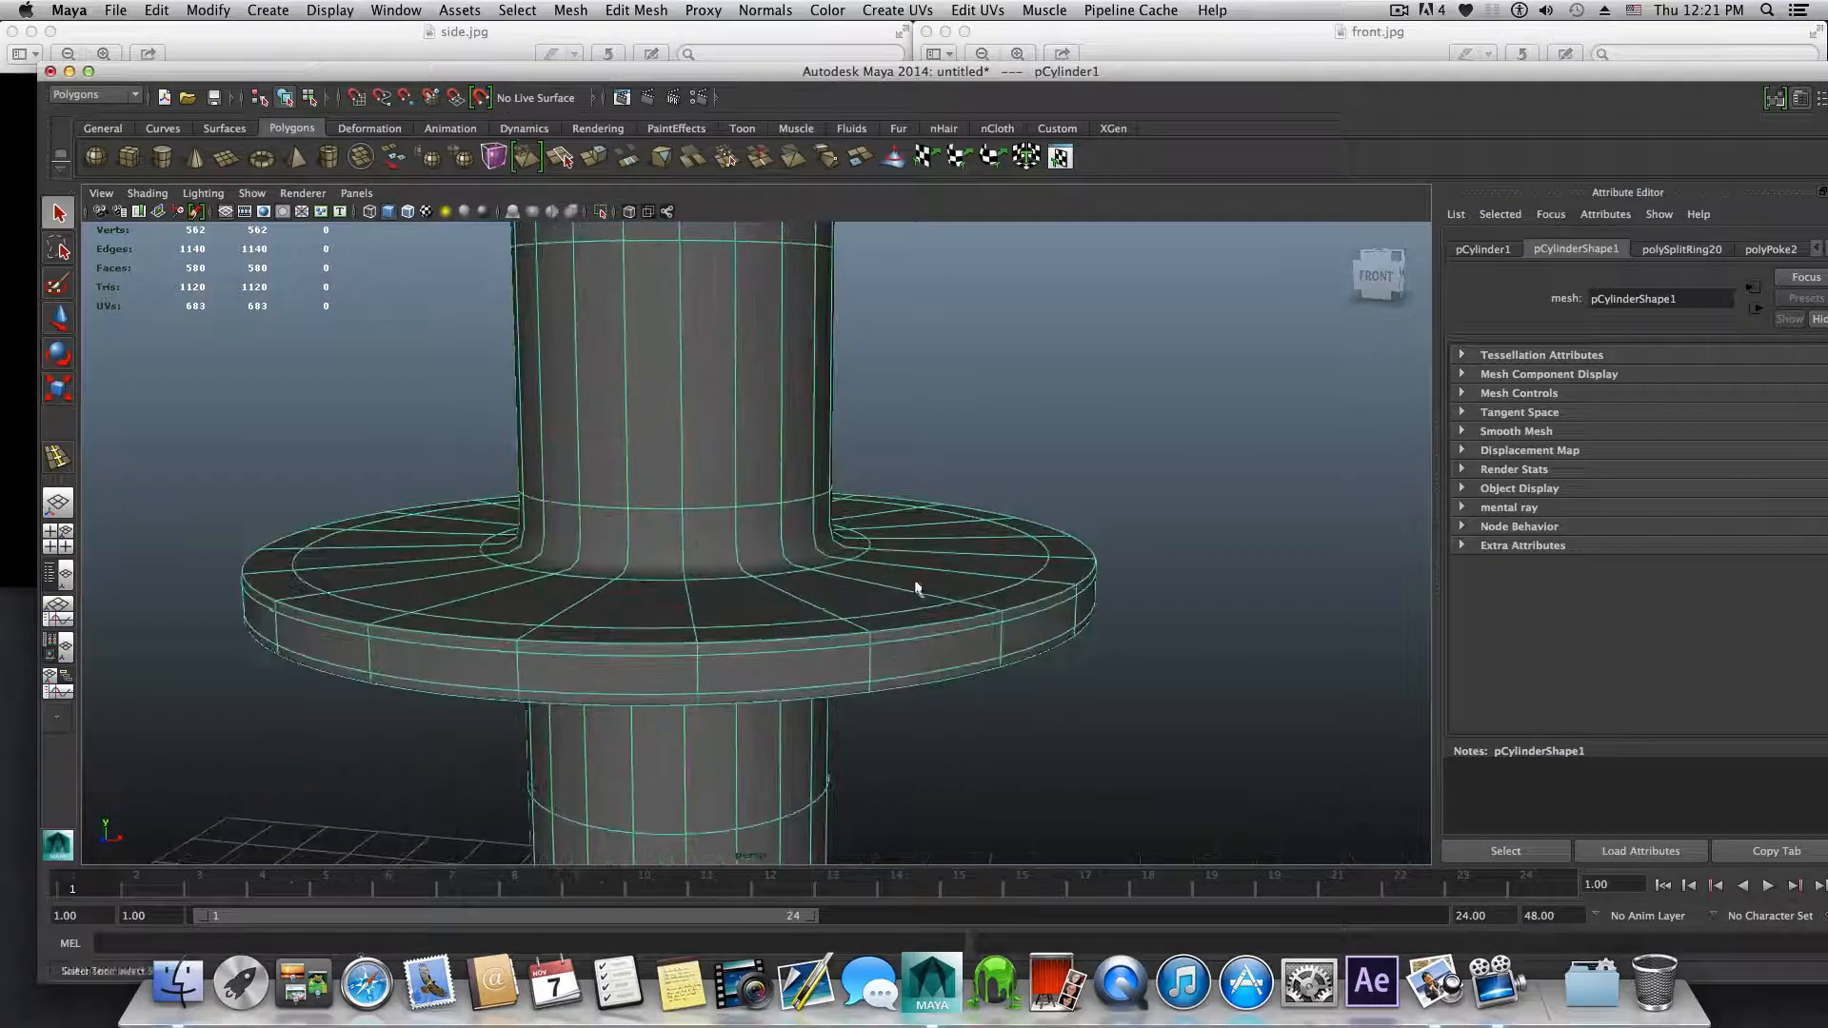
{"action": "middle_click_drag", "start_coordinate": [840, 577], "coordinate": [840, 577], "text": "alt"}
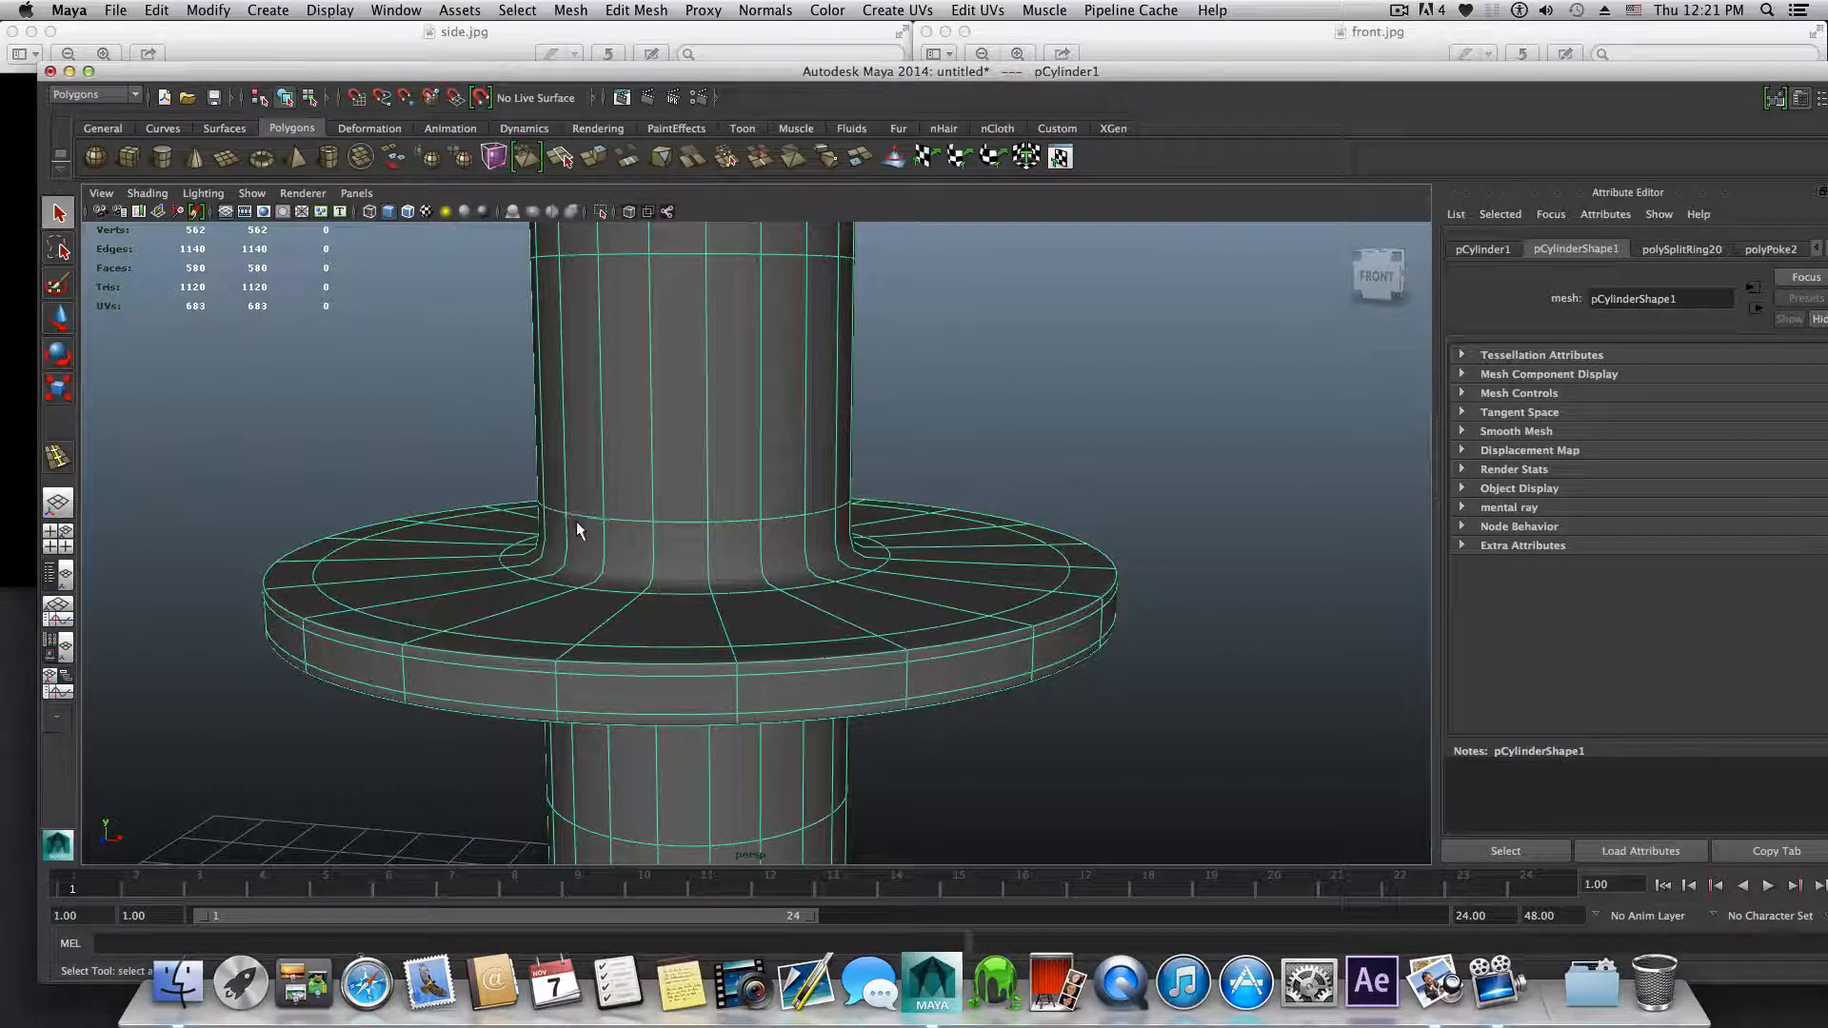
Step: Turn off smooth preview, delete the supporting edge loop at the column's joint above the disc, and display the mesh smoothed again
{"action": "key", "text": "1"}
{"action": "right_click", "coordinate": [675, 539]}
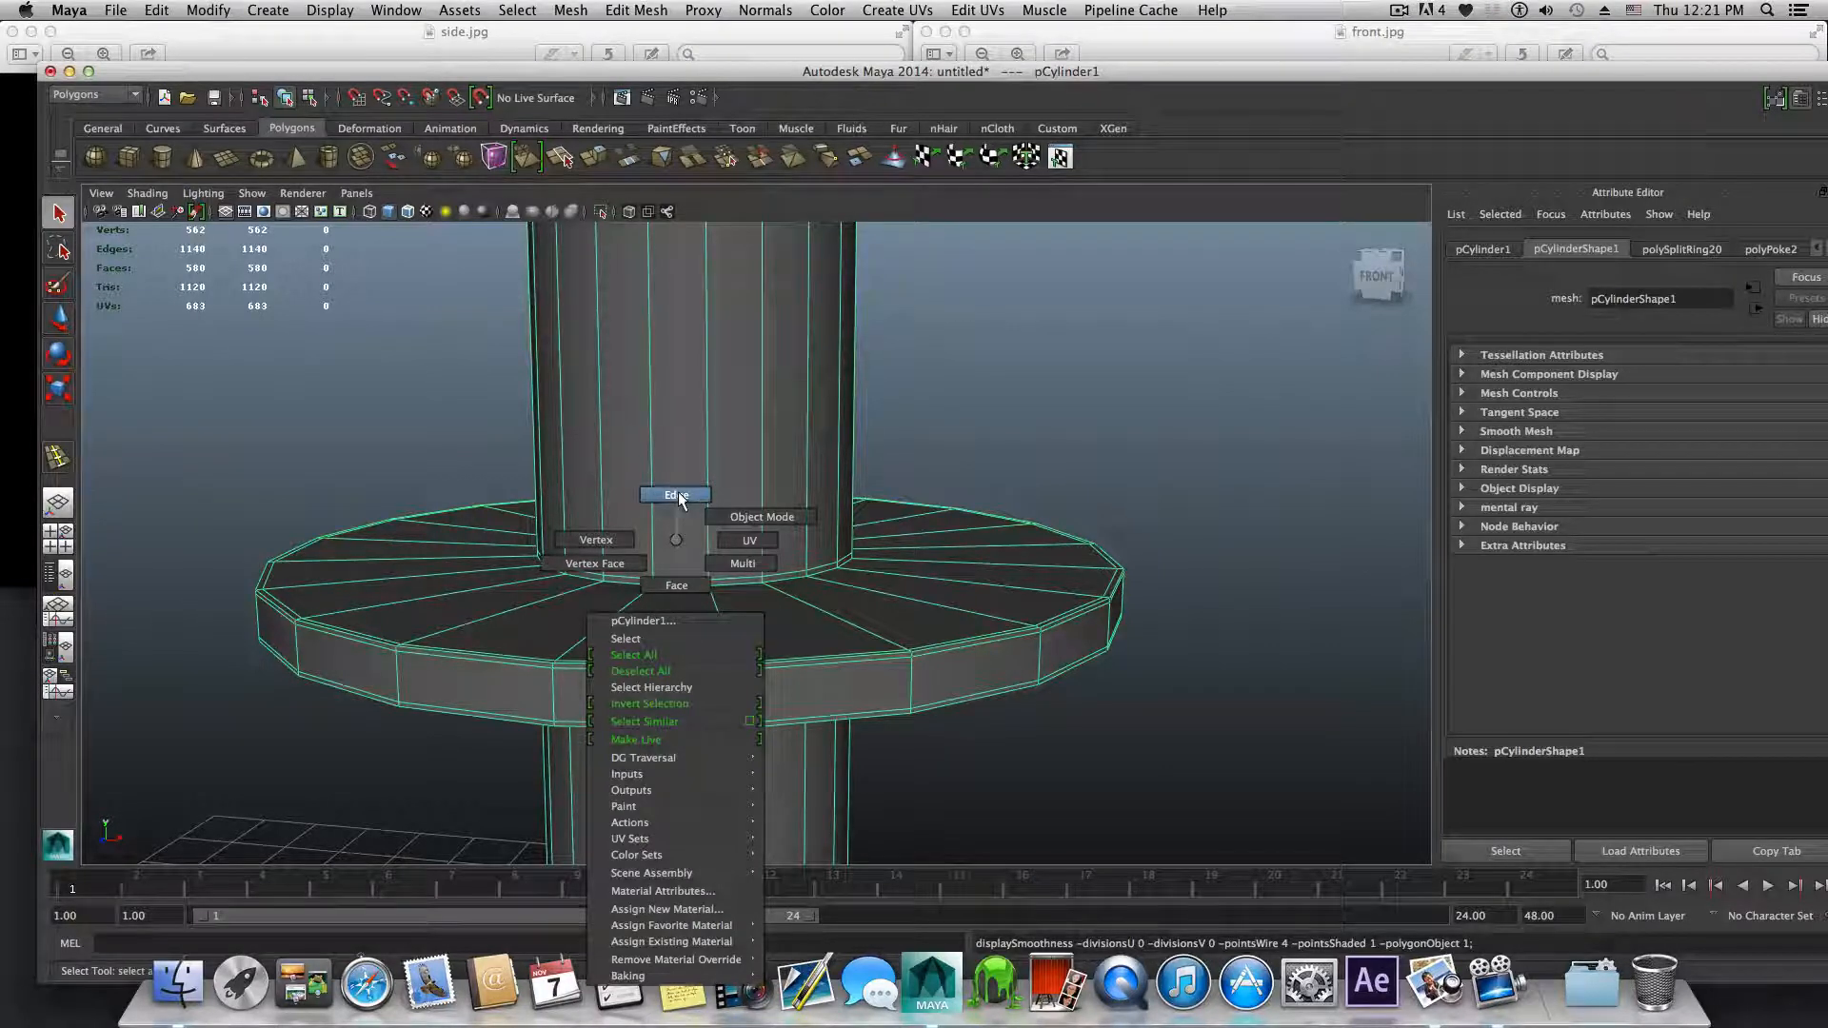
{"action": "left_click", "coordinate": [677, 495]}
{"action": "double_click", "coordinate": [678, 578]}
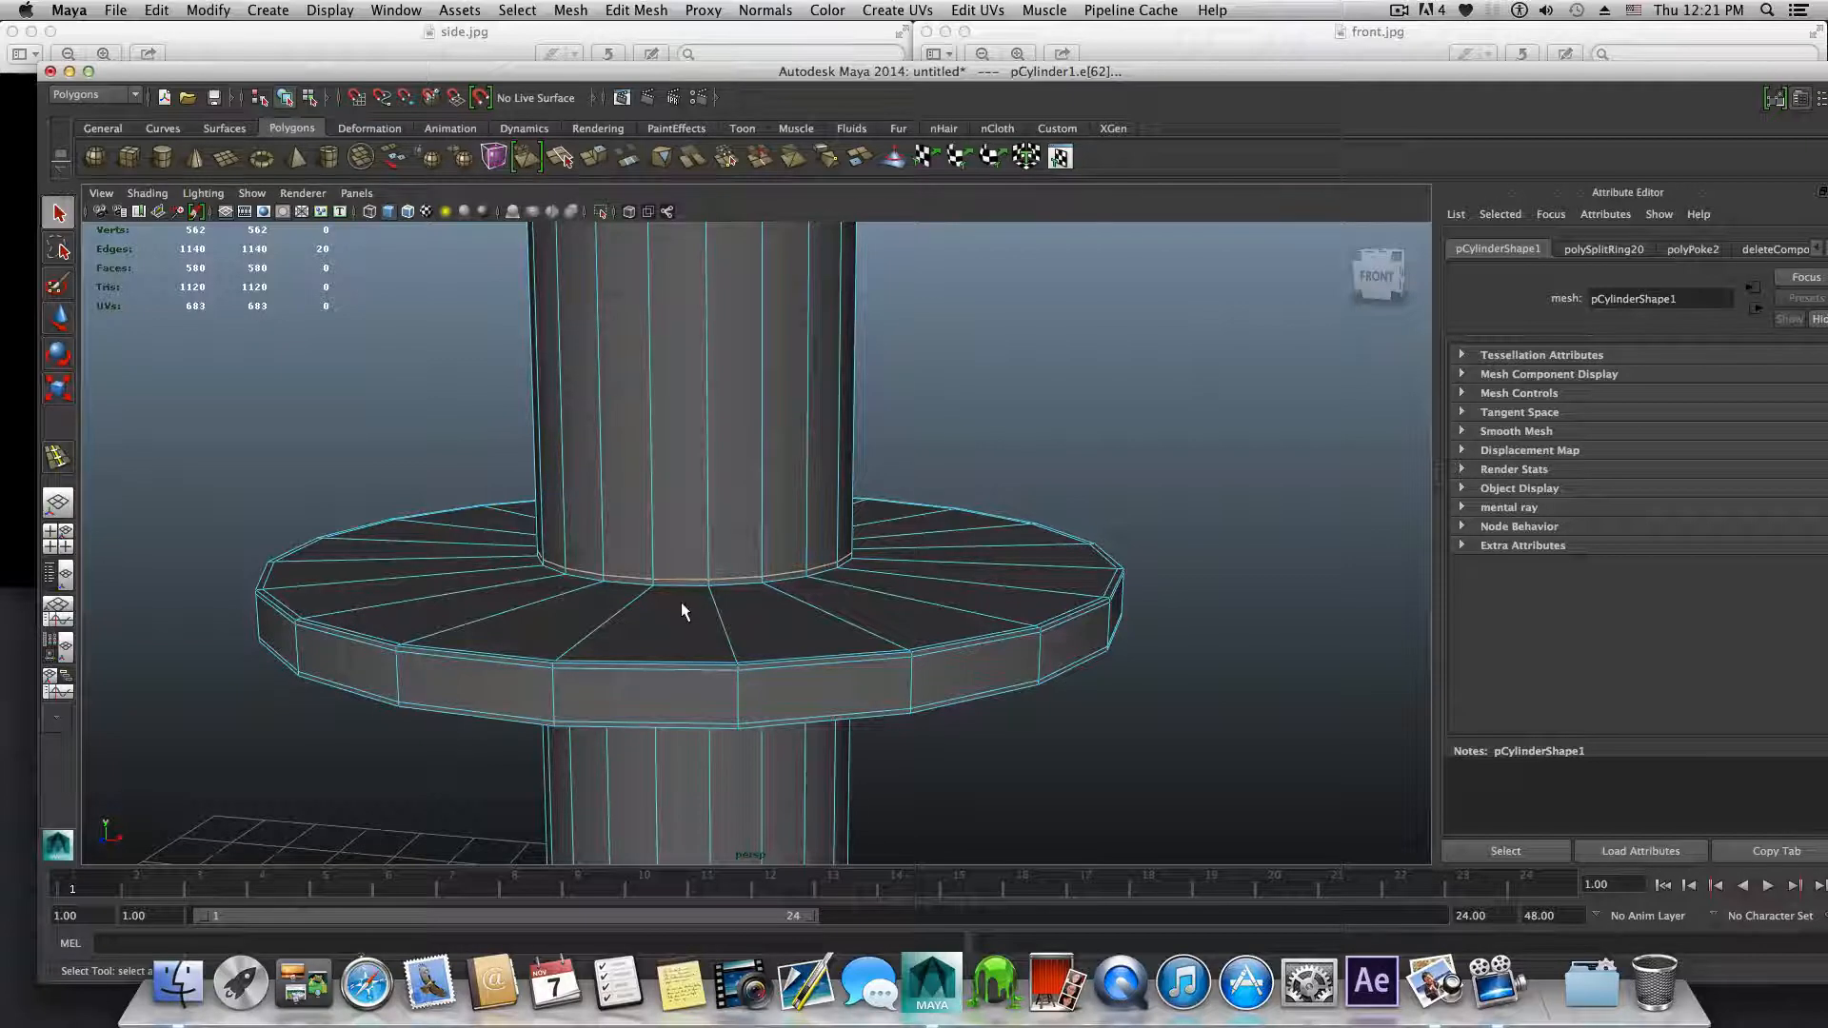
{"action": "left_click_drag", "start_coordinate": [682, 602], "coordinate": [748, 617], "text": "alt"}
{"action": "middle_click_drag", "start_coordinate": [1036, 645], "coordinate": [867, 618], "text": "alt"}
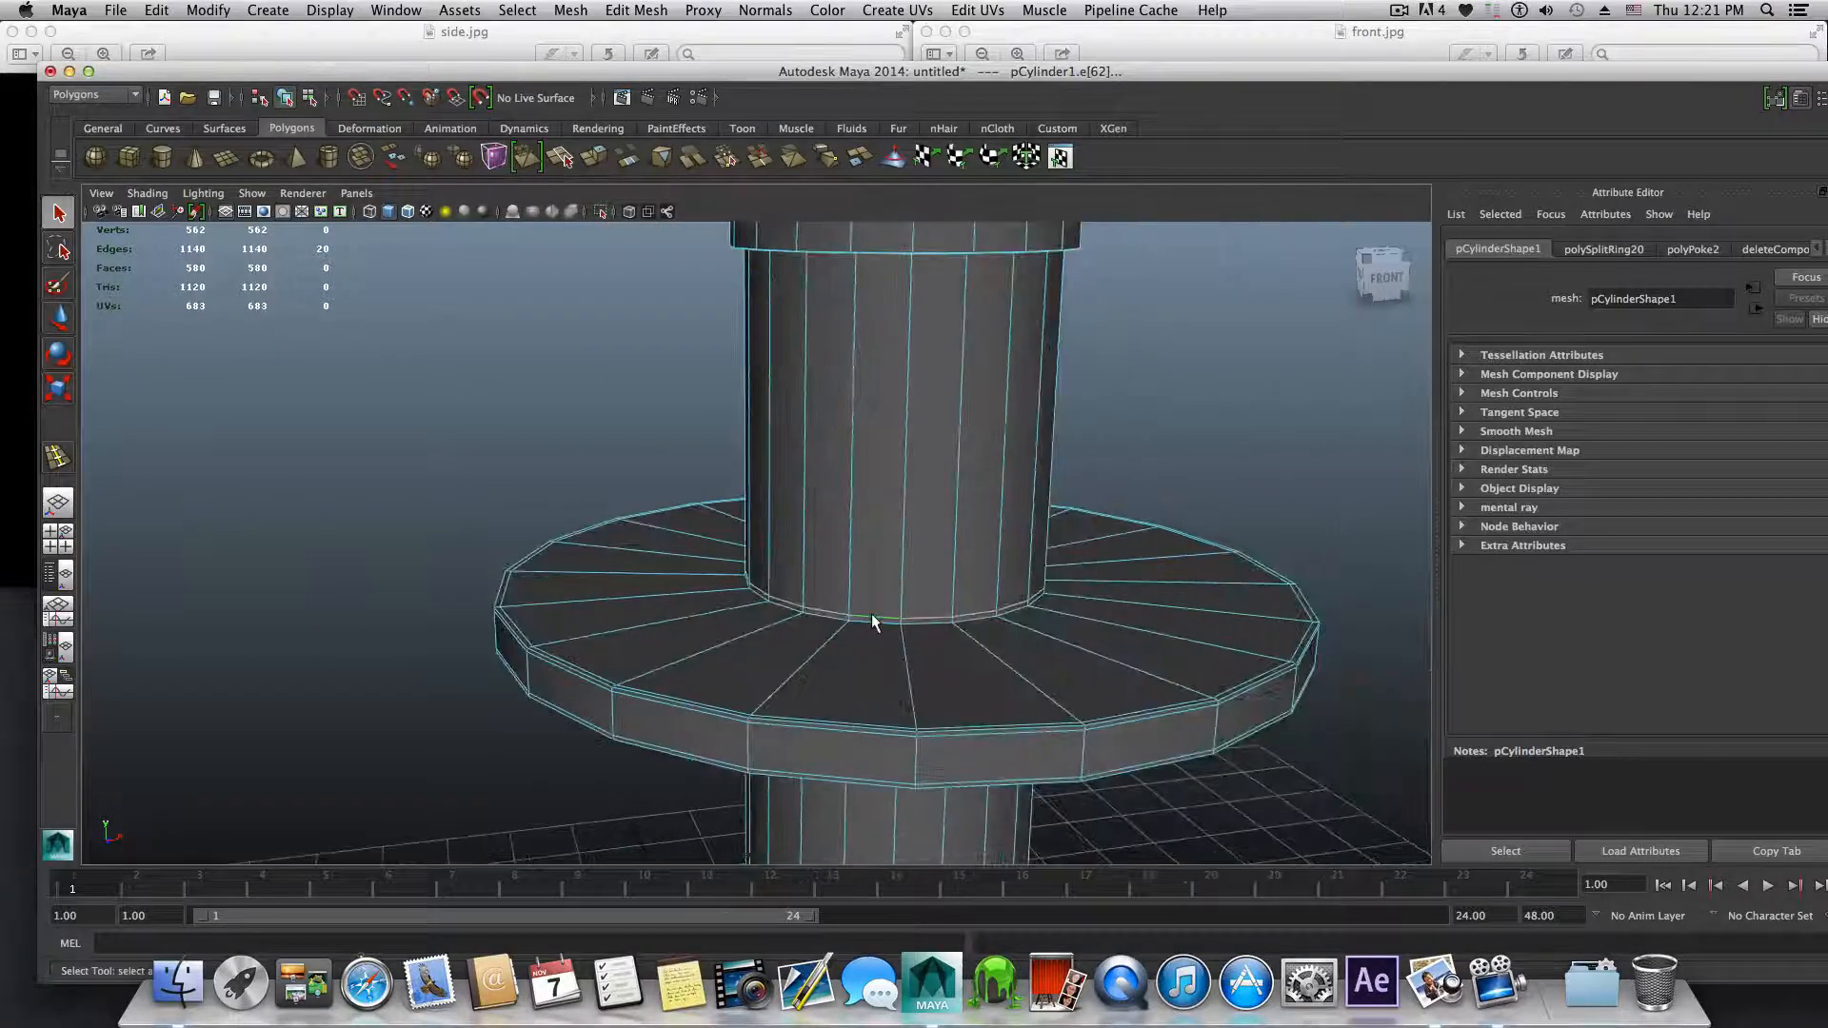
{"action": "right_click", "coordinate": [872, 619], "text": "shift"}
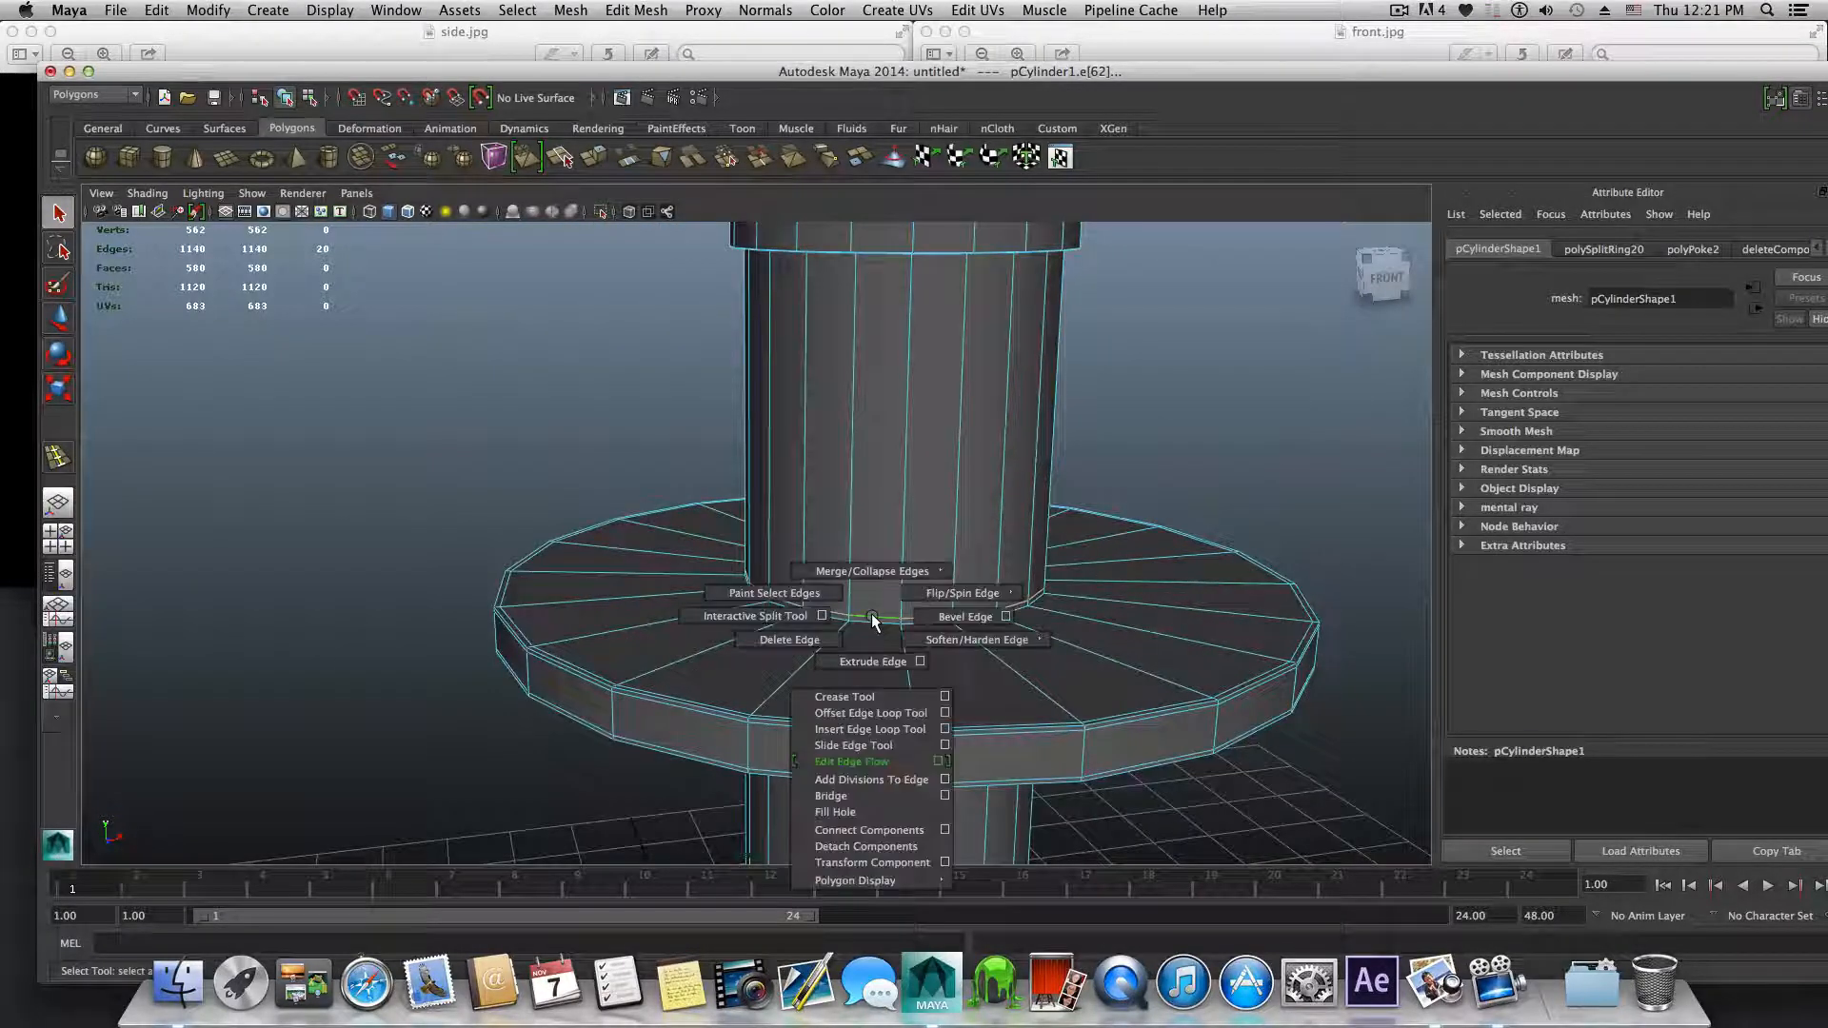
{"action": "left_click", "coordinate": [821, 636]}
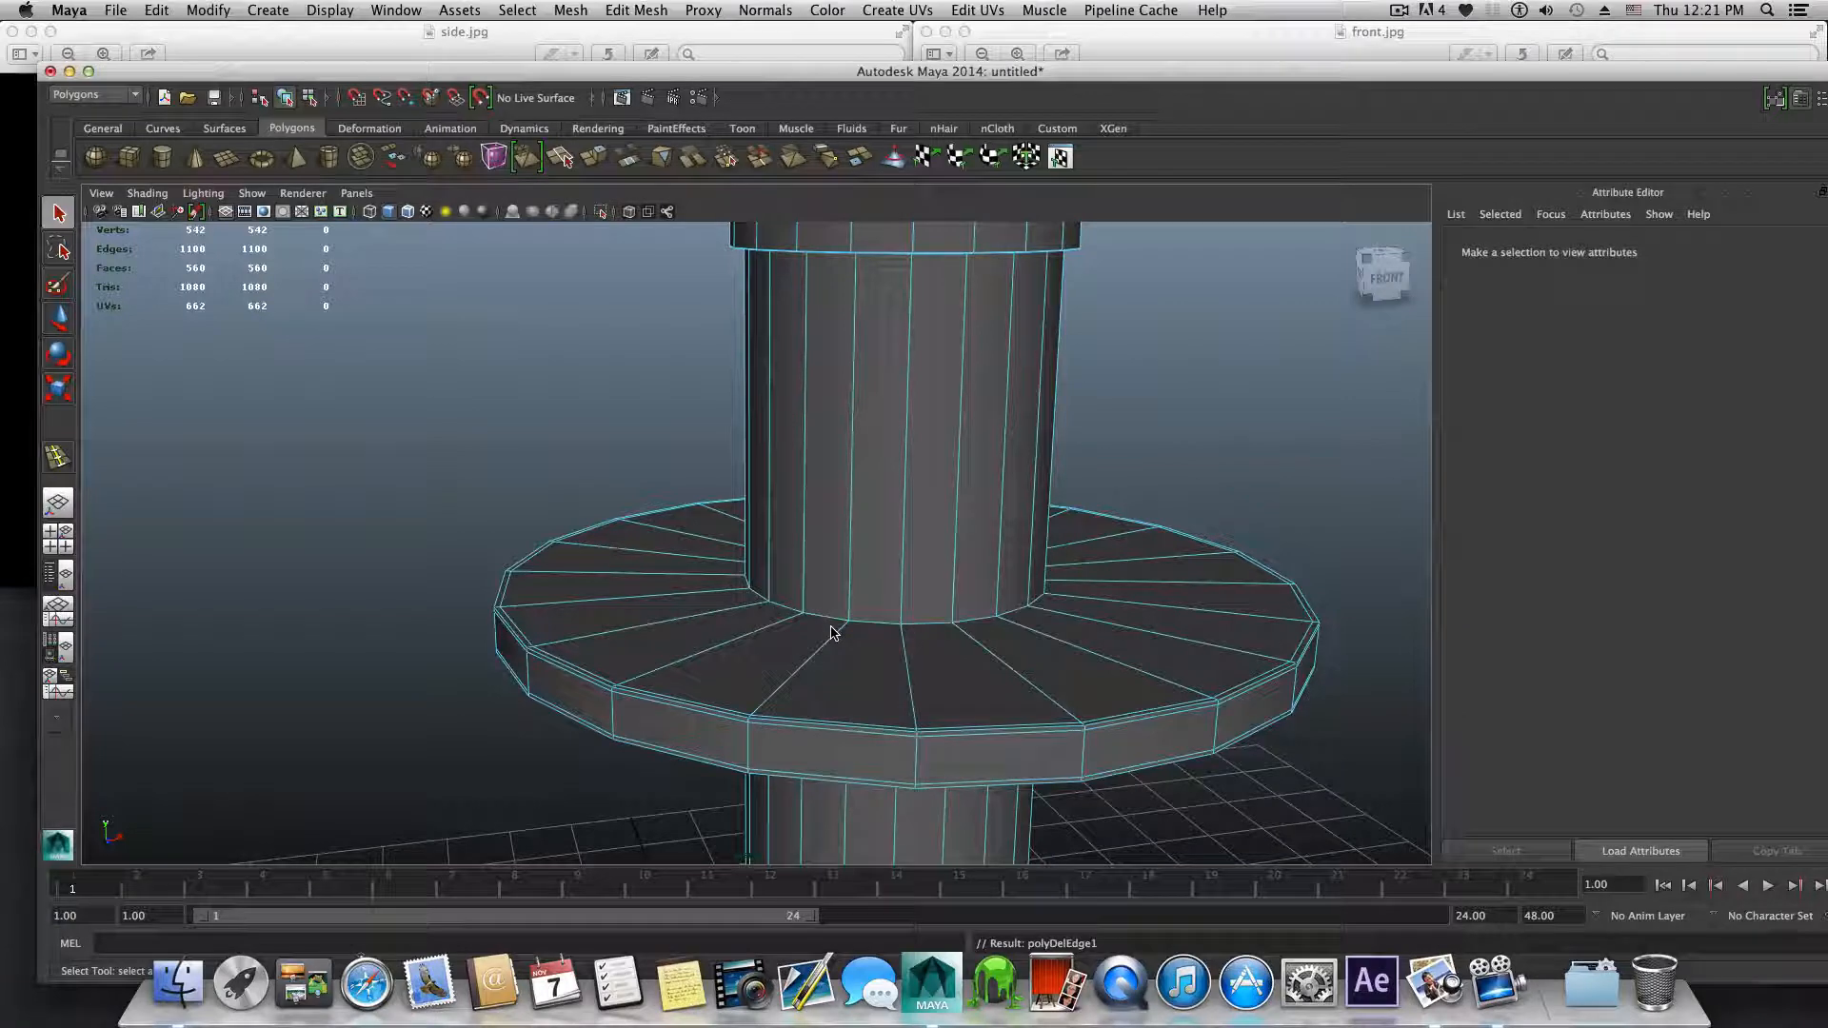
{"action": "key", "text": "3"}
{"action": "scroll", "coordinate": [830, 629], "scroll_direction": "down", "scroll_amount": 5}
{"action": "left_click_drag", "start_coordinate": [830, 625], "coordinate": [819, 613], "text": "alt"}
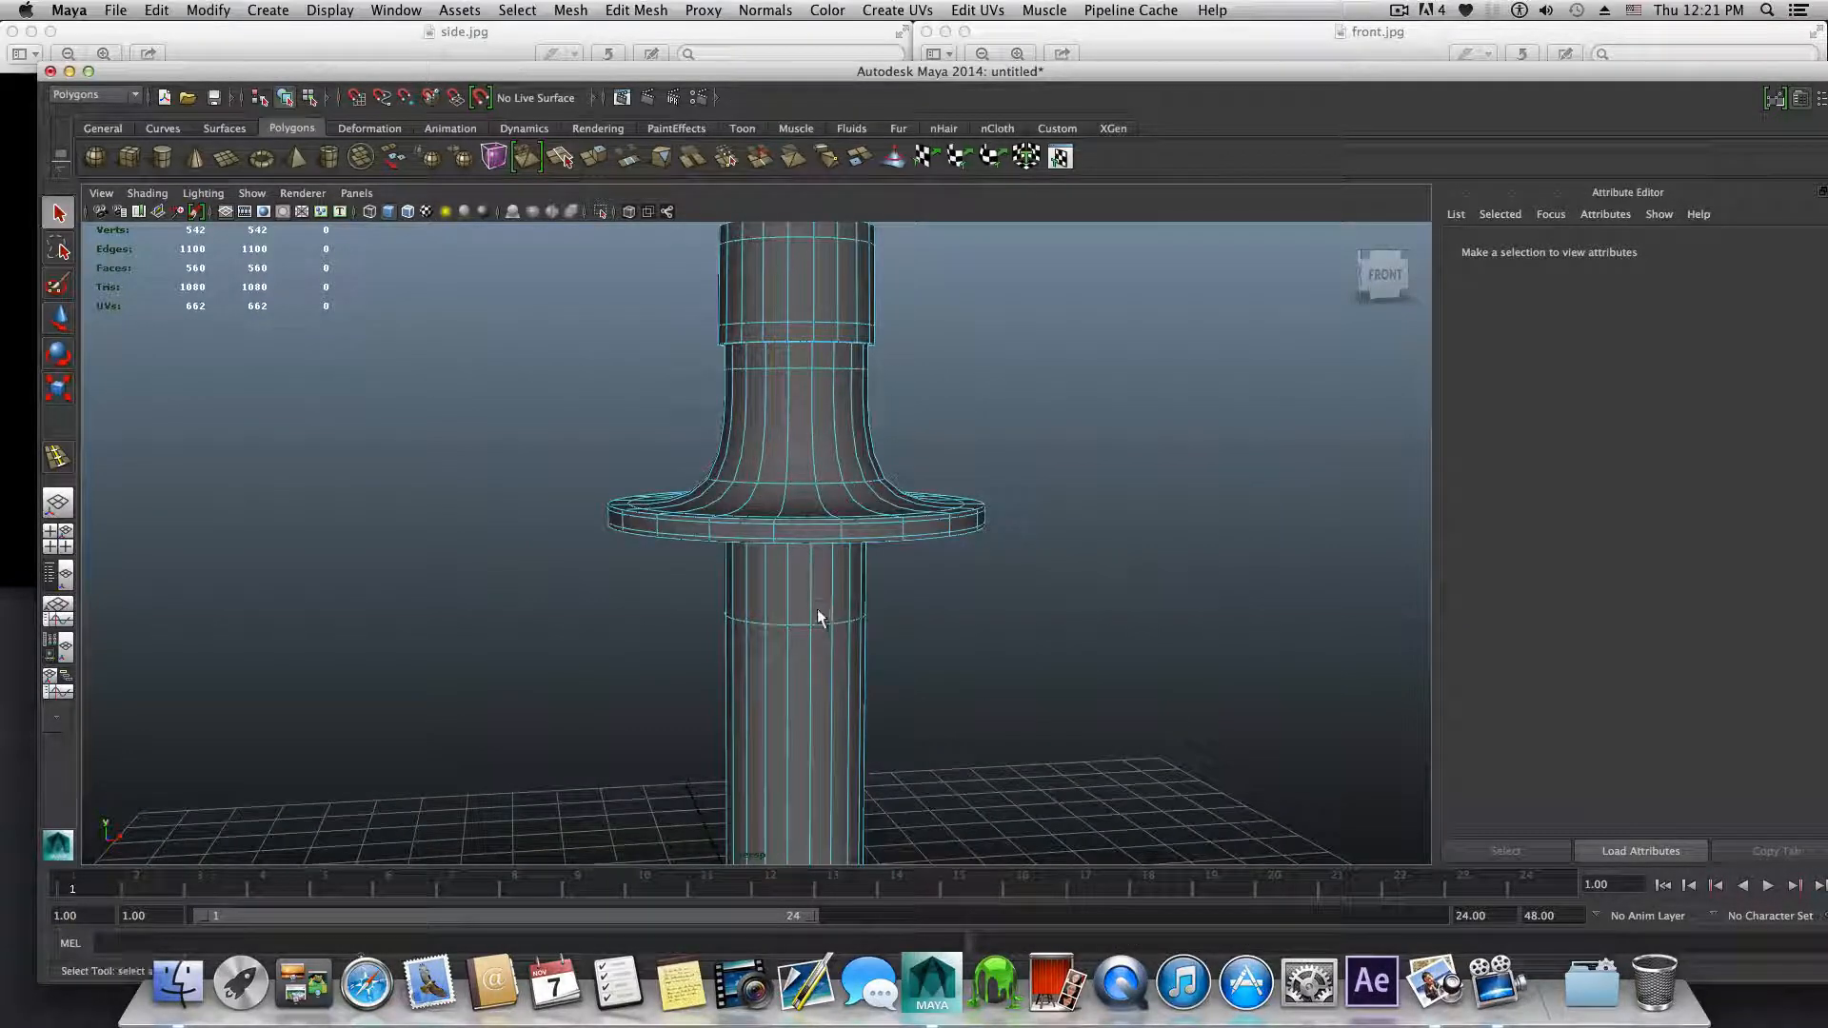
Step: Try to move the edge loop at the column's base above the disc slightly downward
{"action": "double_click", "coordinate": [776, 485]}
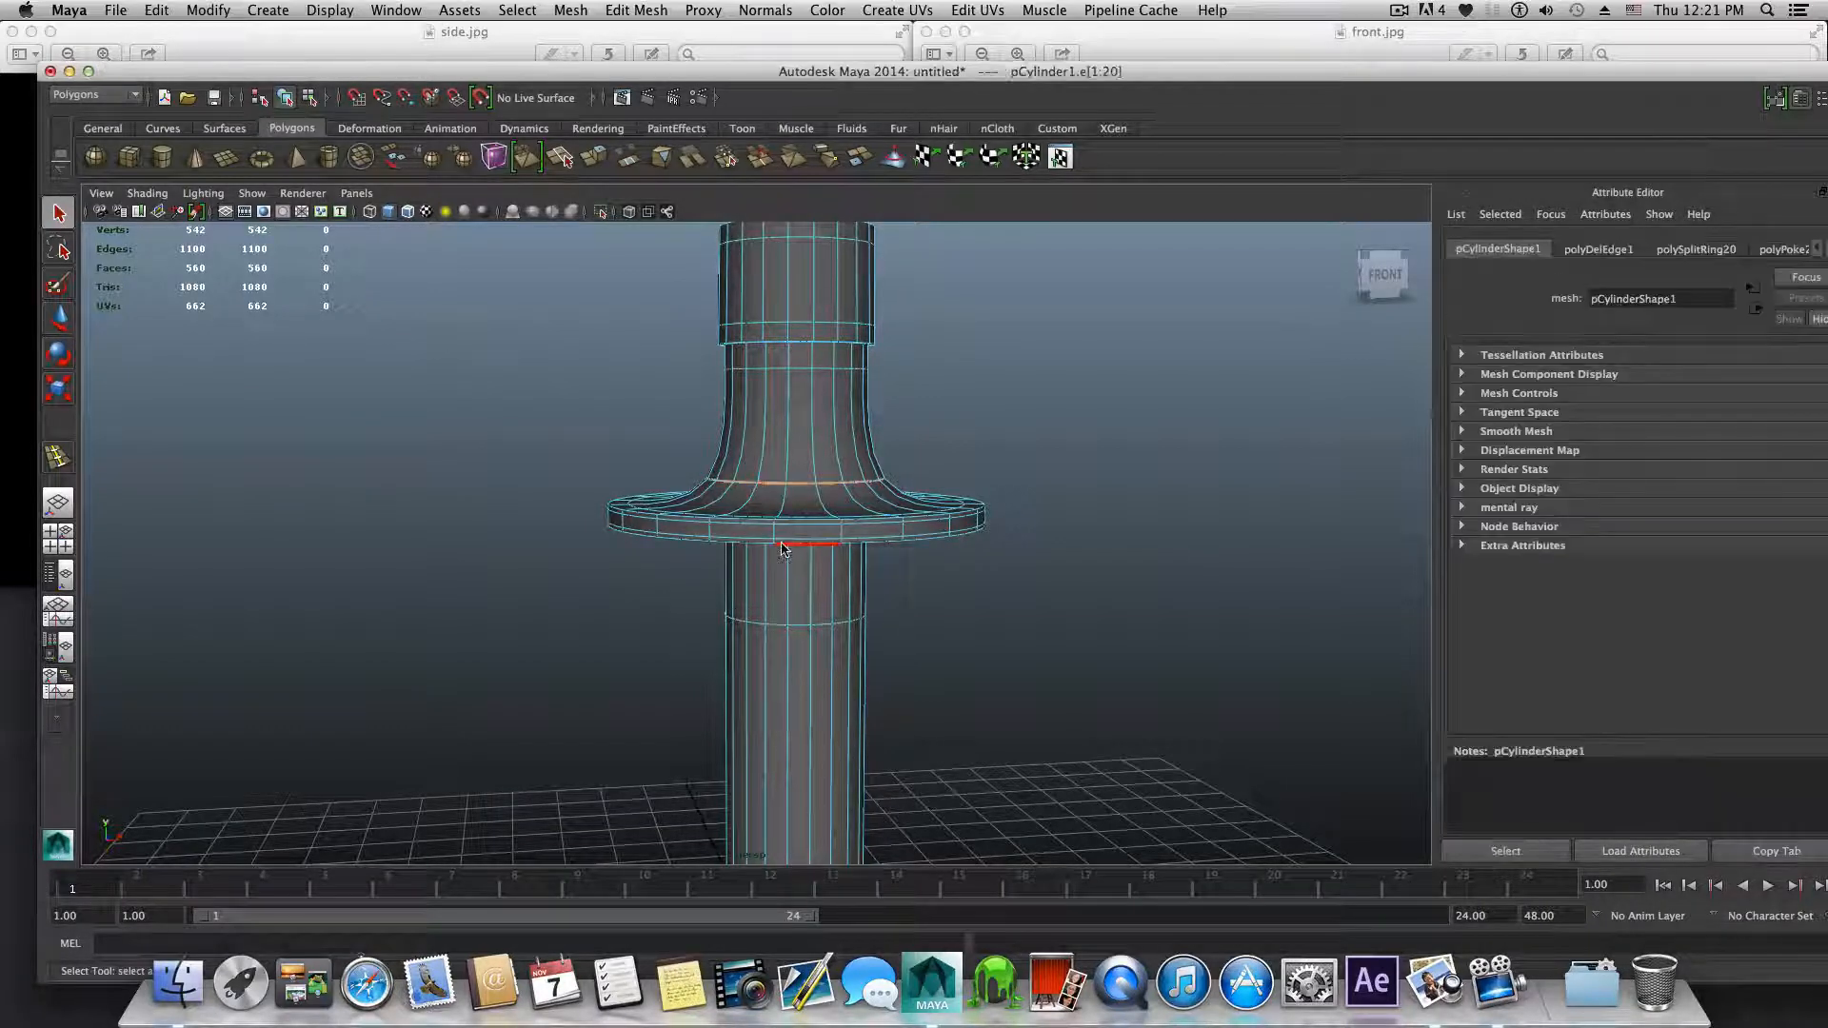
{"action": "key", "text": "w"}
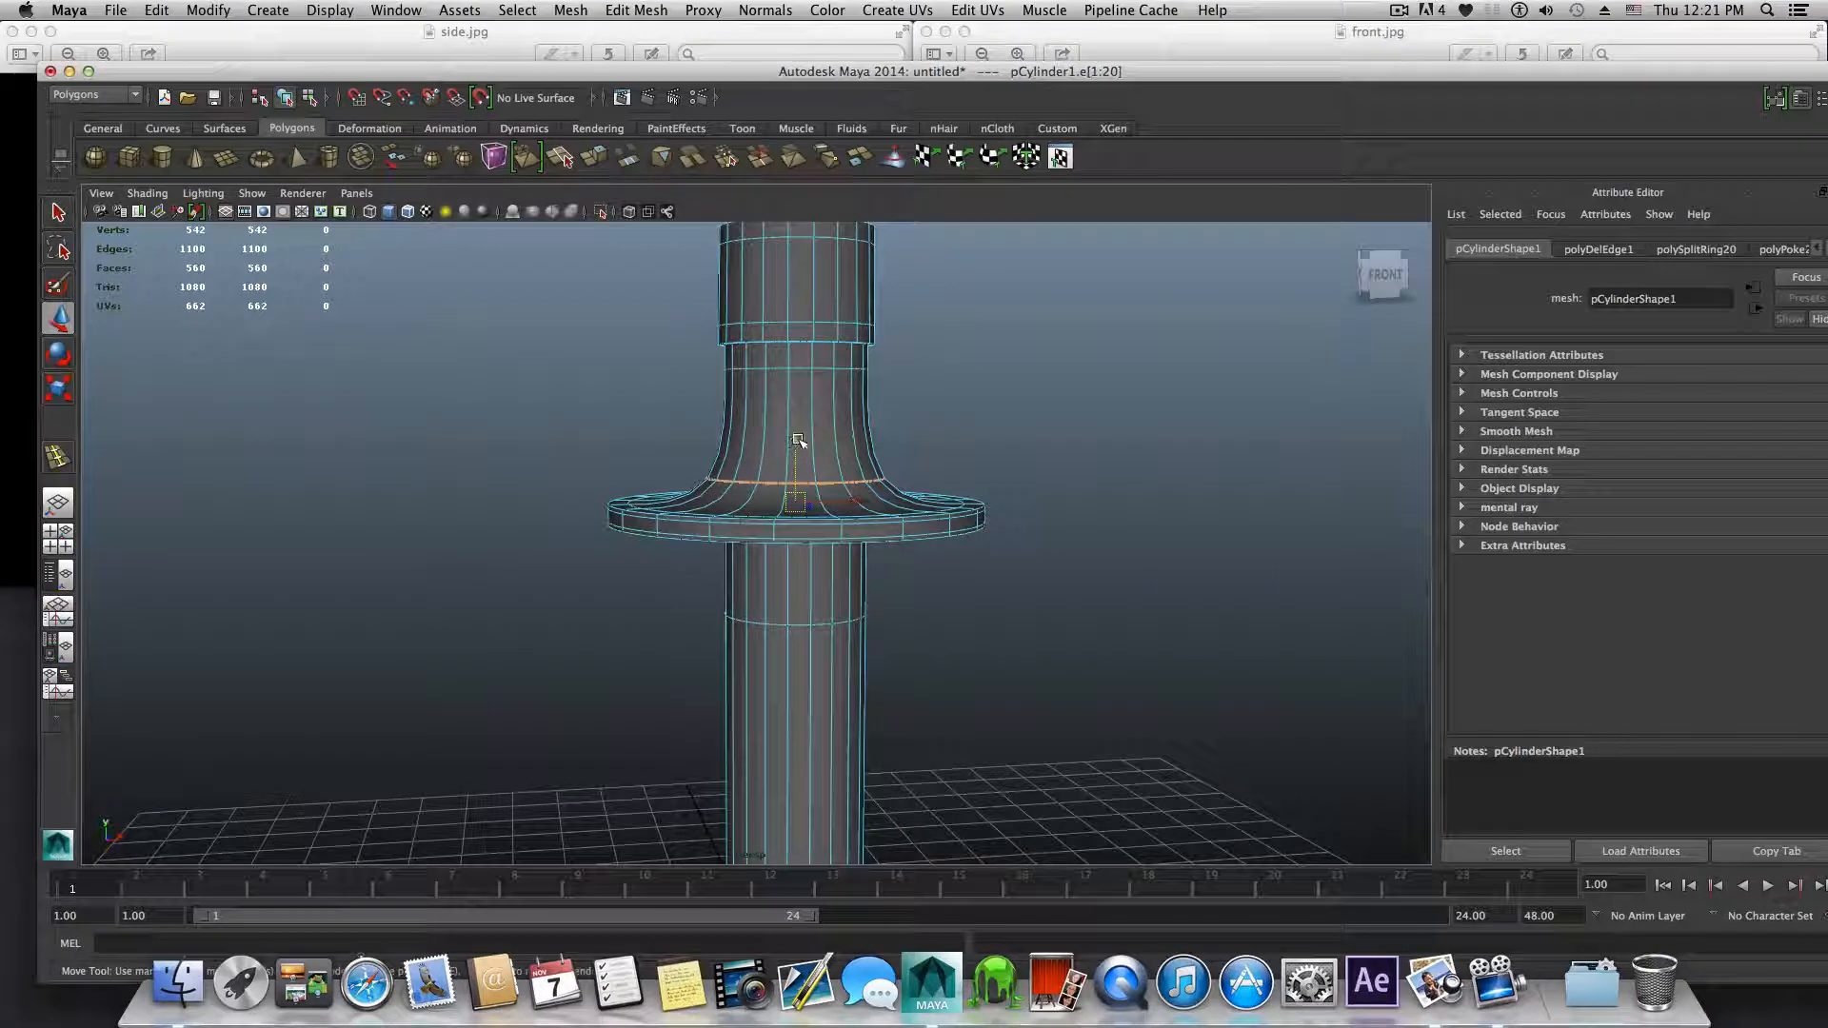
{"action": "left_click_drag", "start_coordinate": [797, 440], "coordinate": [798, 450]}
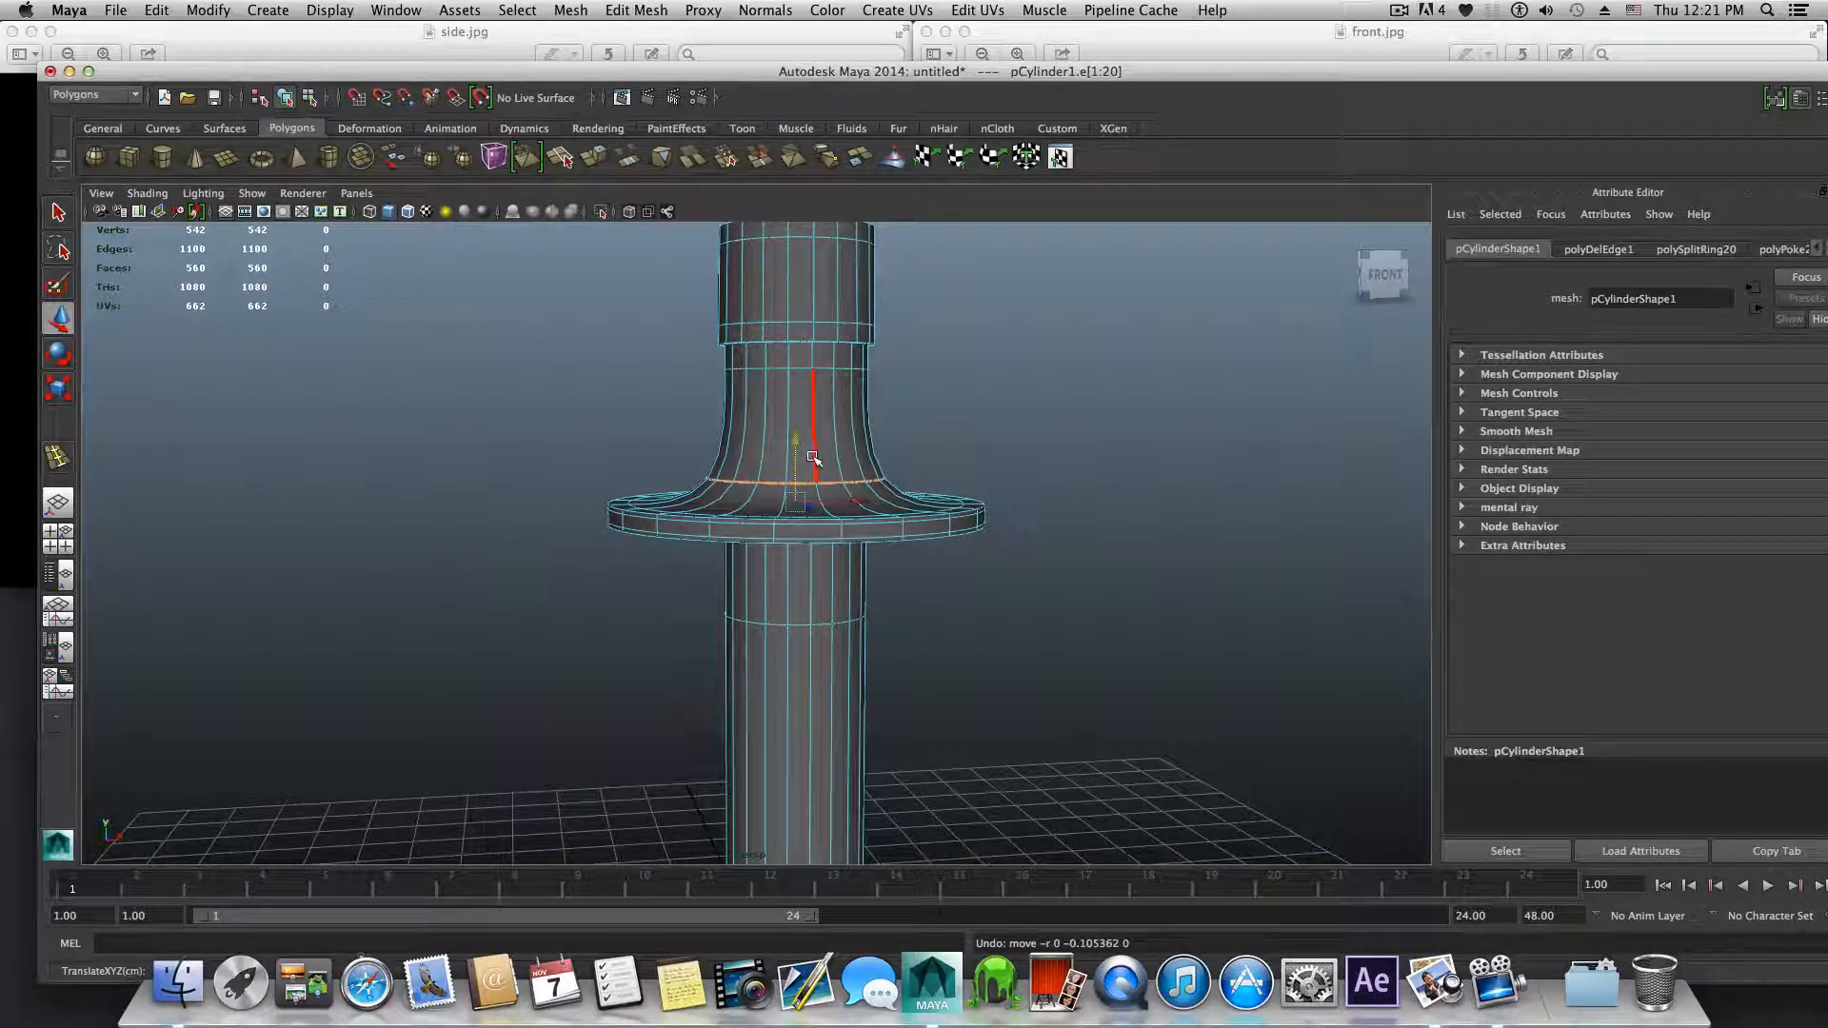
Step: Try to slide the joint's edge loop along the column with the Slide Edge Tool
{"action": "right_click", "coordinate": [830, 460], "text": "shift"}
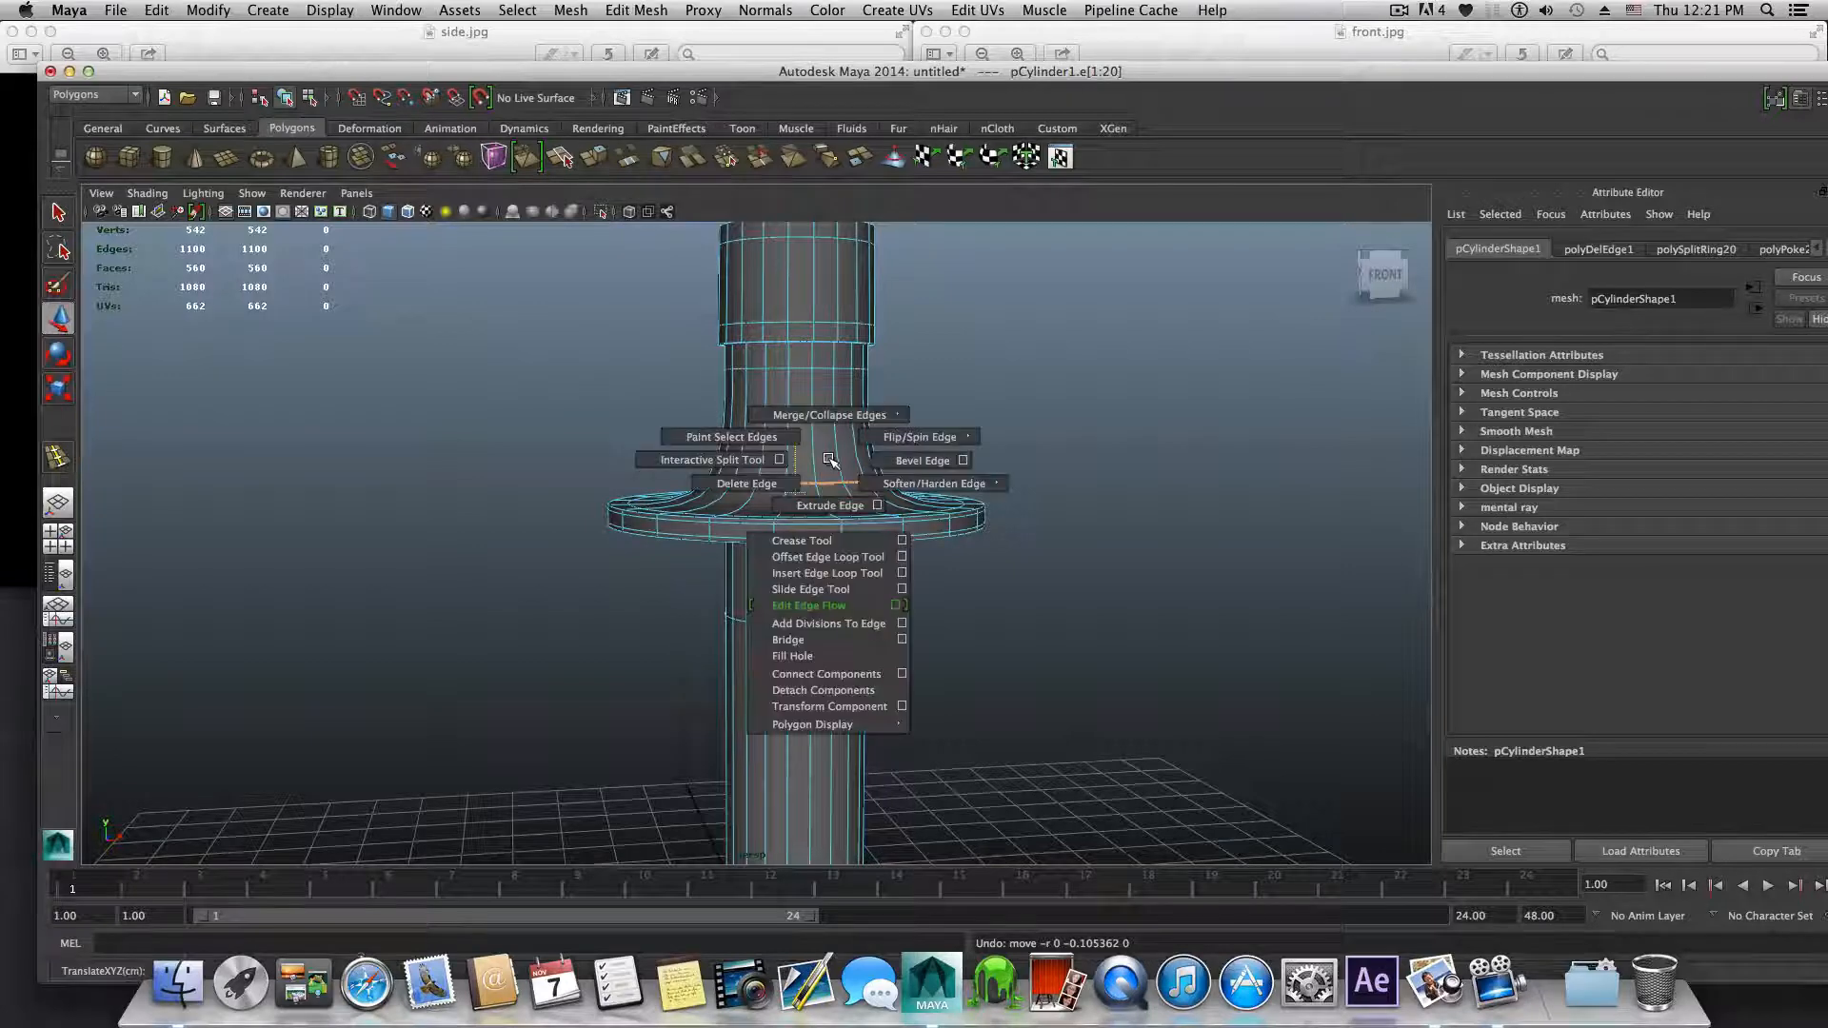
{"action": "left_click", "coordinate": [826, 589]}
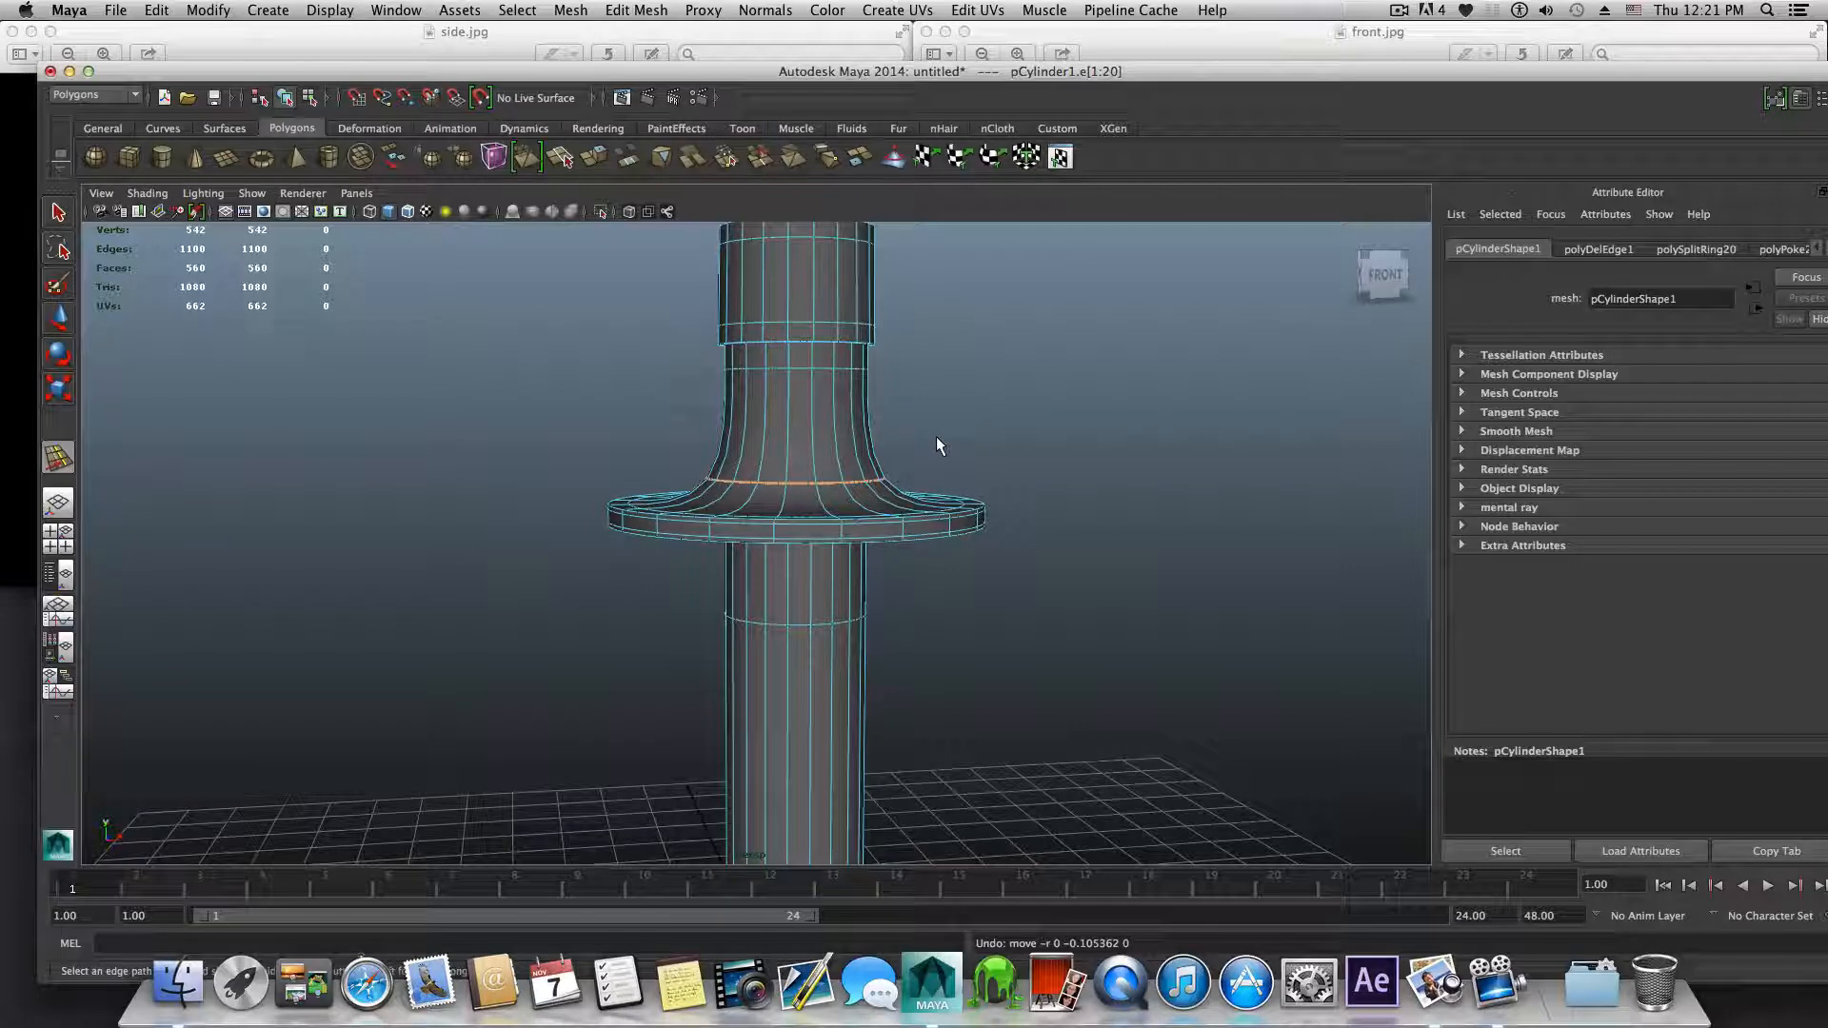
{"action": "key", "text": "y"}
{"action": "middle_click_drag", "start_coordinate": [934, 436], "coordinate": [955, 270]}
{"action": "middle_click_drag", "start_coordinate": [972, 355], "coordinate": [934, 441]}
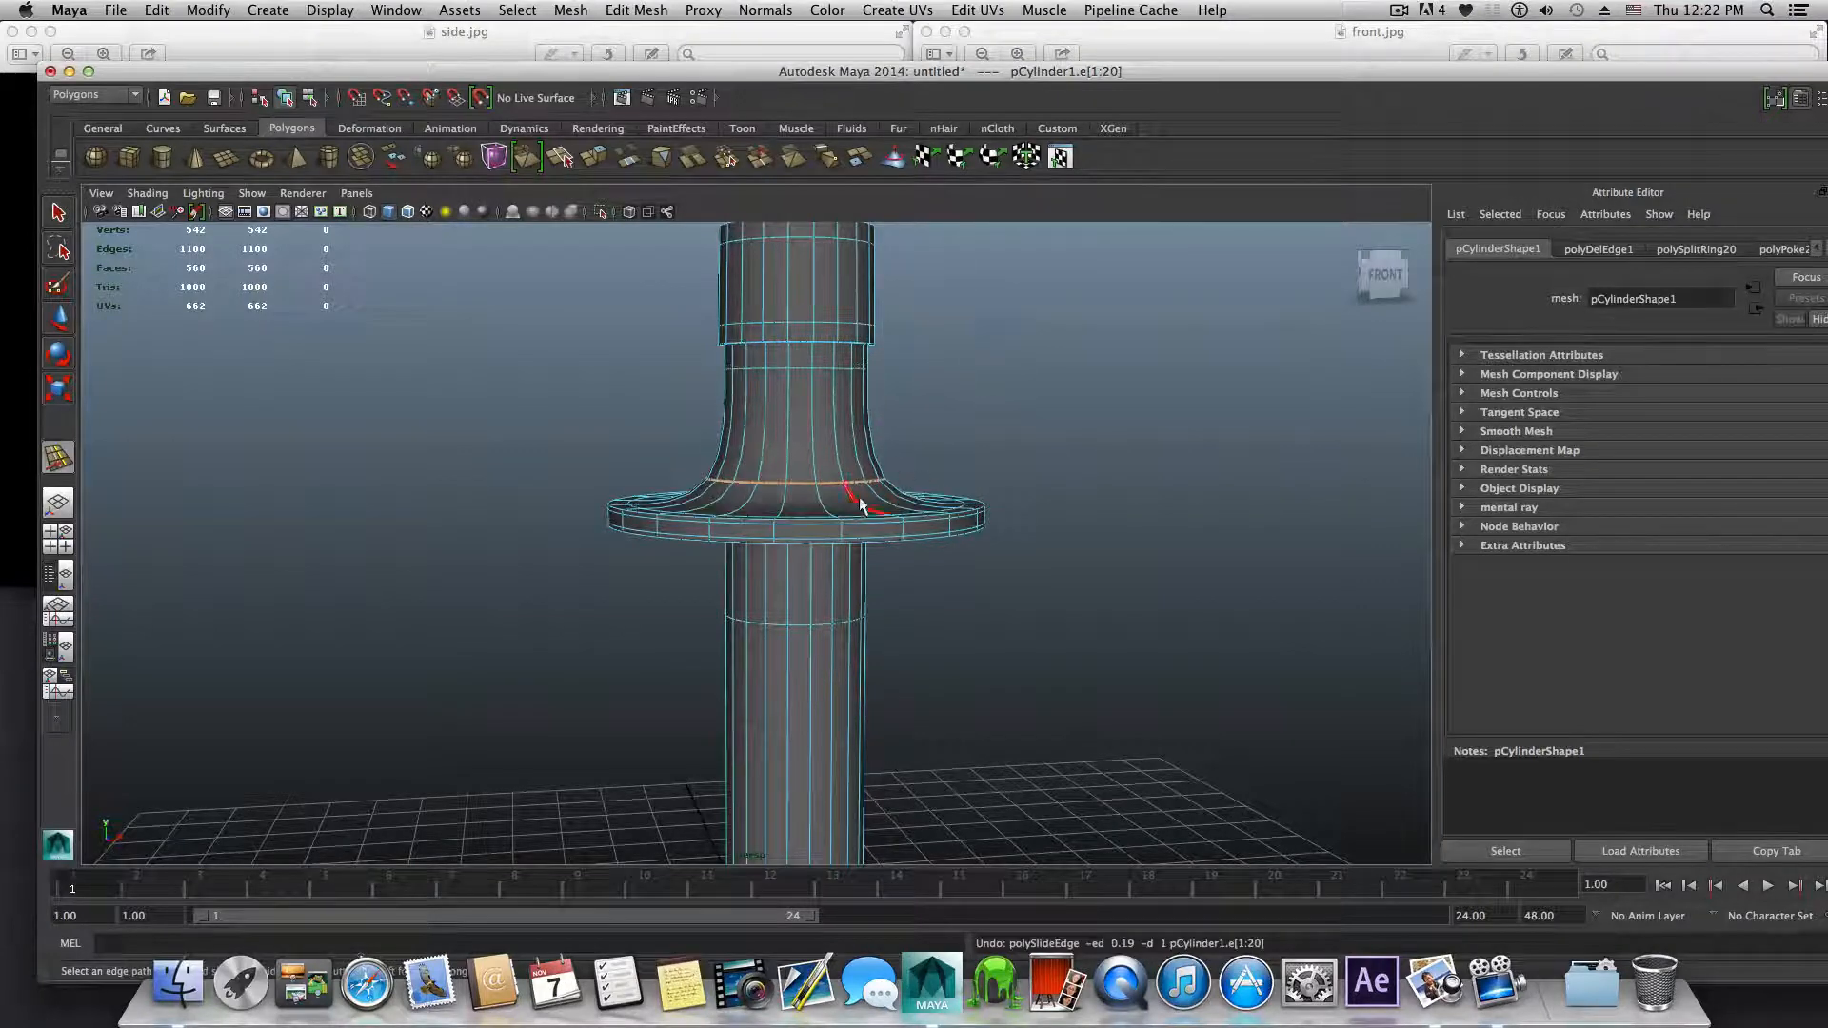
Step: Insert an edge loop on the disc's upper surface close to the column, and reselect the whole cylinder in object mode
{"action": "key", "text": "F8"}
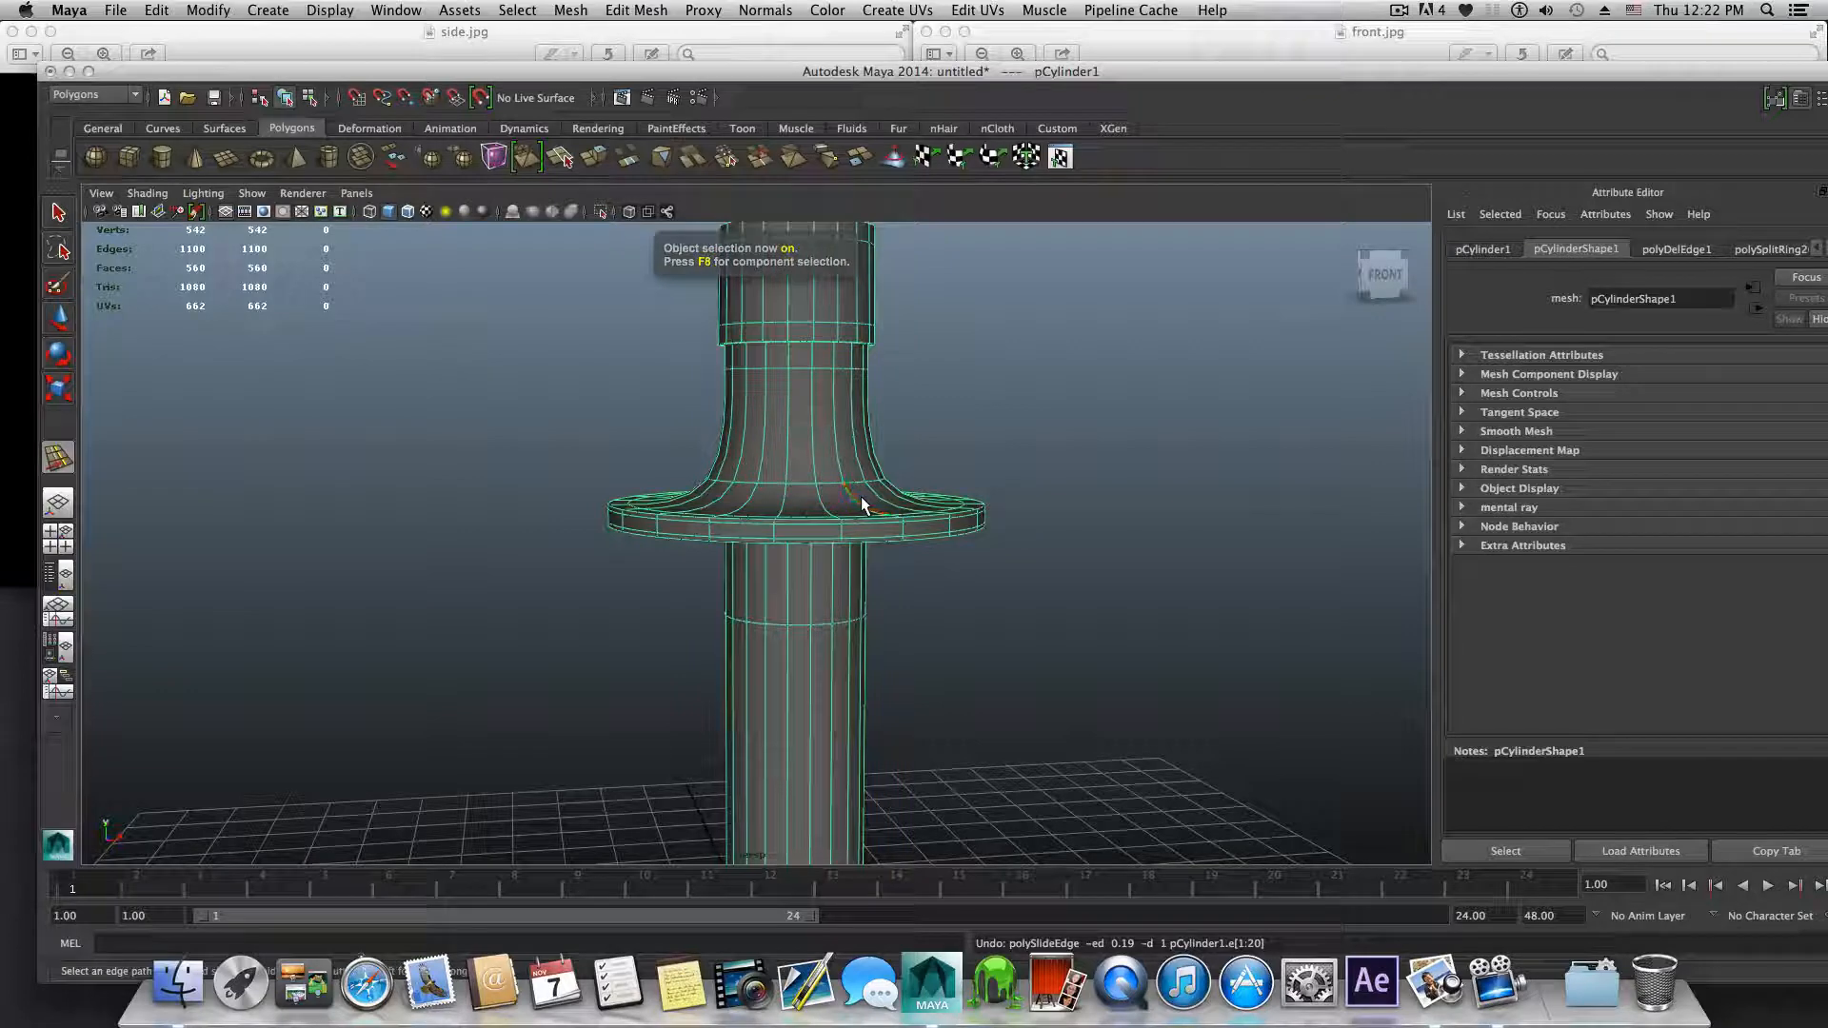
{"action": "left_click_drag", "start_coordinate": [860, 496], "coordinate": [865, 612], "text": "alt"}
{"action": "right_click", "coordinate": [876, 609], "text": "shift"}
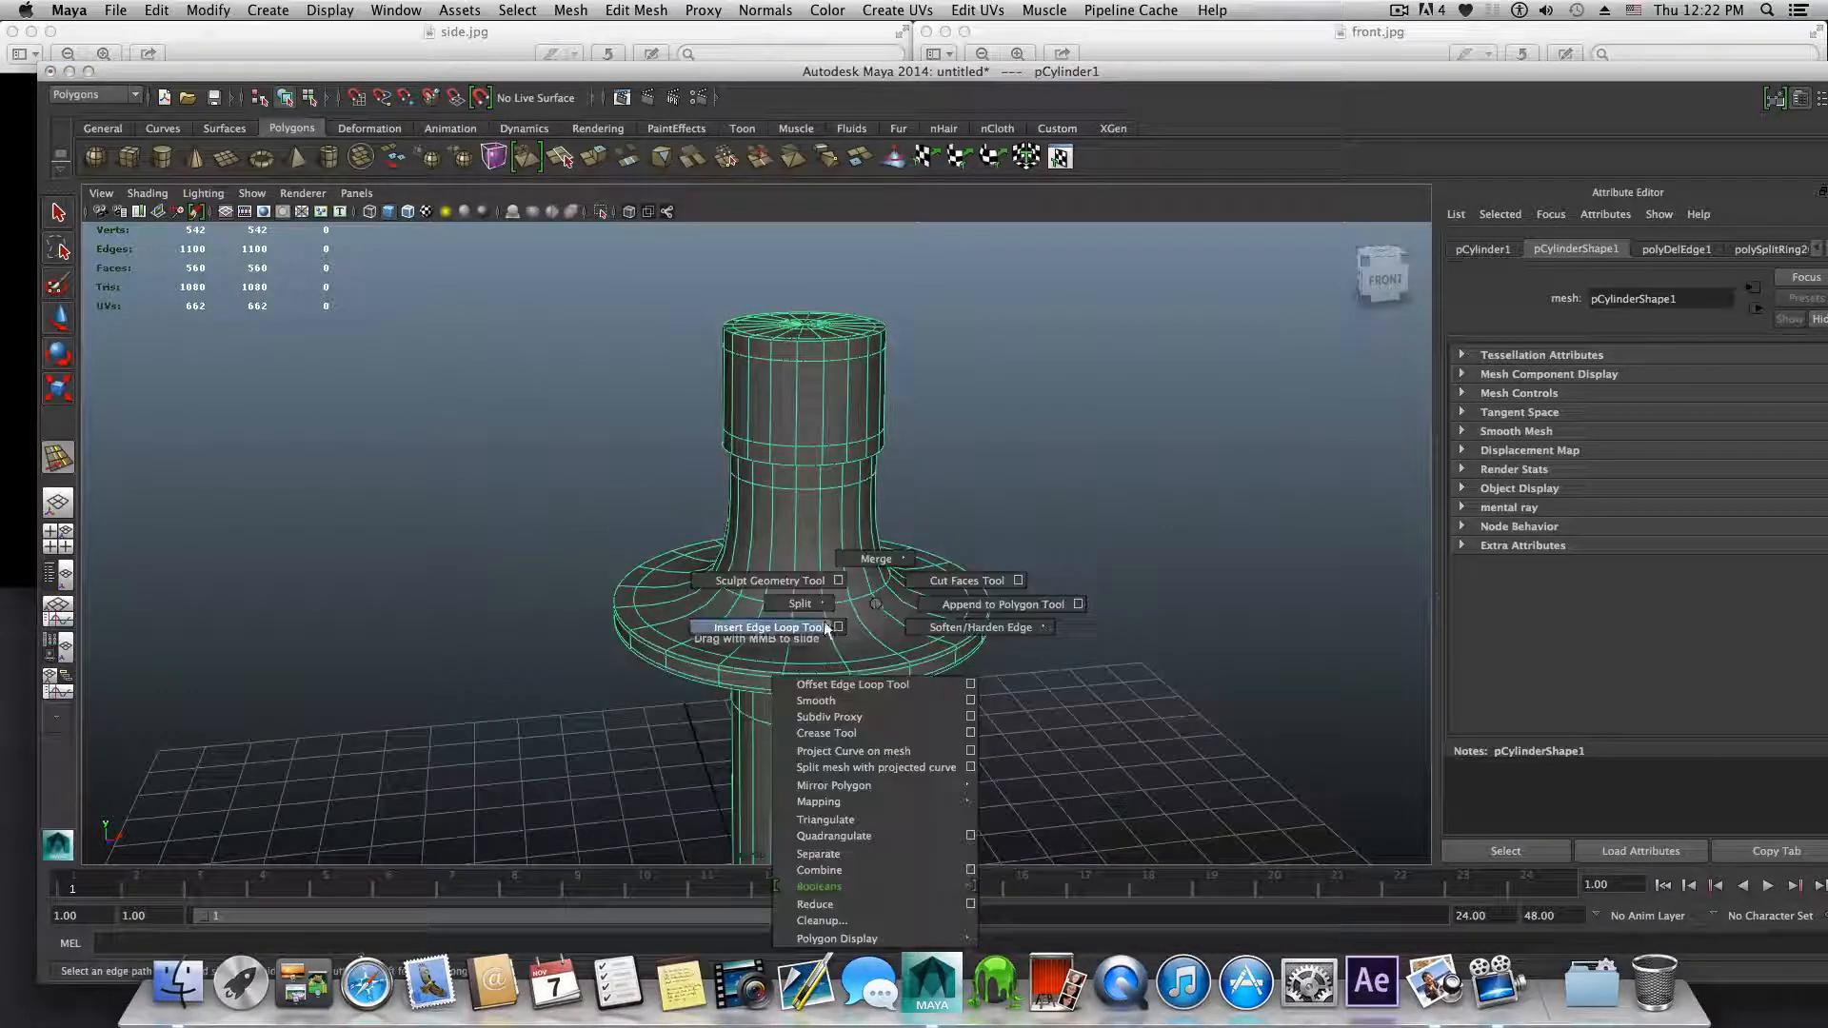
{"action": "left_click", "coordinate": [771, 628]}
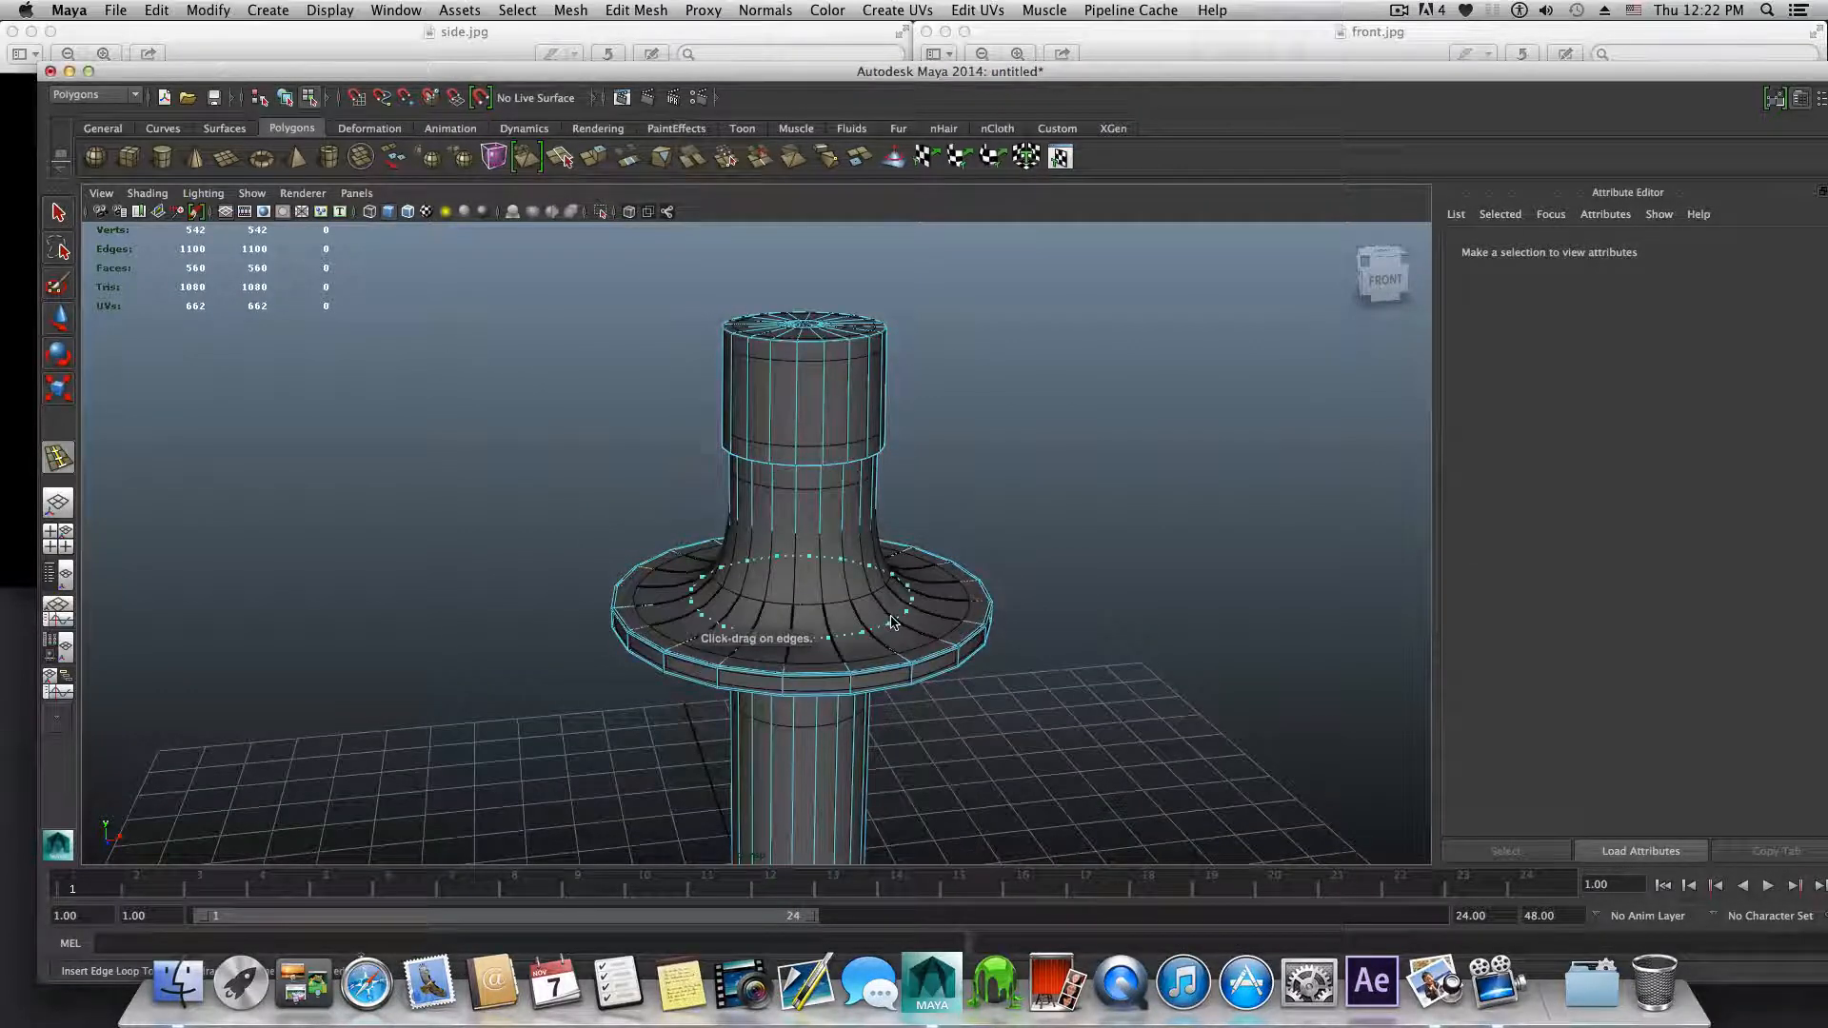
{"action": "left_click_drag", "start_coordinate": [895, 617], "coordinate": [860, 600]}
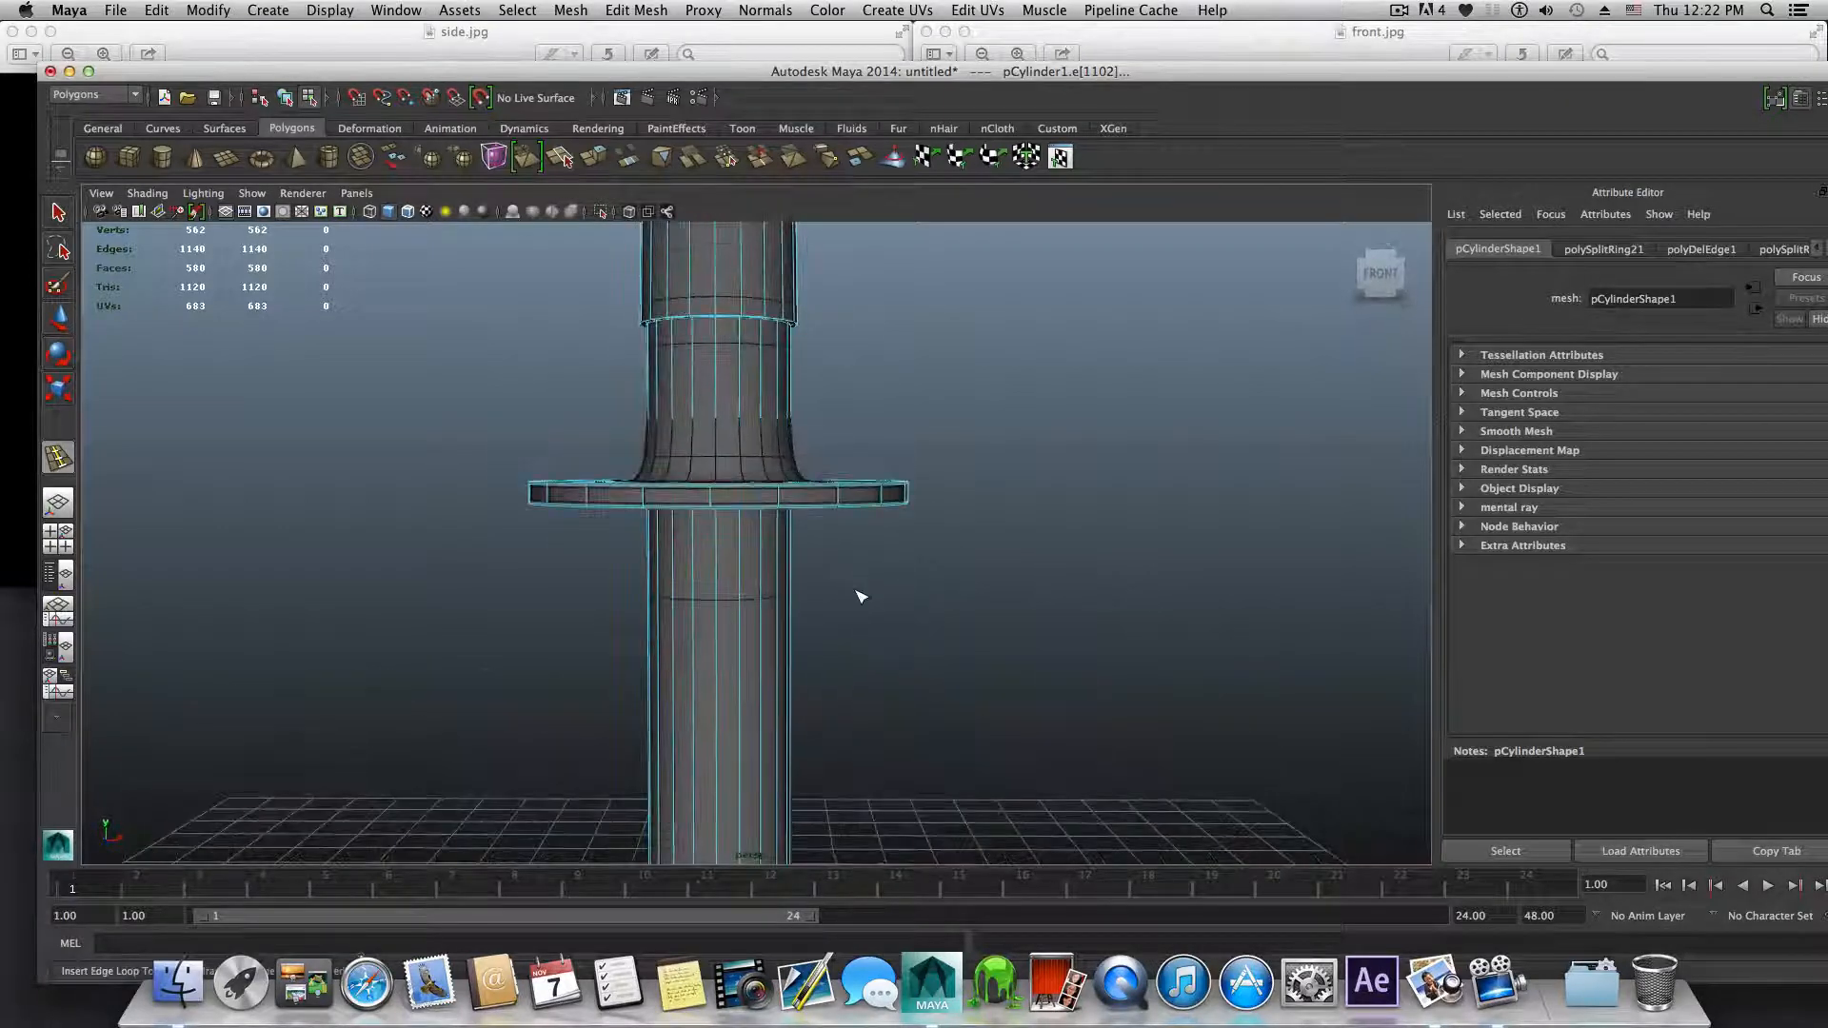
{"action": "key", "text": "F8"}
{"action": "left_click", "coordinate": [58, 211]}
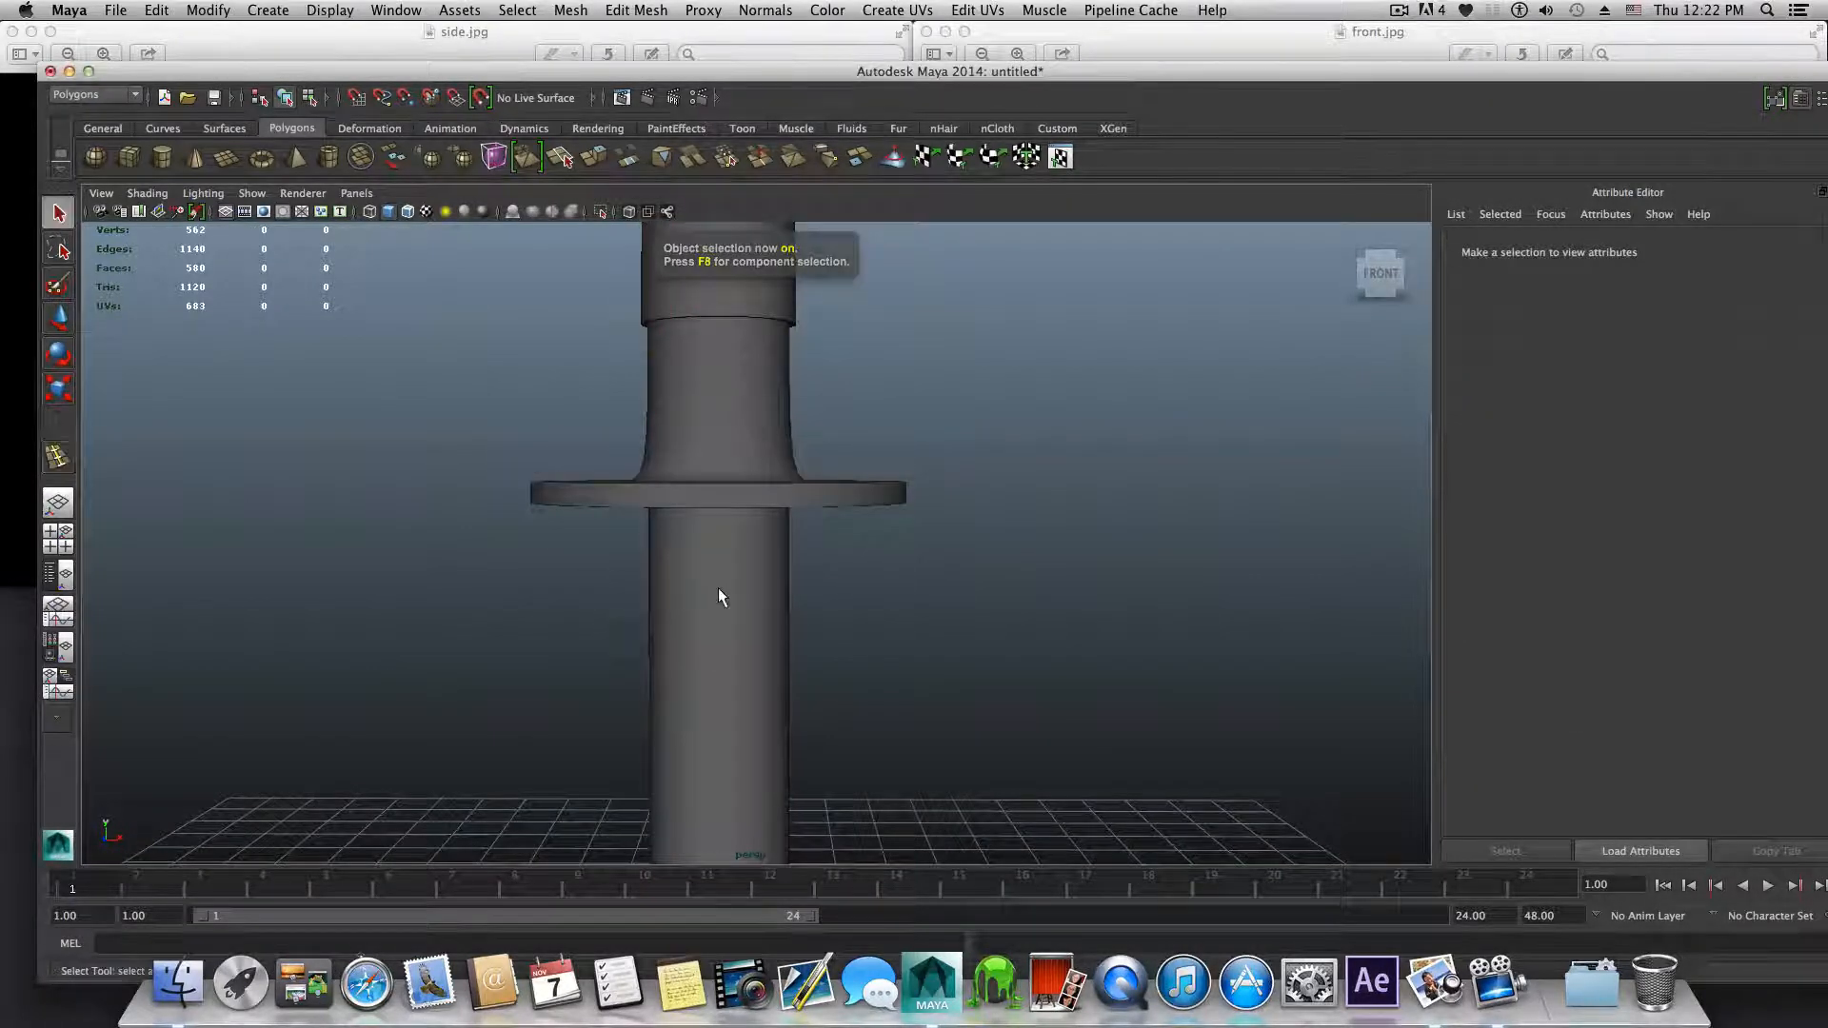
{"action": "left_click", "coordinate": [718, 591]}
Step: Inspect the smoothed flare and the whole column from several angles, and expand the modeling window to fill the screen
{"action": "left_click_drag", "start_coordinate": [717, 591], "coordinate": [992, 628], "text": "alt"}
{"action": "left_click_drag", "start_coordinate": [1099, 622], "coordinate": [599, 619], "text": "alt"}
{"action": "middle_click_drag", "start_coordinate": [600, 620], "coordinate": [659, 661], "text": "alt"}
{"action": "left_click_drag", "start_coordinate": [660, 661], "coordinate": [670, 589], "text": "alt"}
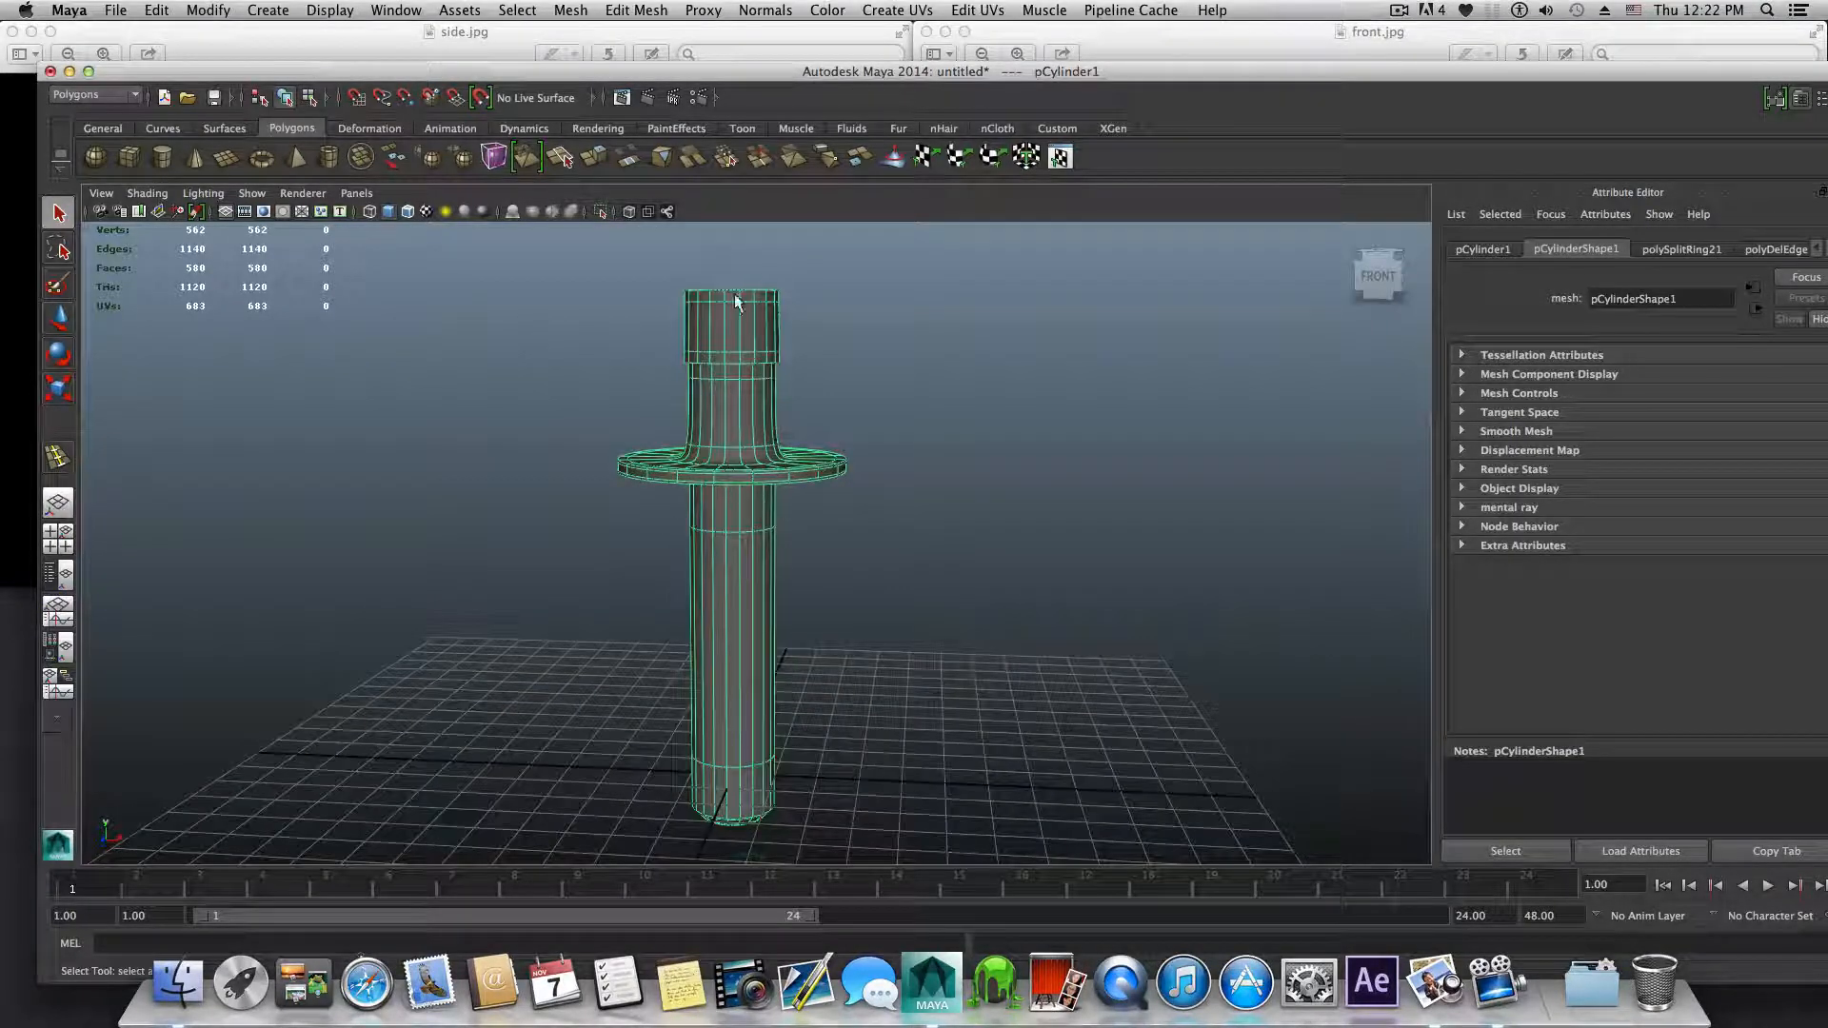
{"action": "double_click", "coordinate": [636, 71]}
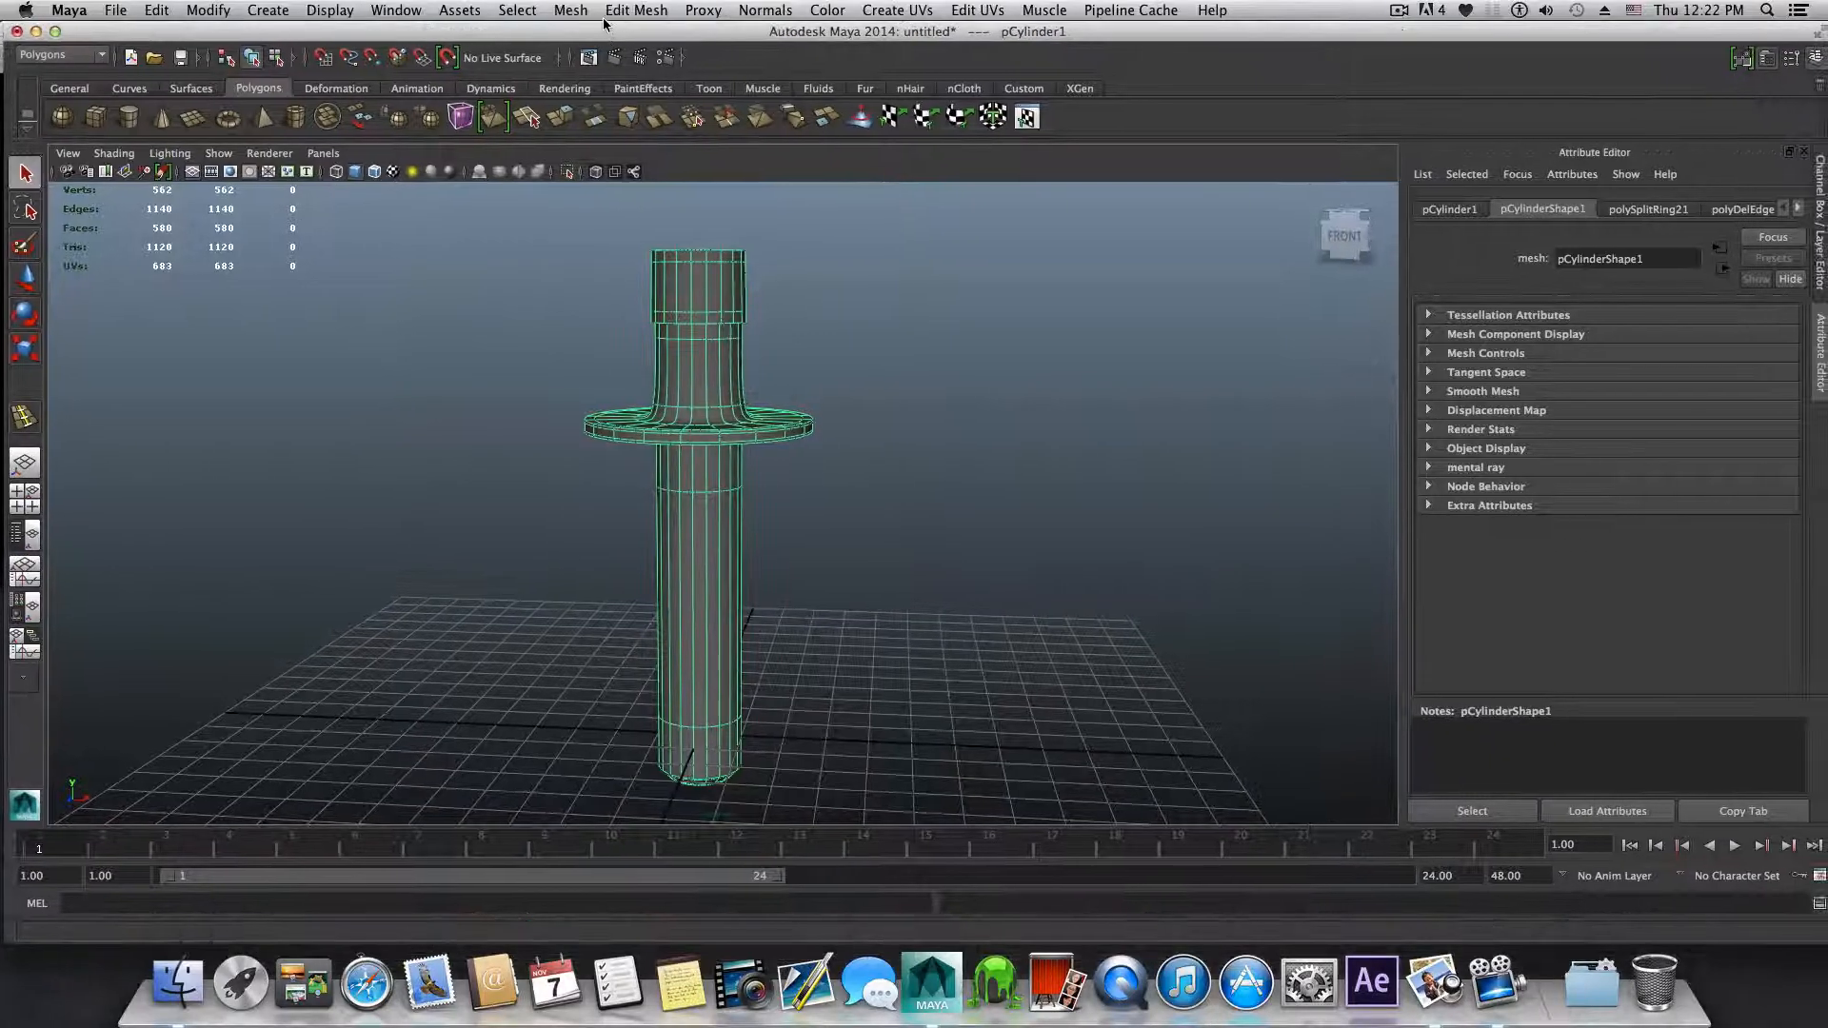